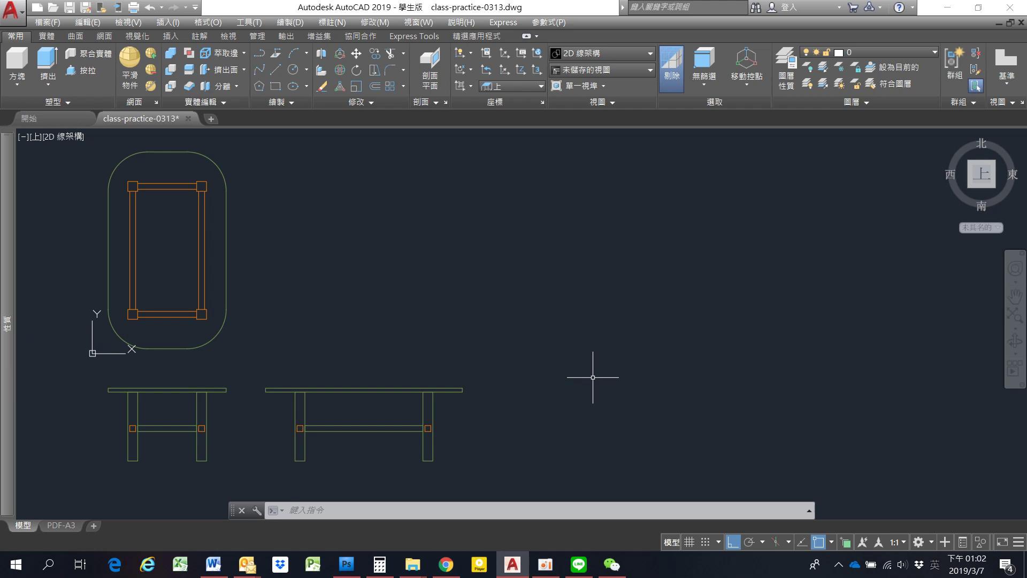
Switch from the AutoCAD table drawing to the Word course notes with Alt+Tab.
key(alt+Tab)
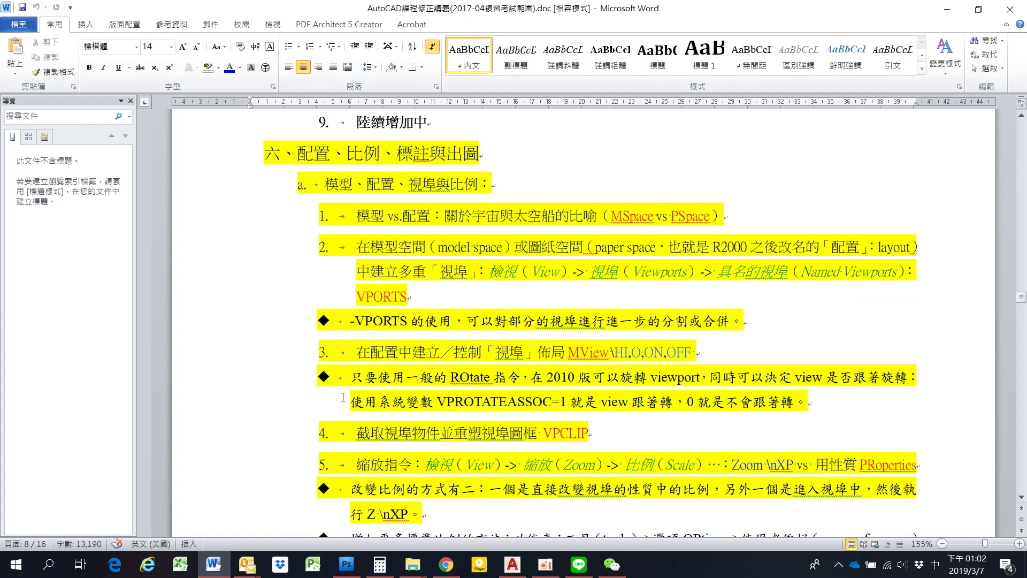
Scroll through the Word notes on layouts, viewports and plotting, then return to AutoCAD.
scroll(343, 397, up, 3)
scroll(337, 375, down, 2)
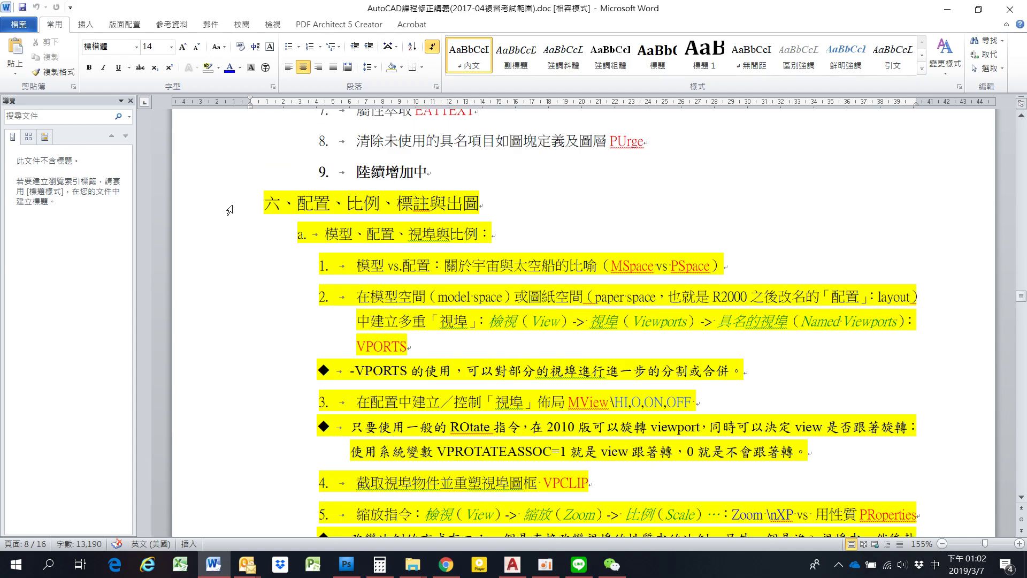
scroll(450, 305, down, 2)
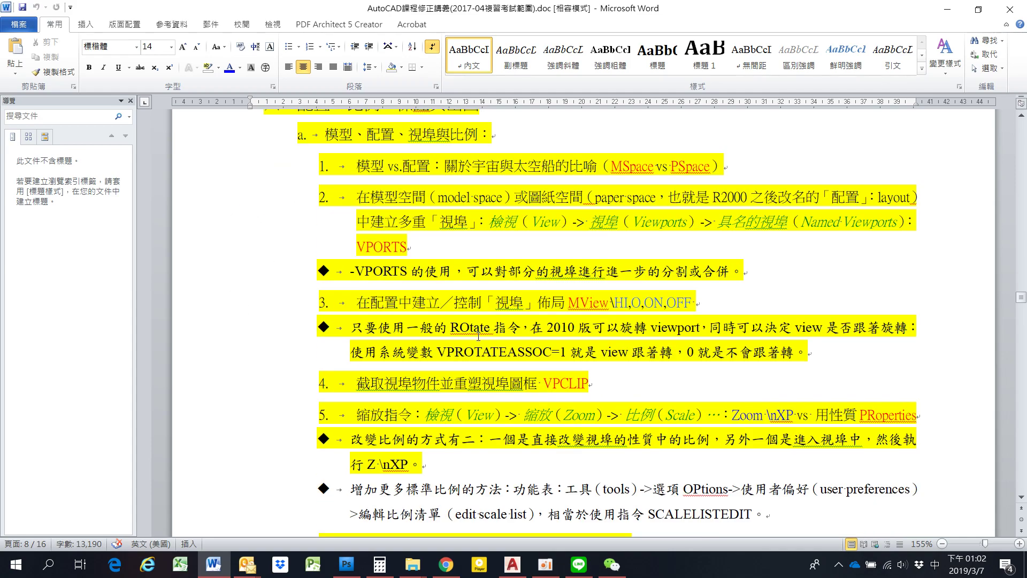
scroll(455, 310, down, 6)
scroll(466, 321, down, 6)
scroll(476, 332, down, 4)
scroll(479, 337, up, 3)
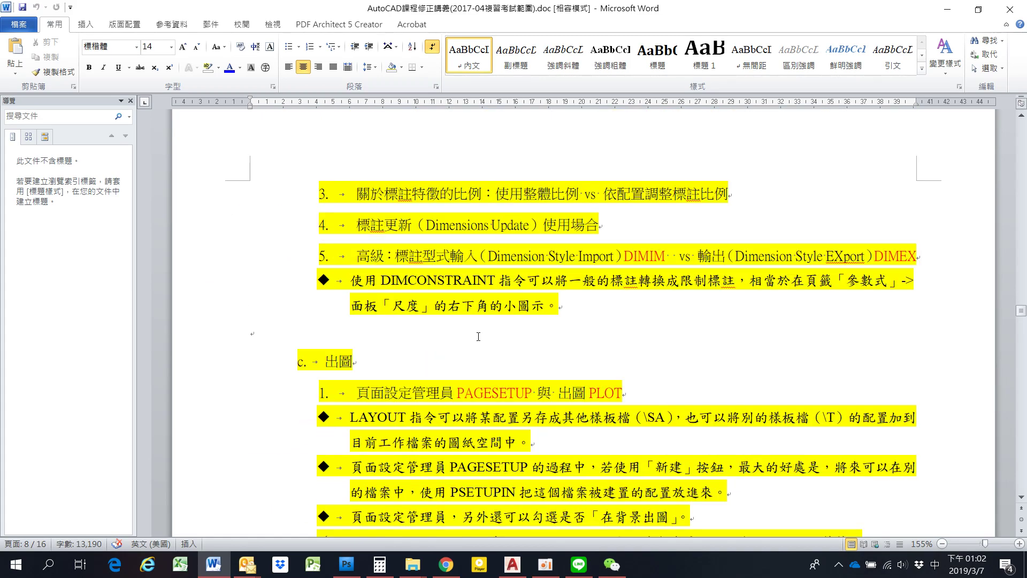
scroll(479, 337, up, 7)
scroll(479, 338, down, 8)
scroll(481, 340, down, 2)
scroll(480, 340, up, 4)
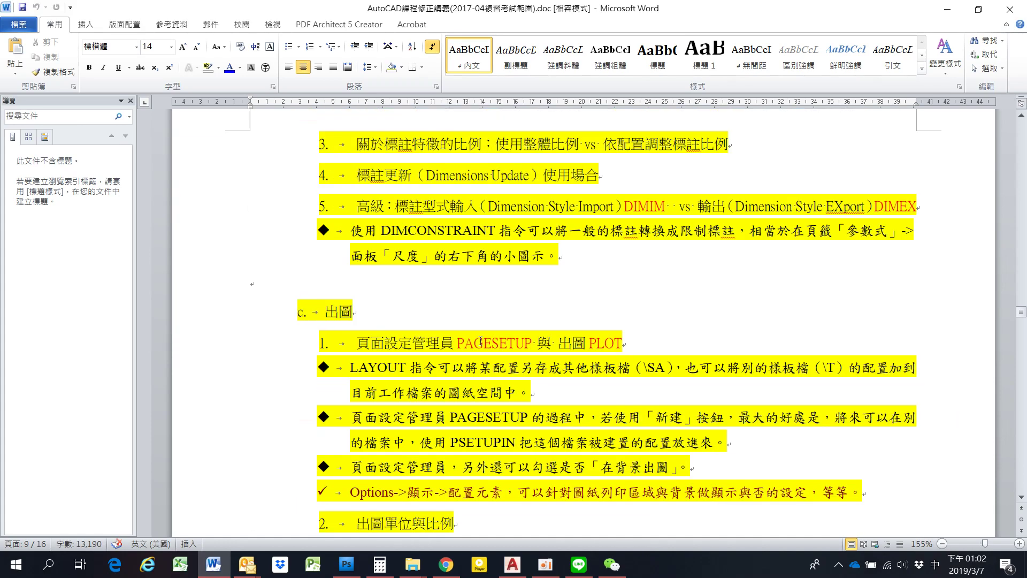
scroll(481, 340, up, 4)
scroll(481, 340, up, 7)
scroll(480, 341, up, 2)
scroll(481, 340, up, 2)
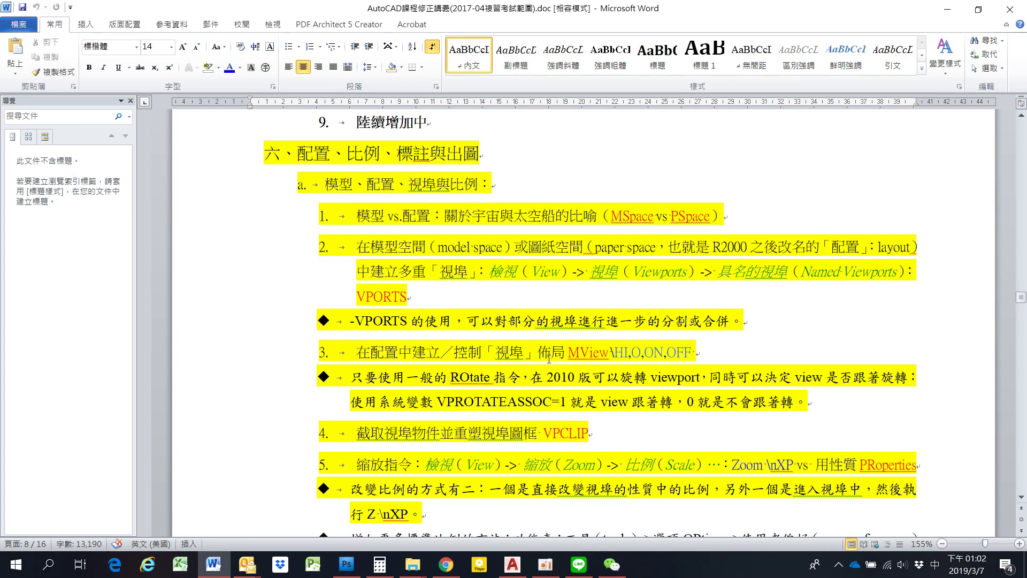
key(alt+Tab)
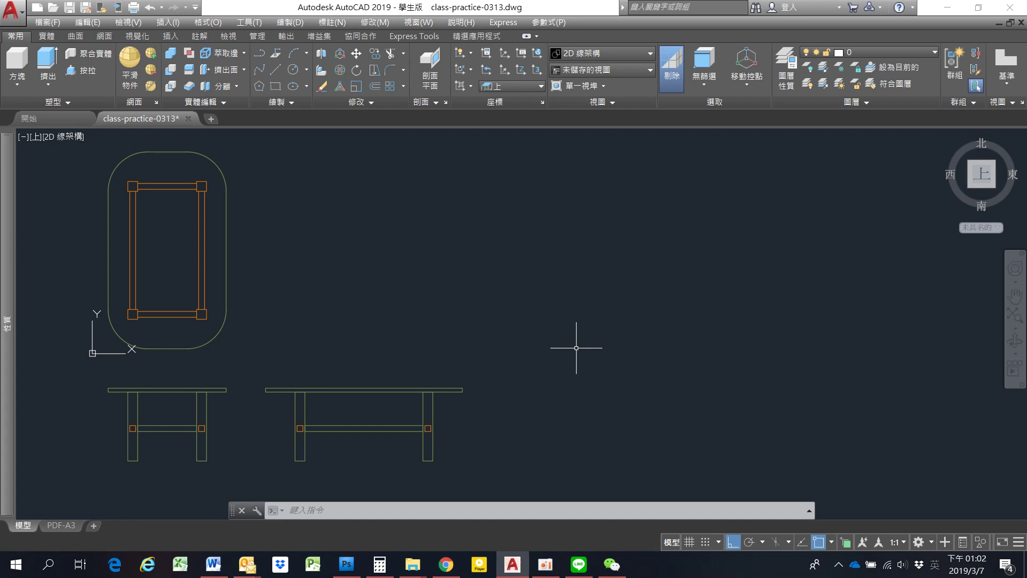
scroll(541, 350, down, 1)
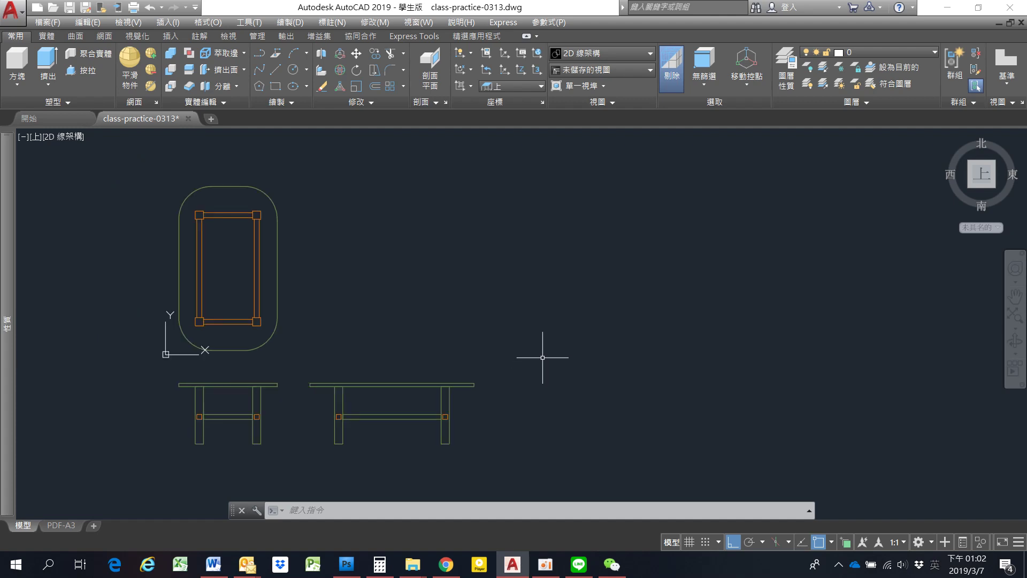
scroll(479, 348, down, 1)
scroll(410, 322, up, 1)
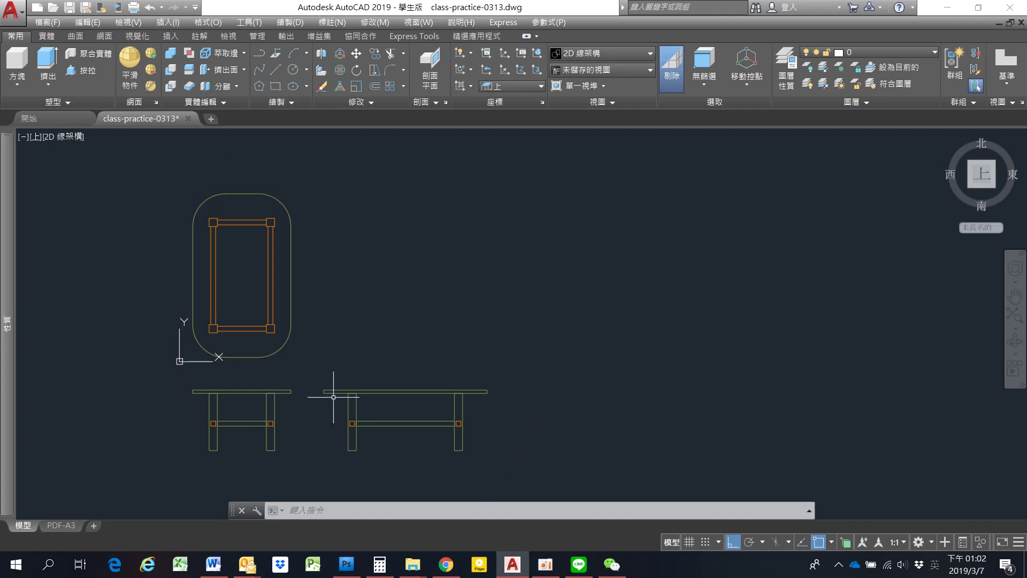
middle_drag(551, 385, 453, 401)
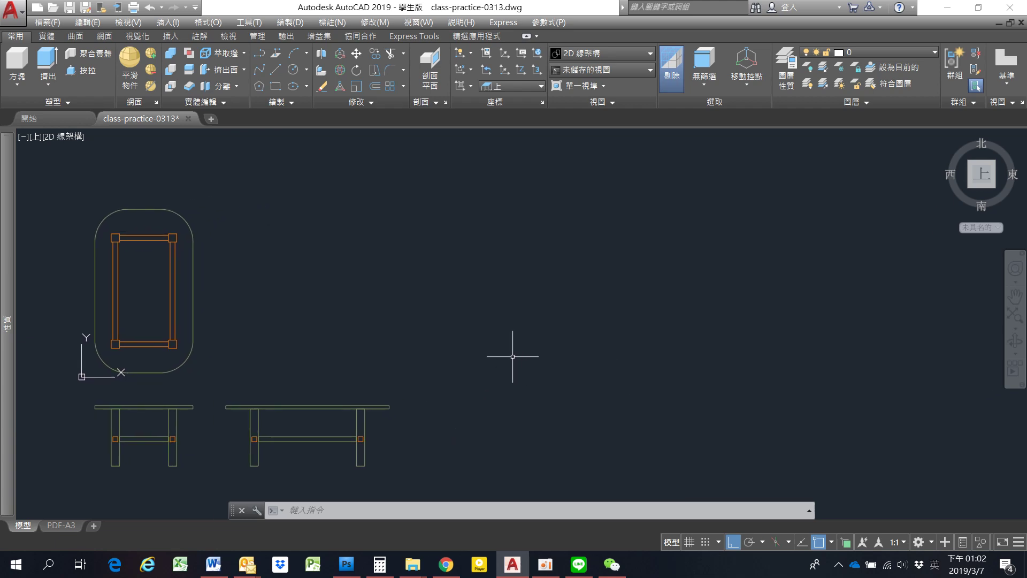
middle_drag(509, 351, 477, 419)
middle_drag(401, 316, 393, 341)
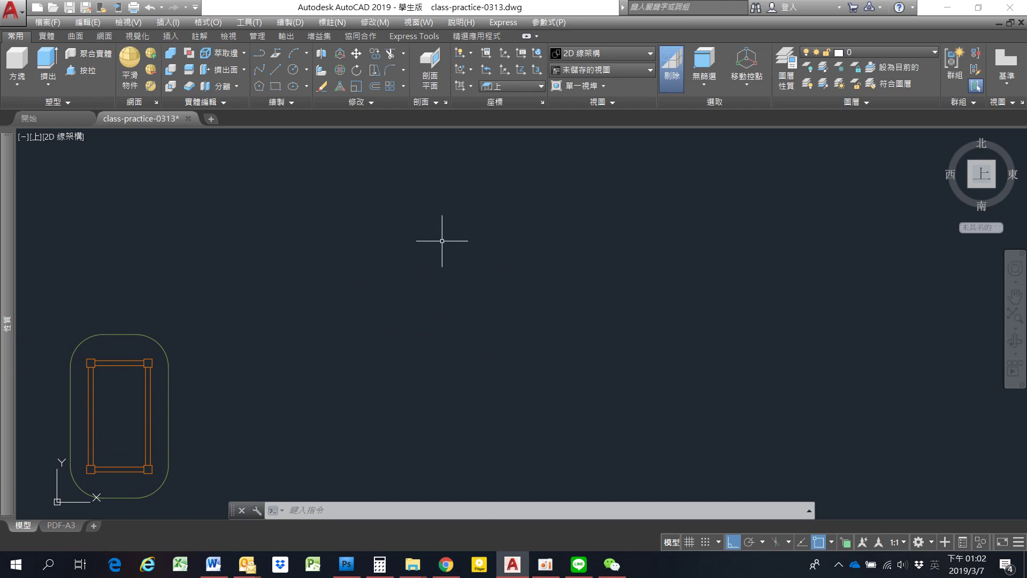
click(63, 526)
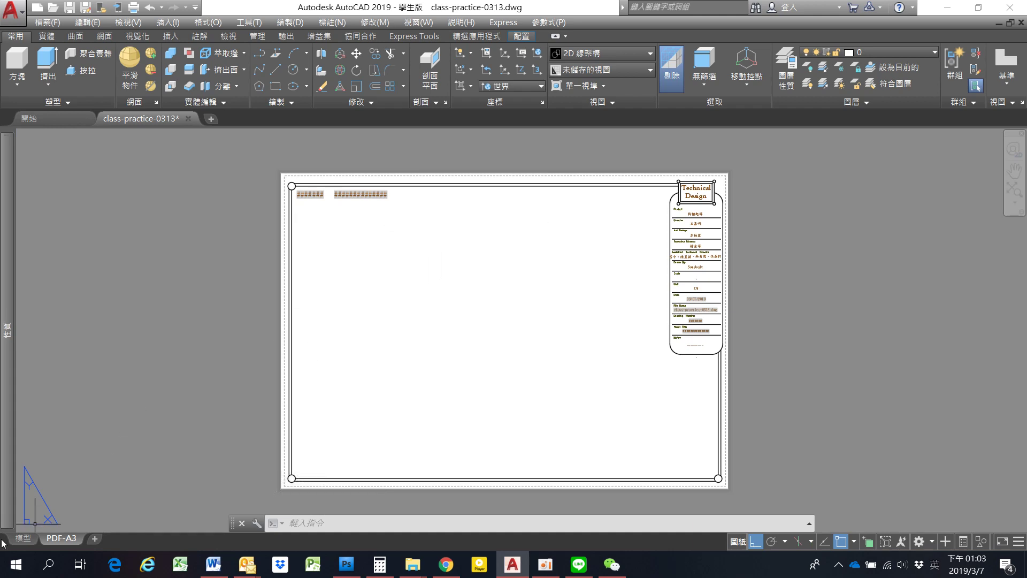
click(24, 538)
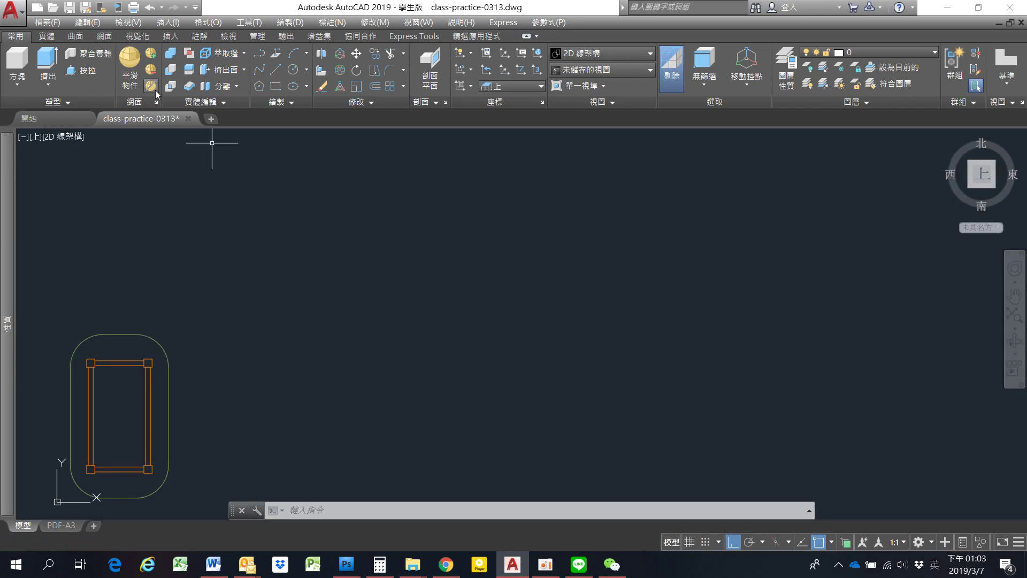
Split model space into tiled viewports using the Three: Left configuration.
click(145, 36)
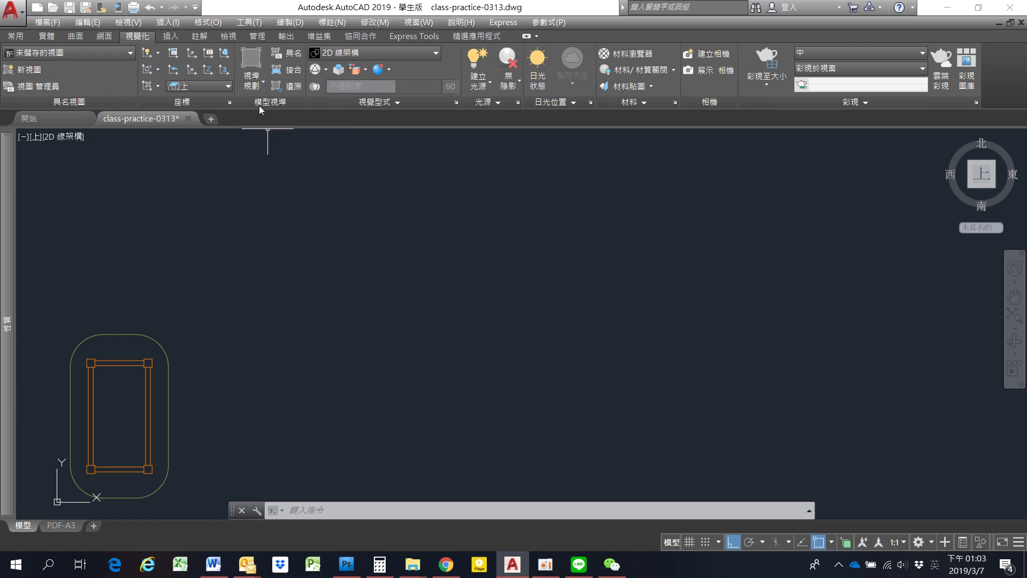
click(260, 87)
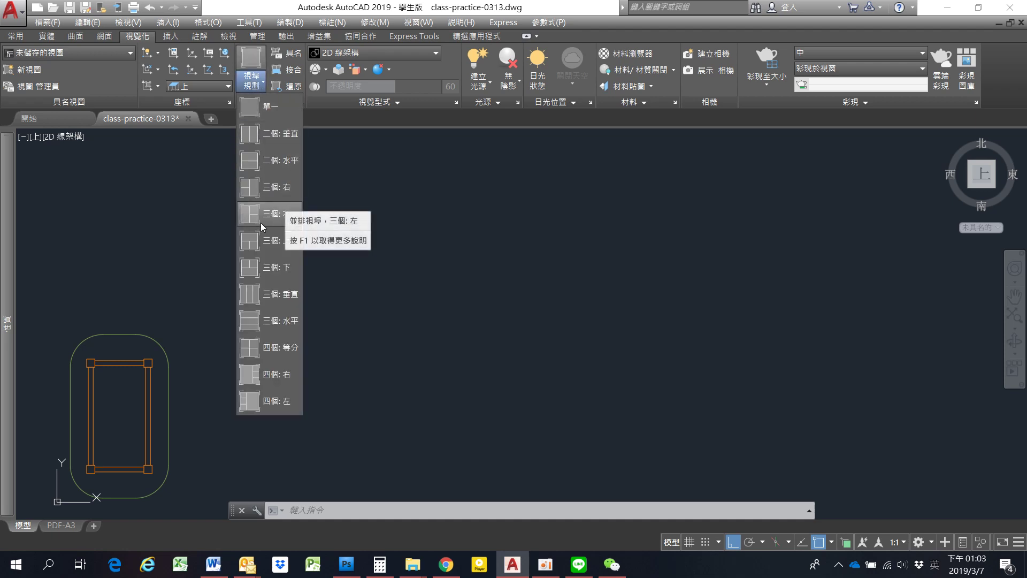
click(280, 214)
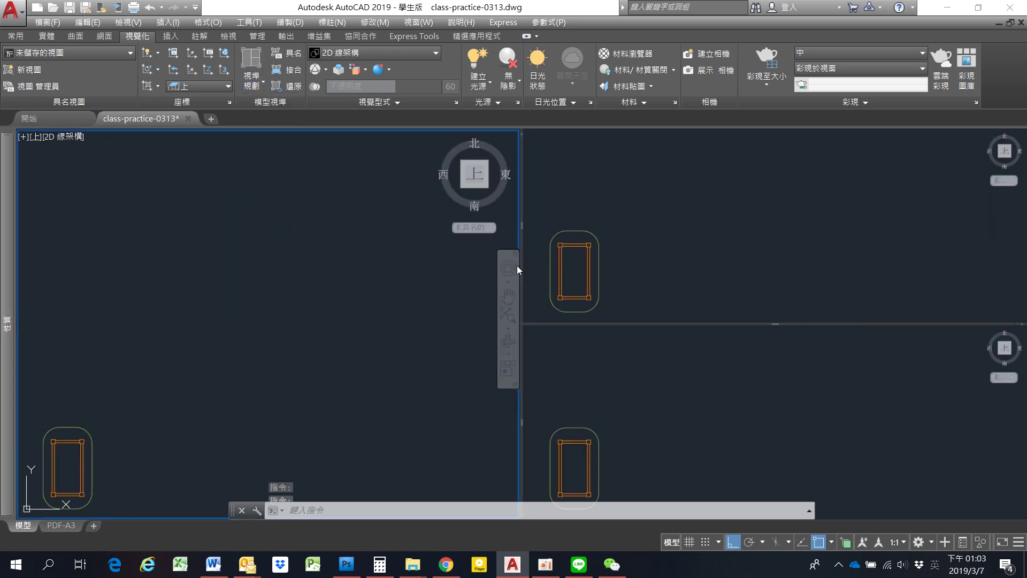
Pan and zoom each of the three viewports so every one frames the table.
middle_drag(115, 478, 173, 390)
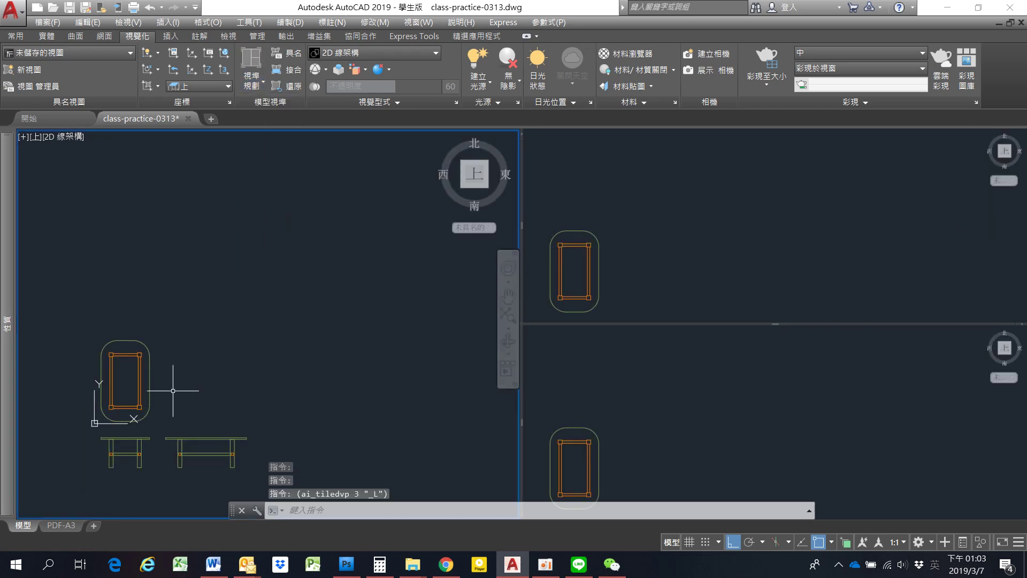
middle_drag(679, 289, 704, 288)
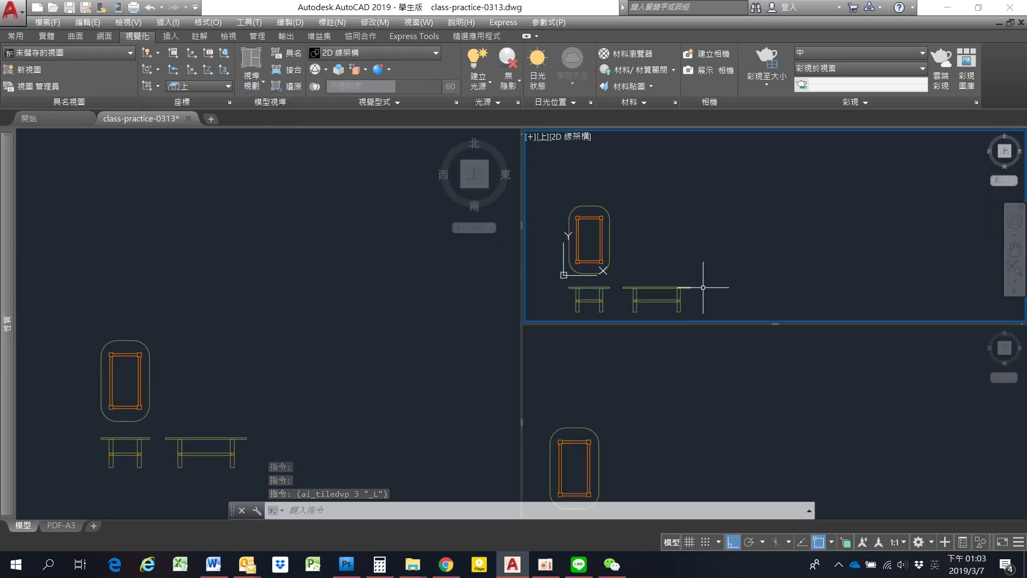
click(637, 392)
scroll(624, 380, down, 2)
scroll(596, 368, down, 1)
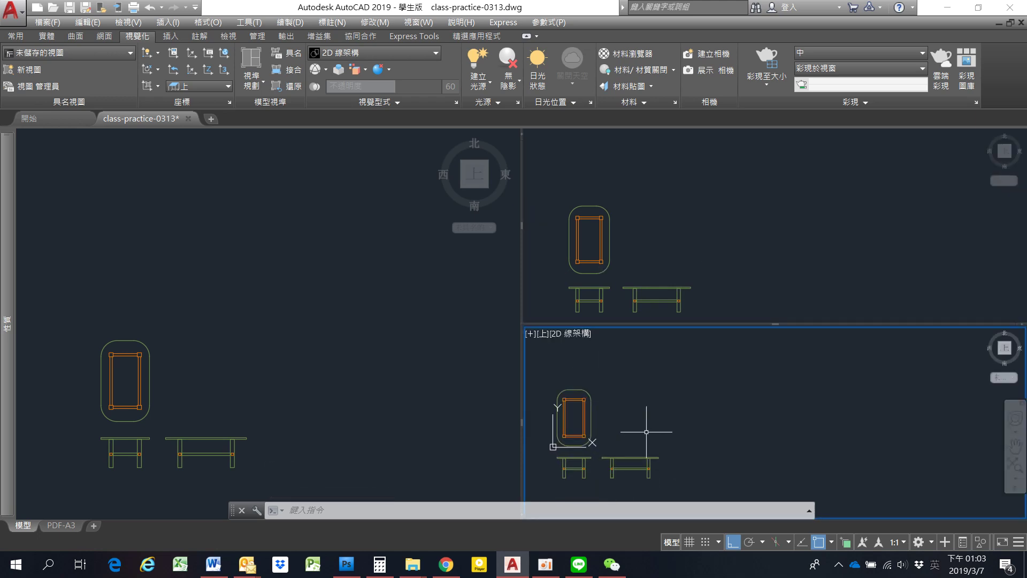
click(206, 289)
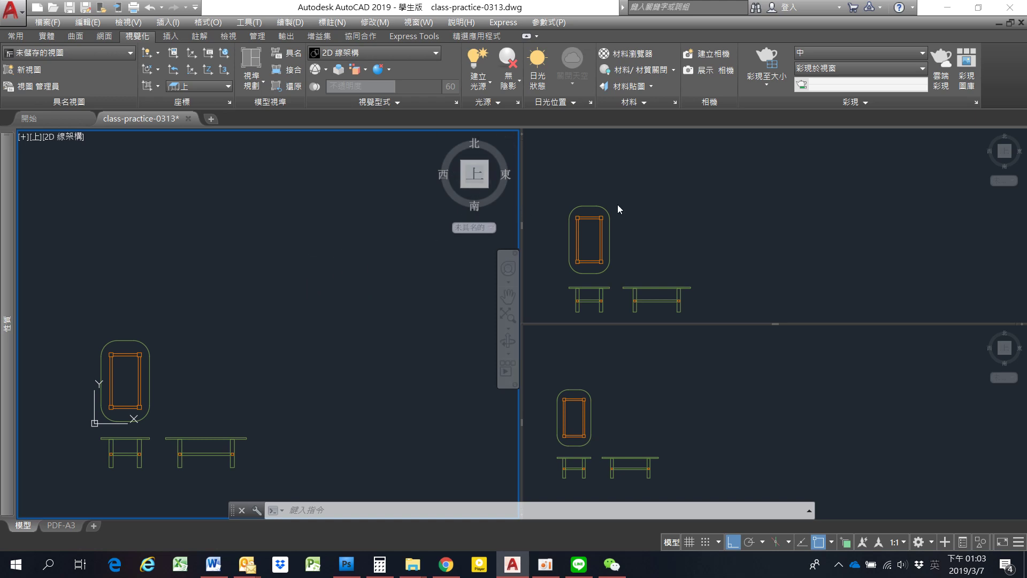
click(771, 262)
click(786, 417)
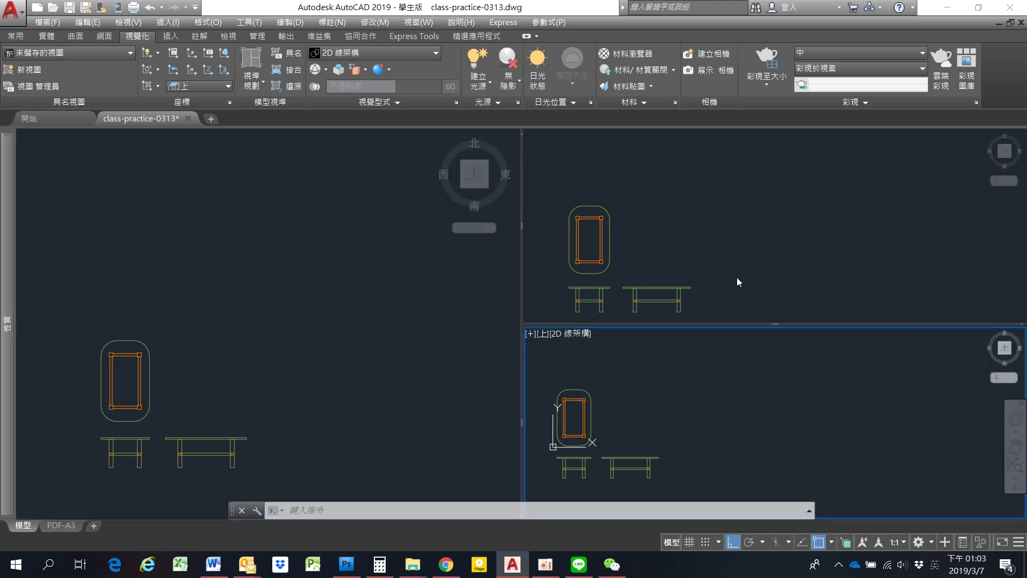
click(251, 85)
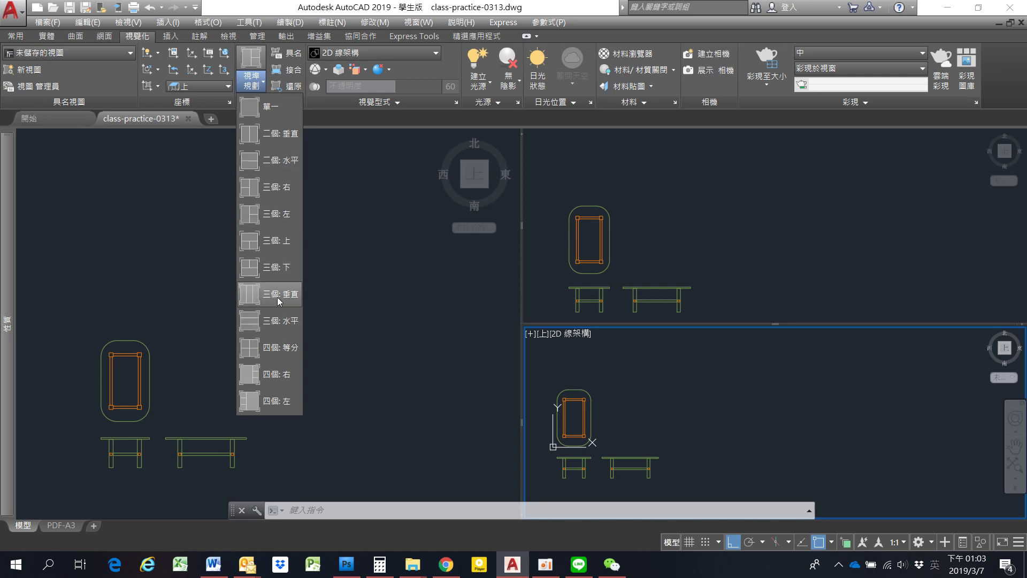
click(324, 209)
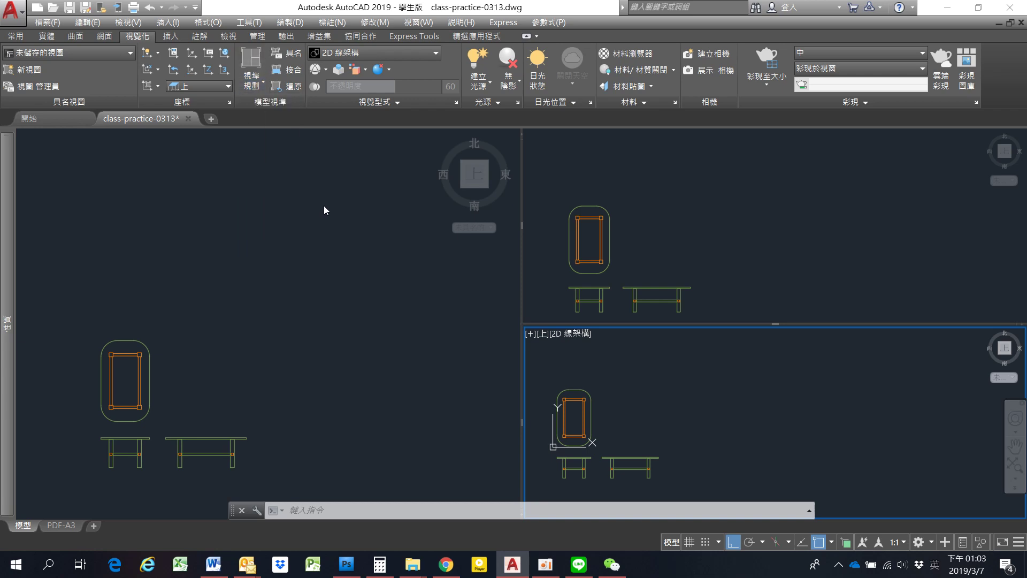
click(251, 72)
click(267, 107)
scroll(149, 241, up, 2)
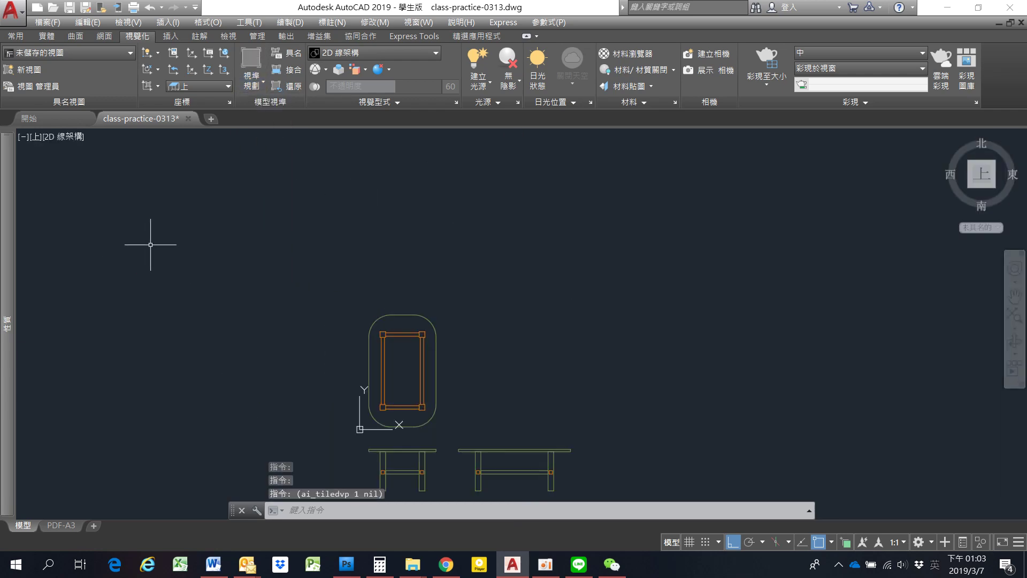
scroll(406, 218, down, 1)
scroll(367, 241, up, 1)
scroll(472, 369, up, 1)
scroll(511, 397, up, 1)
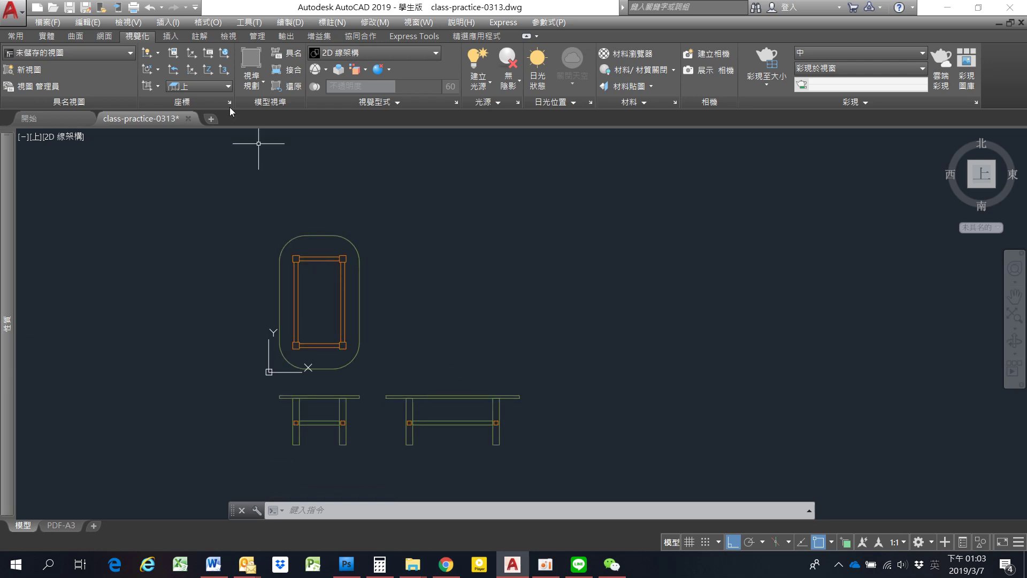
key(ctrl+z)
scroll(436, 257, down, 2)
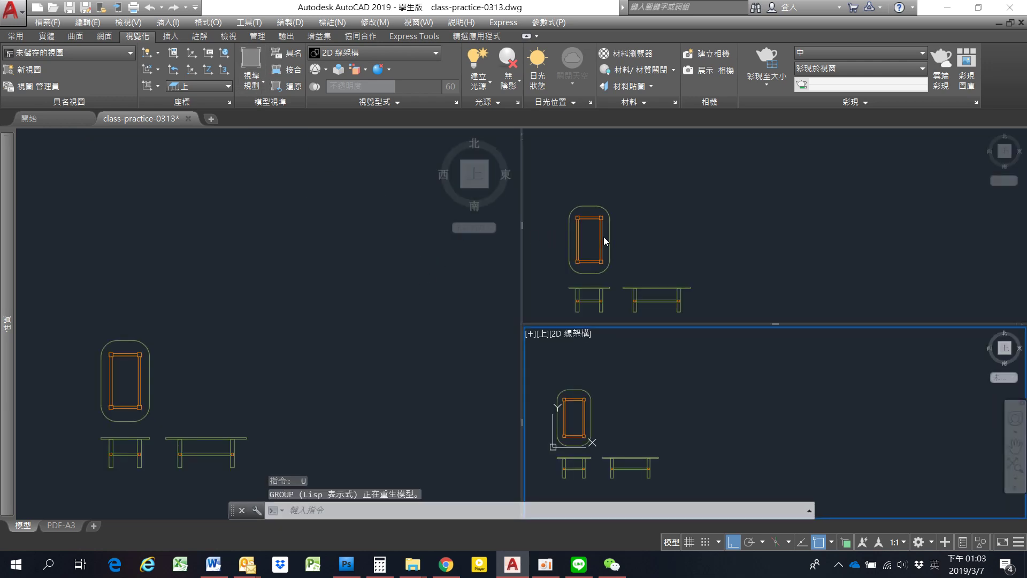
click(606, 241)
click(394, 371)
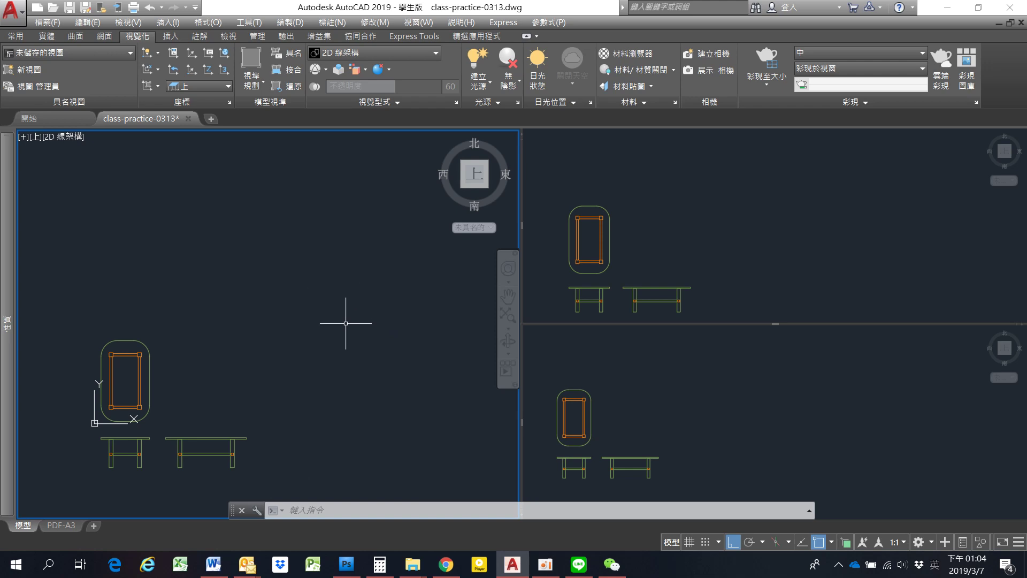
click(641, 258)
click(670, 413)
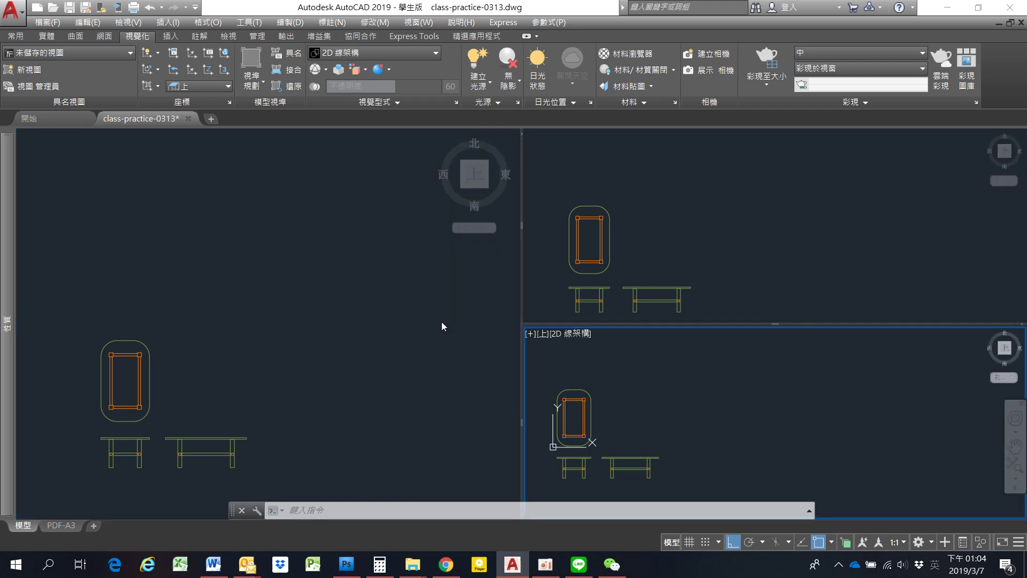
click(333, 274)
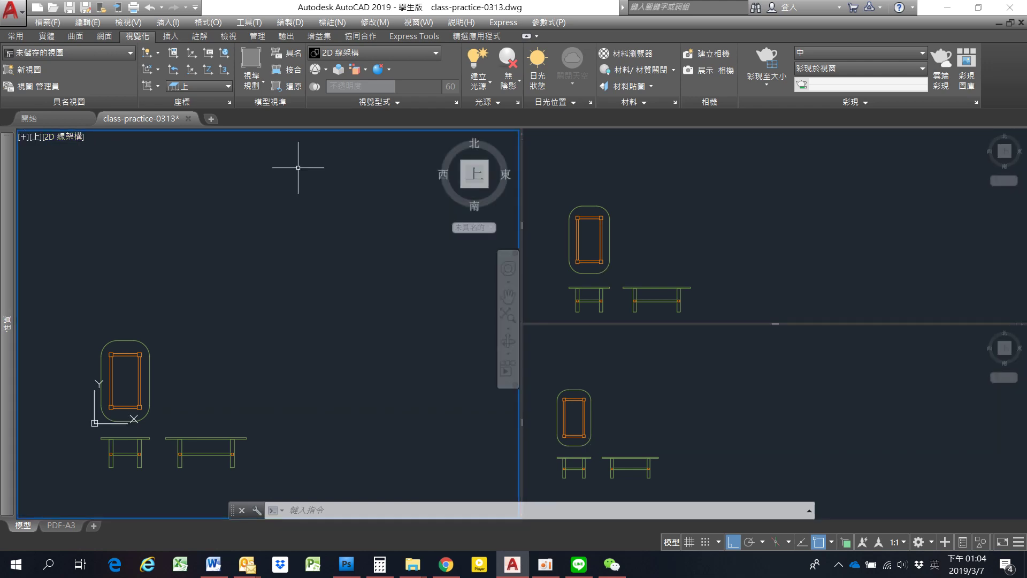
Change the left viewport to SW Isometric, after briefly trying SE Isometric, and zoom to fit.
click(37, 138)
click(75, 256)
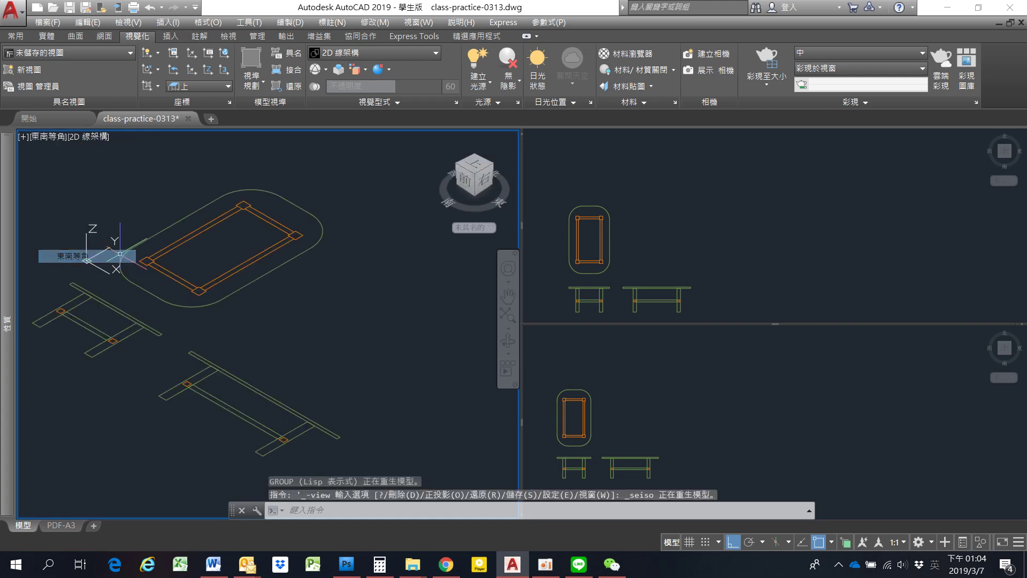
click(57, 138)
click(75, 244)
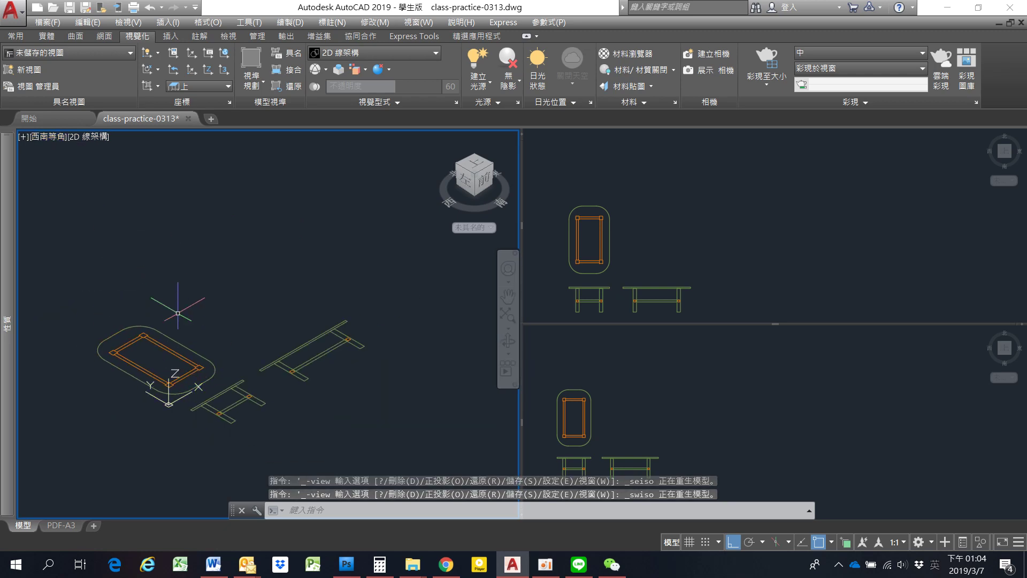
scroll(214, 332, up, 1)
scroll(222, 321, up, 1)
scroll(235, 311, up, 2)
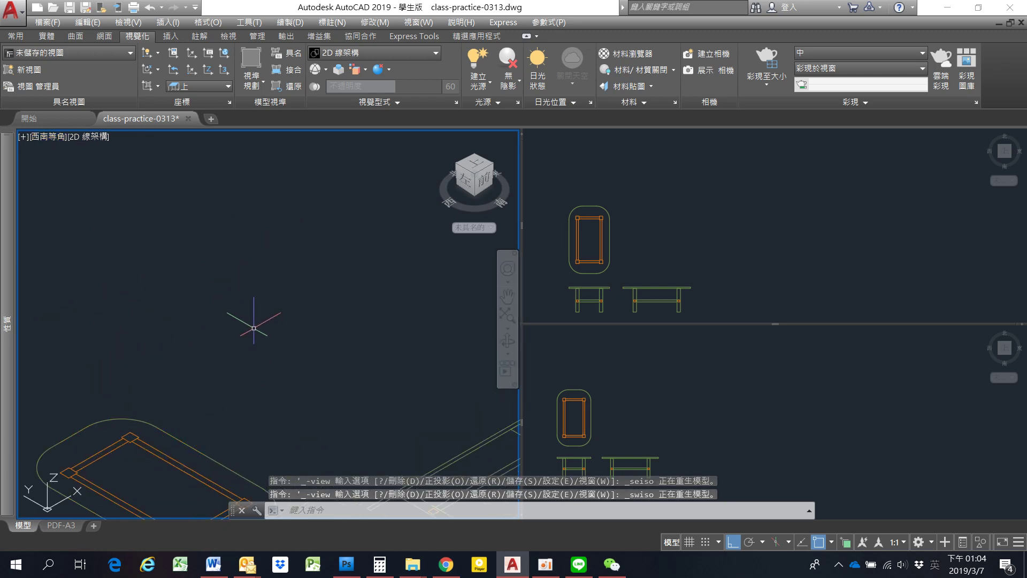
scroll(249, 319, down, 1)
scroll(241, 305, down, 1)
scroll(225, 273, down, 1)
scroll(221, 277, down, 1)
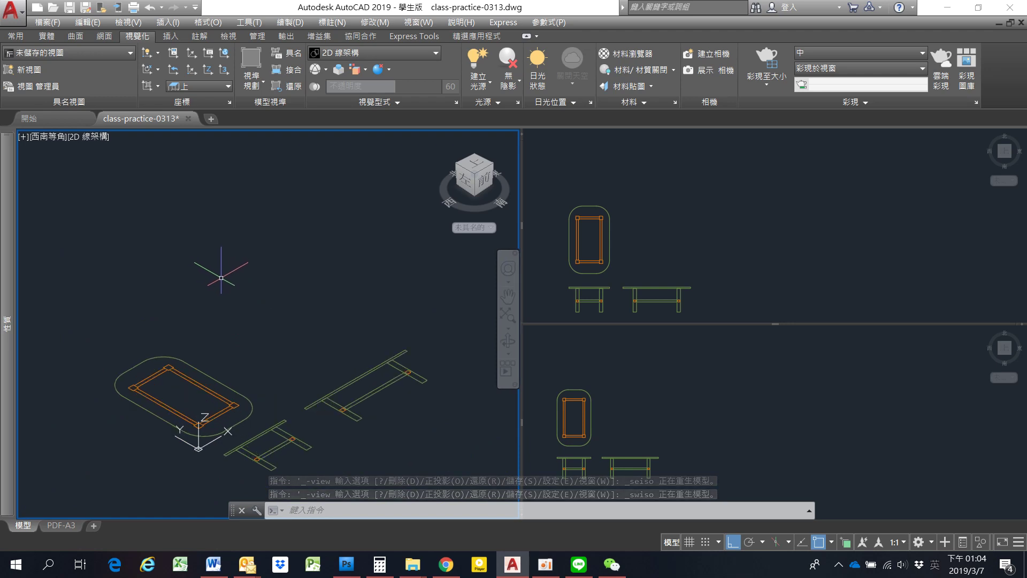
scroll(242, 307, up, 1)
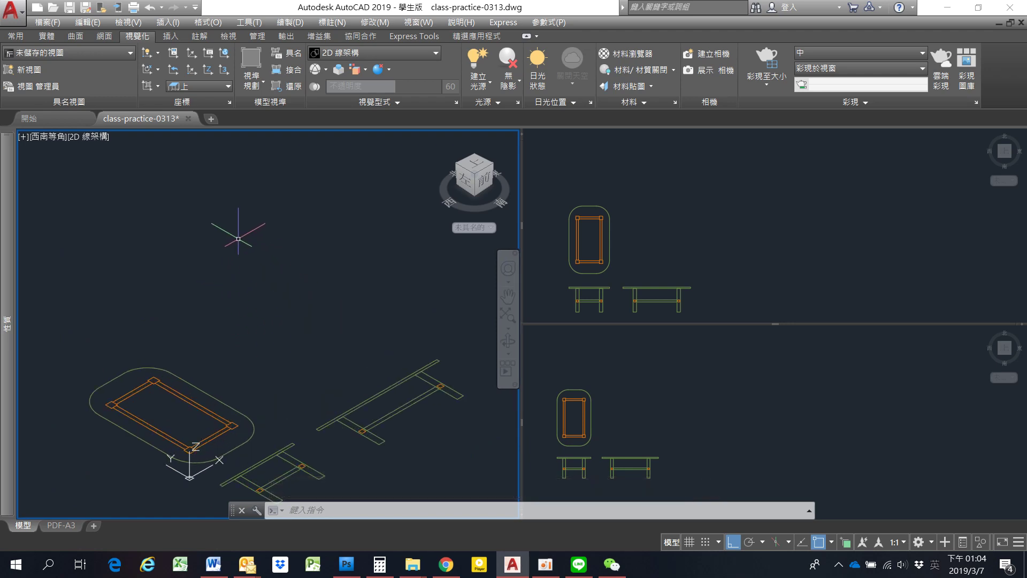
click(739, 235)
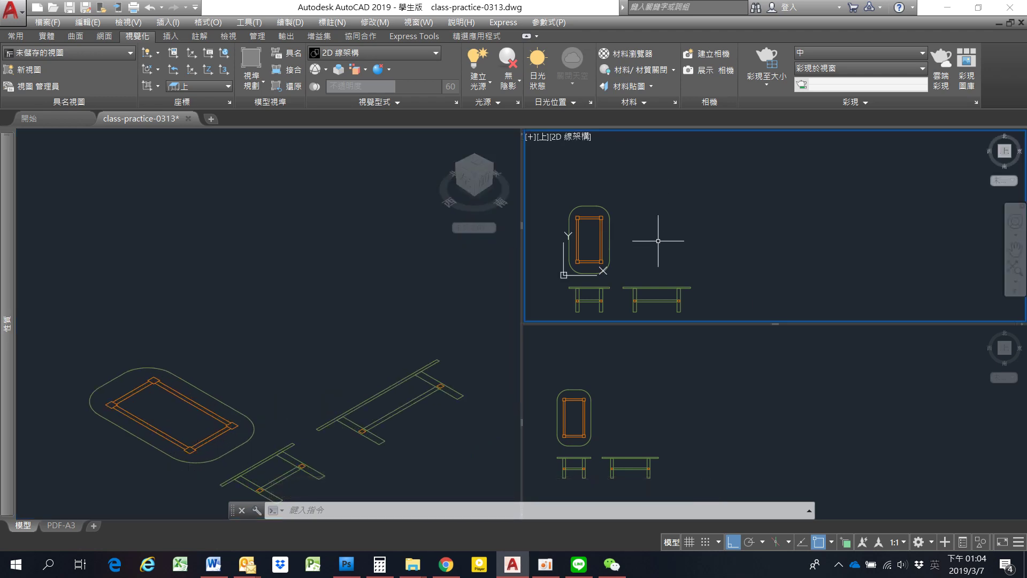
Switch the lower-right viewport from Top to the Front view.
click(663, 409)
click(544, 336)
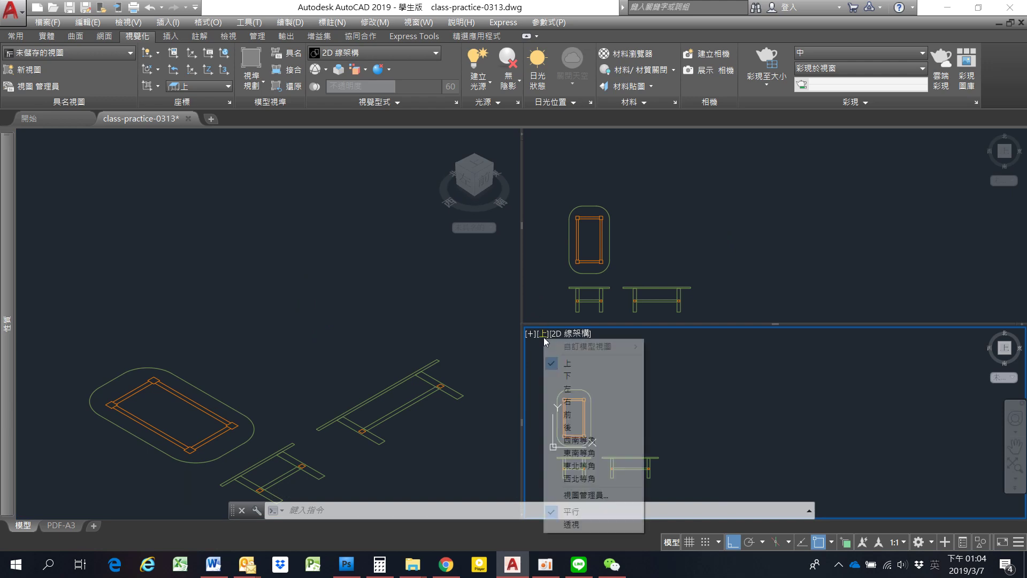
click(568, 415)
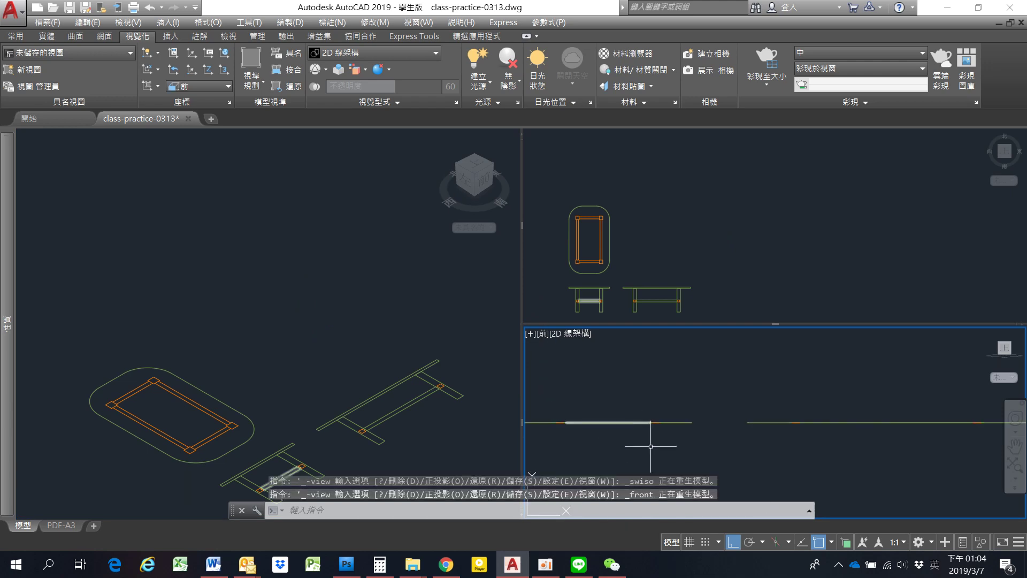
scroll(651, 447, down, 4)
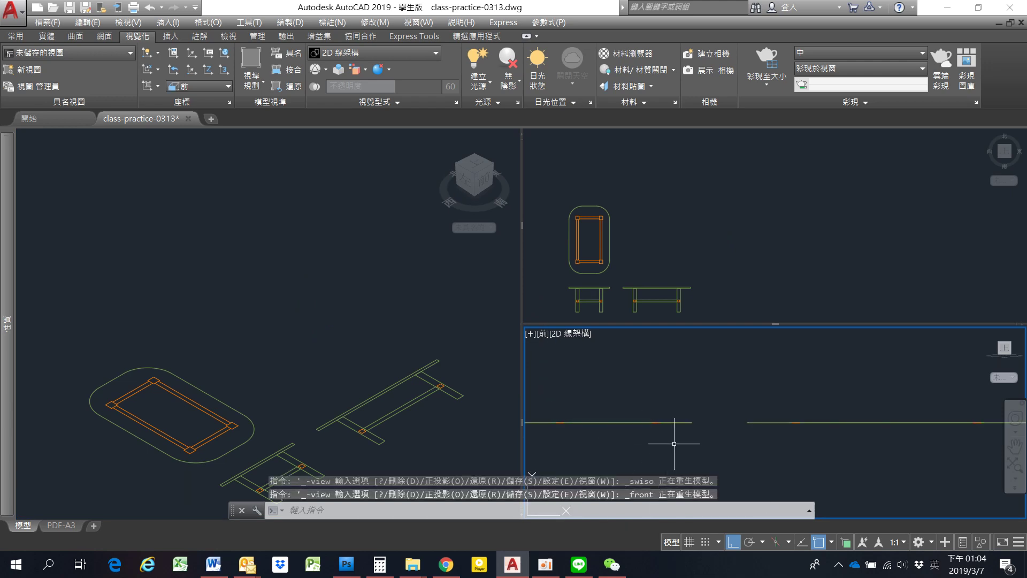
Make the top-right viewport active and zoom it to frame the model.
click(630, 241)
scroll(721, 173, up, 1)
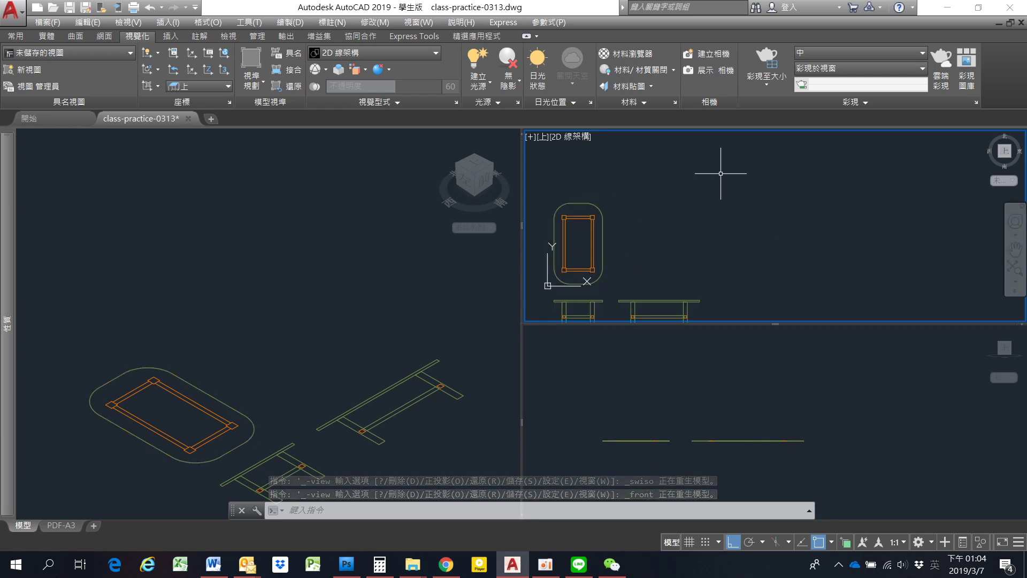
scroll(709, 198, up, 1)
scroll(714, 209, down, 2)
scroll(715, 207, up, 1)
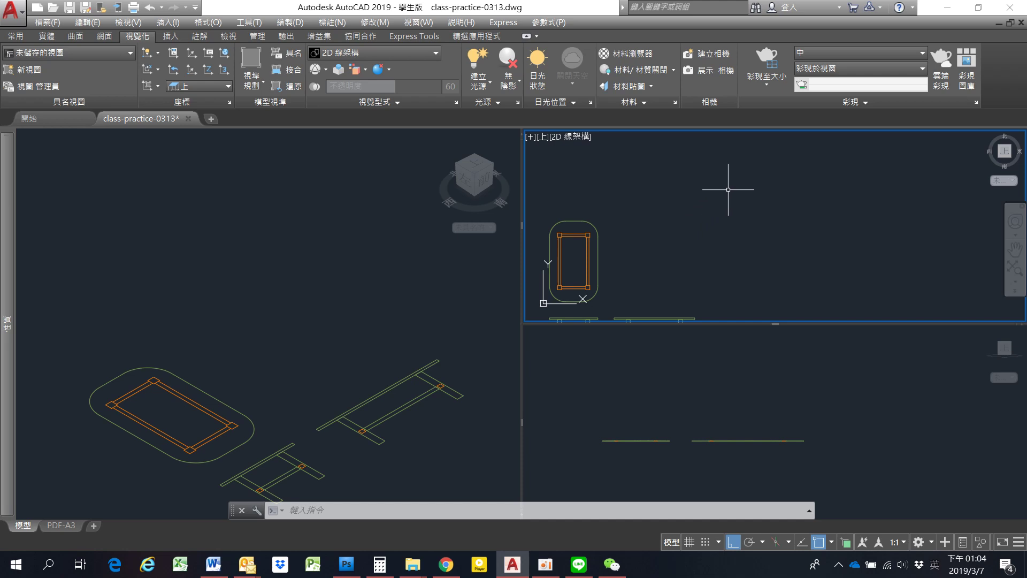
scroll(674, 236, down, 1)
scroll(714, 198, up, 1)
scroll(714, 198, down, 1)
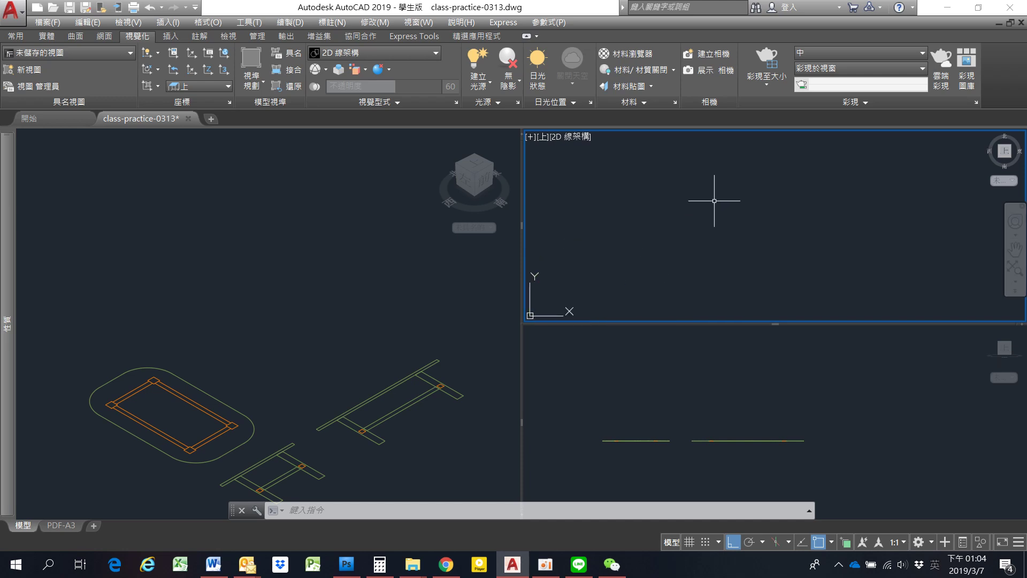
scroll(715, 208, up, 1)
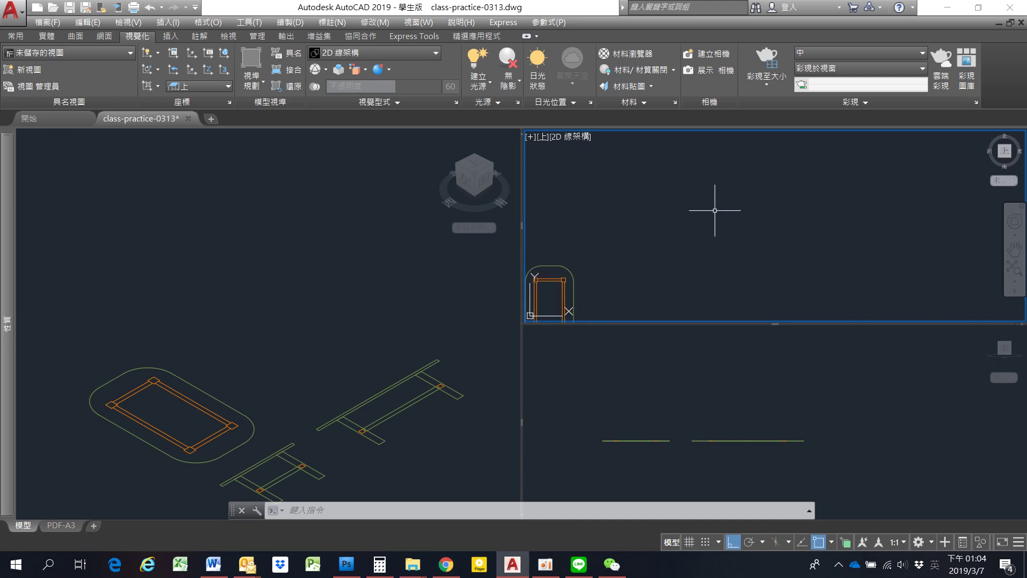
Start a rectangle with REC and place its first corner right of the table.
text(rec)
key(Return)
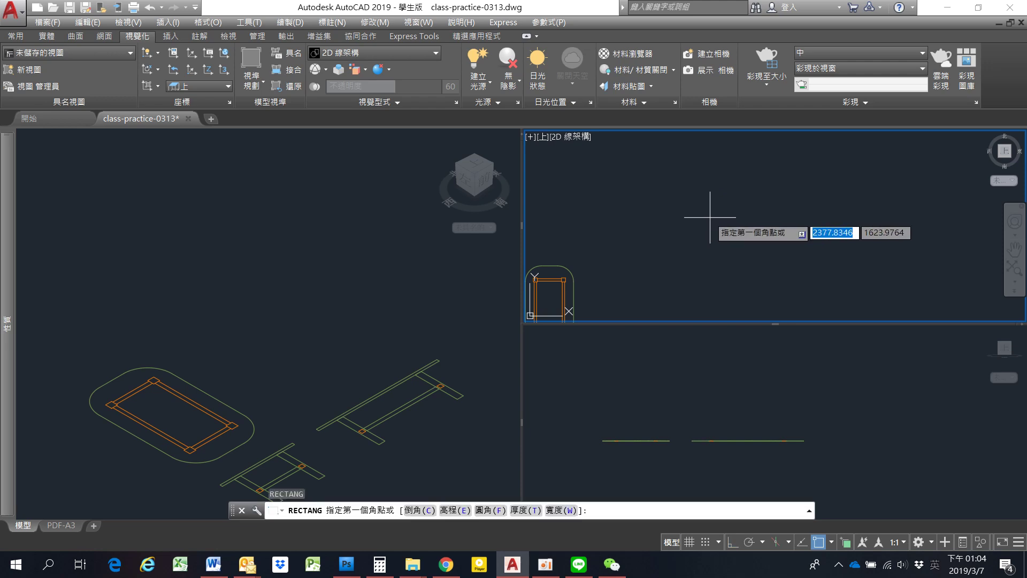
scroll(694, 230, down, 2)
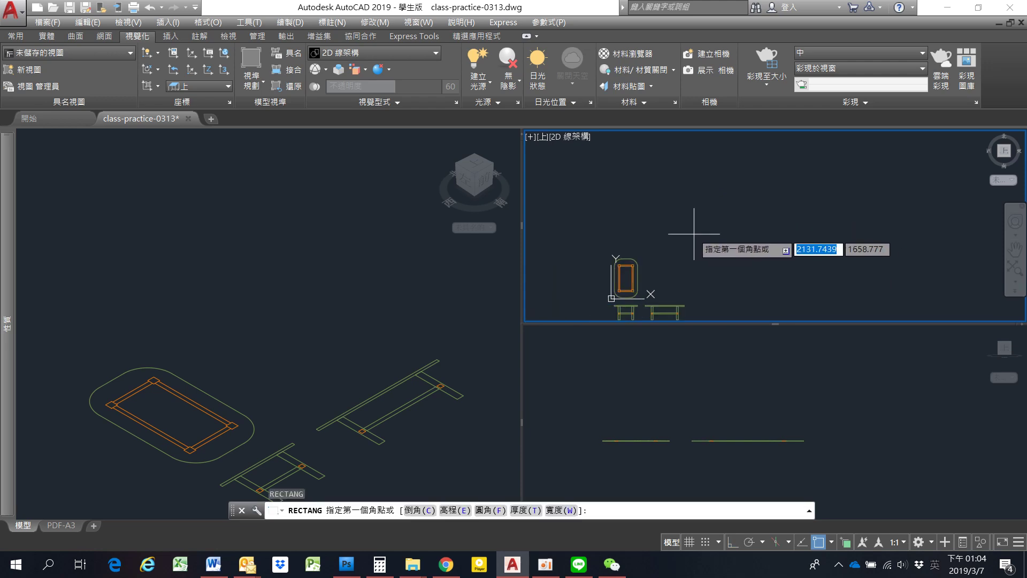
scroll(690, 230, up, 1)
scroll(719, 230, down, 1)
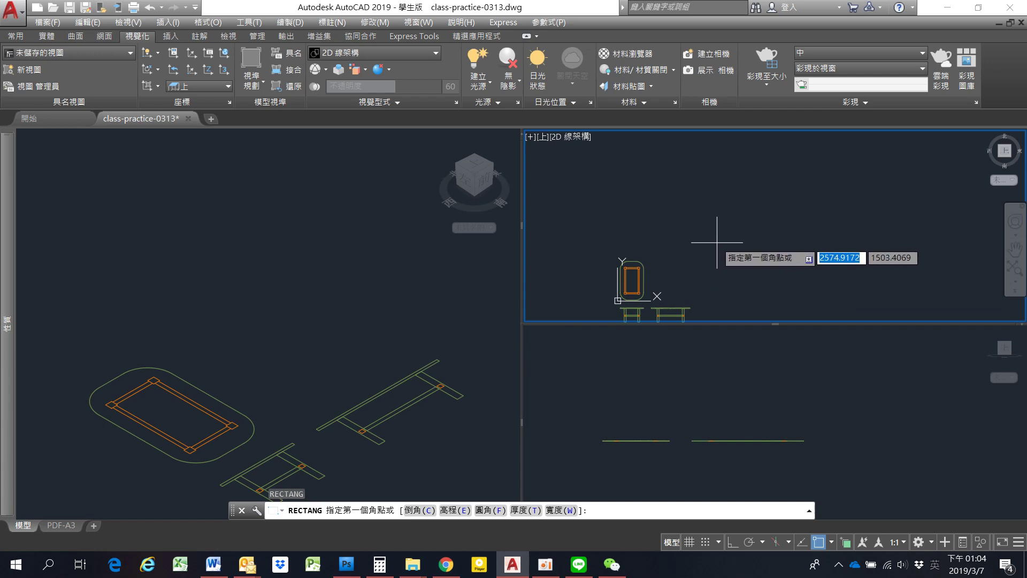
scroll(717, 242, up, 1)
scroll(690, 230, down, 1)
scroll(691, 238, up, 1)
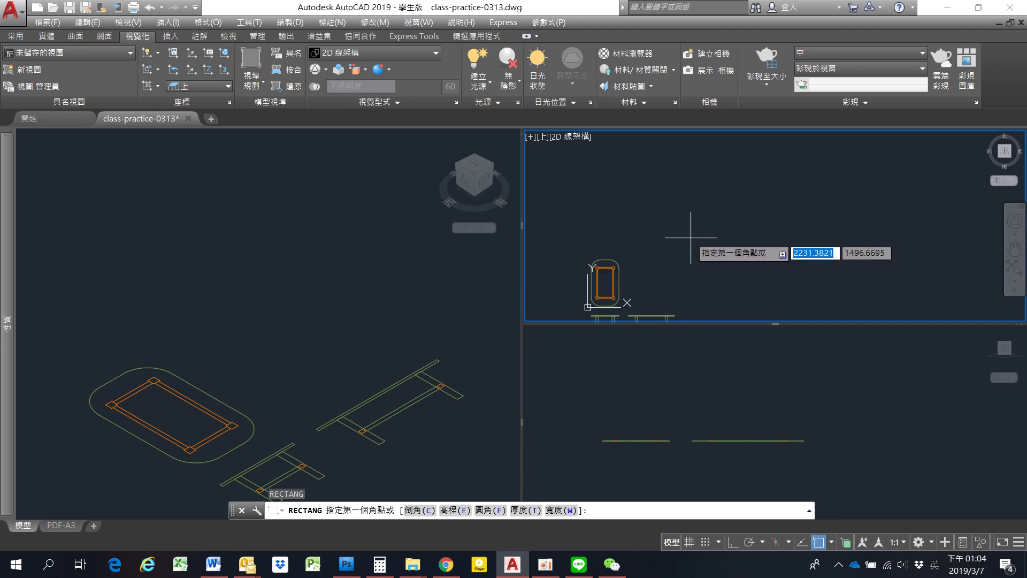
click(686, 248)
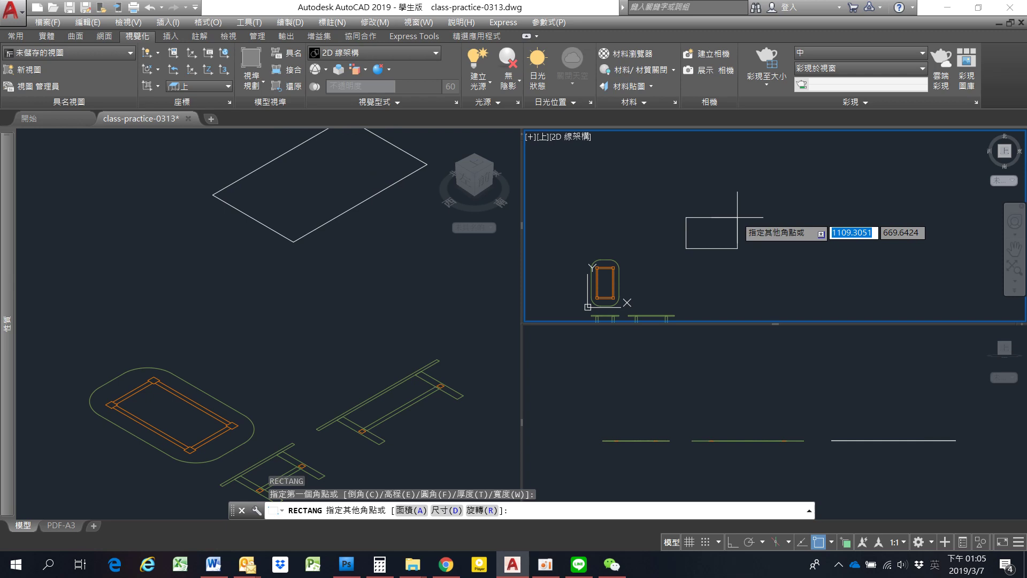
text(@)
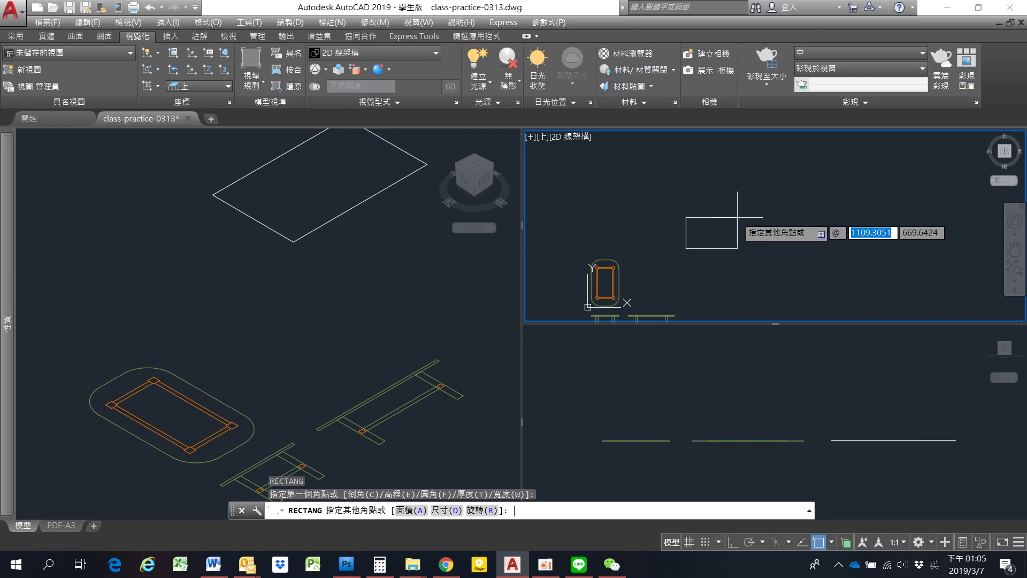
text(3)
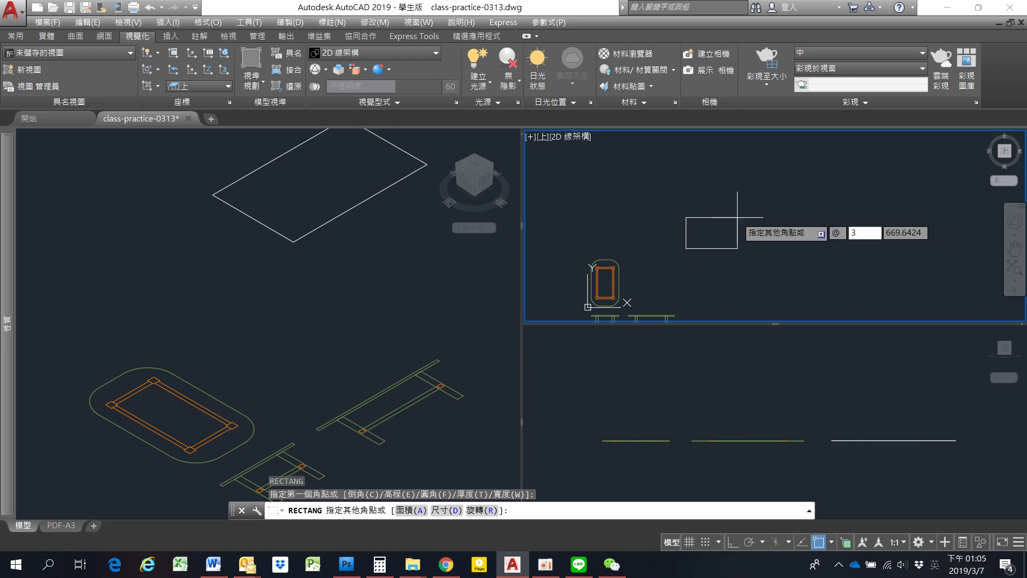
text(00)
key(Tab)
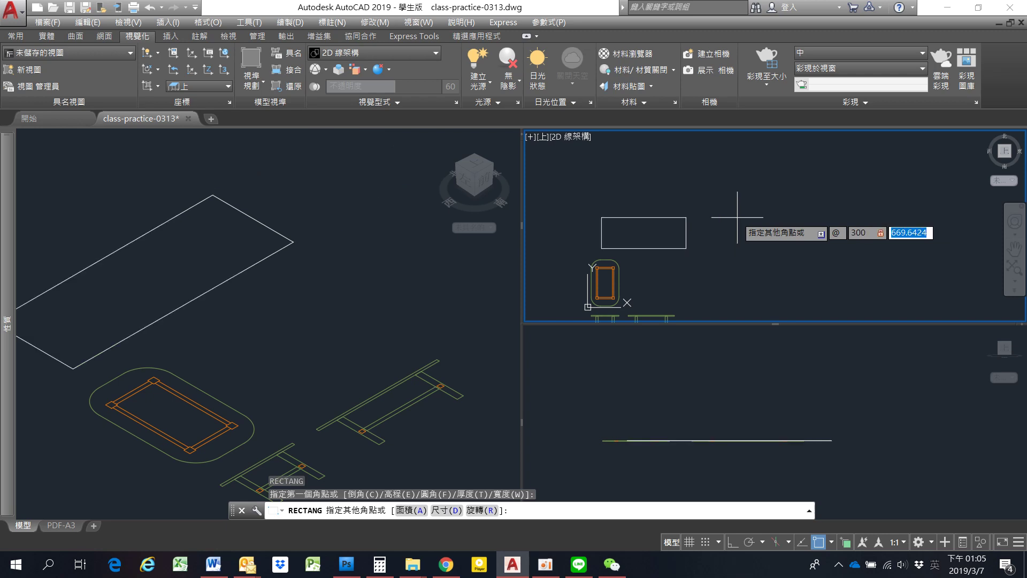
text(200)
key(Tab)
key(BackSpace)
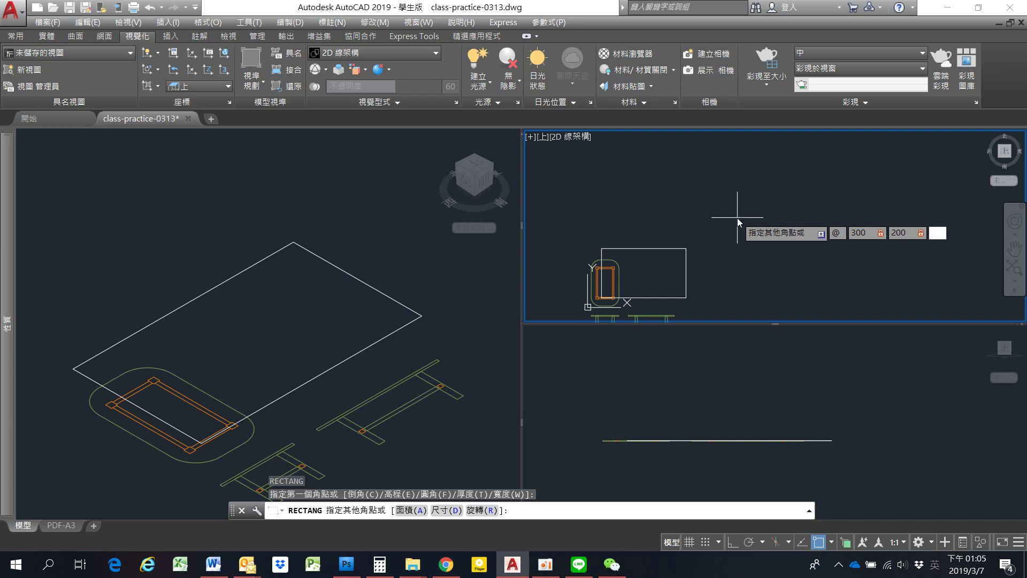
text(0)
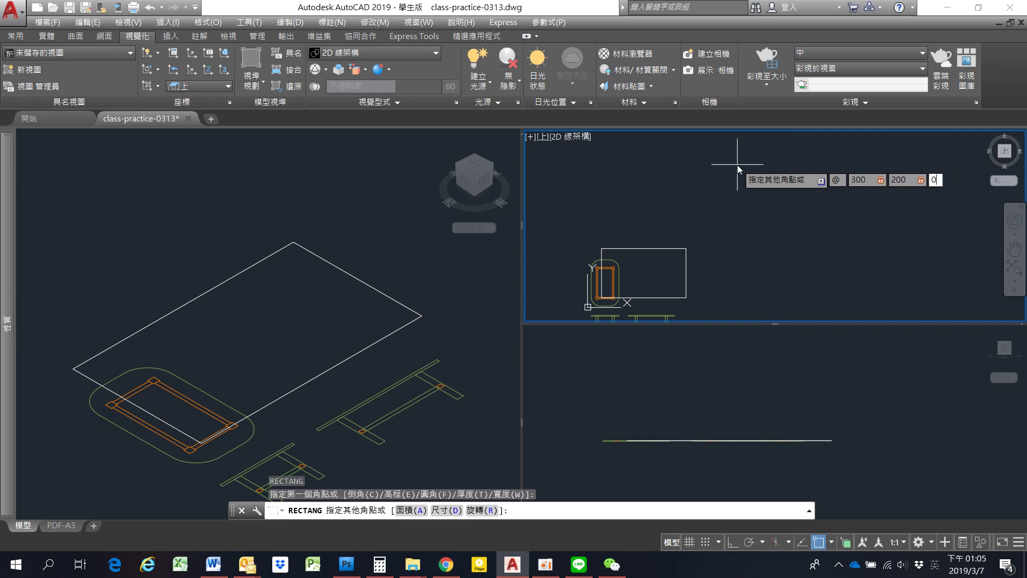
key(Return)
scroll(683, 232, up, 2)
Zoom the views and make the left isometric viewport the active one.
scroll(683, 232, up, 3)
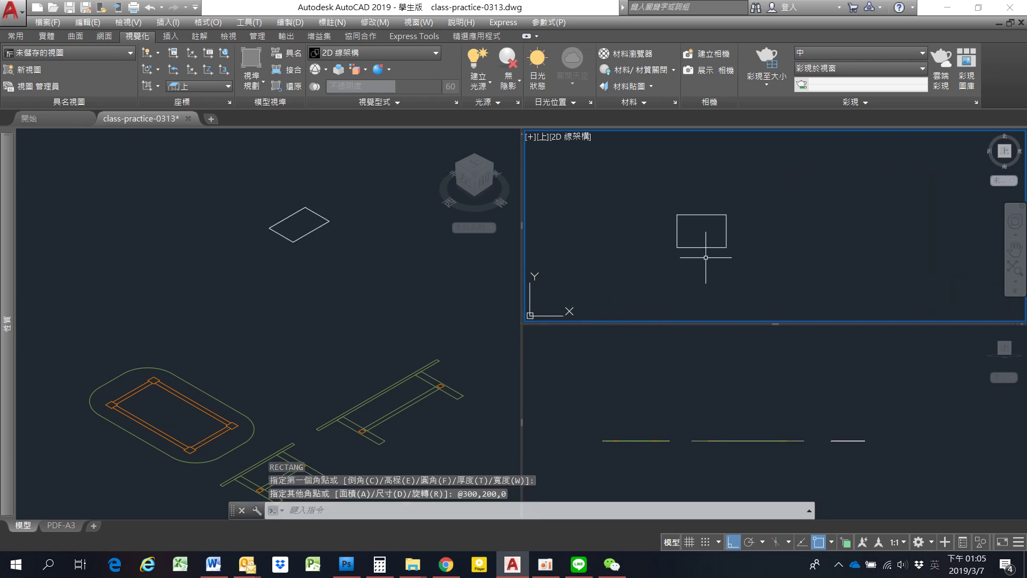
scroll(689, 246, up, 2)
scroll(689, 219, up, 2)
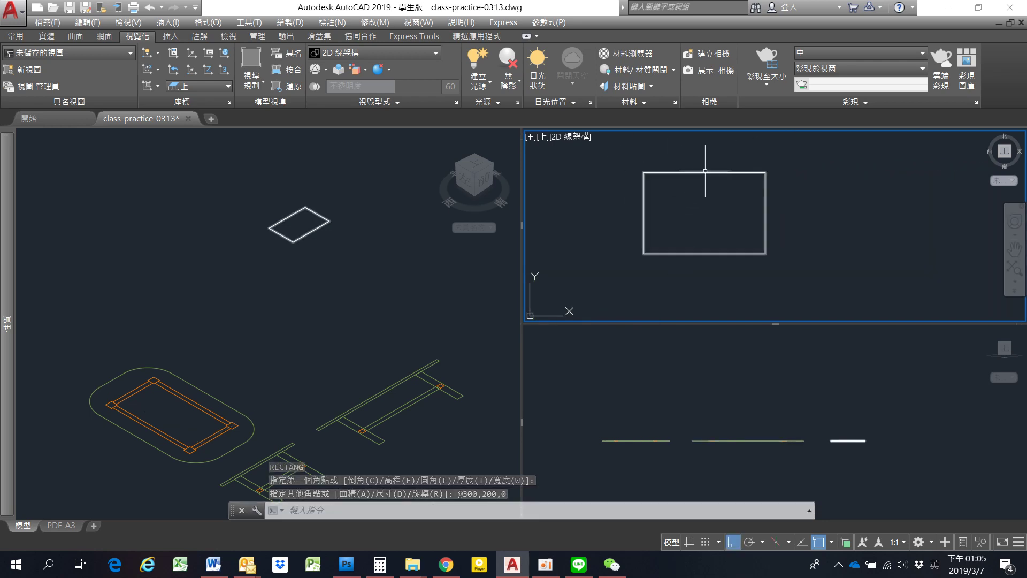
scroll(689, 162, up, 1)
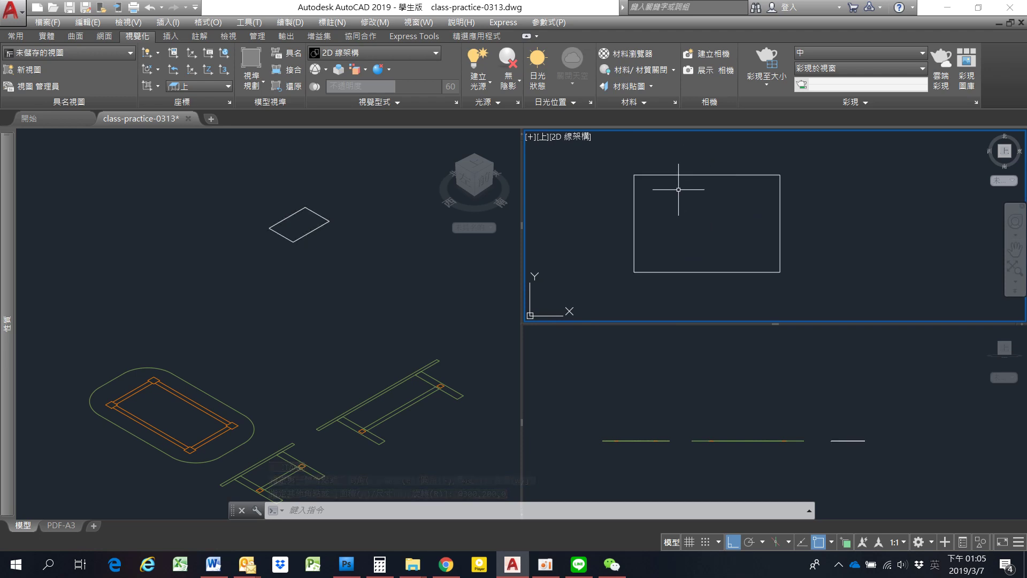
scroll(677, 194, down, 2)
scroll(677, 194, down, 1)
scroll(677, 194, up, 2)
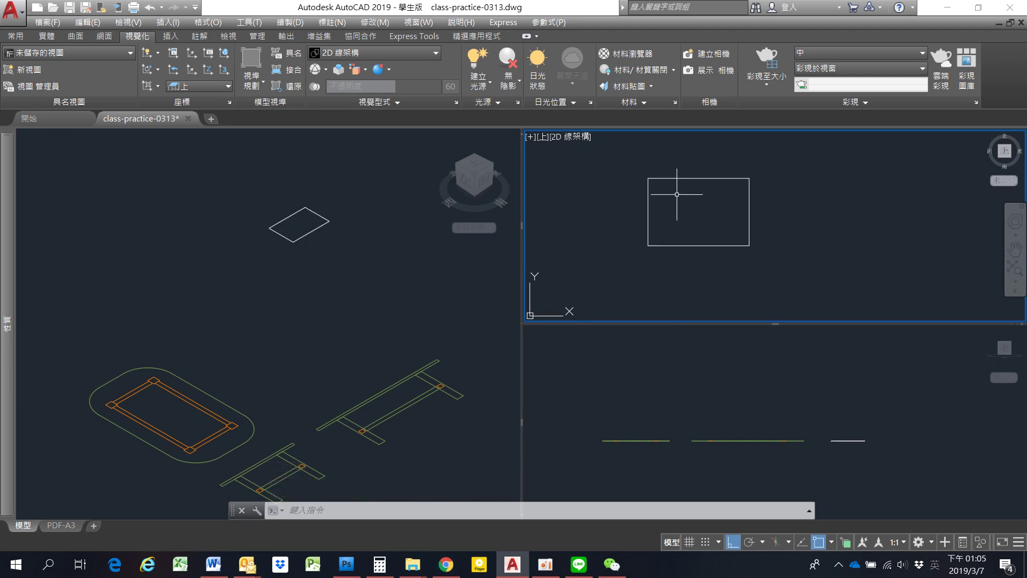
click(345, 175)
scroll(338, 183, up, 5)
scroll(299, 214, up, 2)
Extrude the 300 by 200 rectangle 150 units into a solid box.
text(ext)
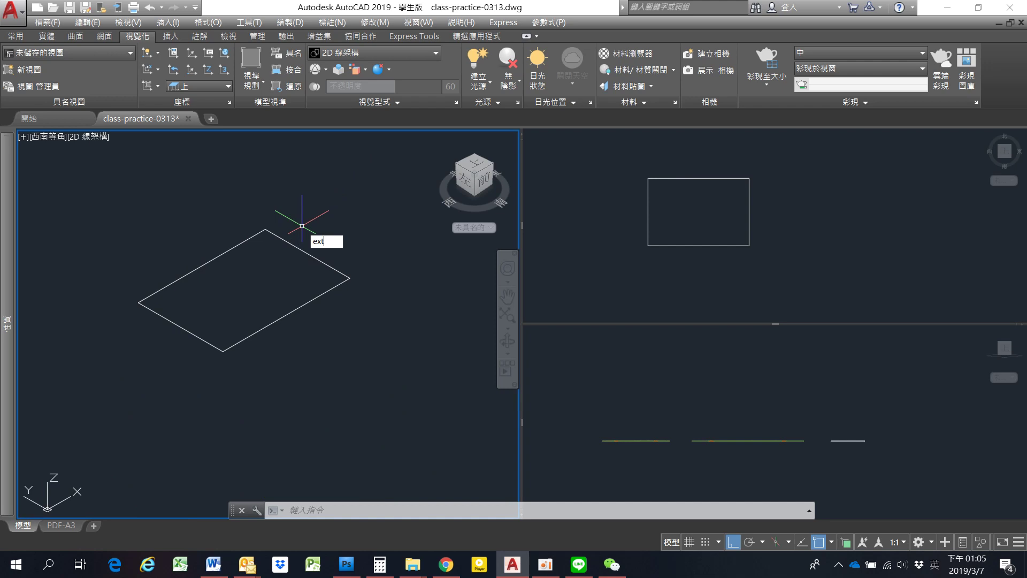
key(BackSpace)
key(BackSpace)
text(ext)
key(Return)
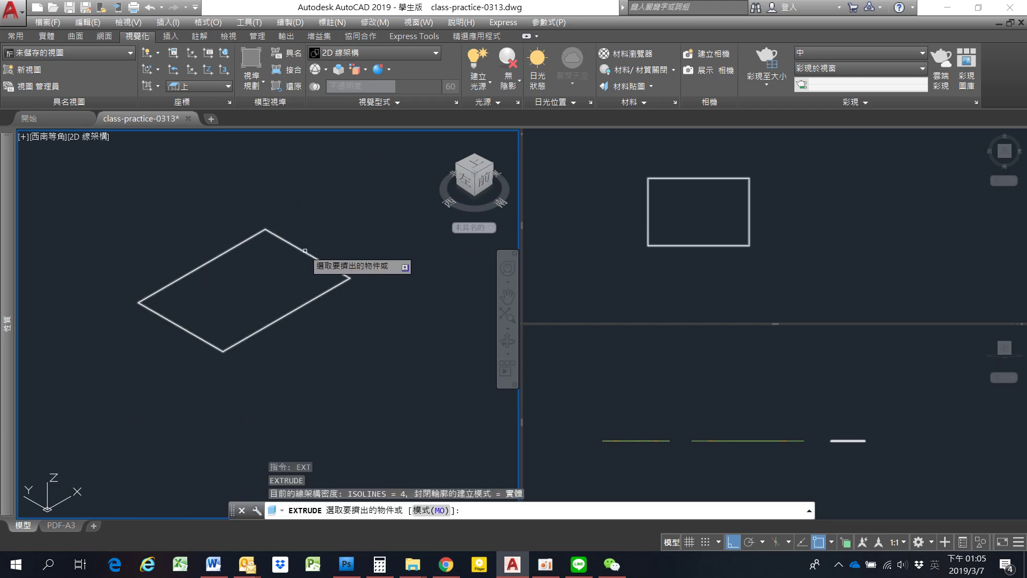
click(305, 250)
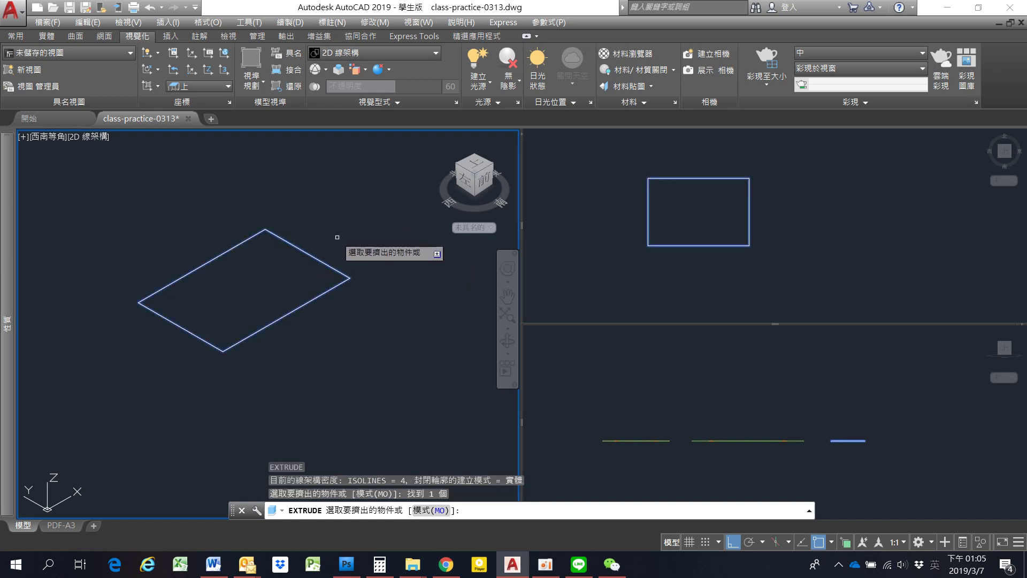
key(Return)
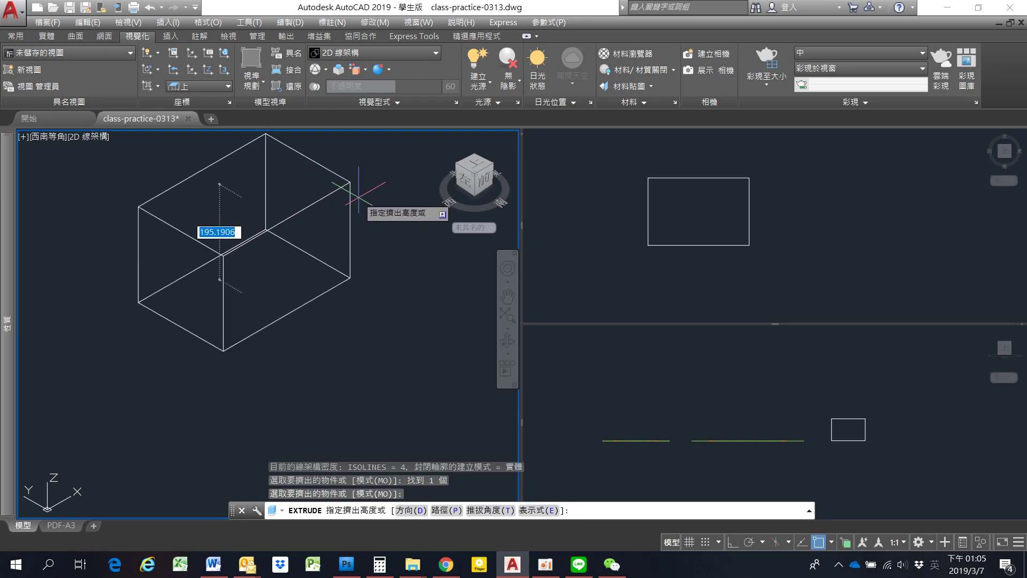
text(150)
key(Return)
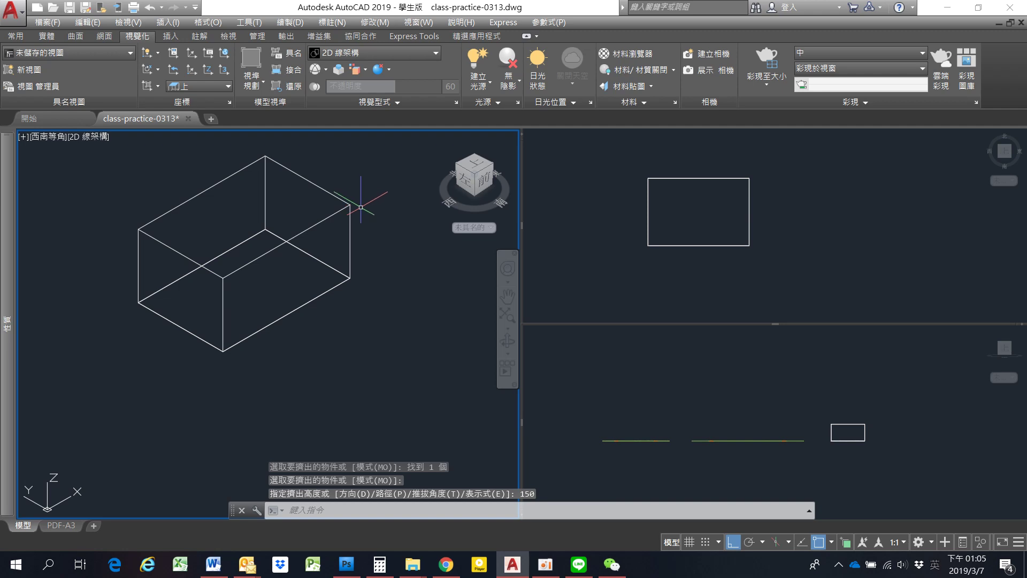
scroll(311, 191, up, 1)
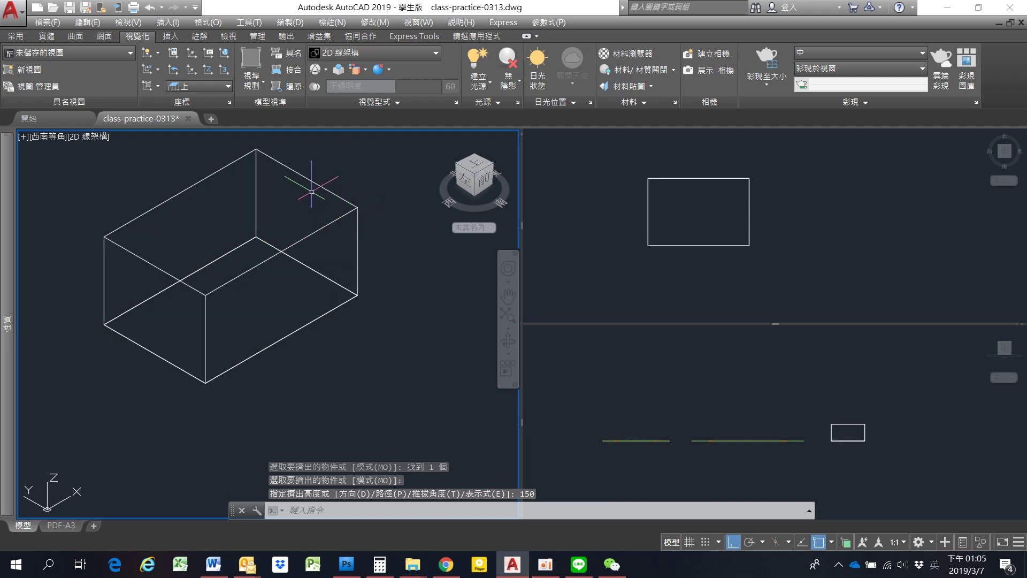
scroll(308, 195, down, 1)
scroll(305, 213, up, 1)
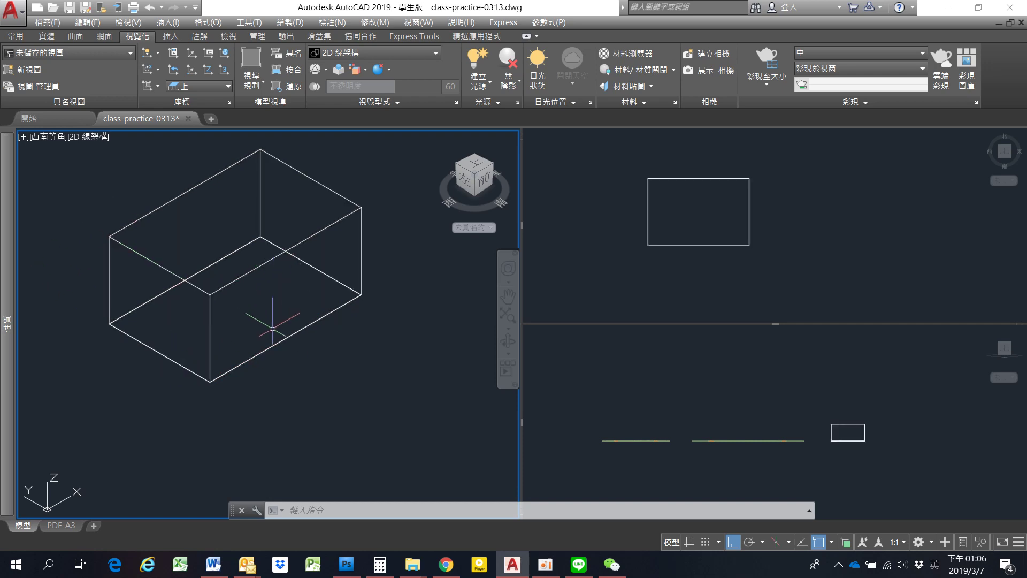
scroll(267, 324, down, 1)
scroll(315, 300, up, 1)
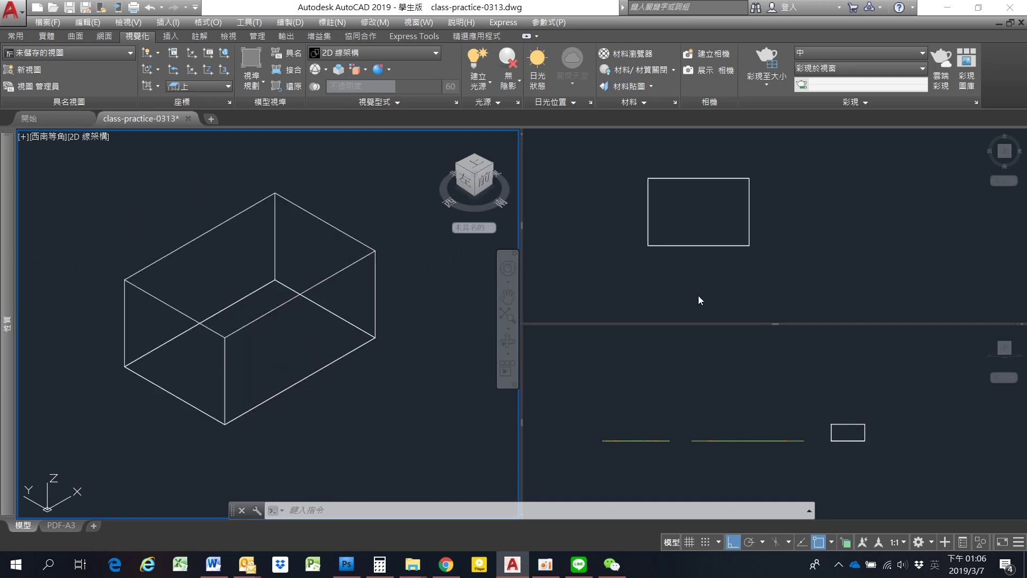
key(Escape)
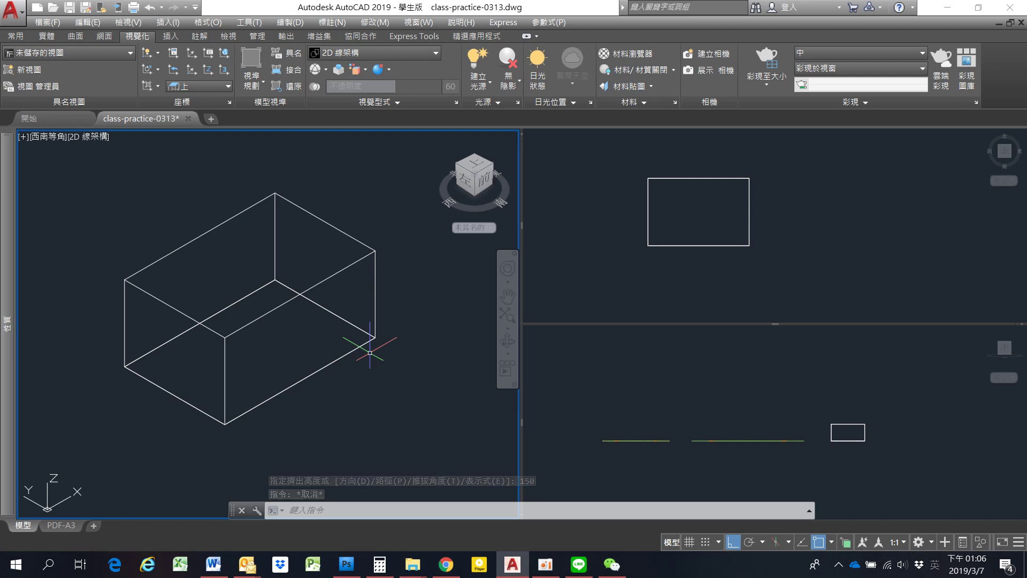
text(un)
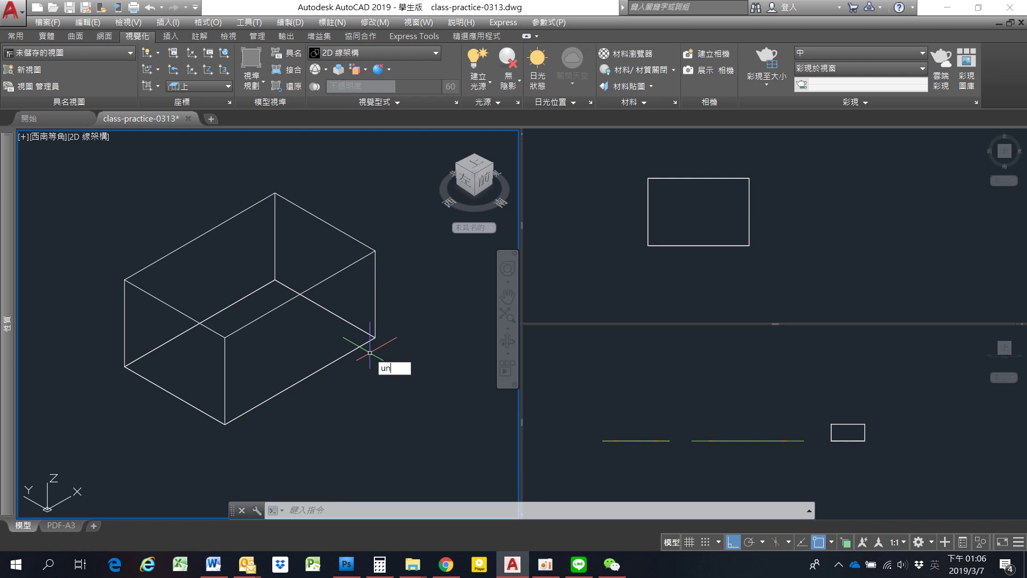
key(Return)
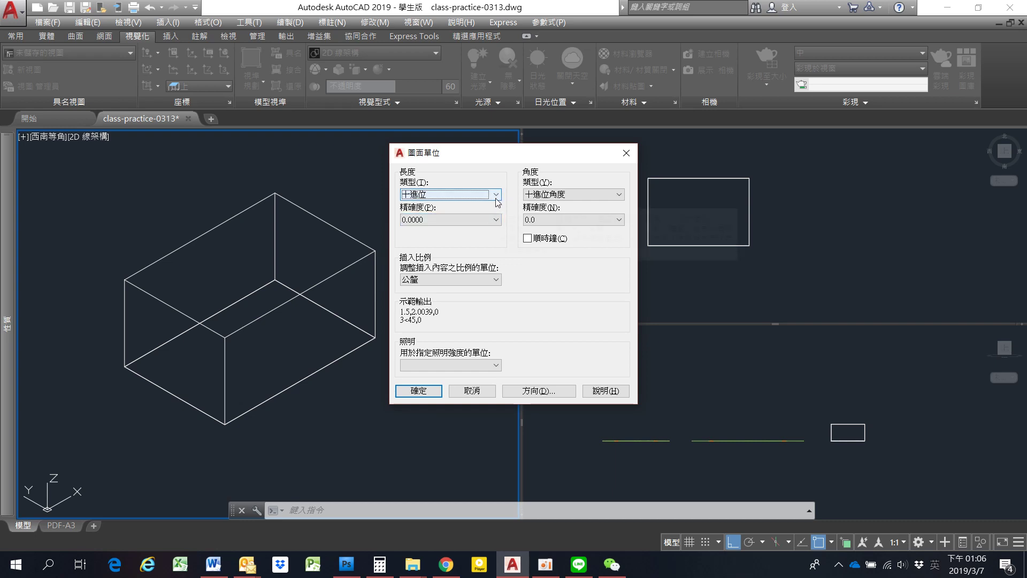
click(500, 281)
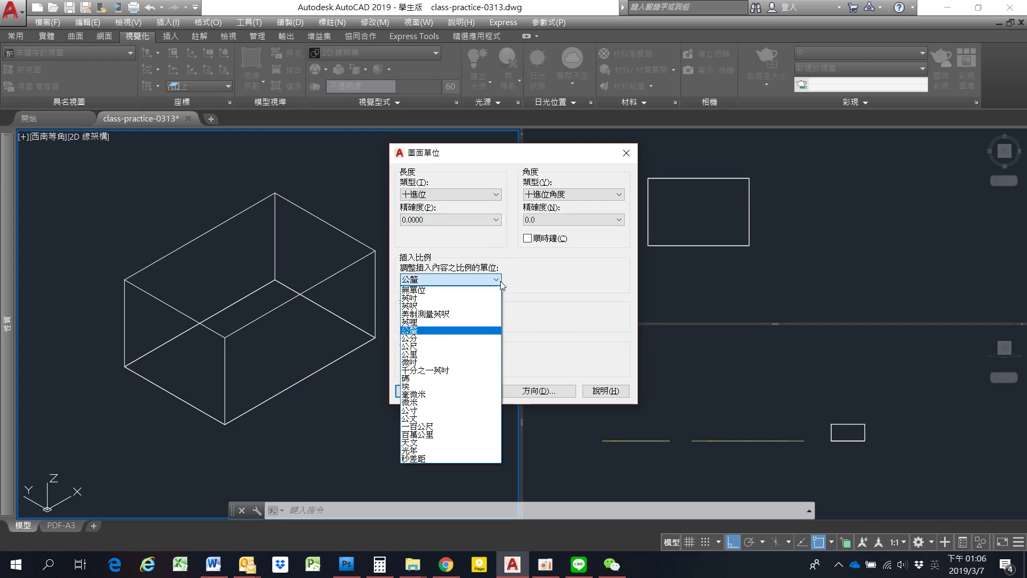
click(500, 281)
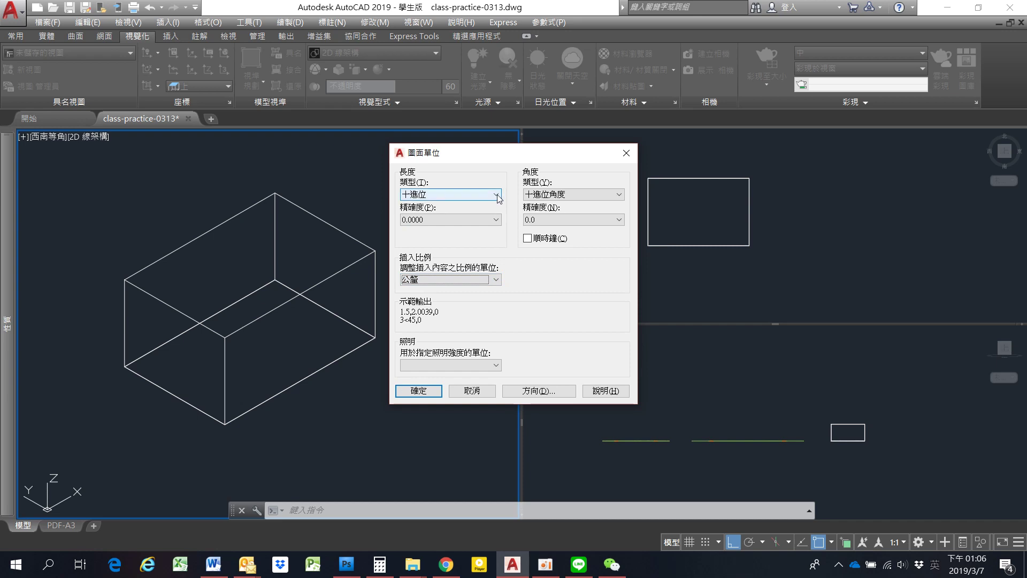
click(498, 196)
click(498, 195)
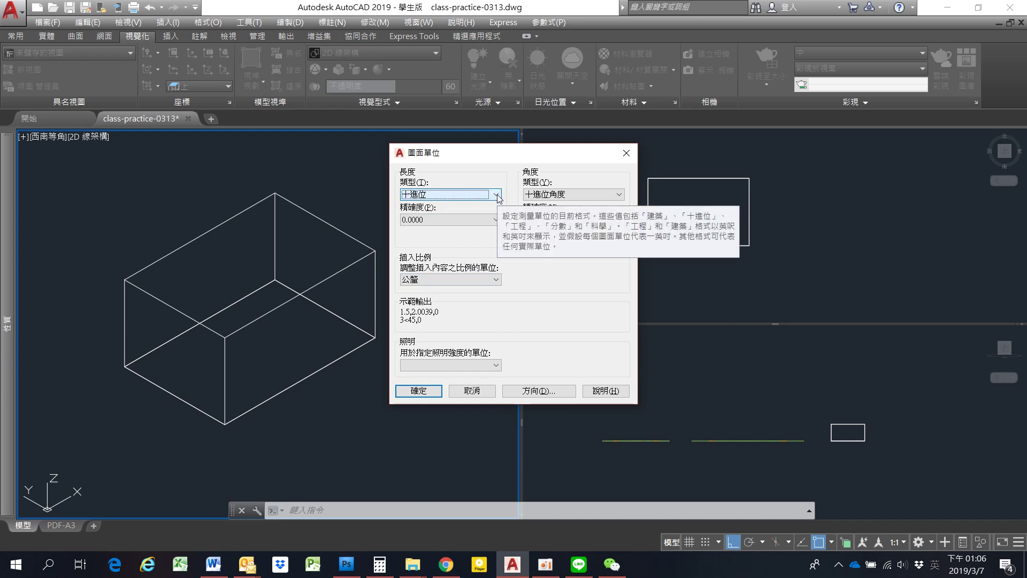
click(499, 198)
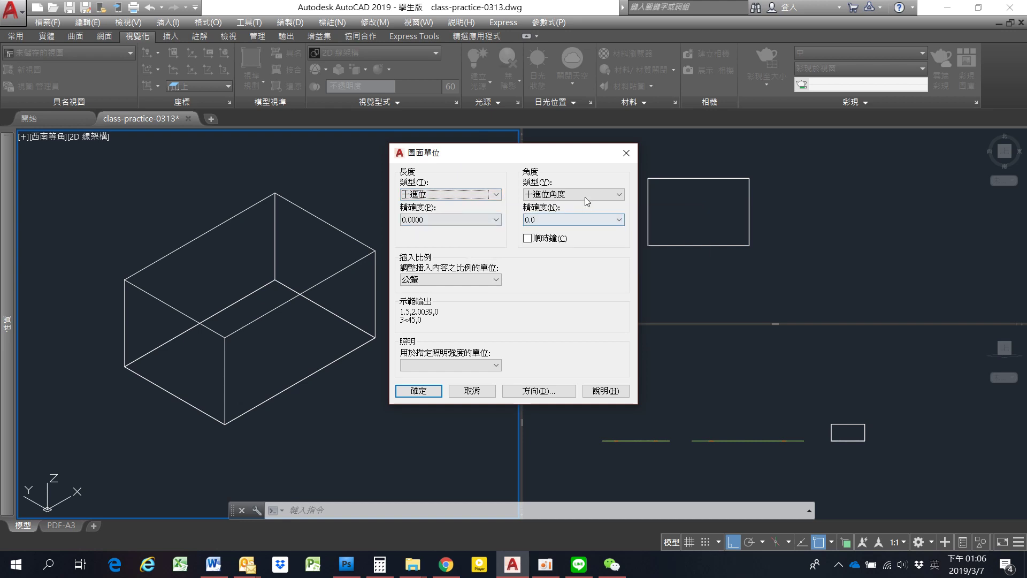
click(497, 220)
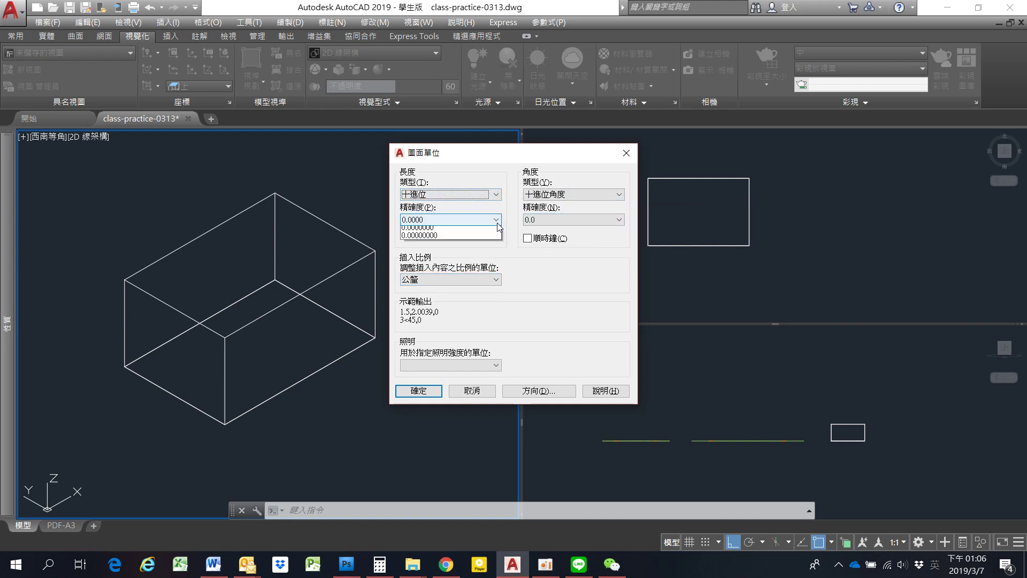
click(498, 222)
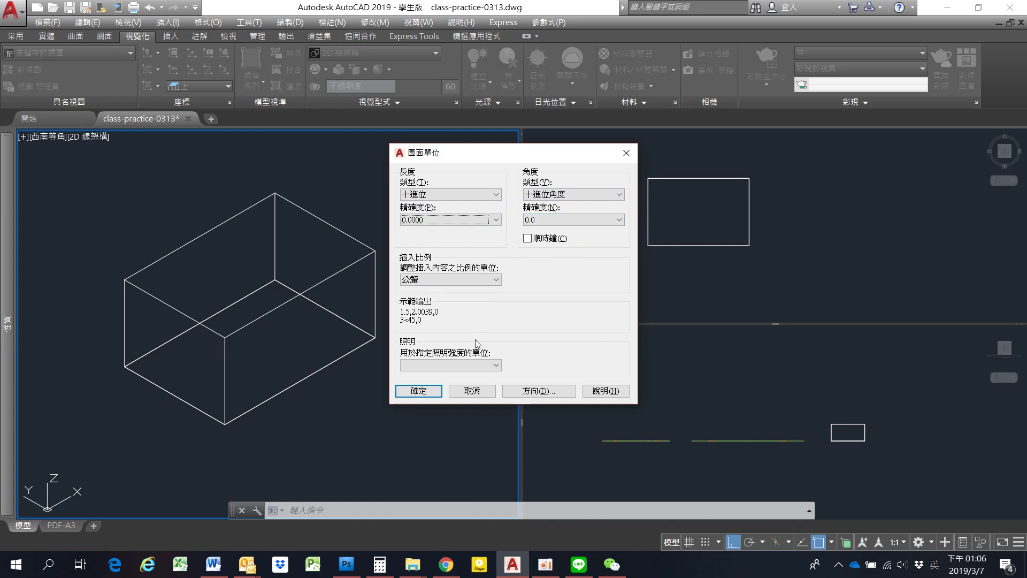
click(496, 220)
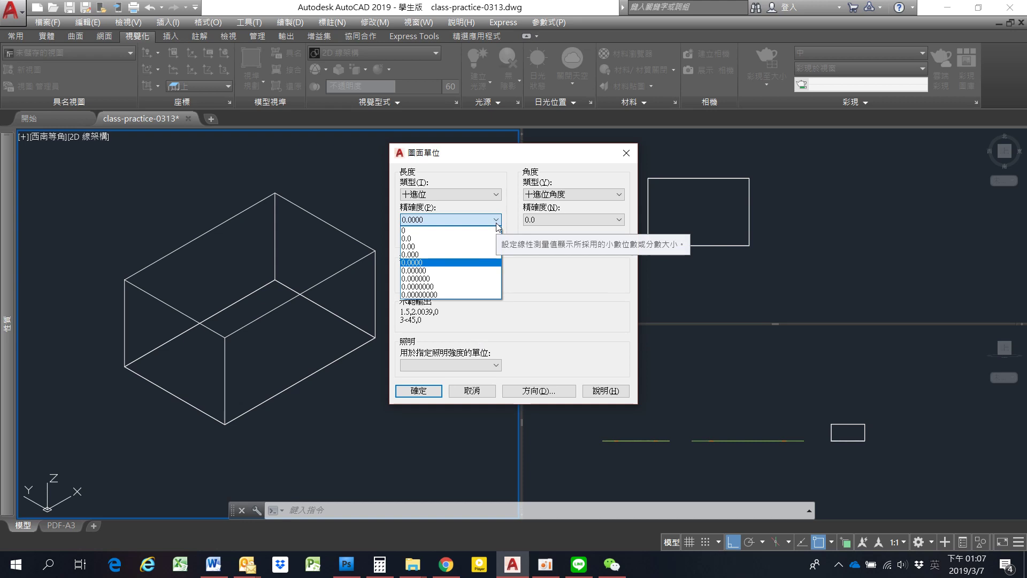
click(479, 186)
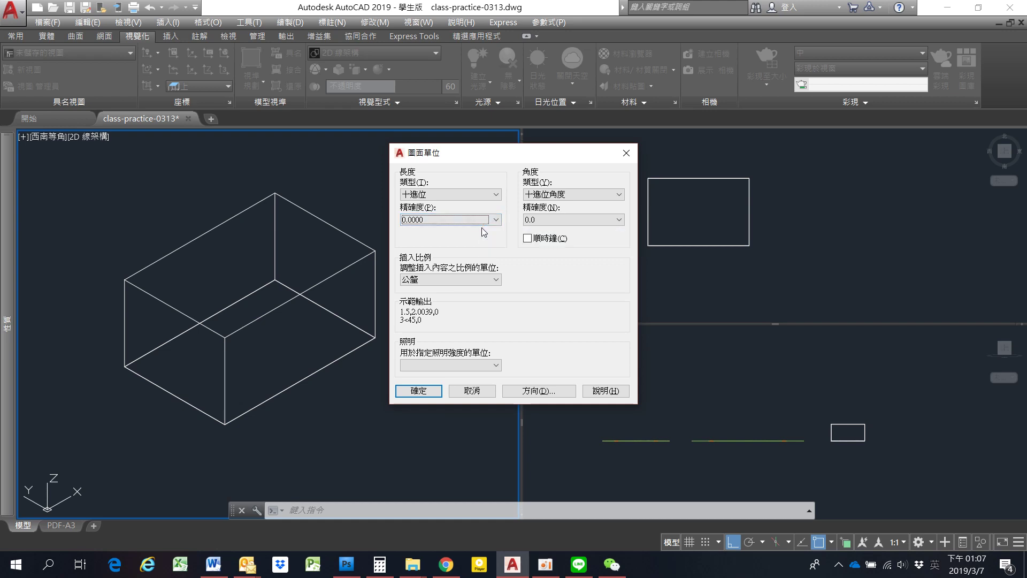
Measure the box's corner-to-corner diagonal with DIST, reading 390.5125.
click(441, 396)
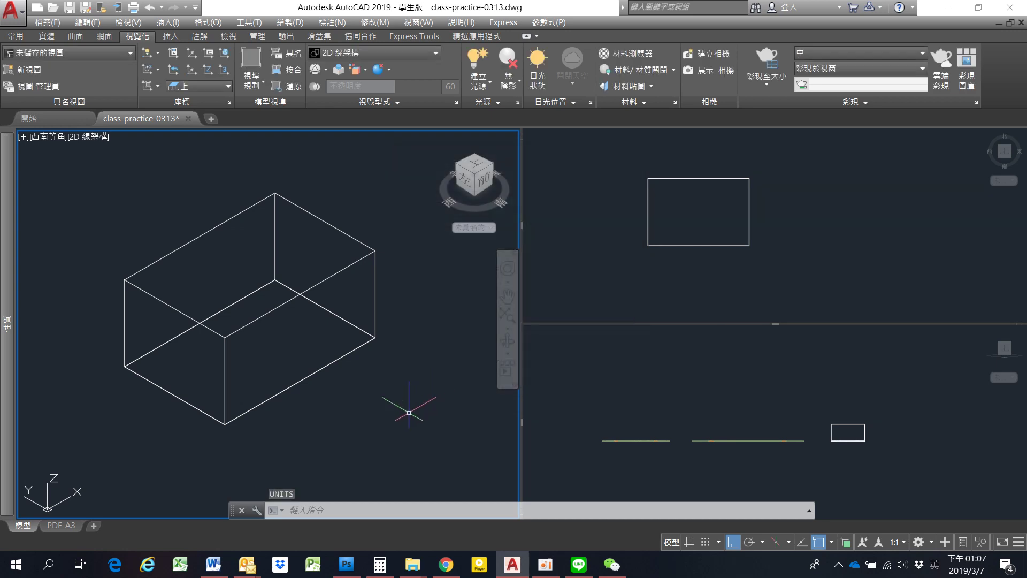
text(di)
key(Return)
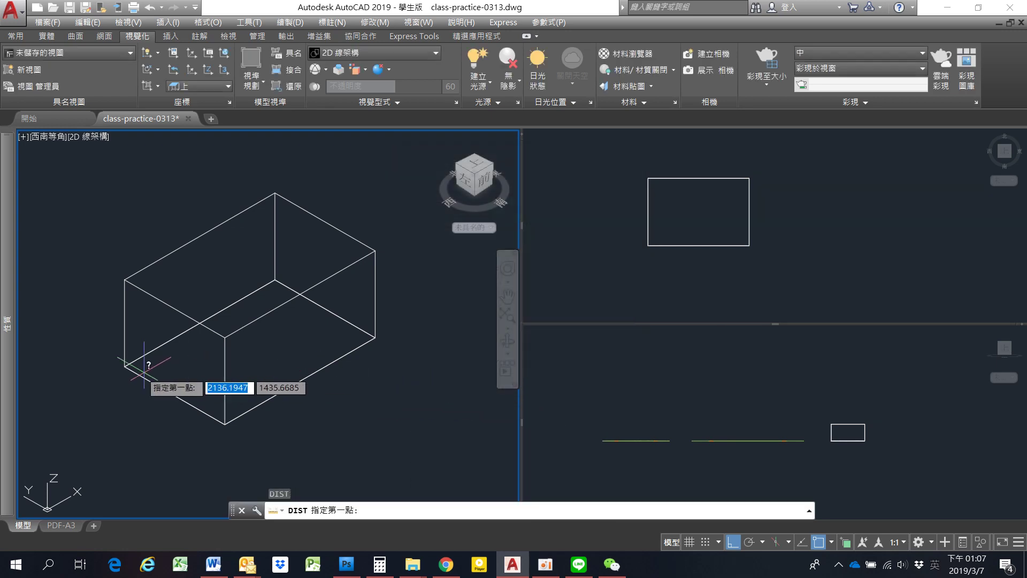
click(124, 366)
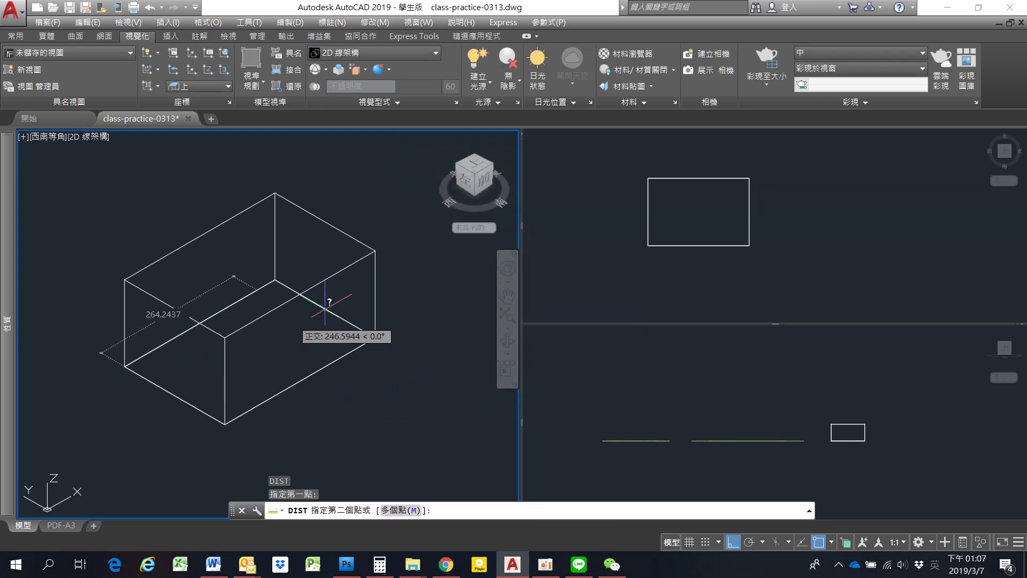
click(376, 250)
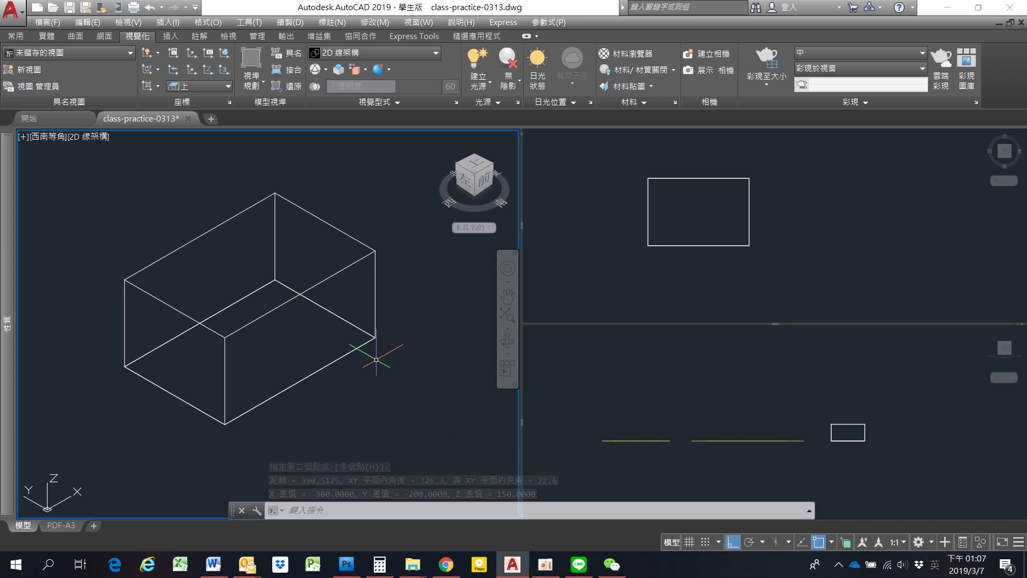
key(Escape)
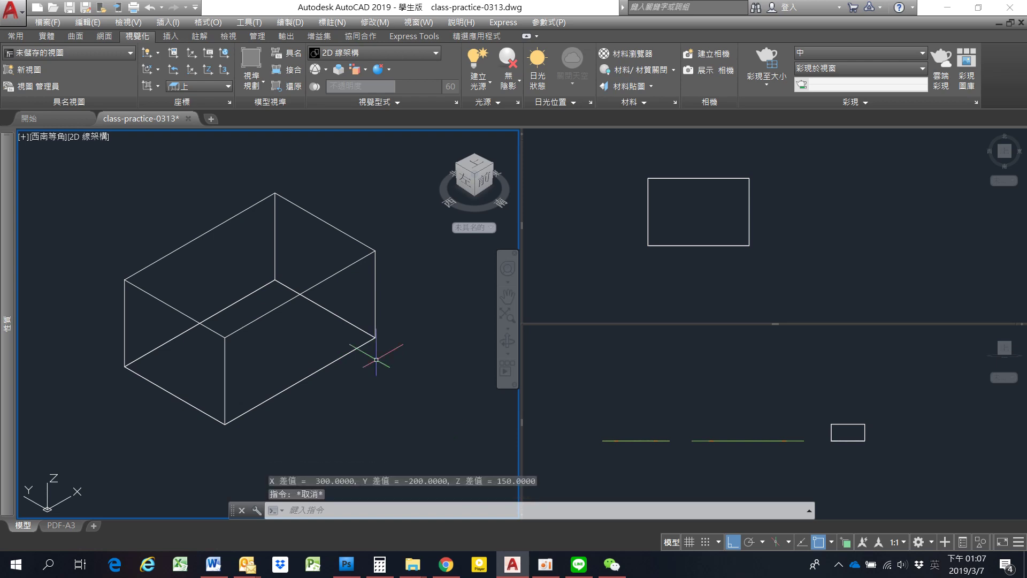
Set length and angle precision to 0.00000000 in Drawing Units.
text(un)
key(Return)
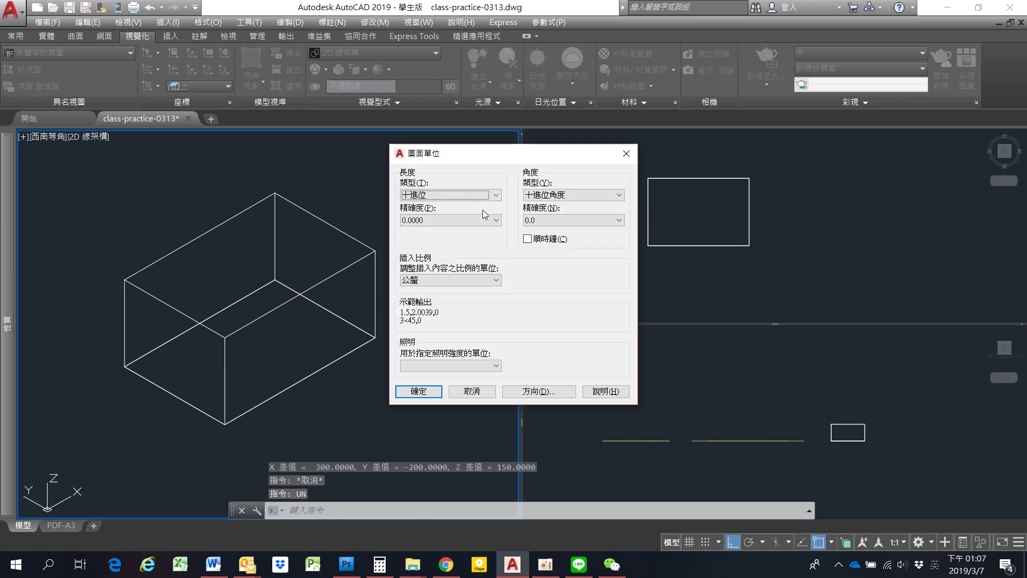
click(491, 220)
click(451, 296)
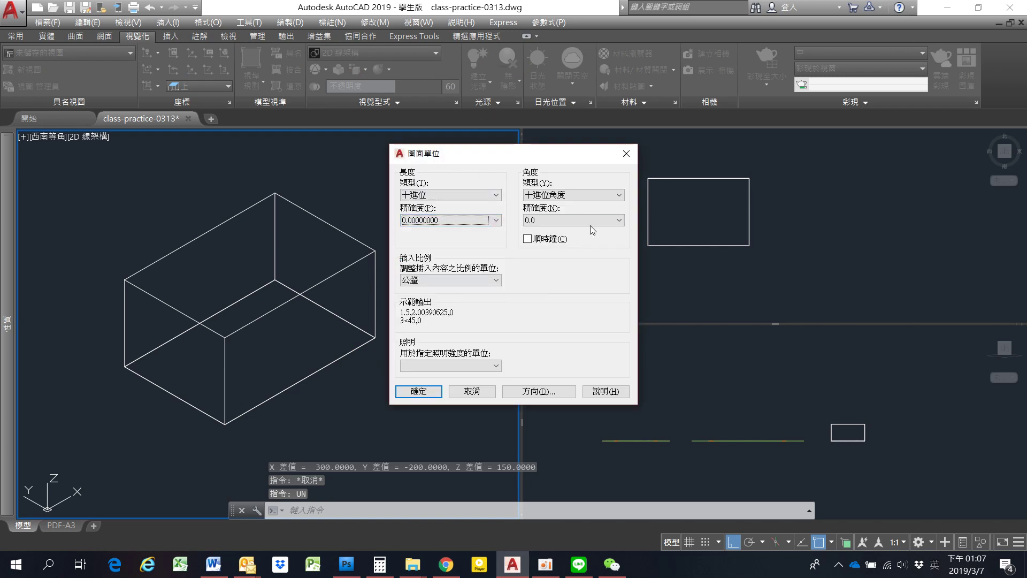
click(592, 218)
click(583, 297)
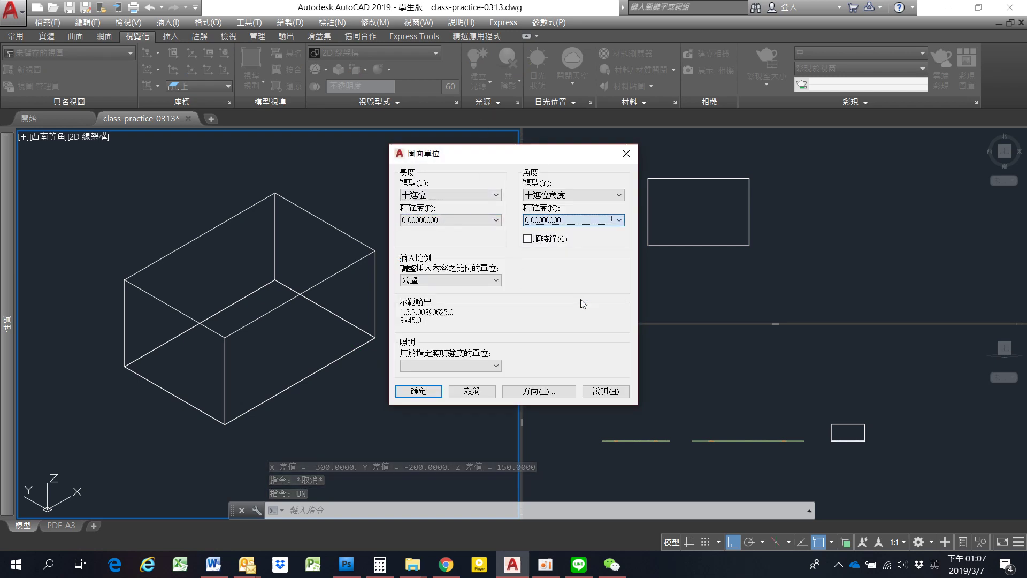
click(418, 391)
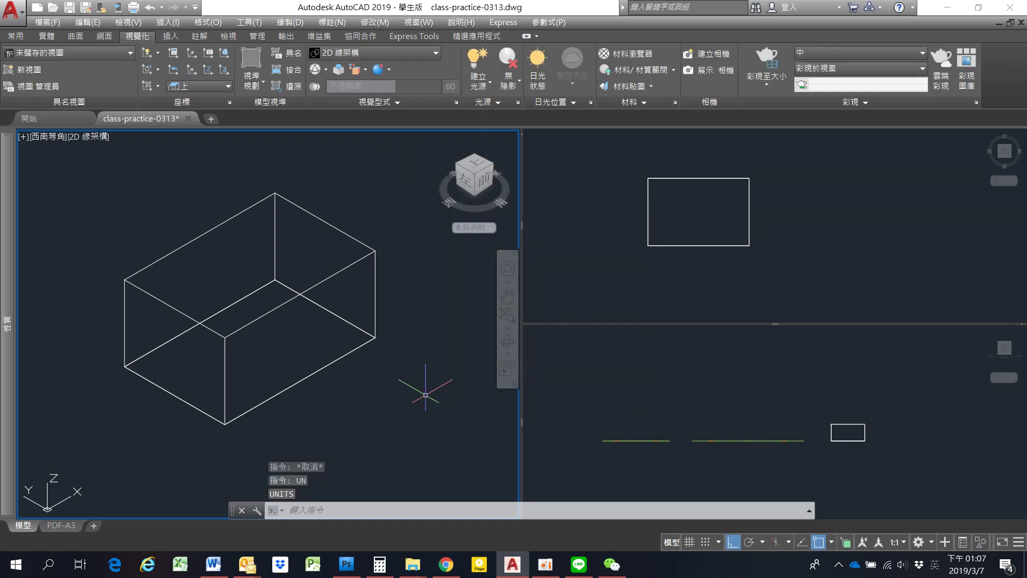
Re-measure the box diagonal as 390.51248380, then bring up Drawing Units with UN.
click(124, 367)
click(375, 250)
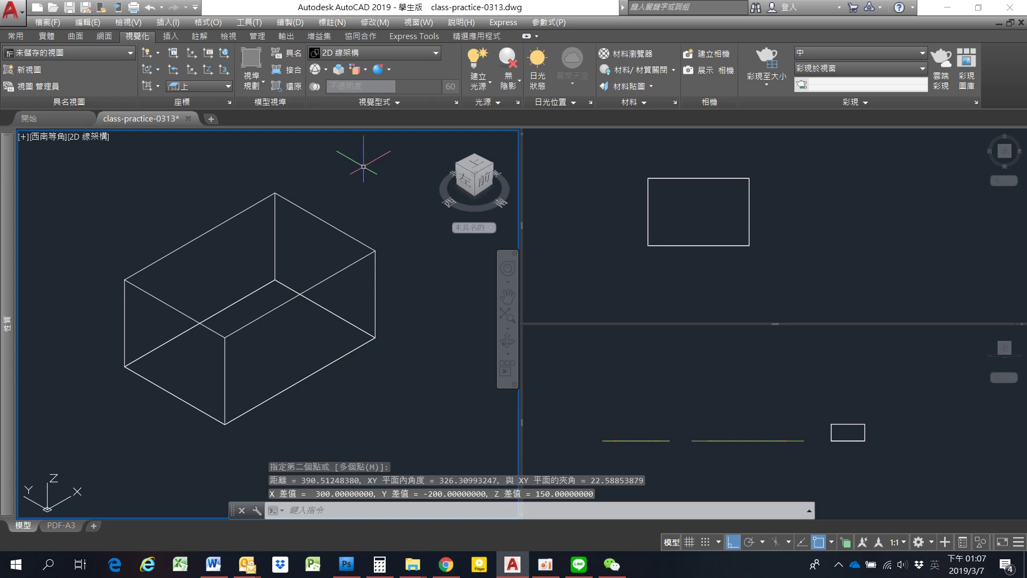
text(un)
key(Return)
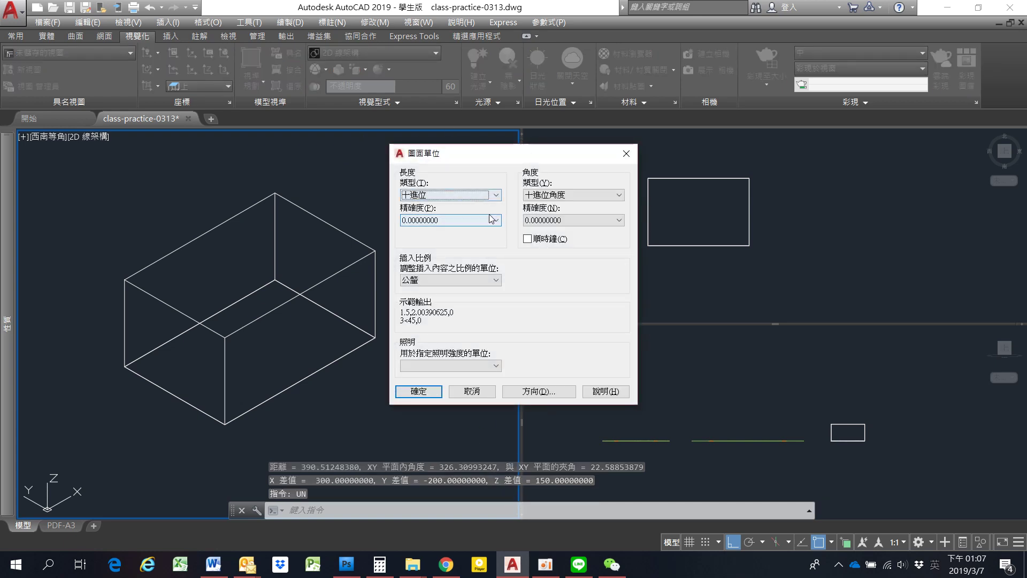
Change length precision to 0.0000 and angle precision to 0.0, then view the insertion-scale units.
click(491, 219)
click(428, 263)
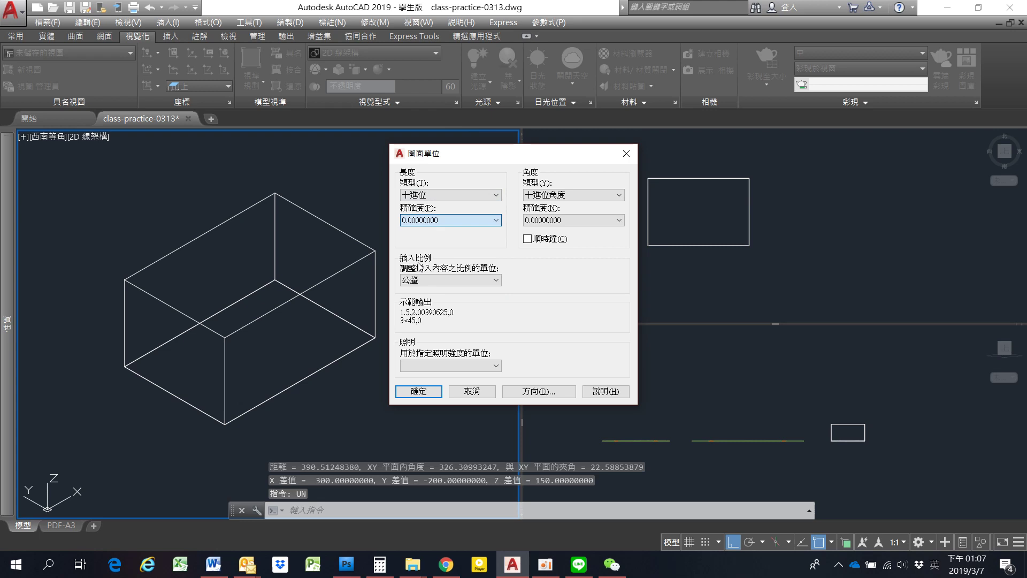
click(554, 223)
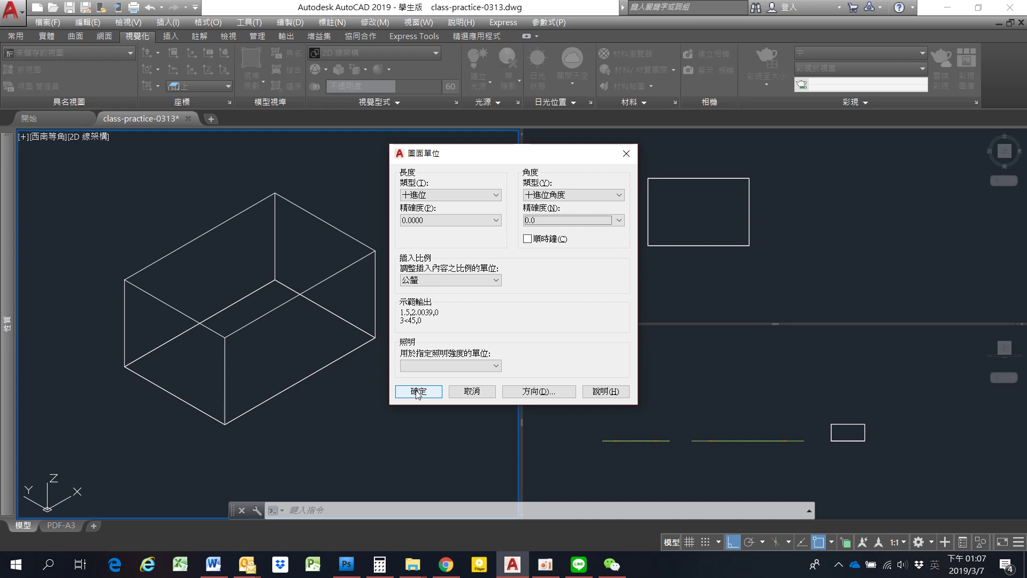
mouse_move(490, 280)
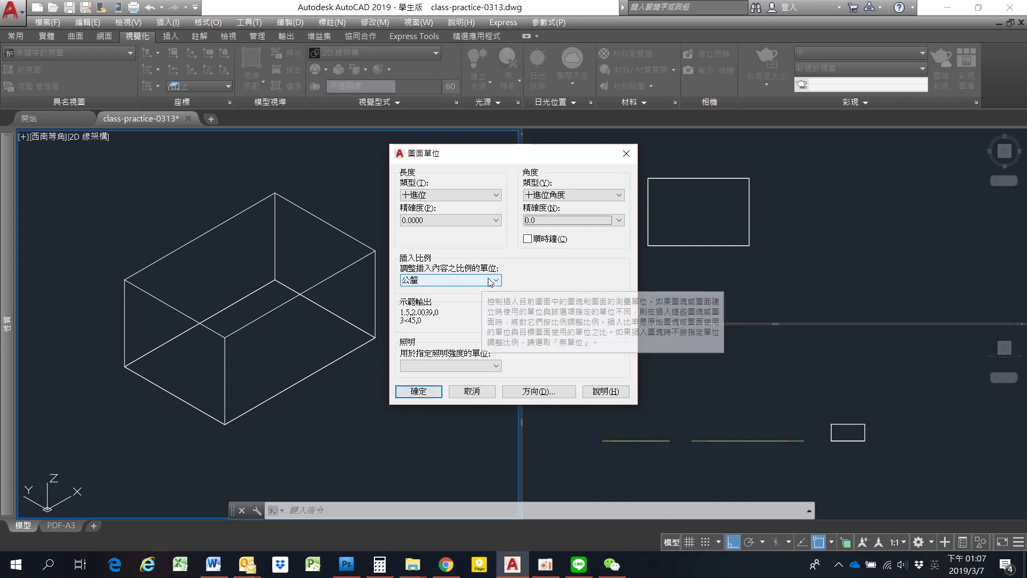
click(492, 281)
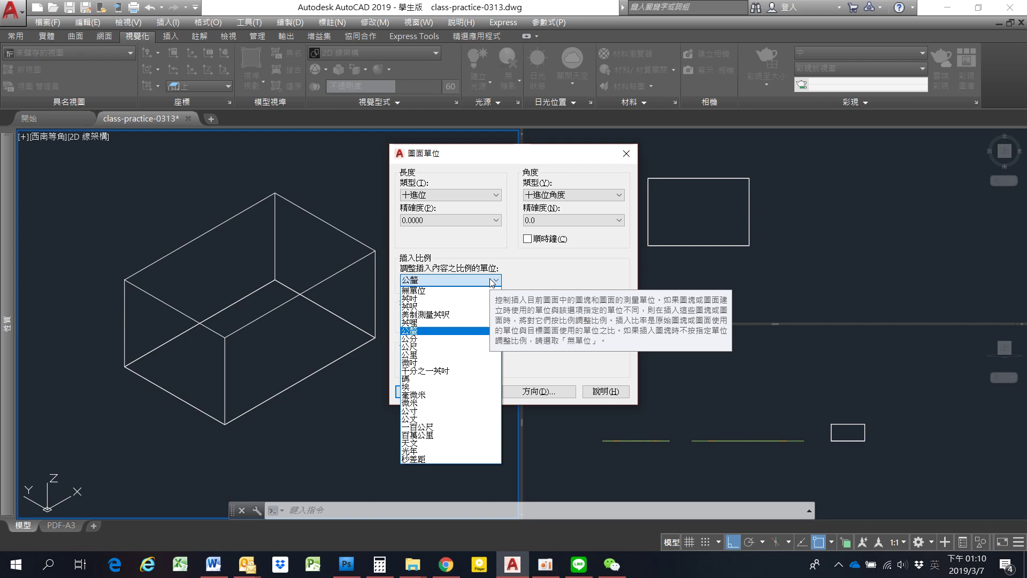
click(548, 278)
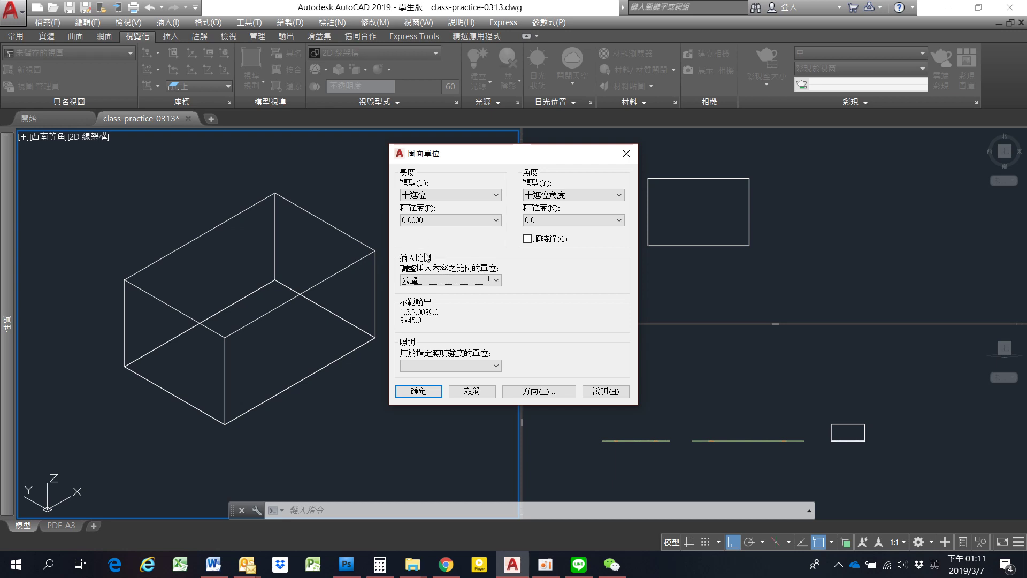
Keep 公釐 (millimetres) as the Drawing Units insertion scale and confirm the dialog.
click(489, 273)
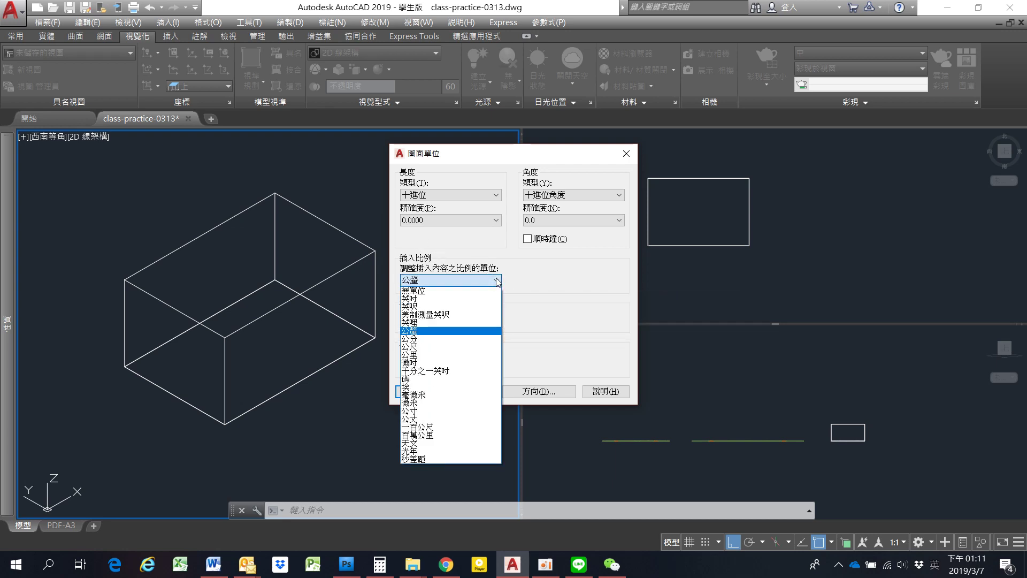
click(523, 279)
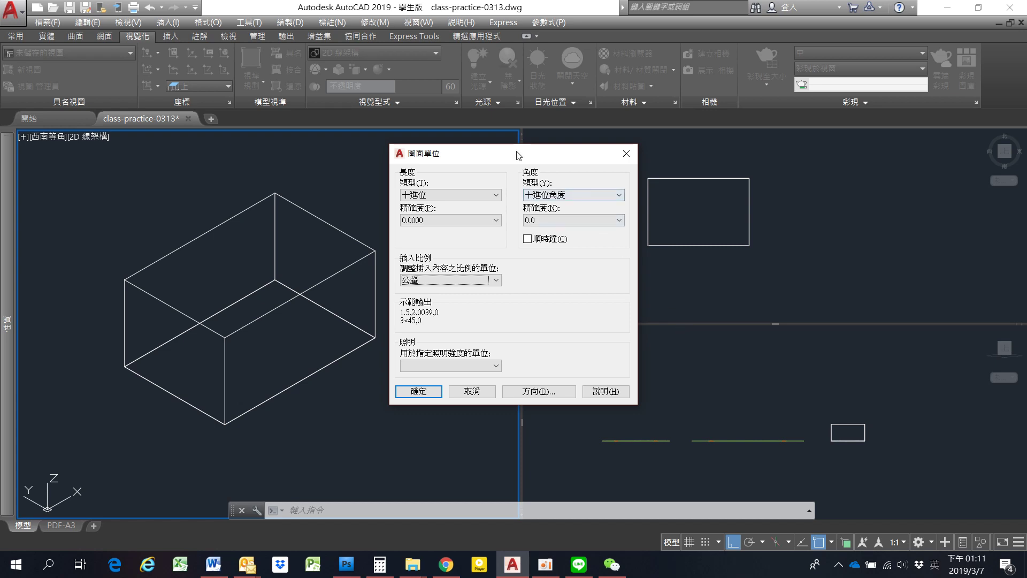
mouse_move(519, 154)
mouse_down()
mouse_move(547, 200)
mouse_move(541, 212)
mouse_up()
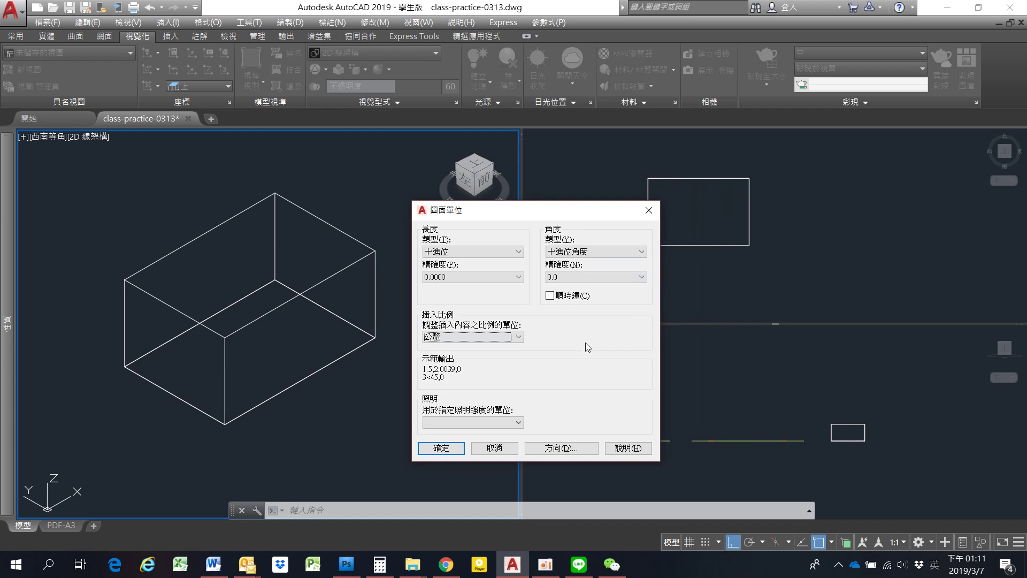
click(519, 337)
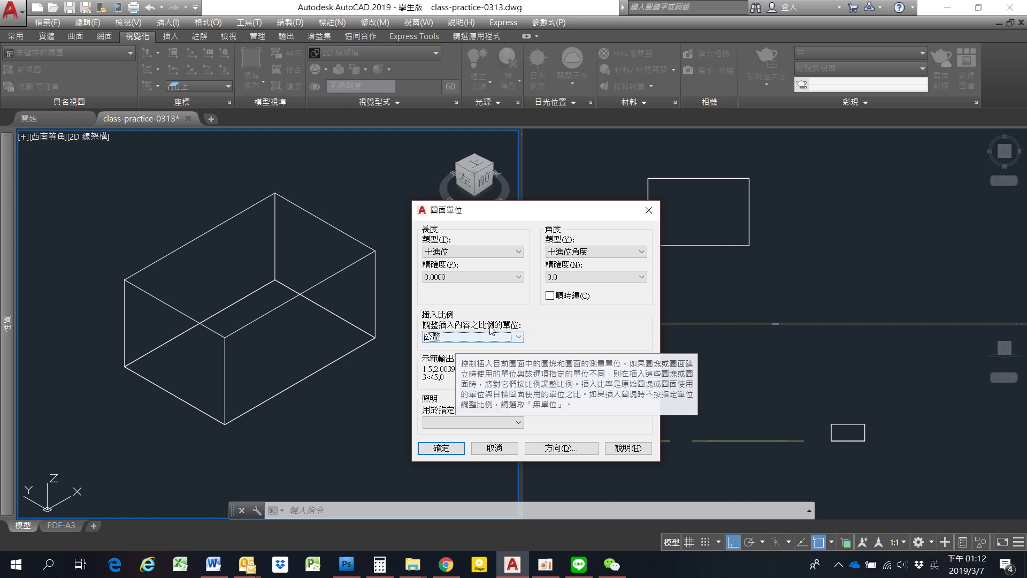
click(518, 337)
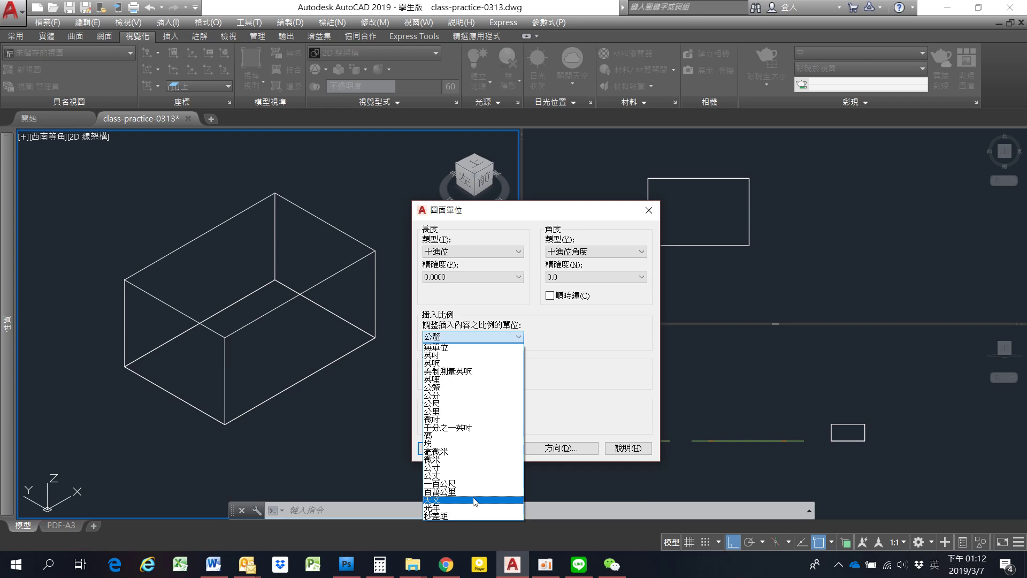
click(592, 383)
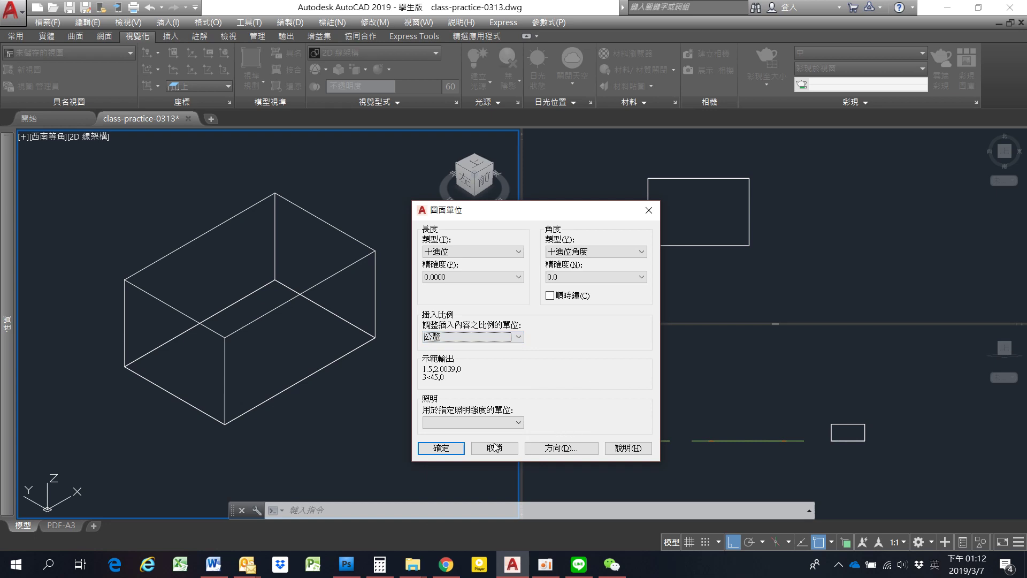
click(441, 448)
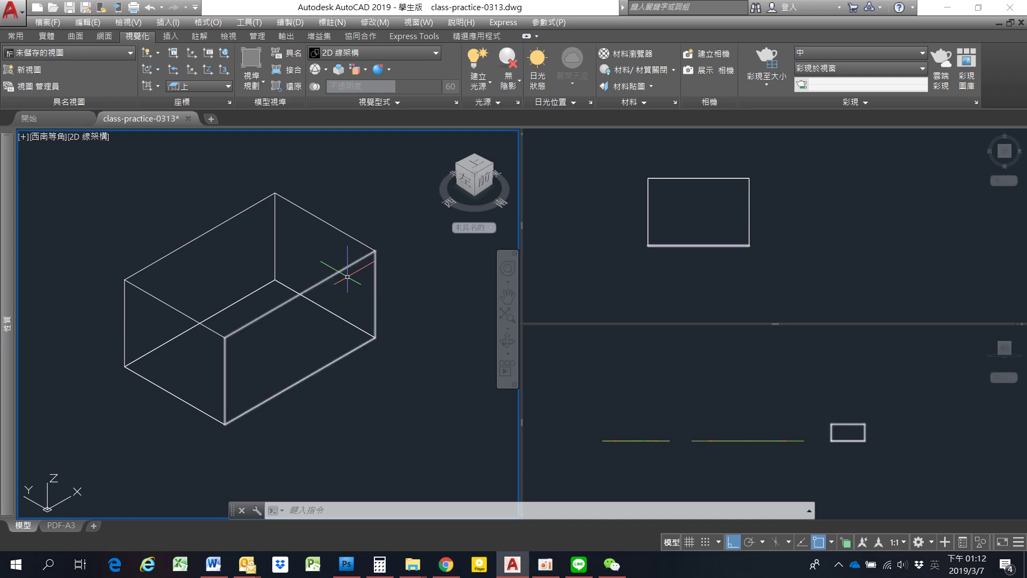
ctrl+click(184, 312)
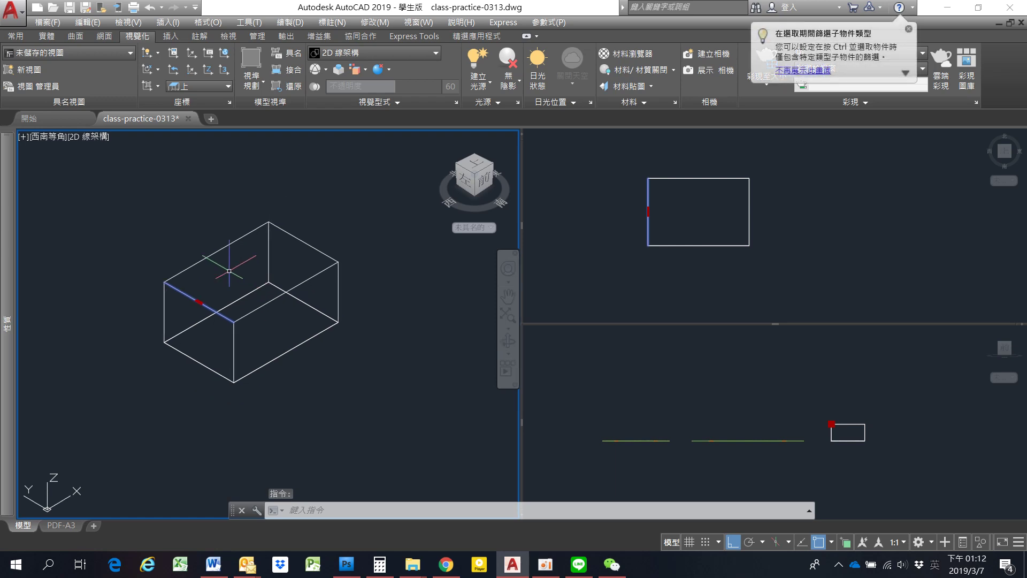
middle_drag(300, 303, 337, 319)
scroll(326, 333, up, 1)
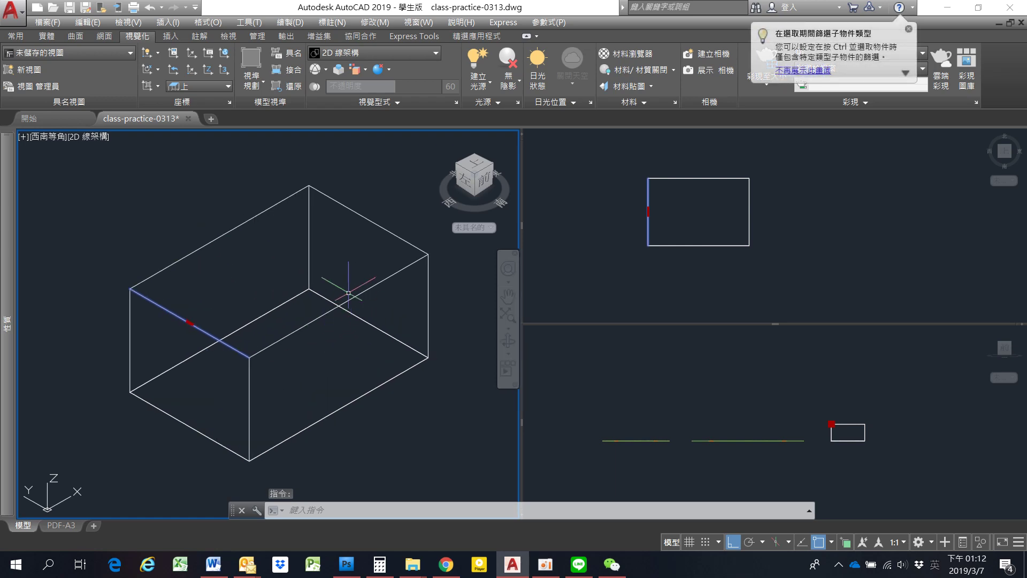
scroll(164, 283, down, 1)
scroll(226, 351, up, 1)
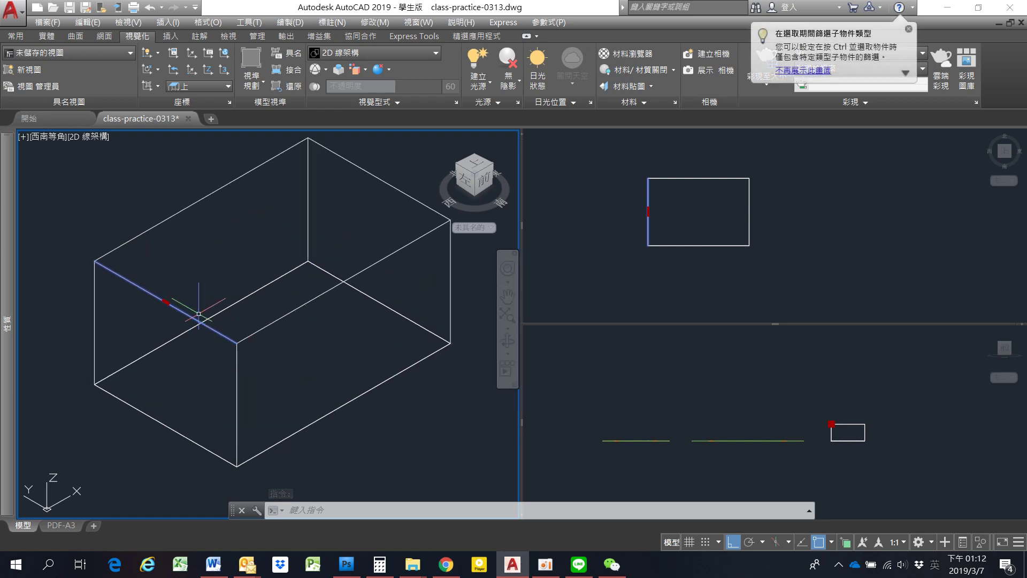
scroll(314, 321, down, 1)
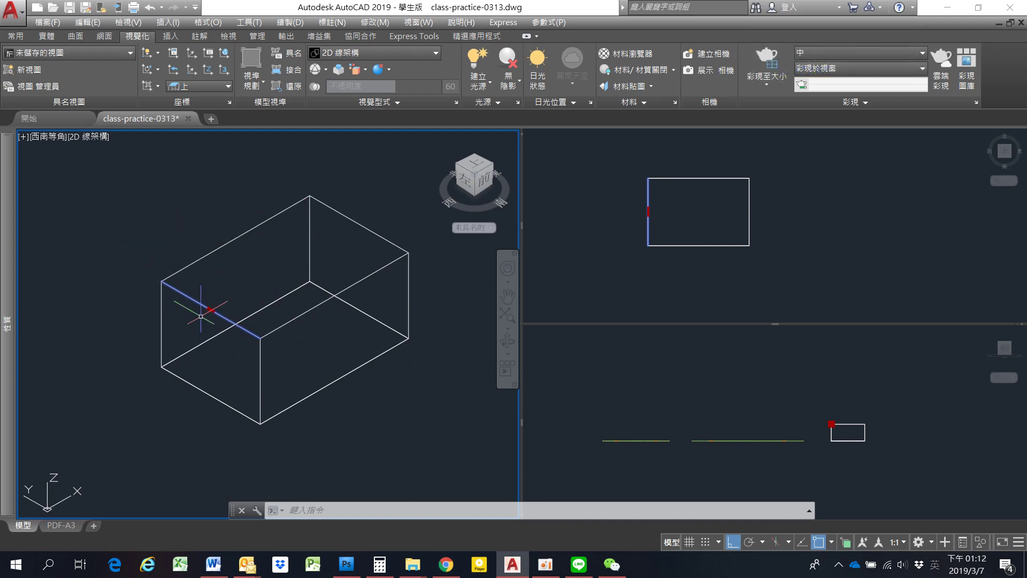
scroll(227, 321, up, 1)
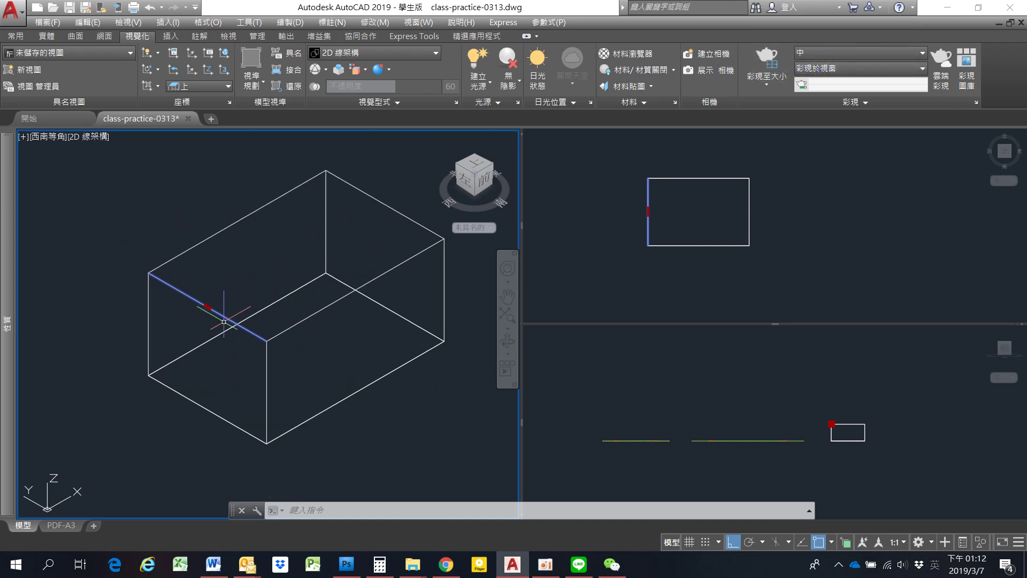
ctrl+click(349, 292)
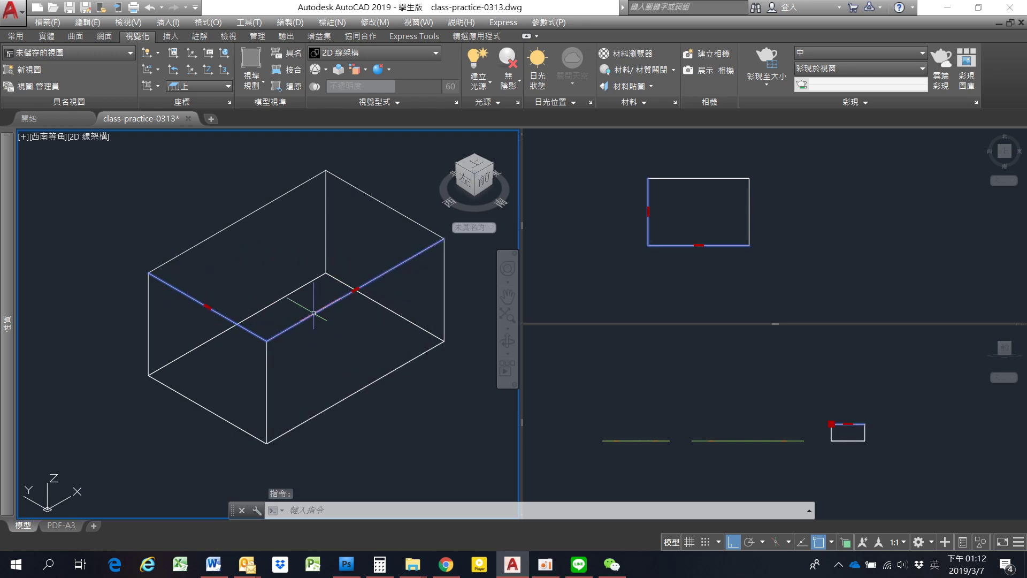
key(Escape)
key(Escape)
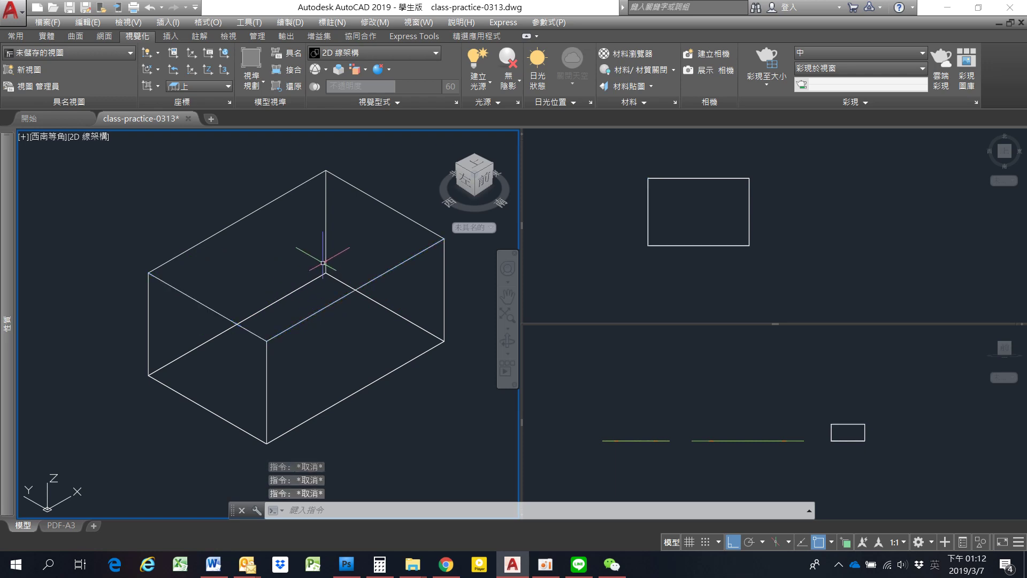
ctrl+click(279, 230)
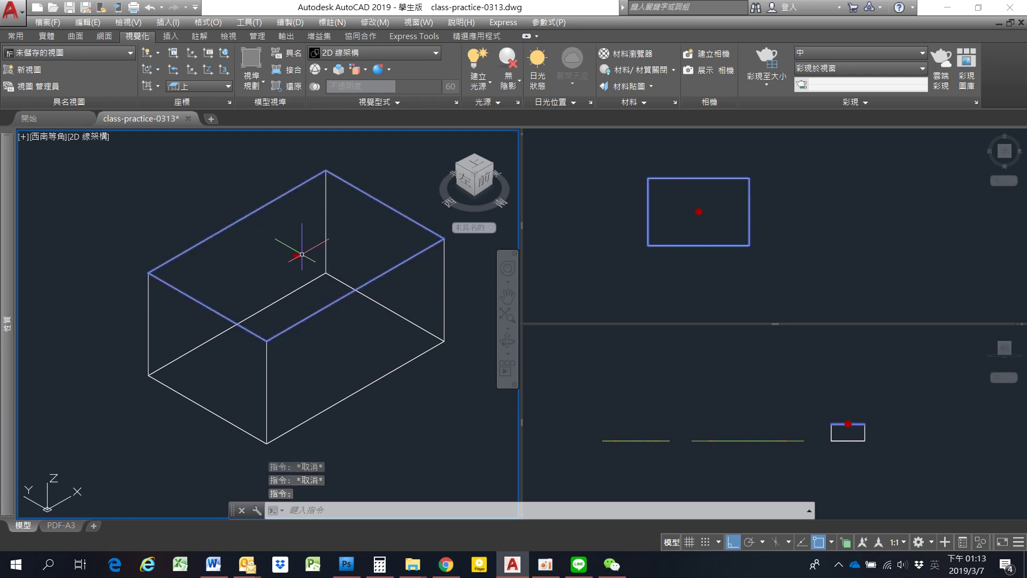
click(296, 256)
right_click(321, 320)
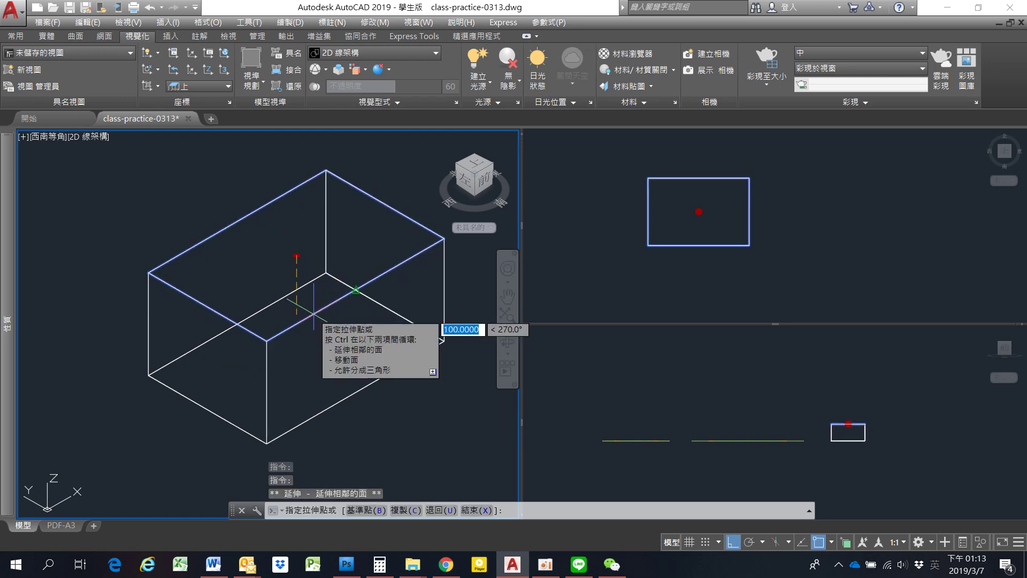
click(342, 328)
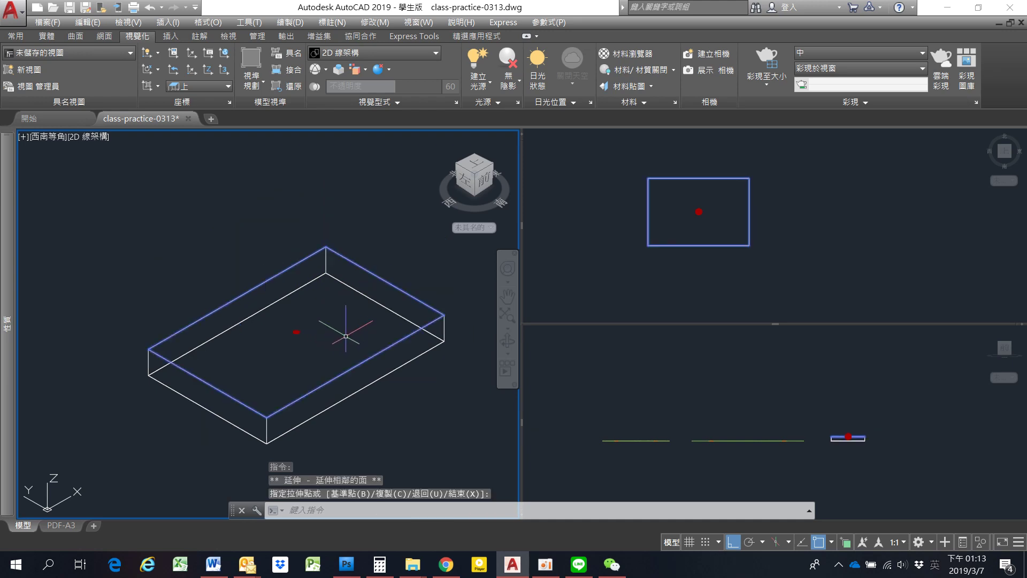
key(Escape)
text(u)
key(Return)
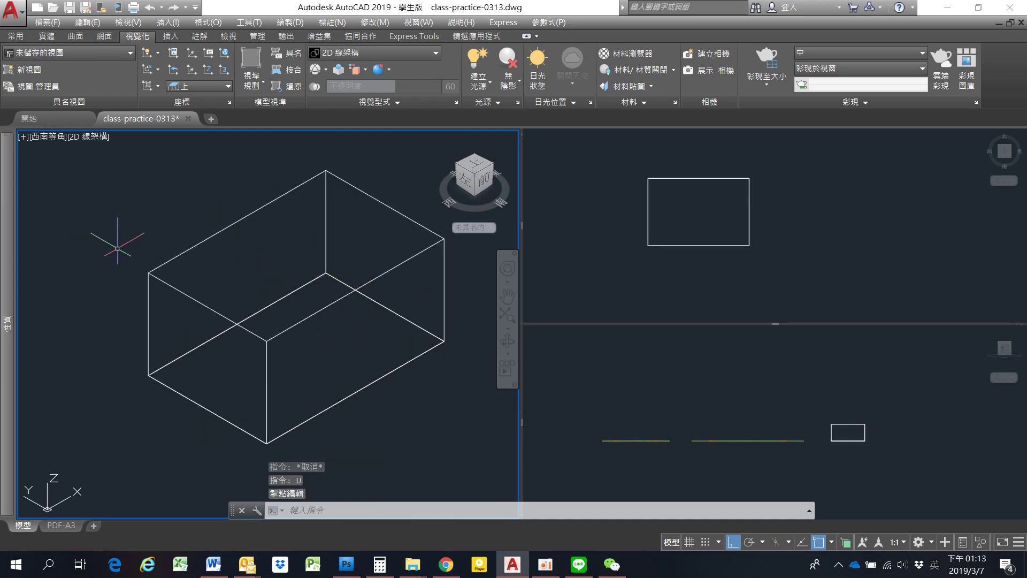
ctrl+click(149, 307)
click(148, 324)
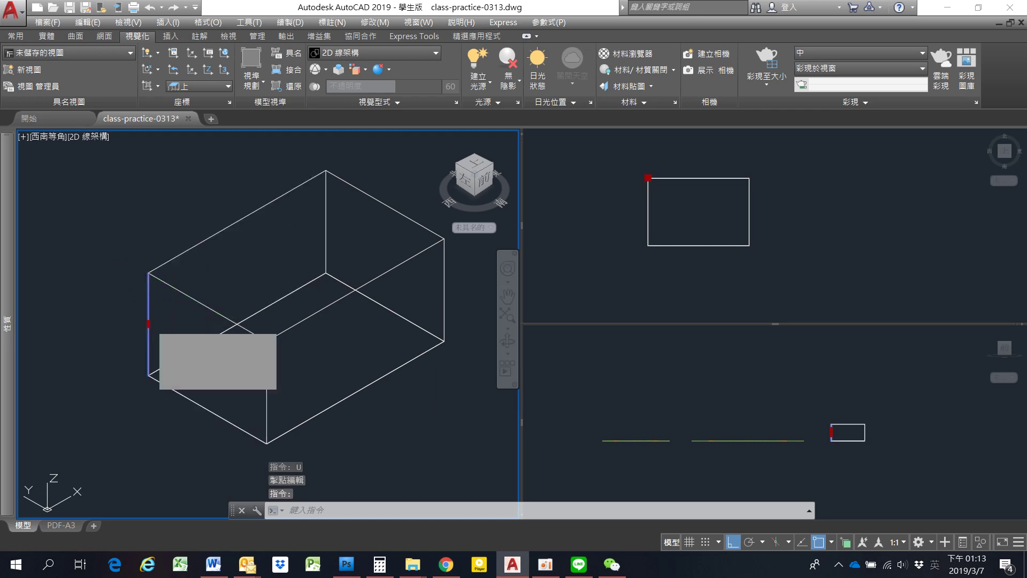
key(Escape)
key(Escape)
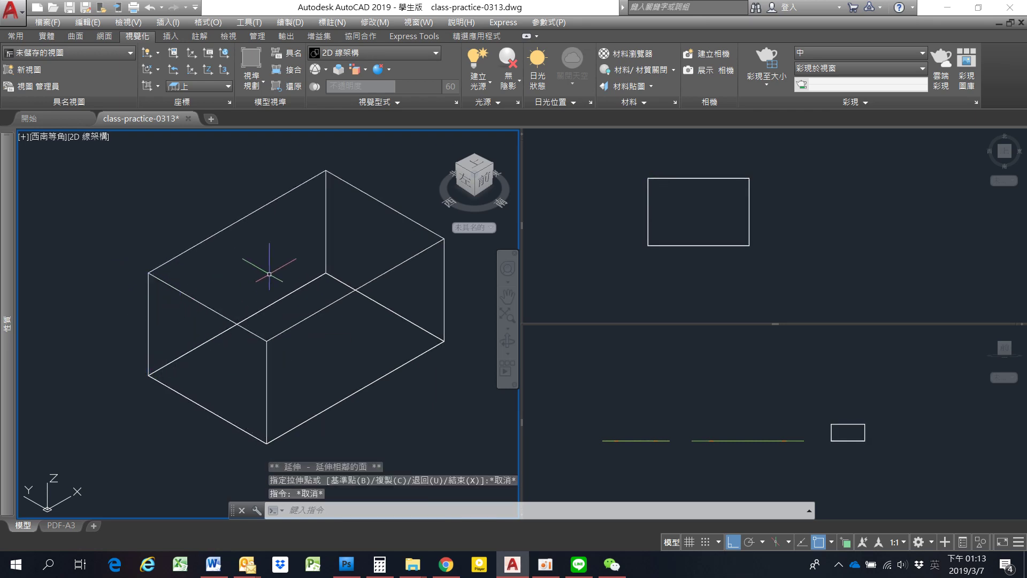
key(Escape)
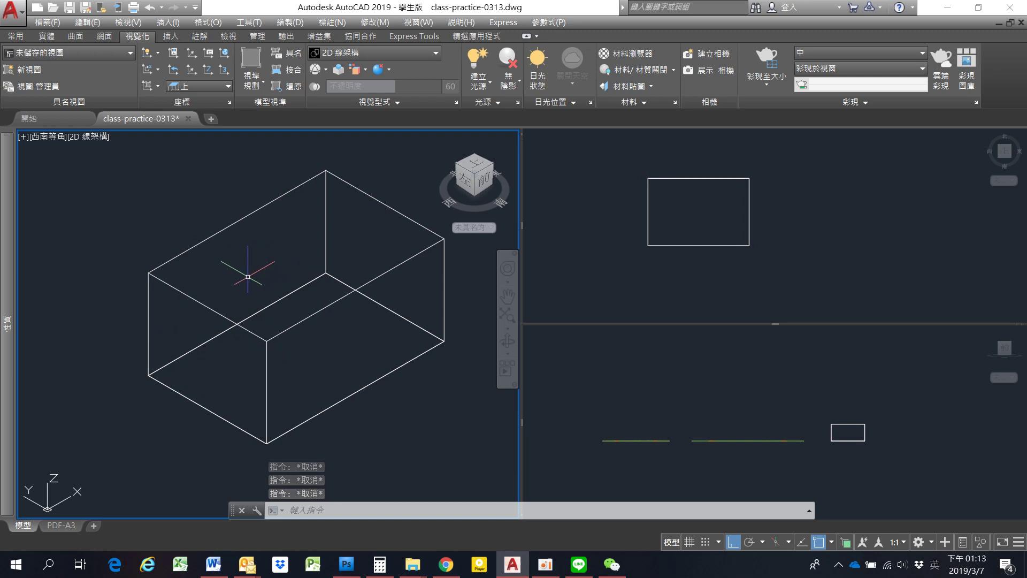
Stretch the box's front-top edge down 50 units to create a sloped top.
click(206, 307)
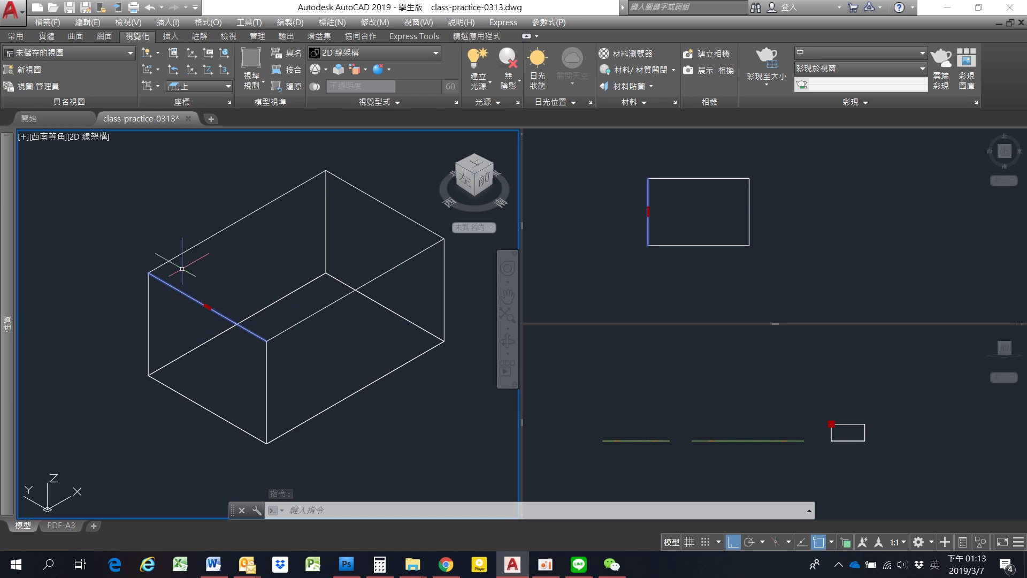
click(208, 306)
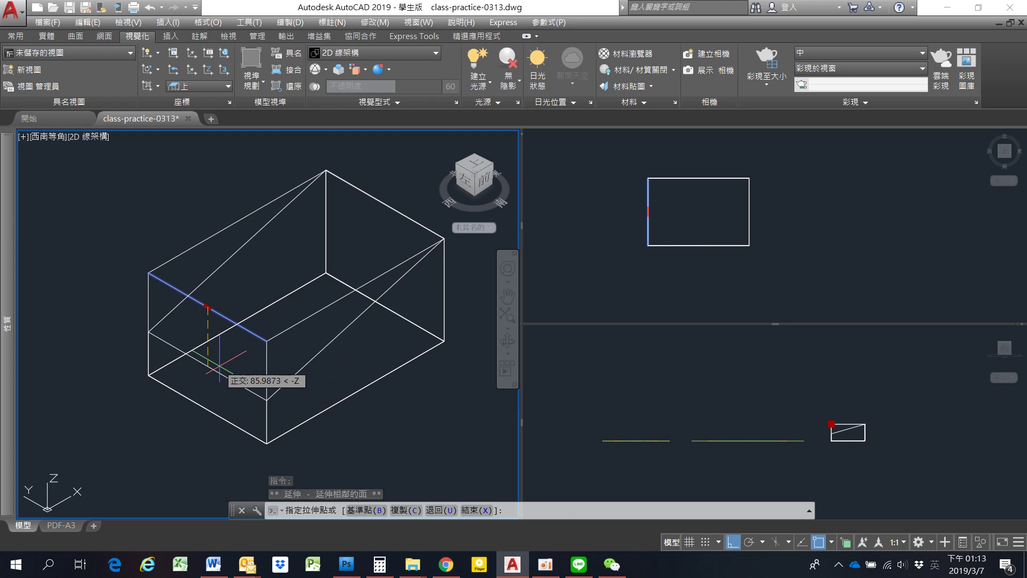
text(50)
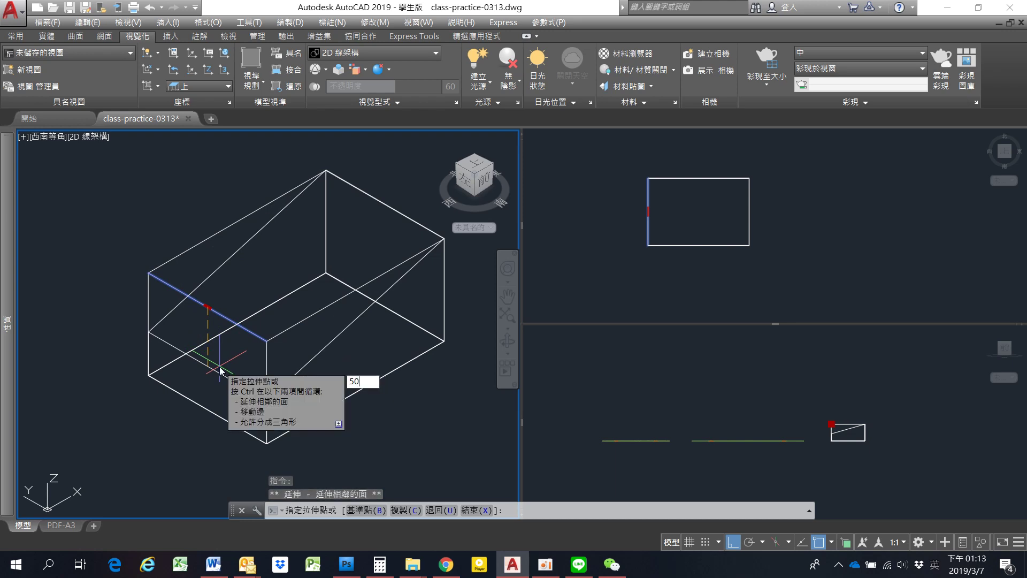
key(Return)
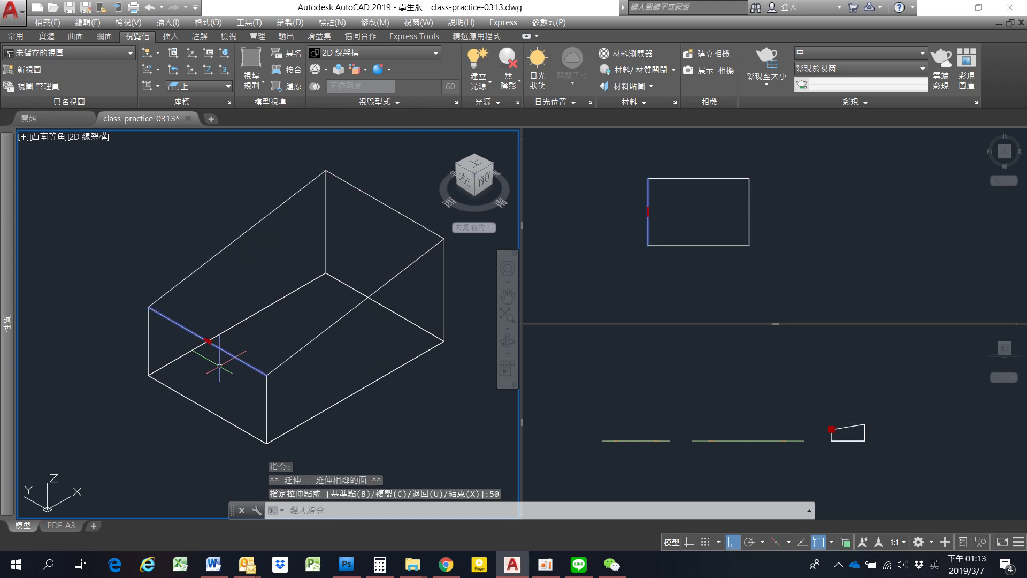
Zoom in on the front-view trapezoid in the lower-right viewport.
key(Escape)
key(Escape)
key(Escape)
scroll(200, 337, down, 2)
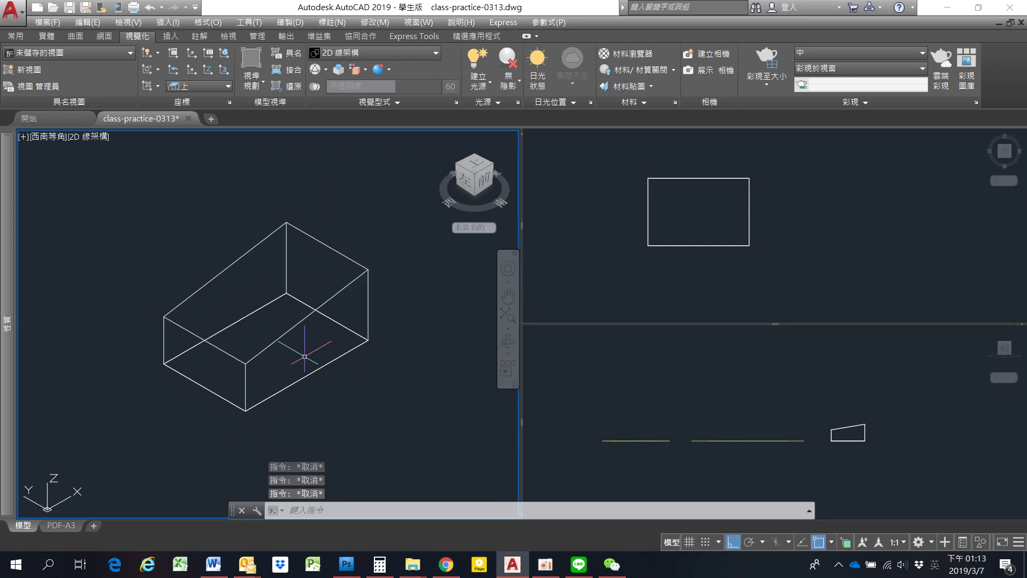
scroll(305, 357, up, 1)
click(792, 384)
scroll(895, 456, up, 3)
scroll(895, 457, up, 3)
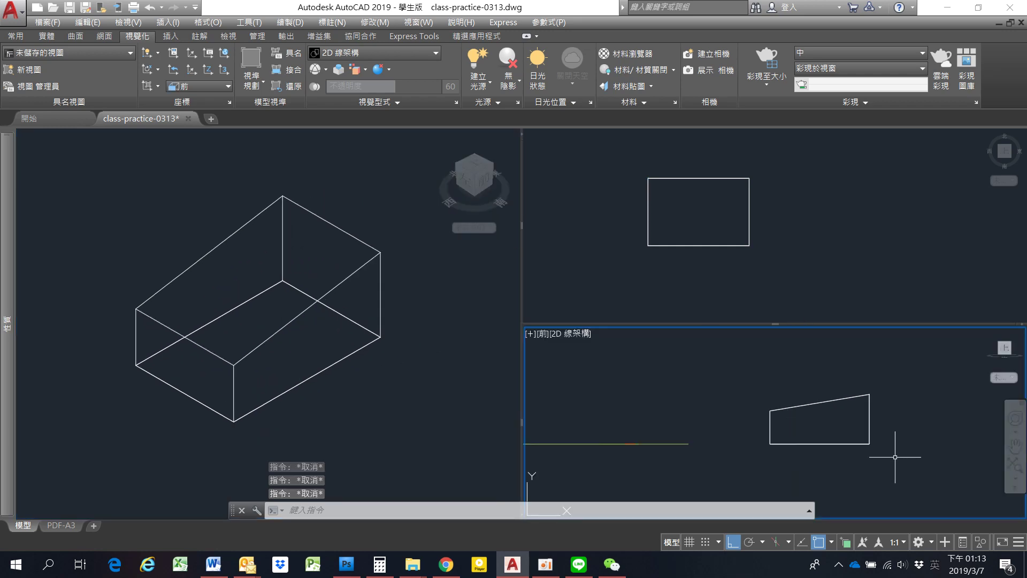
scroll(861, 399, up, 2)
Zoom in on the top-view rectangle in the upper-right viewport.
click(753, 232)
scroll(760, 241, down, 1)
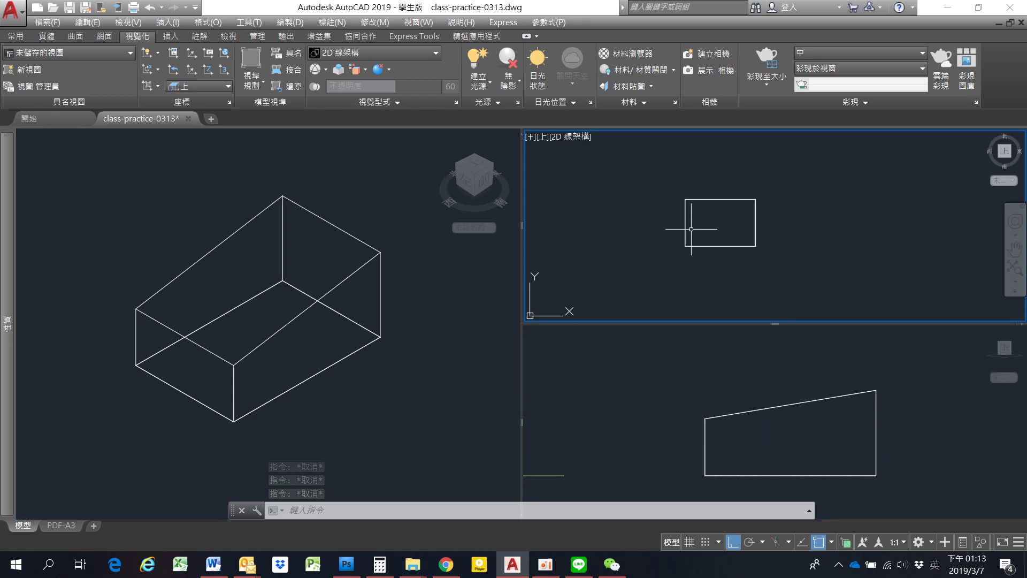
scroll(691, 229, up, 2)
scroll(687, 235, up, 1)
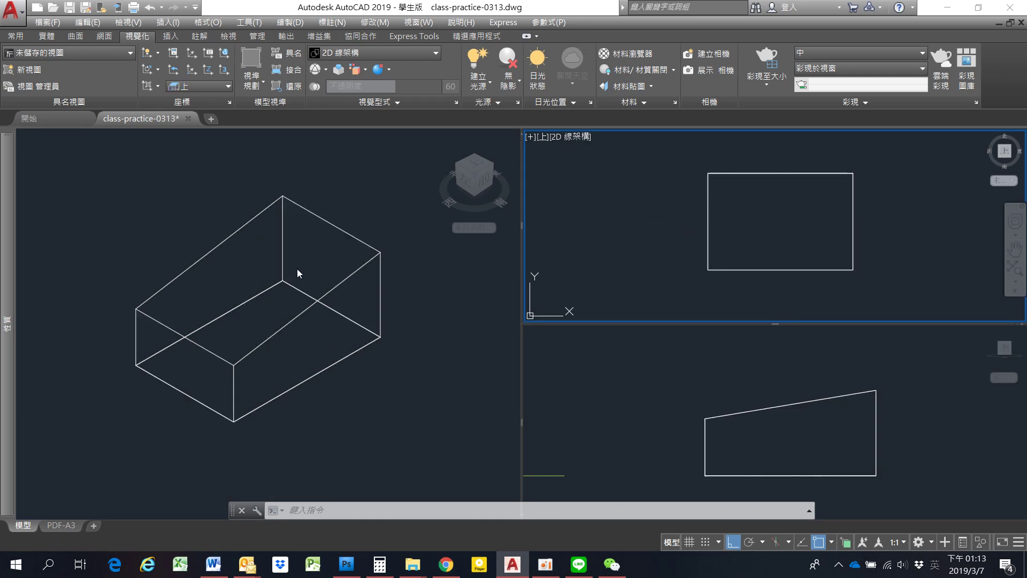
Make the left isometric viewport current, checking the Home tab before returning to Visualize.
click(283, 236)
scroll(231, 267, up, 1)
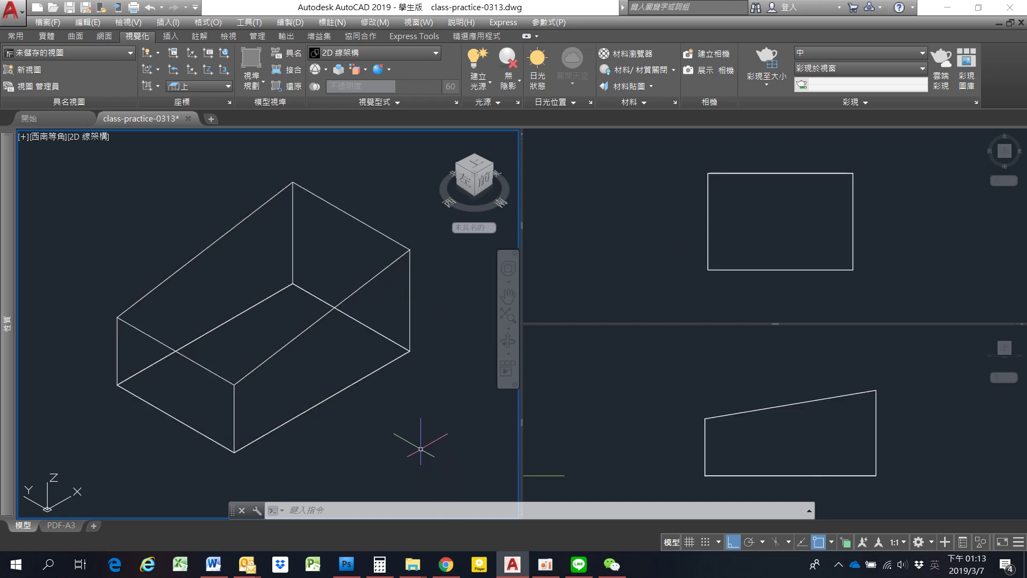
click(18, 36)
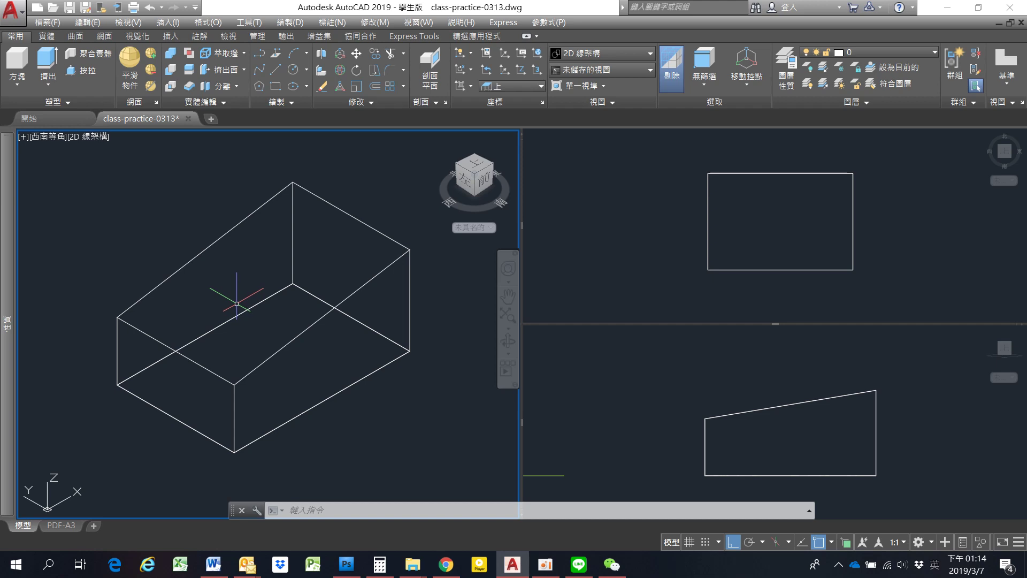
click(140, 36)
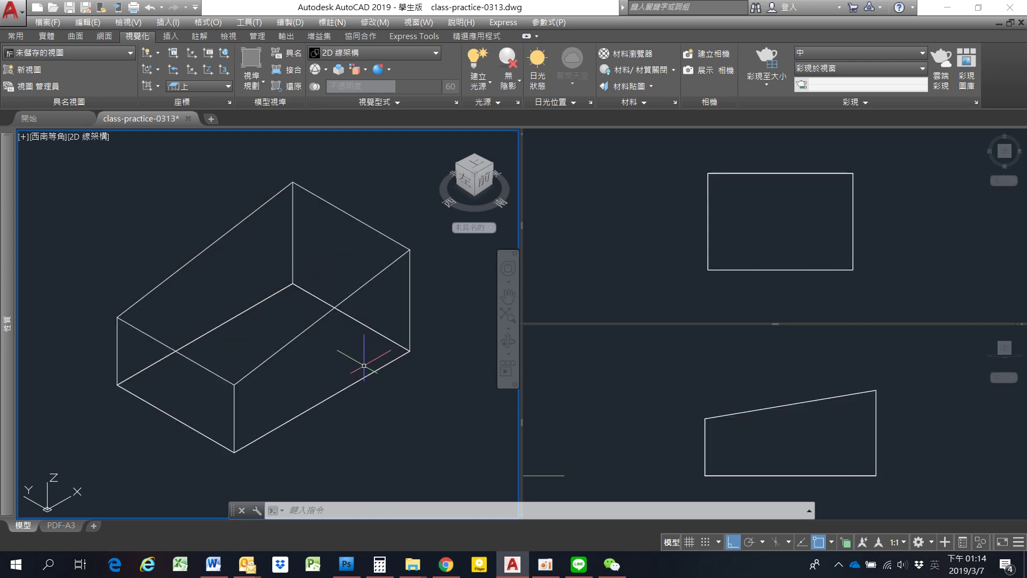
Define a UCS on the sloped top face with its origin at the box's front corner.
text(u)
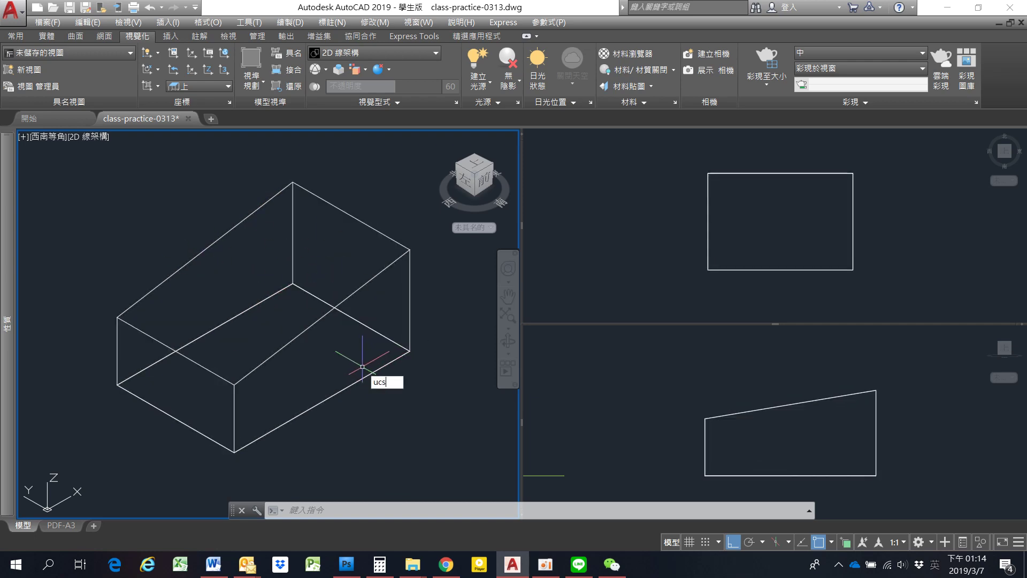
text(cs)
key(Return)
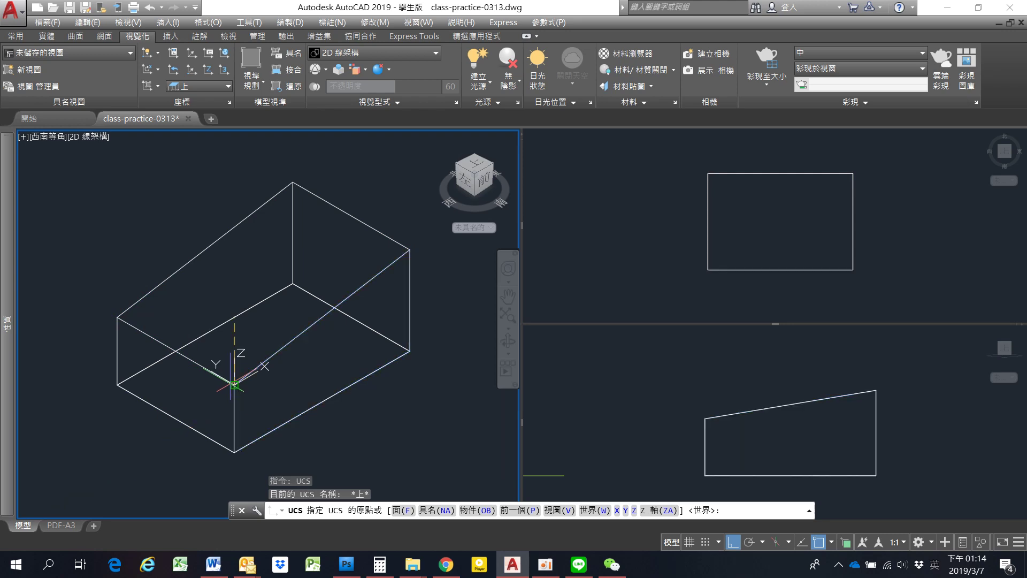
click(235, 383)
click(410, 250)
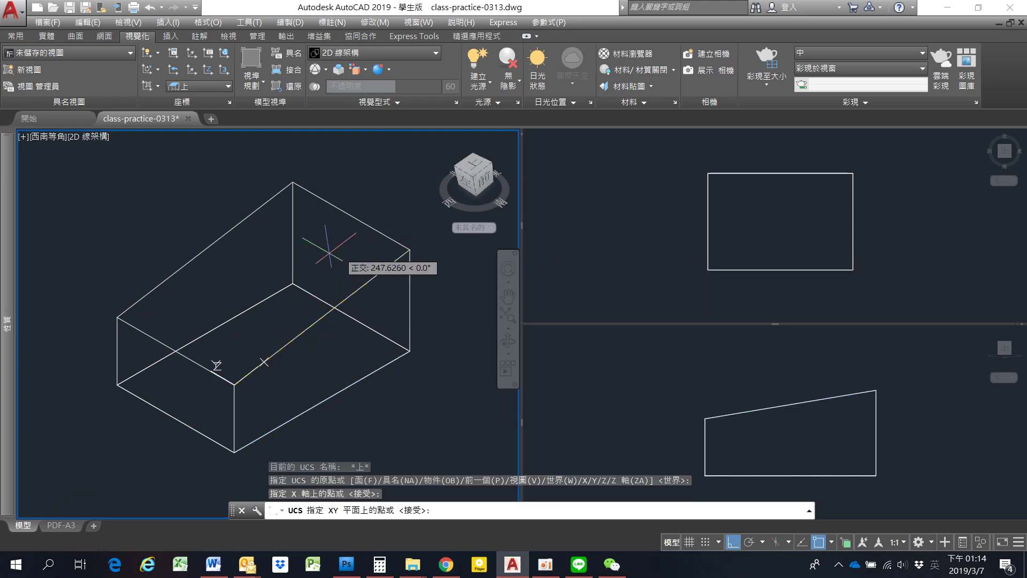
click(117, 318)
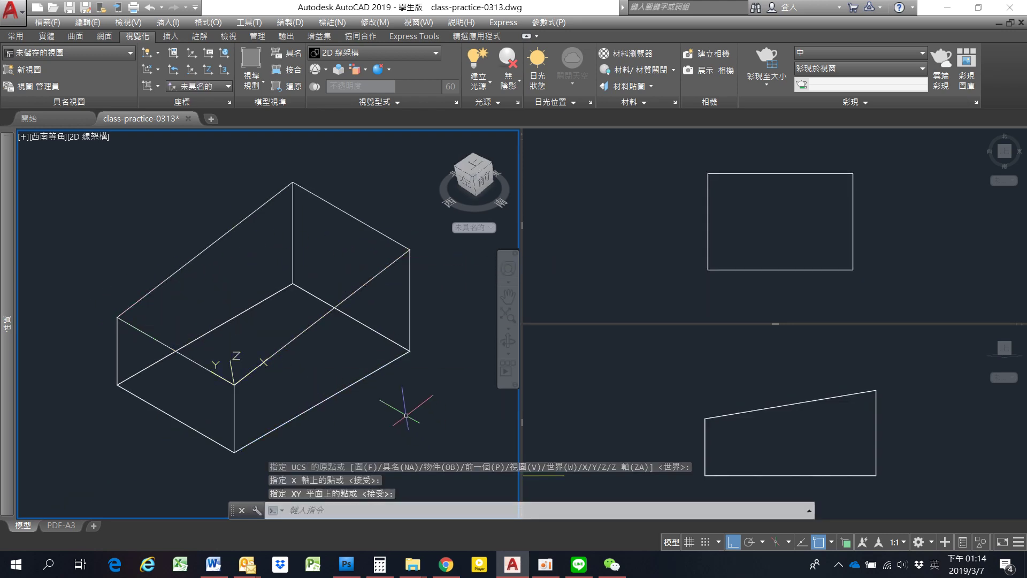
scroll(264, 390, up, 2)
scroll(213, 354, up, 1)
scroll(225, 364, down, 2)
scroll(242, 374, up, 1)
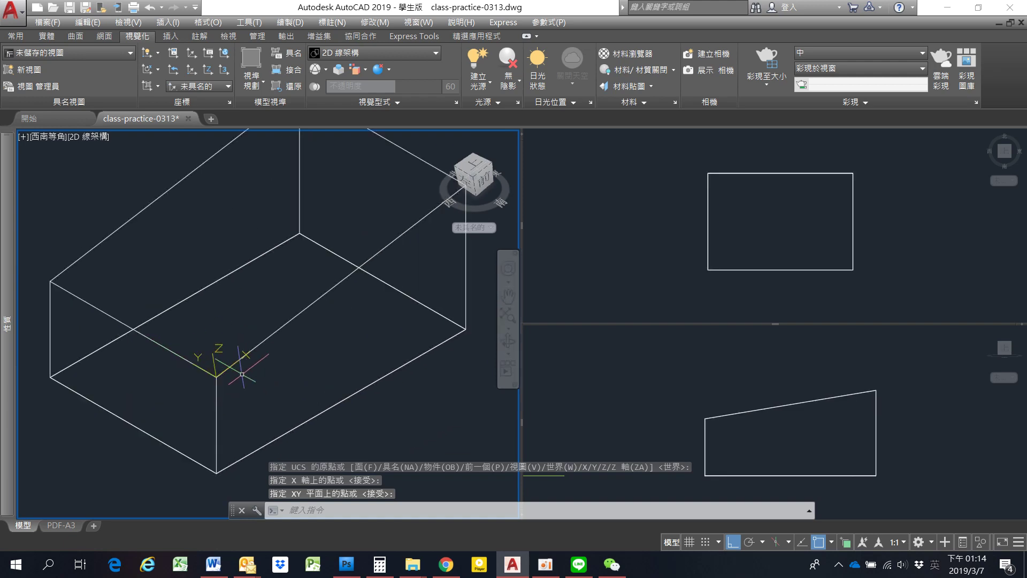
scroll(242, 374, down, 2)
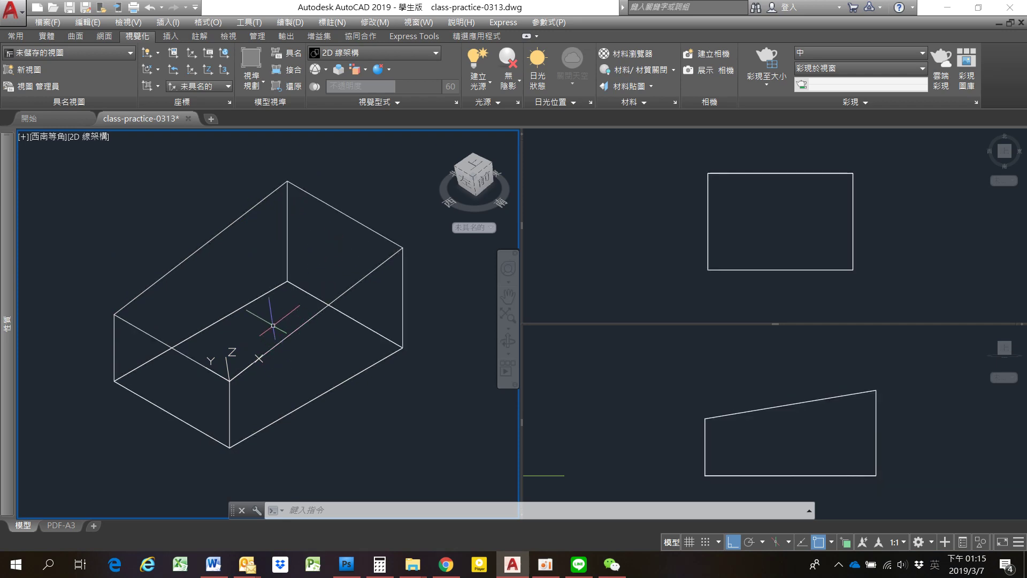
scroll(276, 316, down, 1)
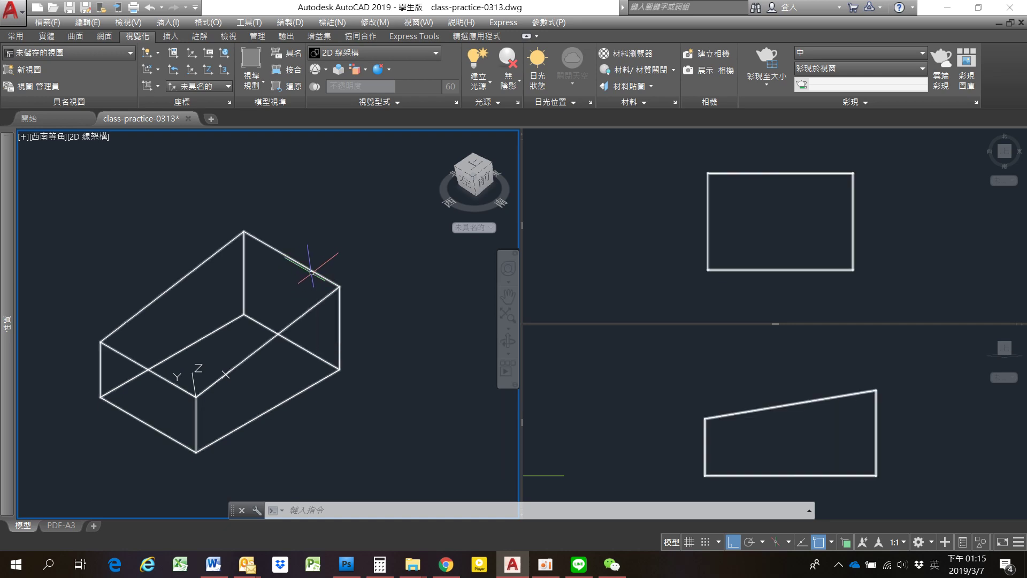
Draw a diagonal line across the sloped top face between opposite corners.
text(l)
key(Return)
click(100, 342)
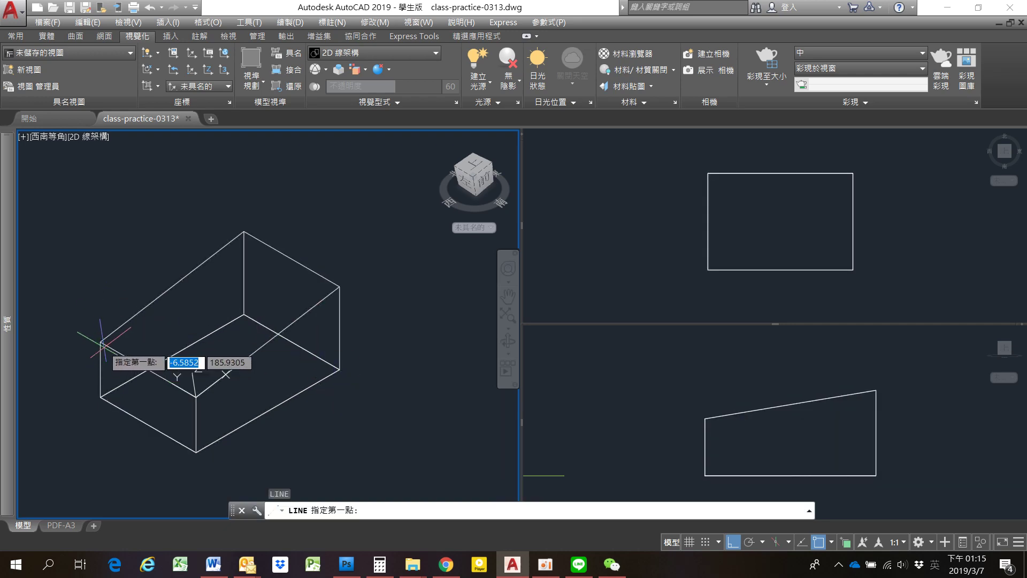
key(Escape)
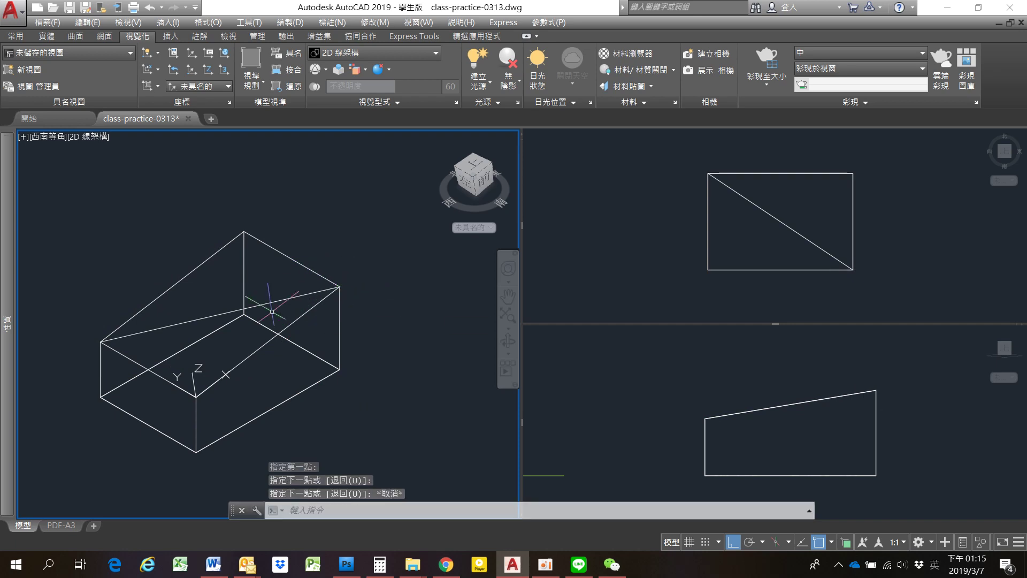
Orbit and zoom the isometric view, then select the diagonal line to check it.
shift+middle_drag(278, 305, 283, 332)
middle_click(283, 332)
middle_click(283, 332)
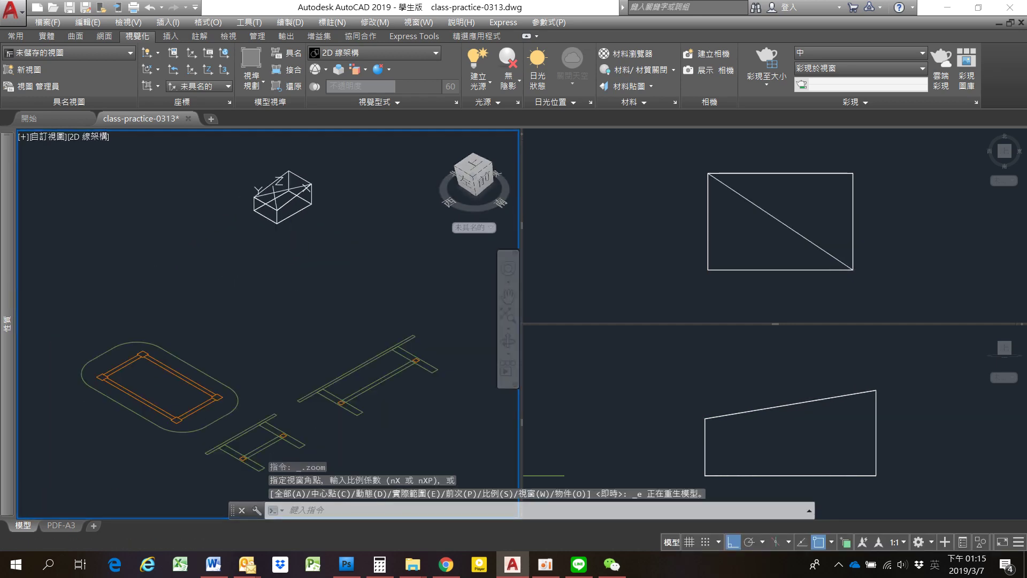
key(Escape)
scroll(312, 285, up, 3)
scroll(343, 235, up, 4)
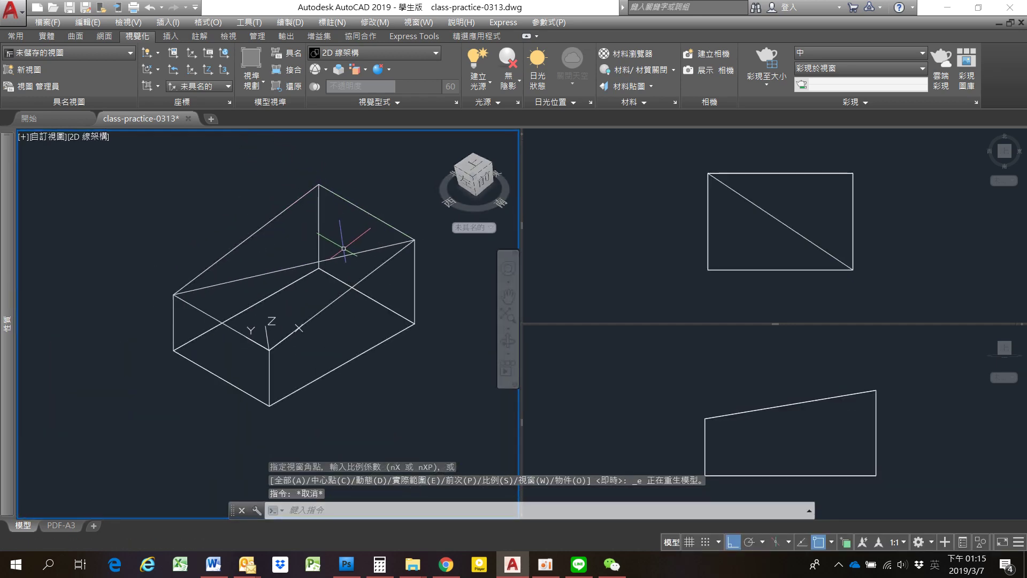
scroll(365, 256, up, 2)
scroll(364, 256, down, 1)
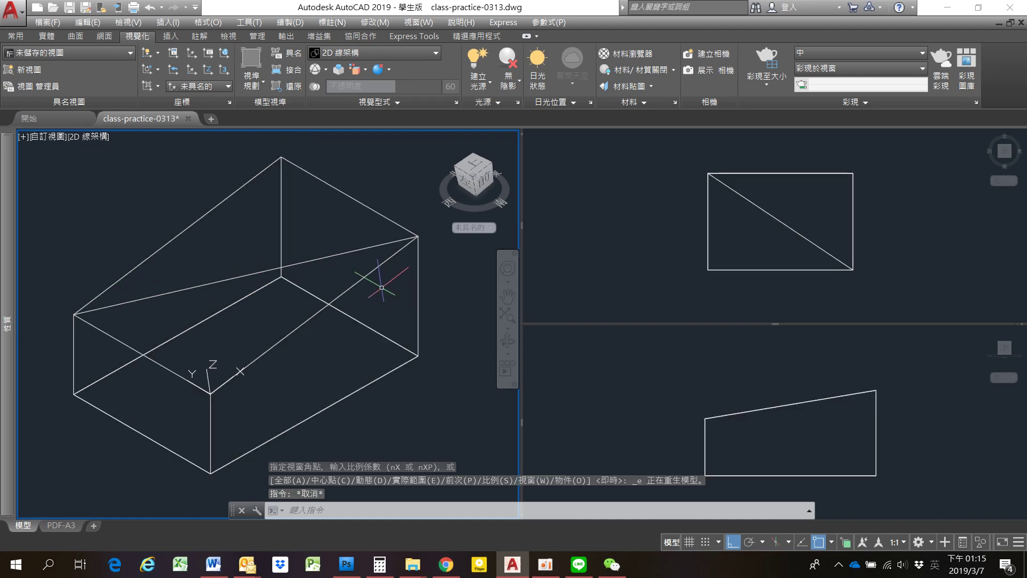
click(242, 276)
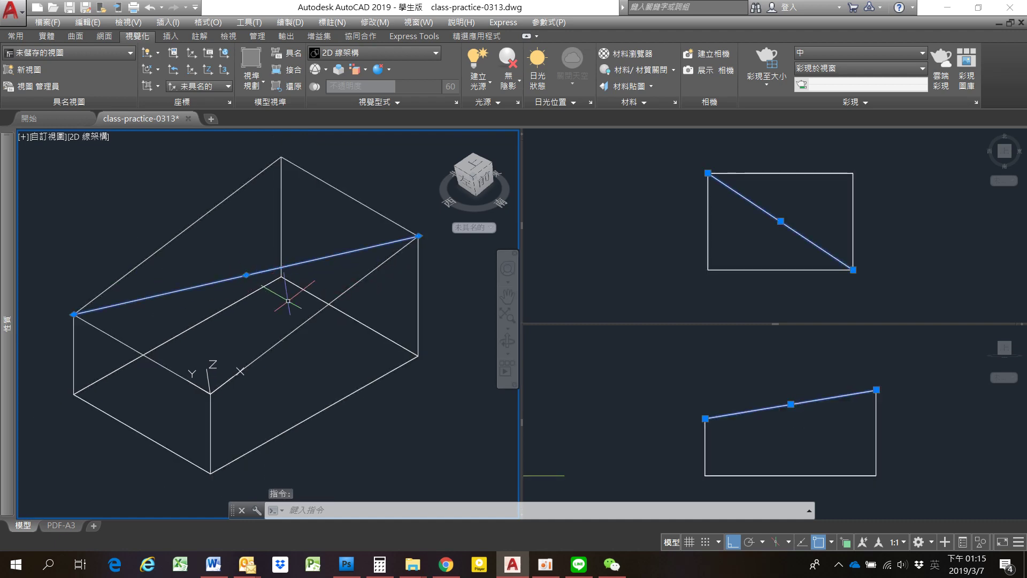
key(Escape)
key(Escape)
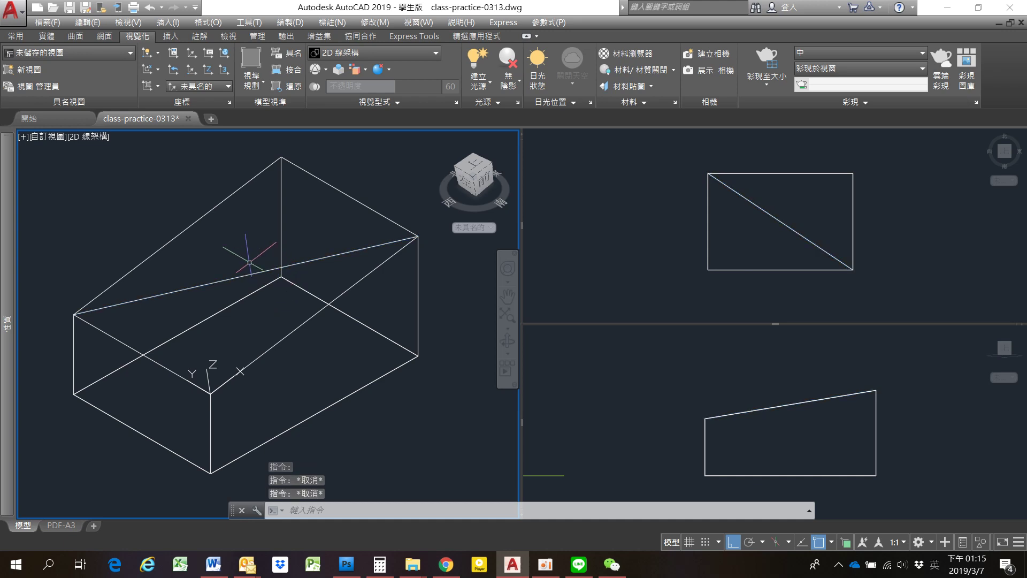
text(c)
key(Return)
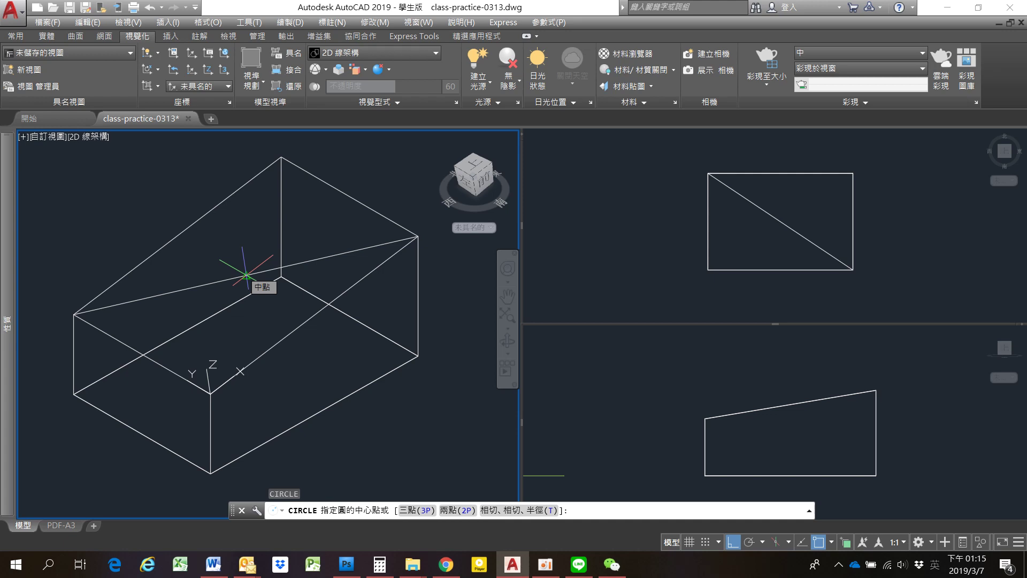
Draw a radius-75 circle centred on the diagonal's midpoint and view its properties.
click(245, 275)
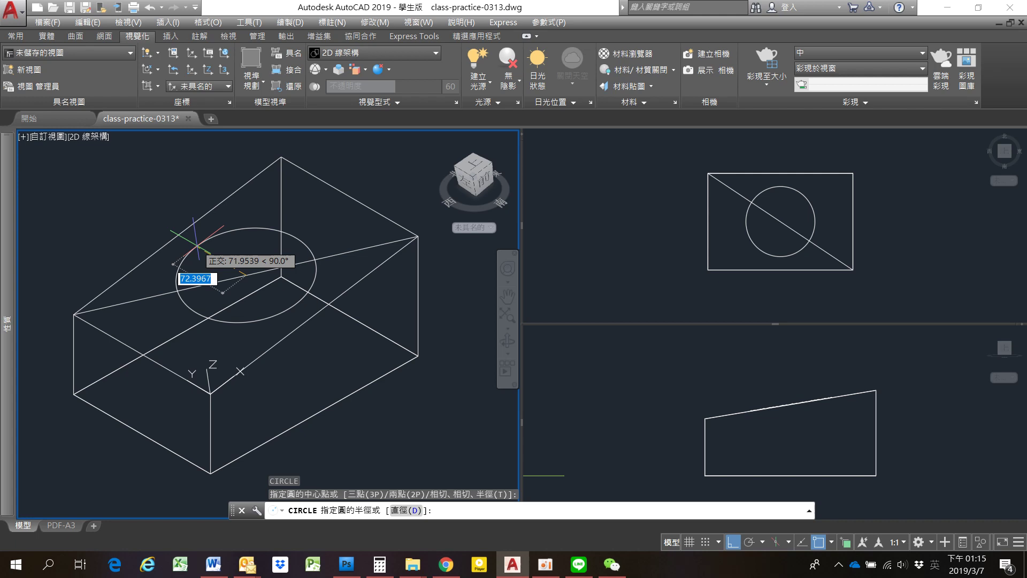
text(75)
key(Return)
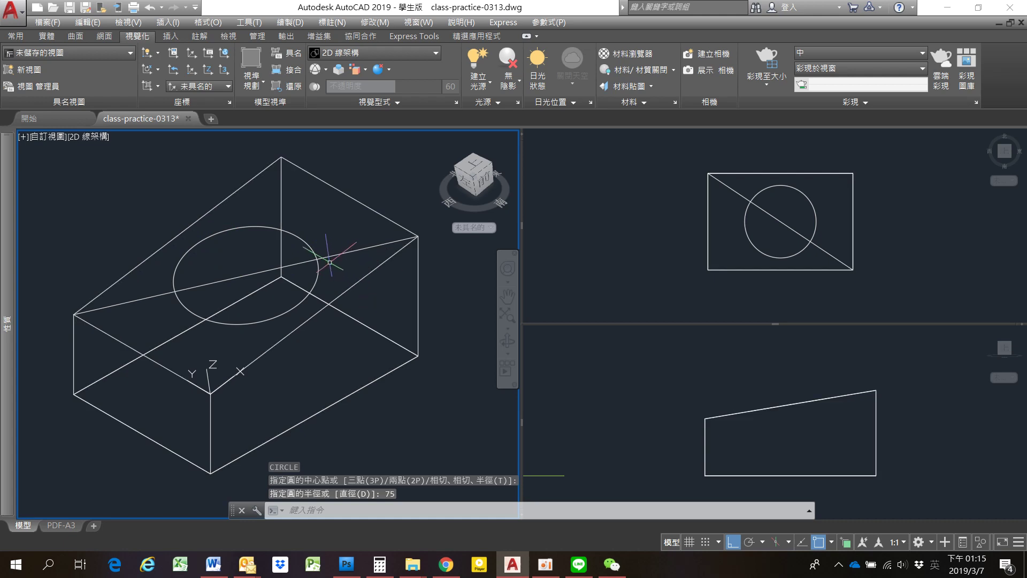
click(299, 240)
click(372, 246)
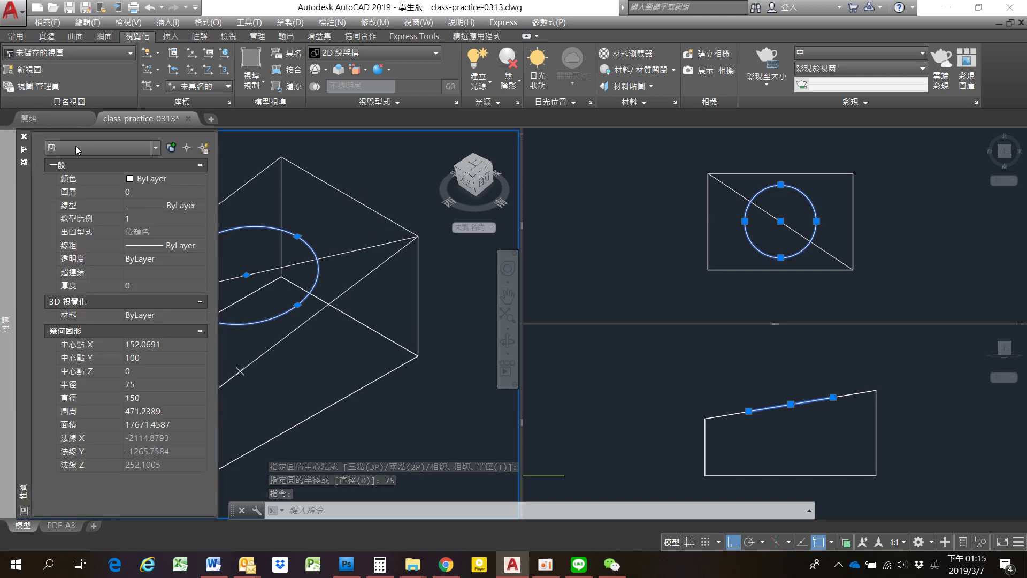
Erase the diagonal construction line, leaving only the radius-75 circle on the top face.
scroll(482, 332, down, 2)
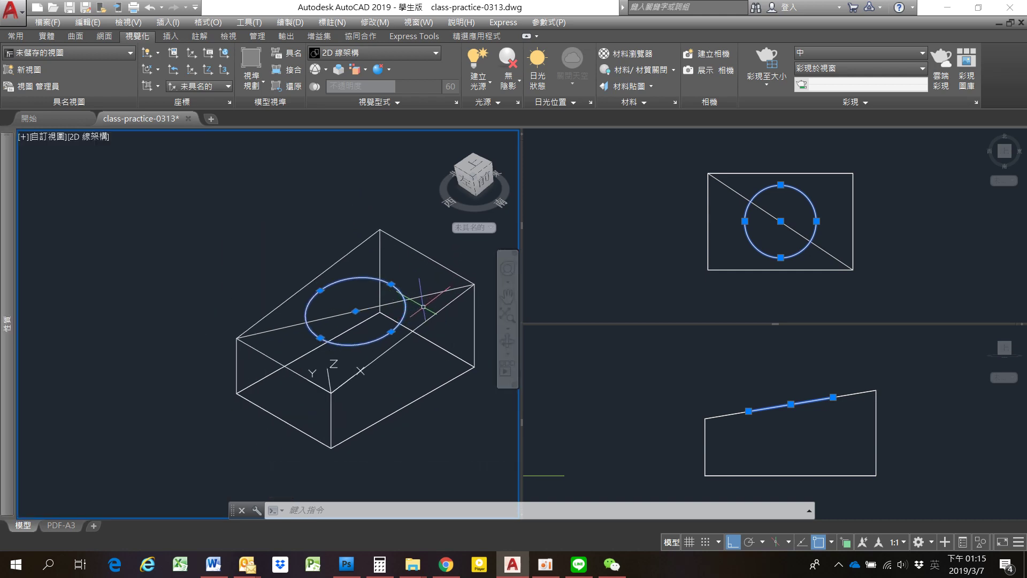
key(Escape)
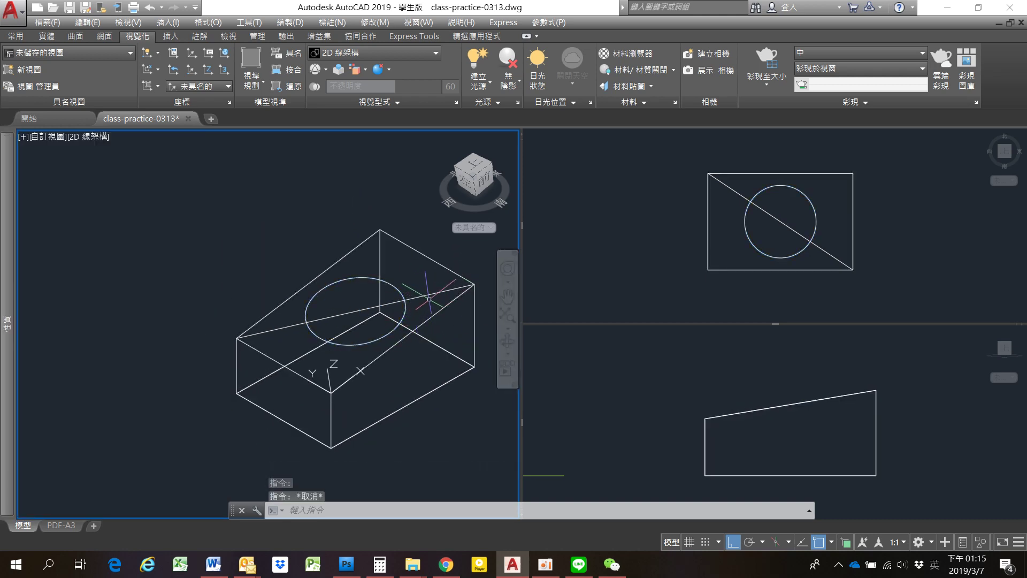
key(Escape)
key(Escape)
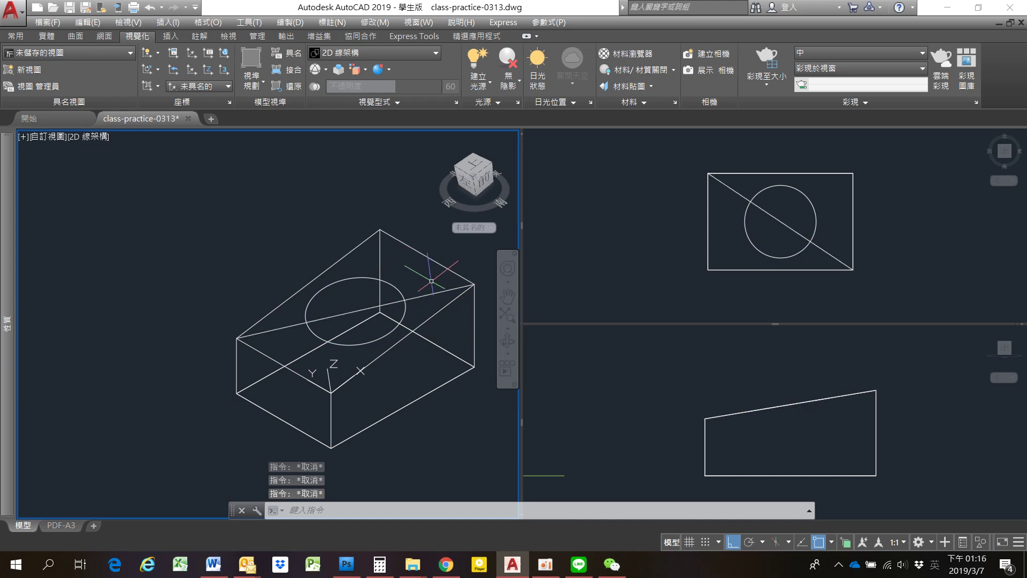
click(425, 294)
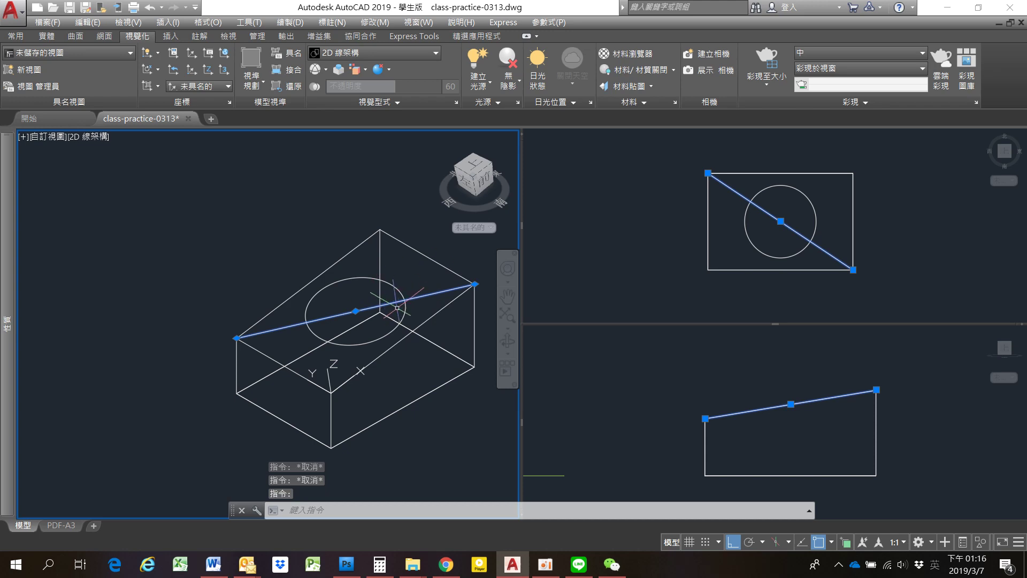
text(e)
key(Return)
scroll(314, 270, up, 1)
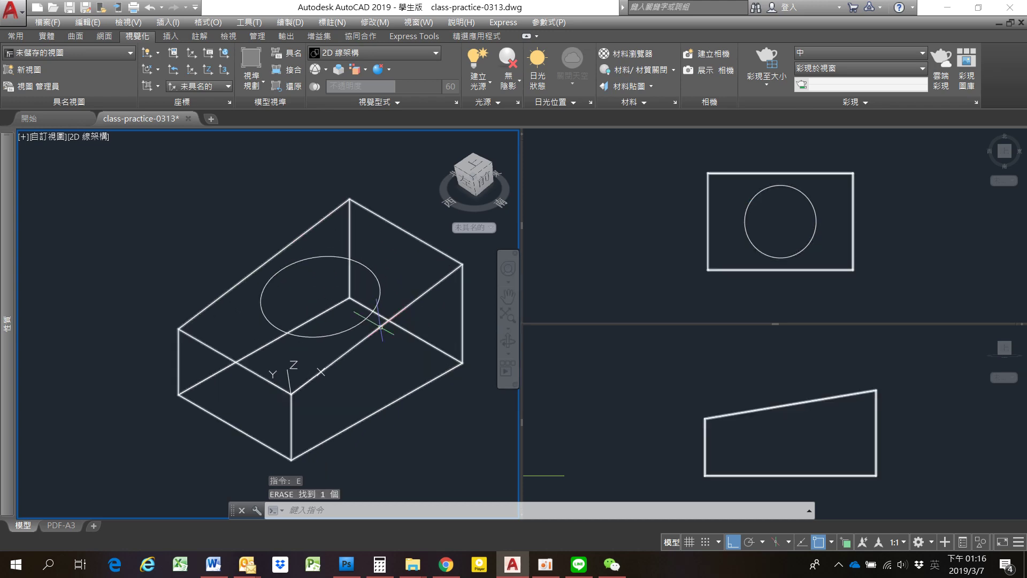
Press-pull the radius-75 circle down into the box to cut a cylindrical hole.
click(16, 35)
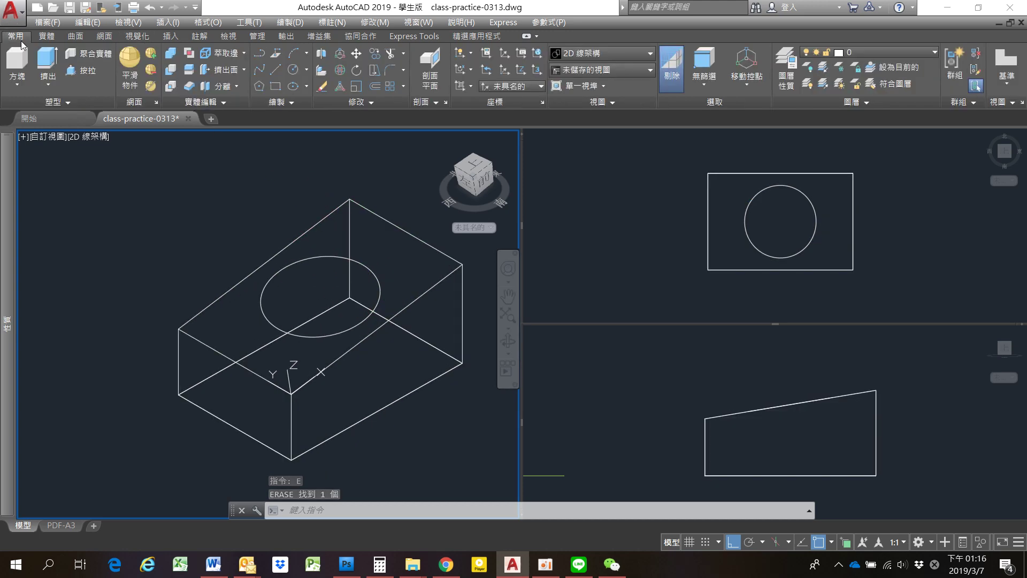
click(80, 71)
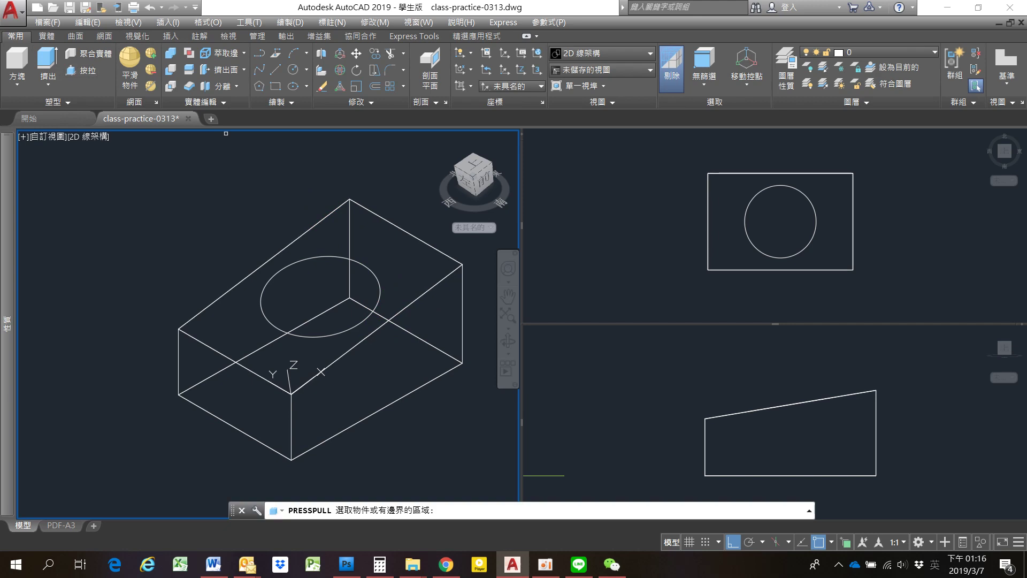
click(318, 287)
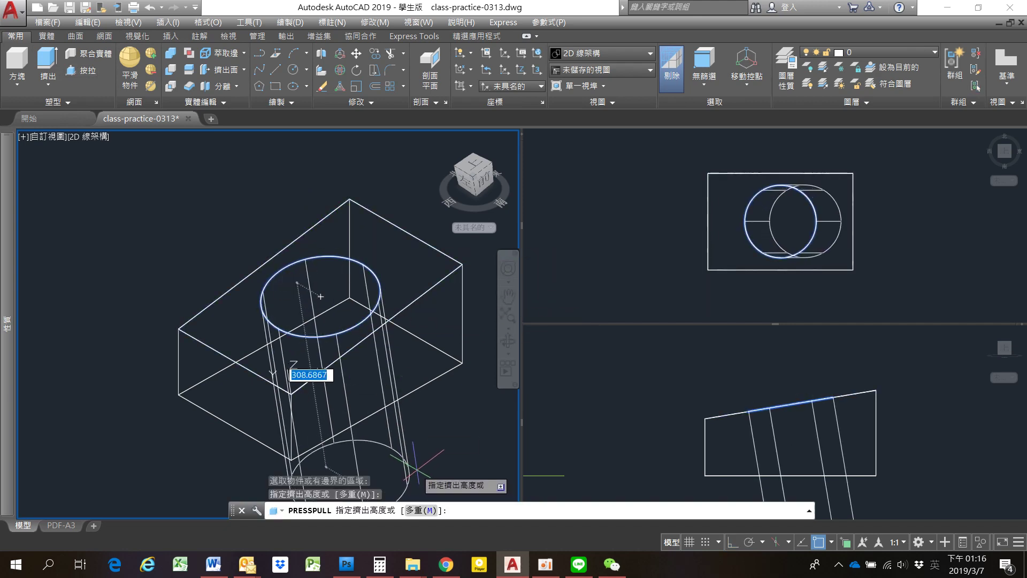
click(301, 278)
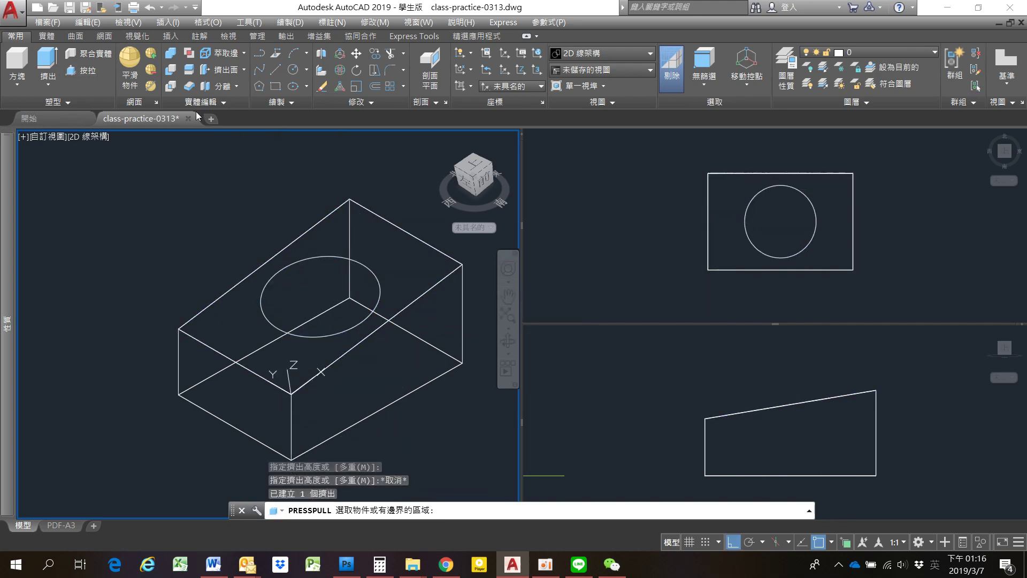
key(Escape)
click(88, 69)
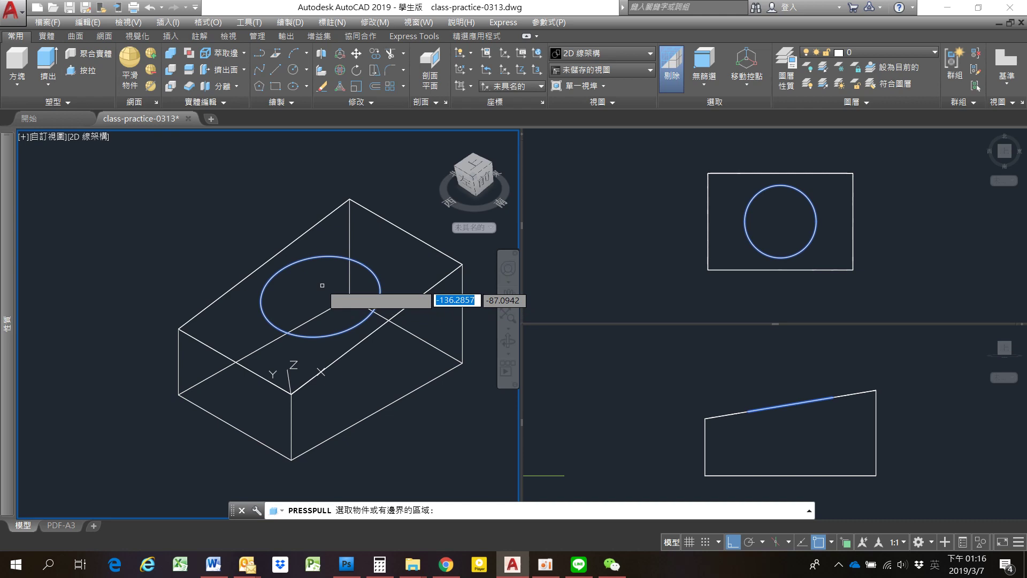
click(323, 286)
click(434, 436)
key(Escape)
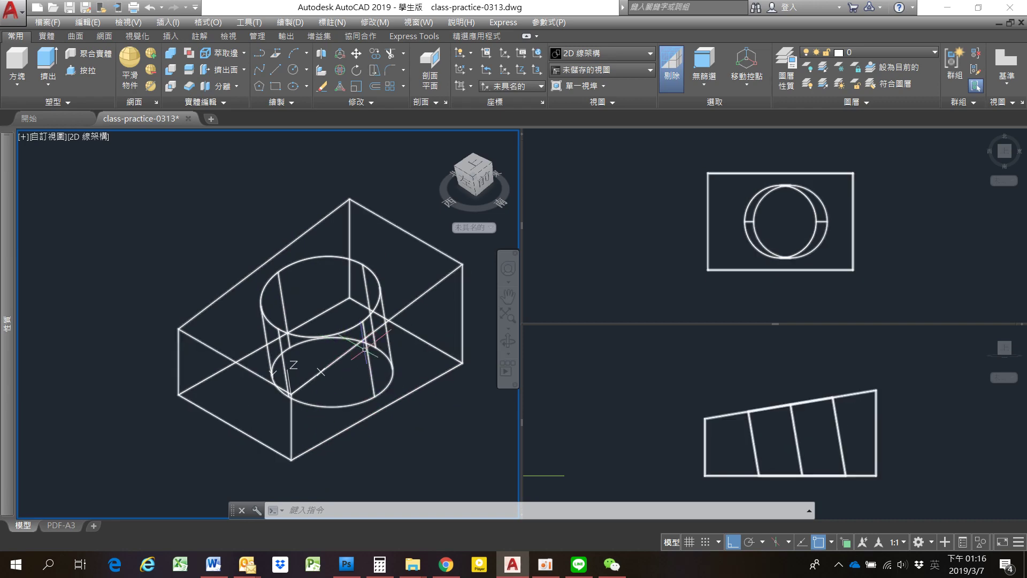
Zoom in on the front and top views in their viewports.
click(854, 483)
scroll(853, 483, up, 1)
scroll(808, 416, up, 1)
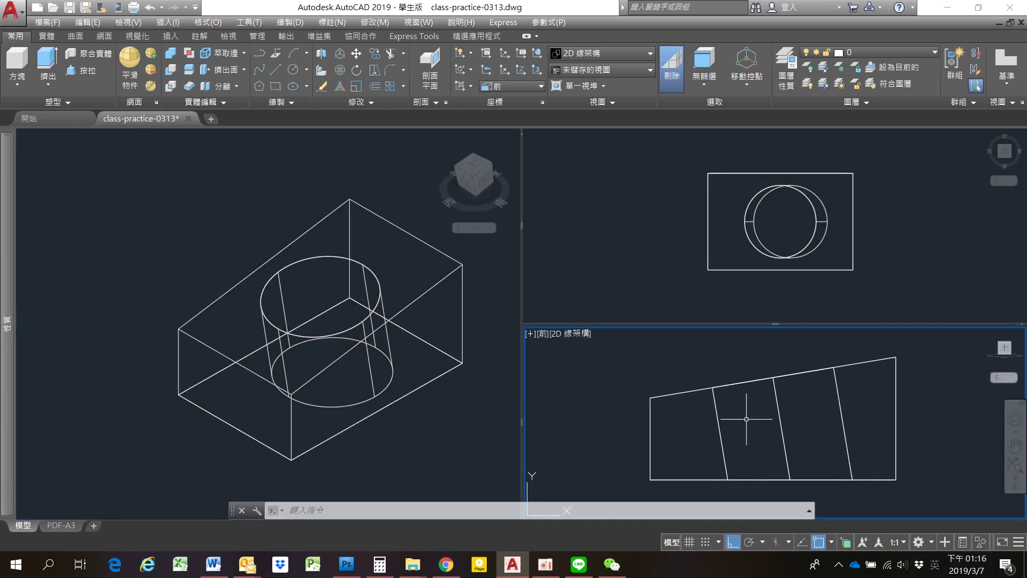
click(795, 276)
scroll(808, 225, up, 2)
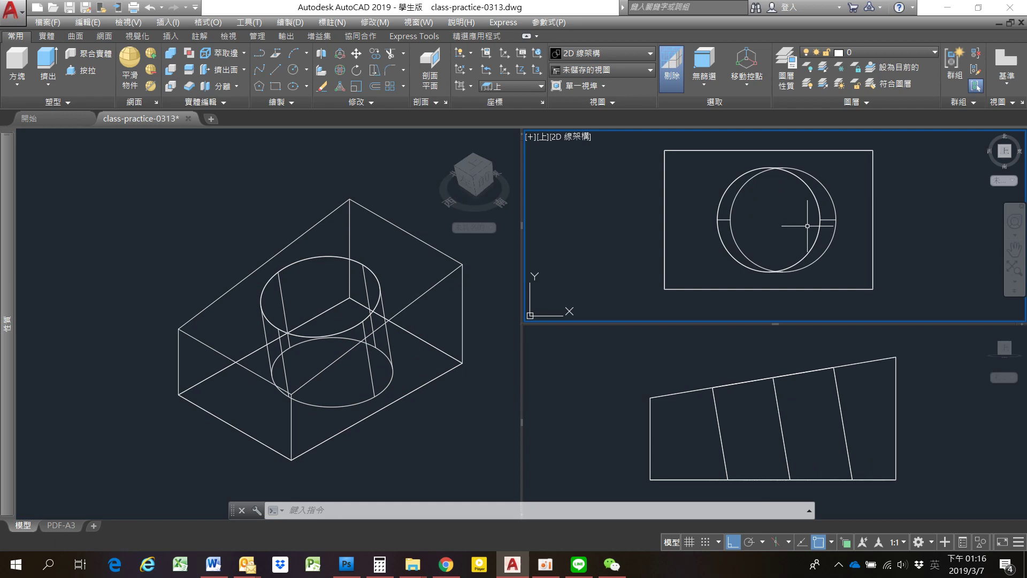
Reactivate the isometric viewport and select the box solid.
click(374, 345)
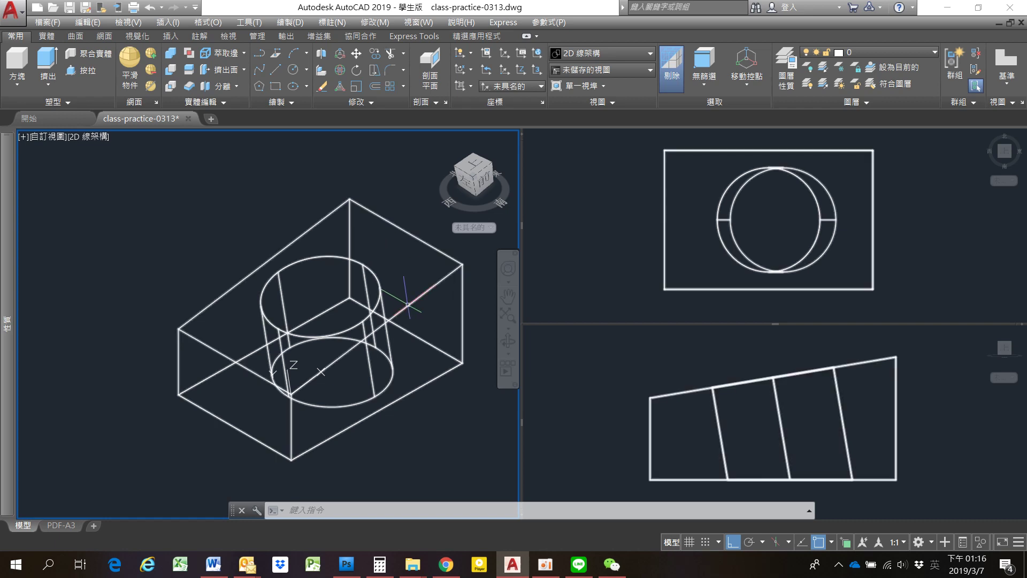
scroll(212, 202, down, 1)
scroll(394, 284, up, 1)
scroll(283, 267, down, 1)
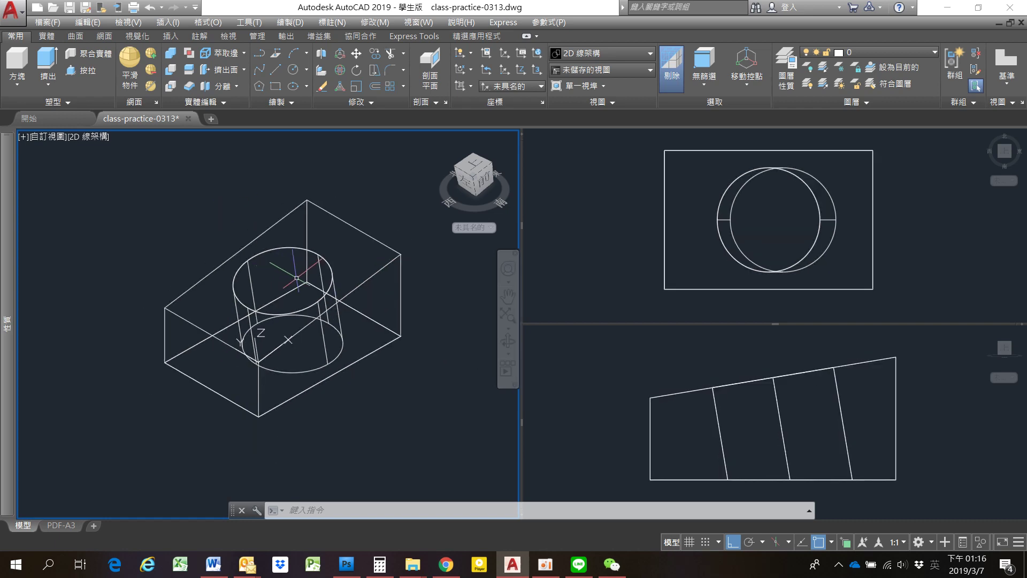
scroll(275, 266, up, 1)
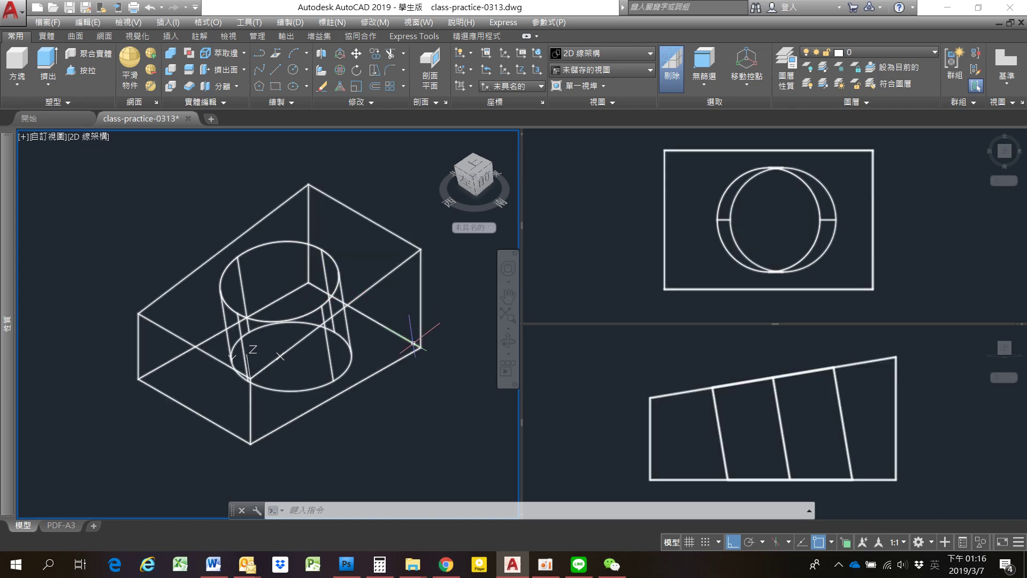
click(394, 268)
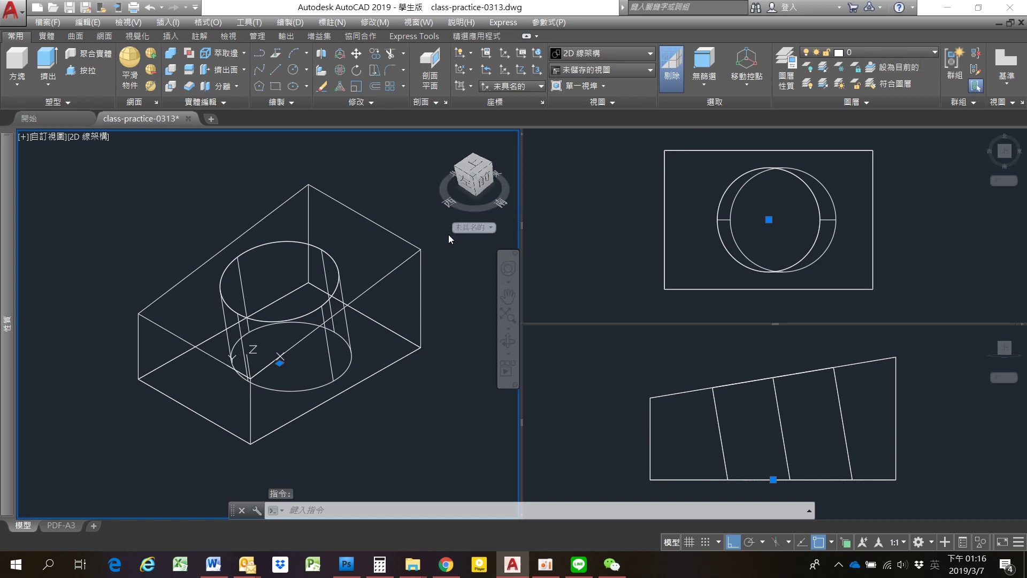
Move the box solid onto the 0_佈景輪廓2D layer.
click(910, 57)
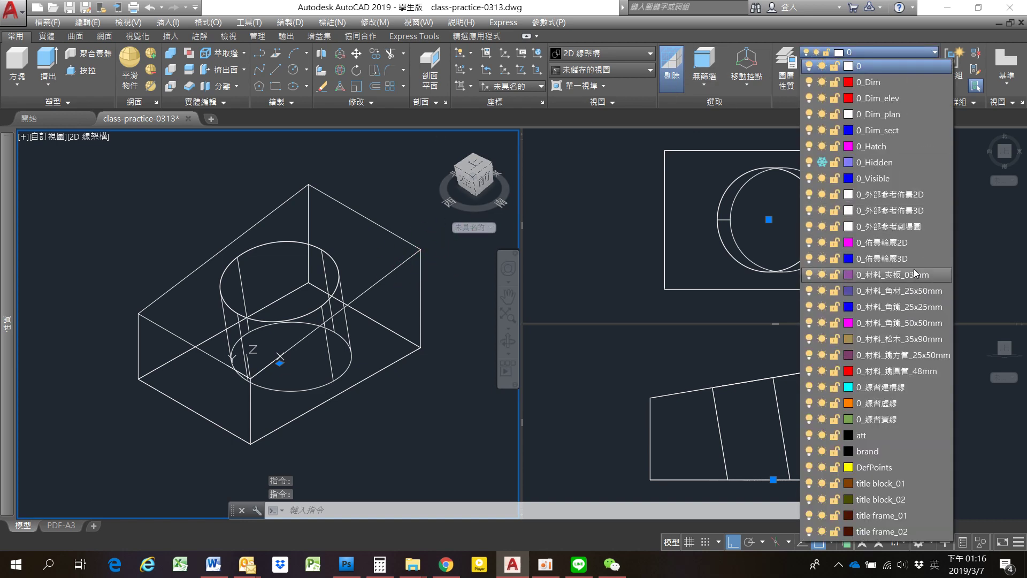
click(911, 248)
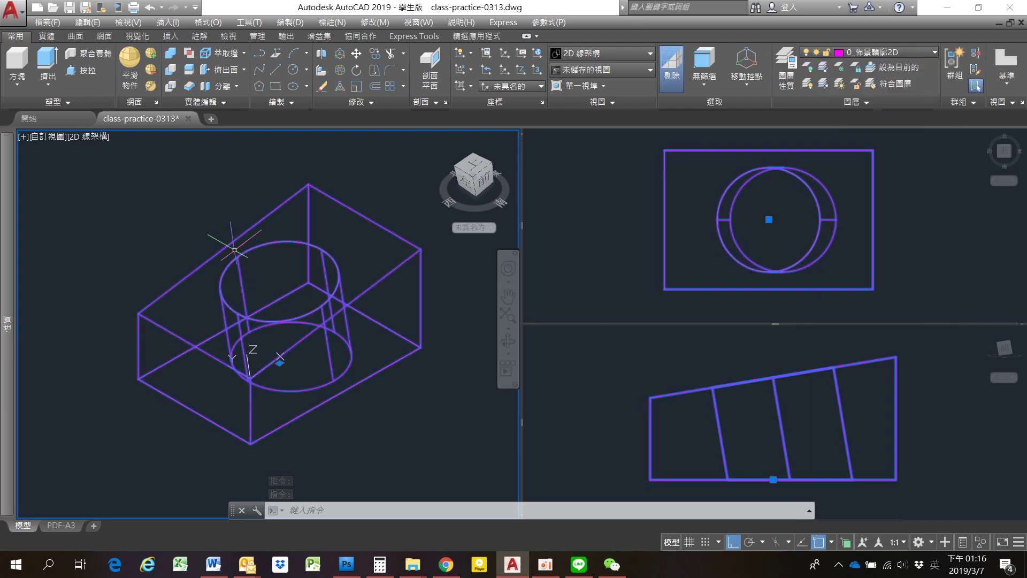
key(Escape)
key(Escape)
key(Escape)
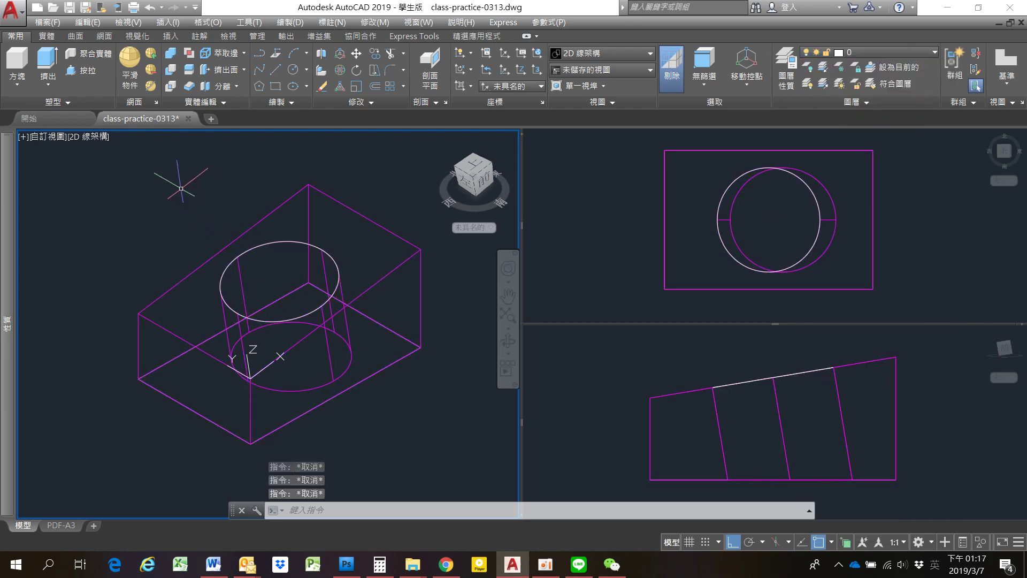
Erase the leftover white top circle and the box's bottom rectangle.
click(180, 188)
click(358, 346)
scroll(358, 345, down, 1)
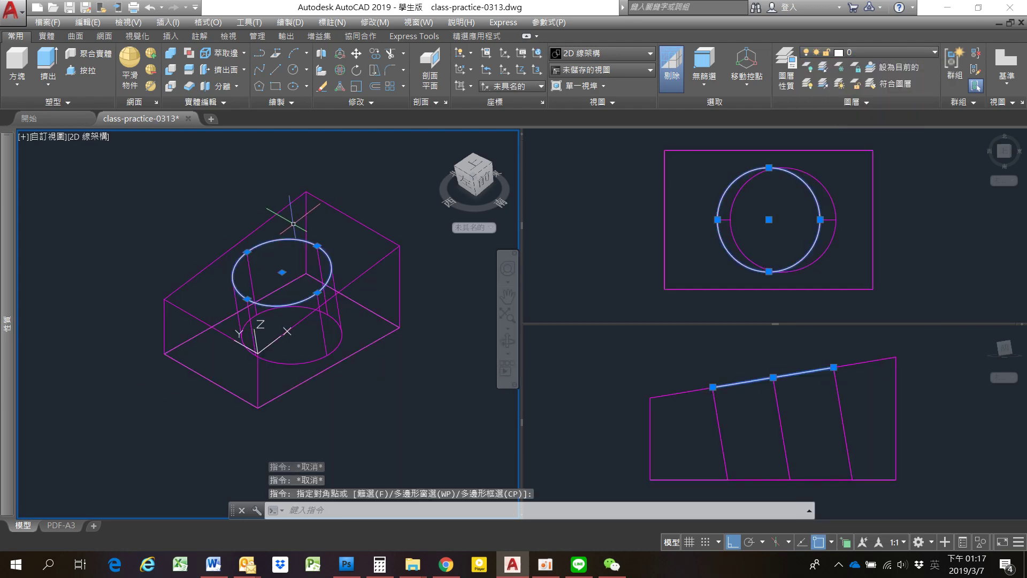
scroll(406, 405, up, 2)
scroll(405, 406, down, 1)
scroll(232, 317, up, 1)
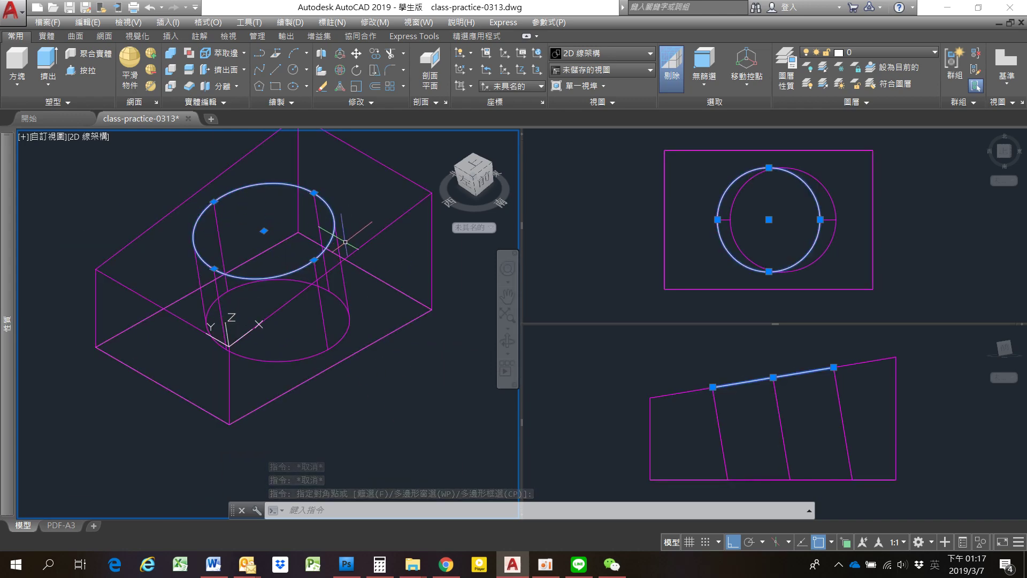
scroll(362, 350, down, 1)
click(82, 224)
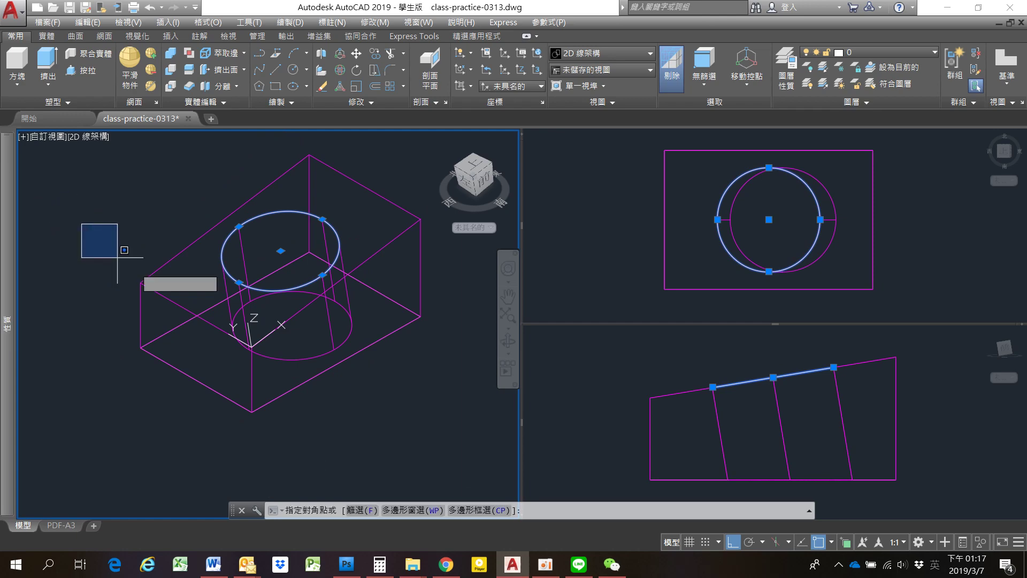
click(451, 442)
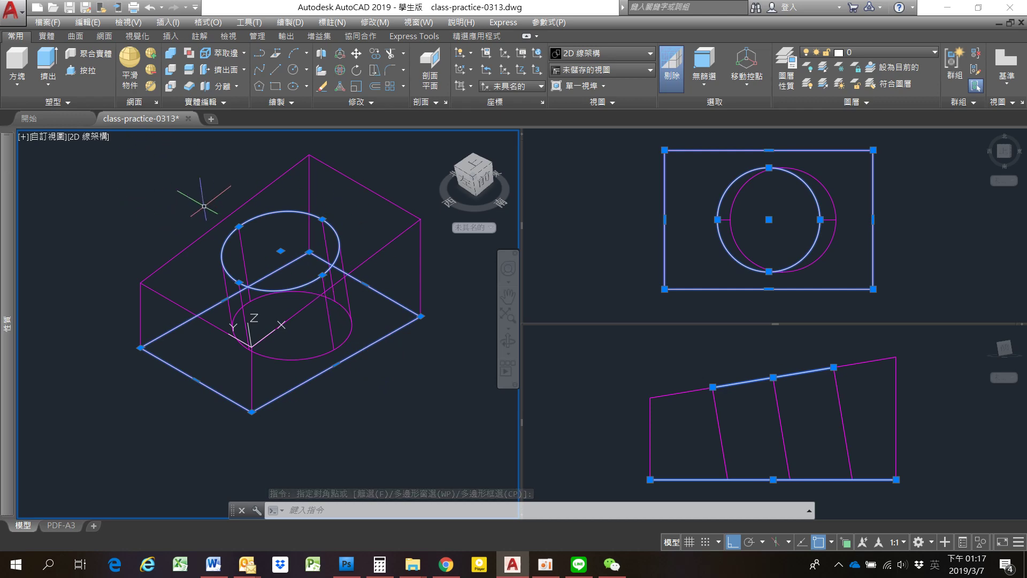
text(e)
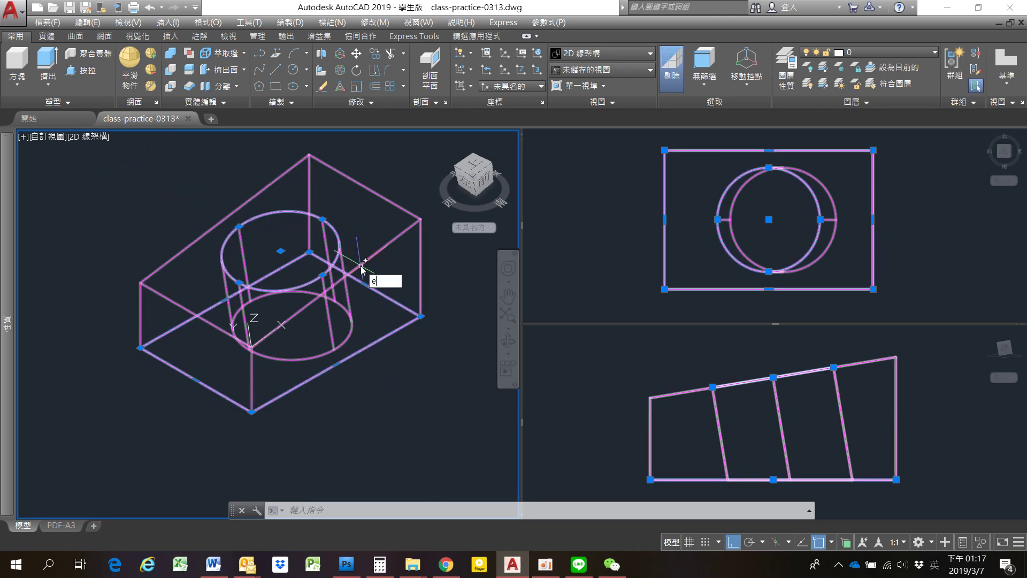
key(Return)
Undo the erase to restore the two leftover objects.
key(ctrl+a)
key(Escape)
key(Escape)
key(Escape)
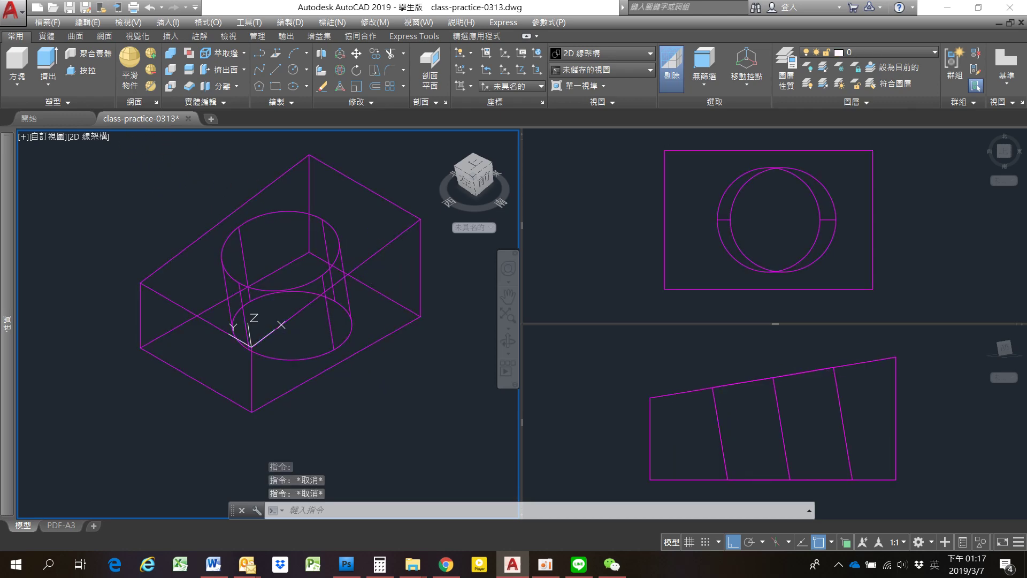
text(u)
key(Return)
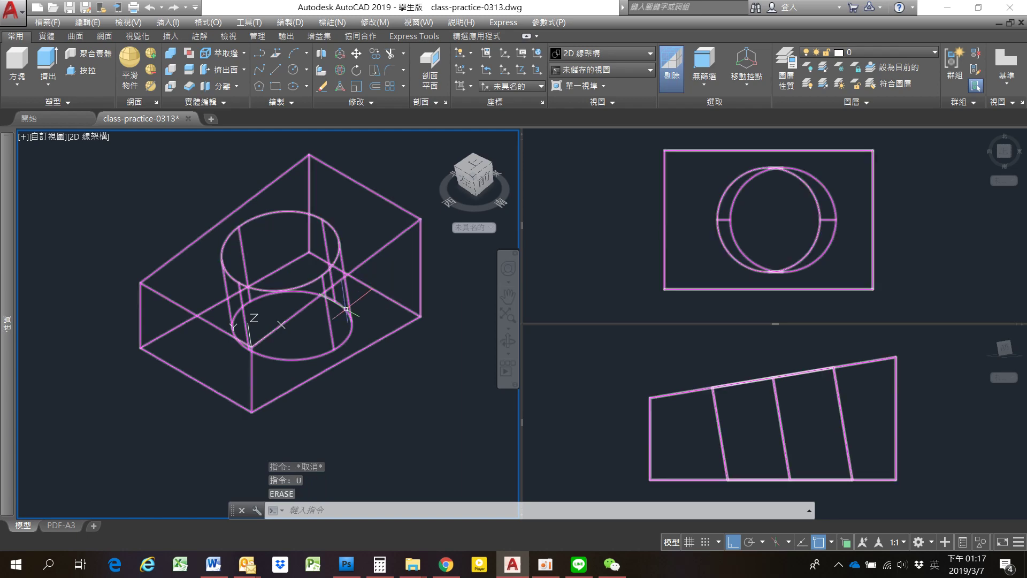
click(66, 177)
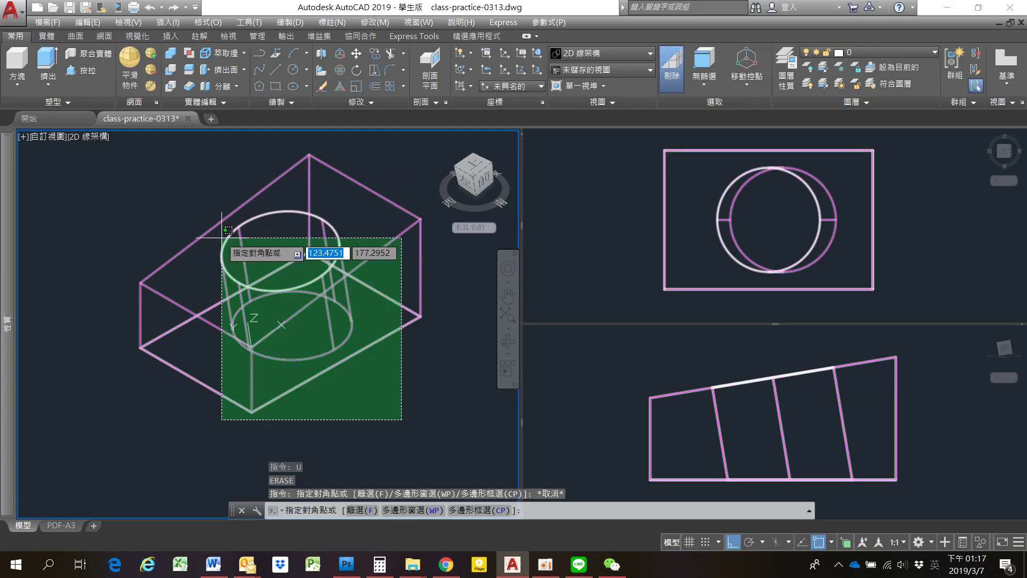
Crossing-select the box and cylinder solids in the model.
key(Escape)
key(Escape)
scroll(278, 329, down, 3)
scroll(289, 300, up, 3)
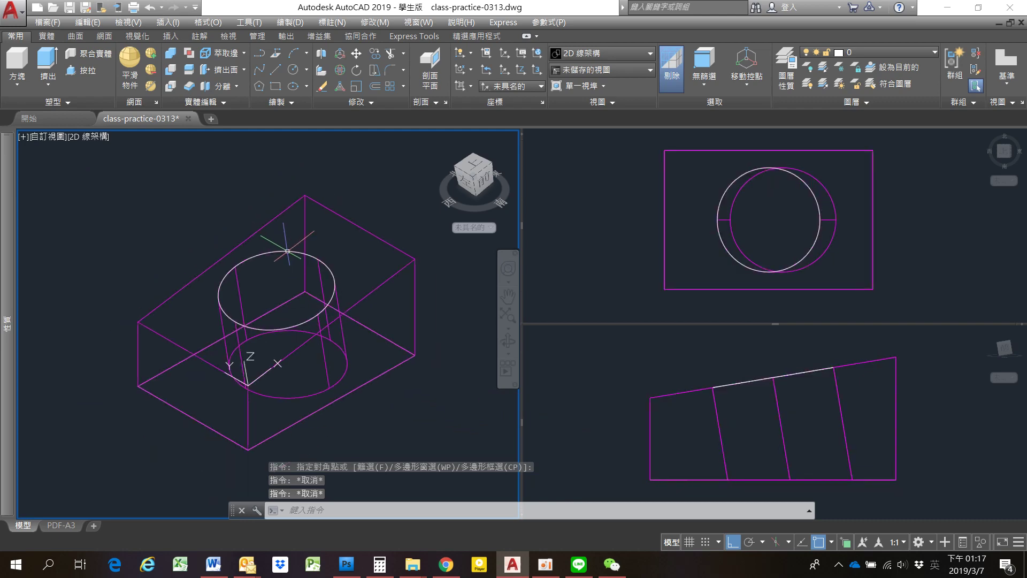
scroll(346, 276, down, 1)
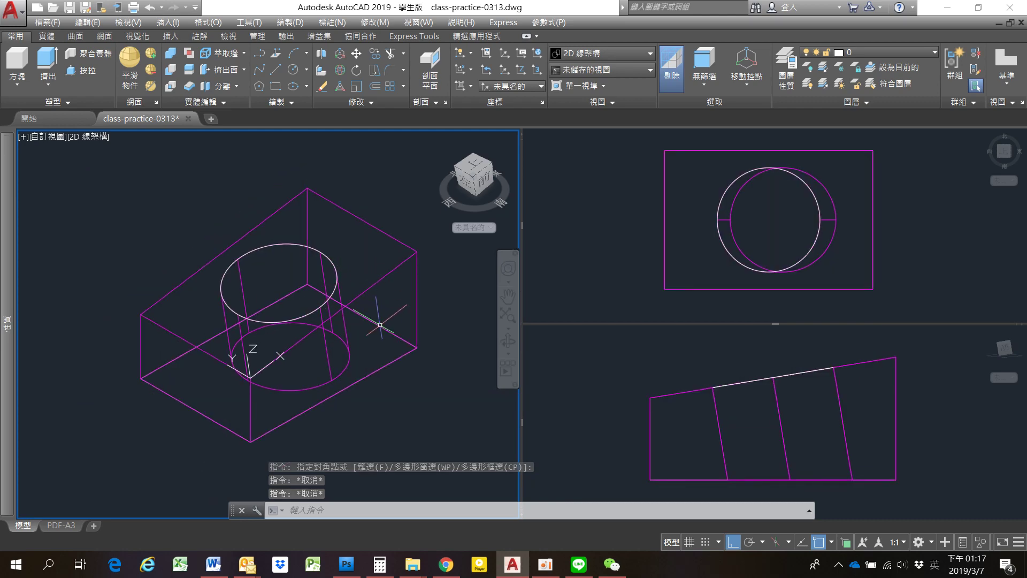
click(432, 408)
click(210, 228)
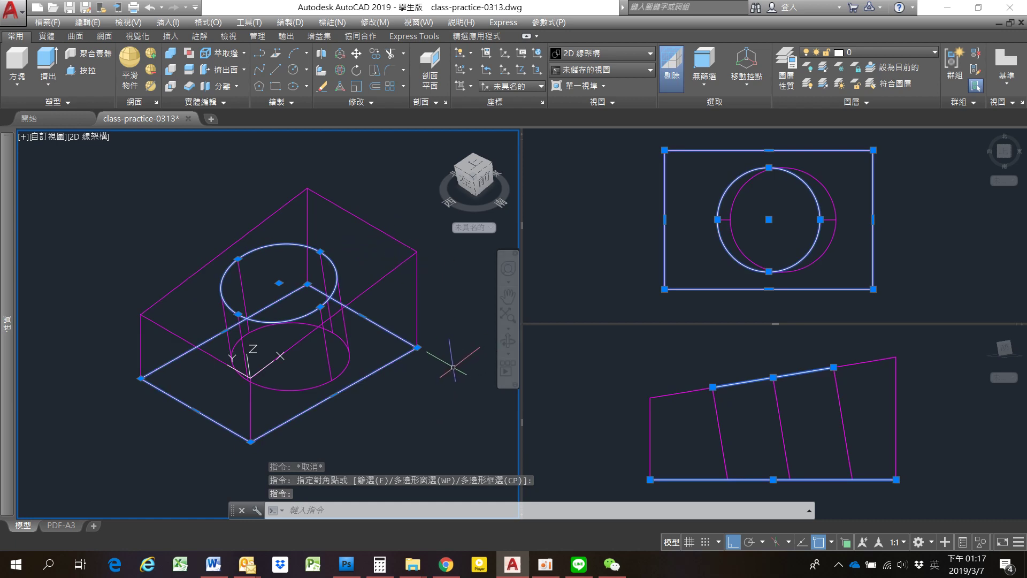
key(Escape)
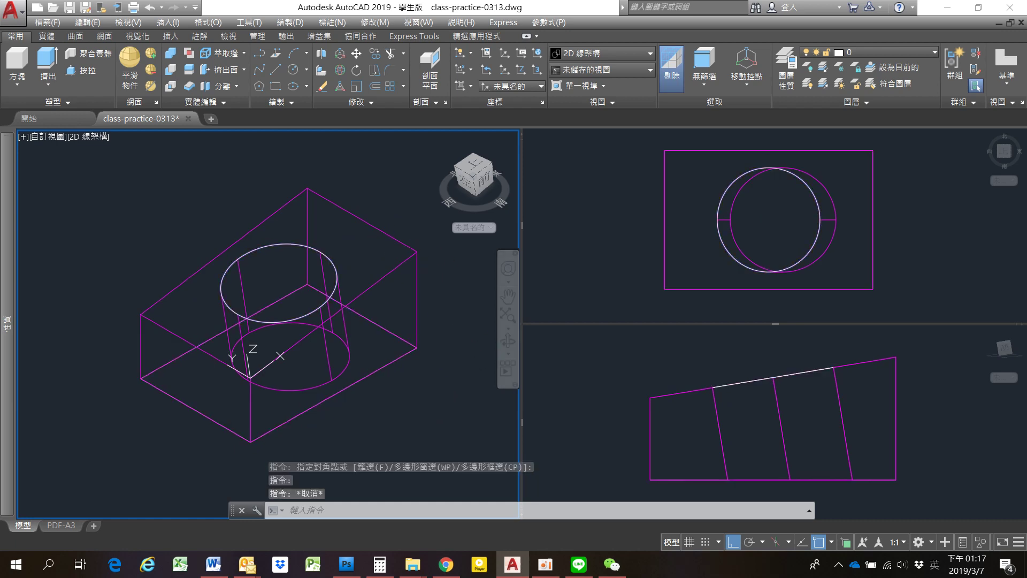
key(Escape)
click(458, 423)
click(142, 196)
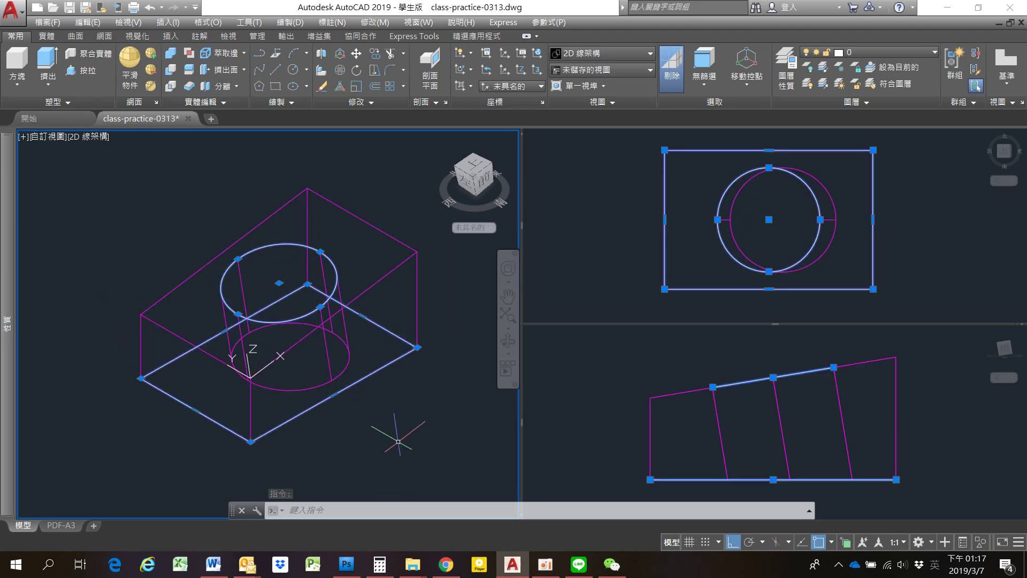
Erase the two selected solids with E, then undo the erase to restore them.
text(e)
key(Return)
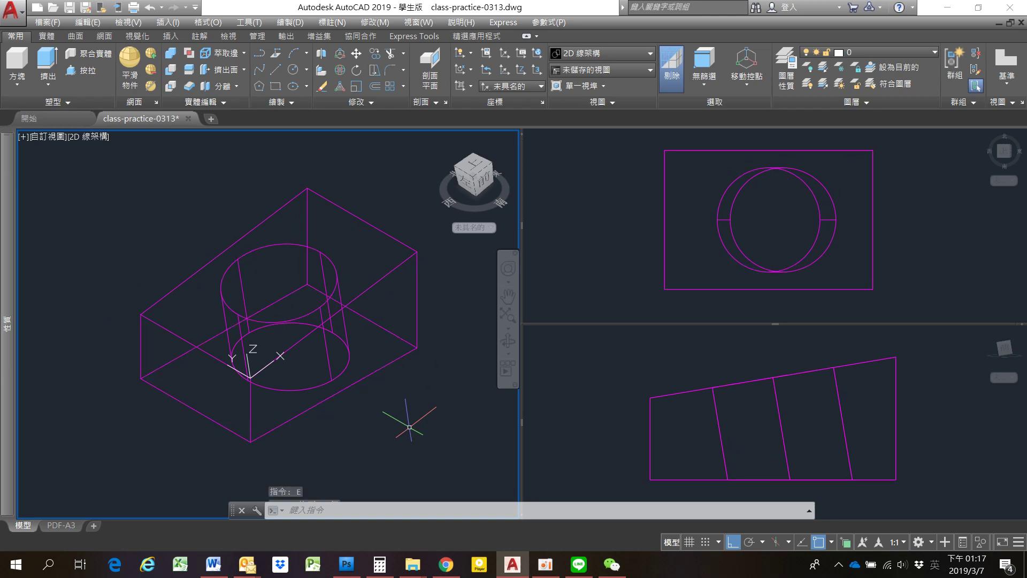
key(Escape)
key(Return)
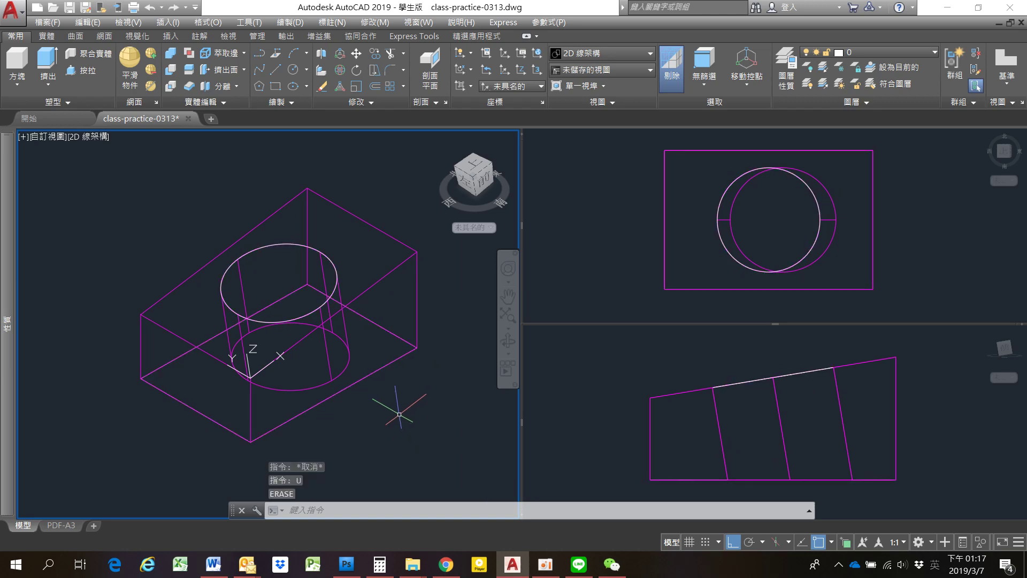
key(Escape)
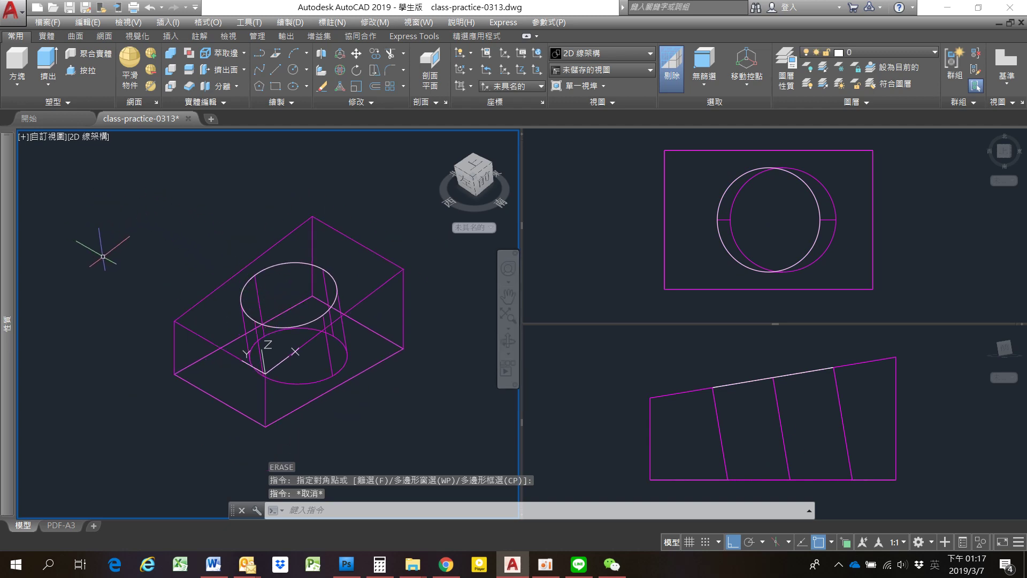
scroll(139, 242, down, 1)
scroll(187, 289, up, 1)
Crossing-select the model, clear the selection, and undo the last change.
click(118, 229)
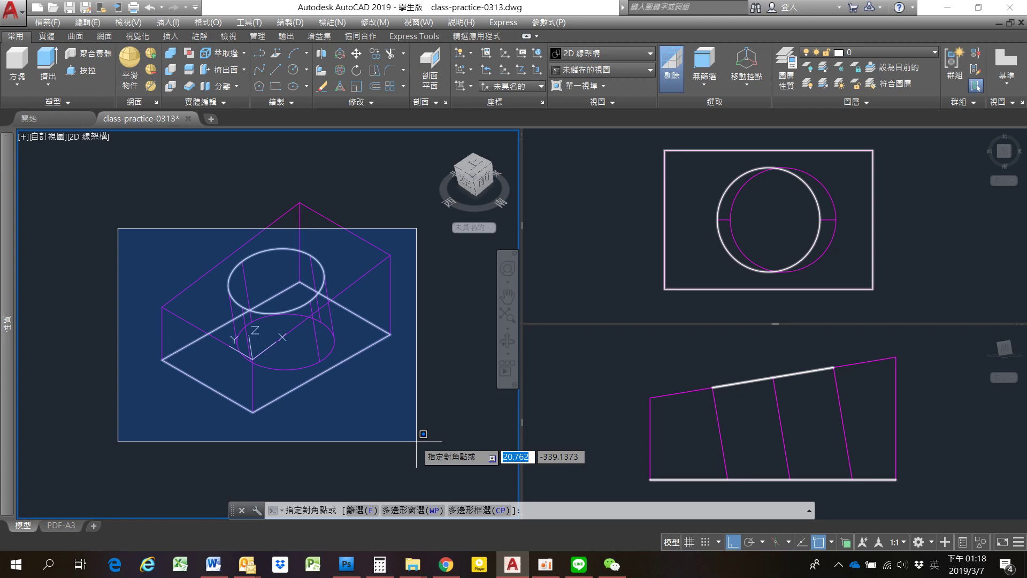
key(Escape)
key(Escape)
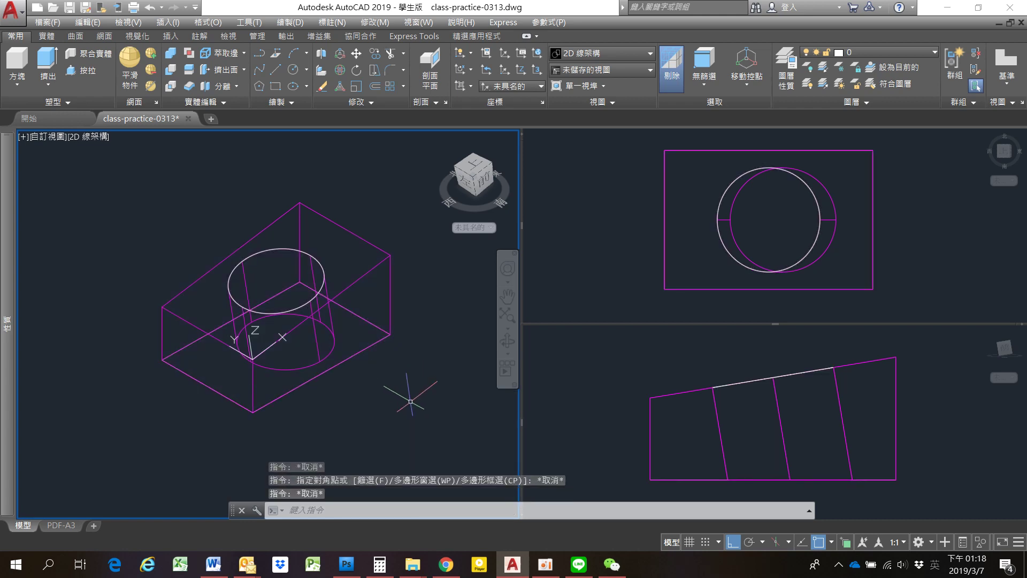
click(409, 400)
click(295, 292)
key(Escape)
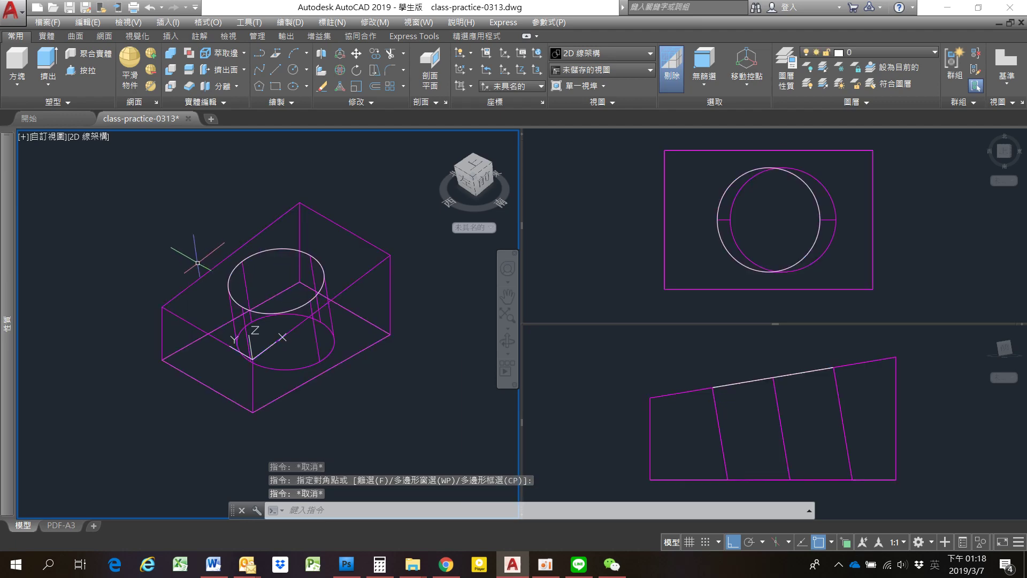
text(u)
key(Return)
scroll(143, 243, up, 3)
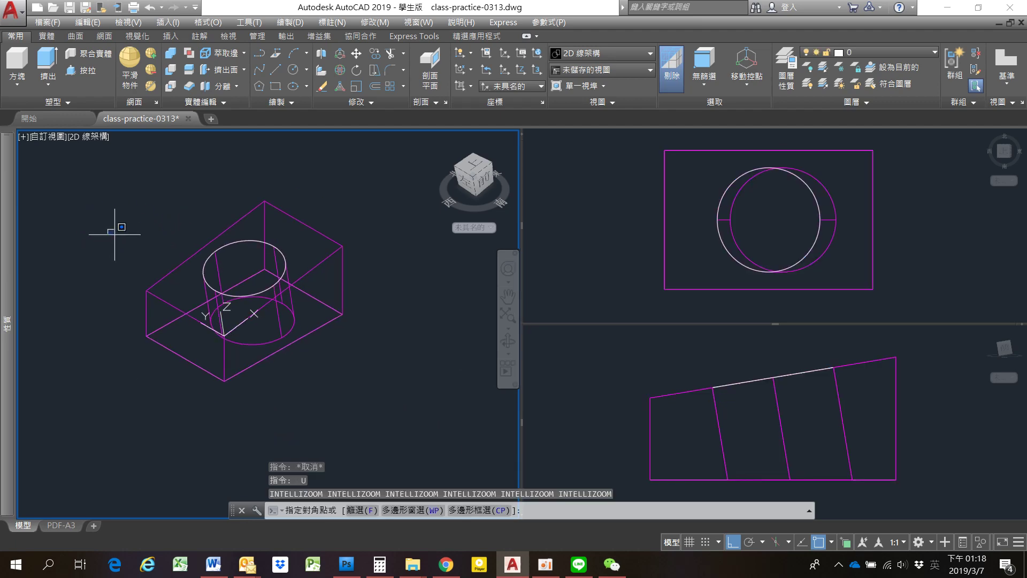
Window-select the leftover white top circle and base rectangle and erase them.
click(110, 230)
click(406, 444)
scroll(260, 424, up, 1)
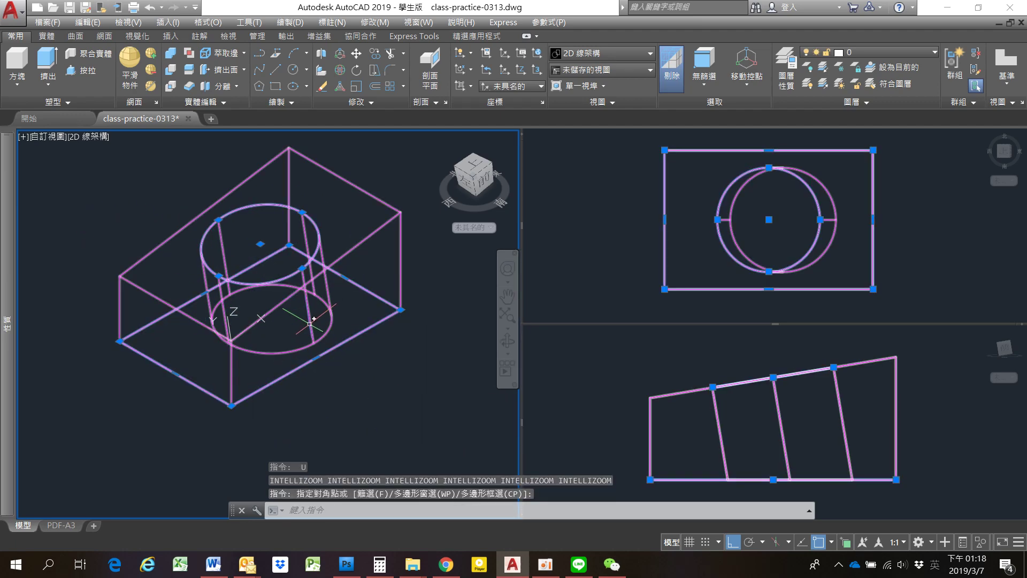
text(e)
key(Return)
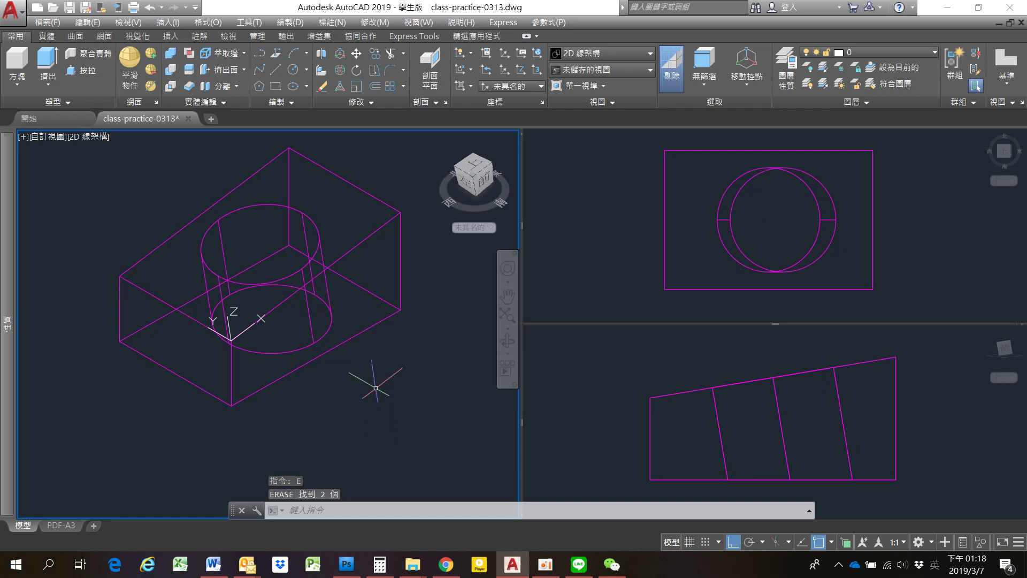
middle_drag(376, 380, 386, 404)
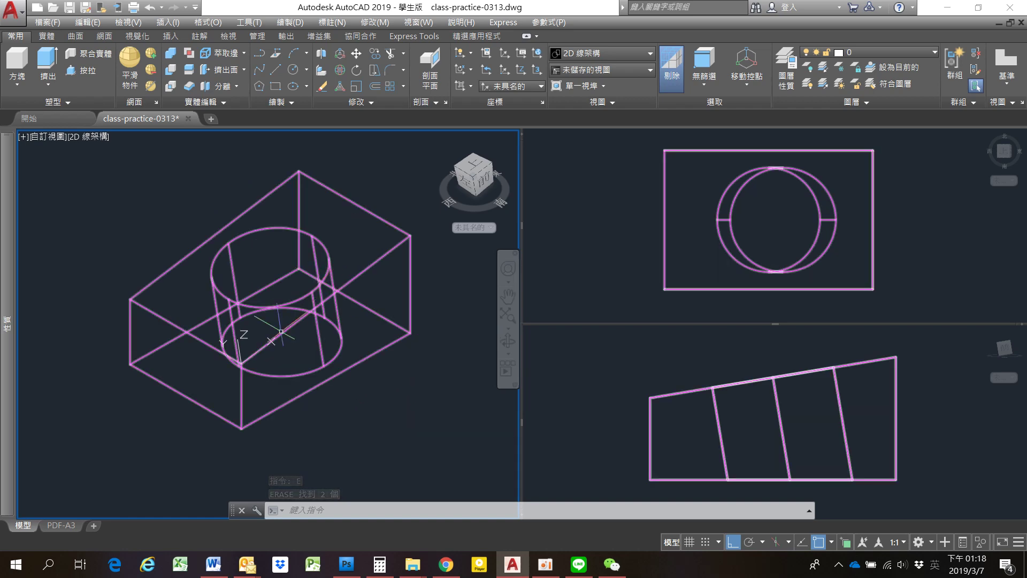
Switch to the PDF-A3 layout sheet and bring up its layout tab options.
click(66, 525)
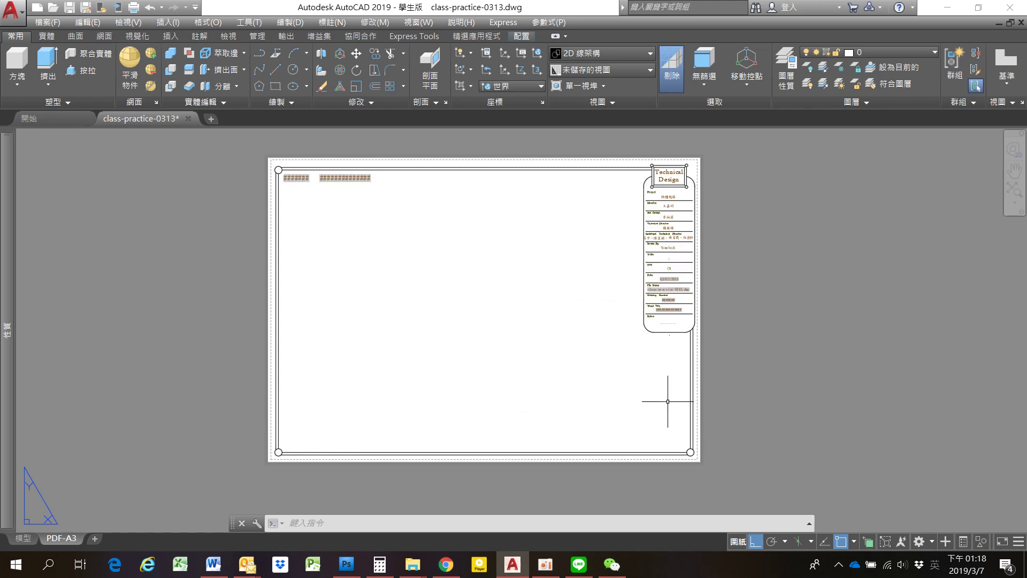
scroll(367, 394, up, 1)
scroll(432, 339, down, 1)
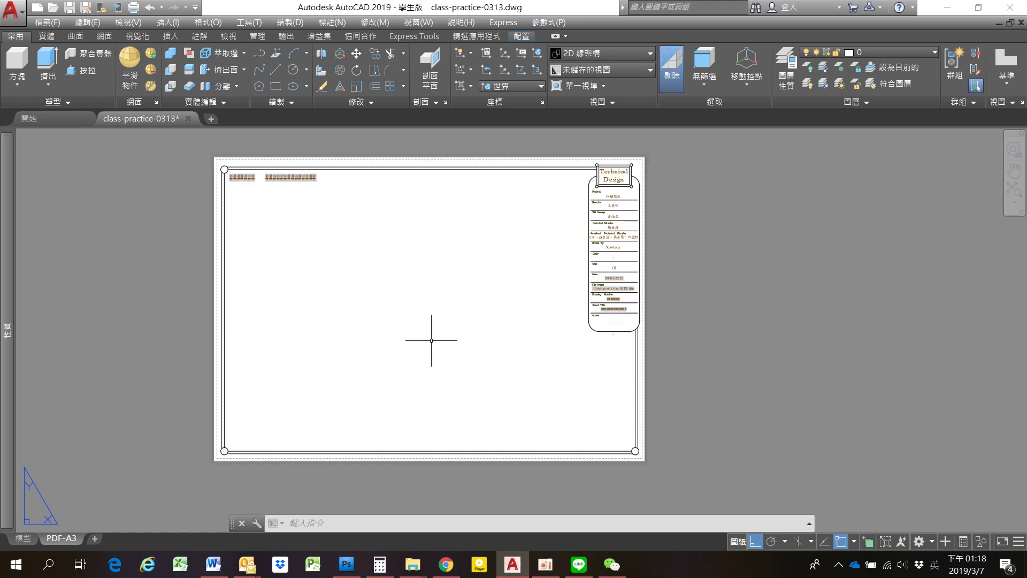
right_click(61, 539)
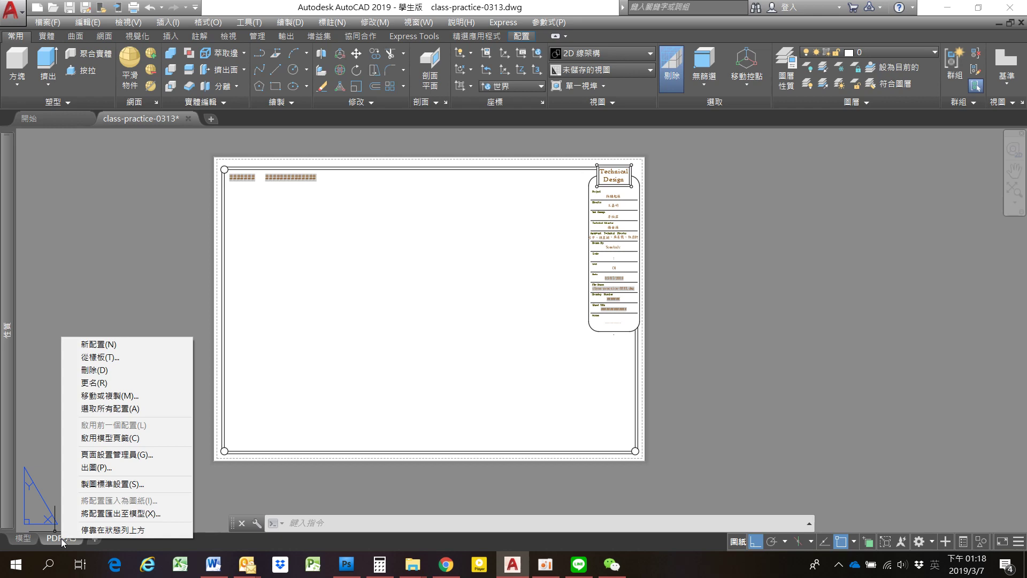
Copy the PDF-A3 layout to the end of the list as PDF-A3 (2).
click(135, 397)
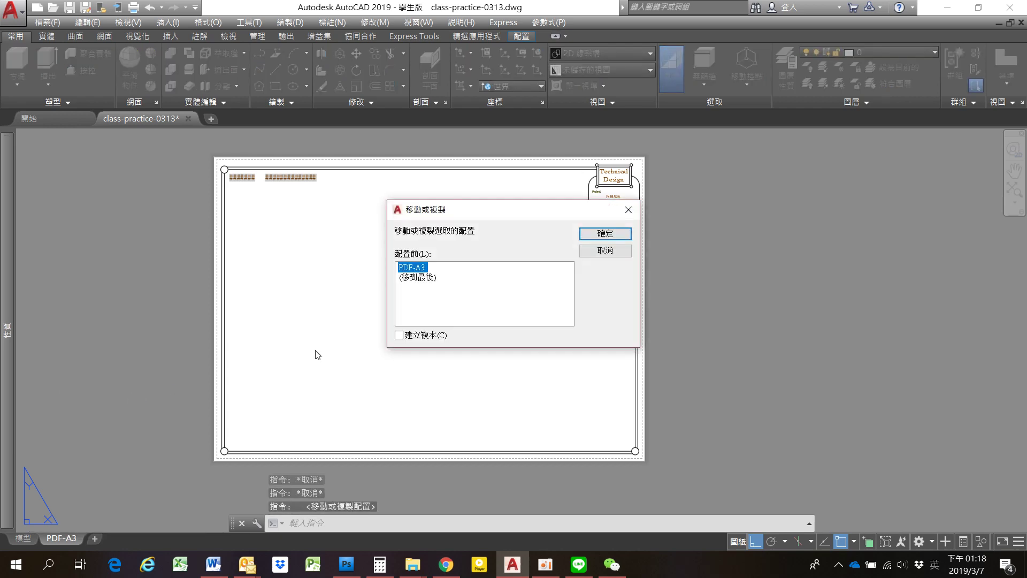
click(428, 279)
click(428, 336)
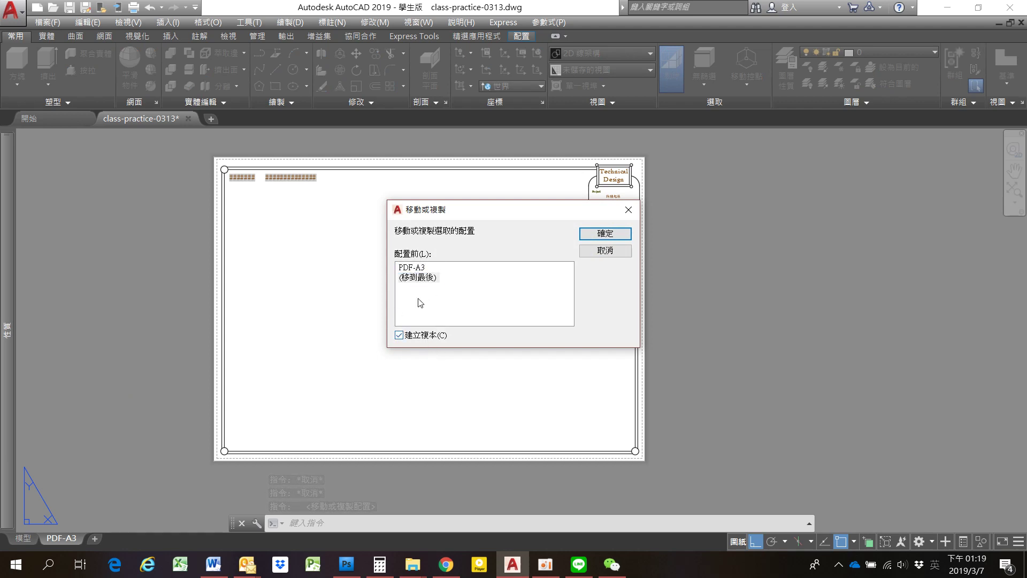
click(420, 336)
click(420, 335)
click(605, 234)
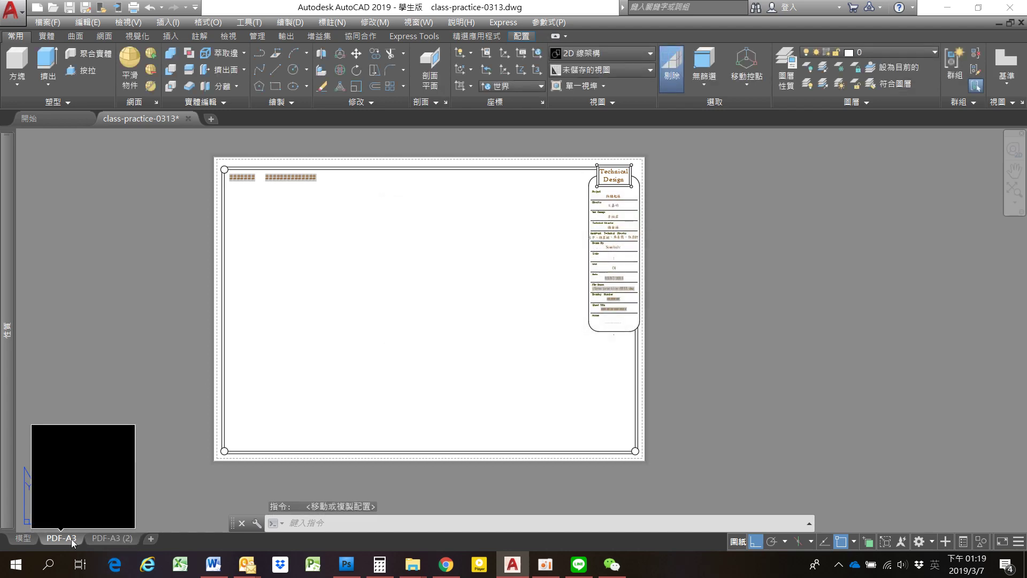
click(107, 538)
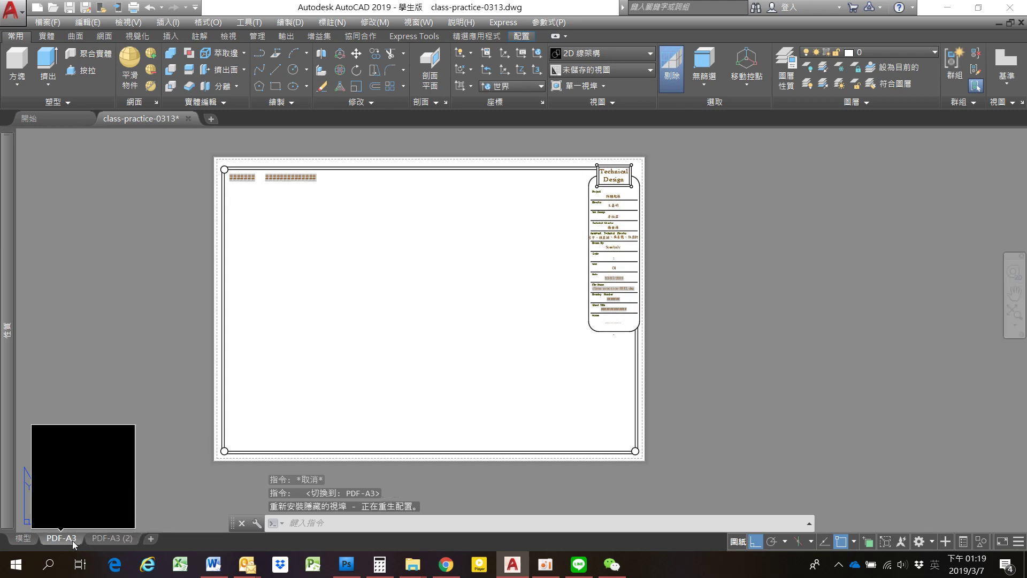
click(72, 540)
click(124, 538)
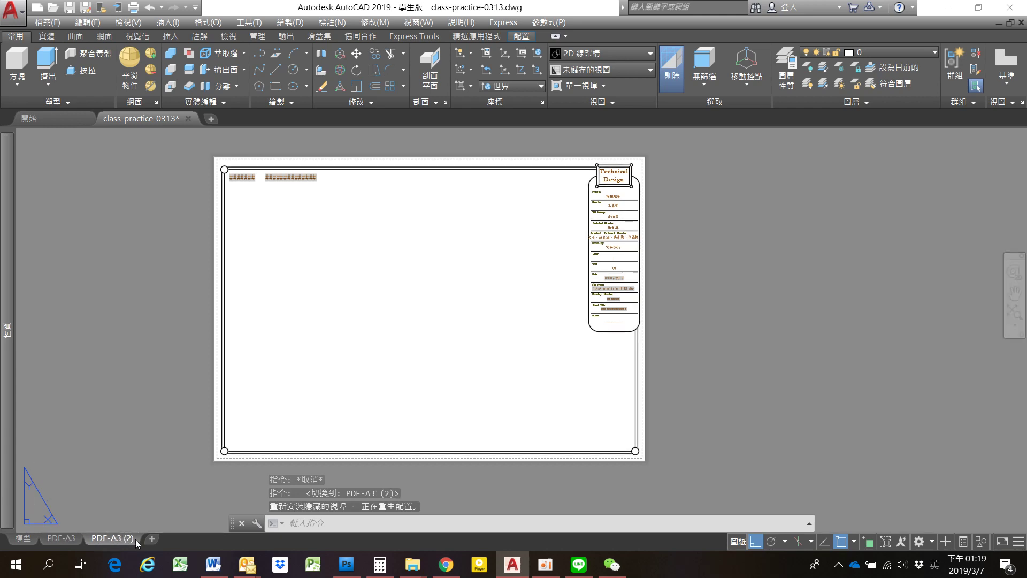
mouse_move(112, 537)
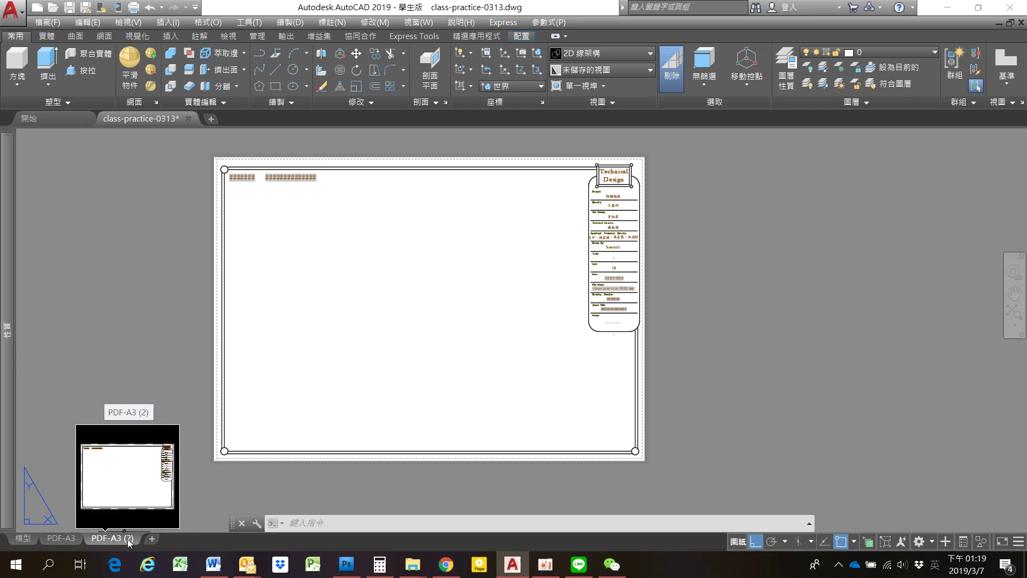
Copy PDF-A3 (2) to the end as PDF-A3 (3), then return to PDF-A3.
right_click(127, 539)
click(181, 397)
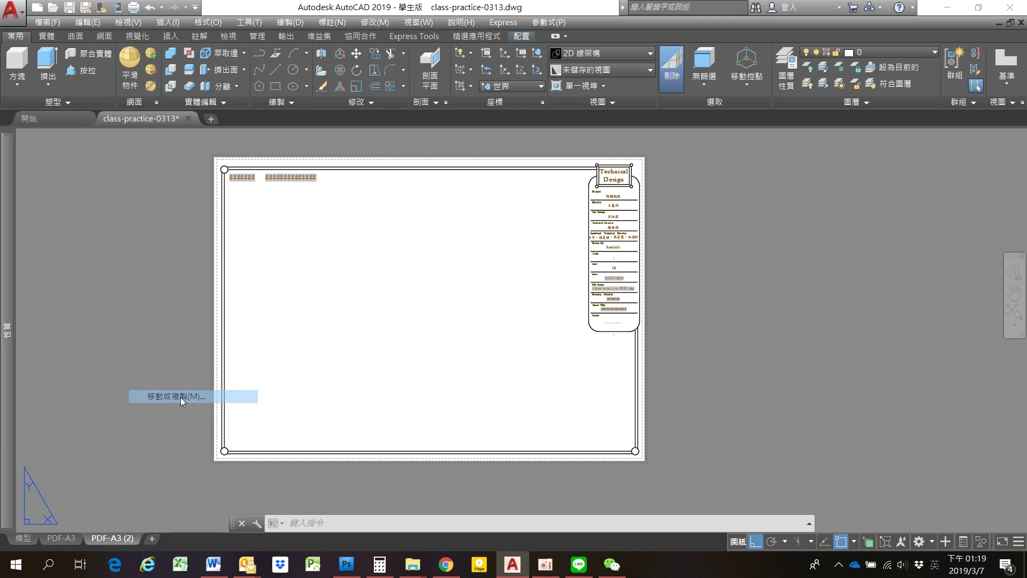
click(417, 290)
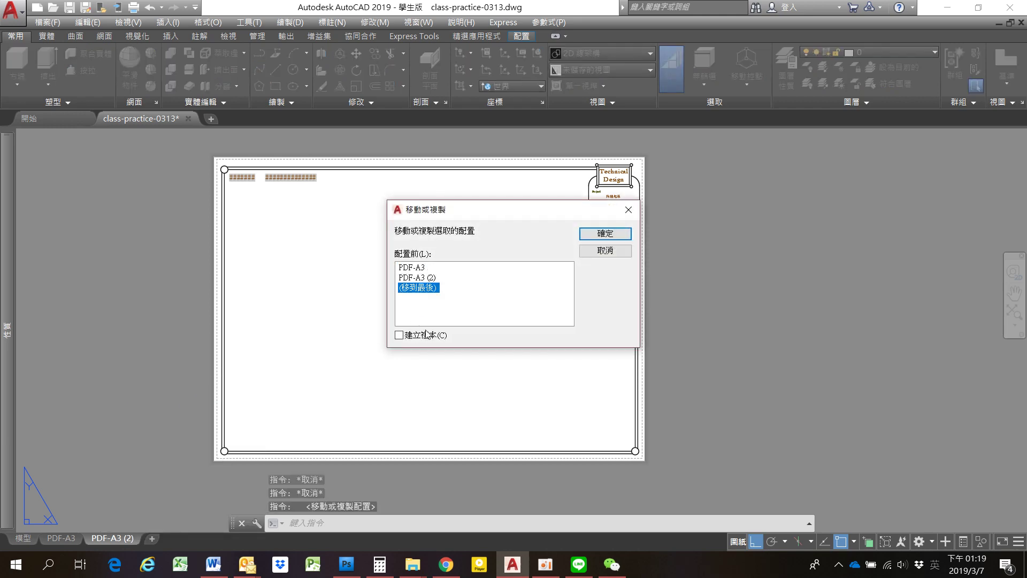
click(427, 334)
click(605, 234)
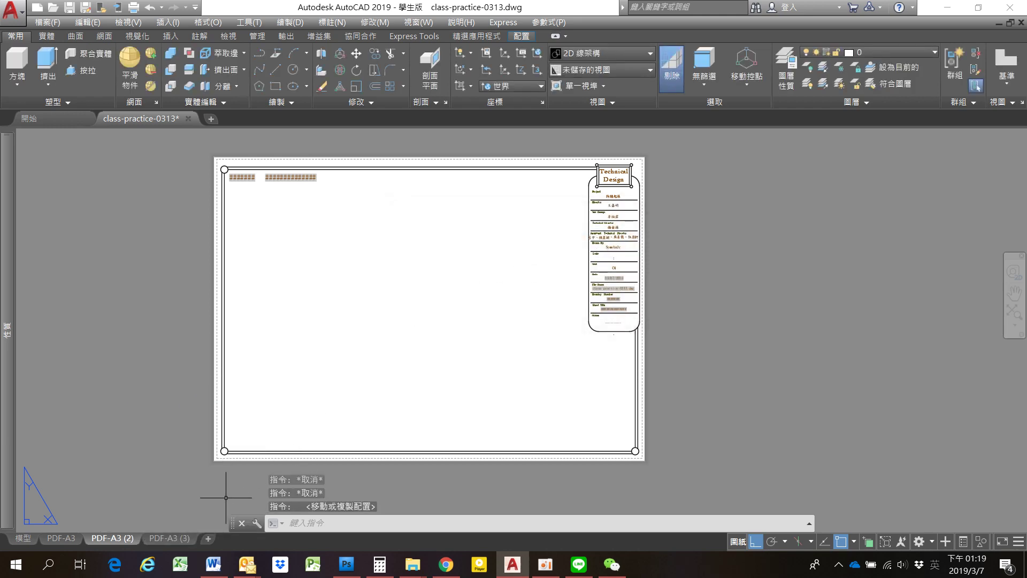
click(169, 539)
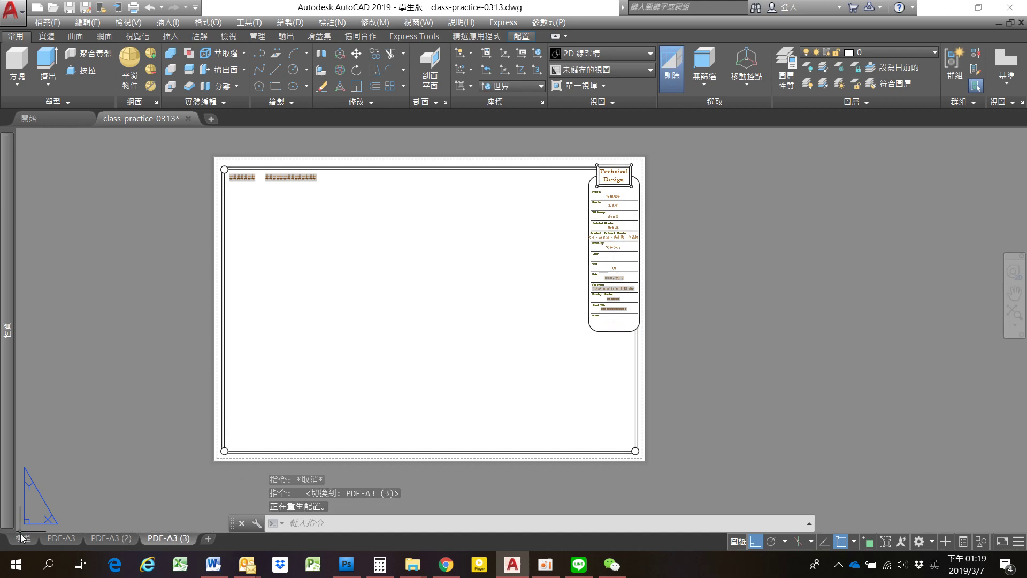
click(63, 539)
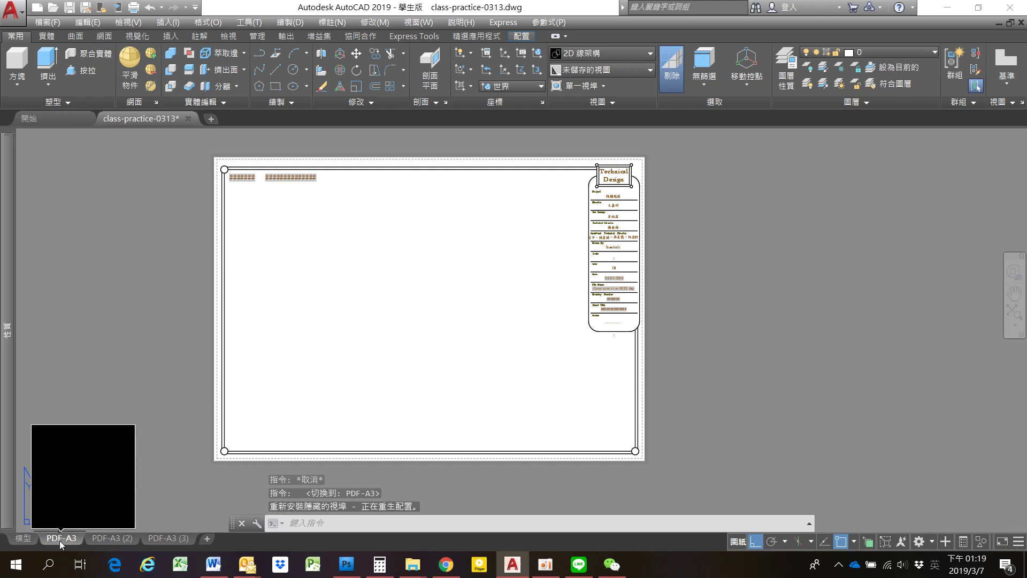
Rename the original PDF-A3 layout tab to 配置練習一 using Chinese input.
right_click(65, 538)
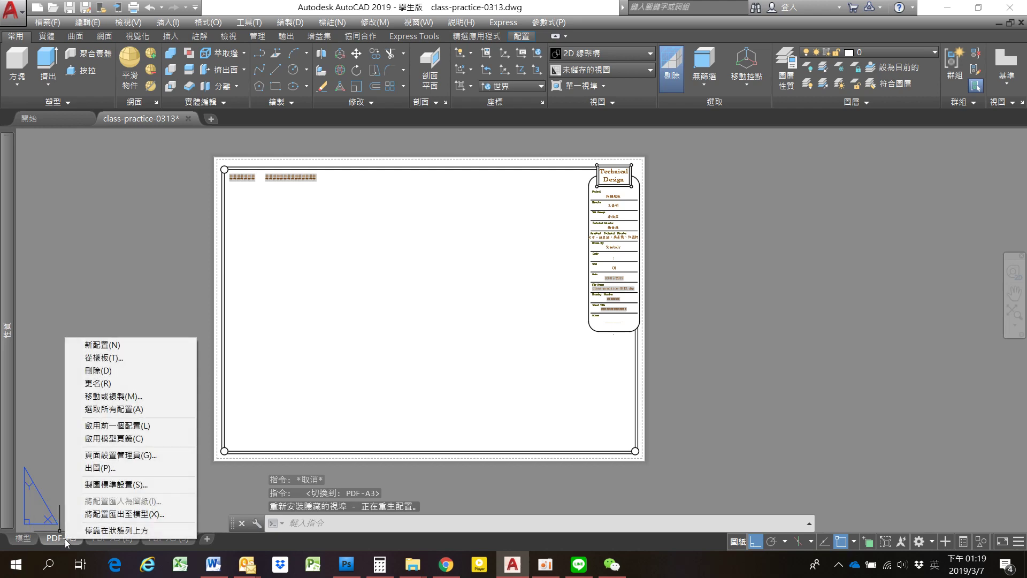
click(103, 384)
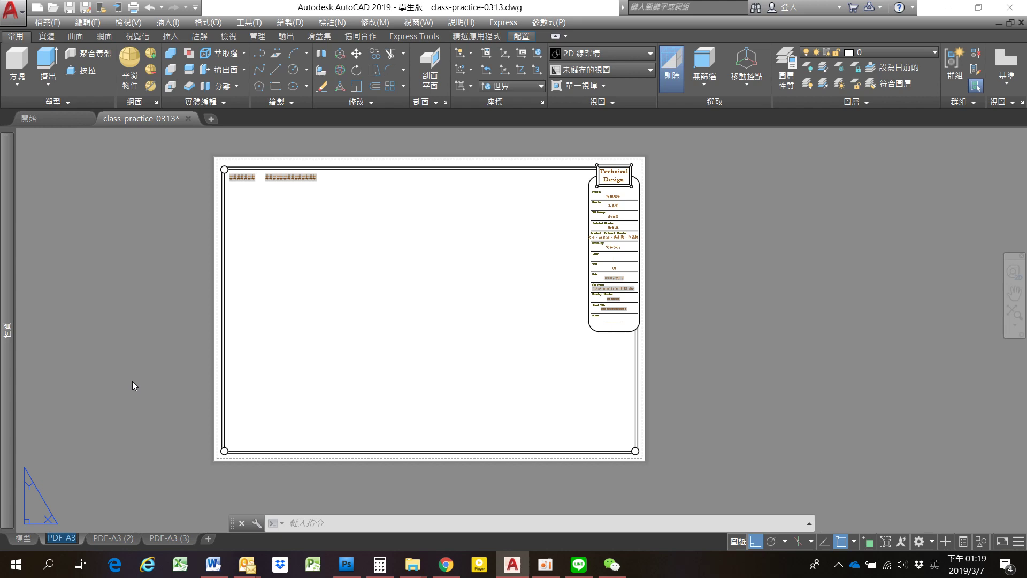
key(shift)
text(配置)
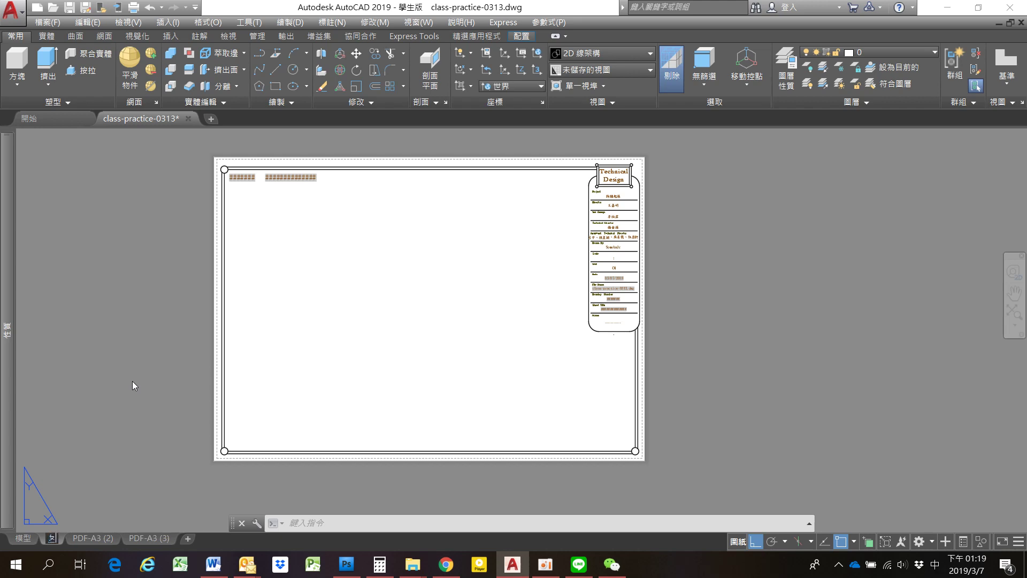
key(Return)
text(練習)
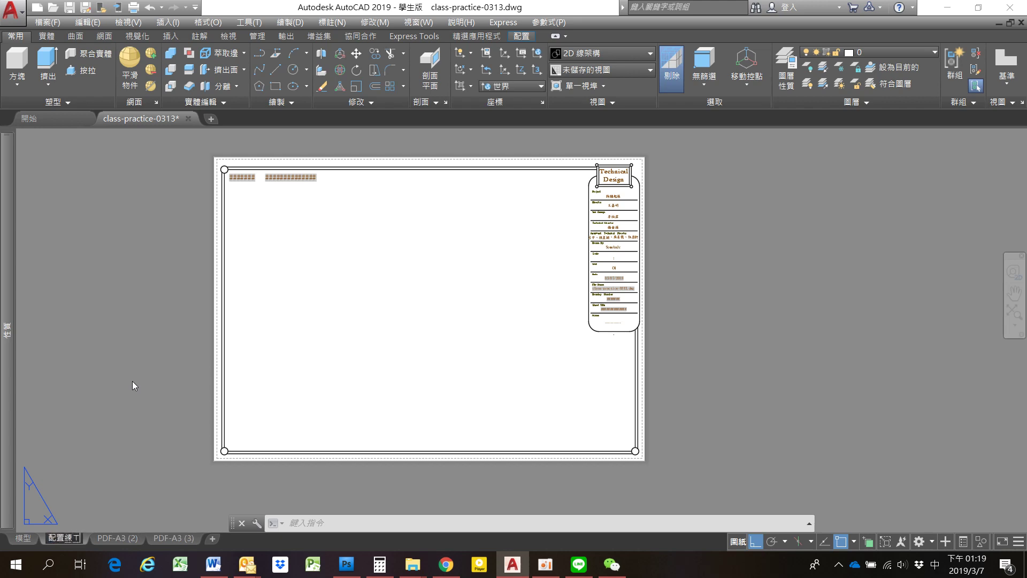
text(一)
key(Return)
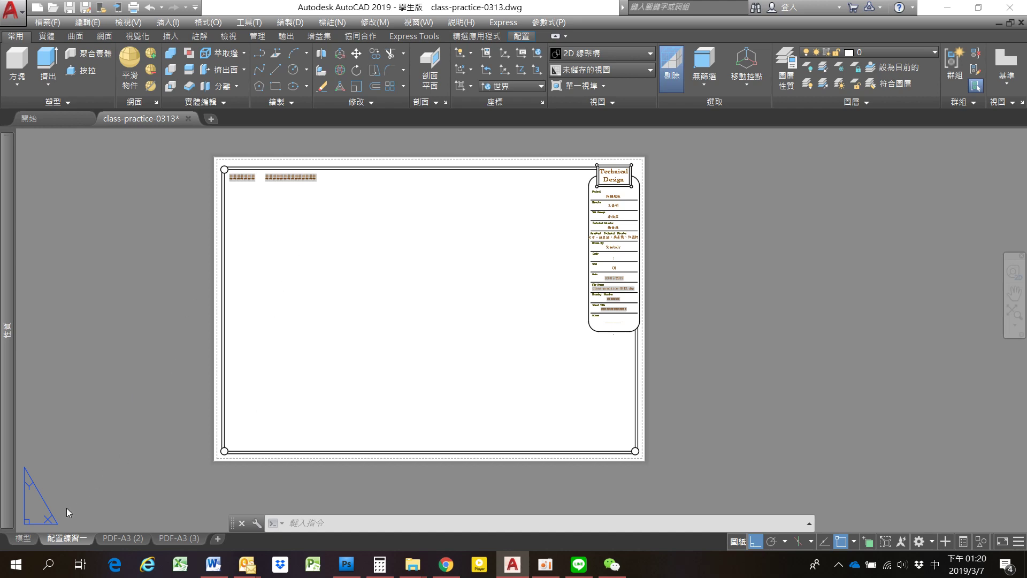
Zoom out in the model viewports, then show the 配置練習一 layout sheet.
click(22, 540)
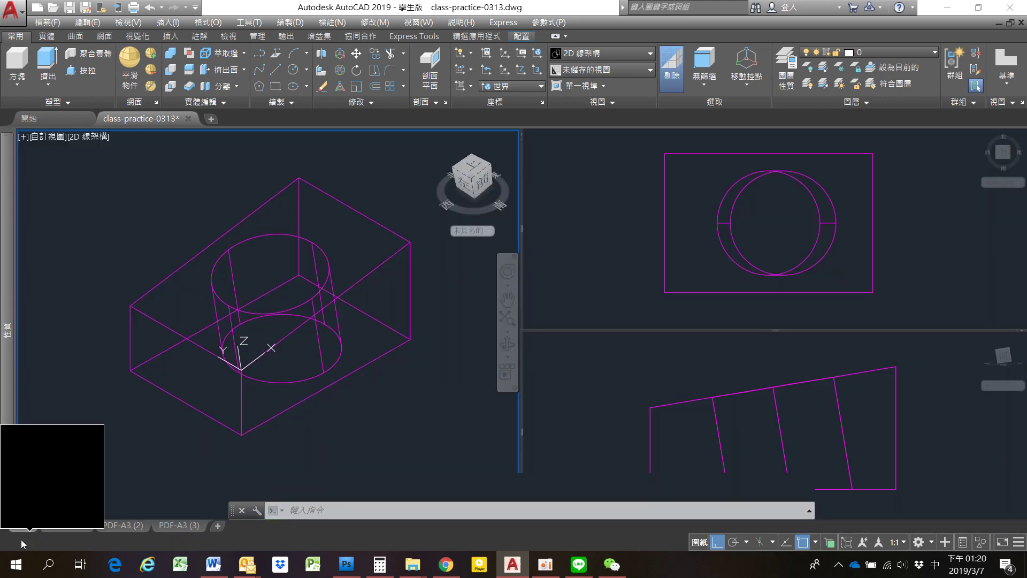
scroll(172, 401, down, 2)
scroll(176, 417, down, 3)
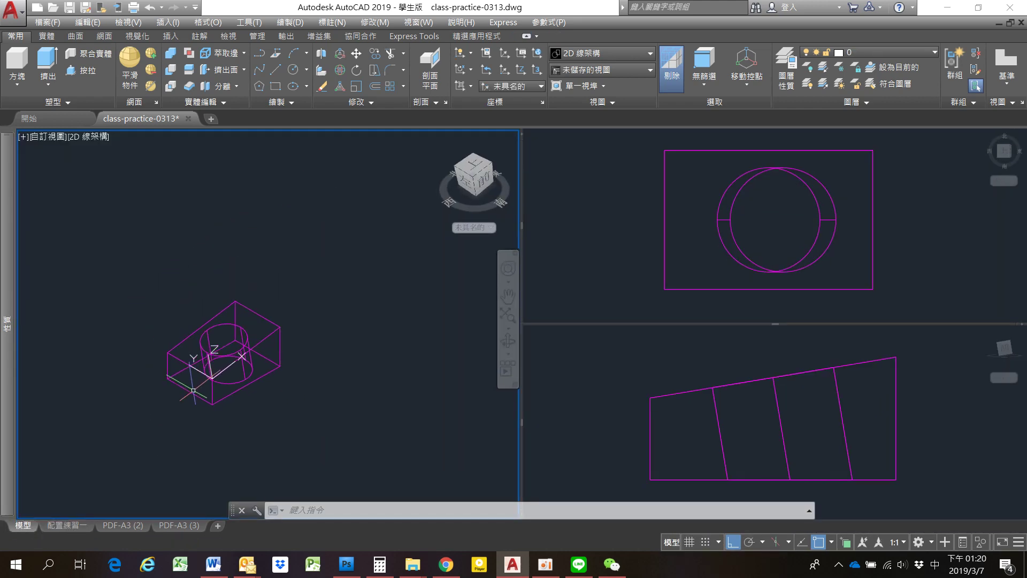
scroll(187, 439, down, 3)
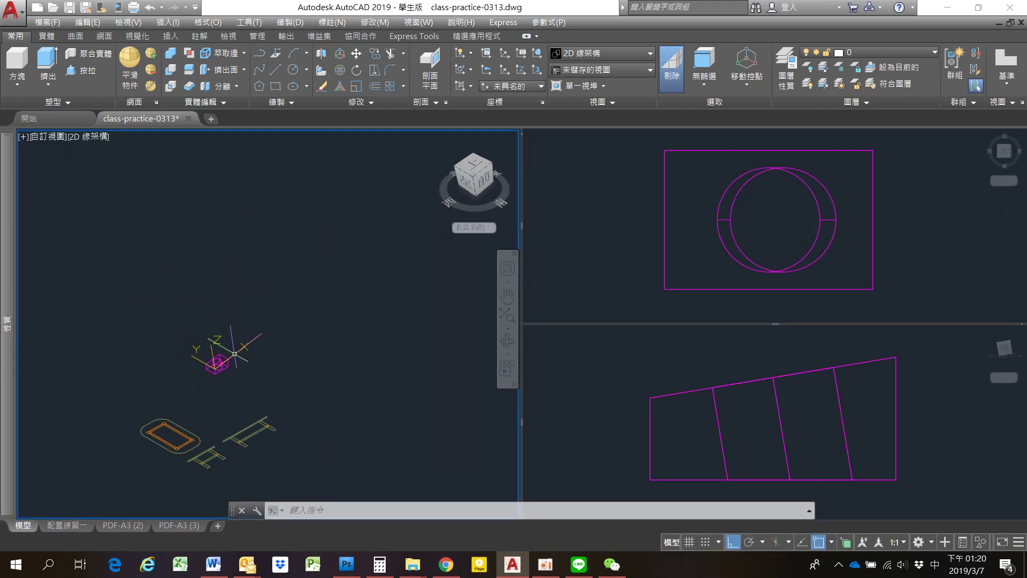
click(65, 525)
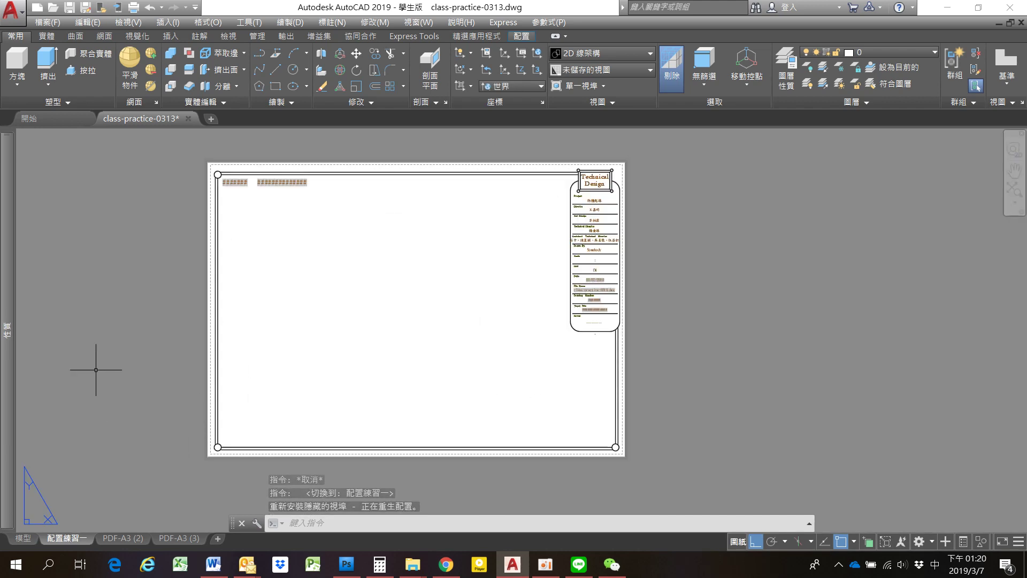
click(23, 538)
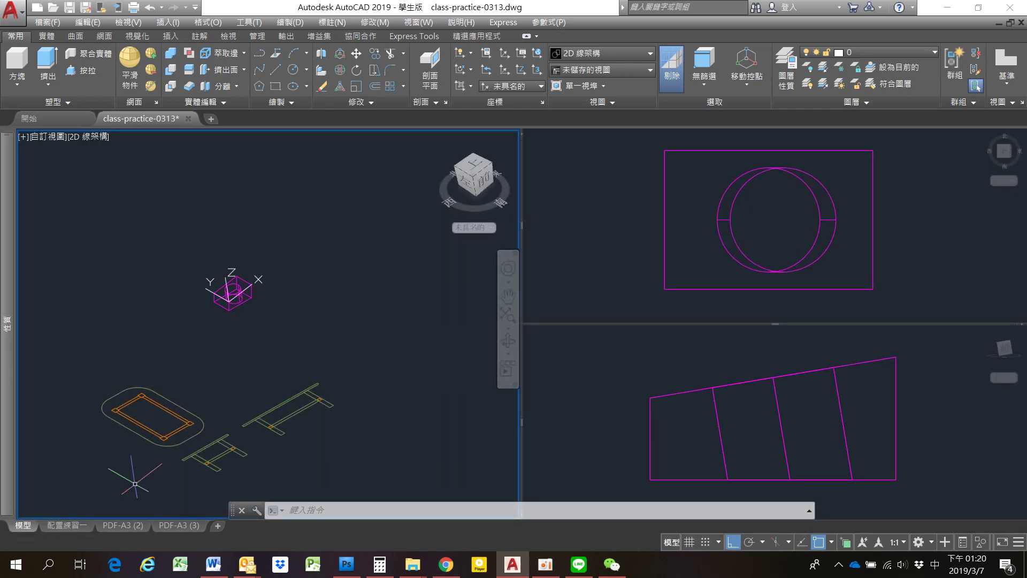
click(73, 524)
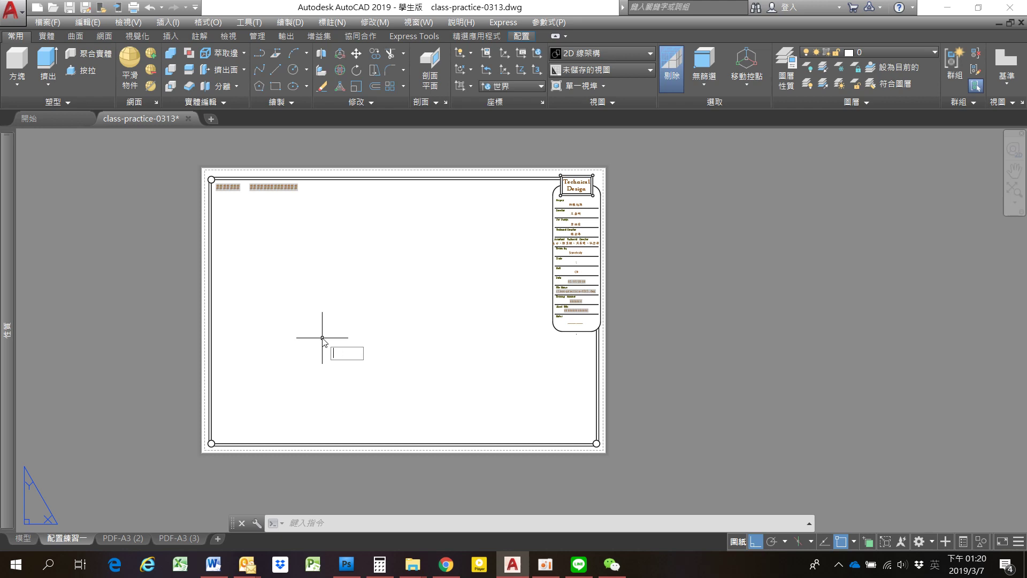
text(mv)
key(Return)
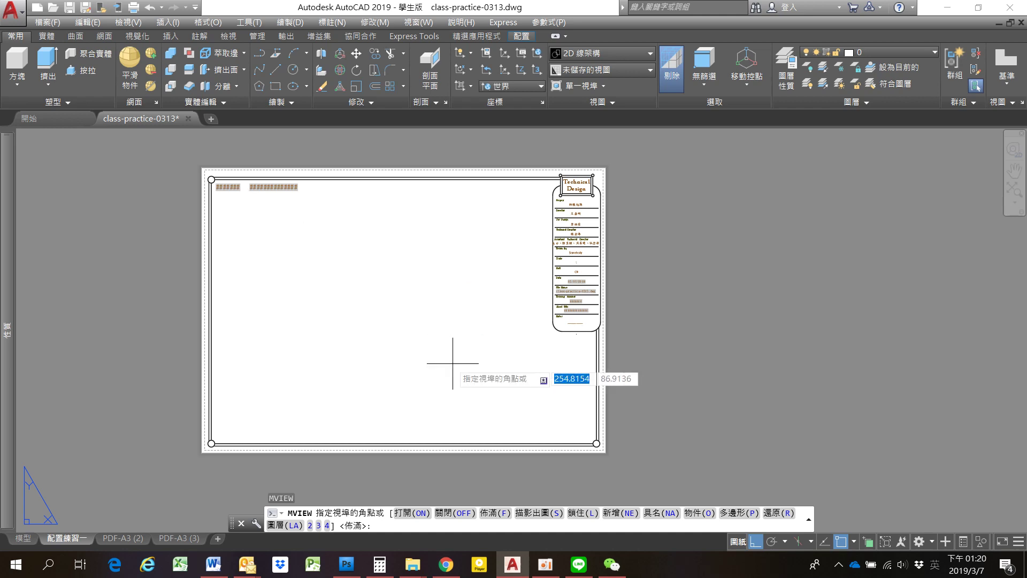
click(237, 214)
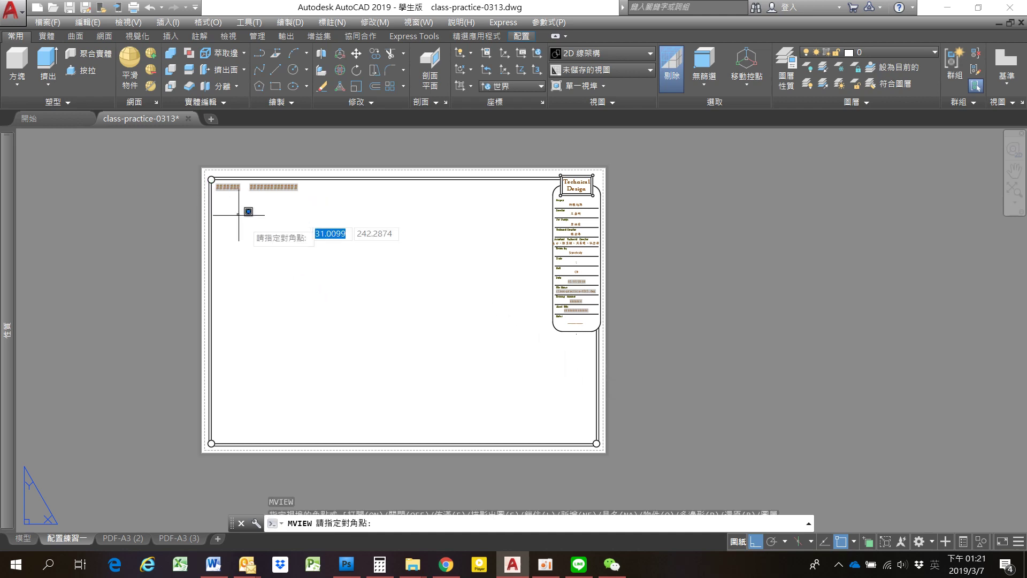
click(461, 351)
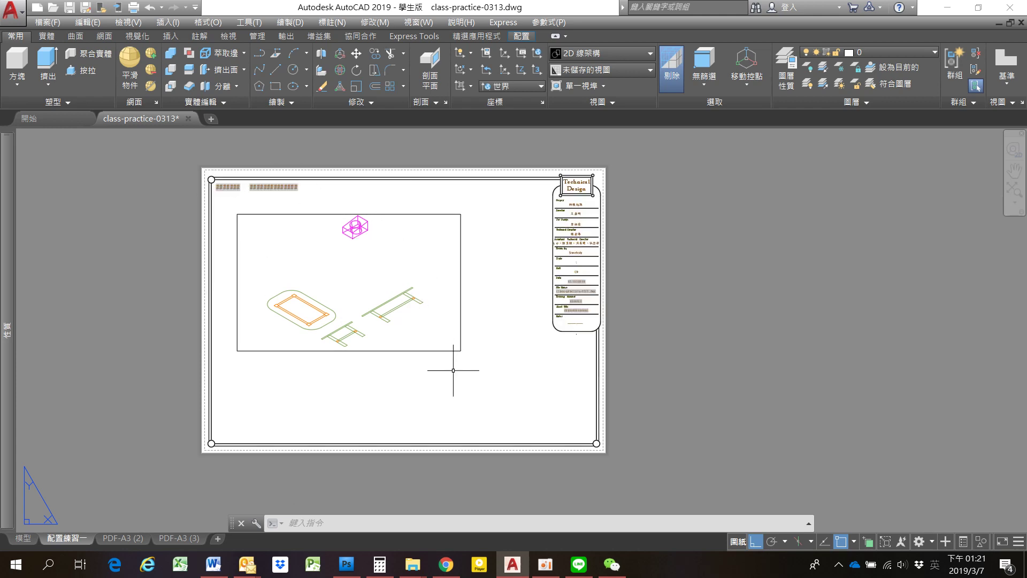
text(mv)
key(Return)
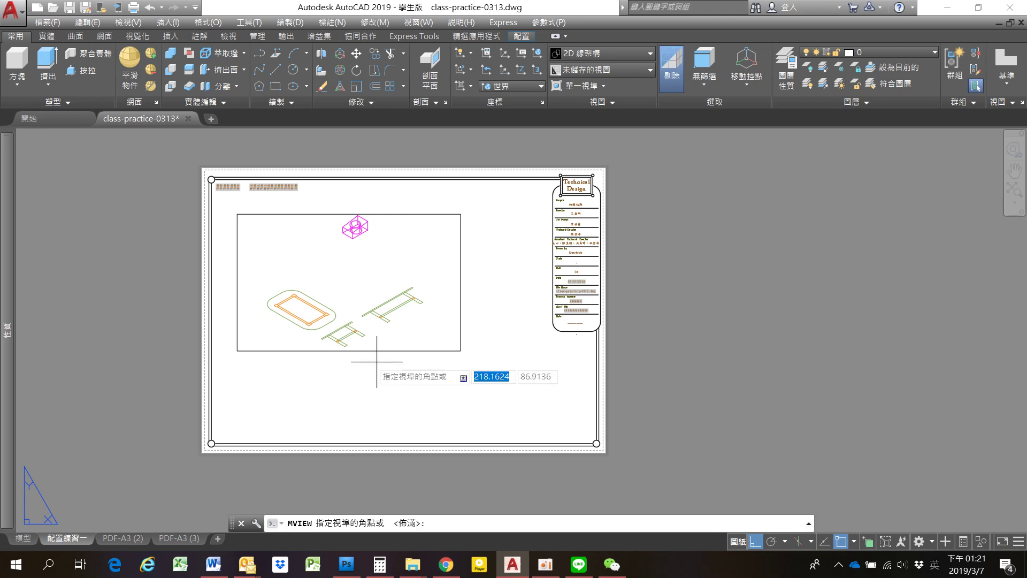
click(270, 368)
click(350, 426)
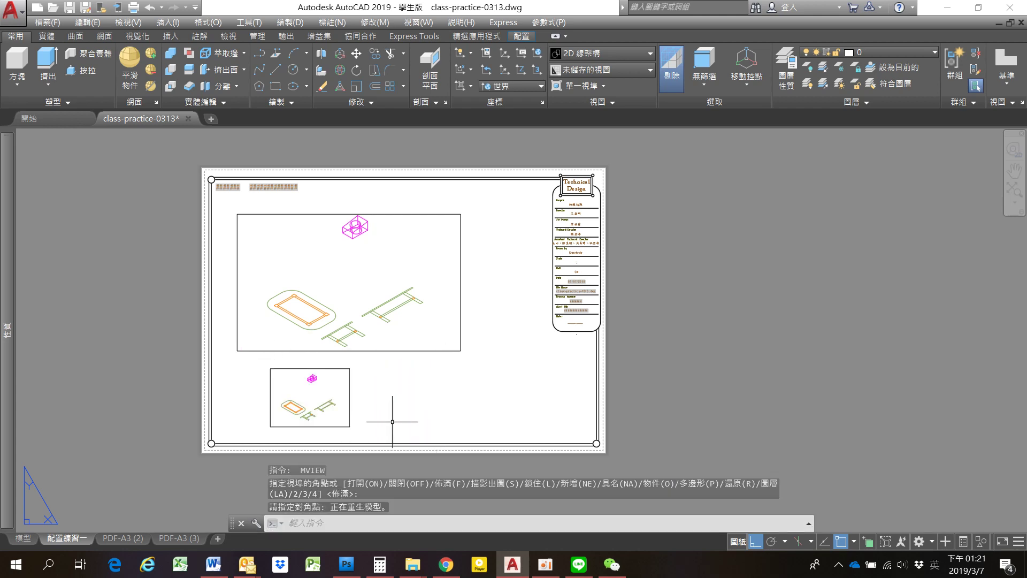
key(Return)
click(386, 253)
click(558, 422)
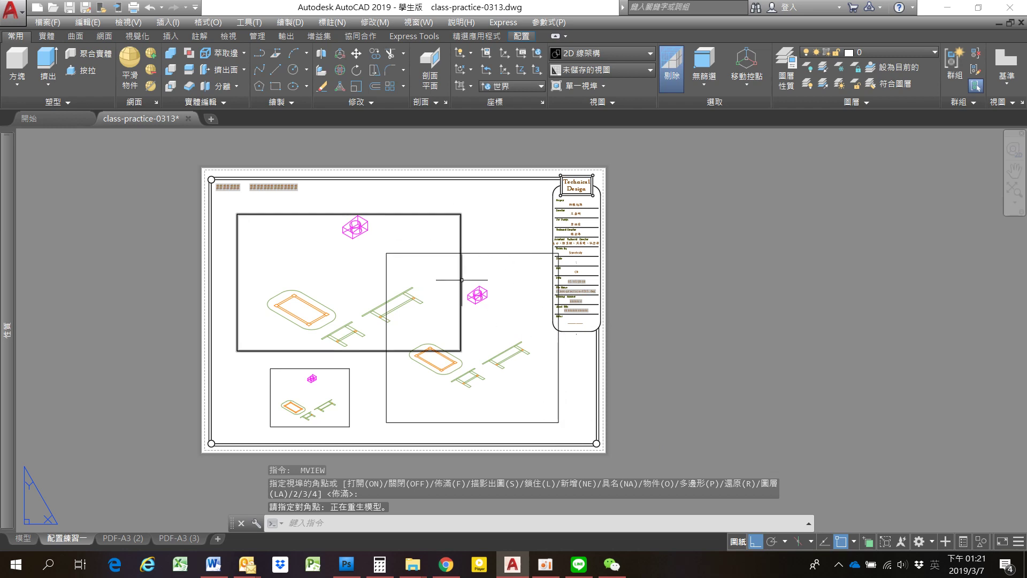
key(Escape)
key(Escape)
click(561, 428)
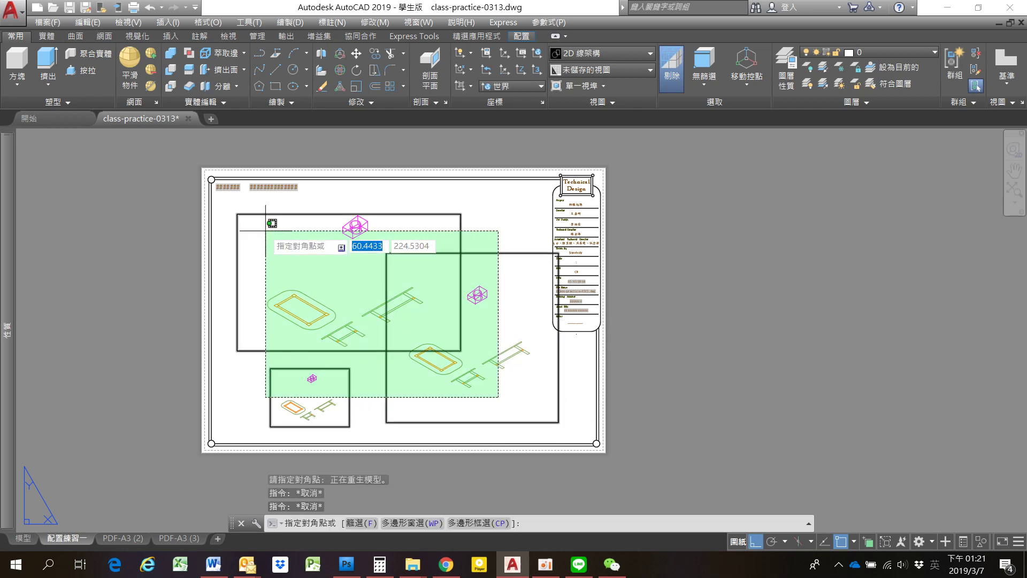
click(236, 206)
text(e)
key(Return)
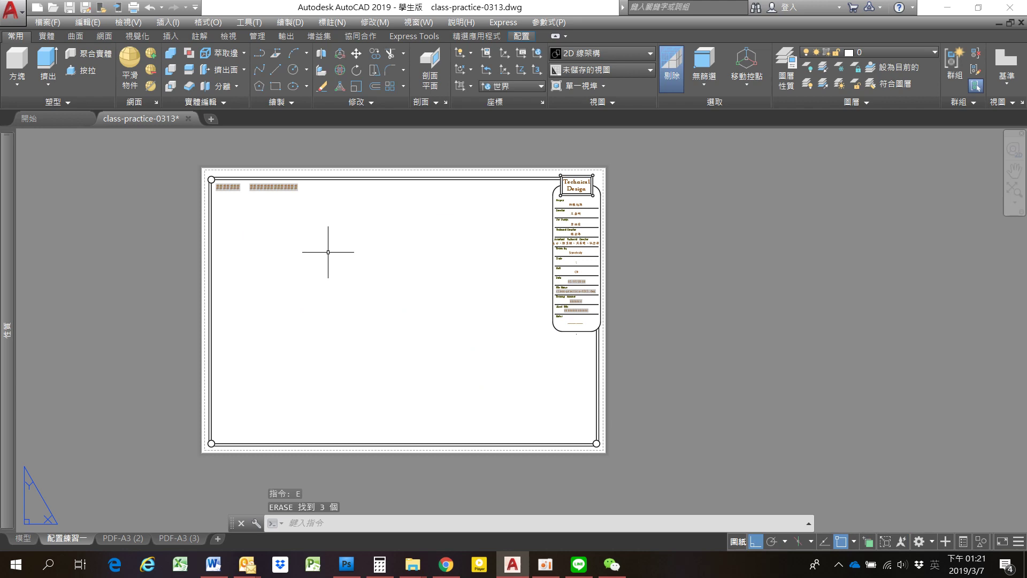
Create four equal viewports with MV option 4 spanning the sheet's drawing area.
text(mv)
key(Return)
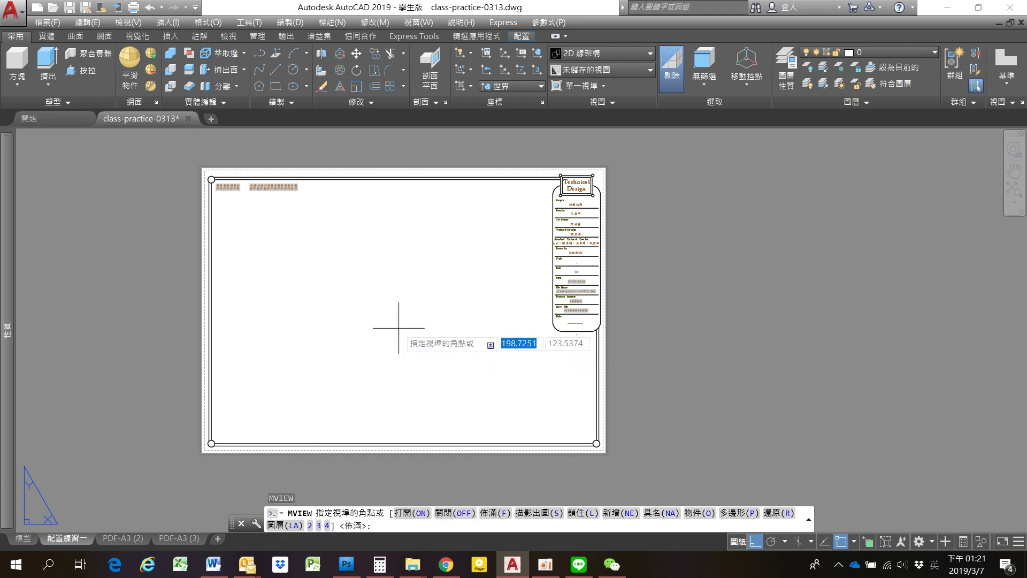
text(4)
key(Return)
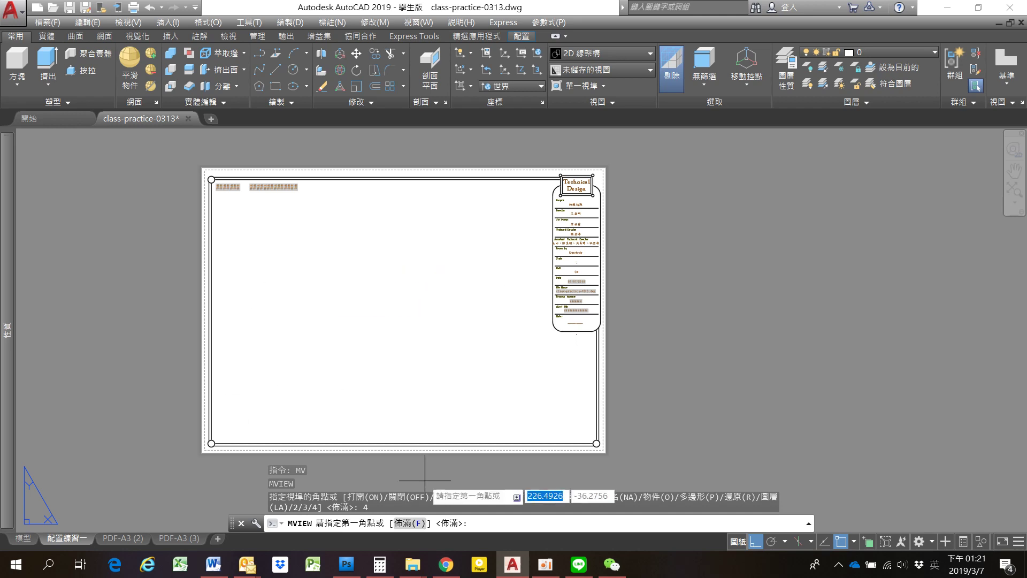
click(221, 198)
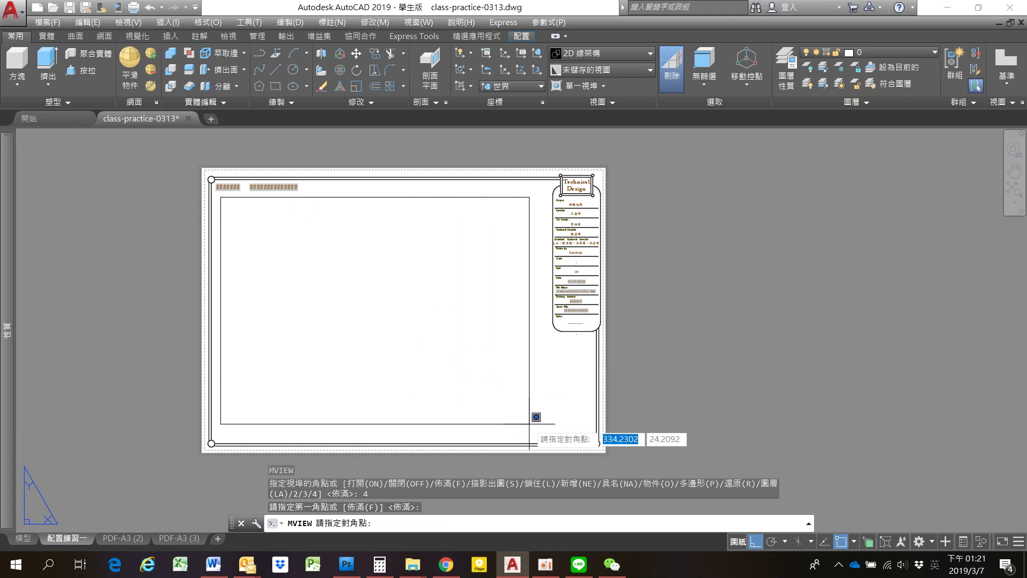
click(546, 437)
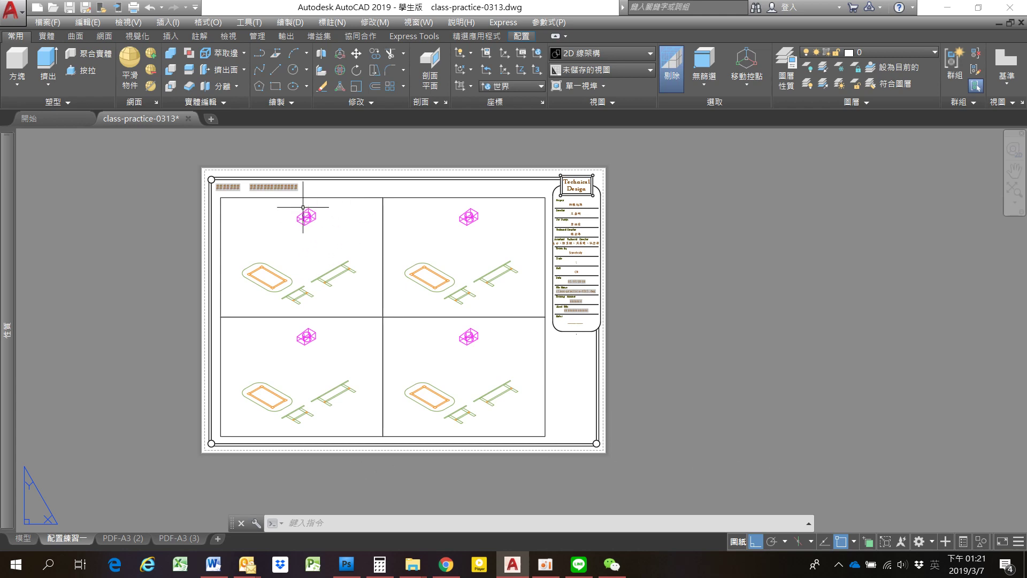
Set the top-left viewport to the Top view and zoom in on the box.
scroll(211, 187, up, 1)
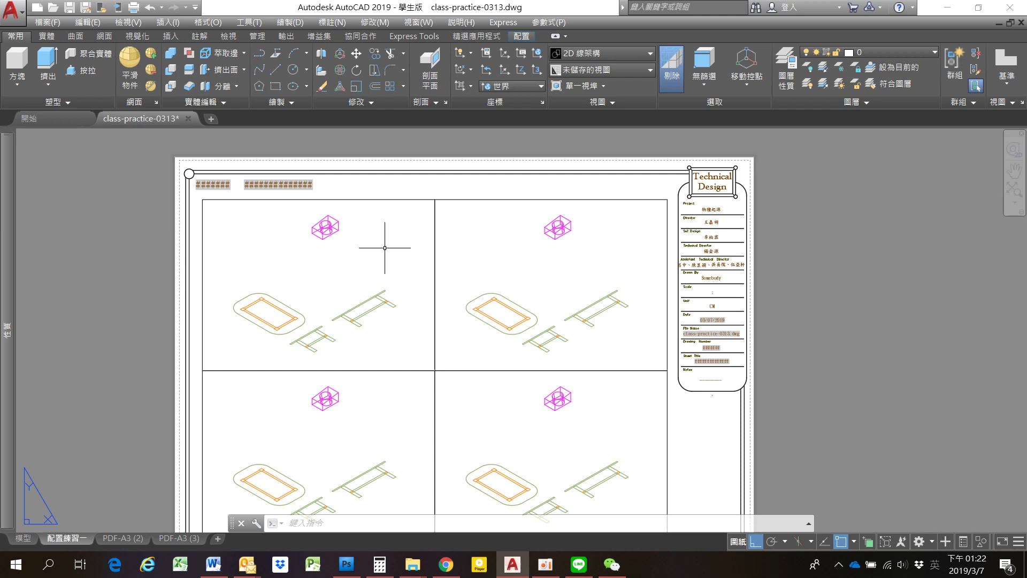
double_click(351, 224)
scroll(326, 220, up, 1)
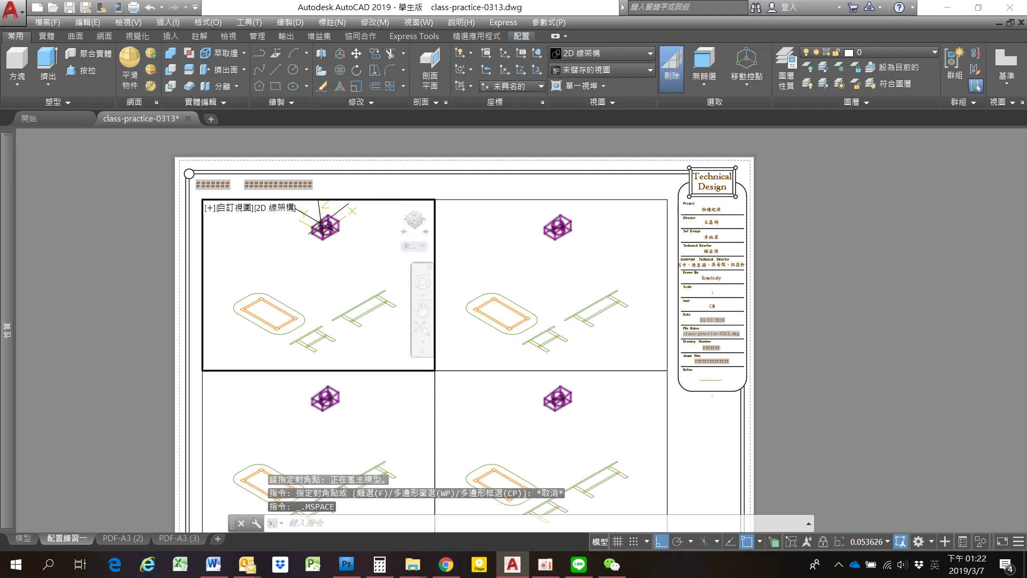
scroll(324, 217, up, 2)
scroll(324, 216, up, 3)
click(241, 209)
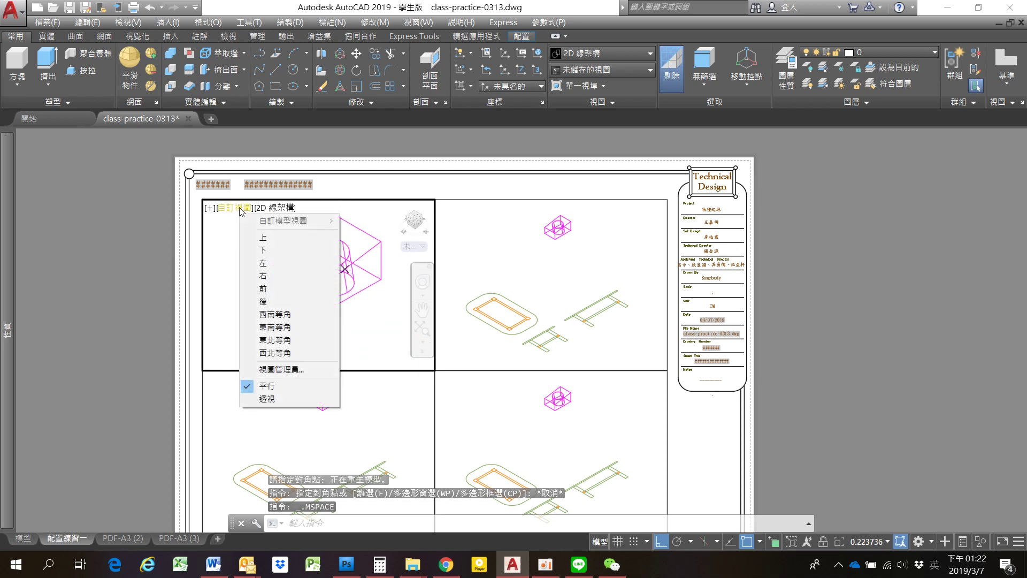
click(265, 239)
scroll(375, 262, up, 1)
scroll(375, 251, up, 3)
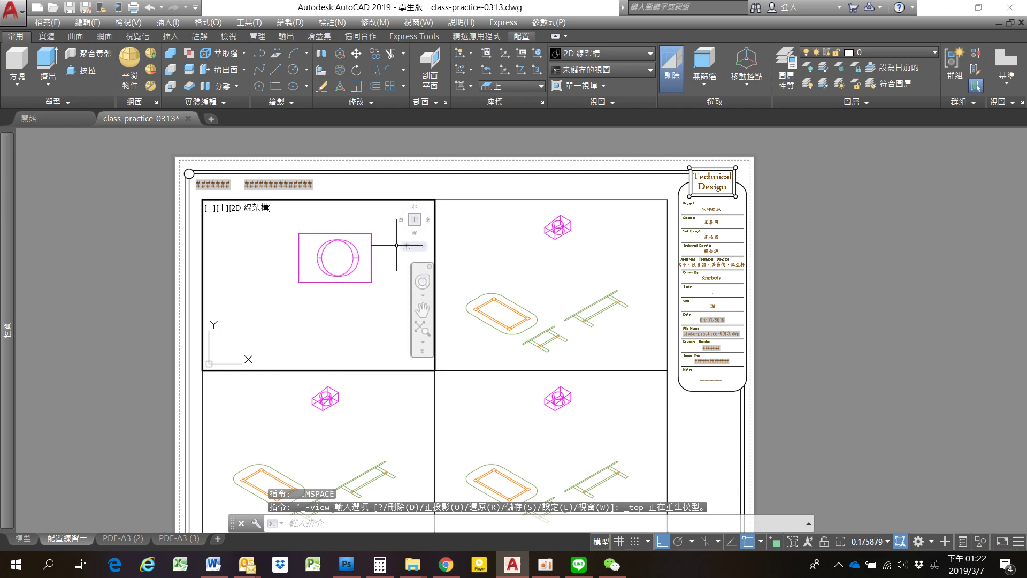
scroll(364, 236, up, 2)
scroll(299, 241, up, 2)
scroll(284, 250, up, 1)
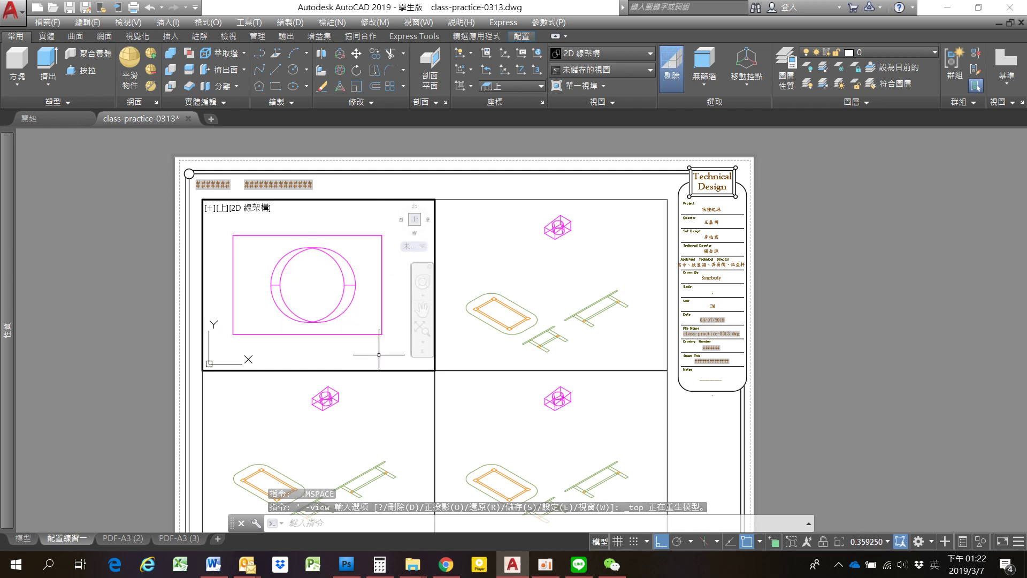
scroll(367, 300, down, 2)
scroll(368, 310, up, 2)
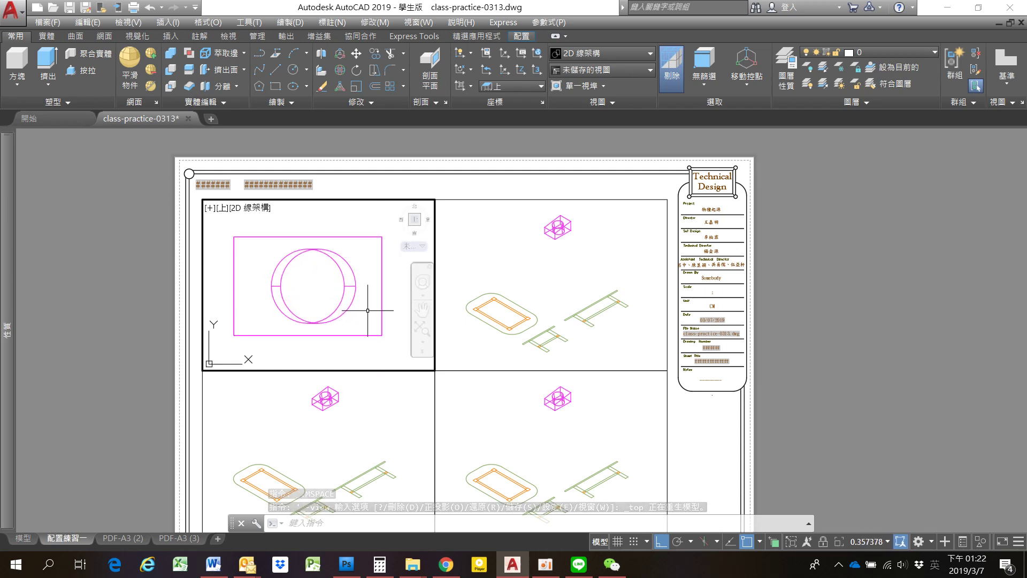
Set the bottom-left viewport to the Front view, zooming and centring the box.
click(300, 402)
scroll(245, 400, down, 2)
scroll(289, 409, up, 2)
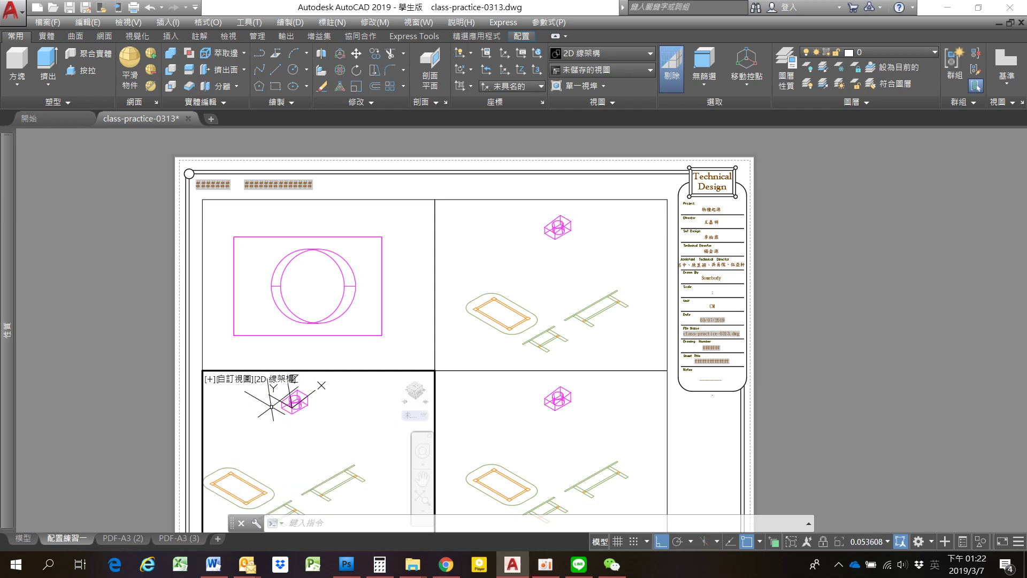
click(232, 380)
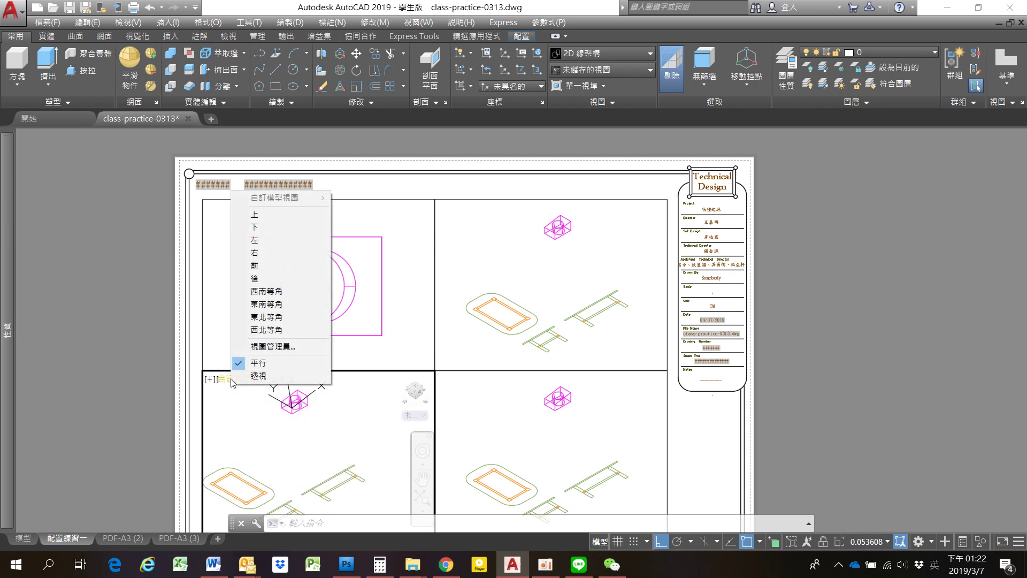
click(257, 267)
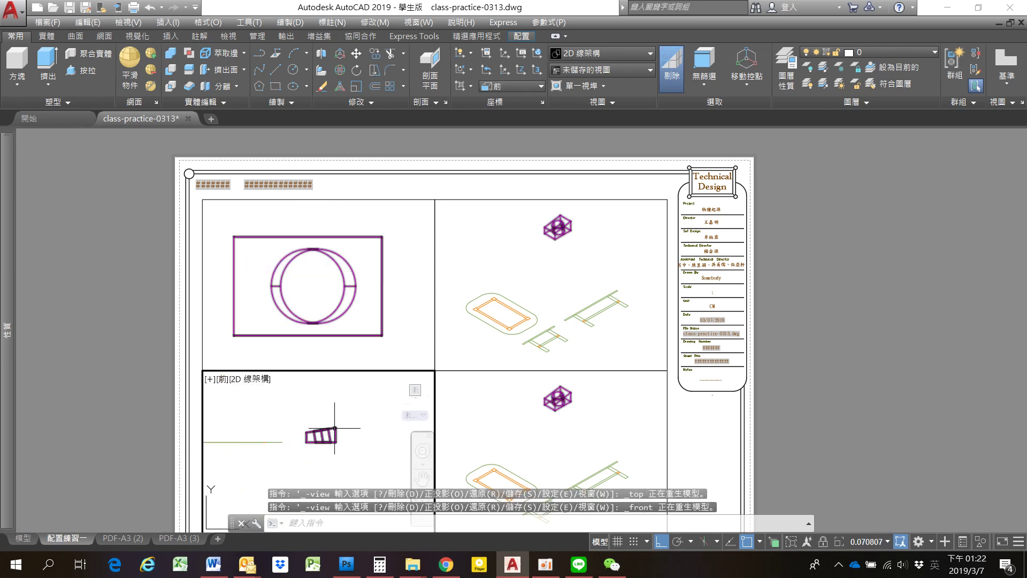
scroll(323, 432, up, 1)
scroll(326, 430, up, 1)
scroll(329, 428, up, 1)
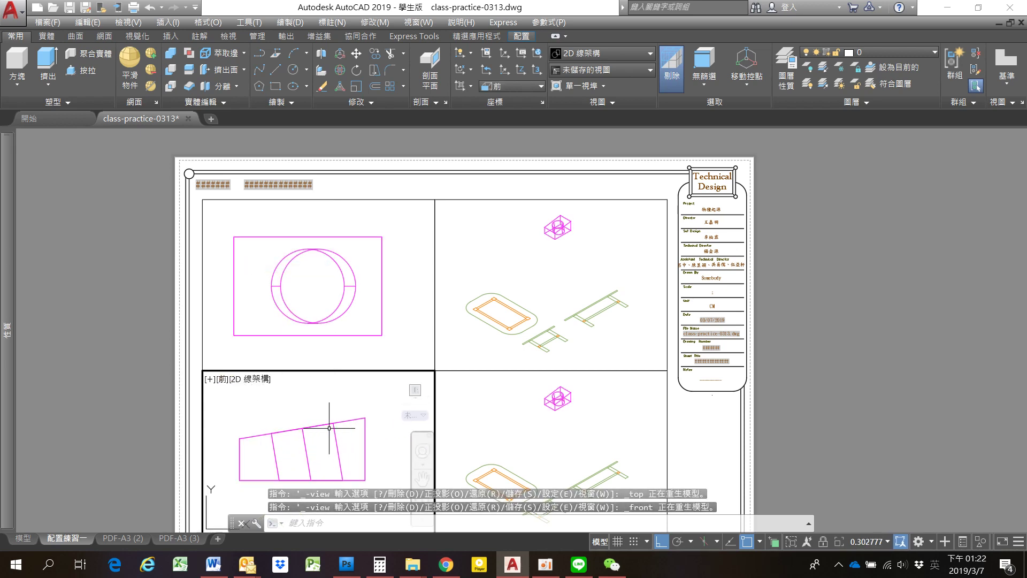
scroll(328, 425, down, 1)
scroll(265, 415, down, 1)
scroll(230, 396, down, 1)
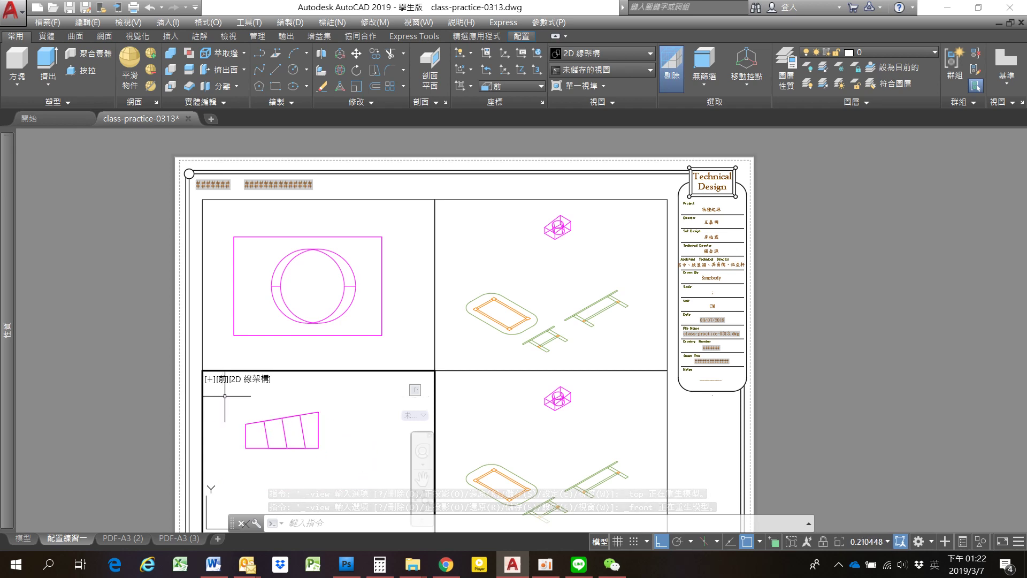
scroll(268, 465, up, 1)
scroll(283, 449, up, 1)
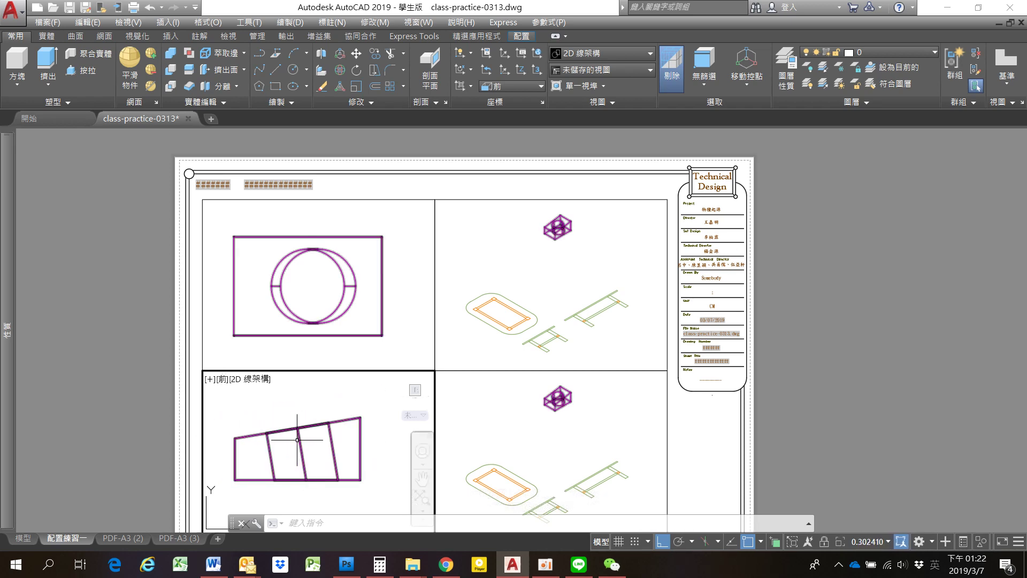
scroll(297, 440, up, 1)
middle_drag(297, 440, 307, 441)
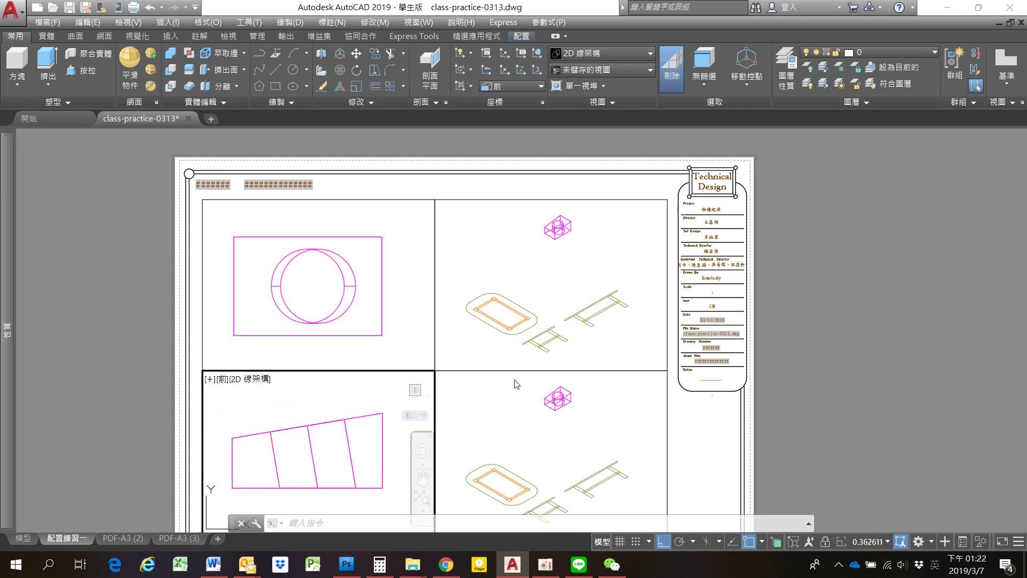
Set the bottom-right viewport to the Right (右) view, and zoom the isometric viewport.
click(558, 441)
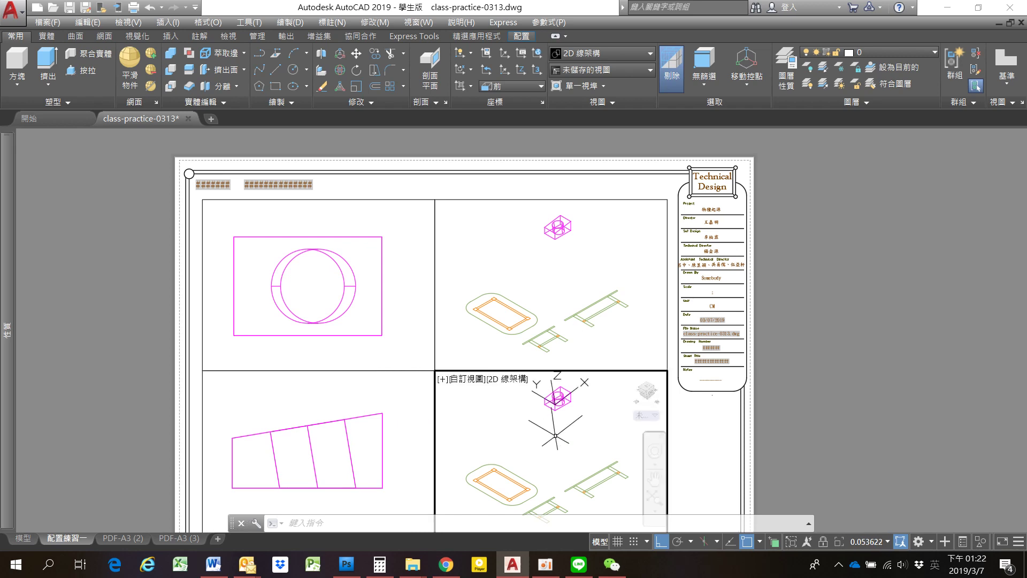
click(456, 380)
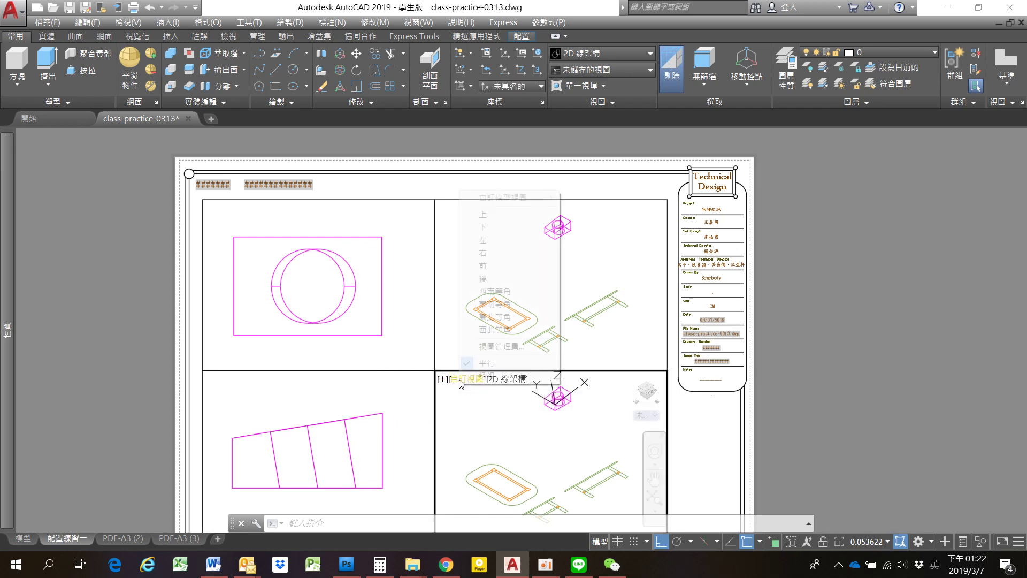
click(483, 252)
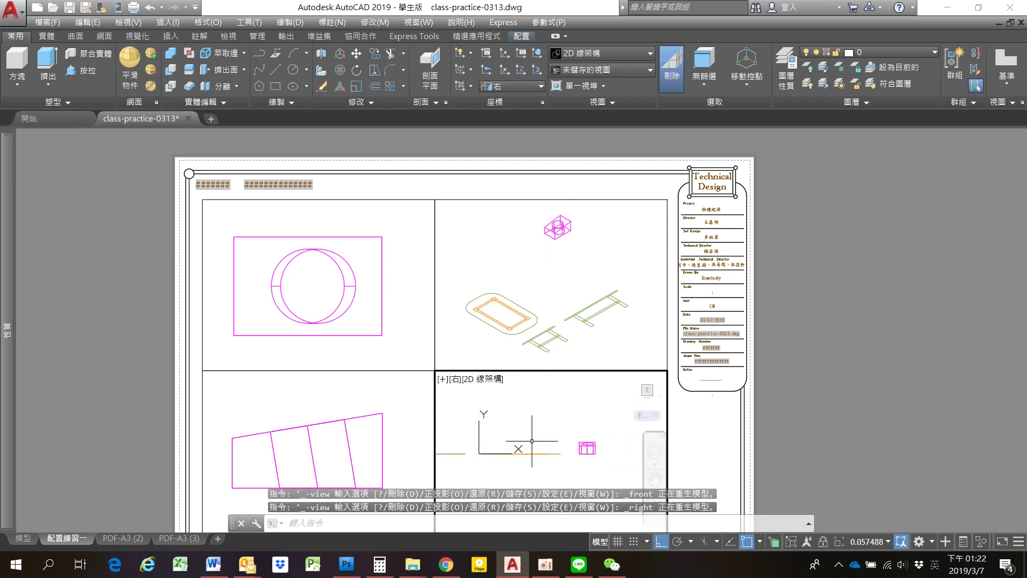
scroll(568, 438, up, 2)
scroll(579, 437, up, 2)
scroll(578, 438, up, 1)
scroll(578, 437, up, 1)
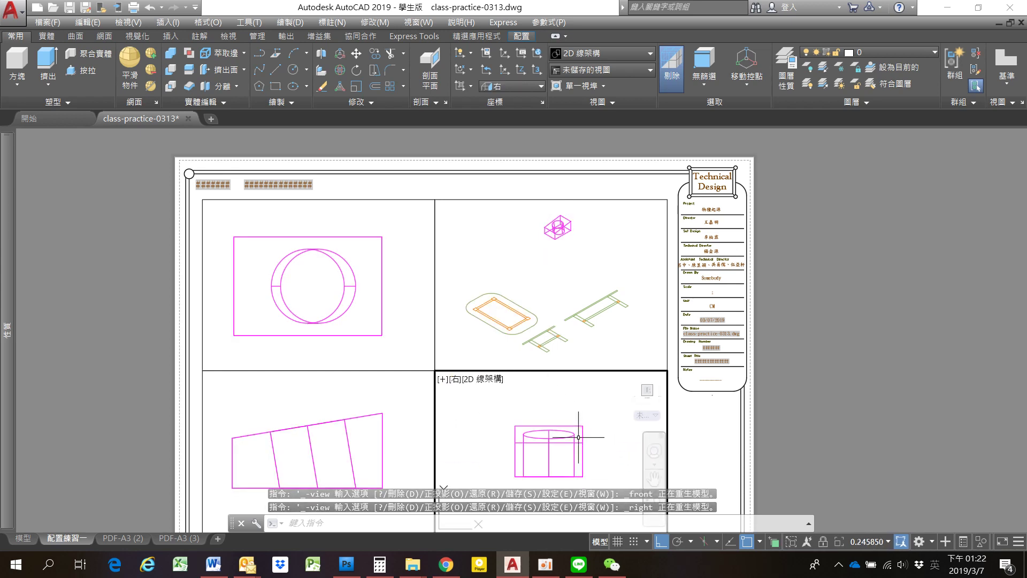
scroll(578, 438, up, 1)
click(533, 273)
scroll(534, 273, up, 1)
scroll(533, 274, up, 2)
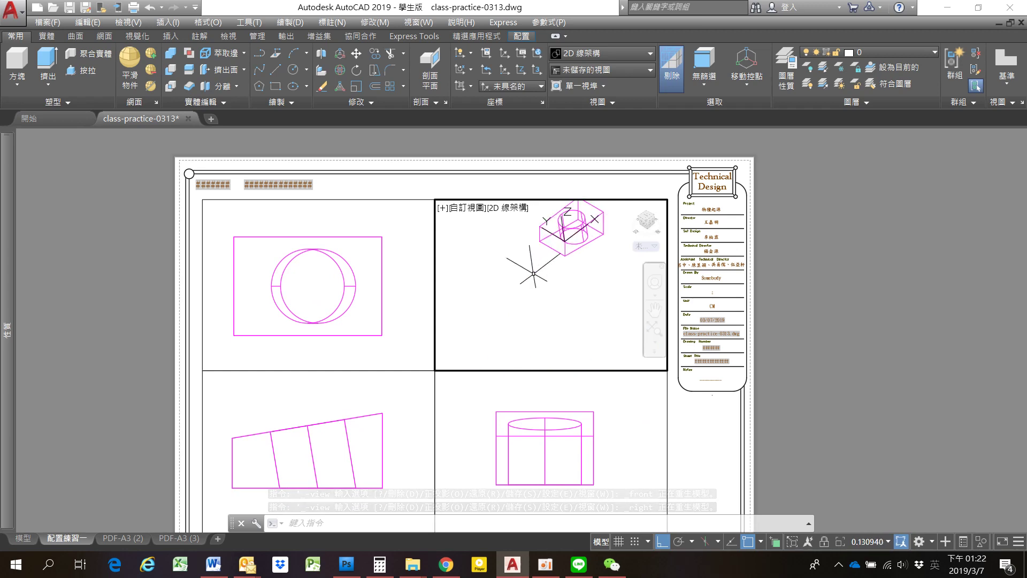
scroll(541, 230, up, 2)
scroll(540, 230, up, 1)
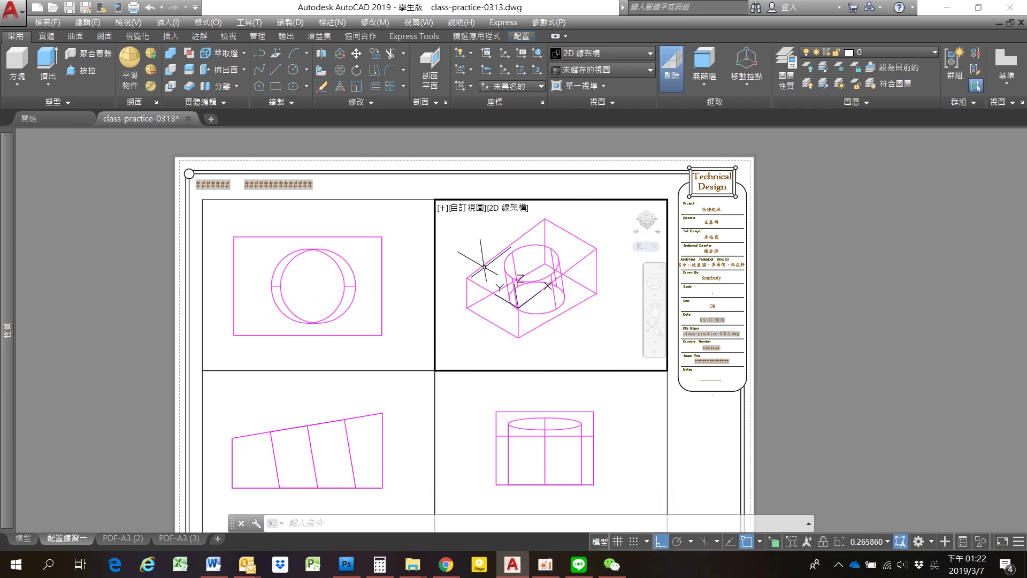
scroll(485, 266, down, 1)
scroll(485, 266, down, 1)
Select all four viewports and give them a 1/10 custom scale.
double_click(808, 309)
scroll(795, 221, down, 3)
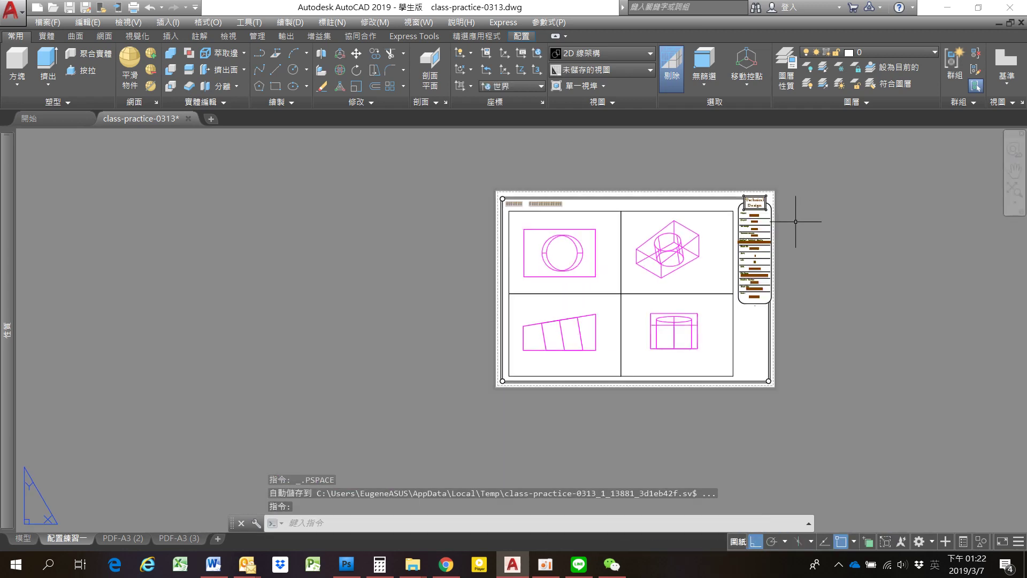
scroll(767, 289, up, 2)
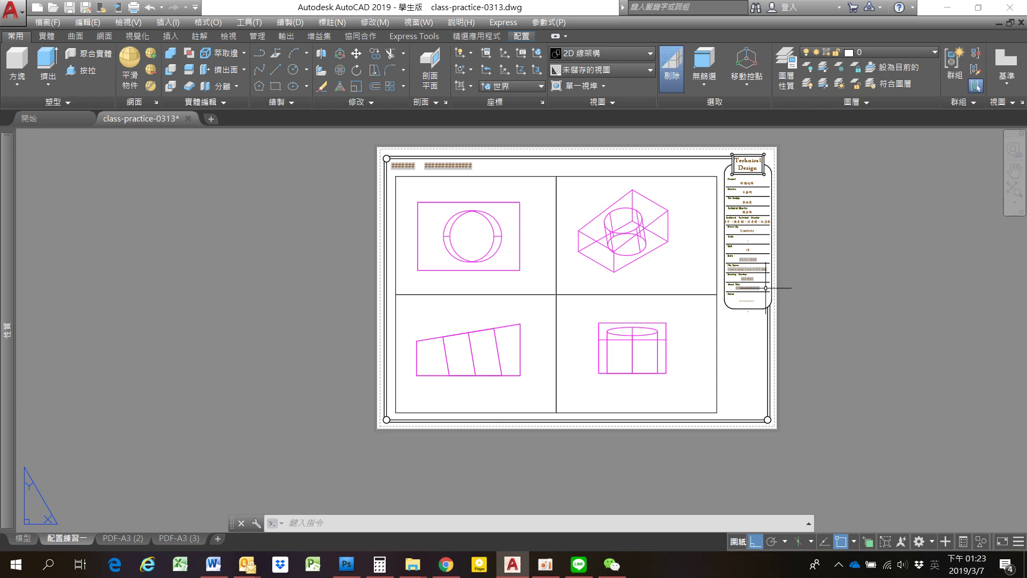
click(662, 322)
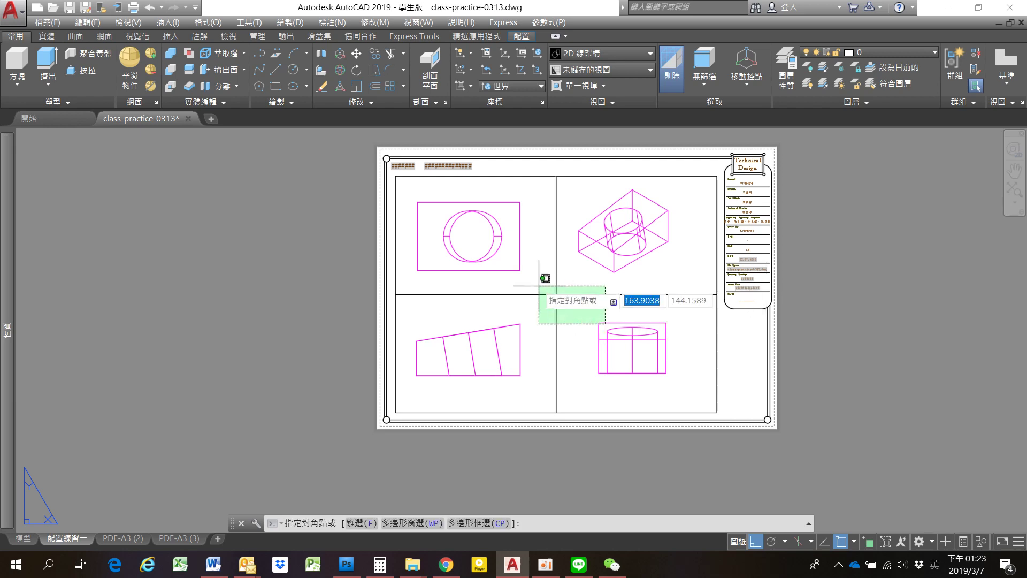
click(528, 274)
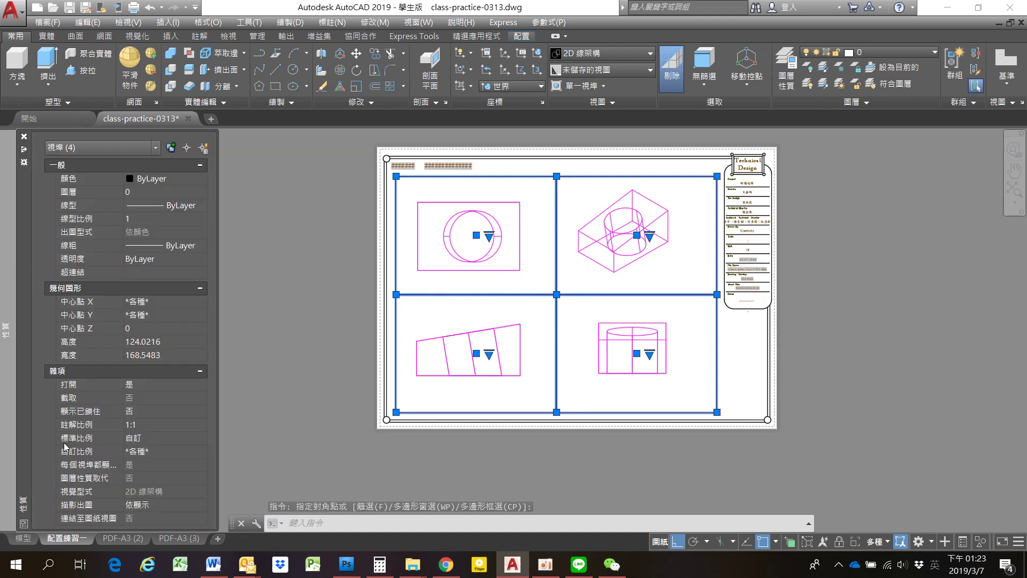
click(172, 452)
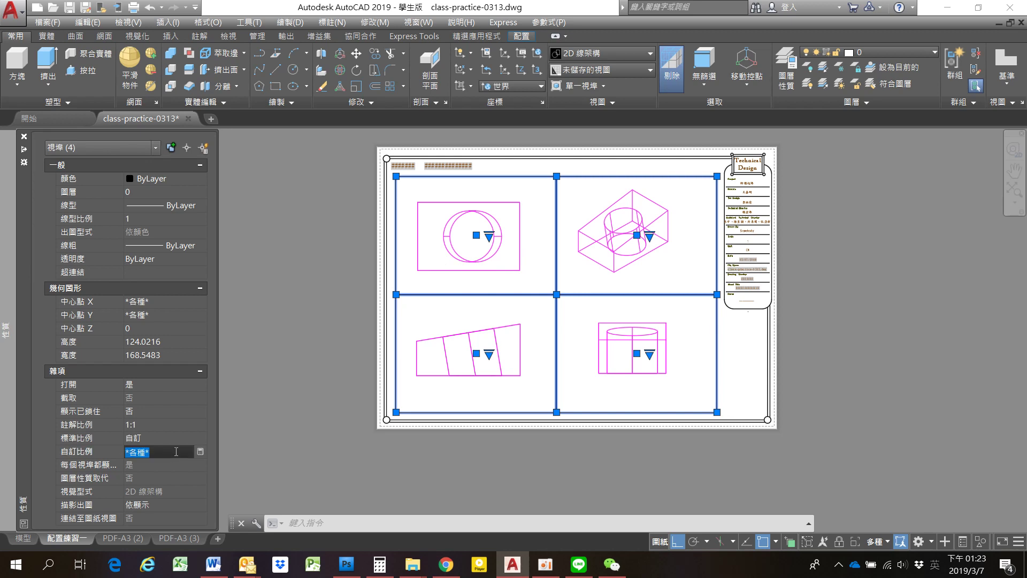
text(1)
text(/10)
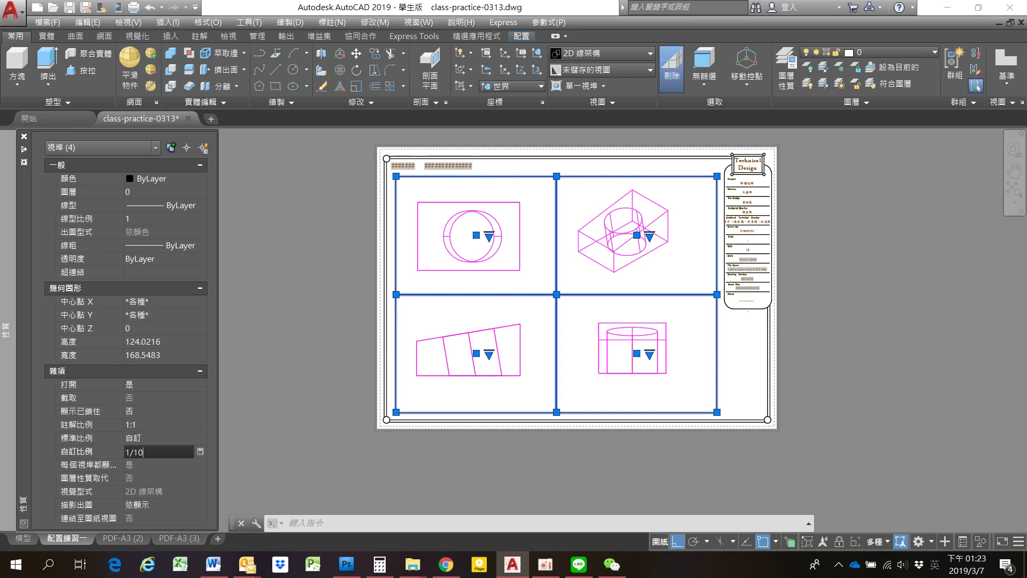
key(Return)
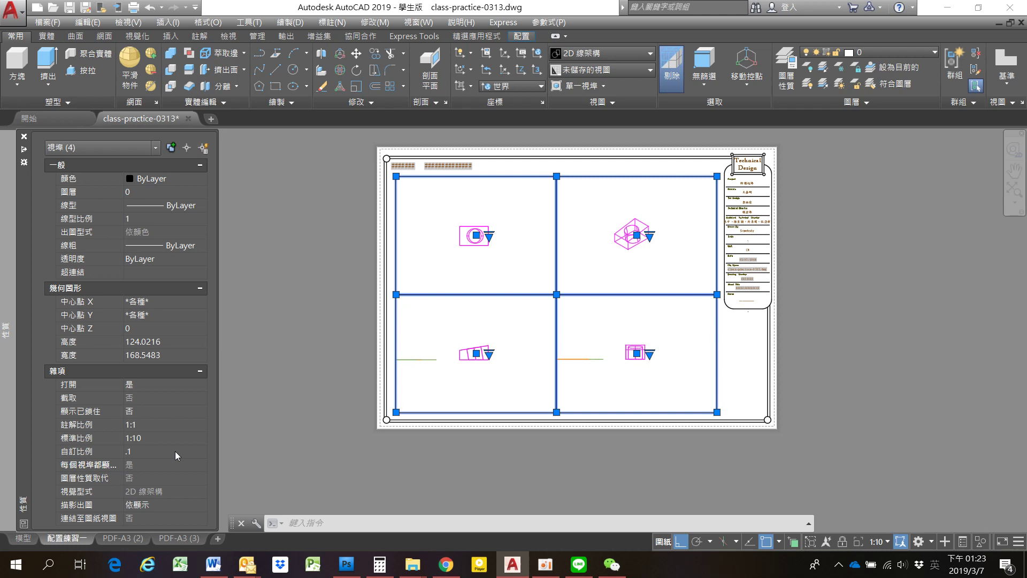
Close the Properties palette and zoom around the sheet to review the four viewports.
key(ctrl+1)
scroll(471, 206, up, 2)
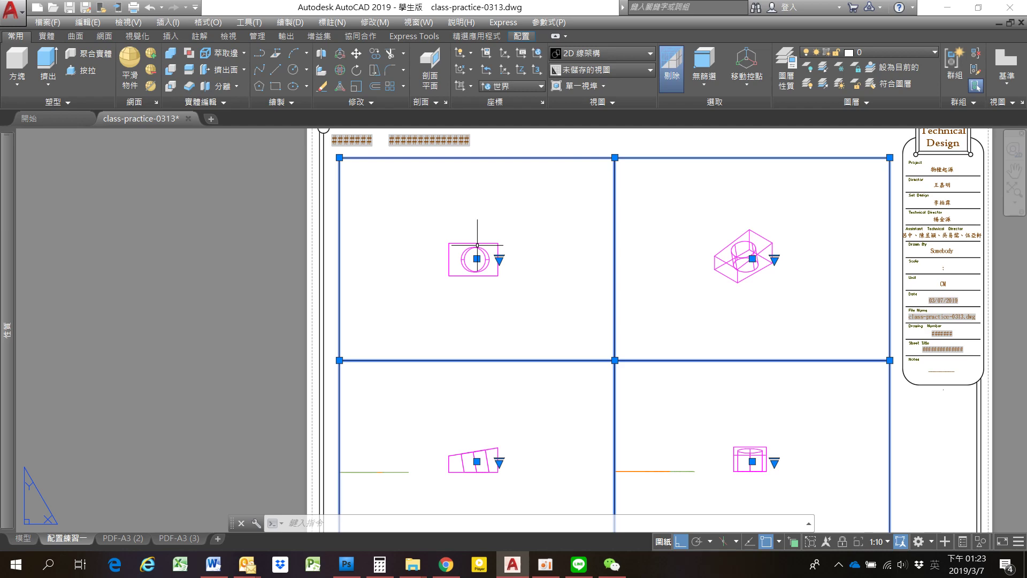
scroll(424, 270, down, 1)
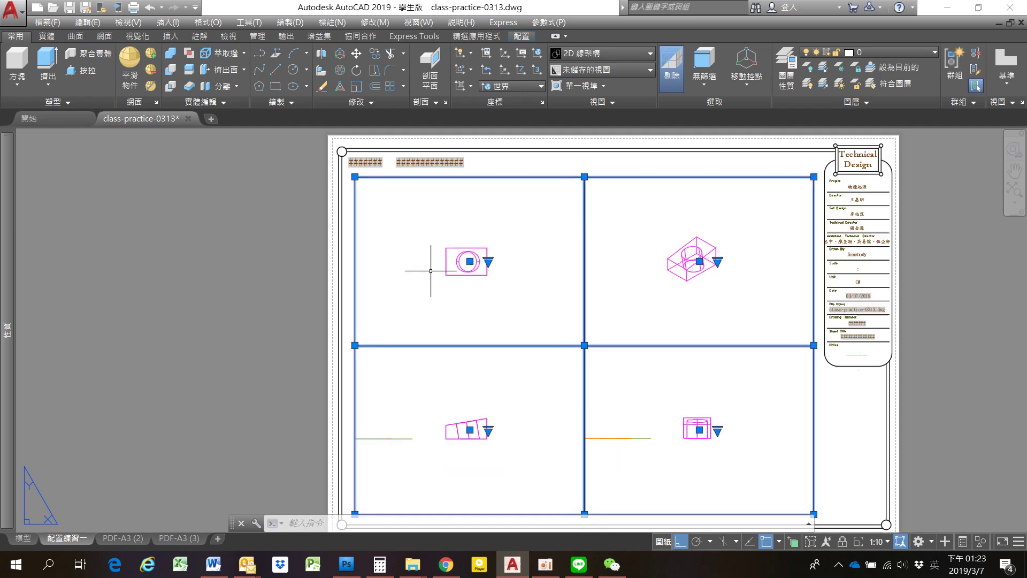
scroll(435, 264, down, 1)
scroll(436, 273, up, 3)
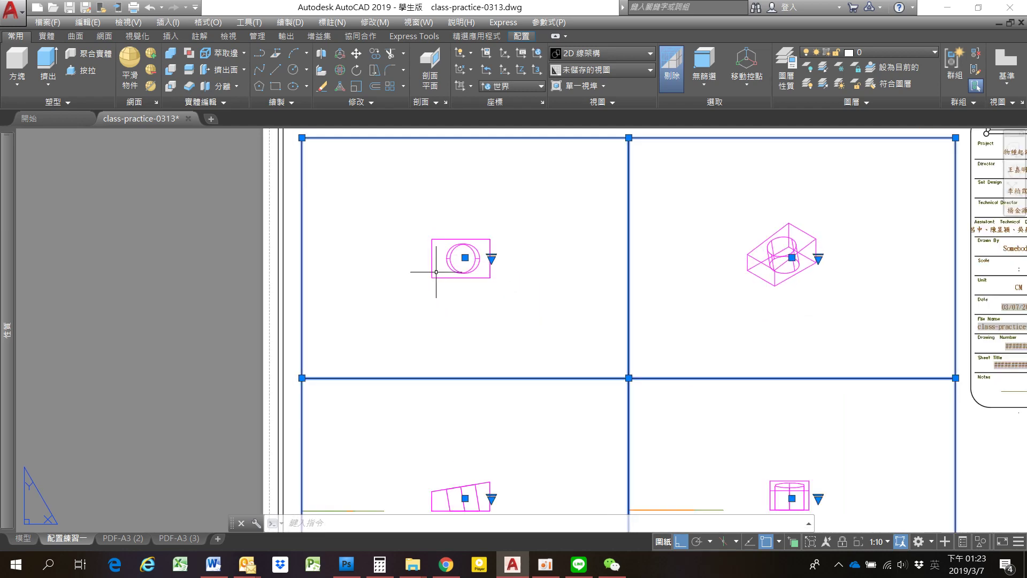
scroll(436, 272, down, 3)
scroll(596, 256, up, 1)
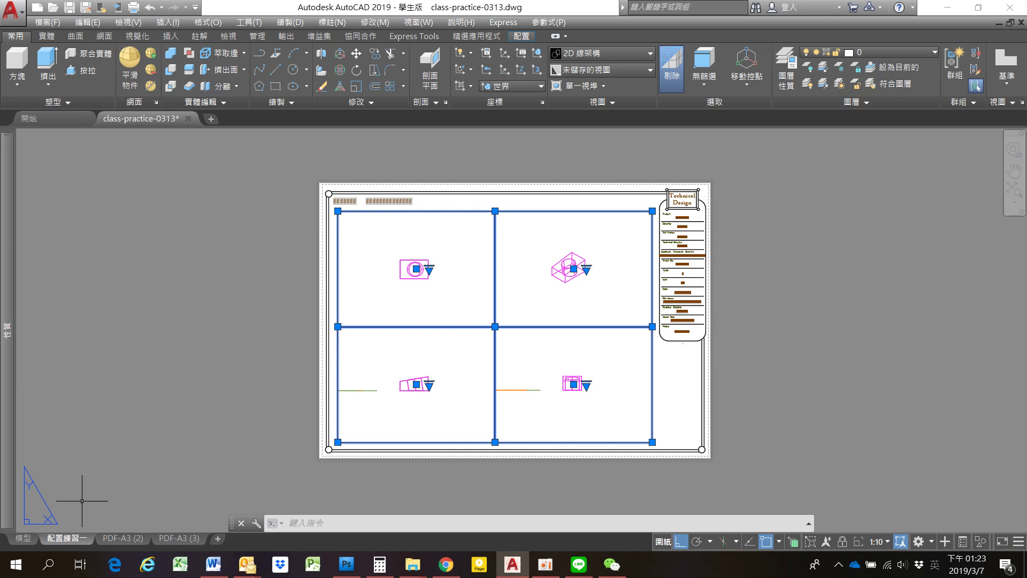
Open the layout's page setup for editing, dismissing the missing-plotter warning.
right_click(68, 542)
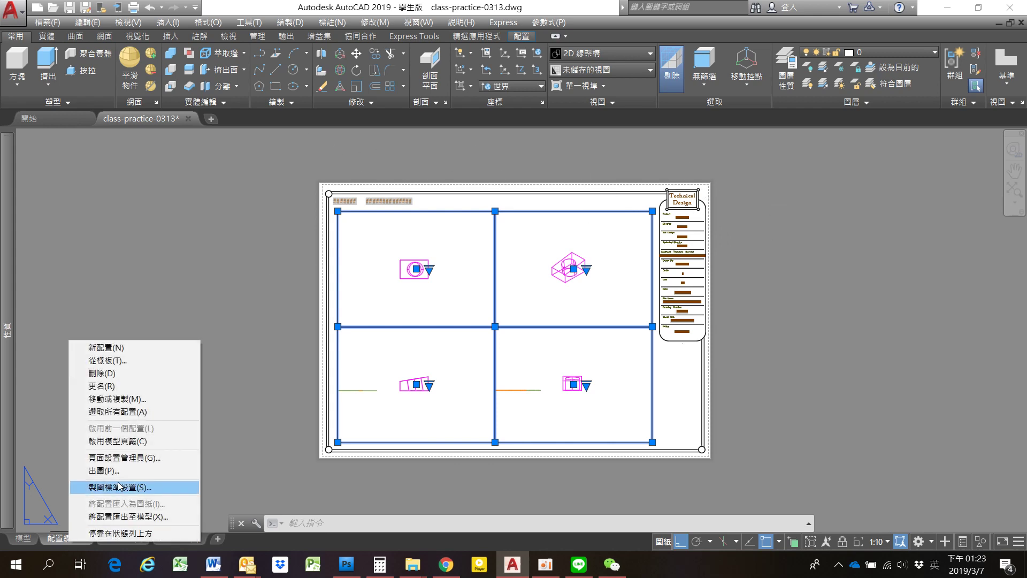
right_click(62, 542)
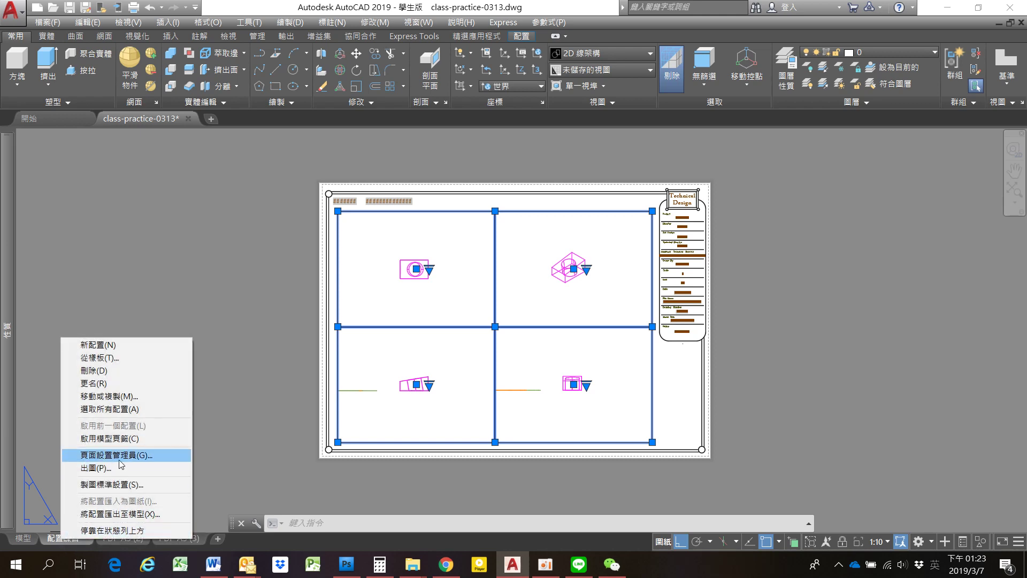
click(175, 458)
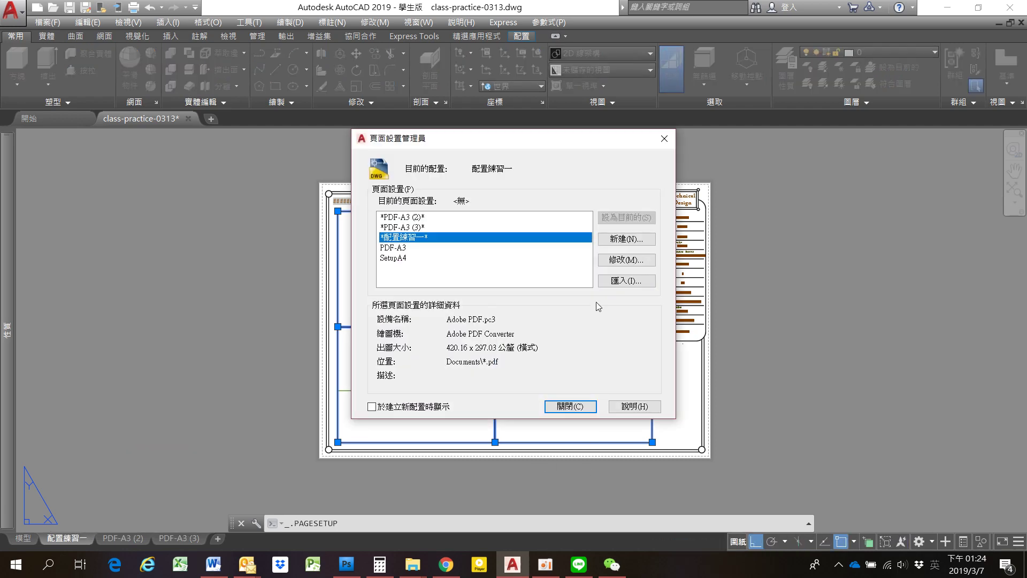
click(627, 261)
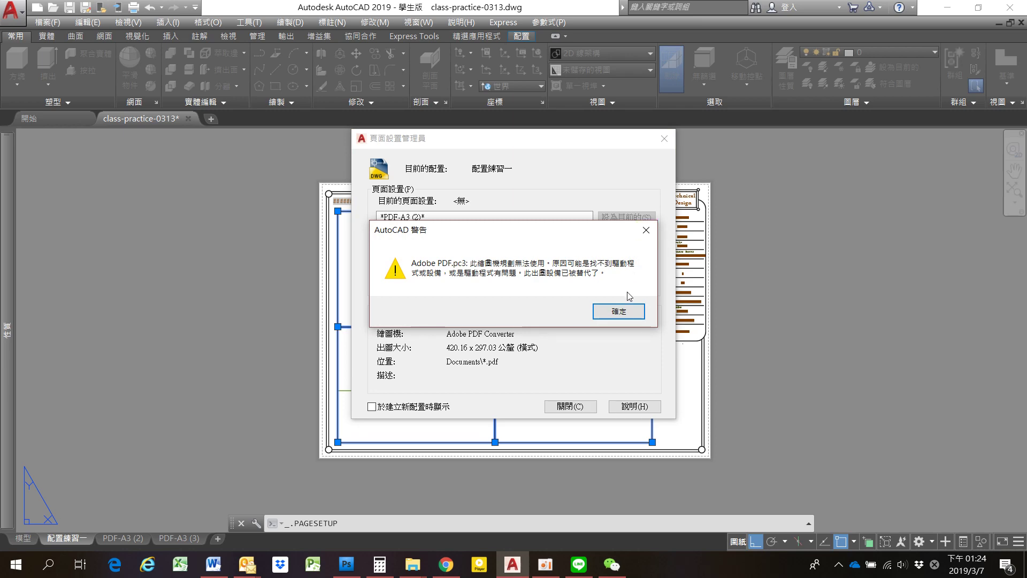
click(621, 311)
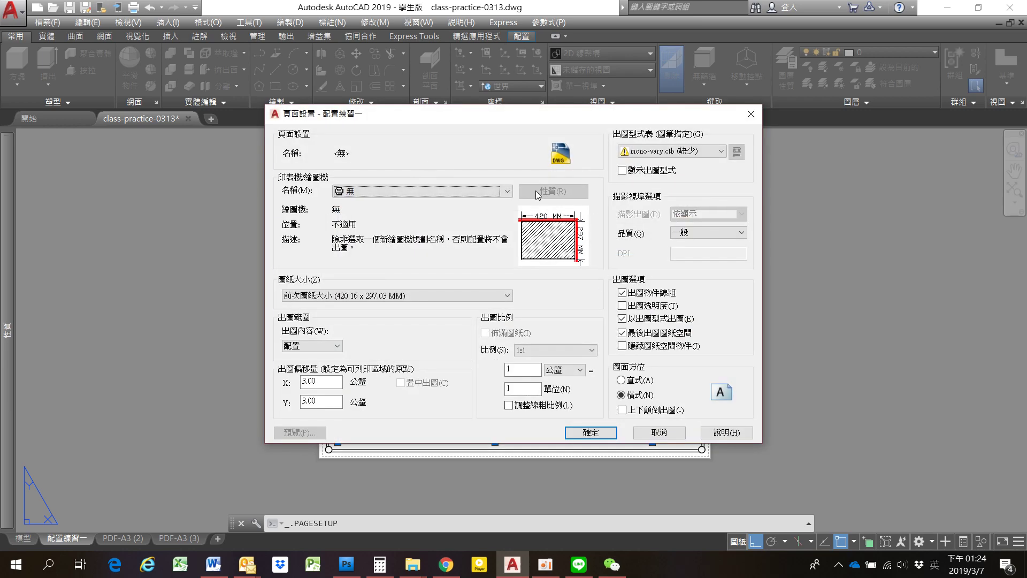
Choose the Adobe PDF plotter, plot style table None, and A3 paper size.
click(509, 192)
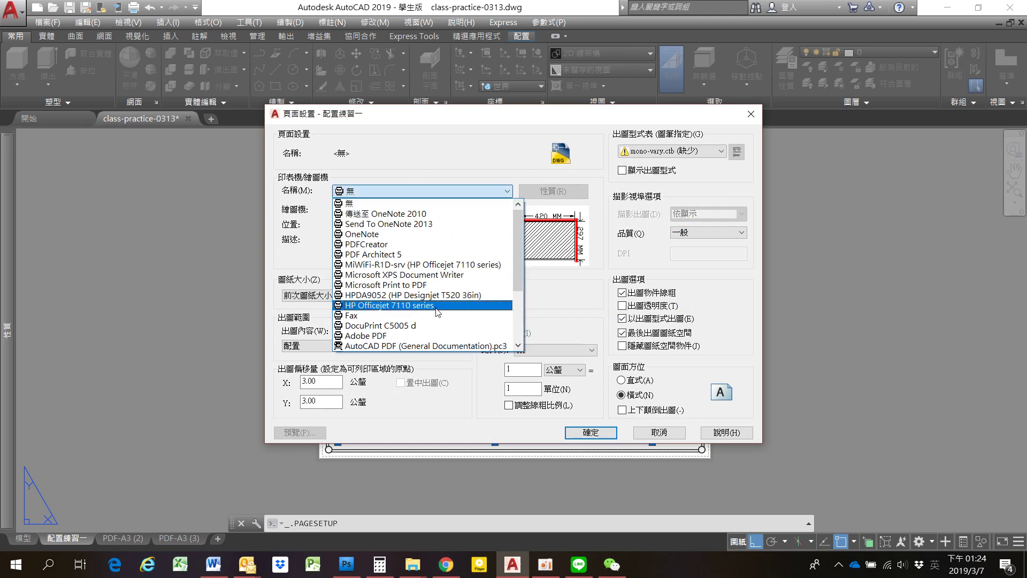
click(402, 335)
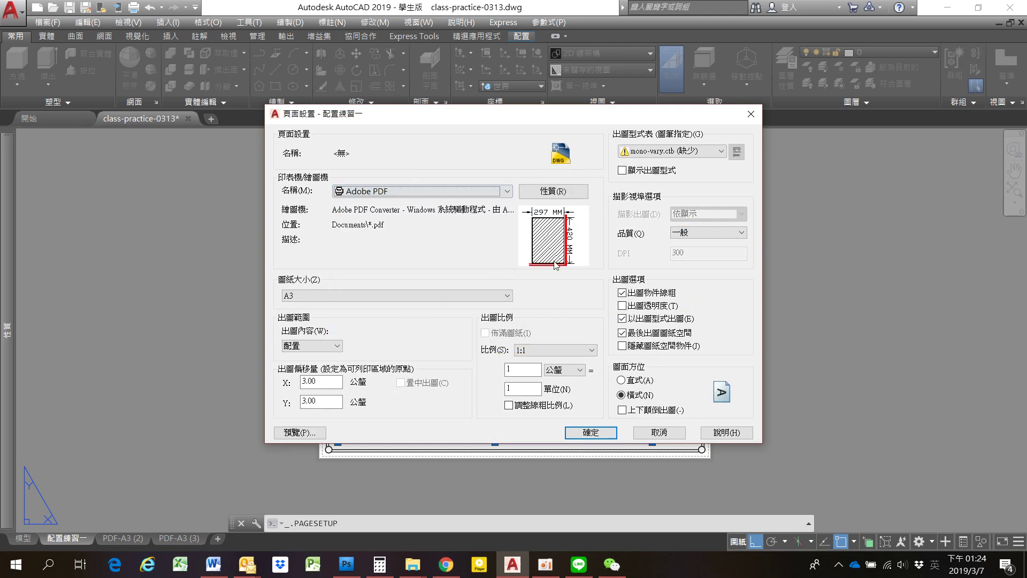
click(720, 151)
click(648, 161)
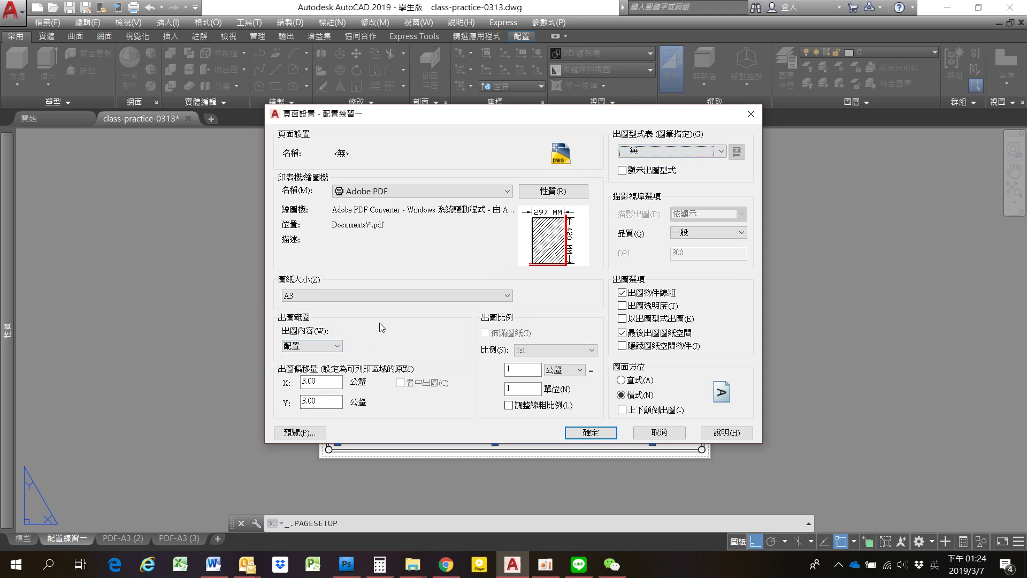
click(390, 300)
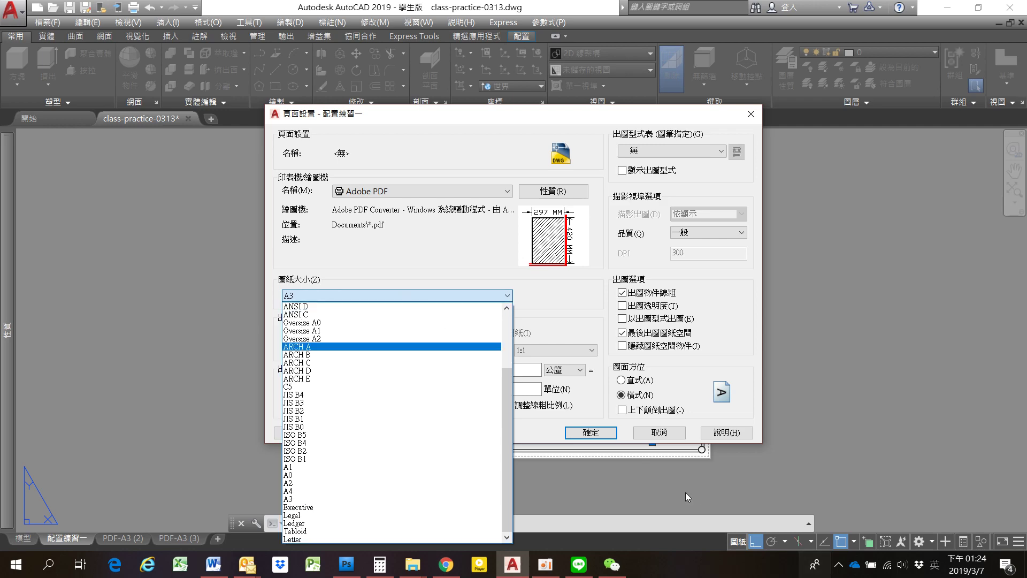
click(662, 432)
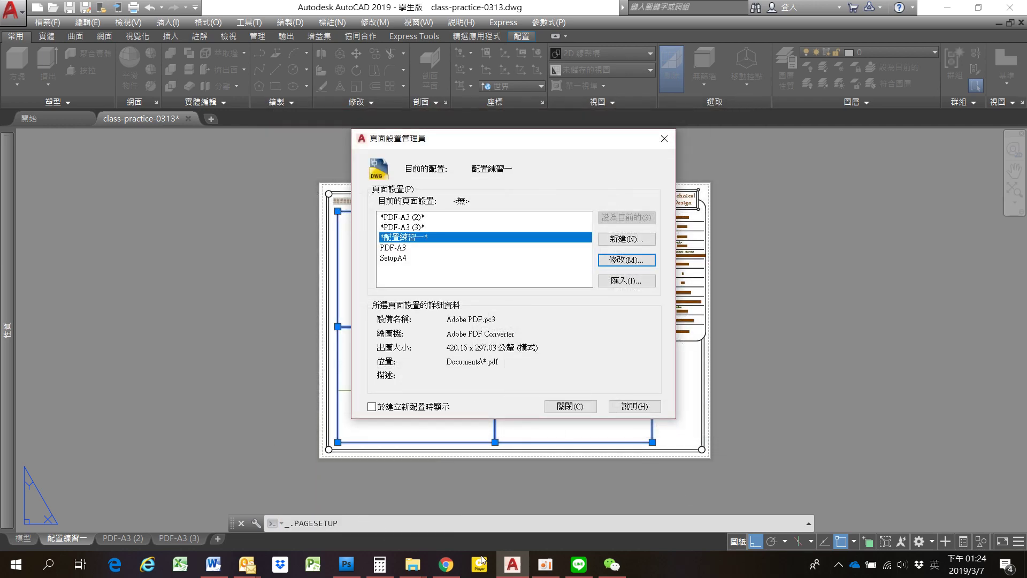
Download 常用標準紙張尺寸列表.doc from the course materials over the existing copy and open it.
click(446, 565)
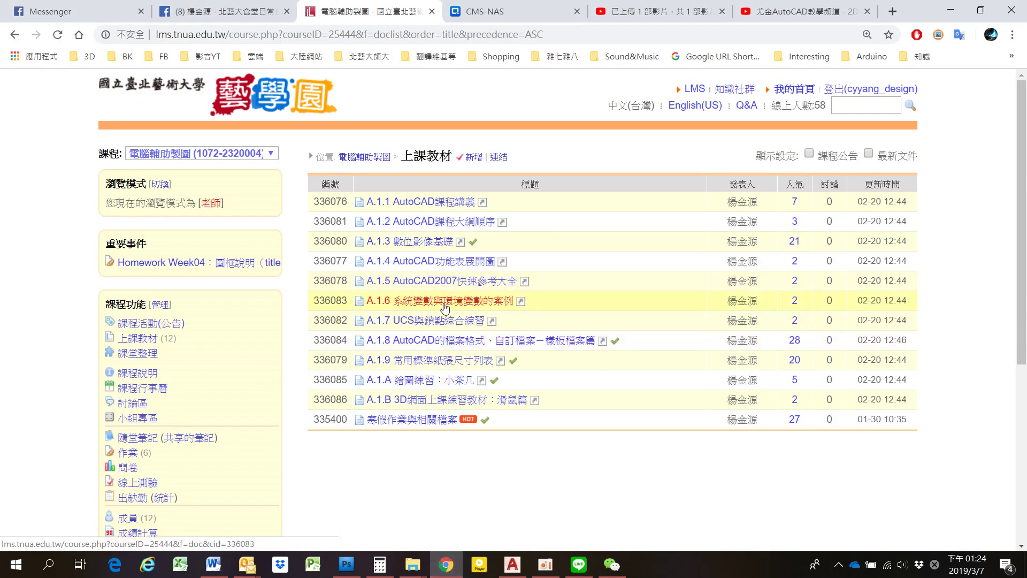
click(435, 364)
click(397, 275)
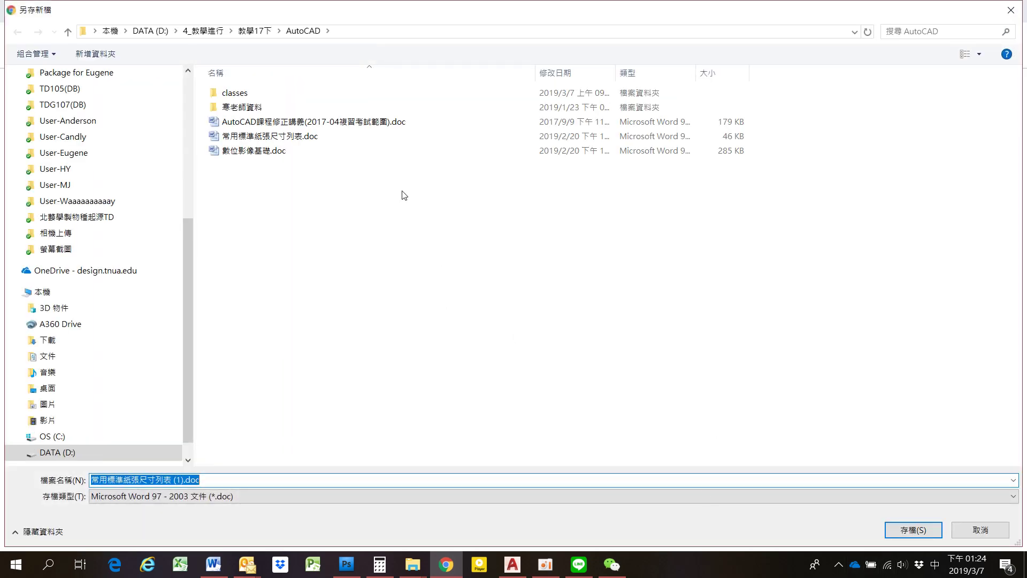
double_click(293, 140)
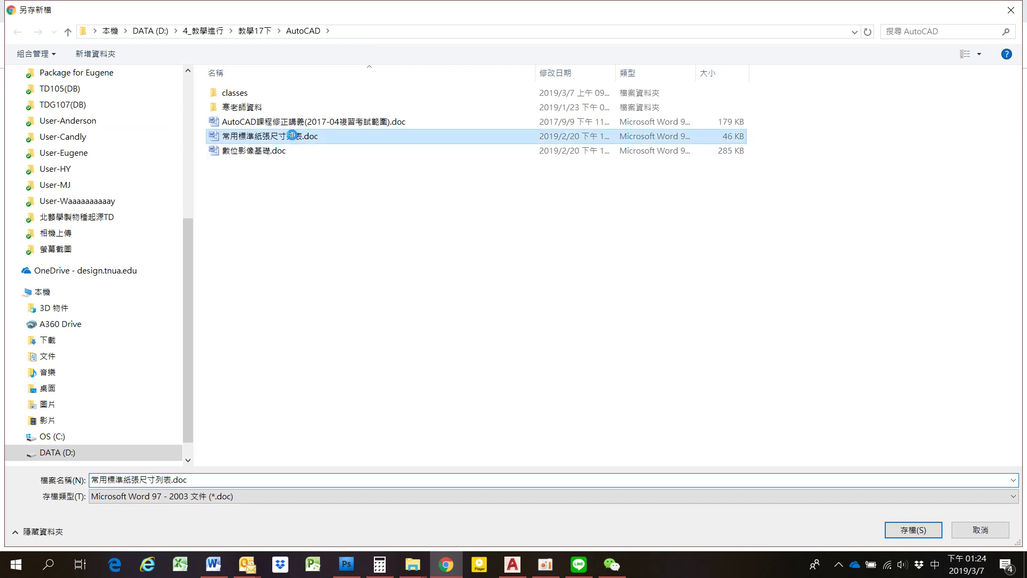
click(540, 289)
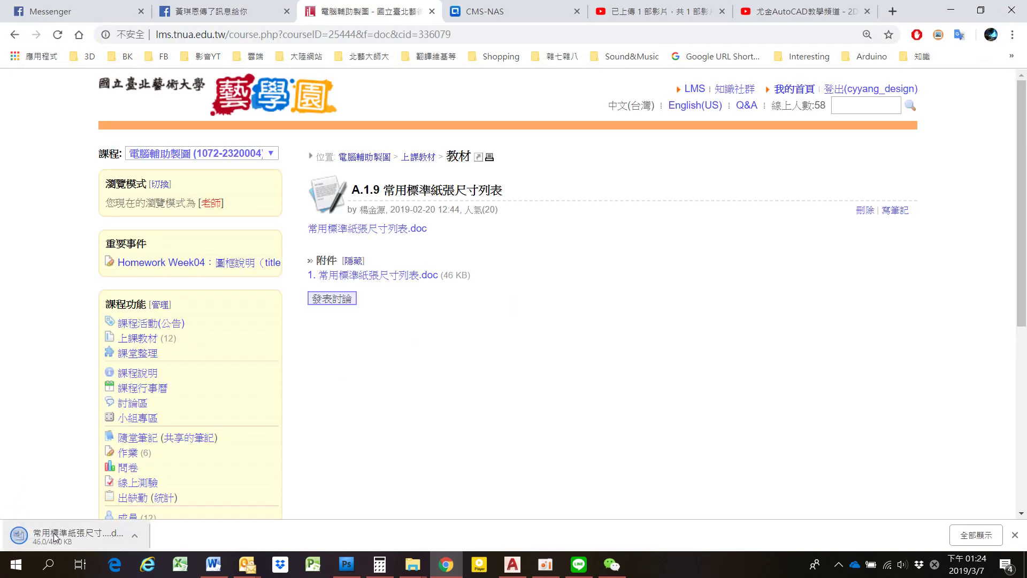
key(alt+Tab)
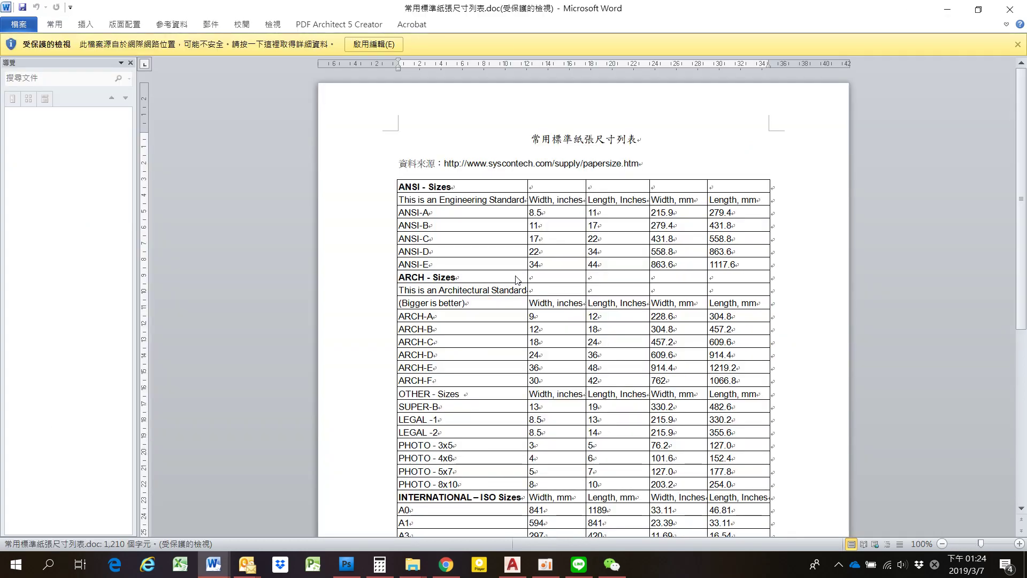
Scroll to the ISO Sizes section of the paper-size table and select its rows.
scroll(582, 314, down, 5)
scroll(576, 301, down, 2)
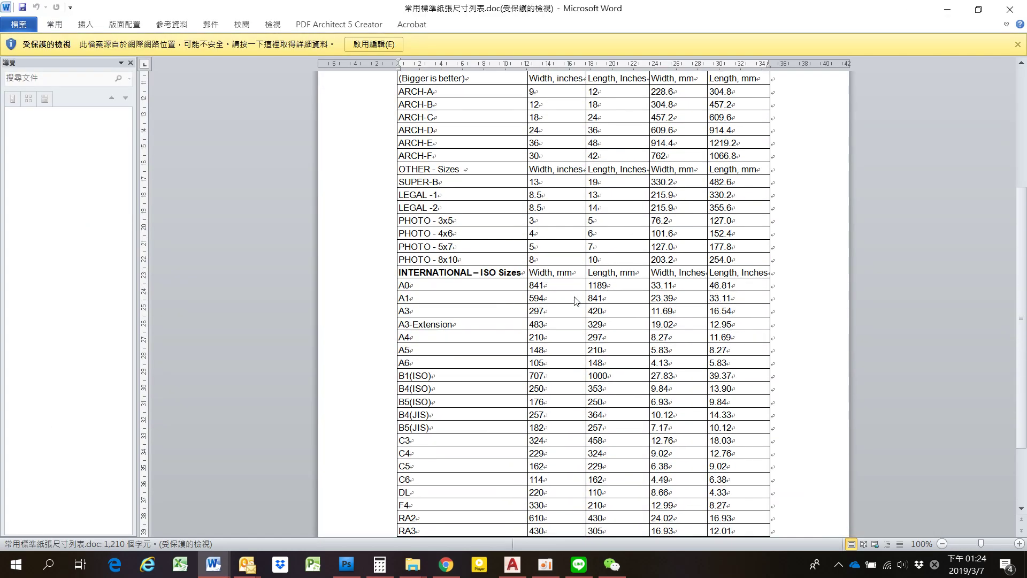
scroll(576, 301, down, 1)
scroll(577, 301, up, 1)
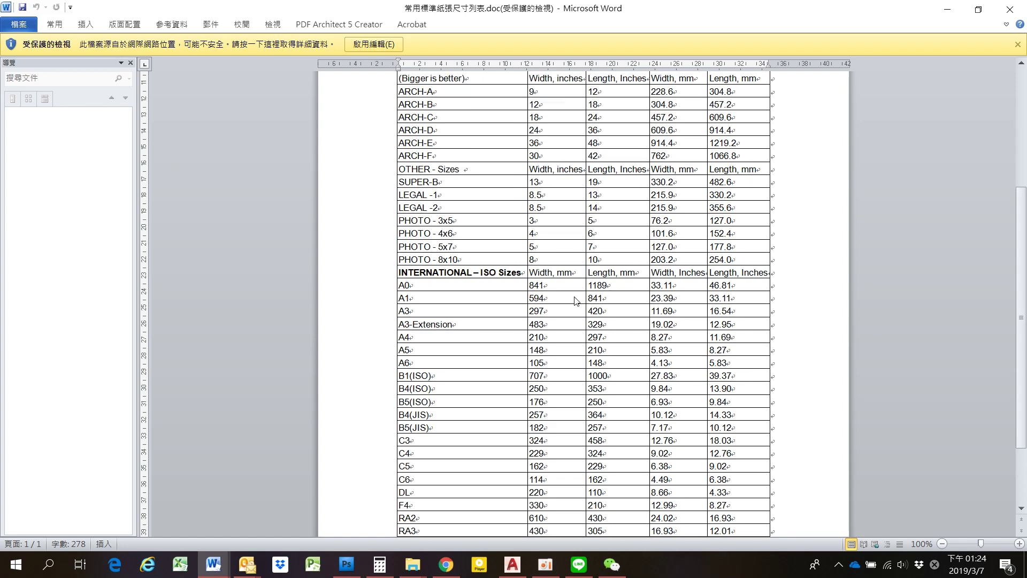
scroll(577, 301, up, 5)
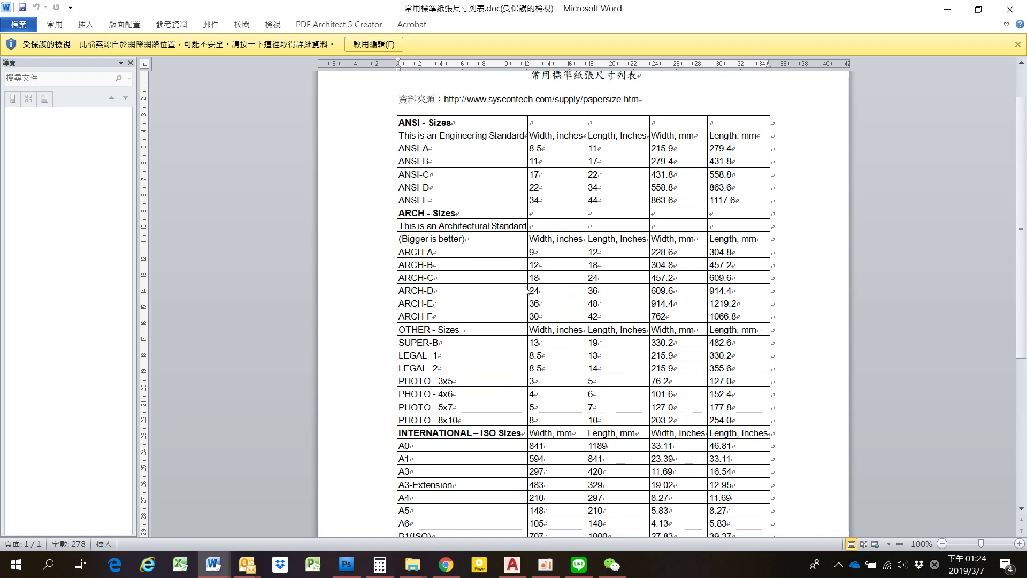
scroll(527, 290, down, 5)
scroll(529, 286, up, 4)
scroll(530, 282, up, 2)
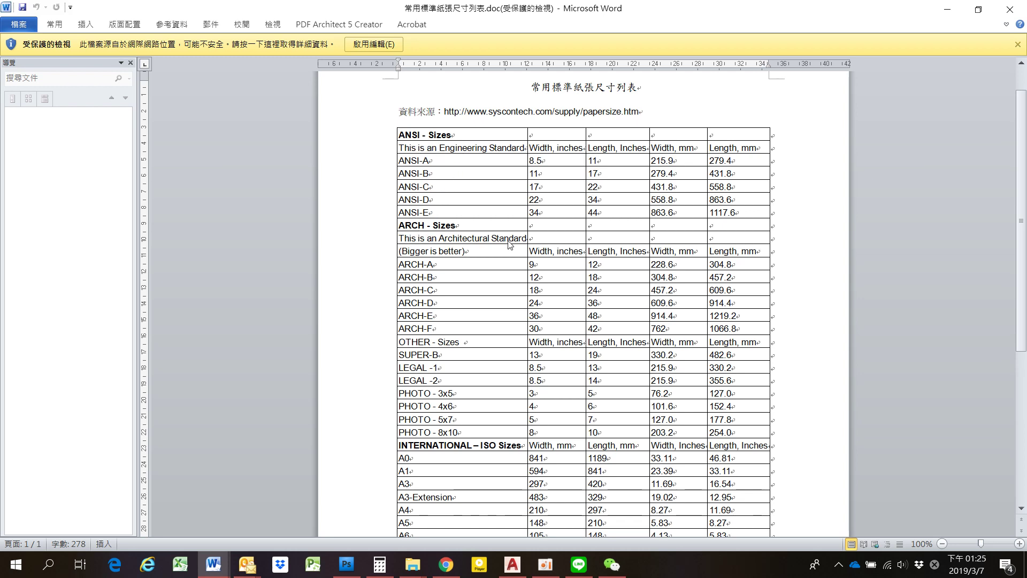
scroll(509, 245, down, 2)
scroll(471, 244, down, 4)
scroll(426, 244, down, 2)
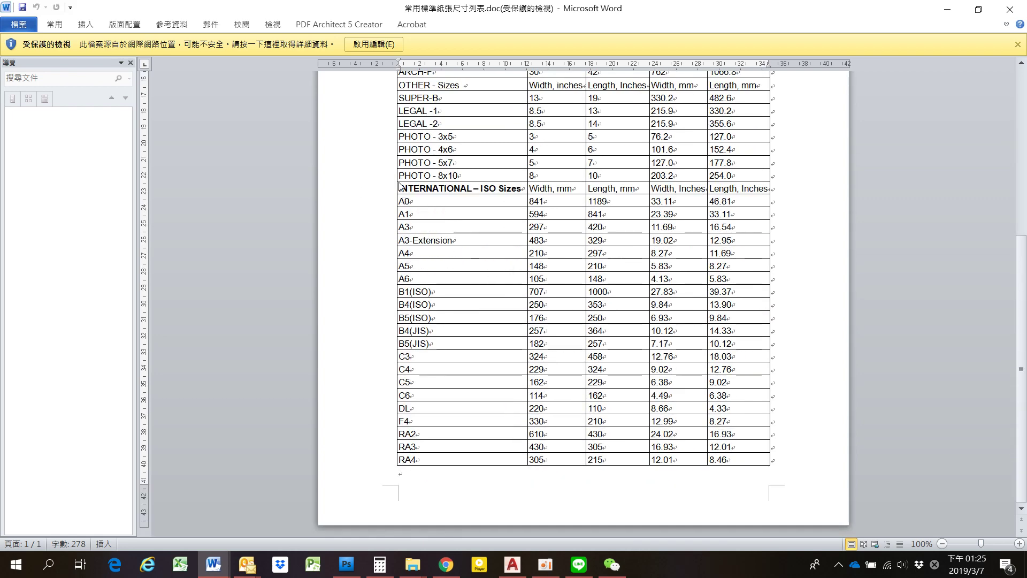
drag(400, 187, 826, 472)
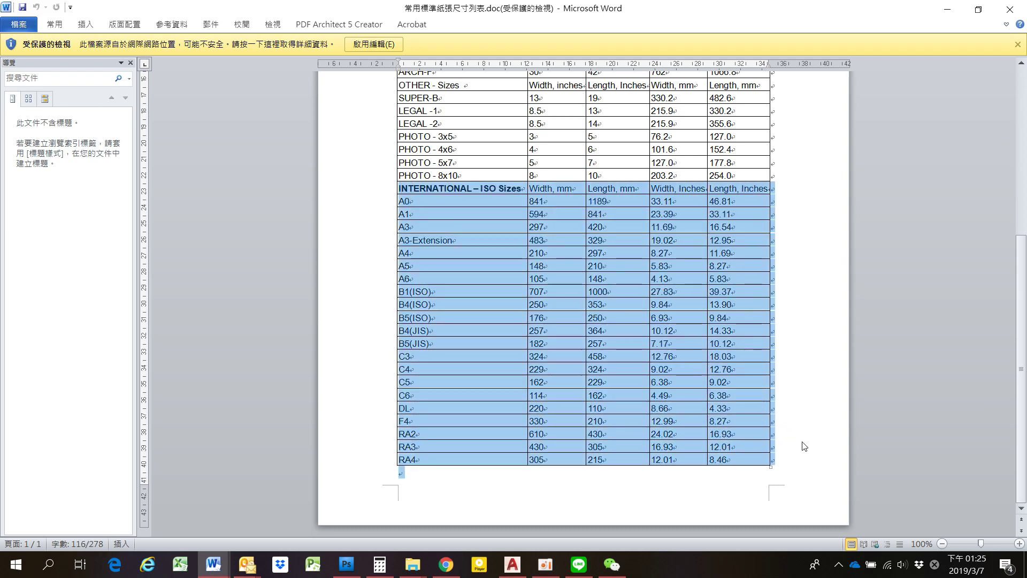
Highlight the A3 row (297 × 420 mm), close the document and return to AutoCAD.
scroll(804, 446, up, 2)
scroll(804, 446, up, 1)
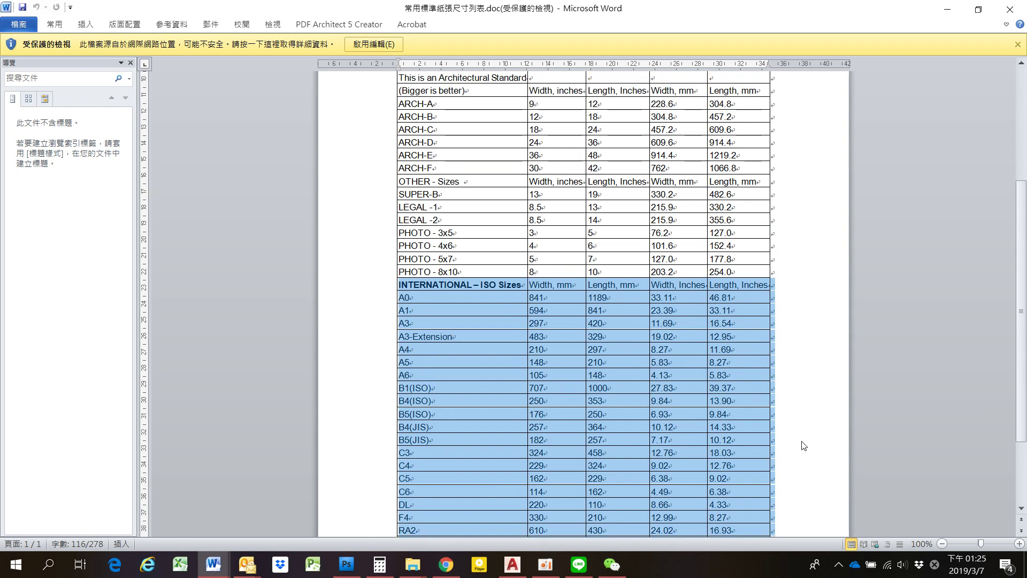
scroll(801, 442, down, 2)
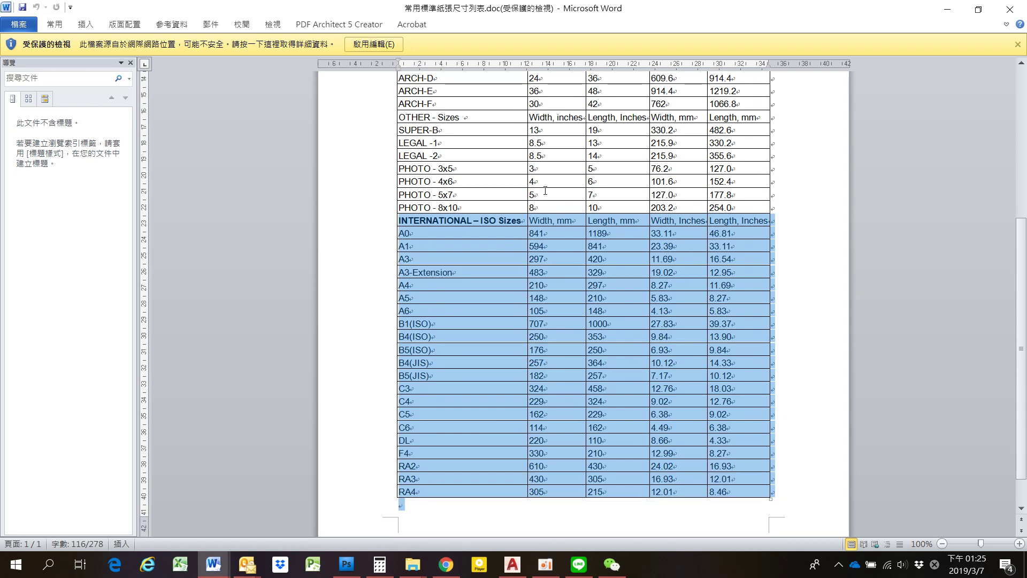
click(409, 270)
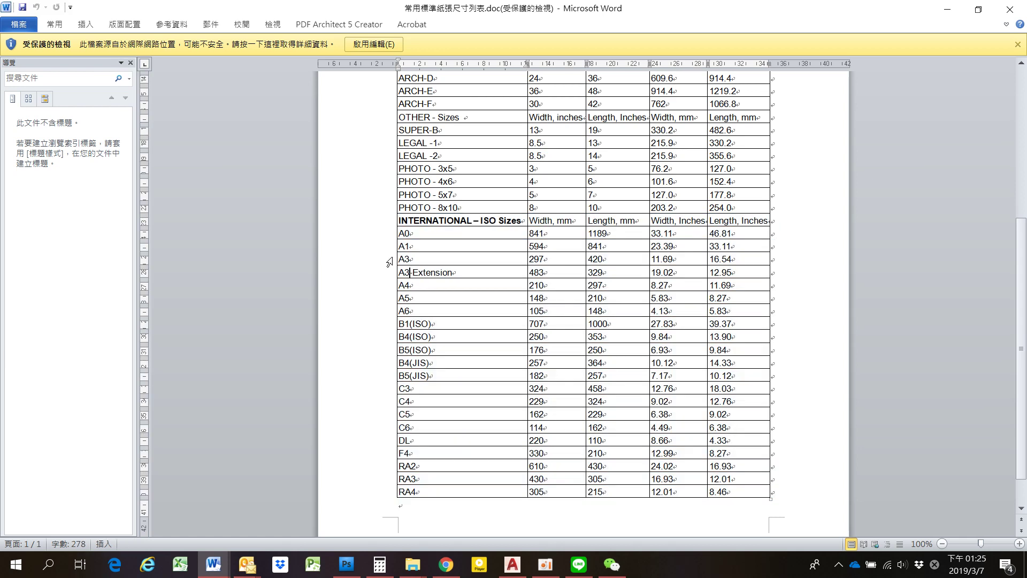
click(380, 259)
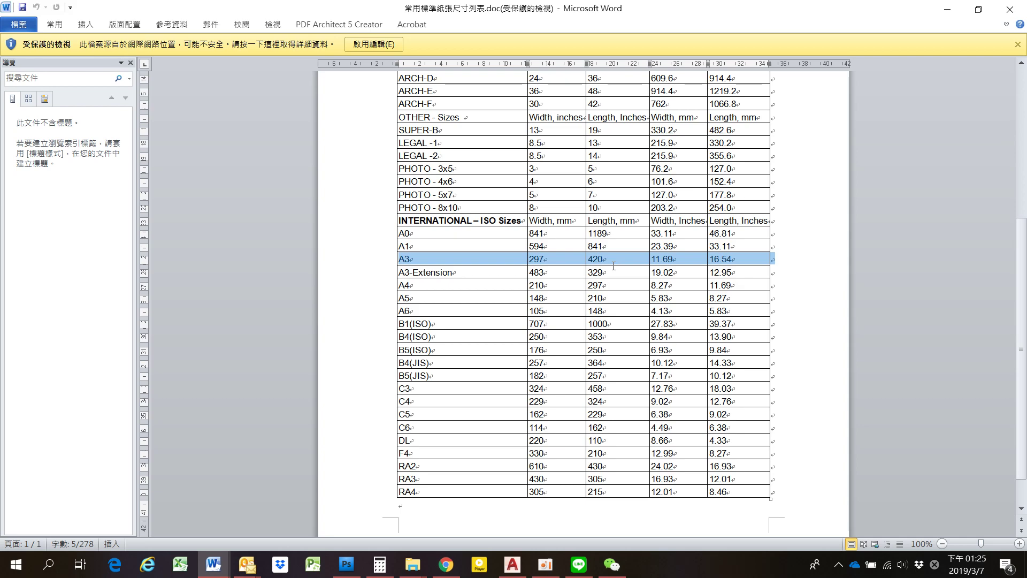
click(1010, 9)
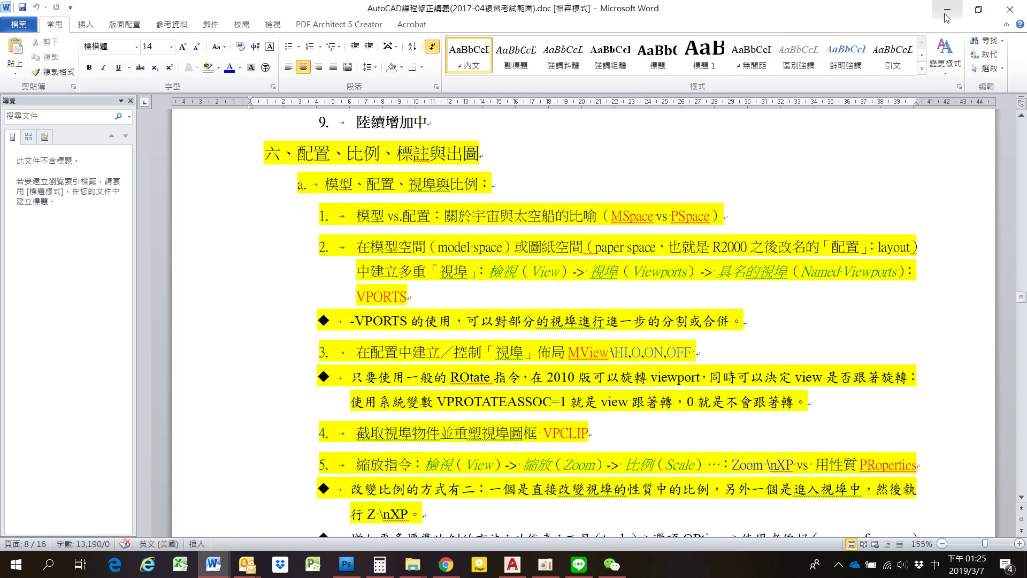
key(alt+Tab)
key(alt+Tab)
key(alt+Tab)
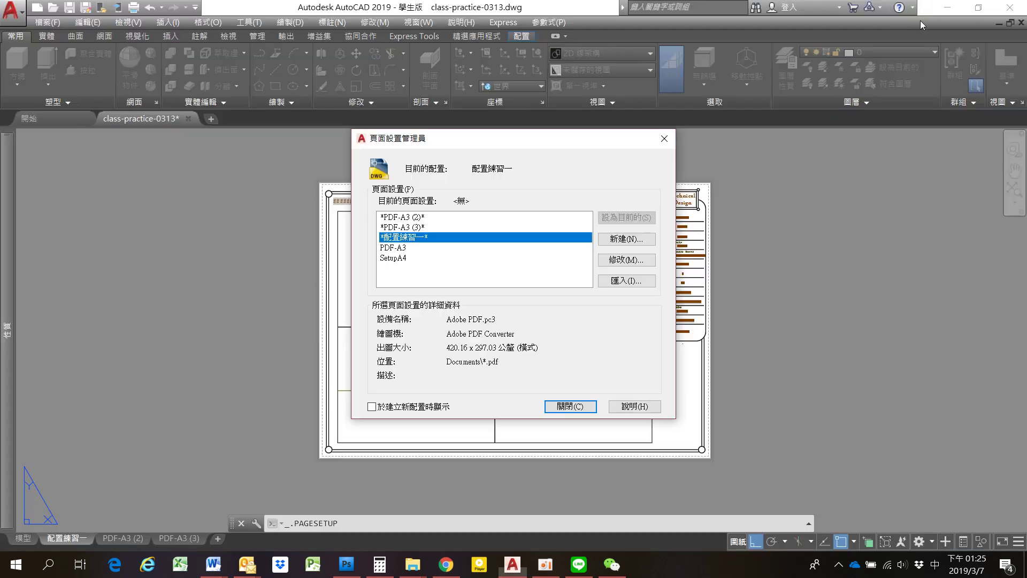
Close the Page Setup Manager and view the A3 sheet with its four viewports and title block.
click(571, 407)
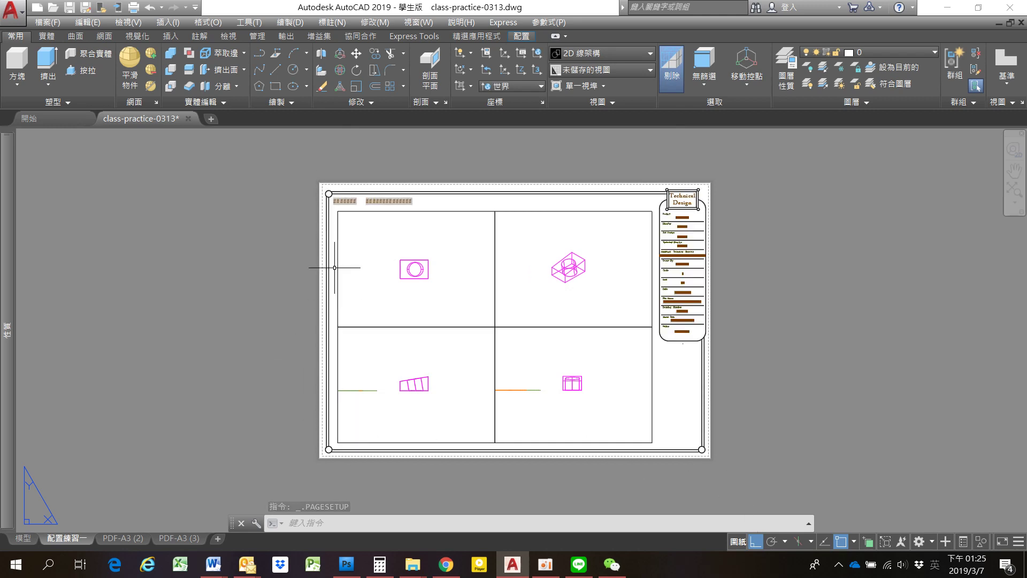
scroll(414, 262, up, 1)
scroll(415, 262, up, 1)
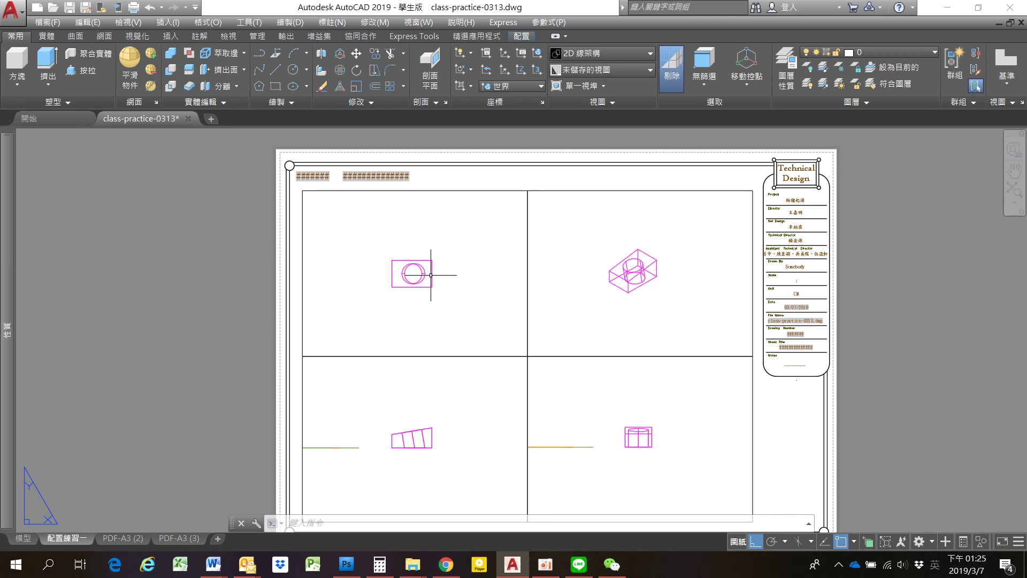
scroll(431, 275, down, 1)
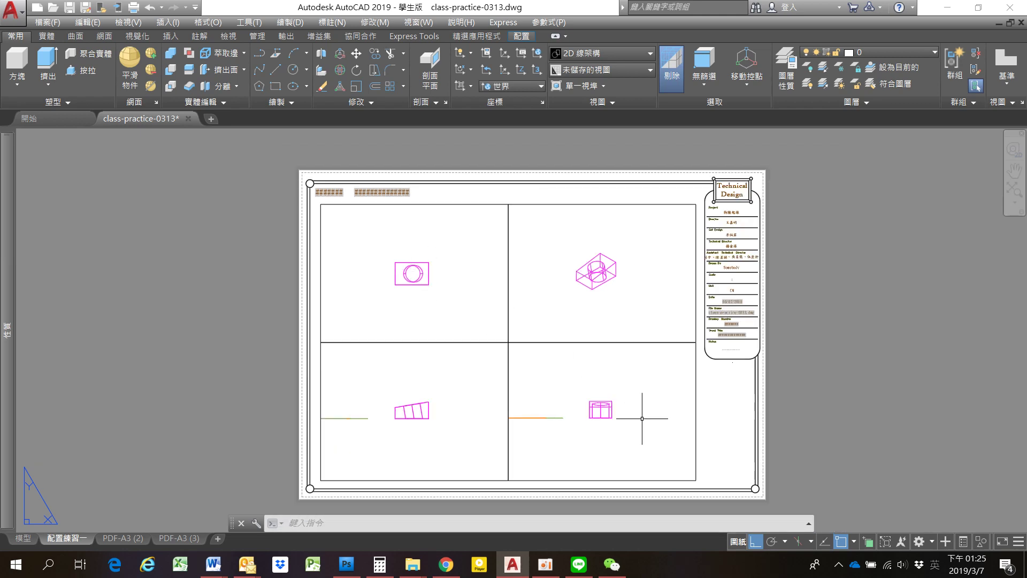
Set the layout page setup to the Adobe PDF printer on A3, then window-select all four viewports.
right_click(64, 537)
click(121, 452)
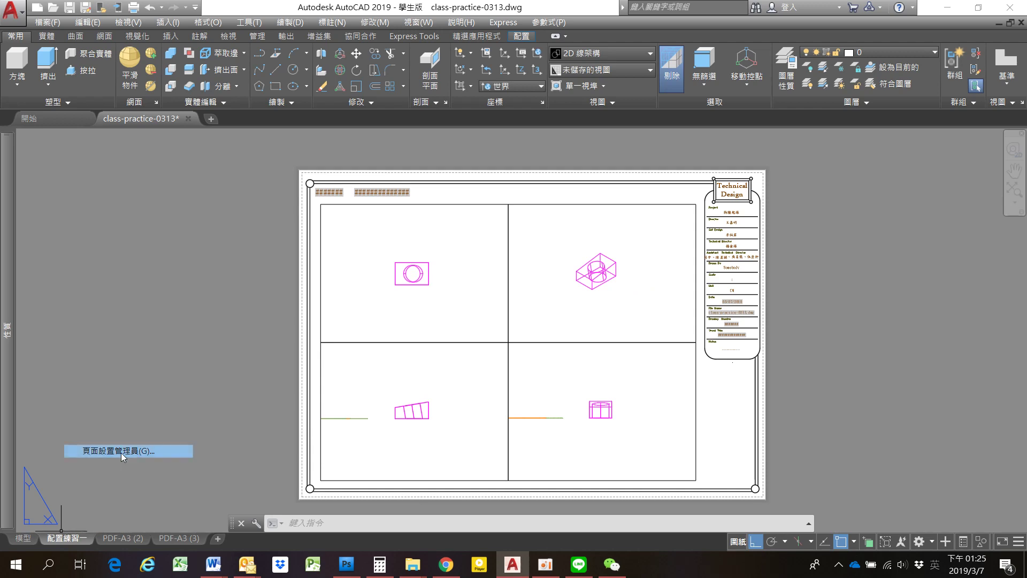
click(587, 270)
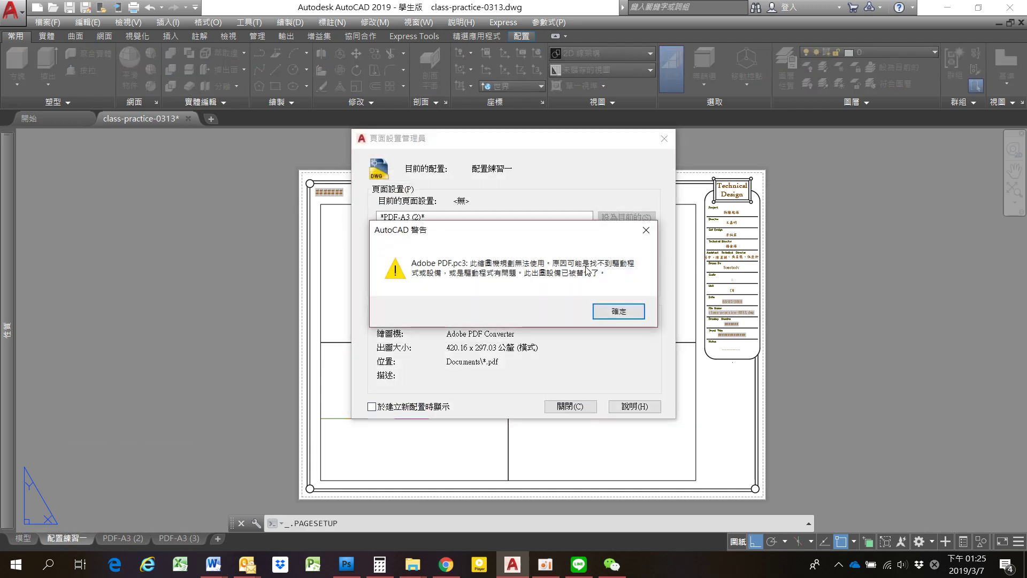
click(621, 311)
click(483, 193)
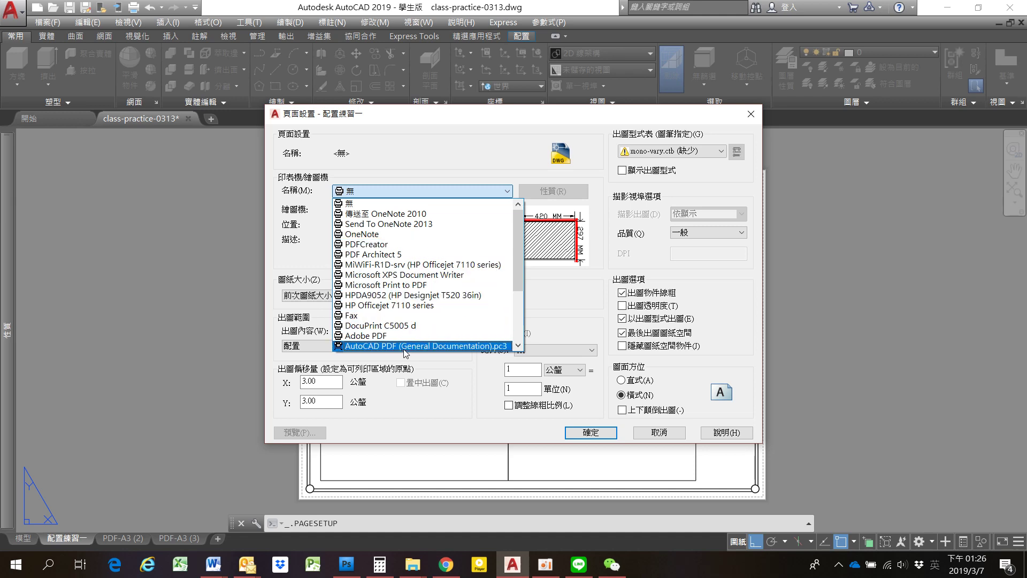
click(402, 335)
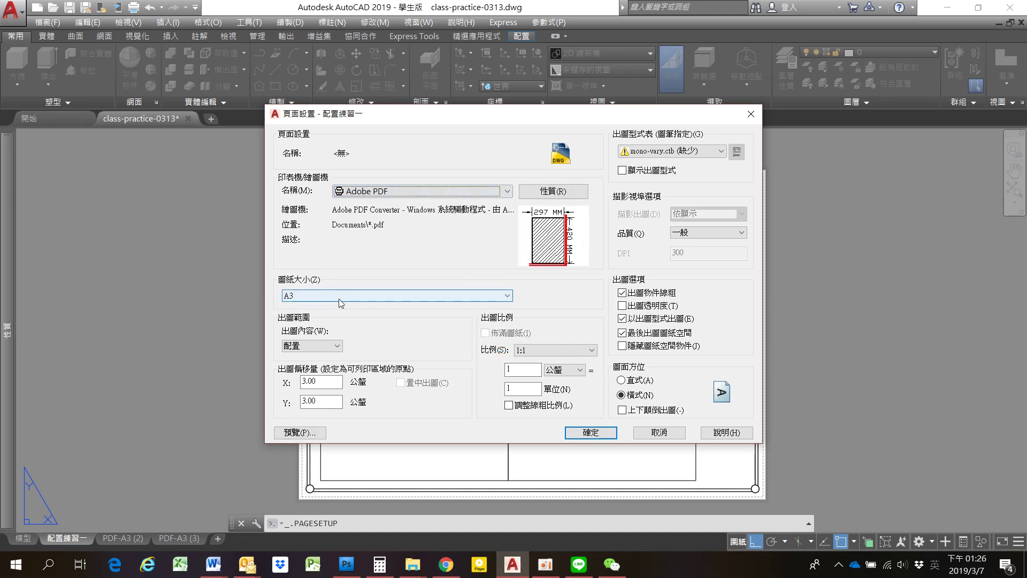
click(592, 434)
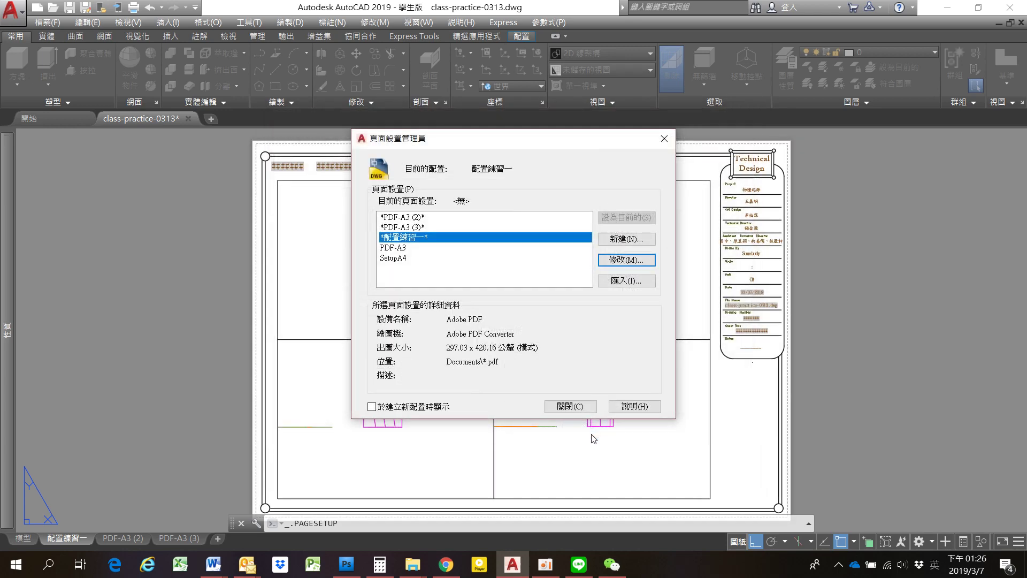
click(568, 406)
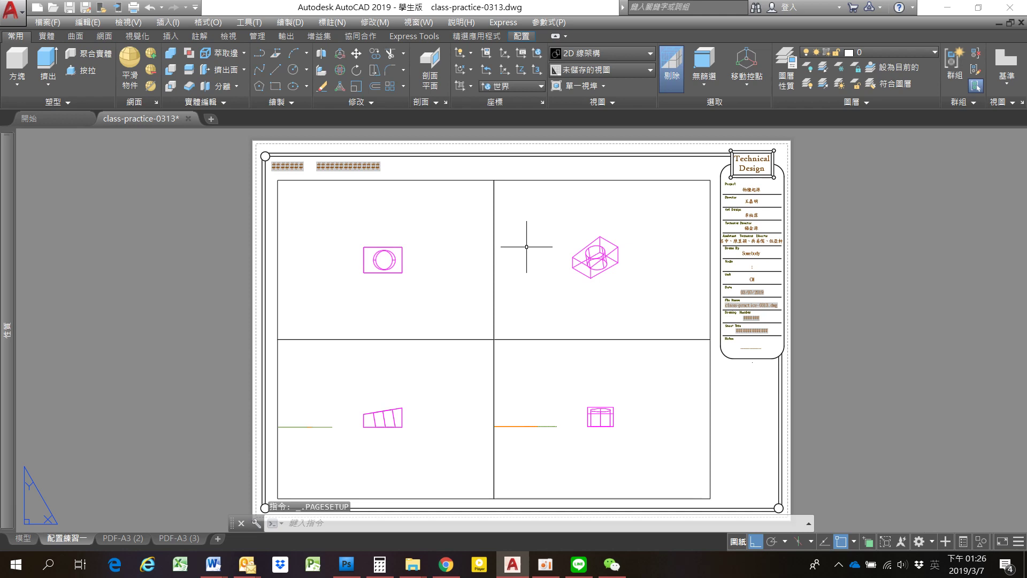
click(523, 354)
click(466, 300)
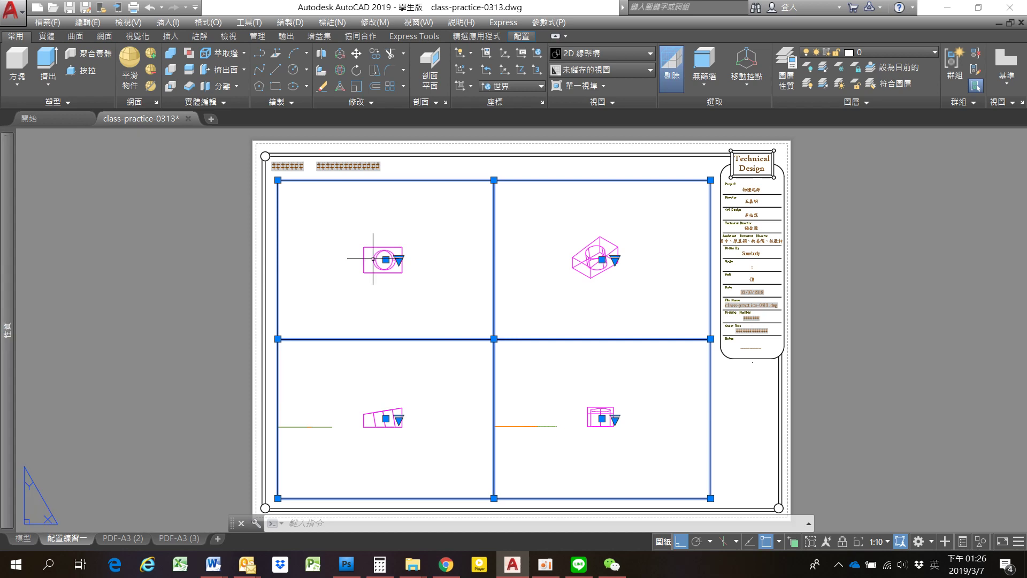
Give the selected viewports a custom scale of 0.3 in the Properties palette.
key(ctrl+1)
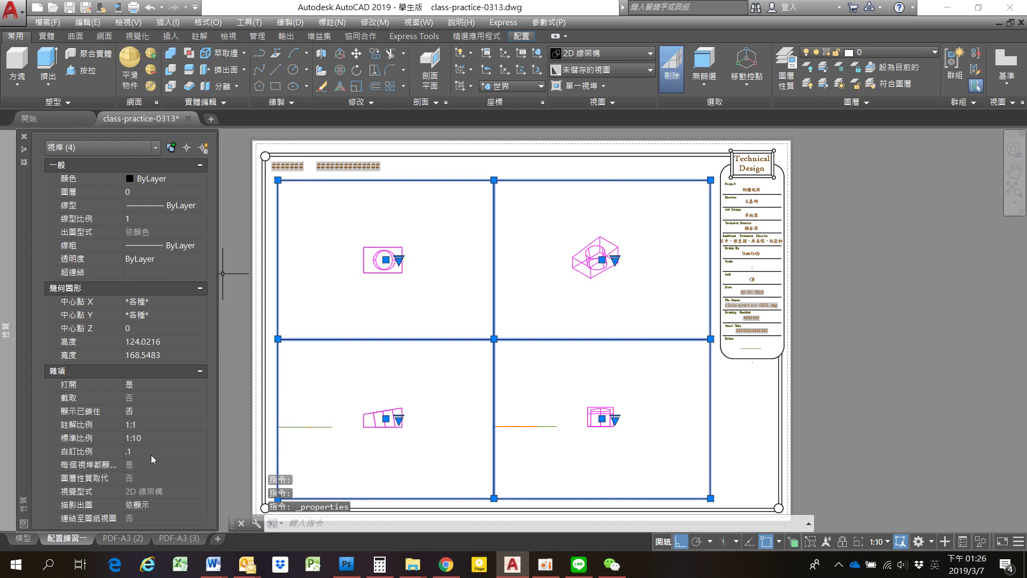
click(150, 452)
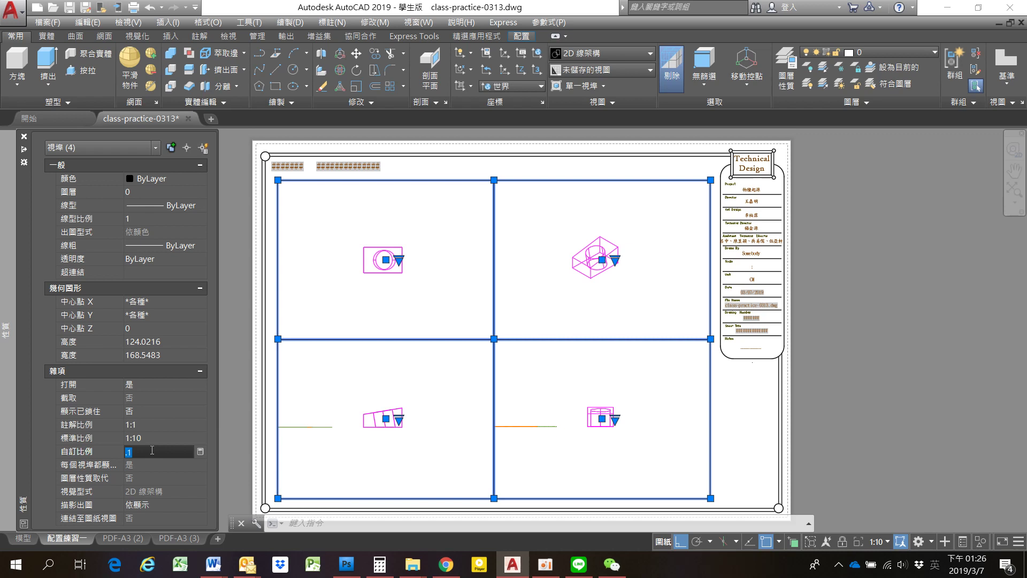
text(0.)
text(3)
key(Return)
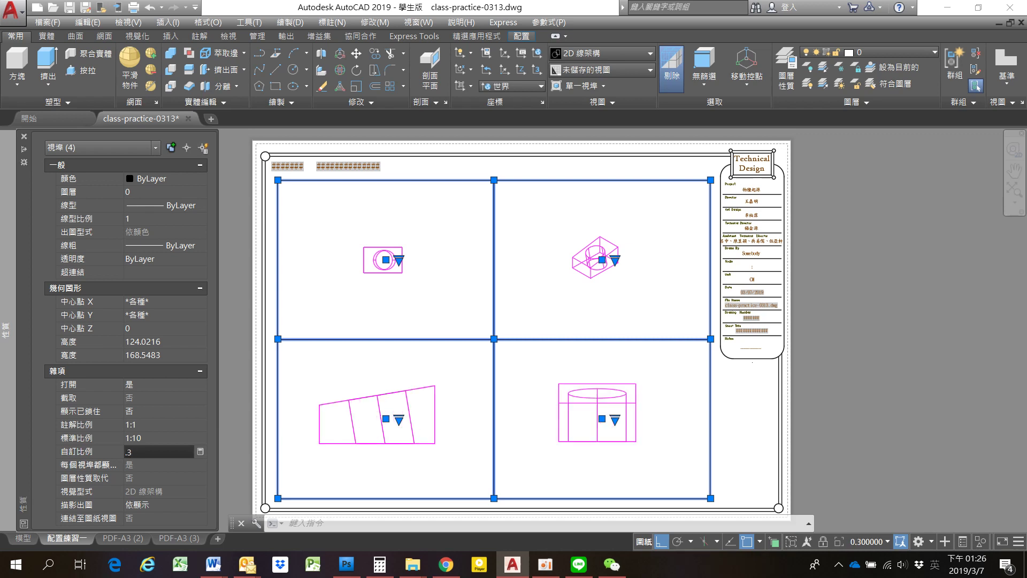
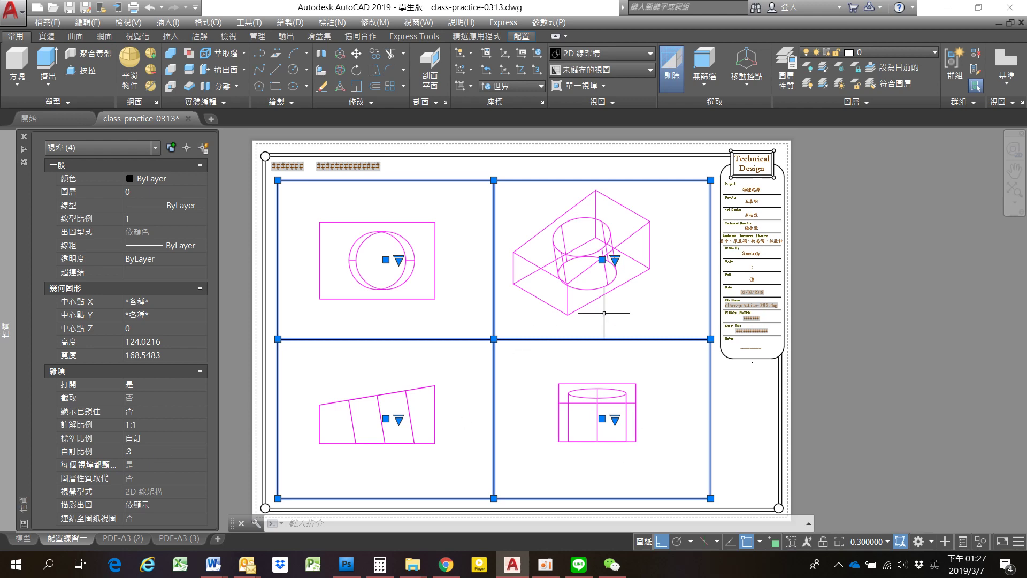
Clear the current viewport selection and cancel any pending command.
key(Escape)
key(ctrl+1)
key(Escape)
scroll(665, 305, down, 1)
scroll(487, 395, up, 2)
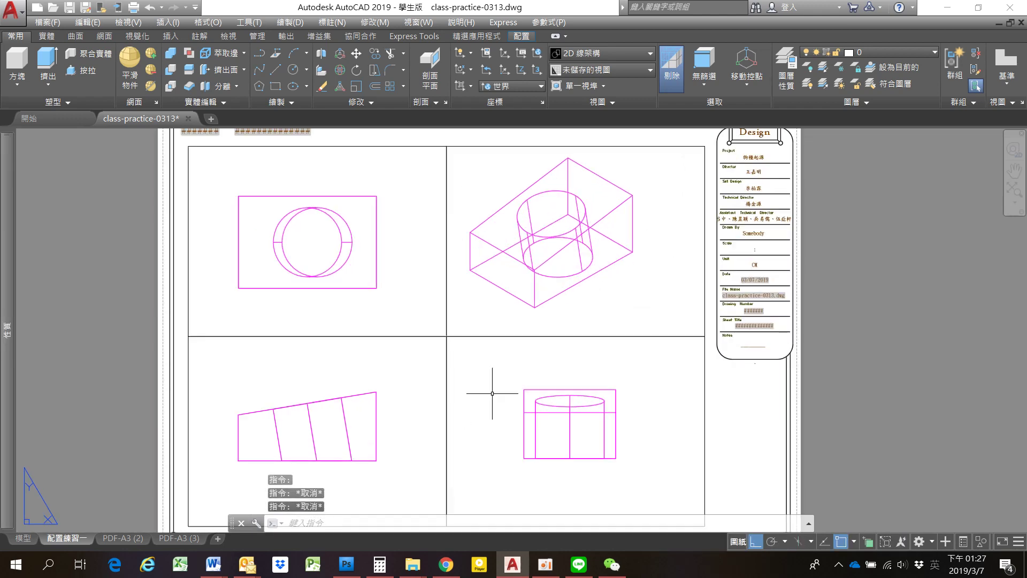
scroll(505, 324, down, 1)
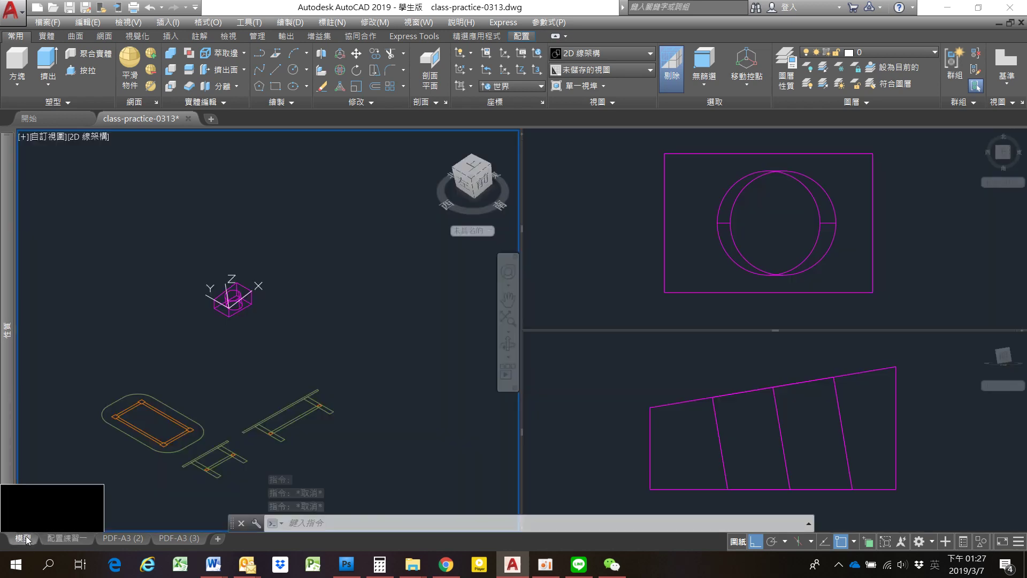
Switch to model space and zoom in on the table in the top-view viewport.
click(23, 538)
scroll(247, 319, down, 3)
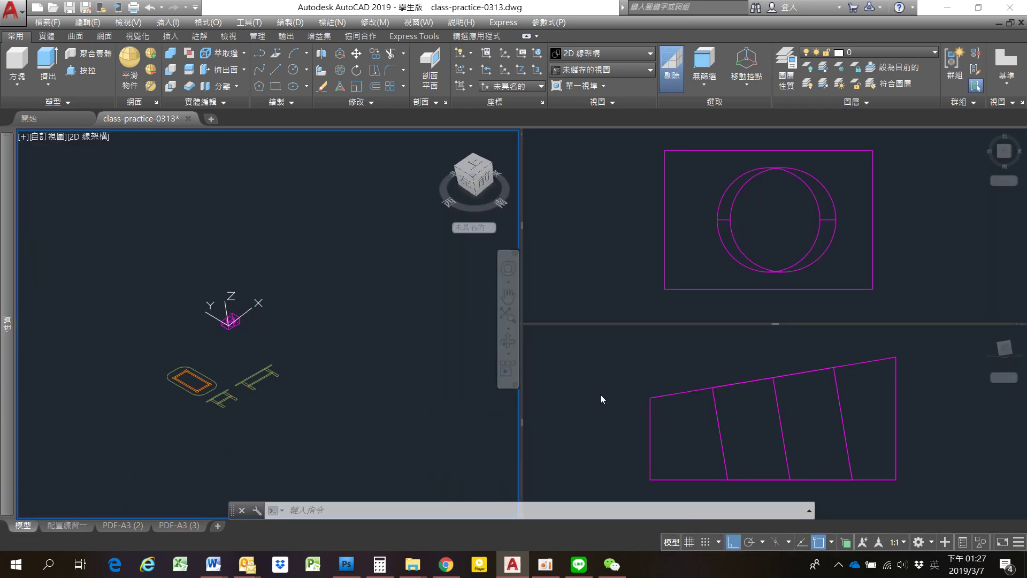
click(727, 224)
scroll(720, 229, down, 6)
scroll(642, 202, down, 2)
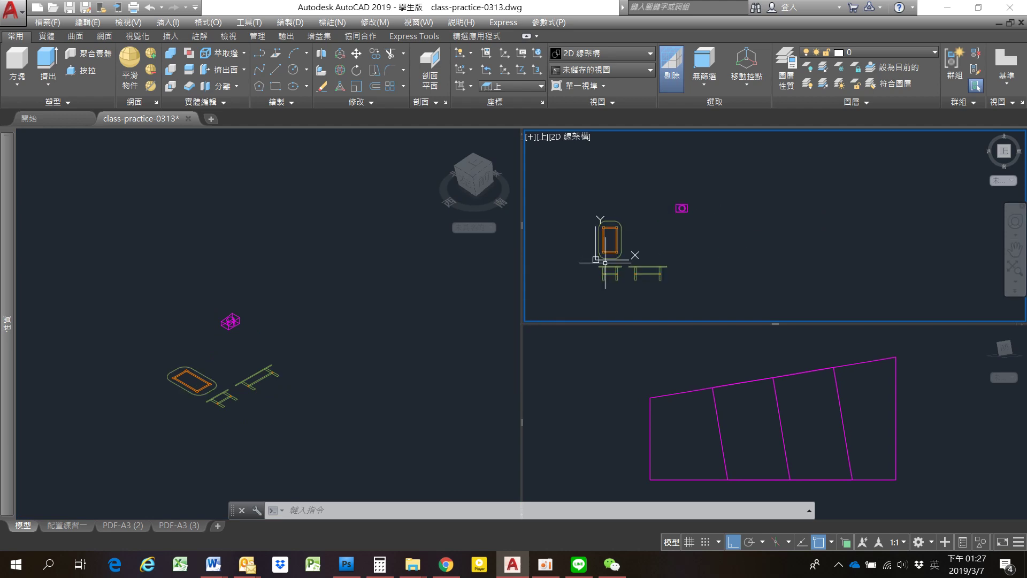
scroll(649, 205, up, 3)
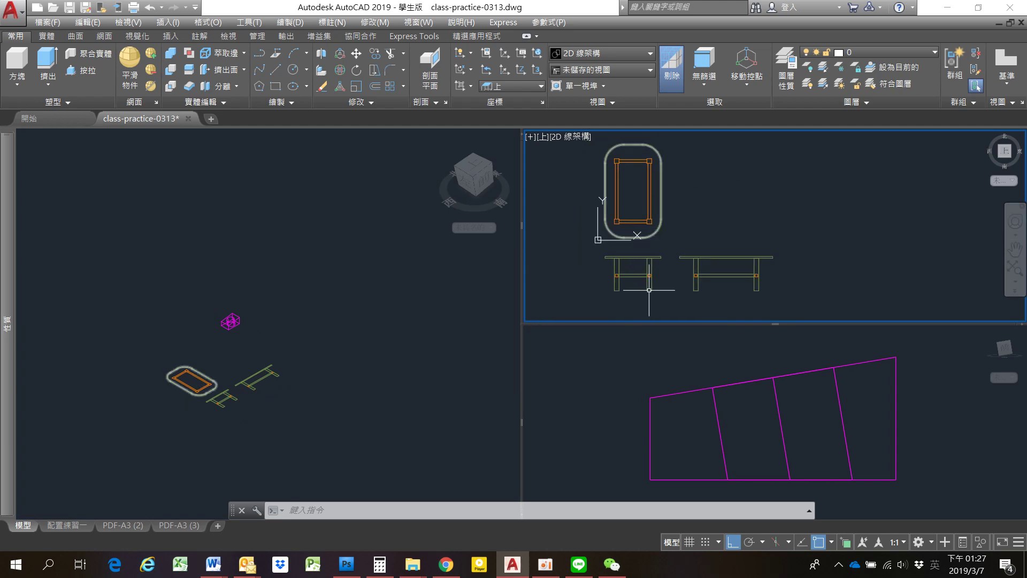
scroll(647, 281, up, 1)
scroll(642, 272, up, 2)
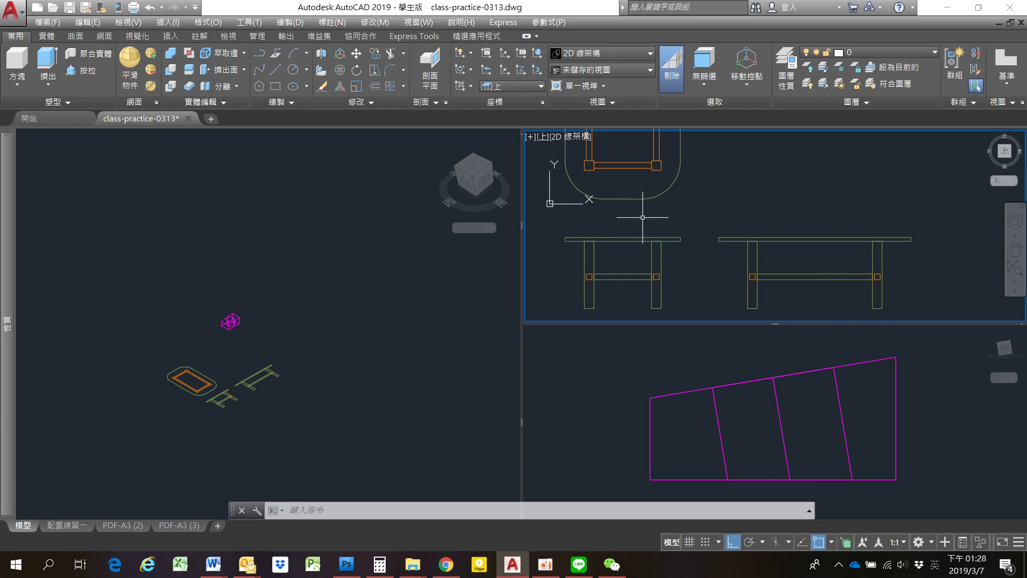
scroll(665, 210, up, 1)
scroll(664, 210, up, 1)
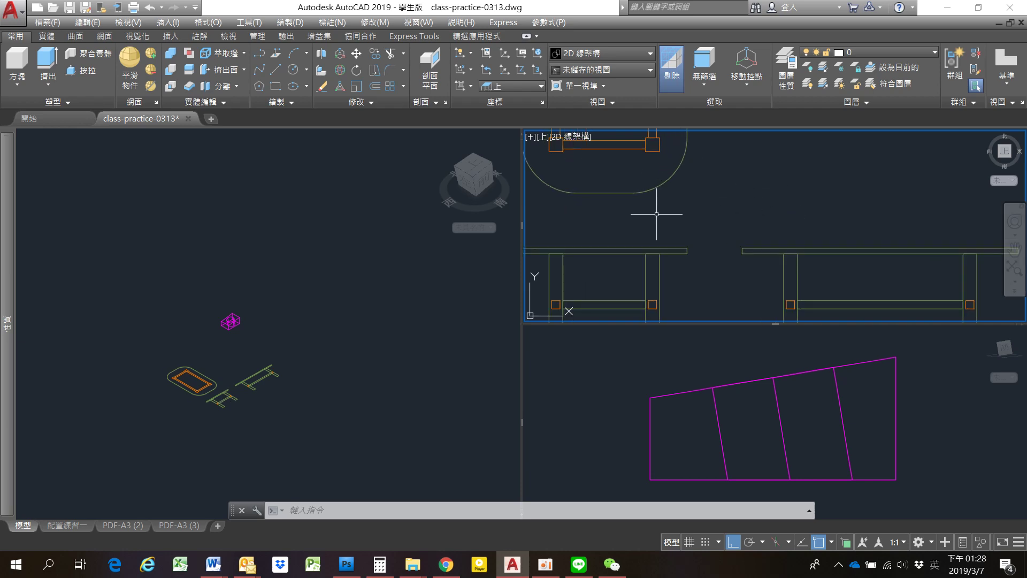
Measure distances on the table with DIST, reading 200 units at the table-top end.
text(dist)
key(Return)
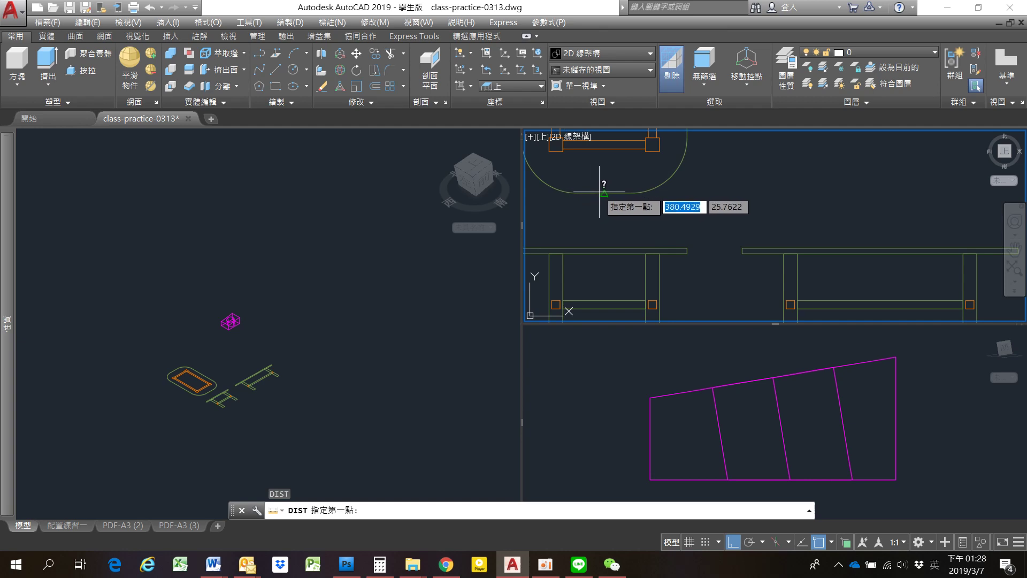
click(603, 202)
click(603, 250)
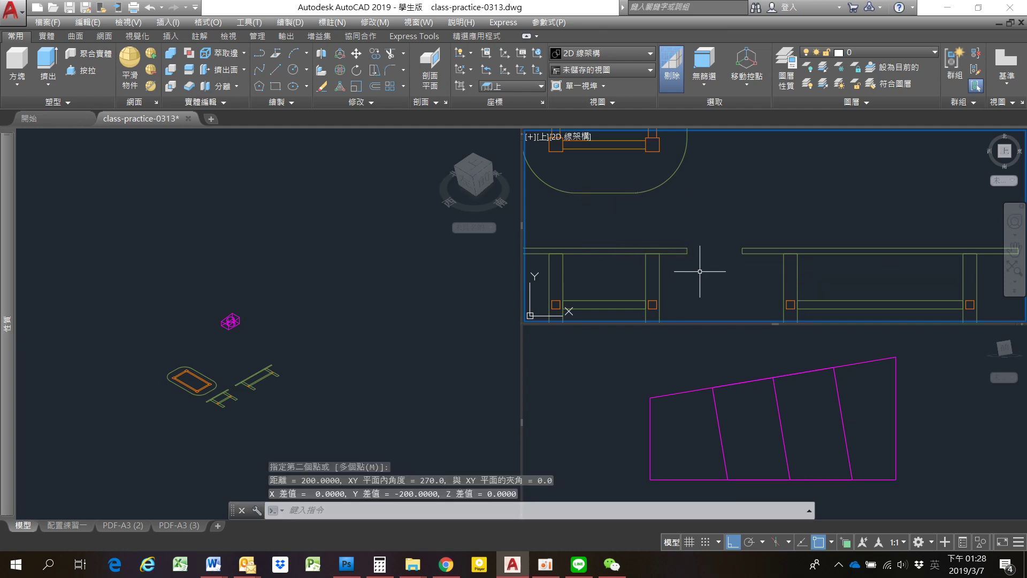
key(Return)
click(687, 249)
click(734, 248)
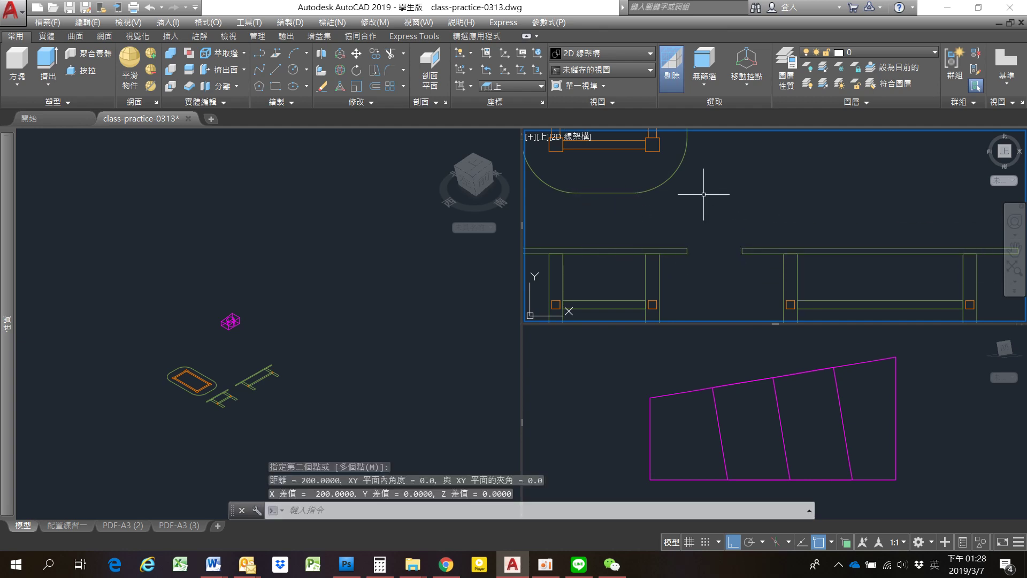
scroll(686, 248, down, 3)
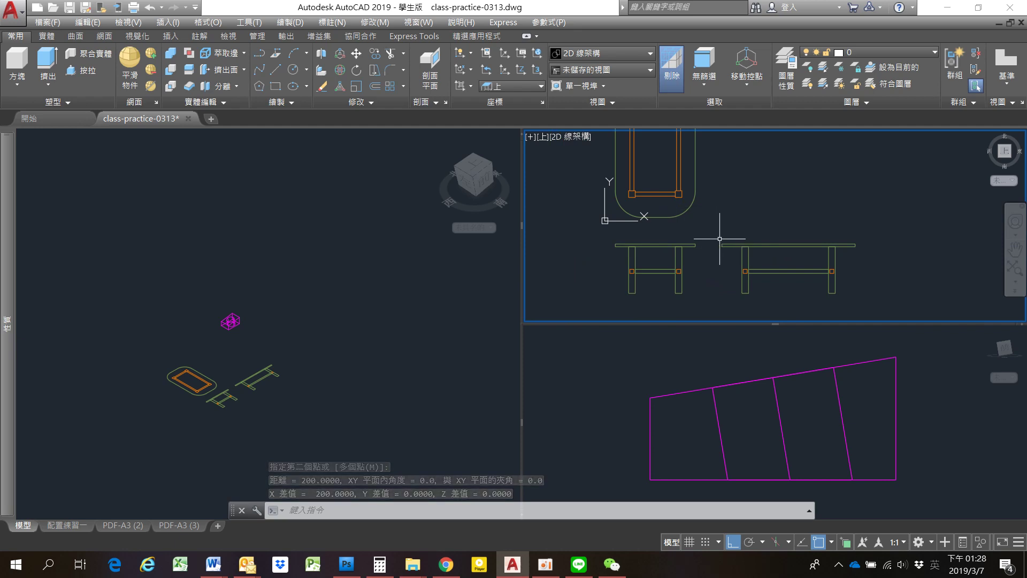
Return to the 配置練習一 layout and zoom around the sheet.
click(76, 528)
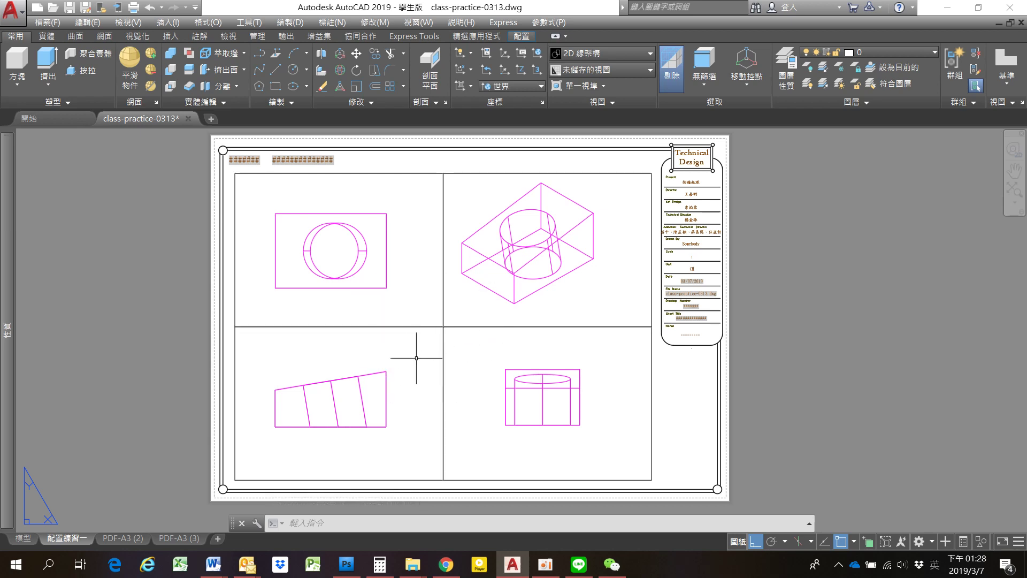
scroll(413, 355, up, 2)
scroll(455, 344, down, 2)
scroll(420, 314, up, 2)
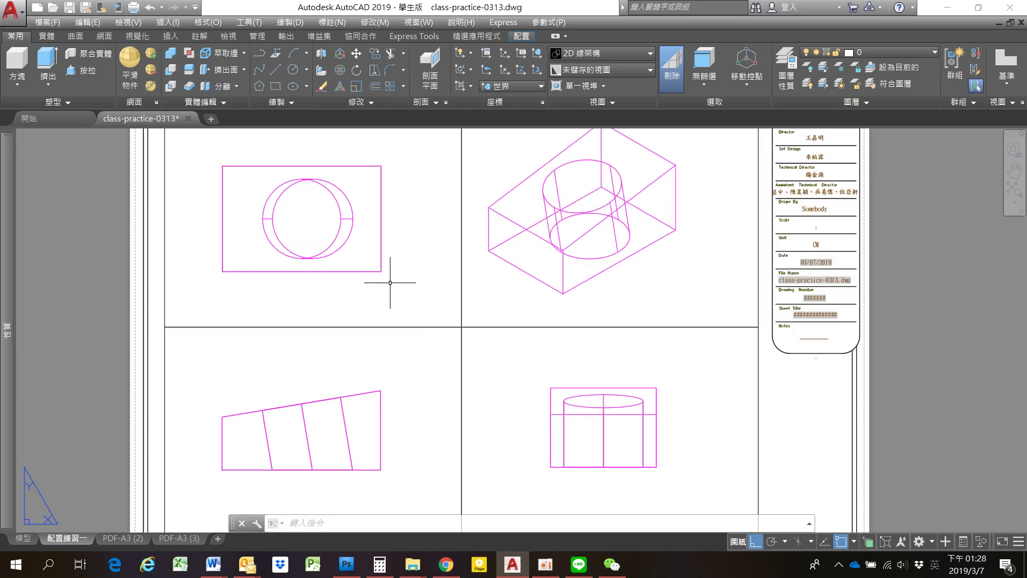
scroll(584, 416, down, 1)
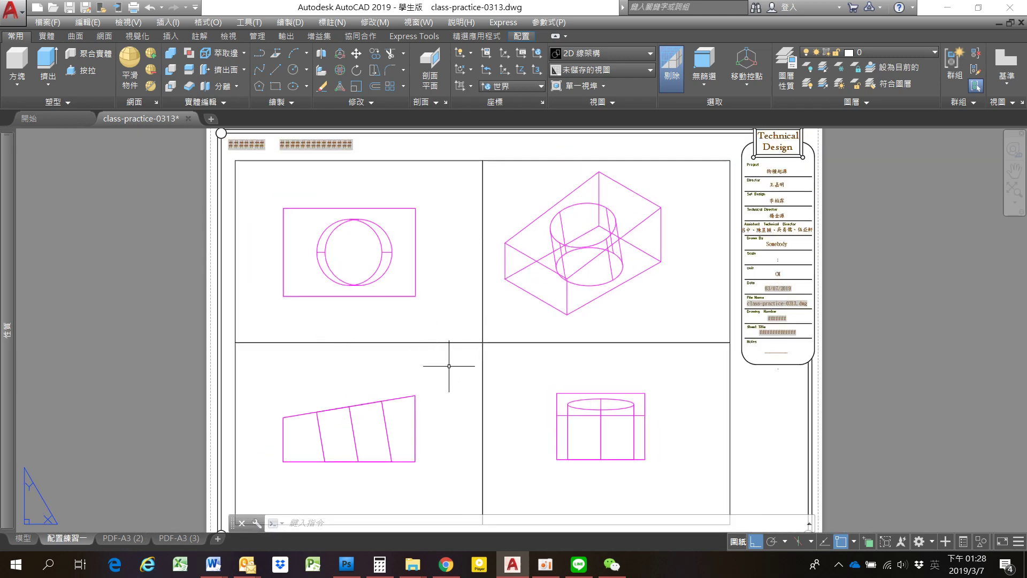
Measure the trapezoid's right edge on paper with DI, reading 67.5381.
text(di)
key(Return)
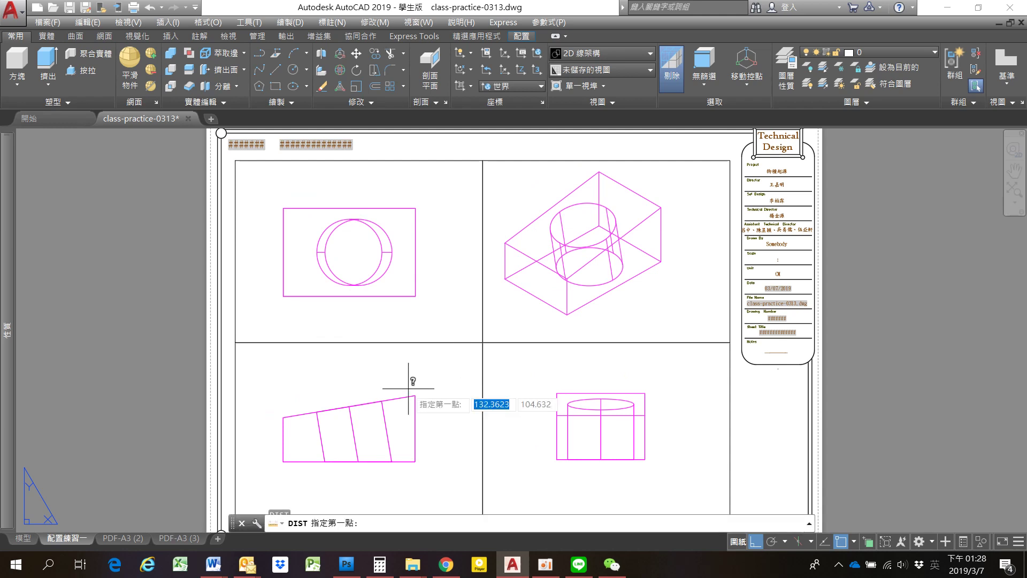
click(416, 396)
click(415, 296)
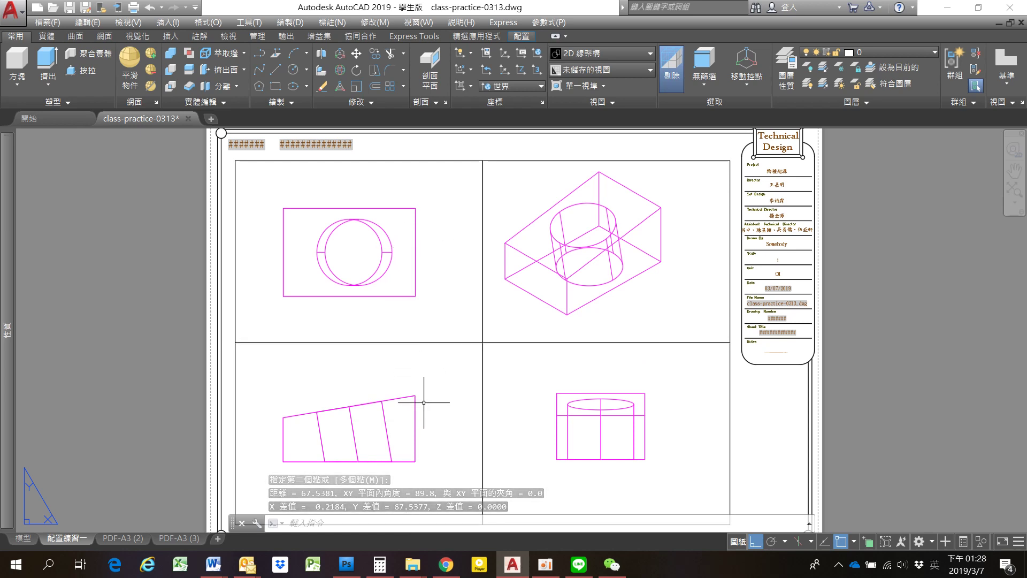
scroll(423, 402, down, 1)
scroll(410, 390, up, 1)
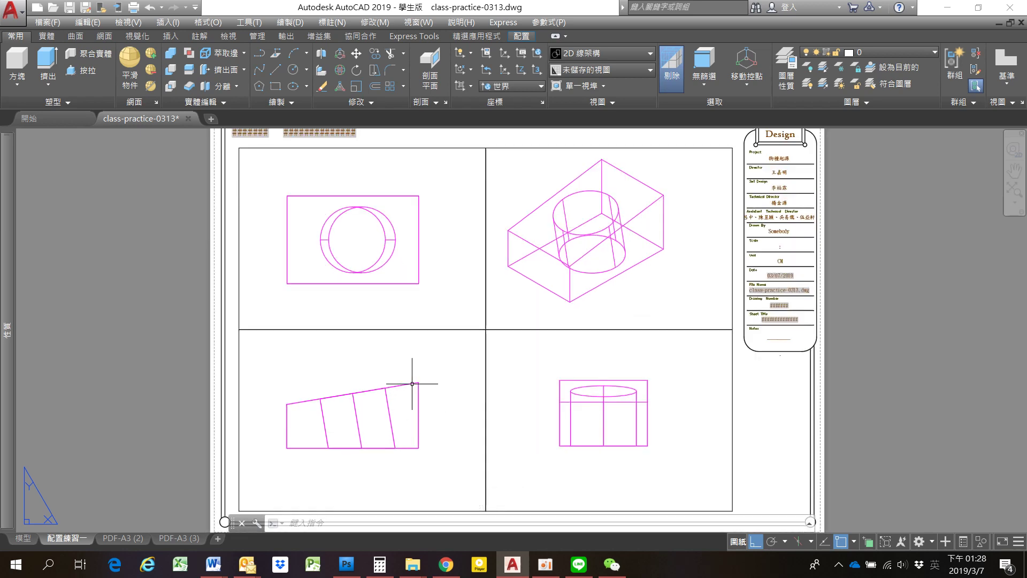
scroll(386, 324, down, 2)
scroll(415, 289, up, 1)
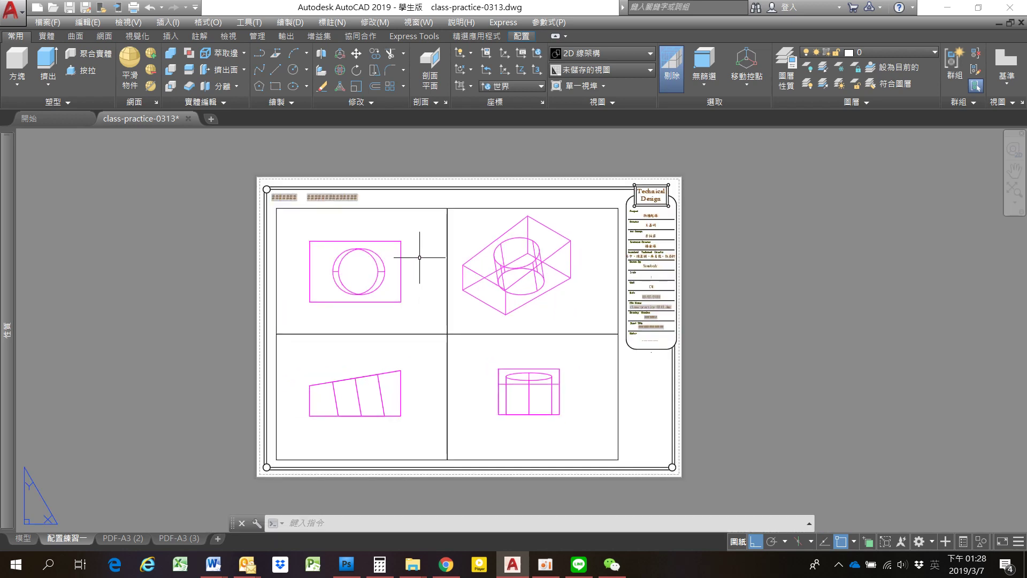
Enter the layout's viewports and cycle the active one with Ctrl+R.
double_click(419, 225)
click(407, 390)
click(498, 382)
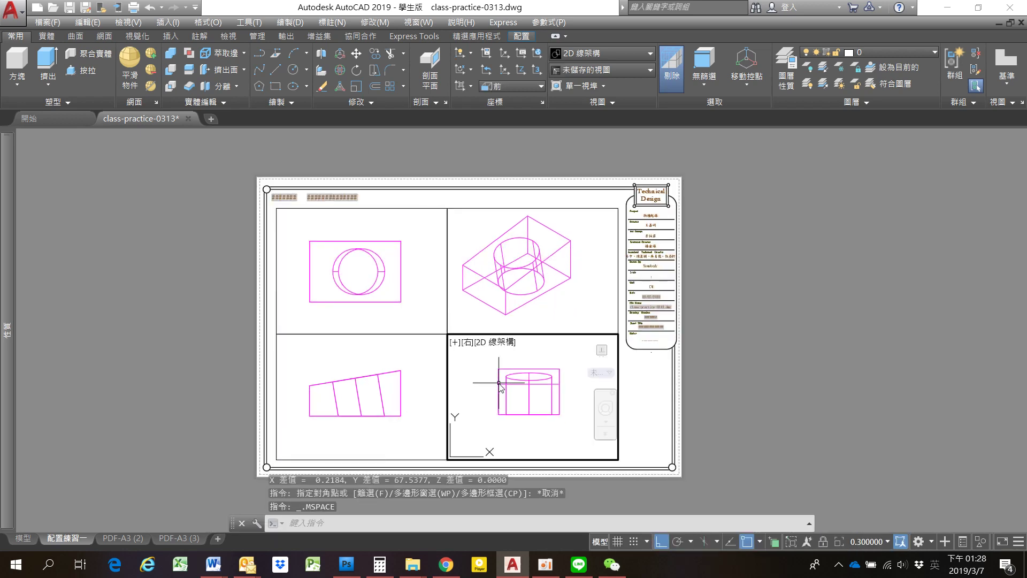
key(ctrl+r)
key(ctrl+r)
key(ctrl+r)
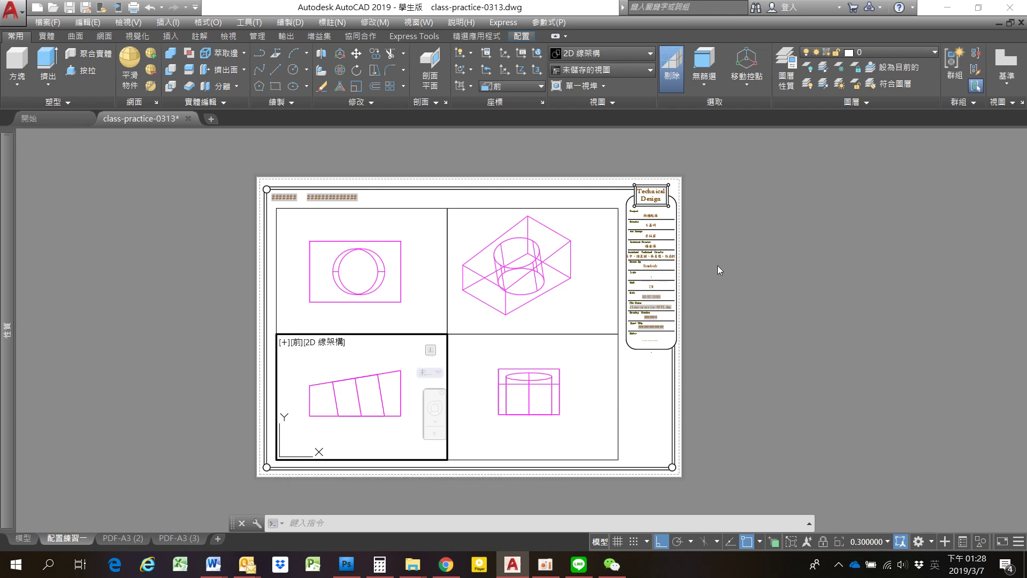
double_click(531, 157)
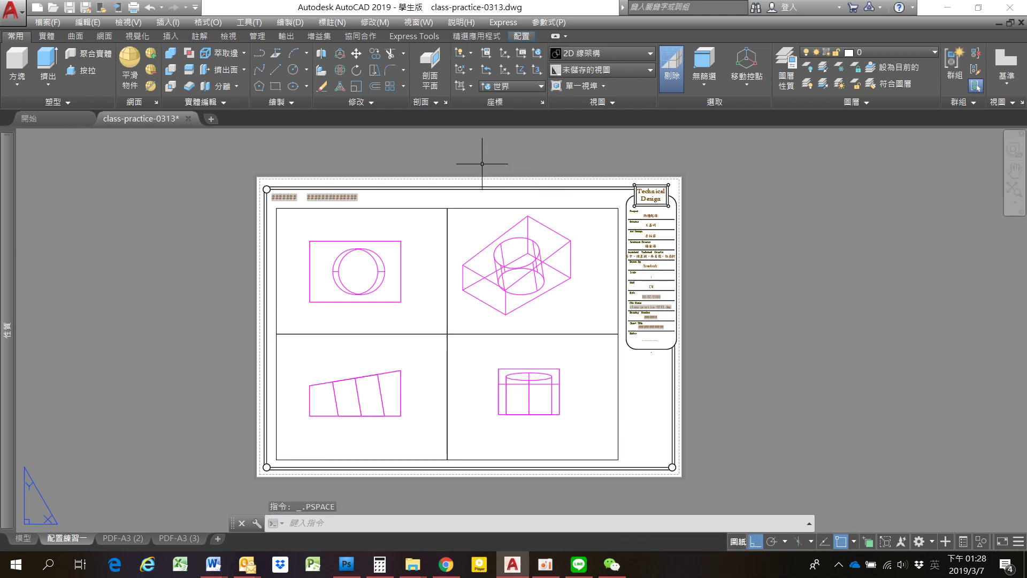
scroll(396, 343, down, 3)
scroll(369, 300, up, 3)
scroll(374, 321, down, 1)
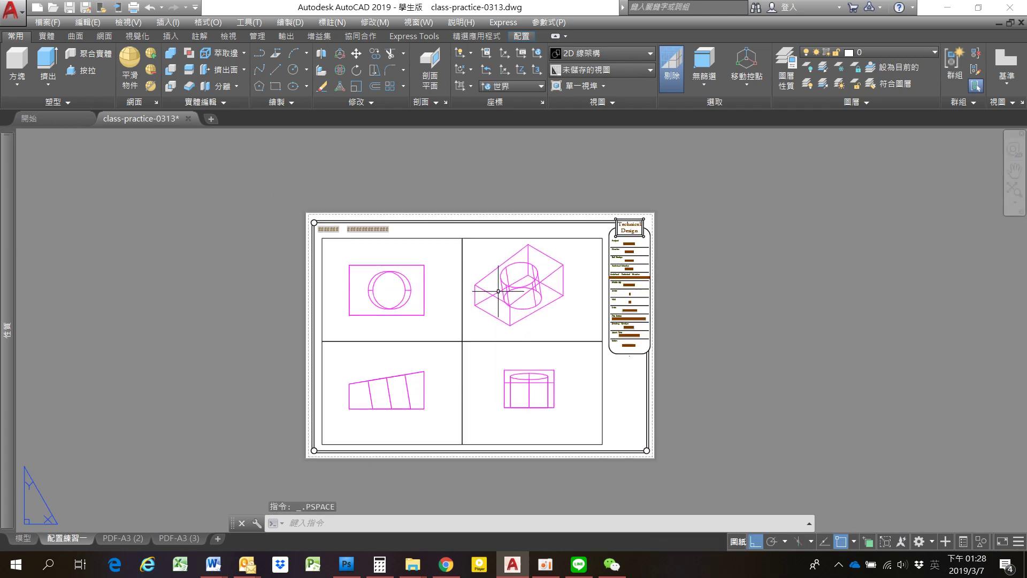
scroll(562, 386, up, 1)
double_click(567, 283)
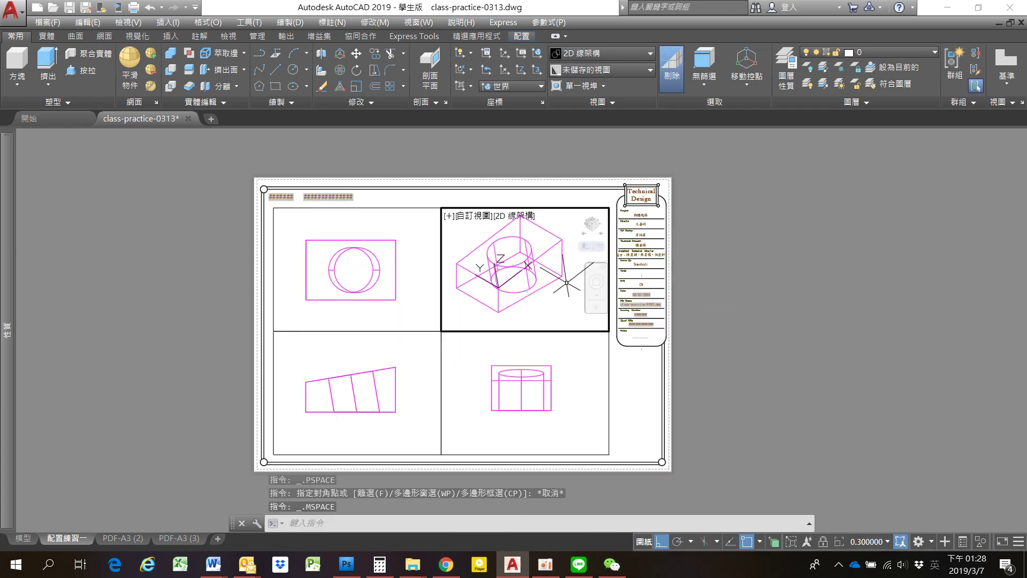
scroll(509, 253, up, 1)
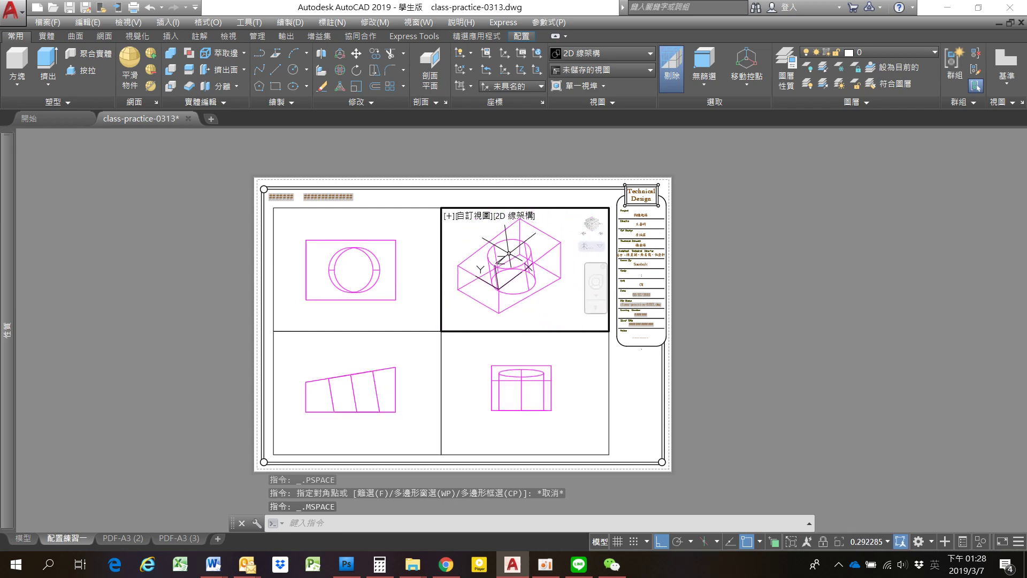
scroll(508, 253, up, 1)
scroll(509, 253, up, 1)
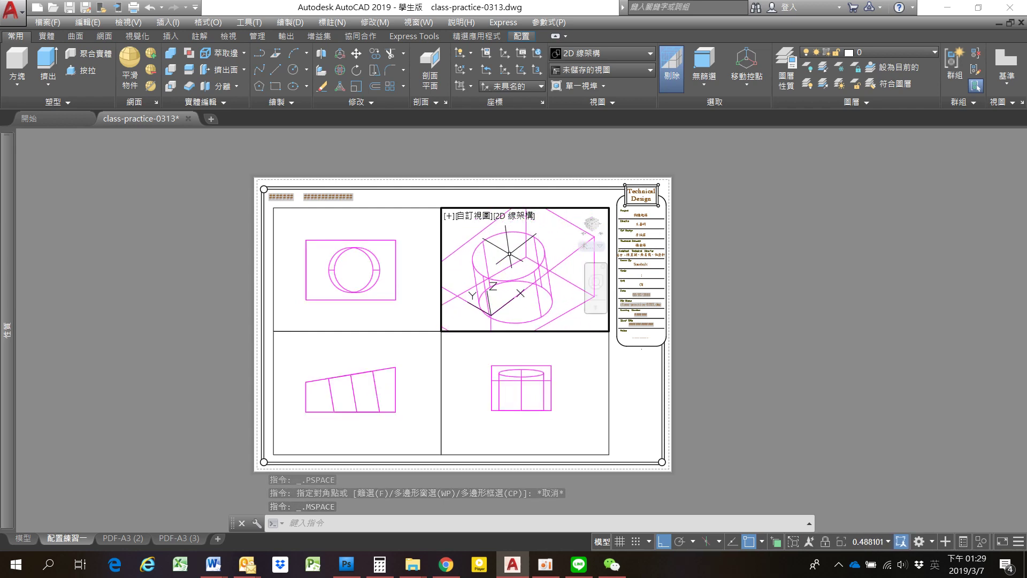
key(Escape)
key(ctrl+z)
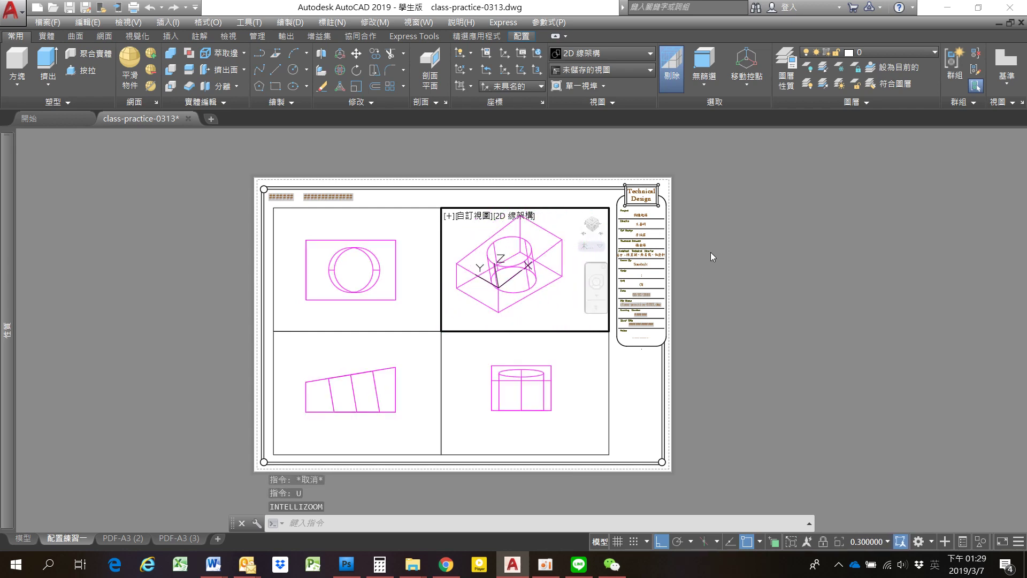
double_click(711, 253)
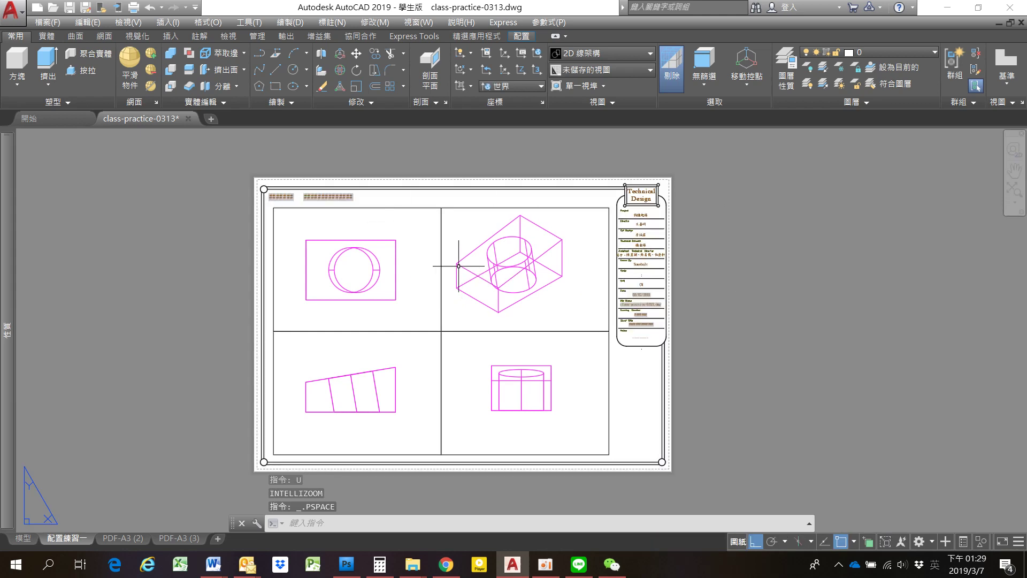
scroll(428, 343, up, 1)
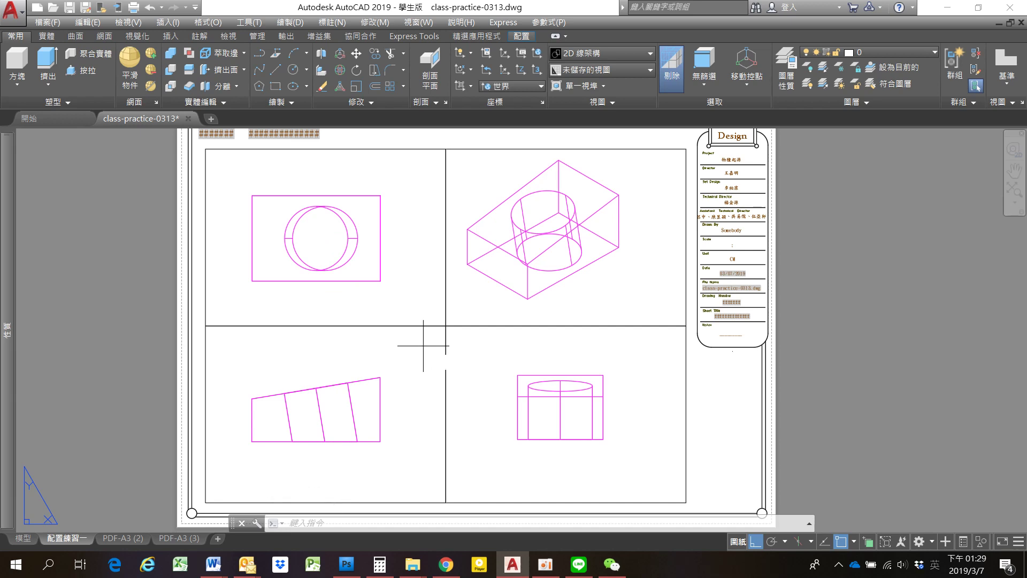
Draw a 65×65 rectangle from the trapezoid corner where the four viewports meet.
text(rec)
key(Return)
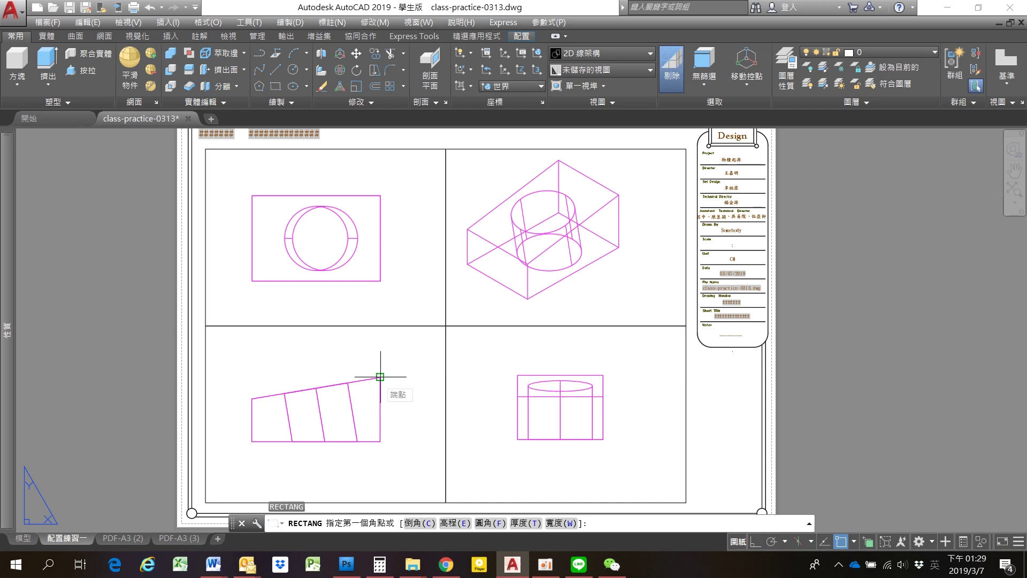
click(380, 377)
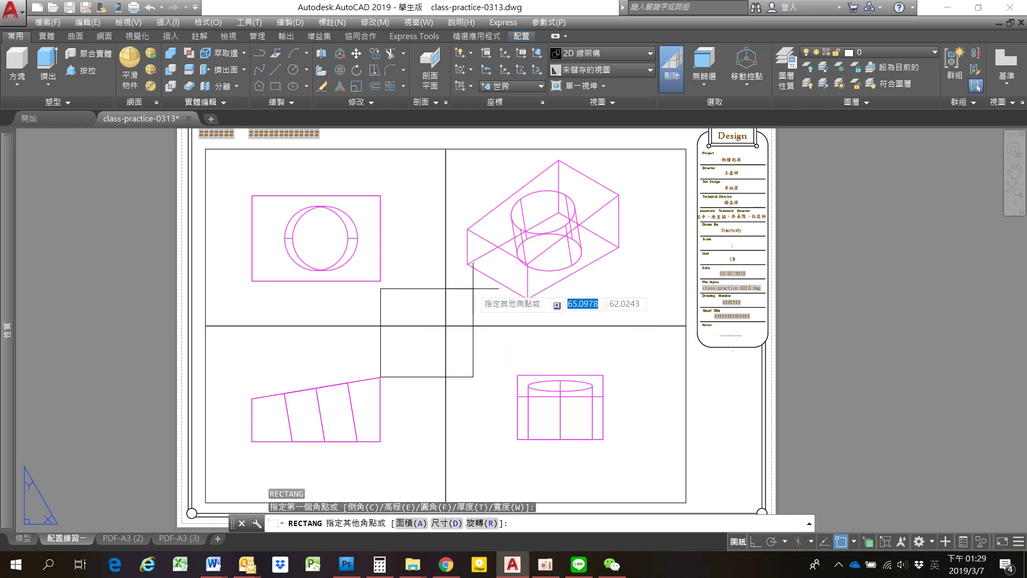
text(@6)
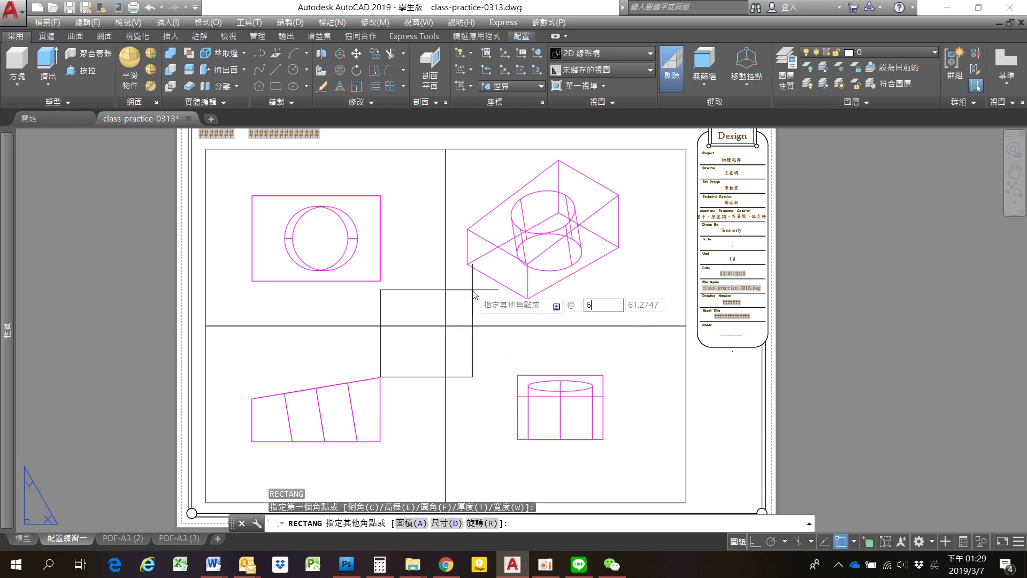
text(5)
key(Tab)
text(6)
key(Return)
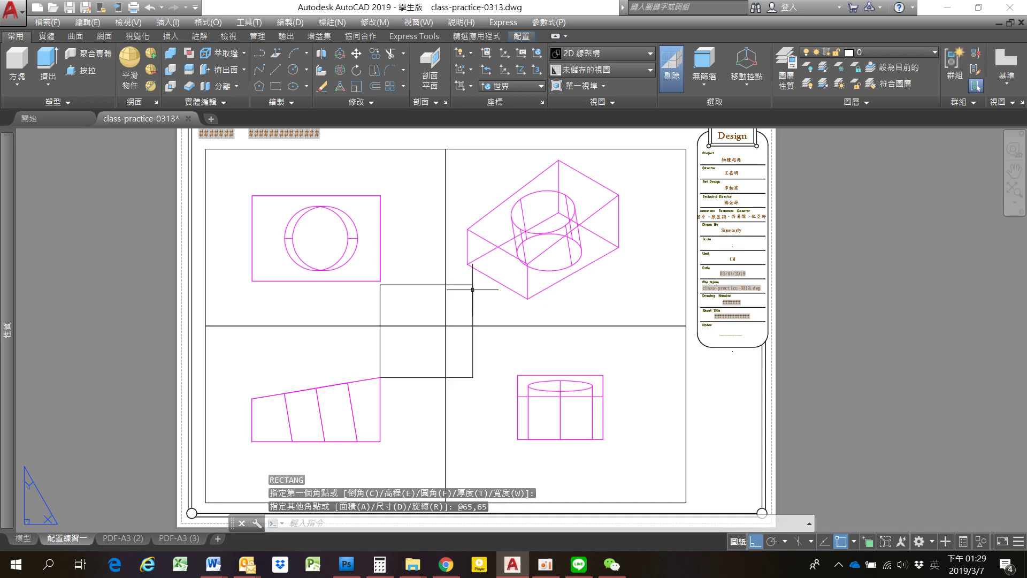
scroll(438, 288, up, 1)
scroll(401, 287, up, 1)
scroll(287, 172, down, 2)
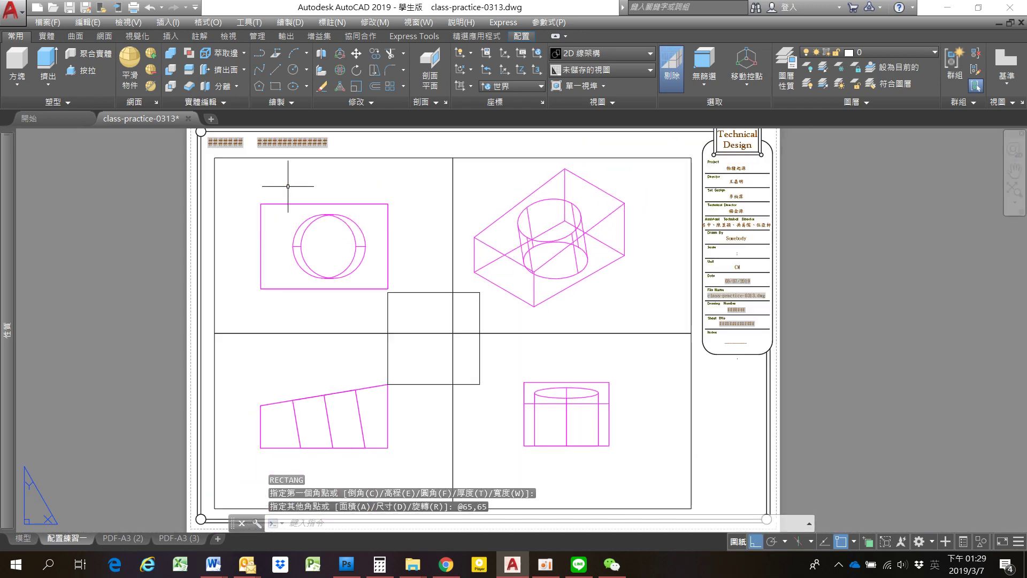
scroll(316, 165, up, 1)
Move the top-left viewport so its corner meets the square's corner.
click(375, 155)
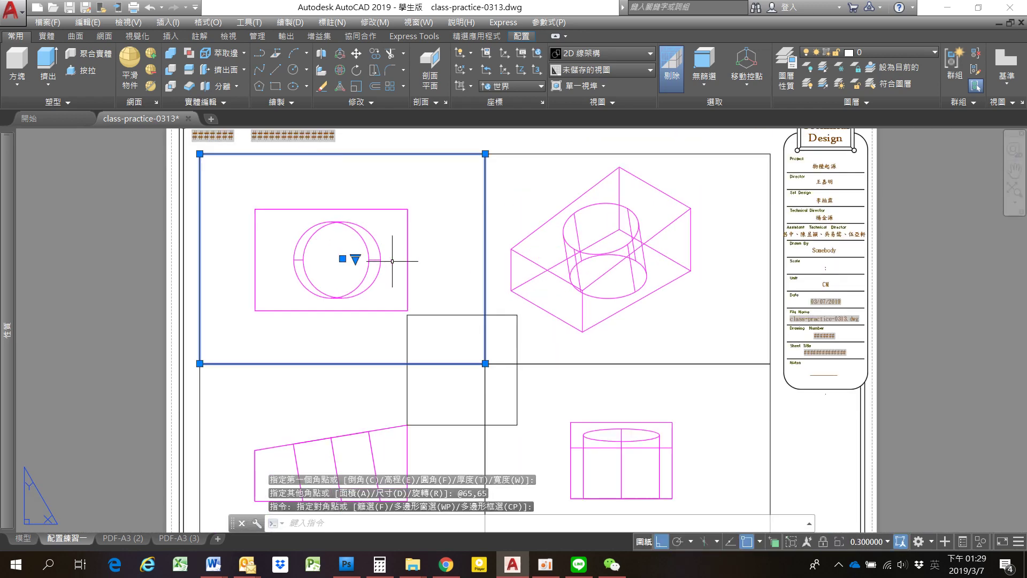
text(m)
key(Return)
scroll(413, 297, up, 2)
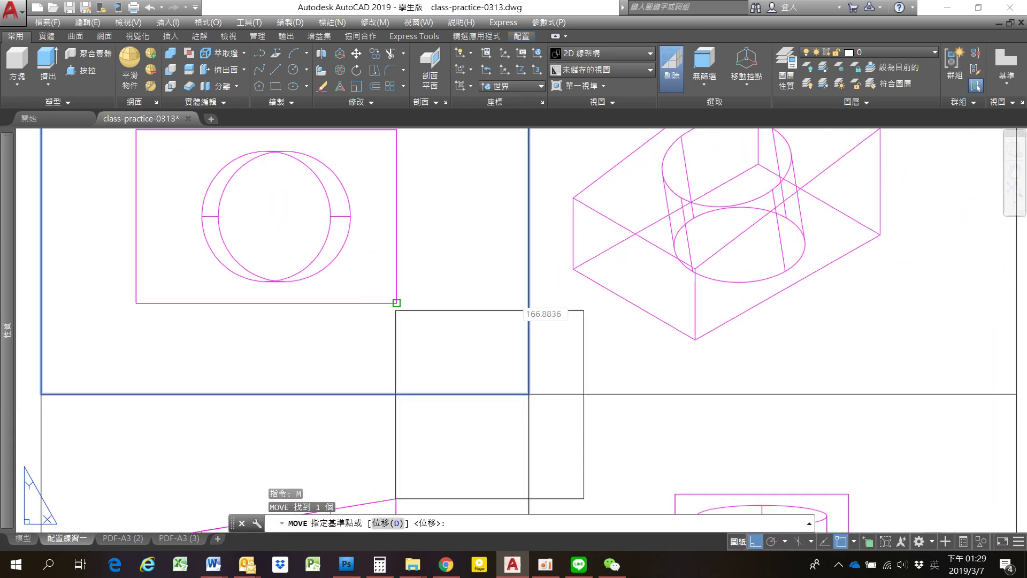
click(397, 304)
scroll(400, 311, down, 3)
scroll(423, 343, up, 1)
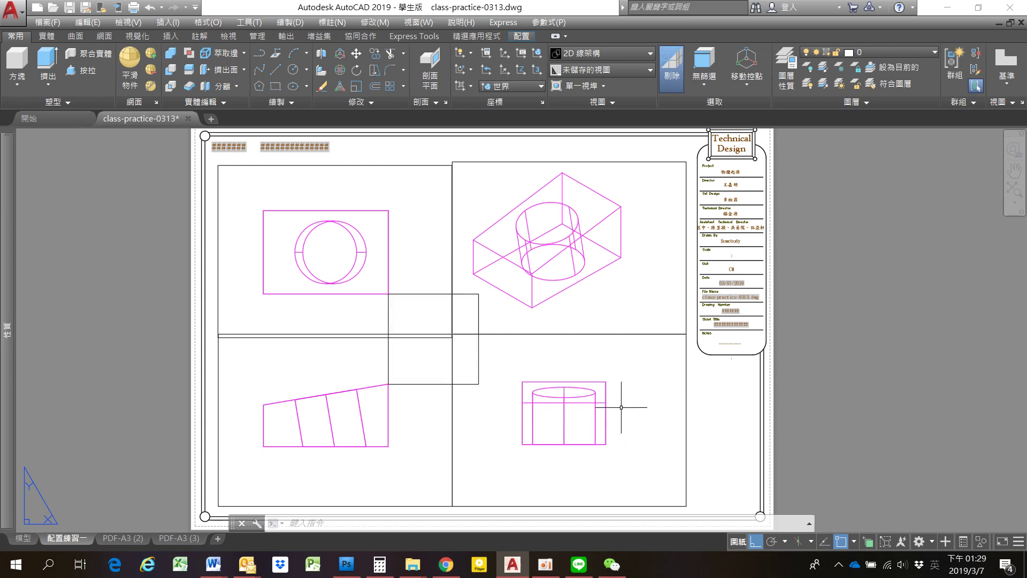
Move the lower-right viewport left against the square's corner.
click(709, 432)
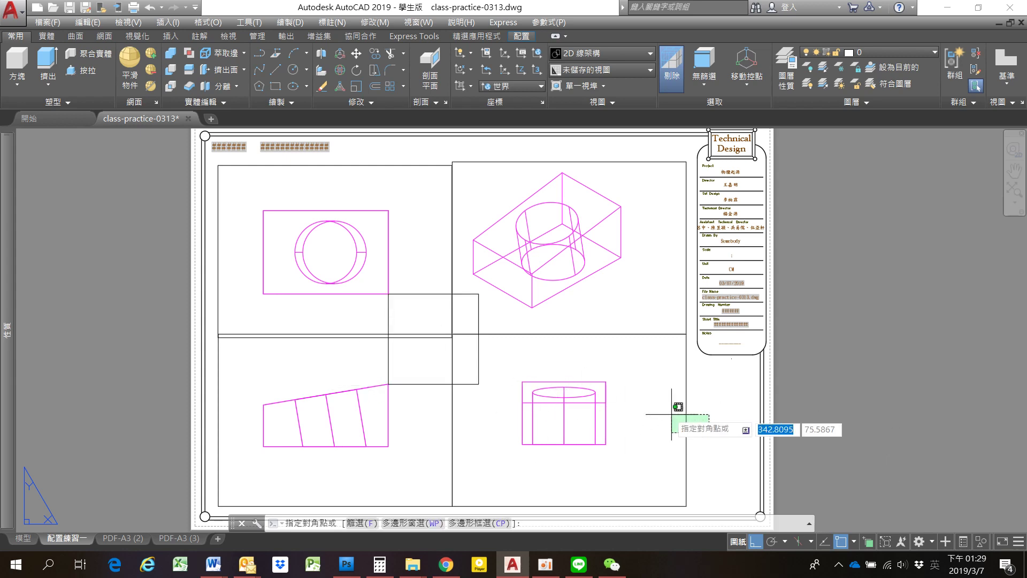
click(670, 413)
text(m)
key(Return)
scroll(536, 364, up, 2)
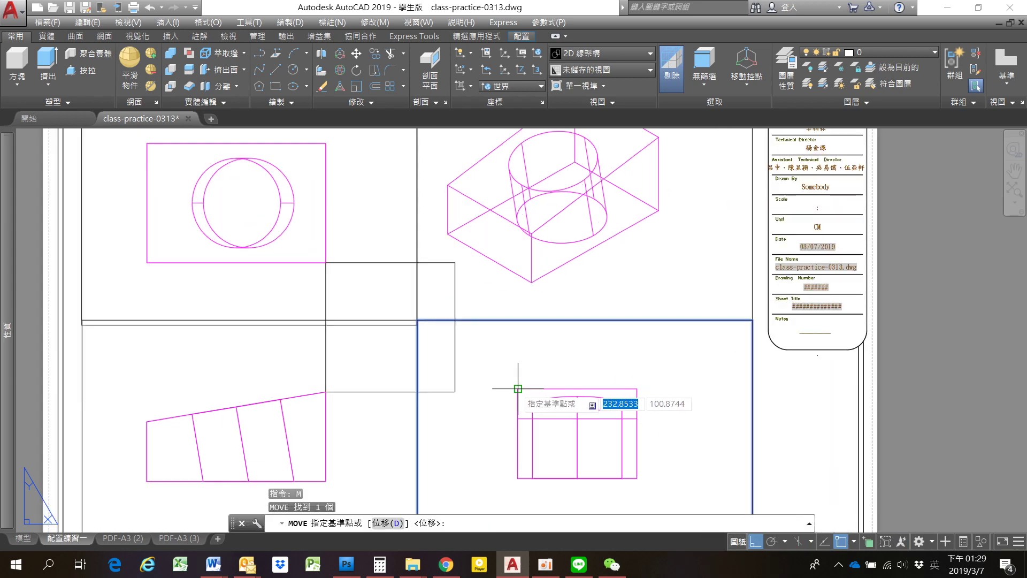
click(517, 389)
click(455, 392)
scroll(528, 333, down, 2)
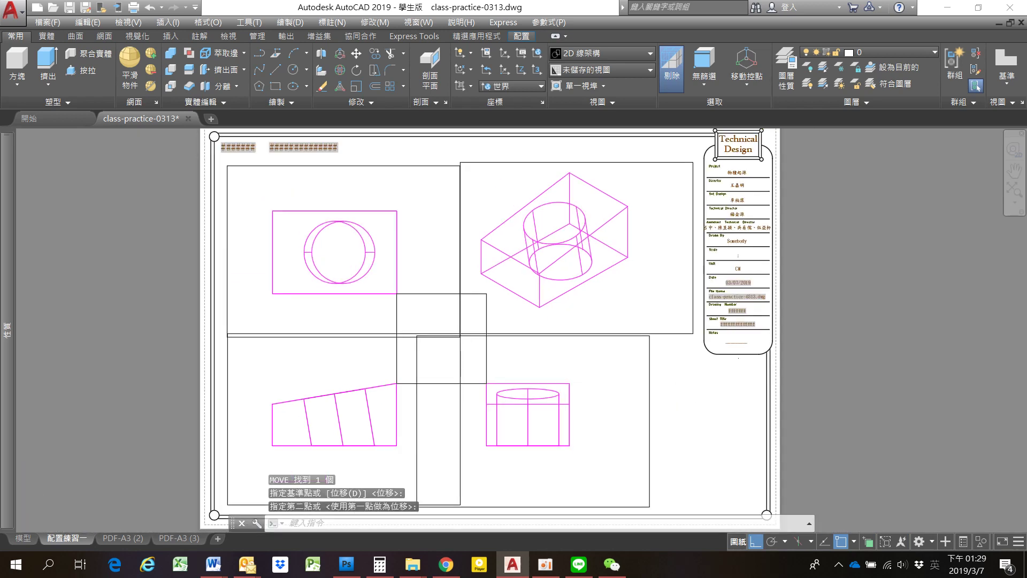
scroll(551, 367, down, 1)
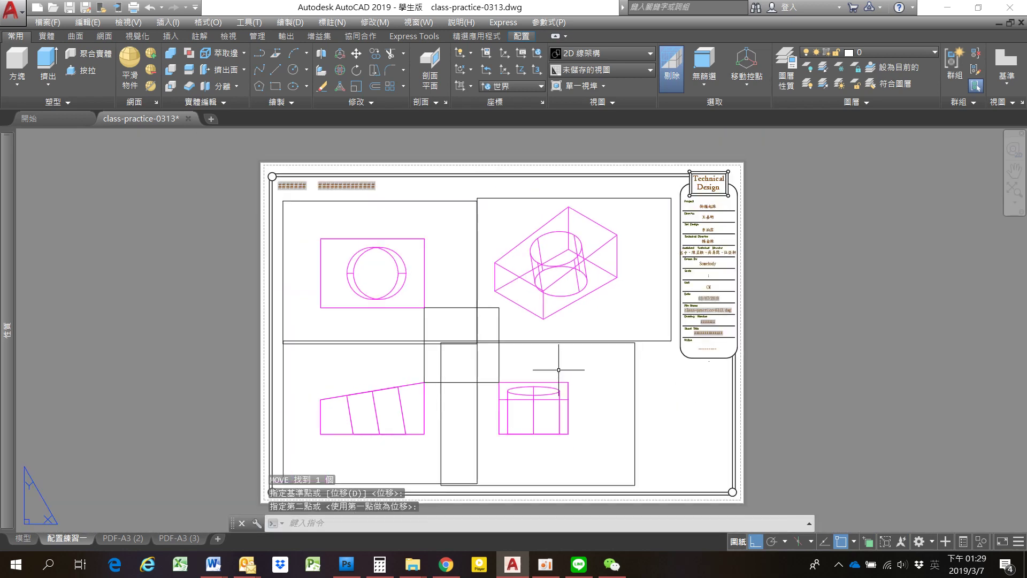
Erase the 65×65 helper square.
click(498, 323)
text(e)
key(Return)
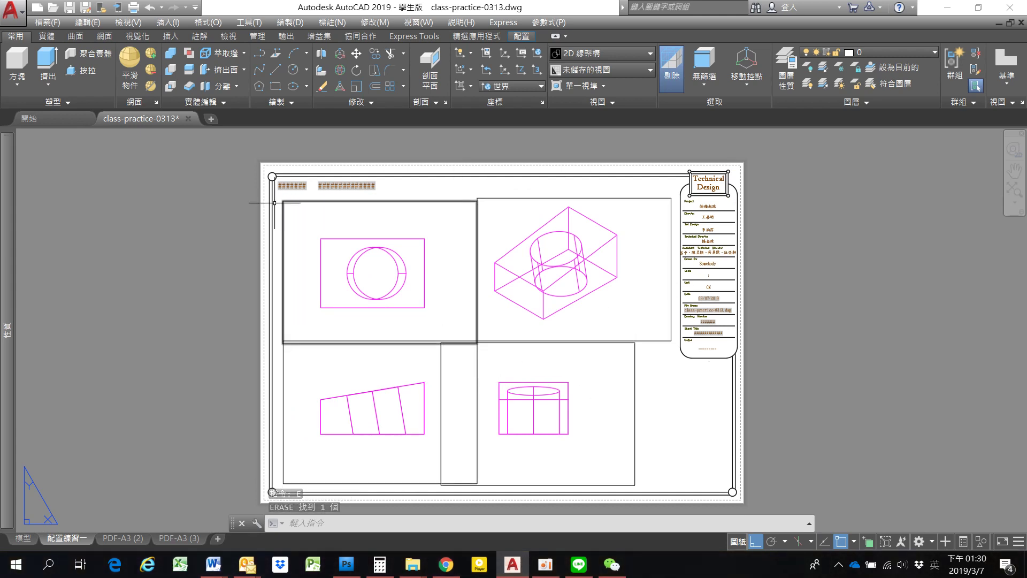
Window-select the four viewports and move them onto the DefPoints layer.
click(297, 336)
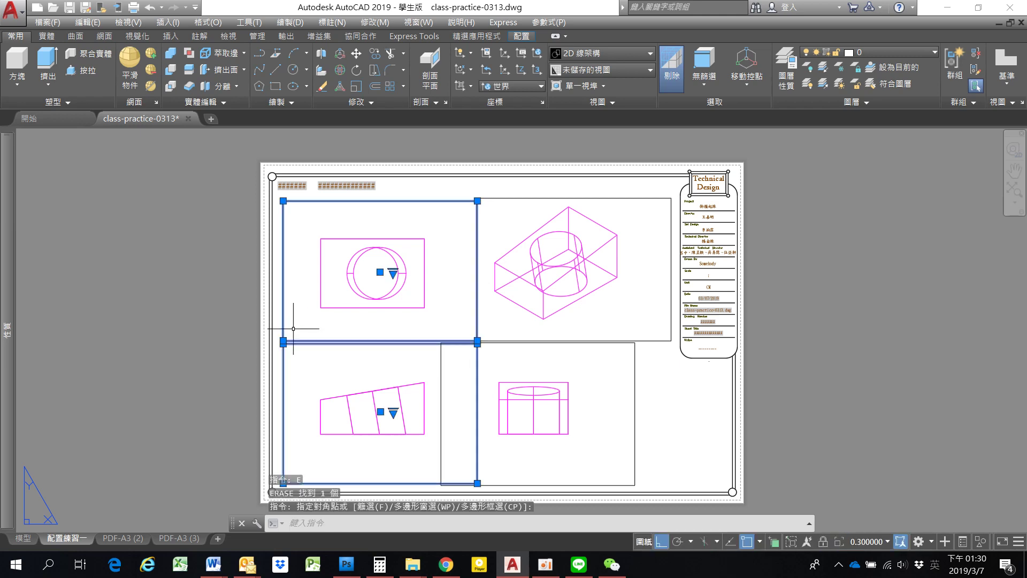
key(Escape)
key(Escape)
key(Escape)
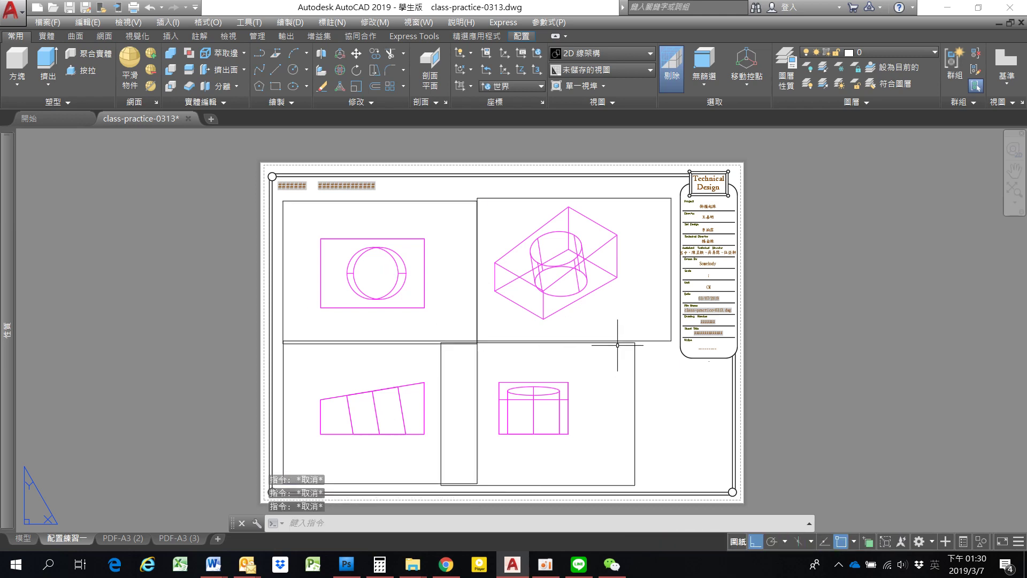
click(513, 349)
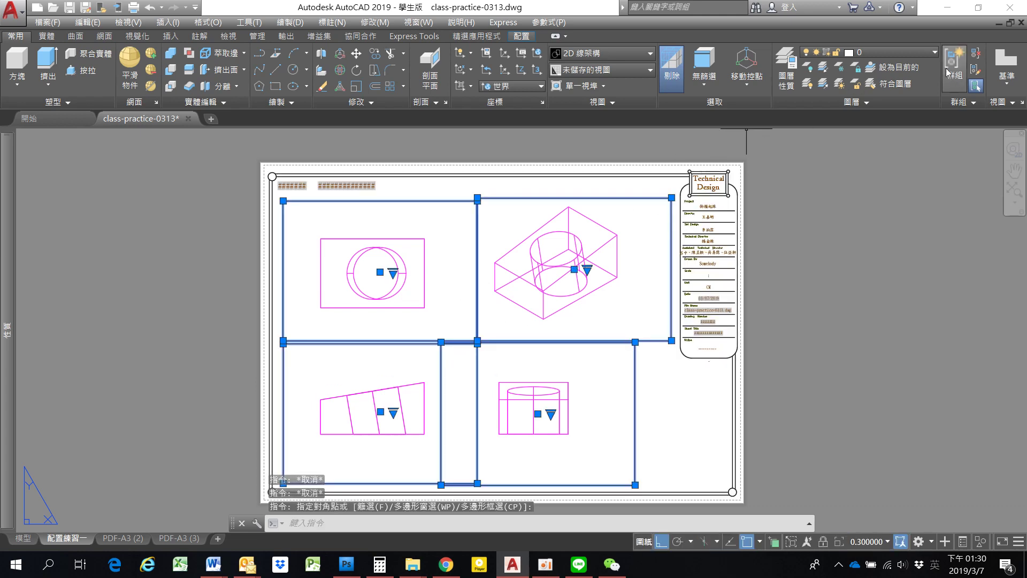
click(928, 53)
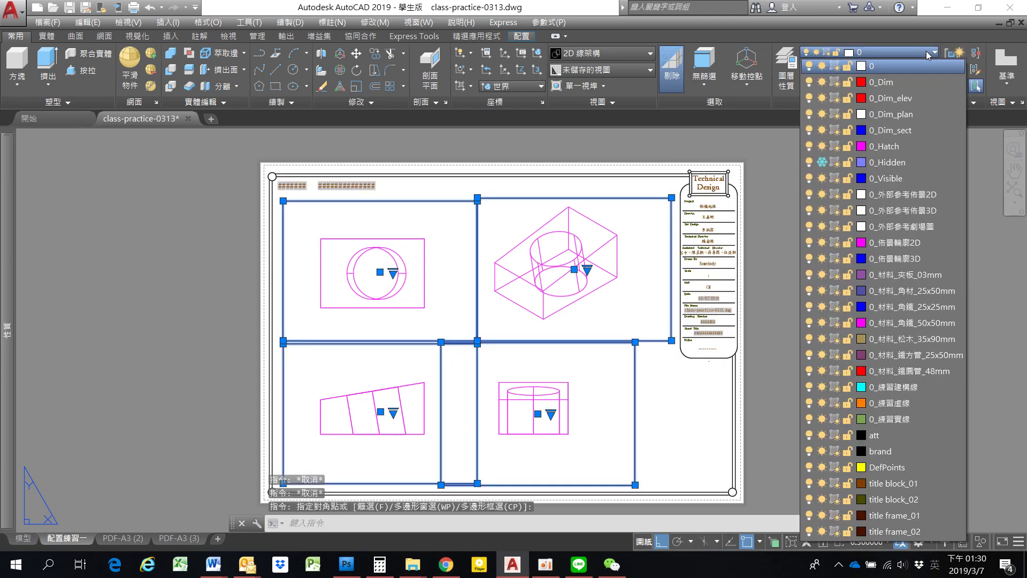
click(905, 467)
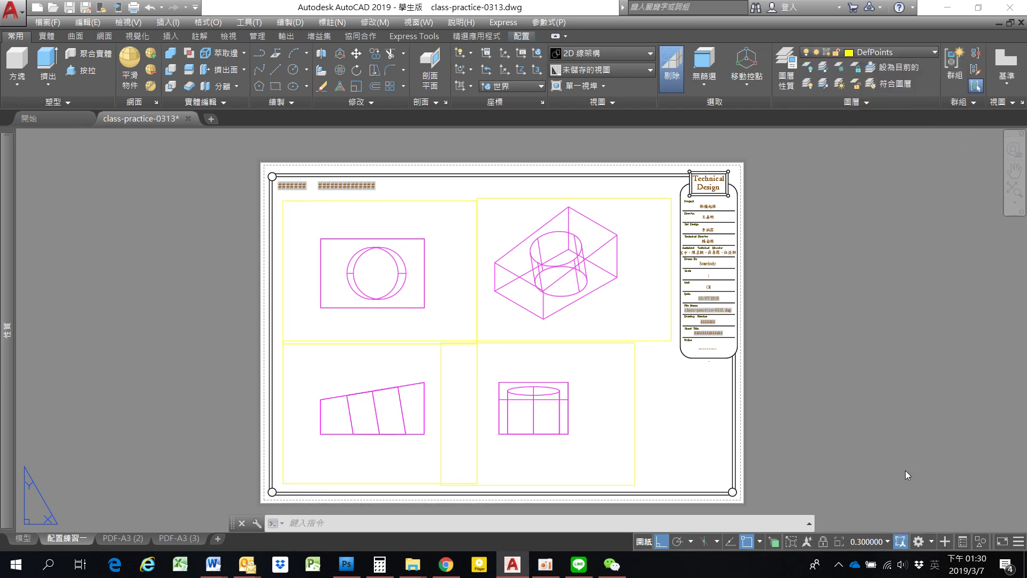
text(la)
key(Return)
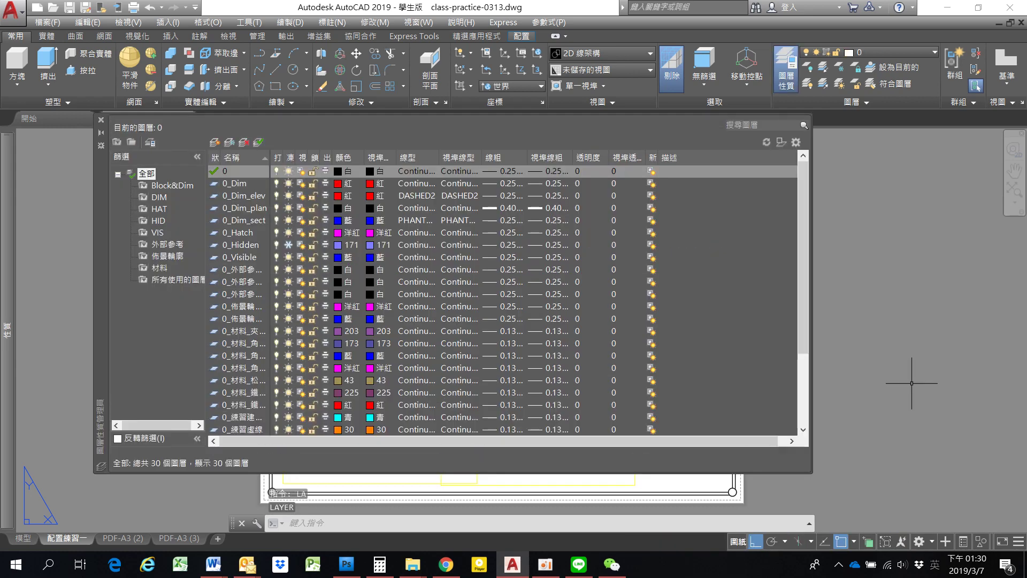
drag(805, 204, 824, 293)
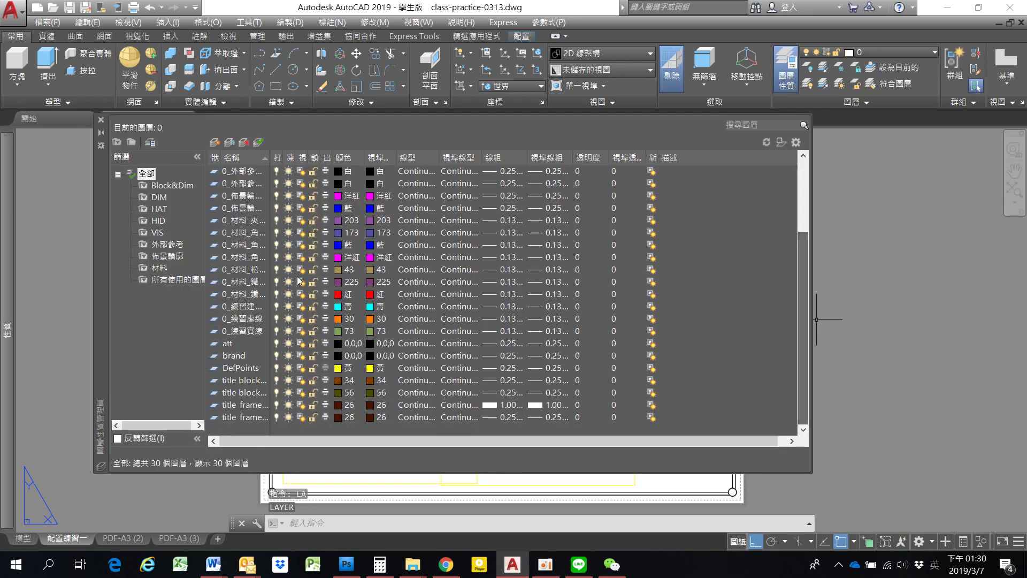
click(243, 368)
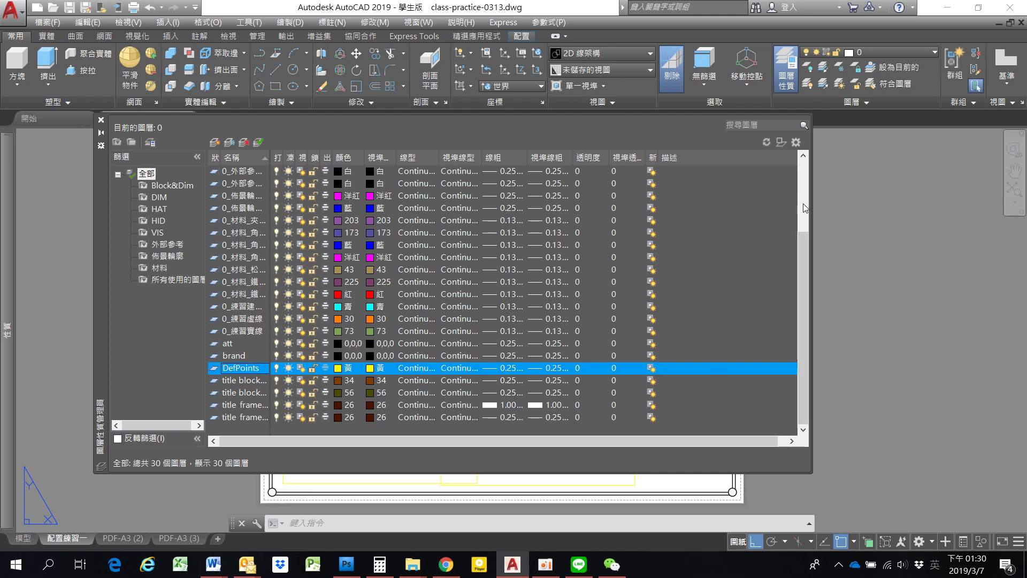
drag(812, 211, 988, 214)
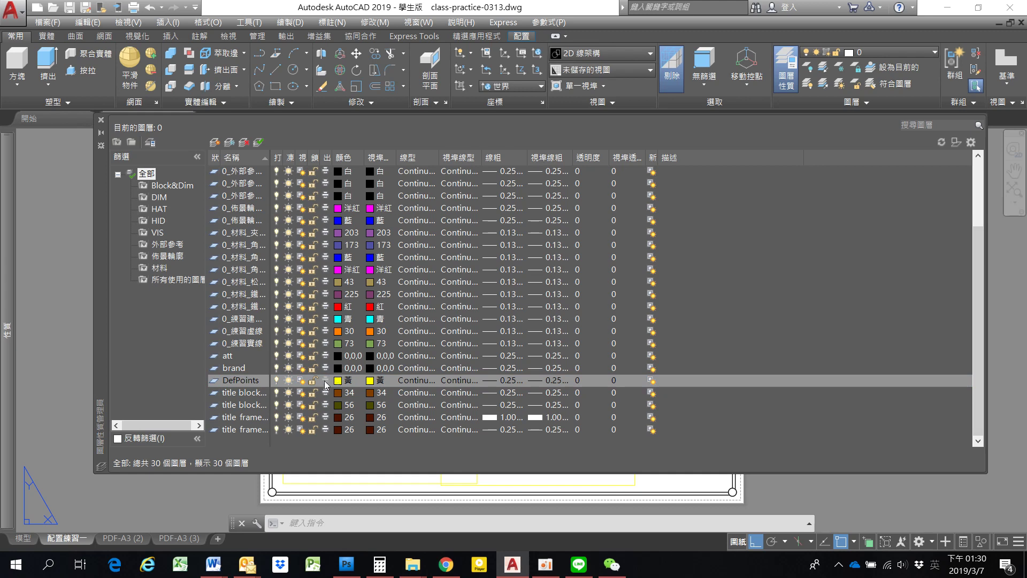
drag(332, 157, 356, 158)
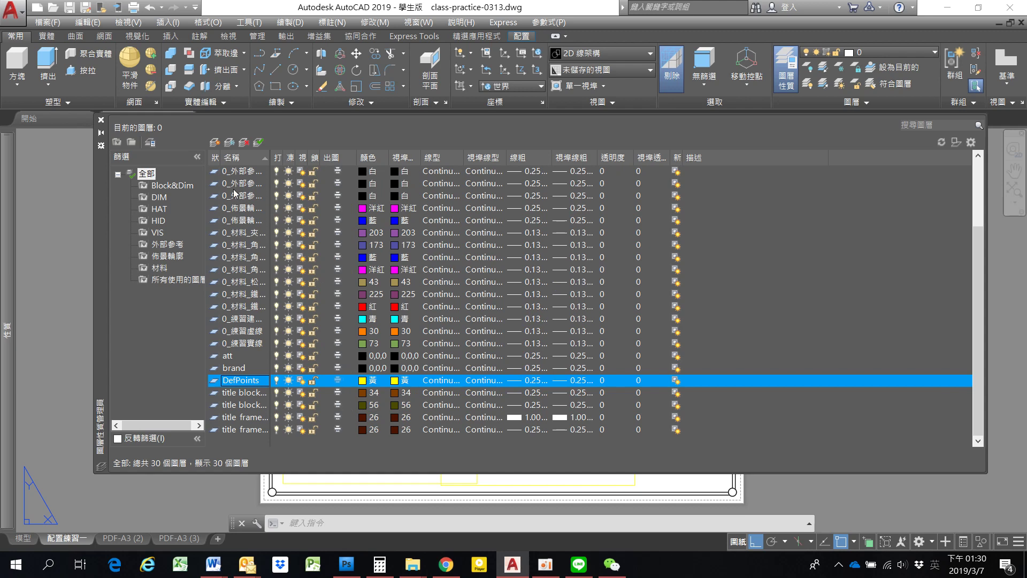
click(262, 295)
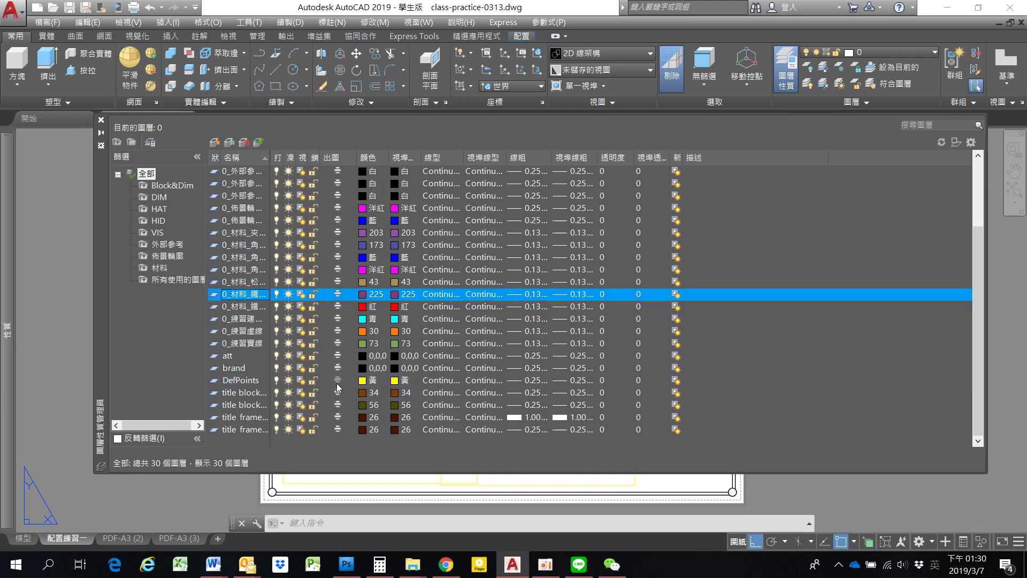
click(245, 381)
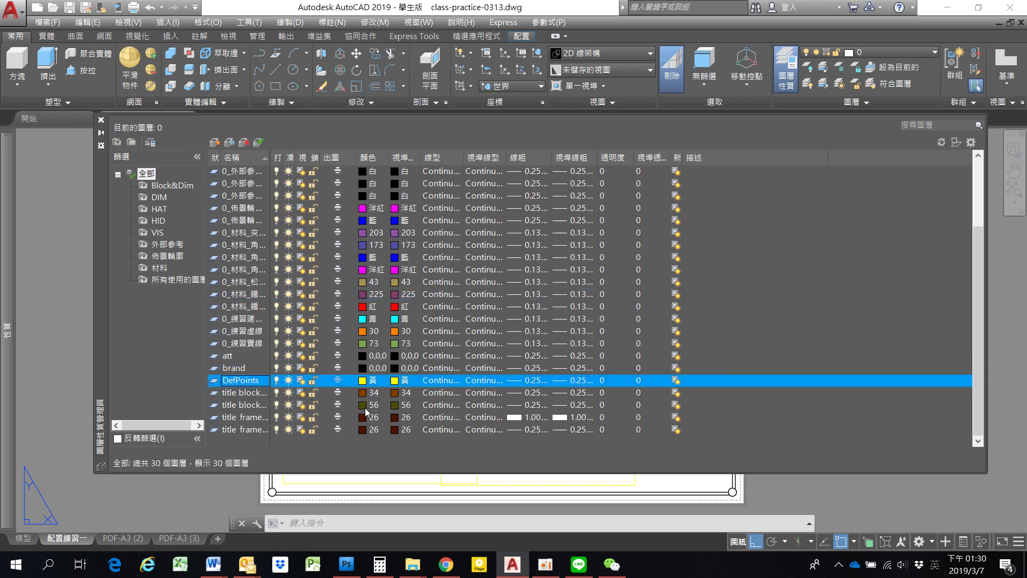
scroll(214, 232, up, 3)
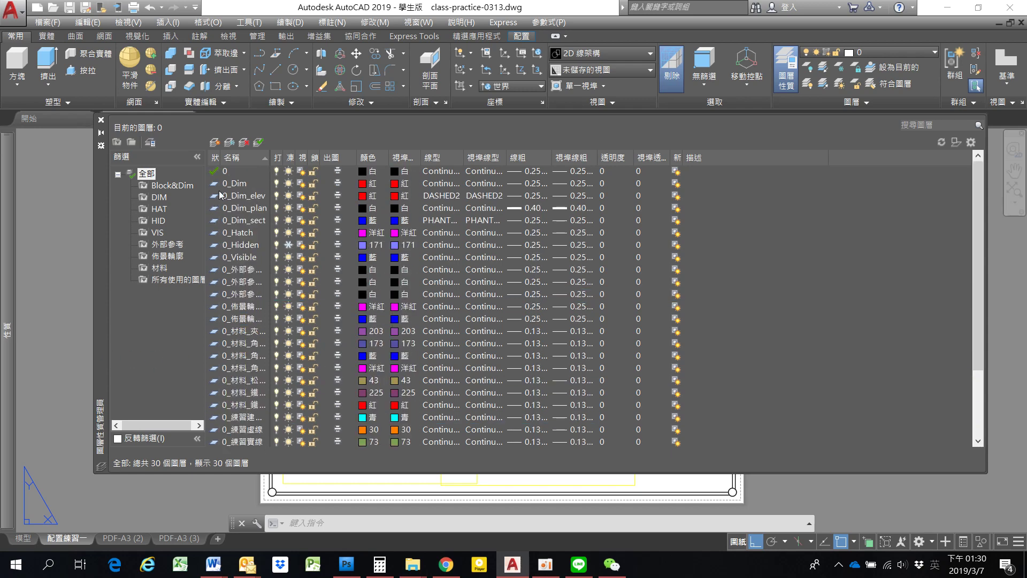
click(231, 172)
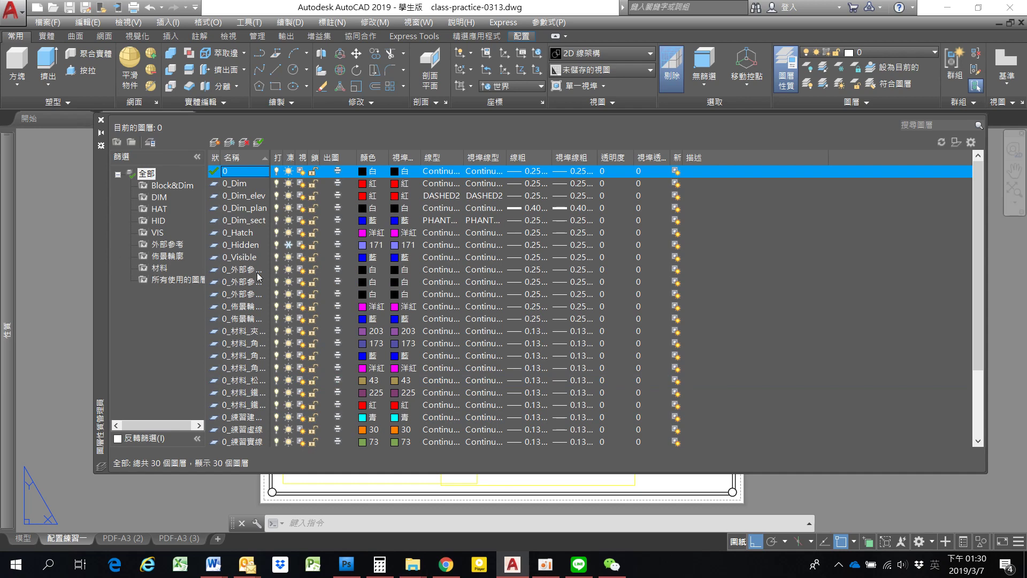
scroll(259, 276, down, 3)
click(245, 380)
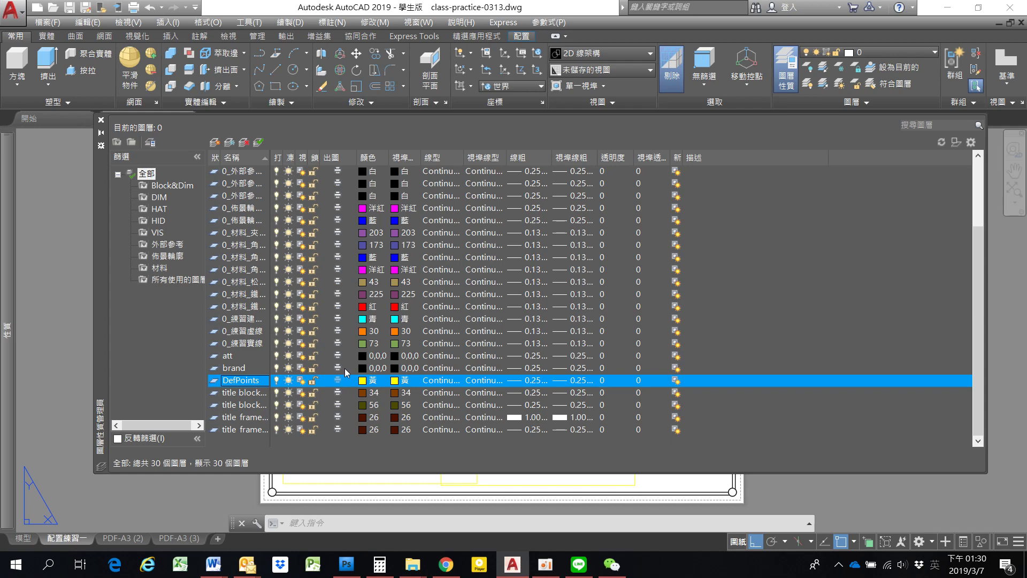
scroll(345, 369, up, 3)
click(242, 172)
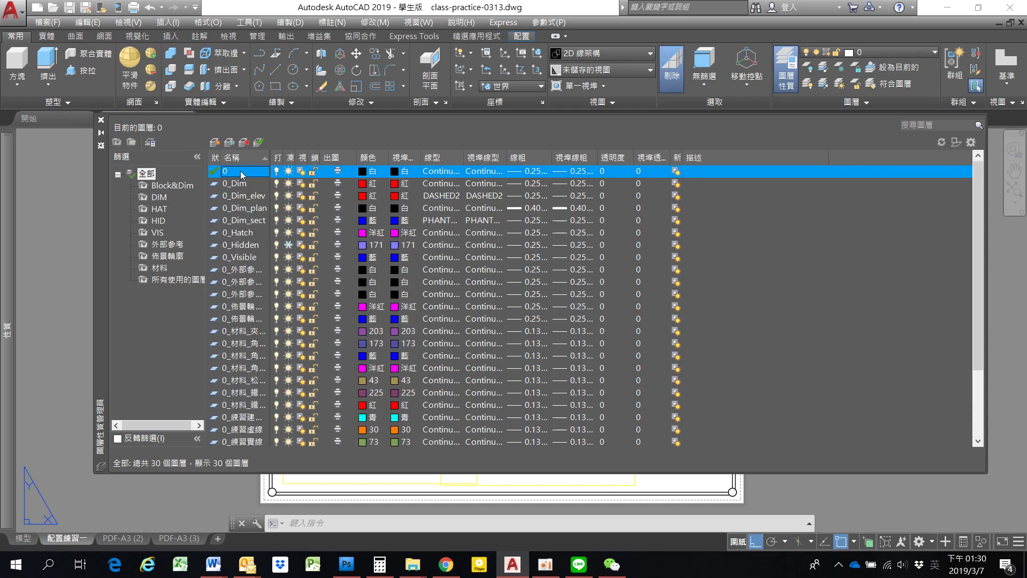
scroll(284, 248, down, 3)
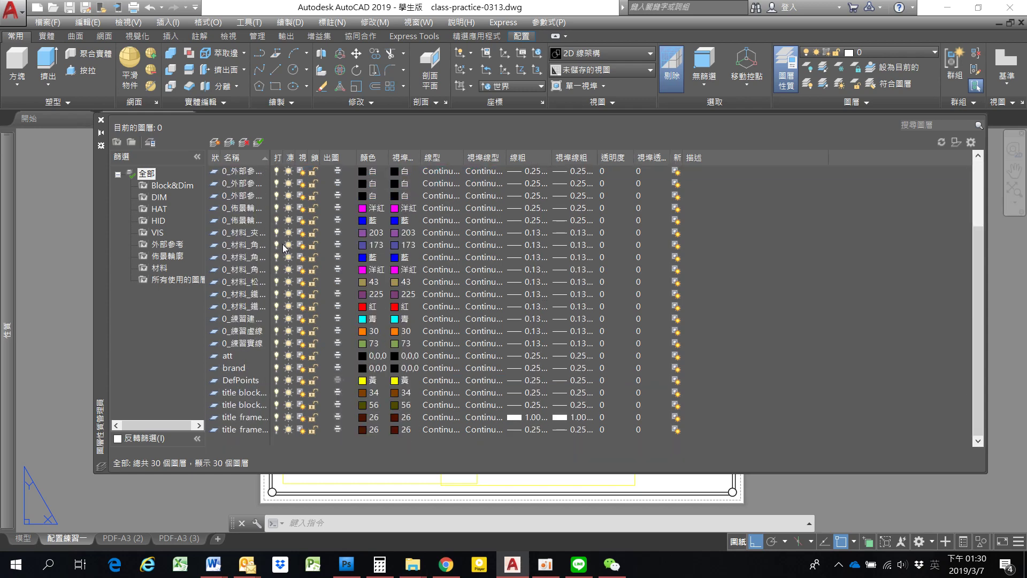
click(248, 383)
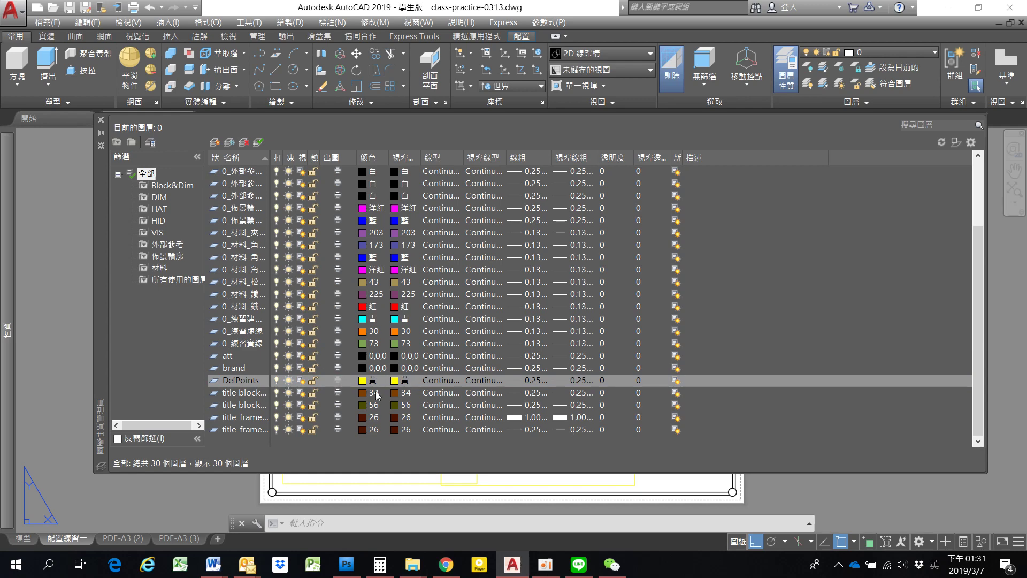
click(101, 119)
scroll(470, 339, down, 4)
scroll(438, 300, up, 4)
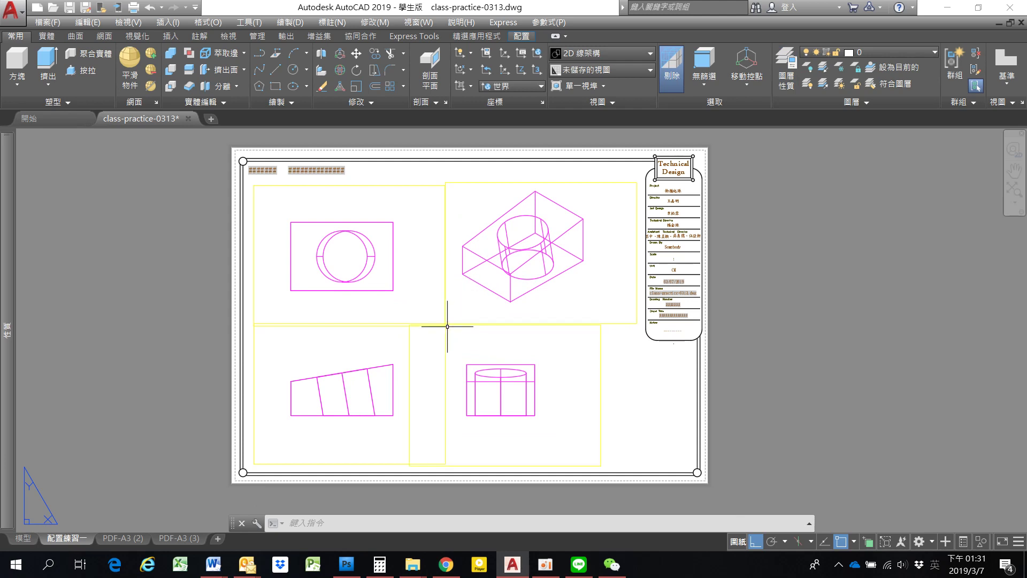
Select the lower-right viewport and stretch its left-corner grip.
scroll(450, 325, down, 3)
scroll(508, 324, up, 3)
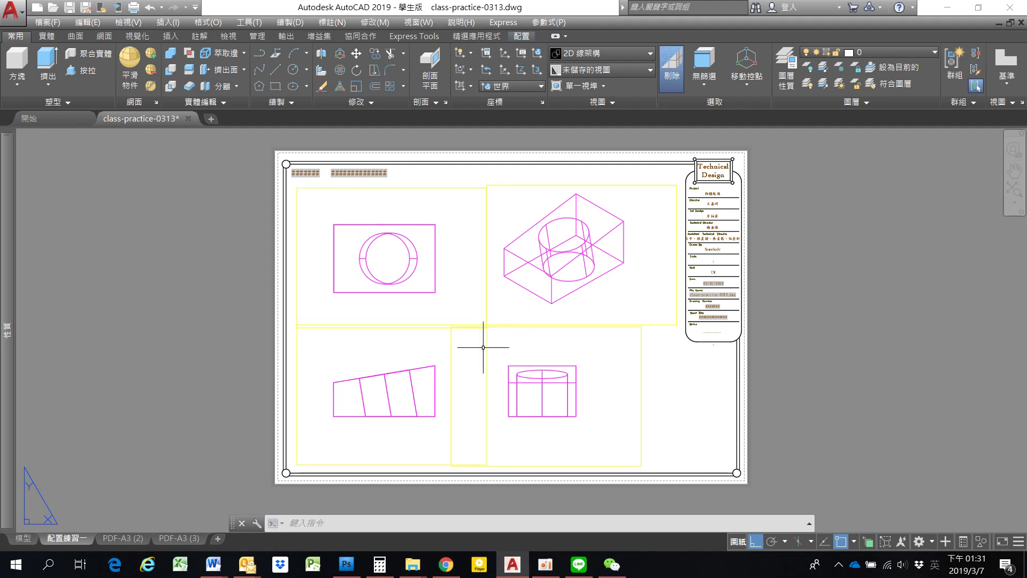
click(452, 345)
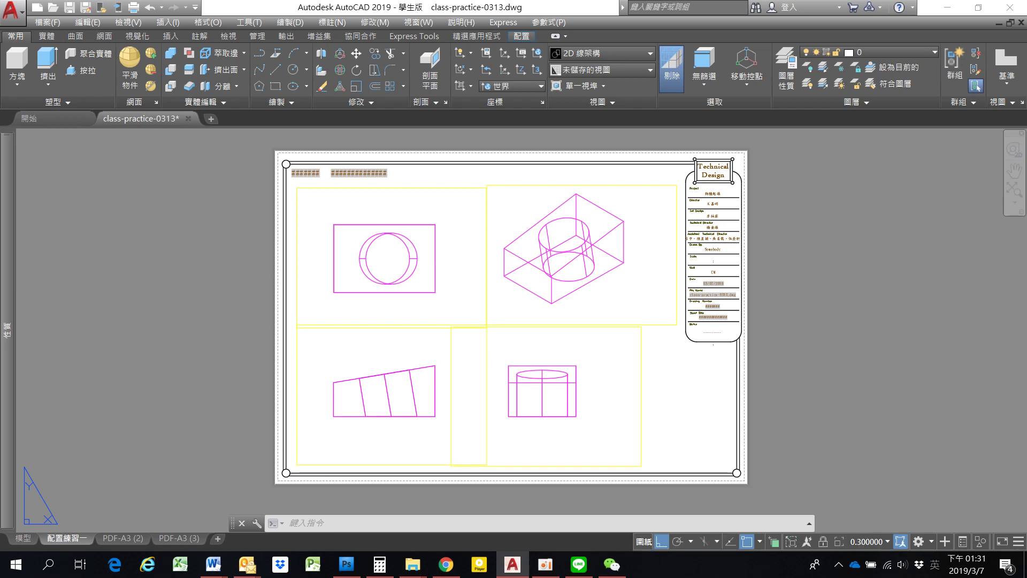
click(452, 327)
click(487, 328)
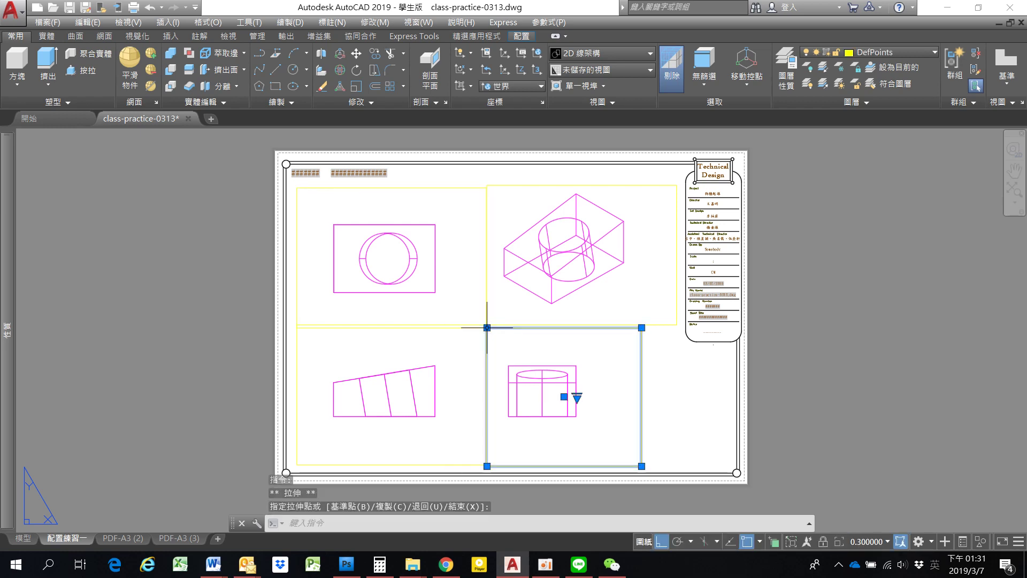
Snap the viewport's left corners onto the adjoining viewport corners to remove the overlap.
scroll(467, 308, up, 4)
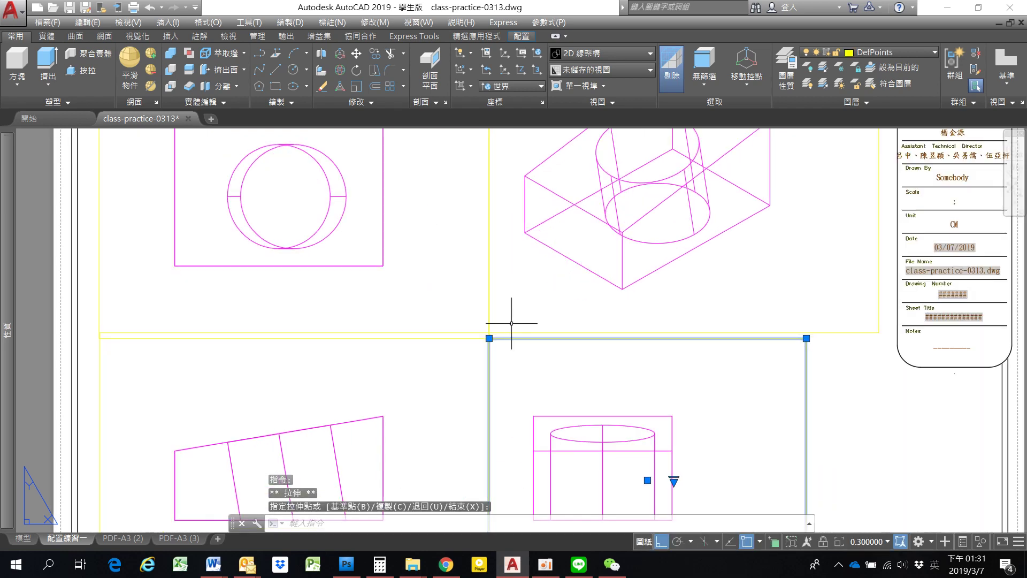
scroll(497, 319, up, 3)
click(485, 363)
click(413, 275)
scroll(444, 267, up, 1)
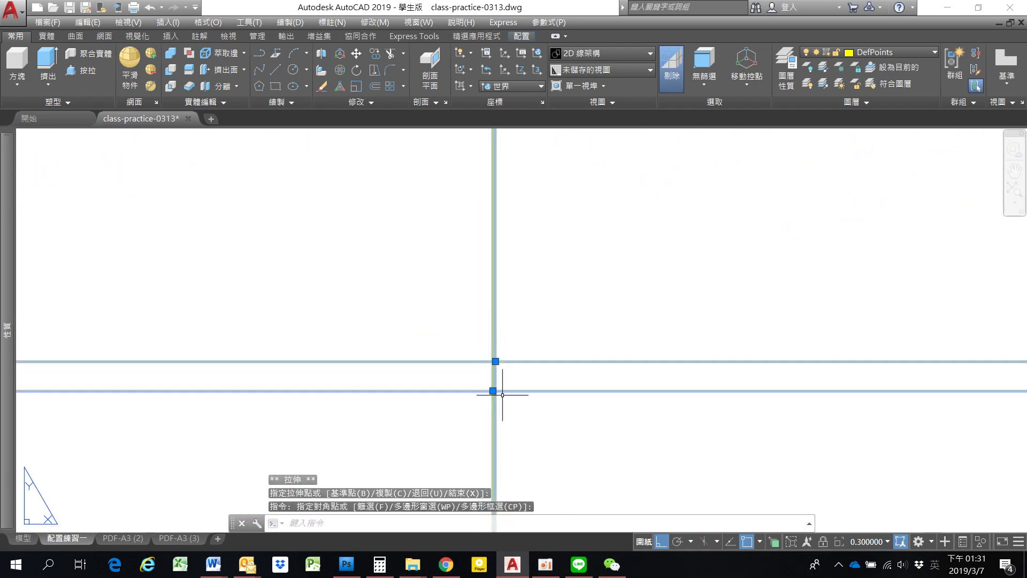
click(493, 390)
scroll(495, 360, down, 2)
scroll(516, 355, down, 2)
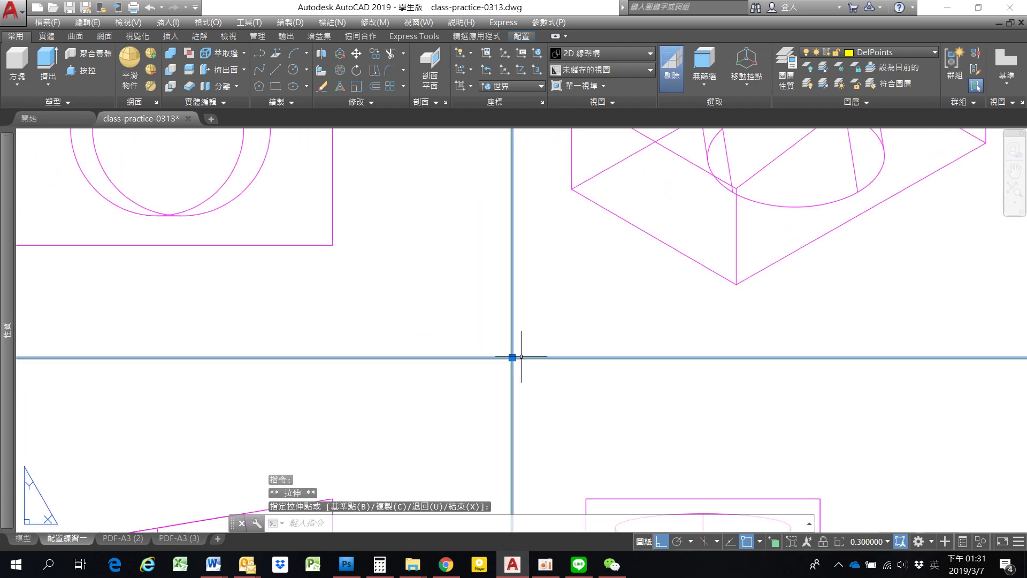
scroll(549, 360, down, 3)
key(Escape)
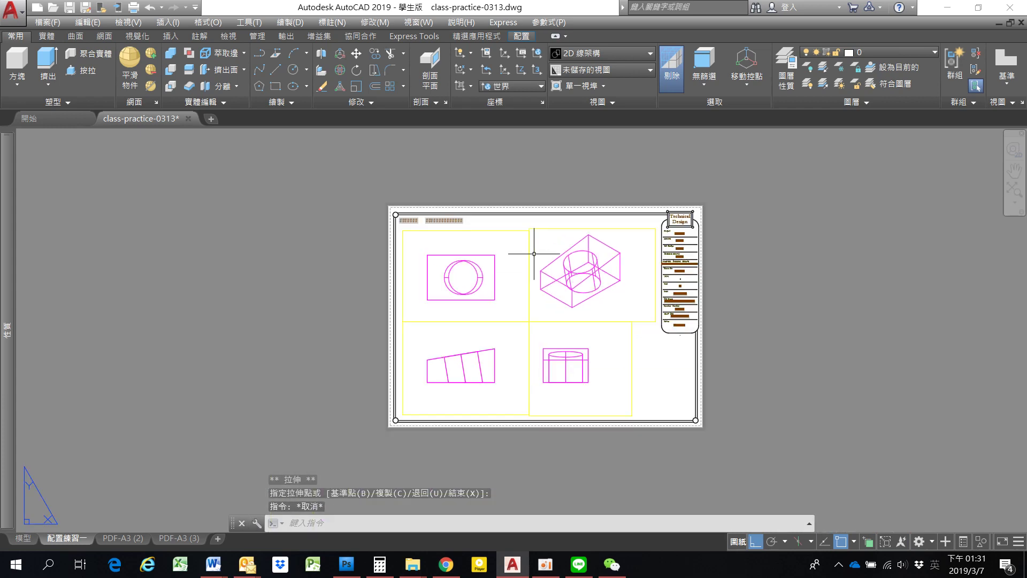
scroll(572, 331, up, 2)
scroll(565, 329, down, 3)
scroll(561, 330, up, 2)
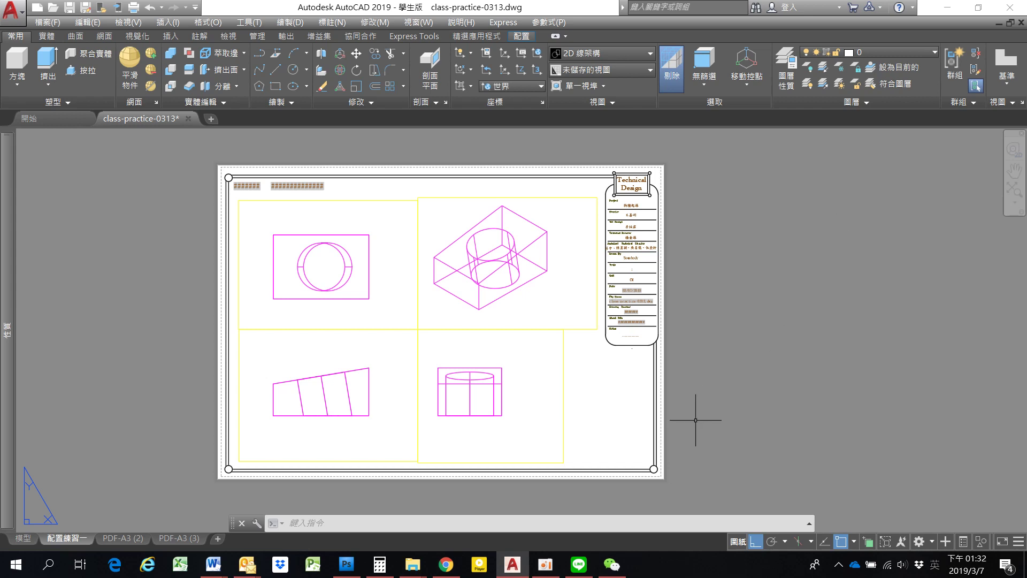
click(546, 565)
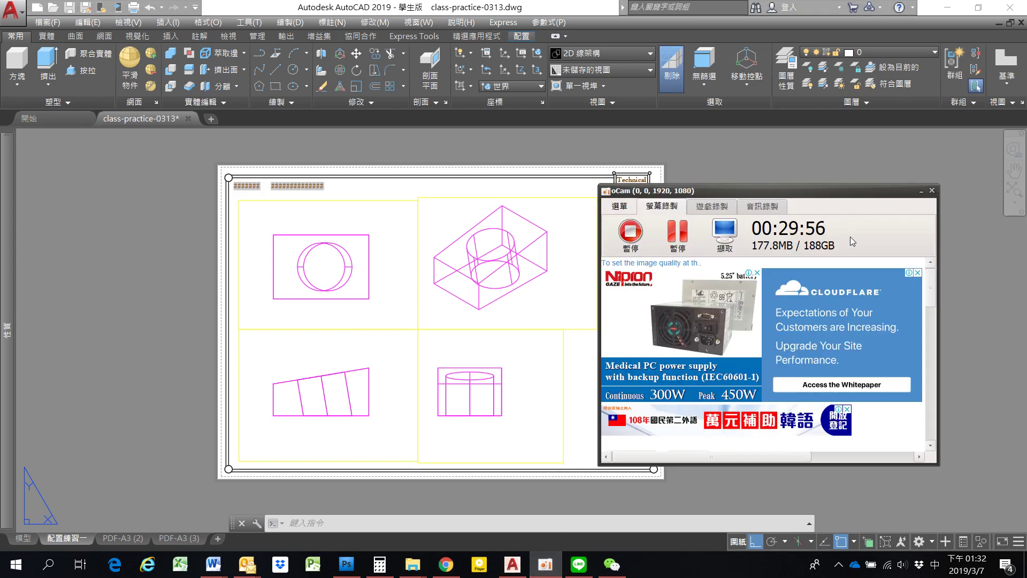
click(921, 191)
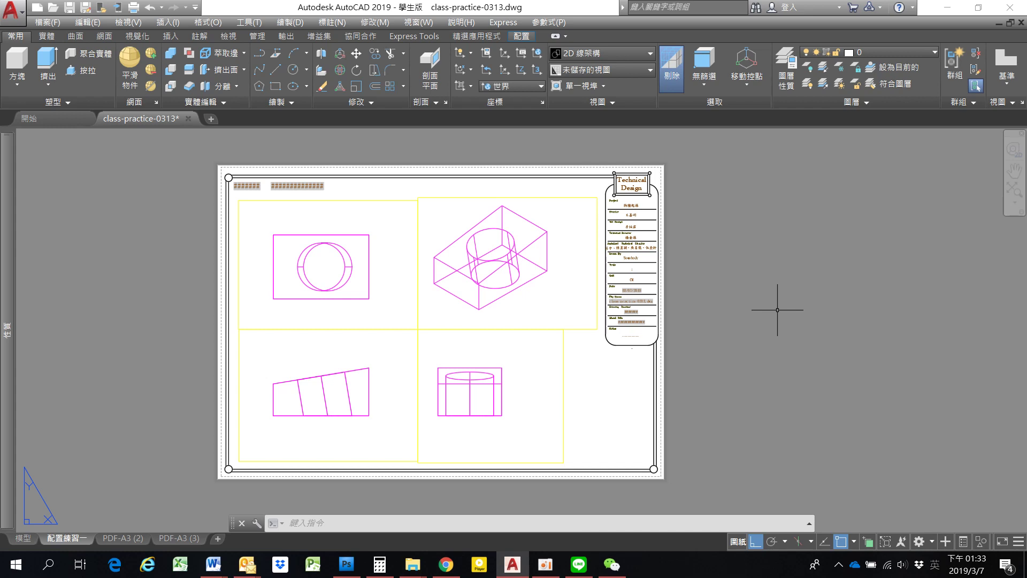
double_click(560, 252)
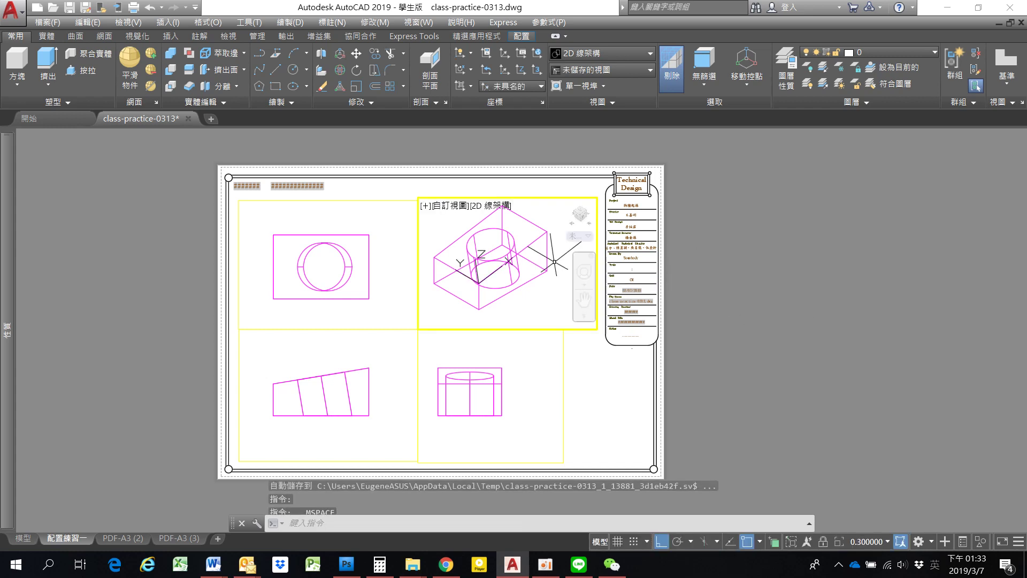
click(448, 206)
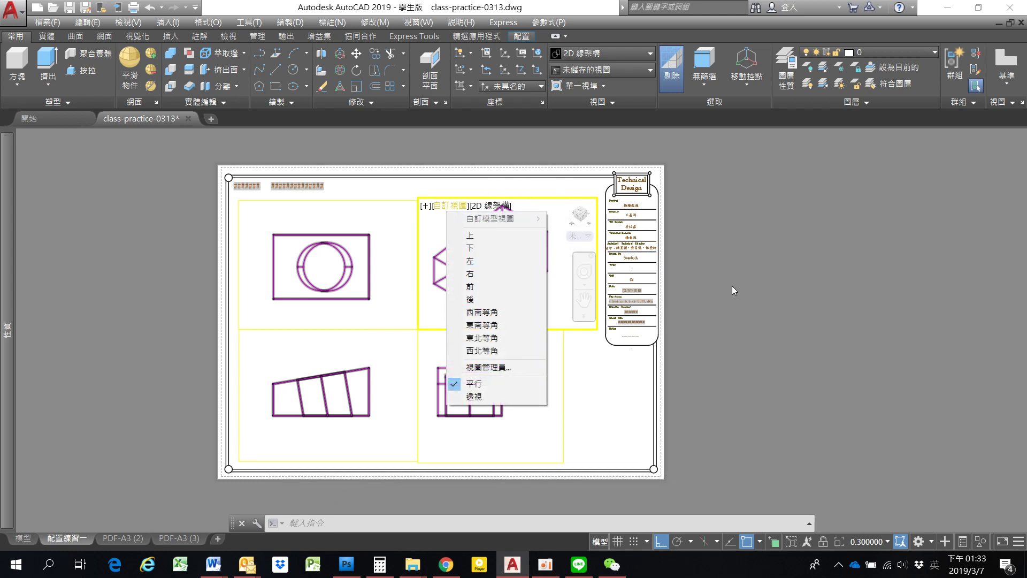
double_click(749, 214)
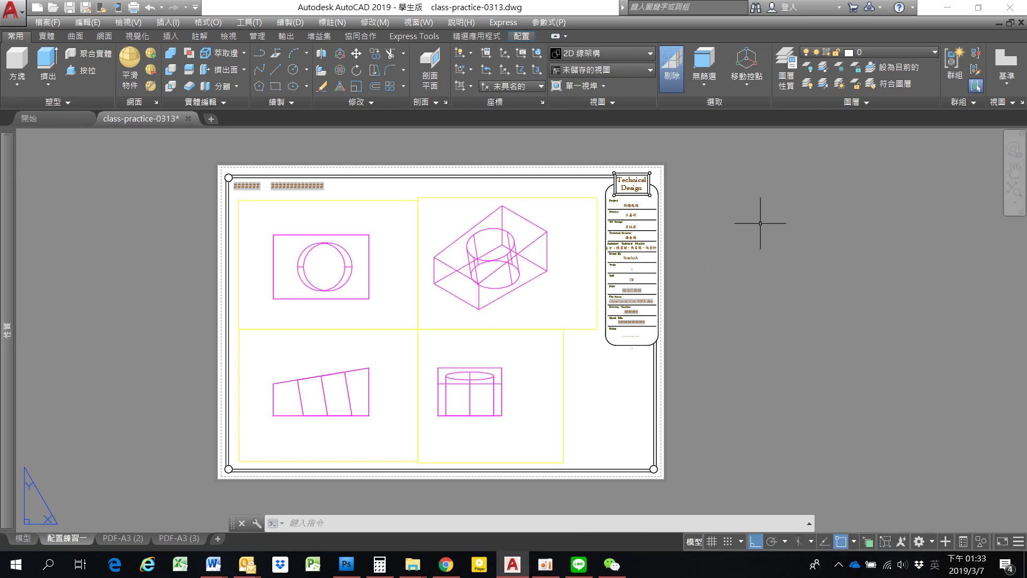
scroll(473, 240, up, 1)
scroll(435, 298, down, 1)
scroll(466, 298, up, 1)
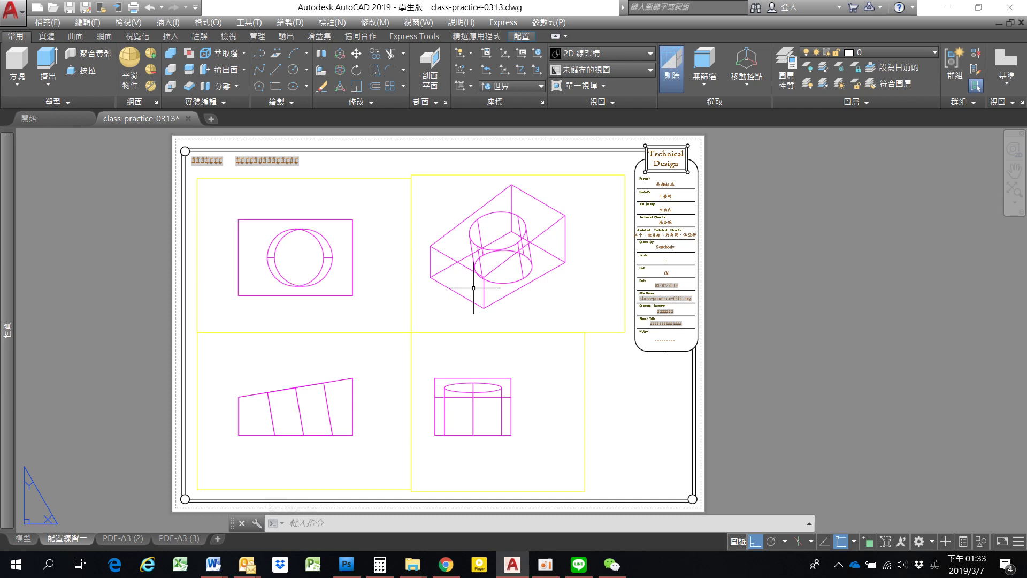
Open the Page Setup Manager from the 配置練習一 layout tab's menu.
right_click(69, 542)
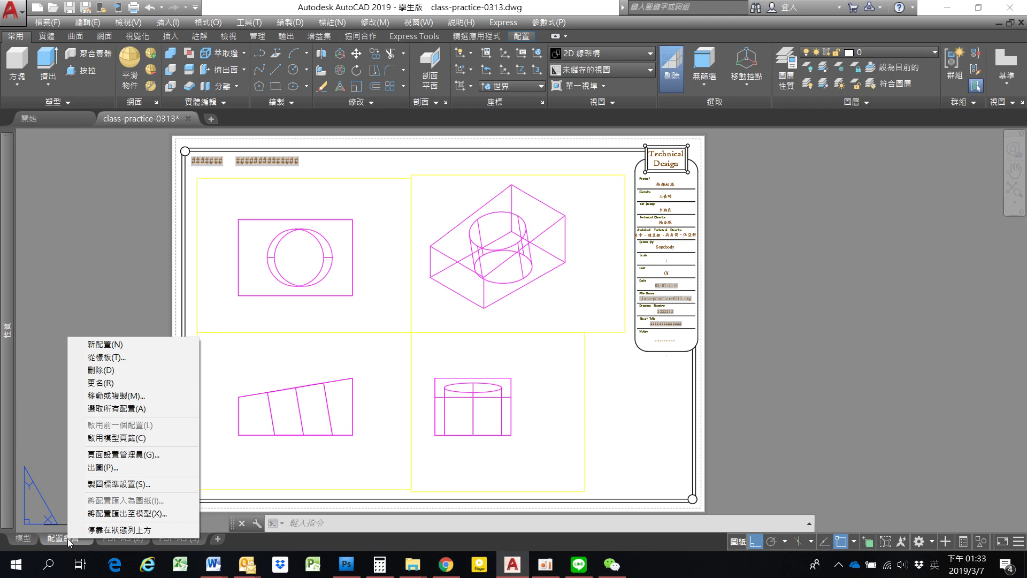
click(158, 454)
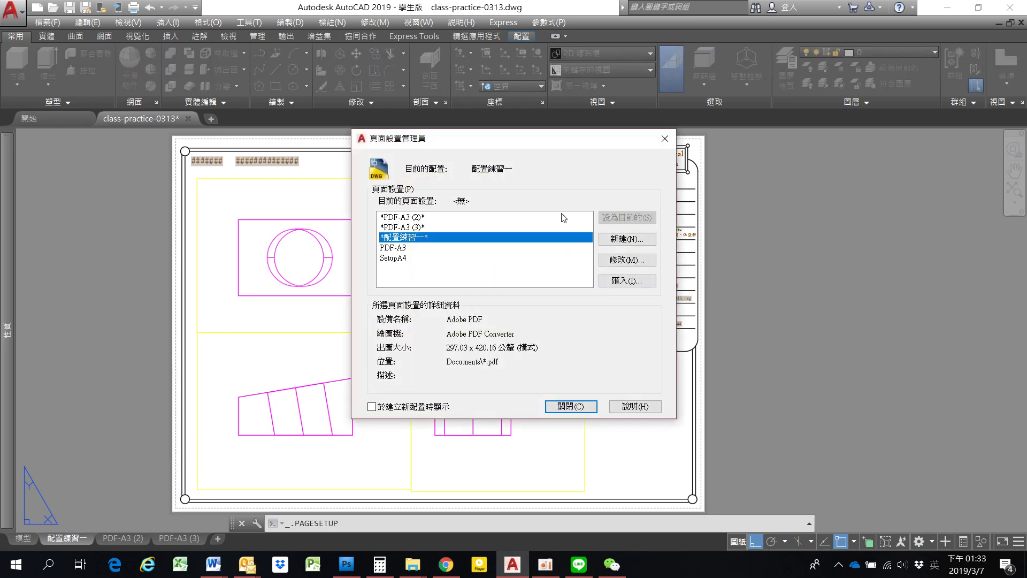
drag(520, 138, 384, 146)
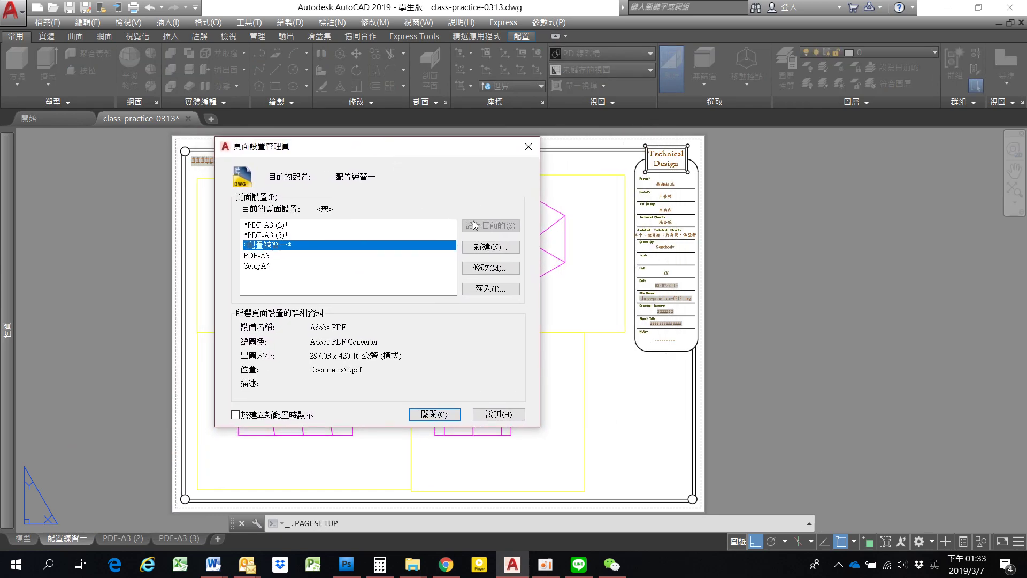
Review the PDF-A3, PDF-A3 (2), PDF-A3 (3), SetupA4 and layout page setups.
click(262, 226)
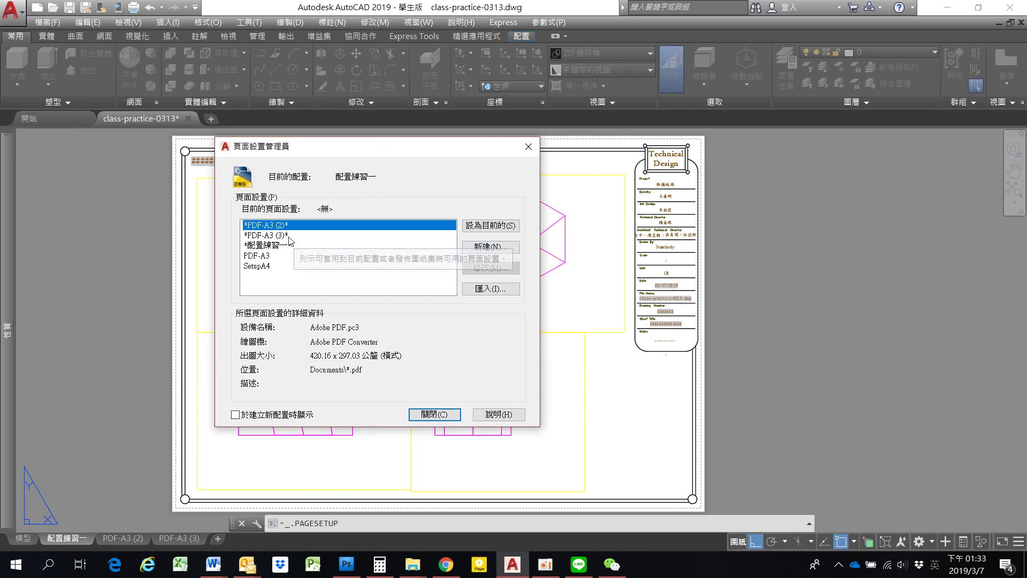
click(269, 247)
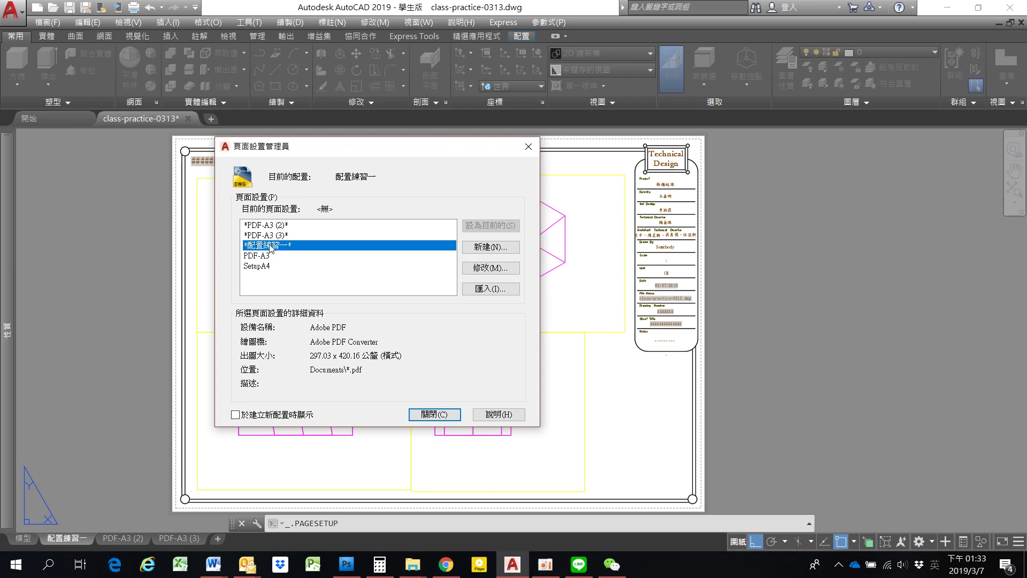
click(273, 225)
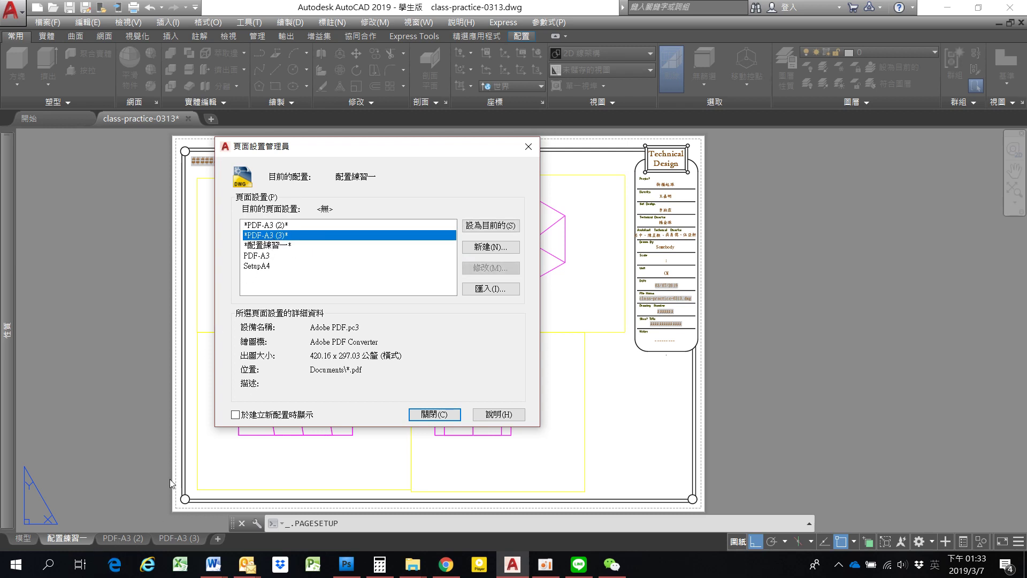
click(294, 257)
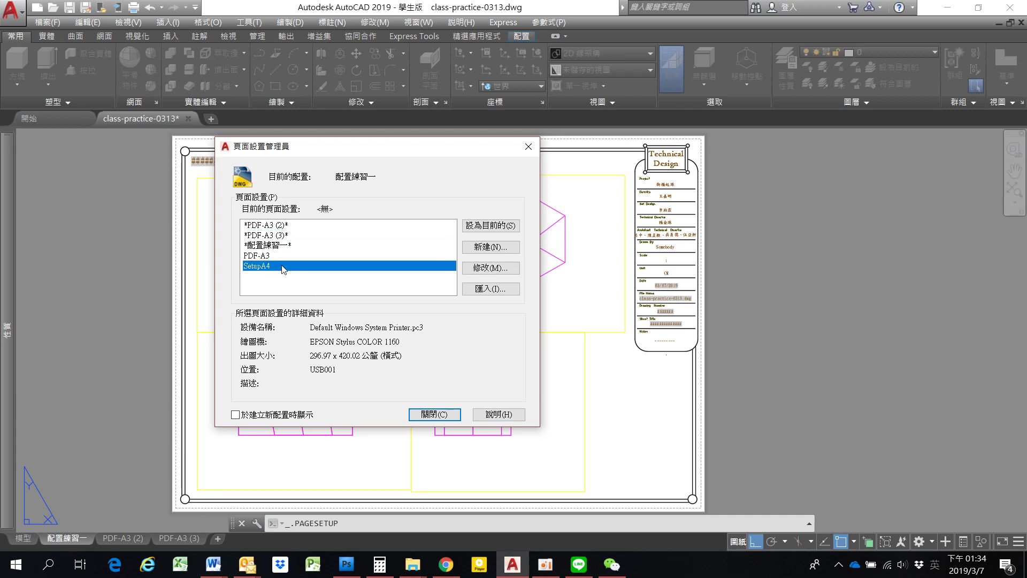
click(286, 258)
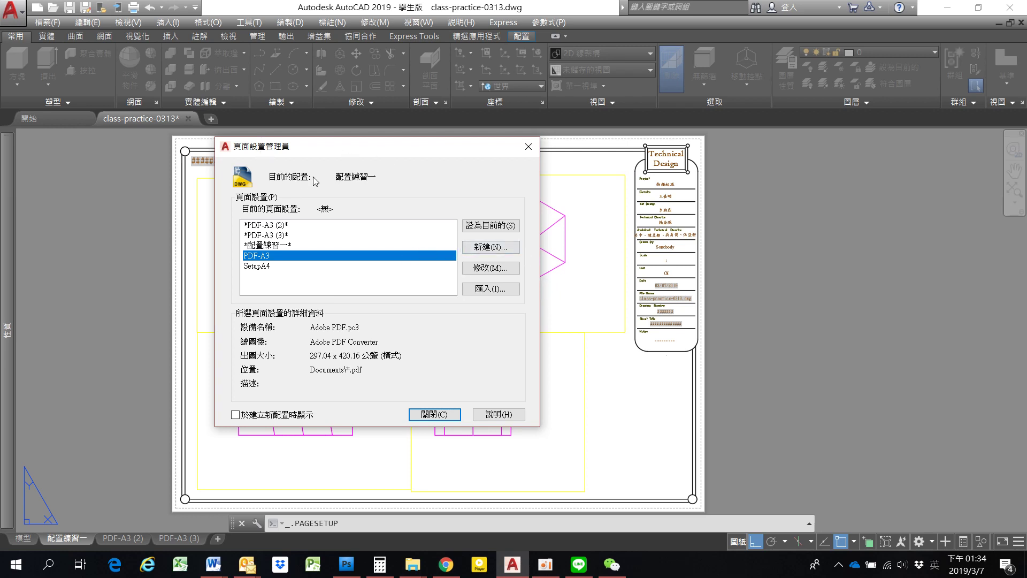
click(273, 267)
click(327, 266)
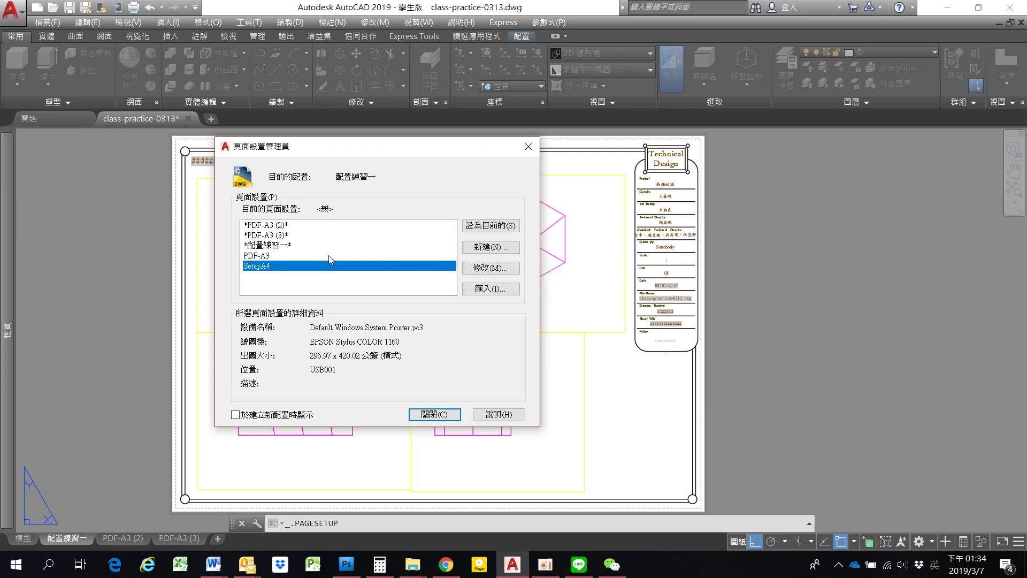
click(328, 255)
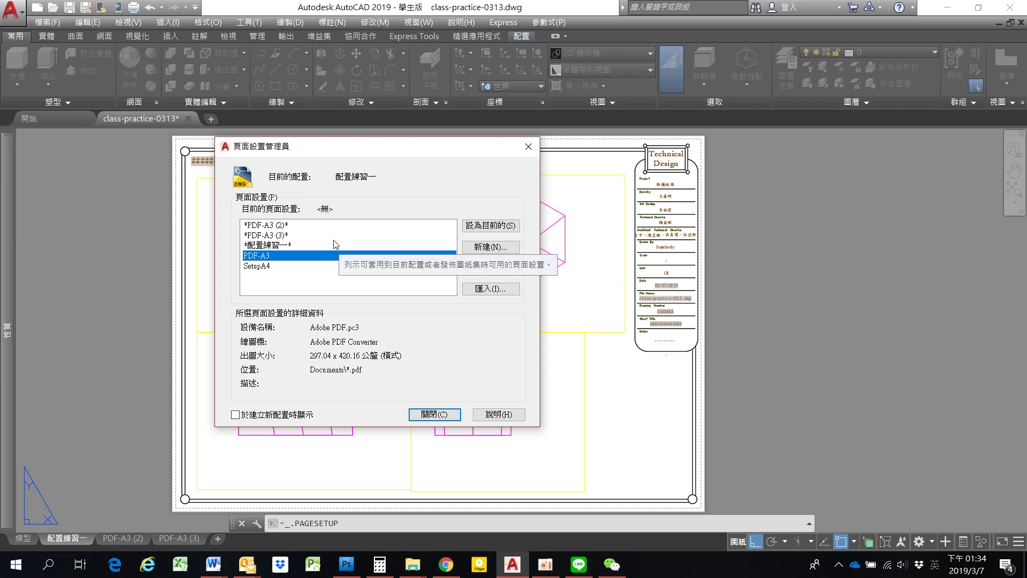
click(339, 244)
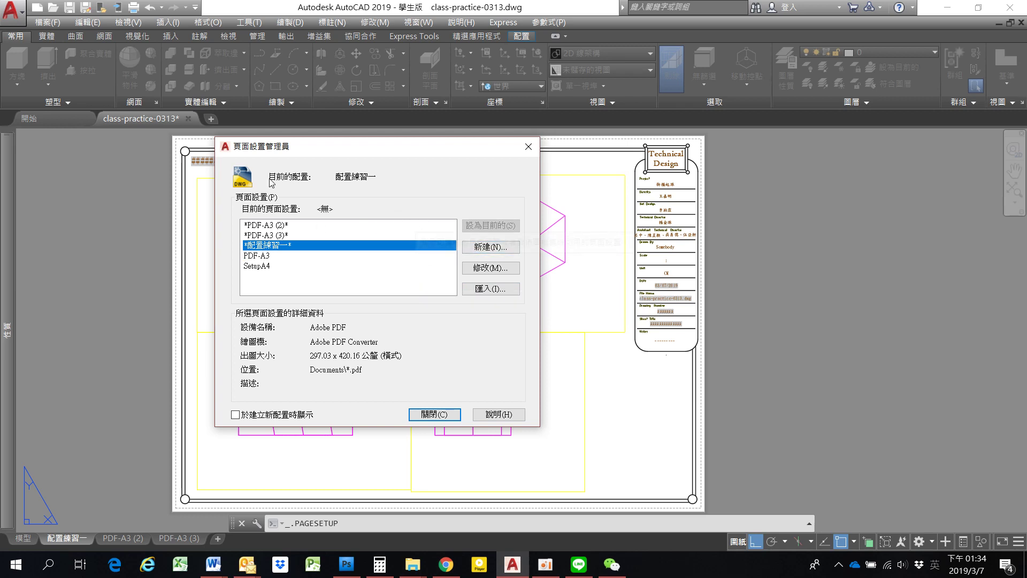
Select the *配置練習一* page setup and open it for editing.
click(262, 256)
click(267, 256)
click(507, 272)
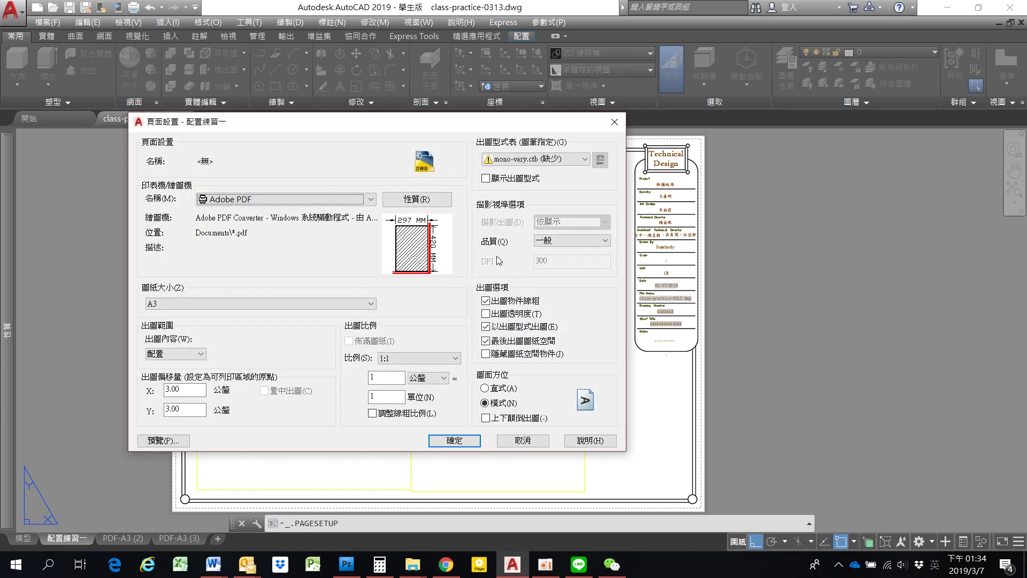
Check the printer list and keep Adobe PDF as the printer.
click(370, 200)
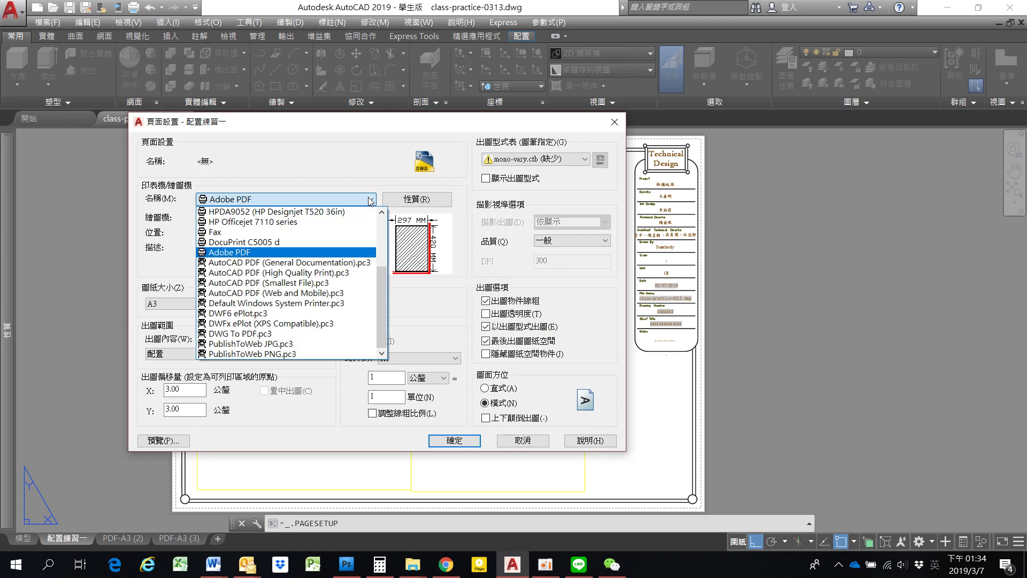
click(370, 200)
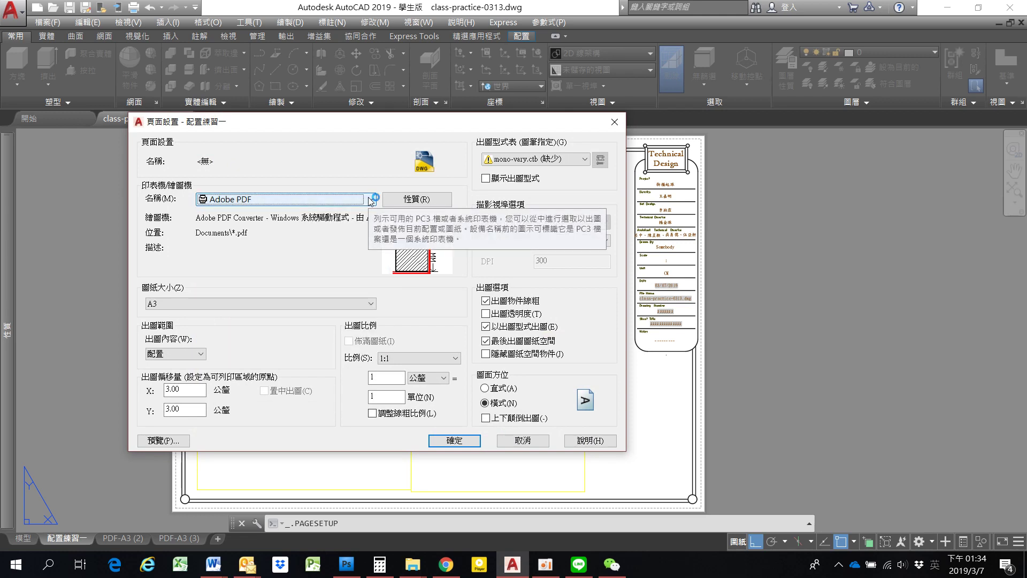
click(370, 201)
scroll(386, 298, up, 1)
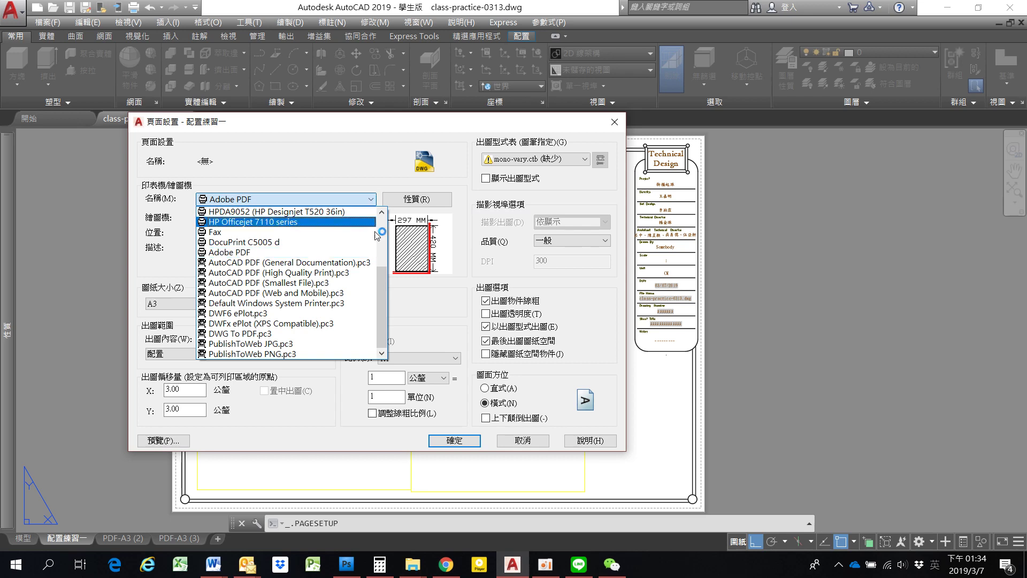
scroll(386, 298, up, 3)
click(356, 202)
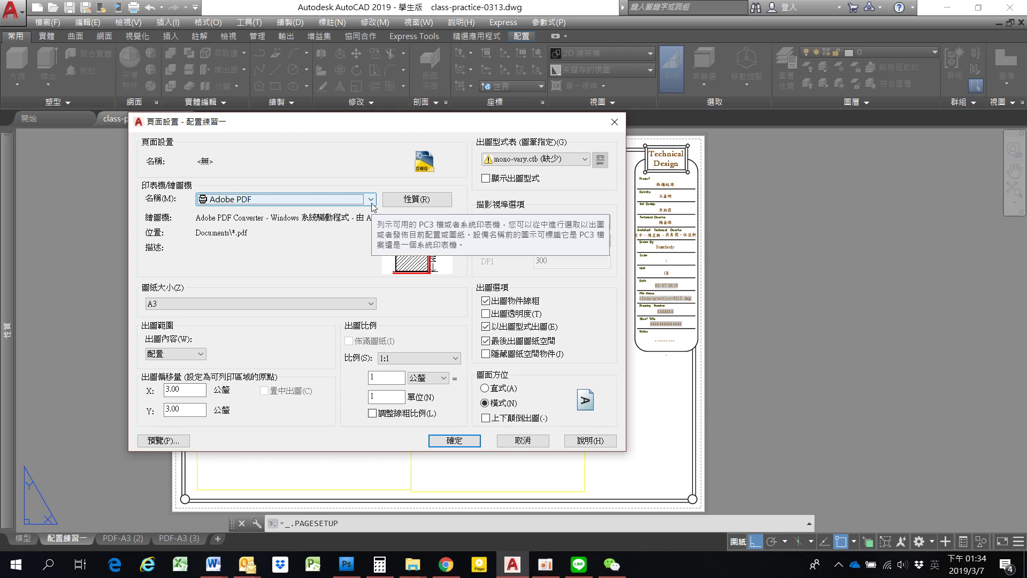
click(438, 202)
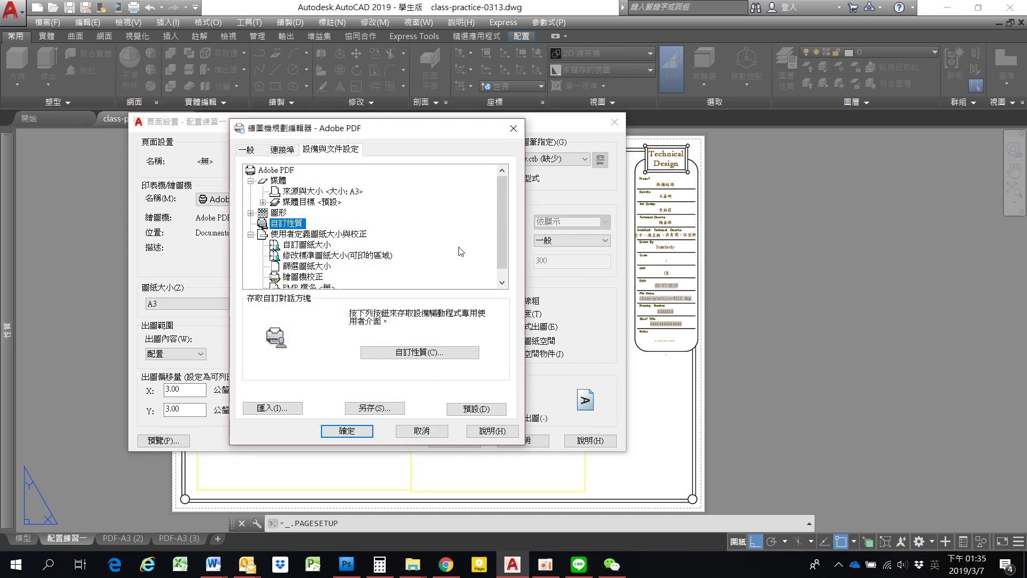
click(514, 129)
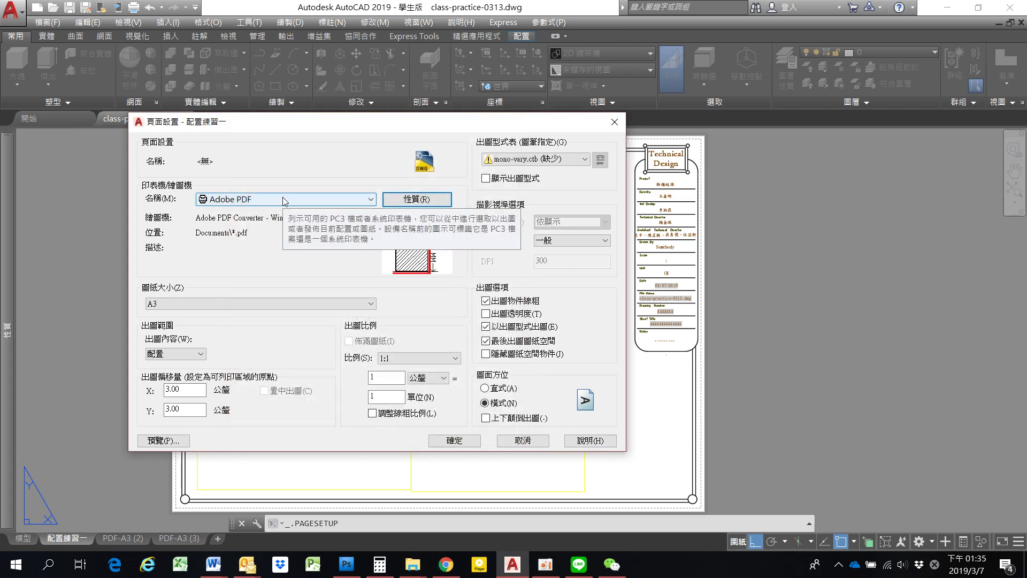
click(372, 304)
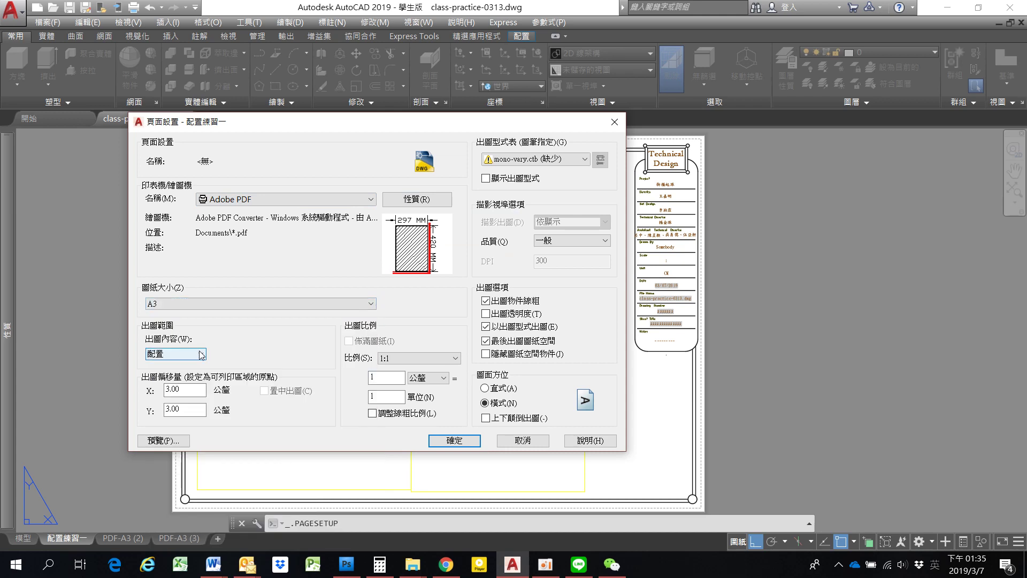
click(201, 354)
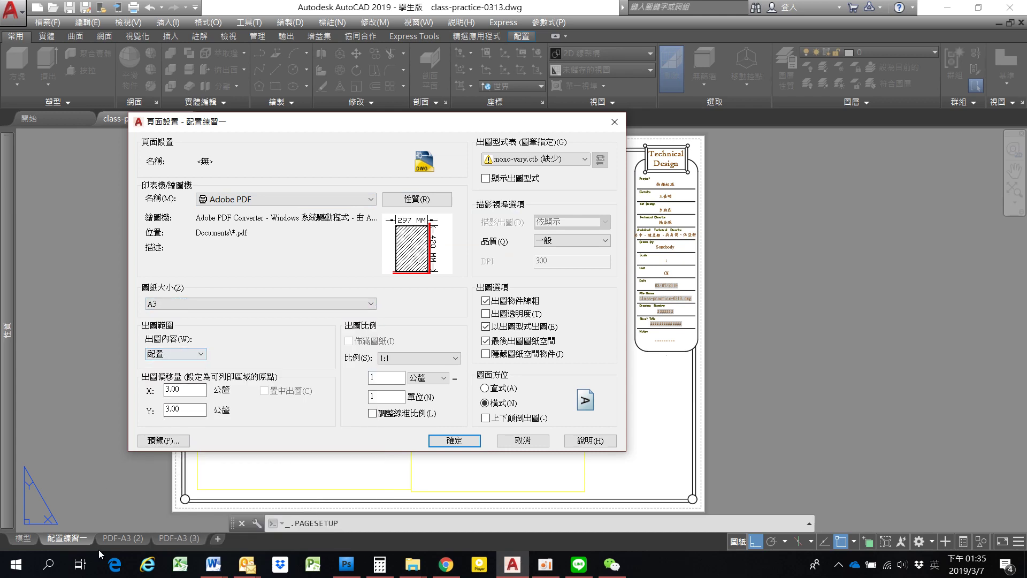
click(200, 354)
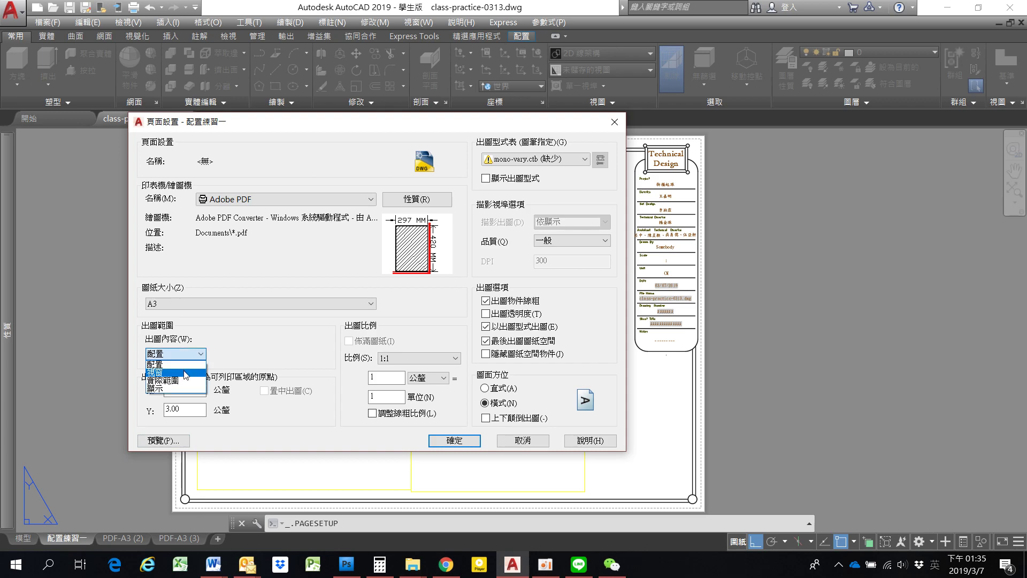
click(187, 373)
click(216, 194)
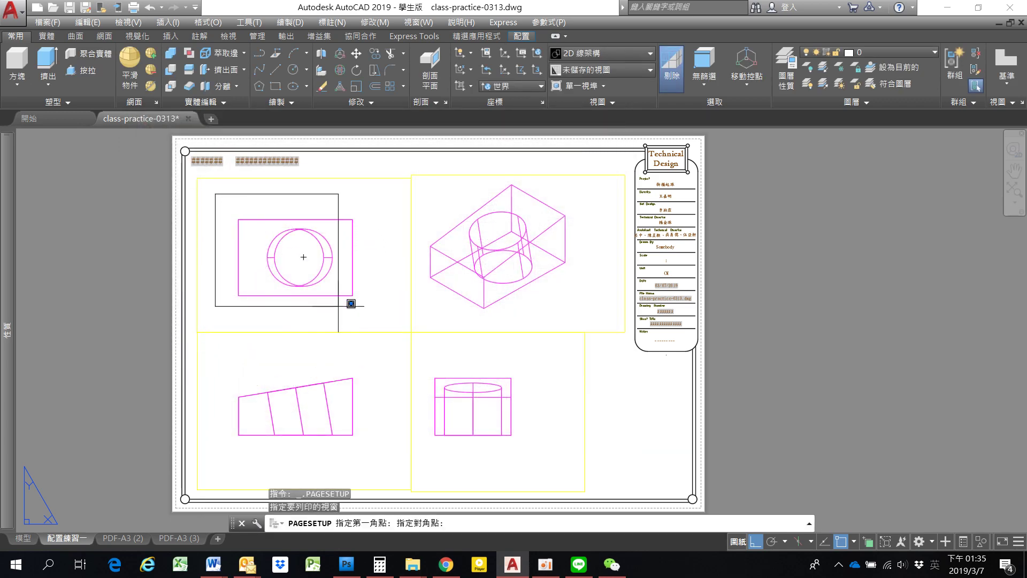
click(463, 370)
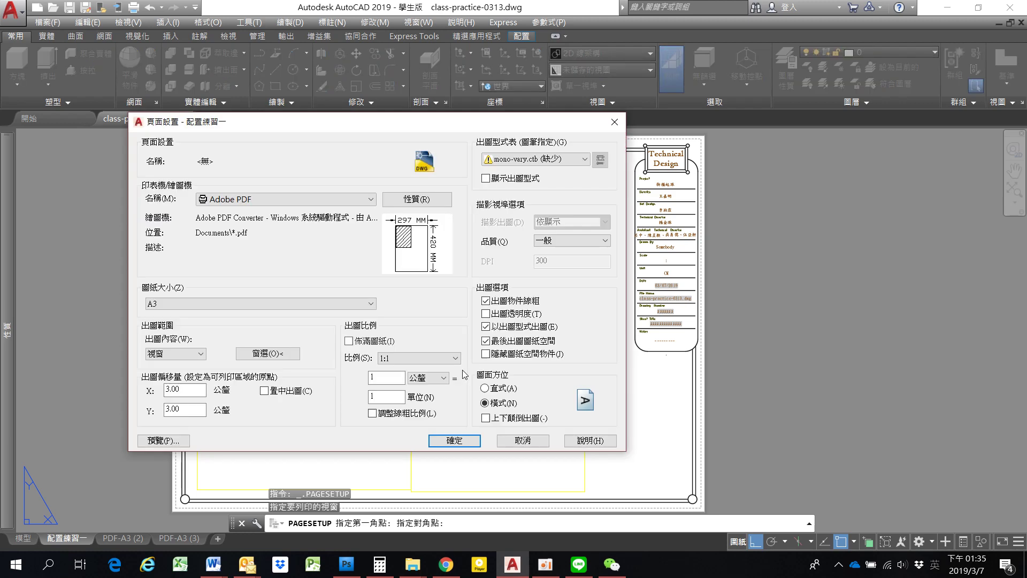
click(196, 355)
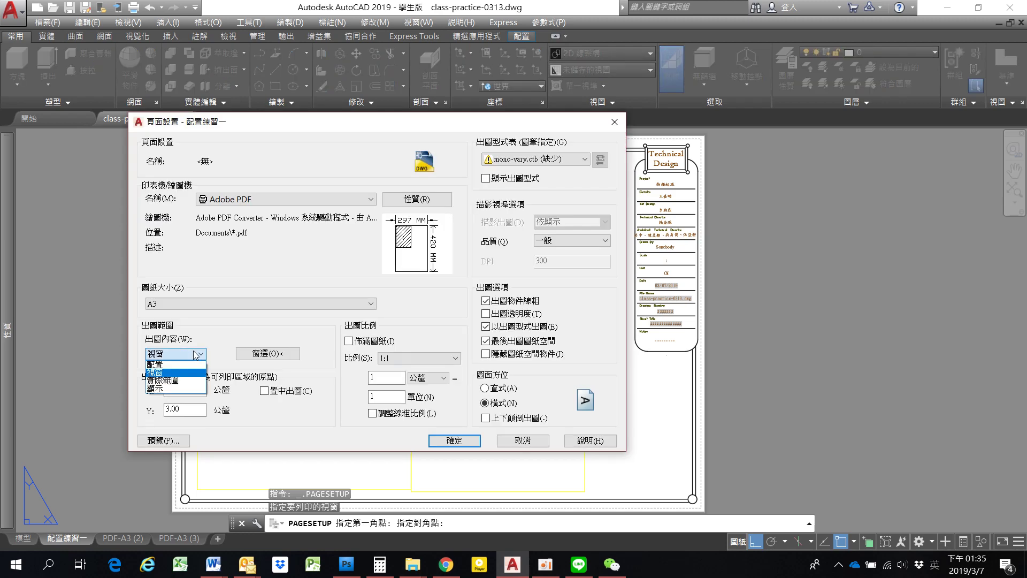
click(182, 381)
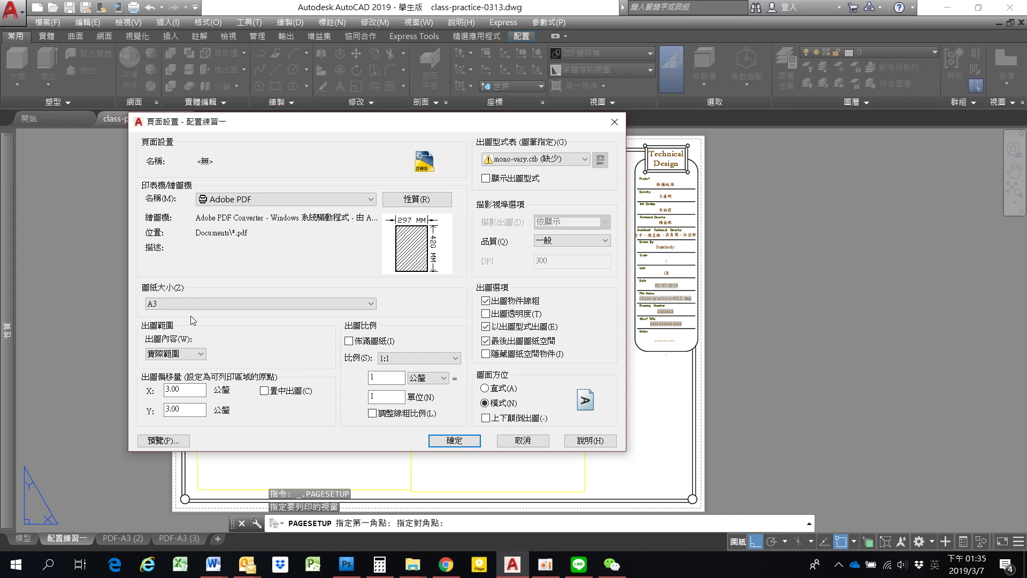
click(199, 353)
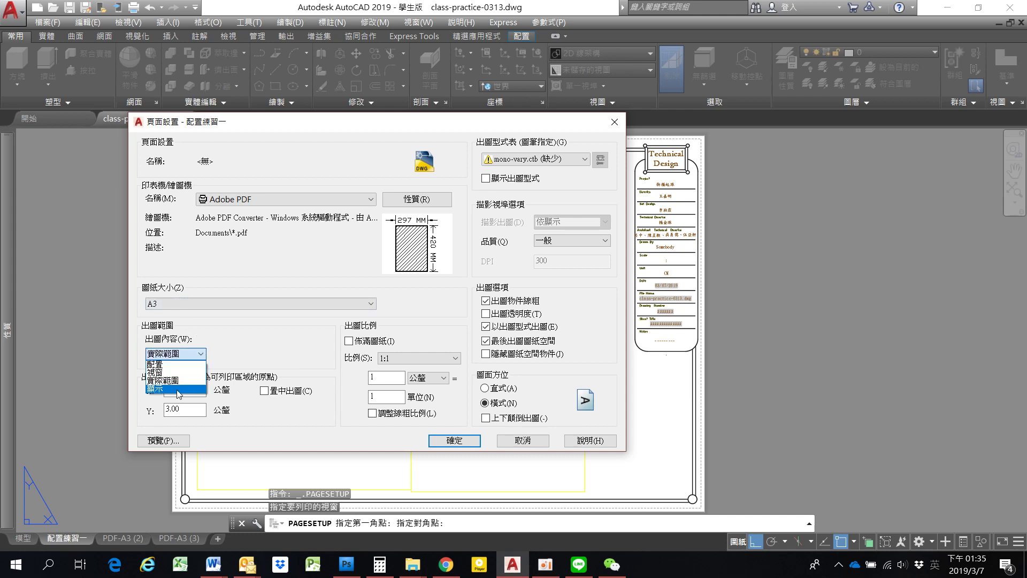
click(178, 394)
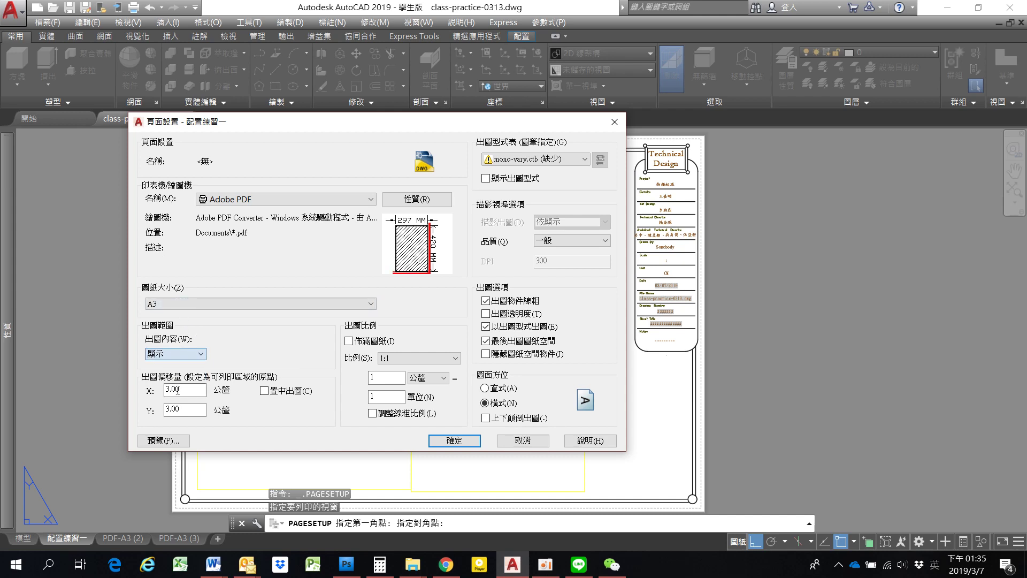
click(178, 354)
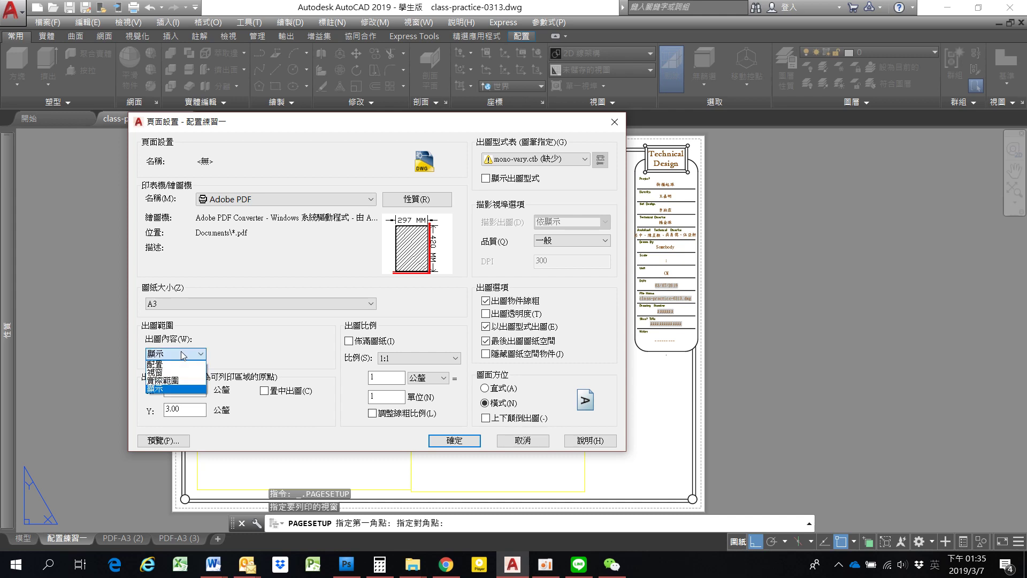
click(178, 364)
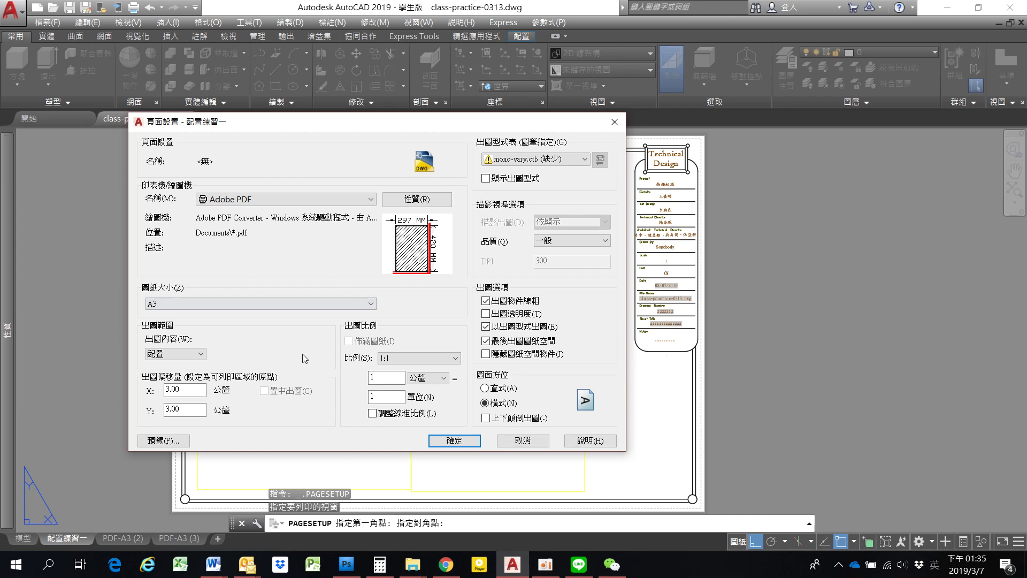
Set the X and Y plot offsets to 3.00.
double_click(182, 389)
double_click(198, 410)
text(3.00)
mouse_move(419, 358)
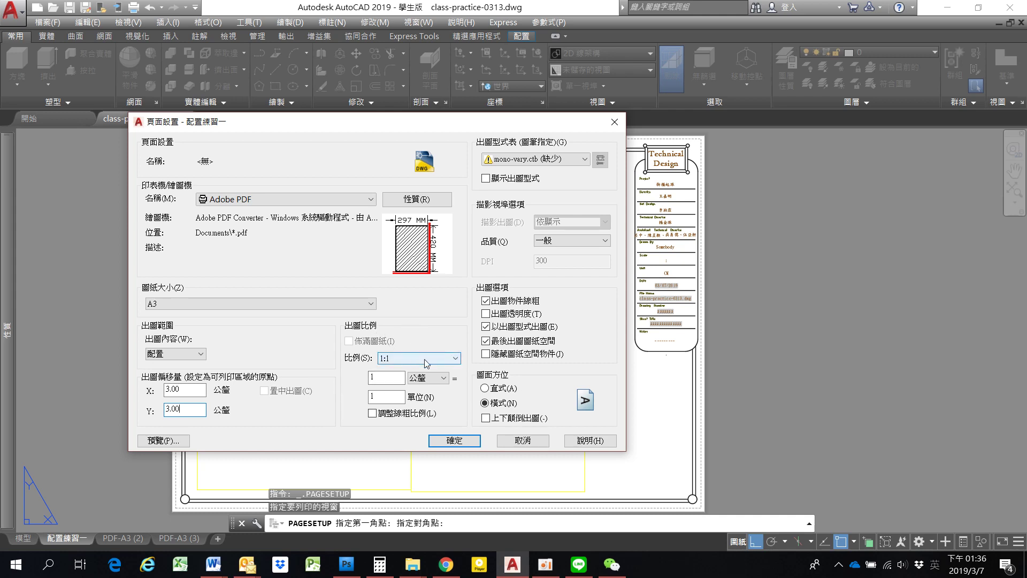
Keep the plot scale at 1:1, confirm the page setup and close the manager.
click(455, 359)
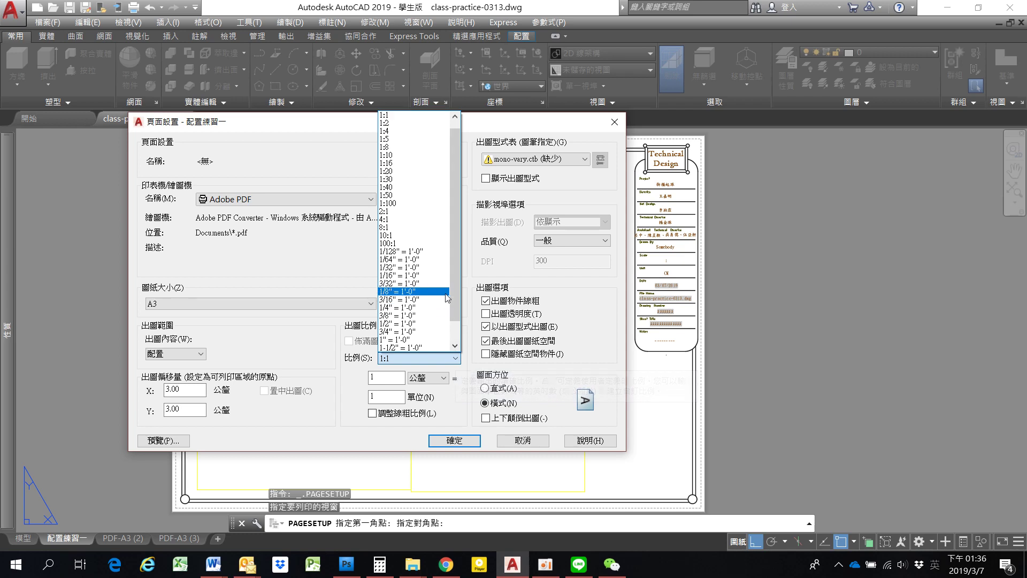
scroll(459, 316, down, 1)
click(465, 307)
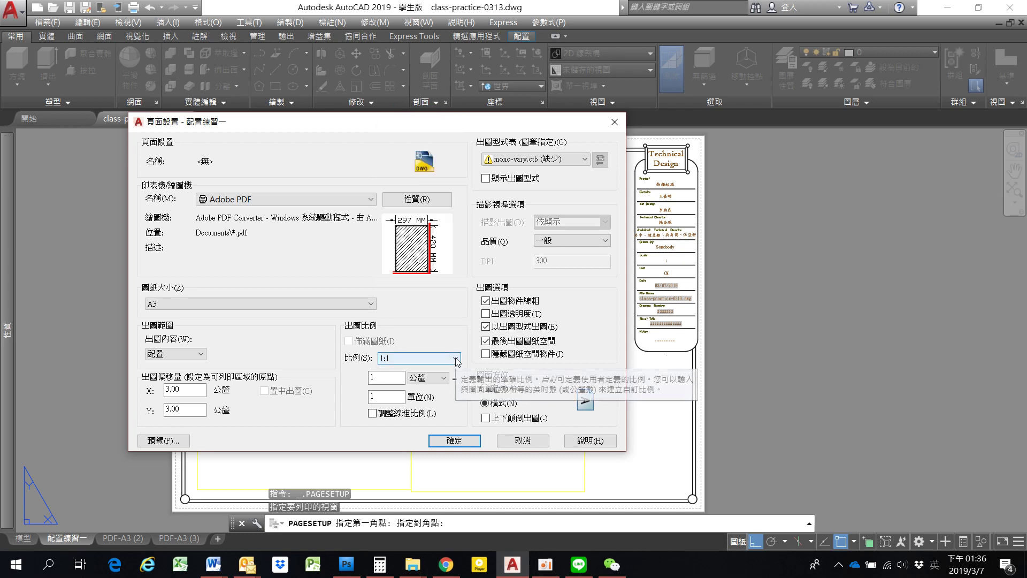
mouse_move(456, 358)
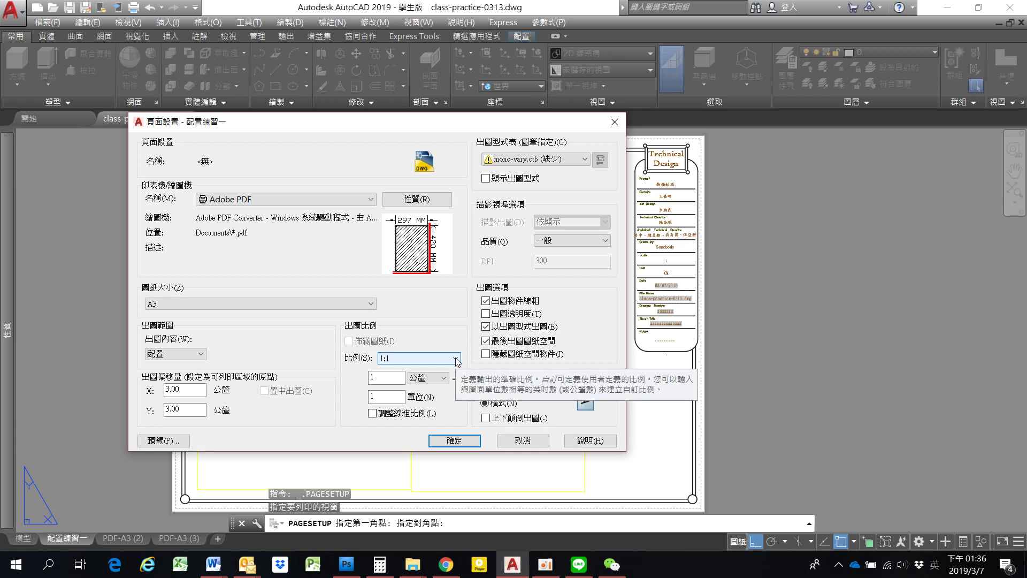
click(456, 359)
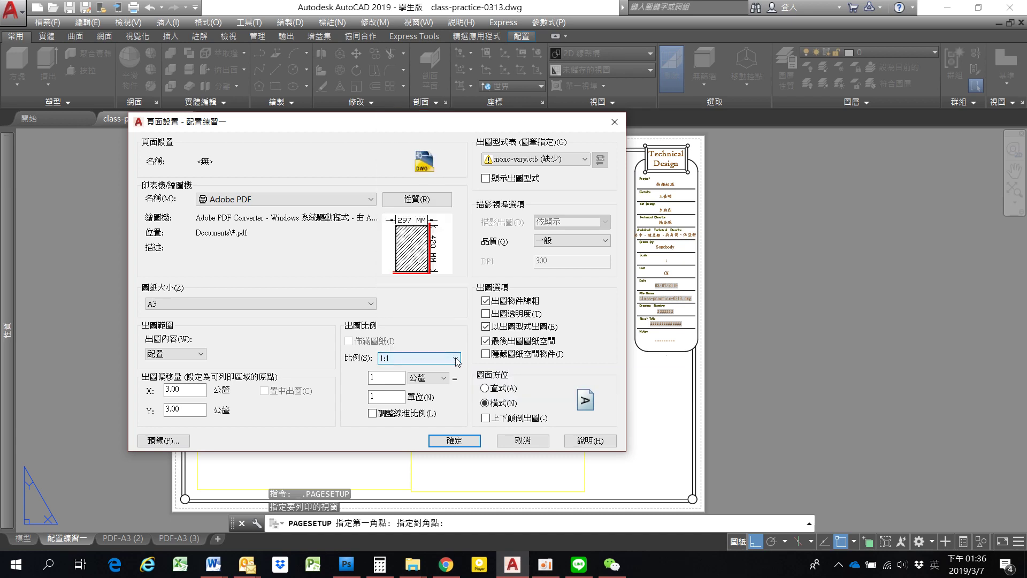
click(461, 441)
click(454, 413)
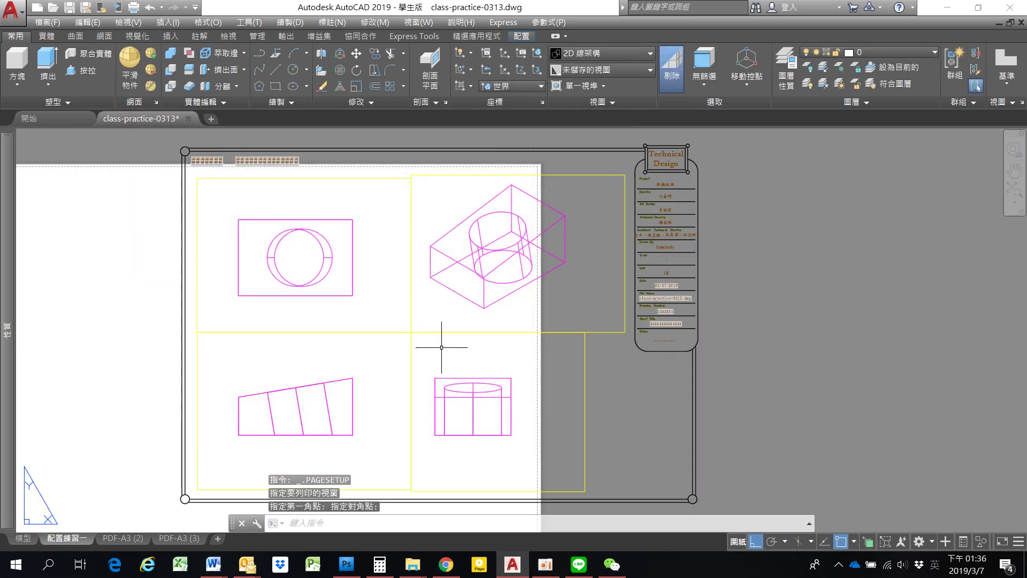
Reopen the layout's page setup, confirm it unchanged and close the manager.
scroll(441, 371, up, 1)
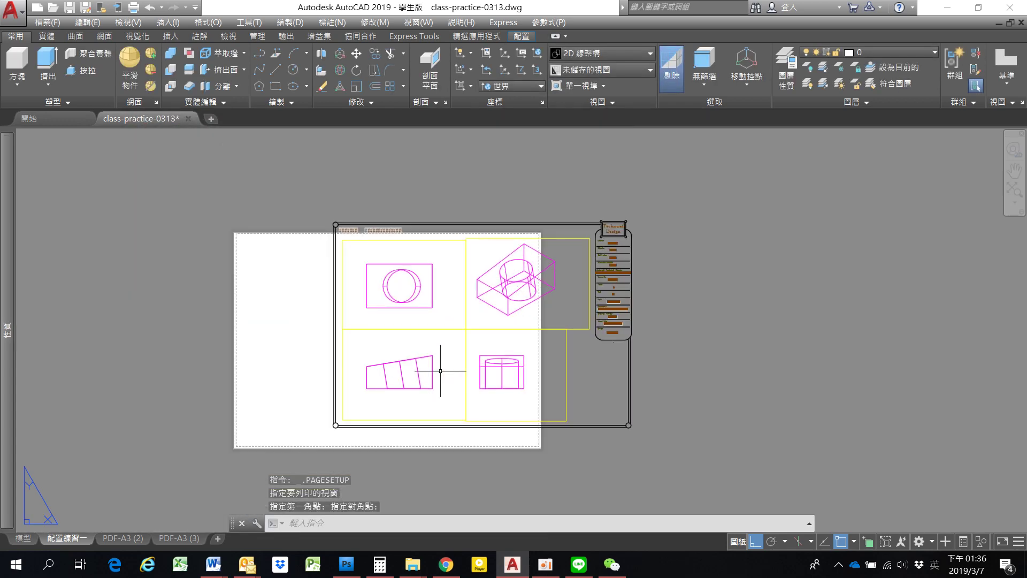
key(Return)
click(471, 269)
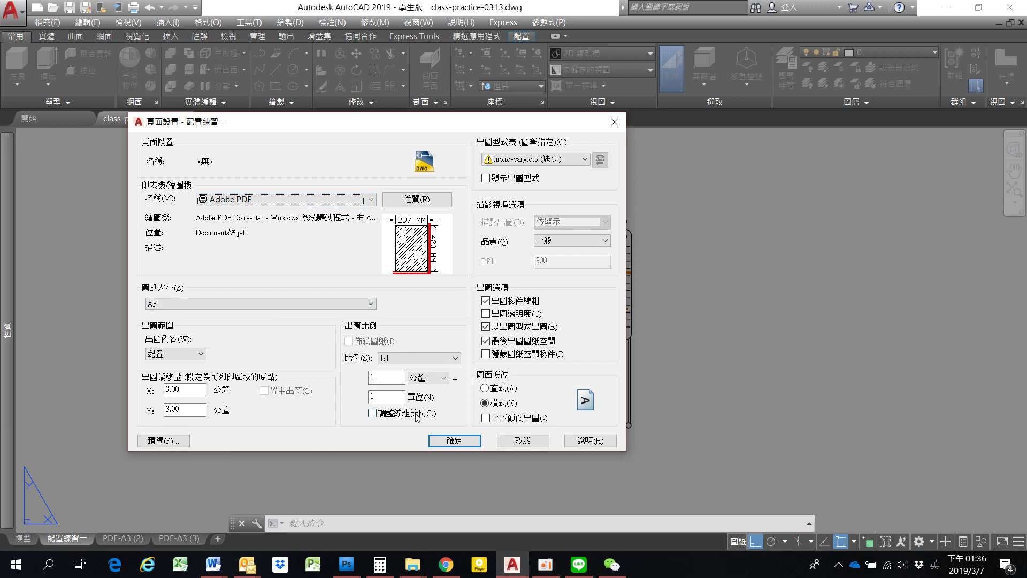
click(522, 441)
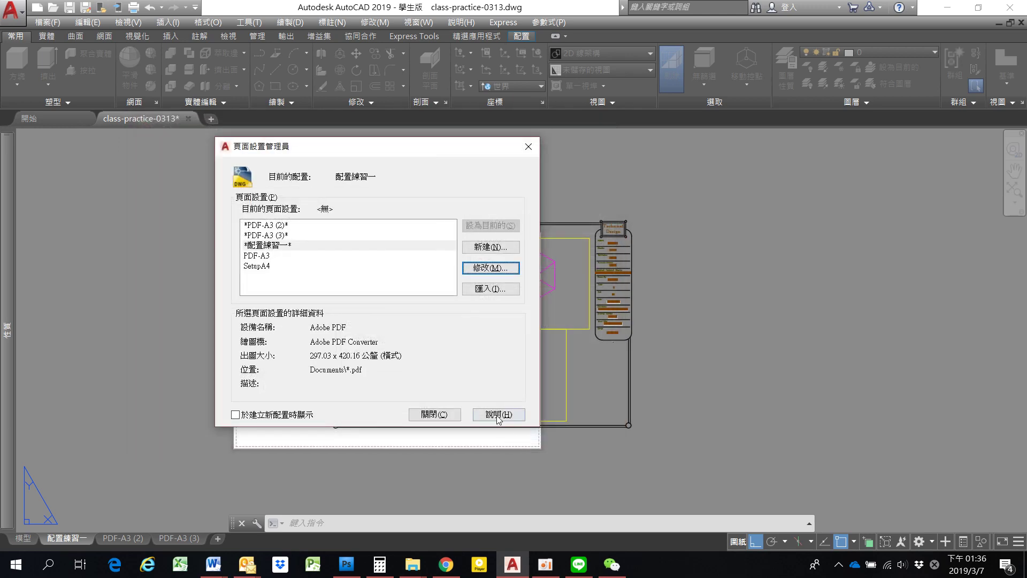
click(454, 415)
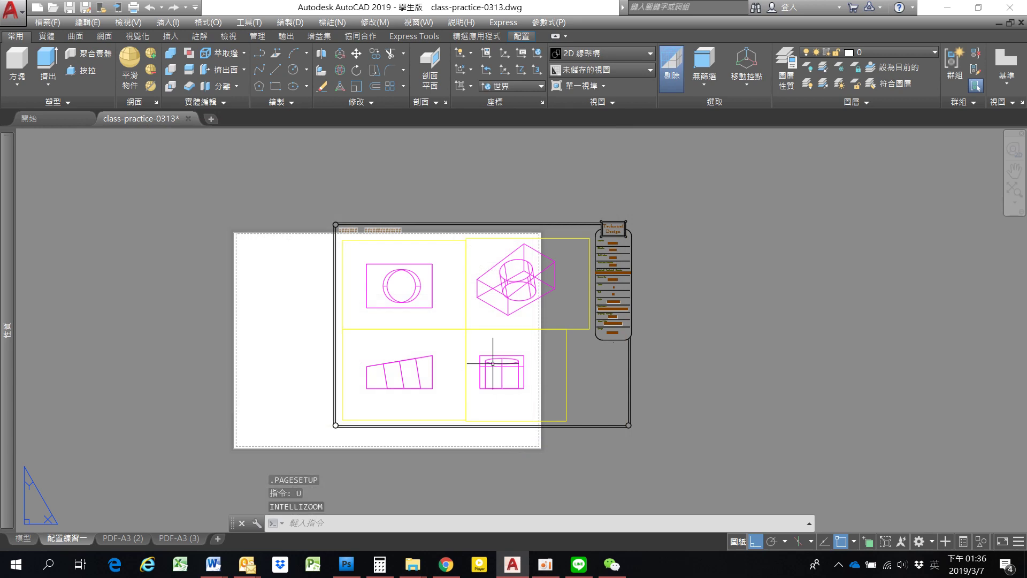
Undo the page setup change so the A3 paper lines up with the title-block border.
text(u)
key(Return)
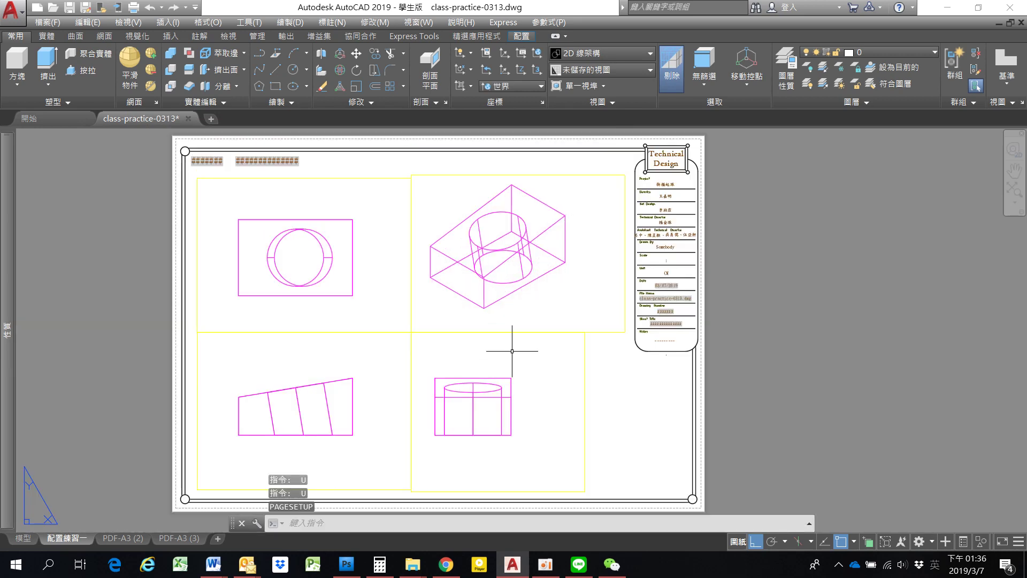
key(Escape)
key(Escape)
text(u)
key(Return)
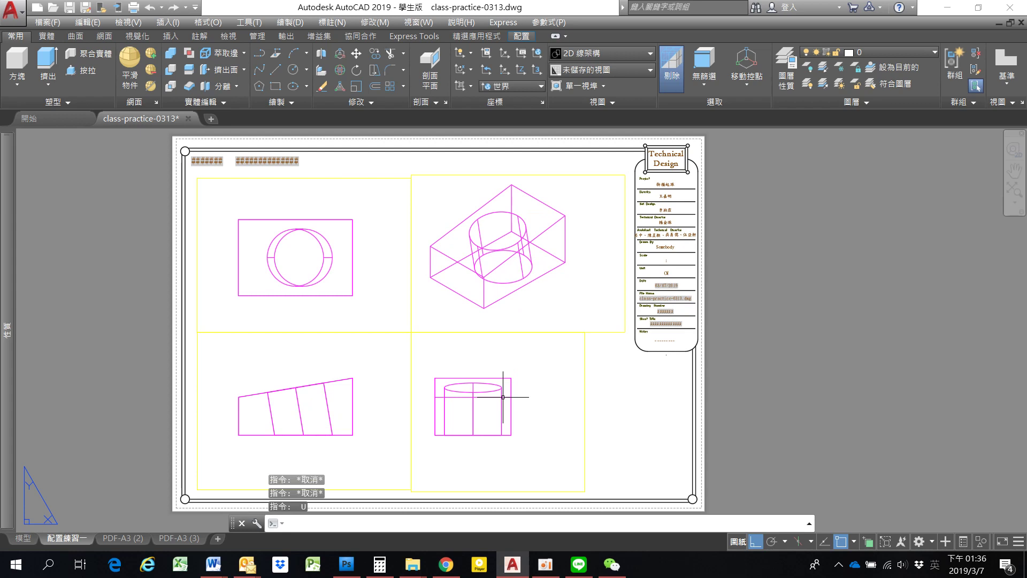
key(Escape)
key(ctrl+y)
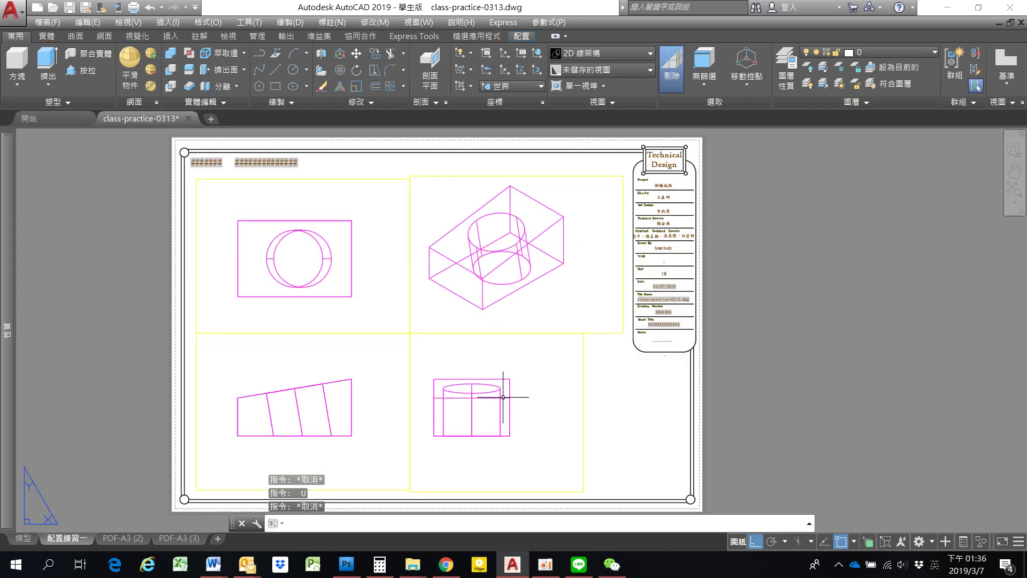
right_click(68, 540)
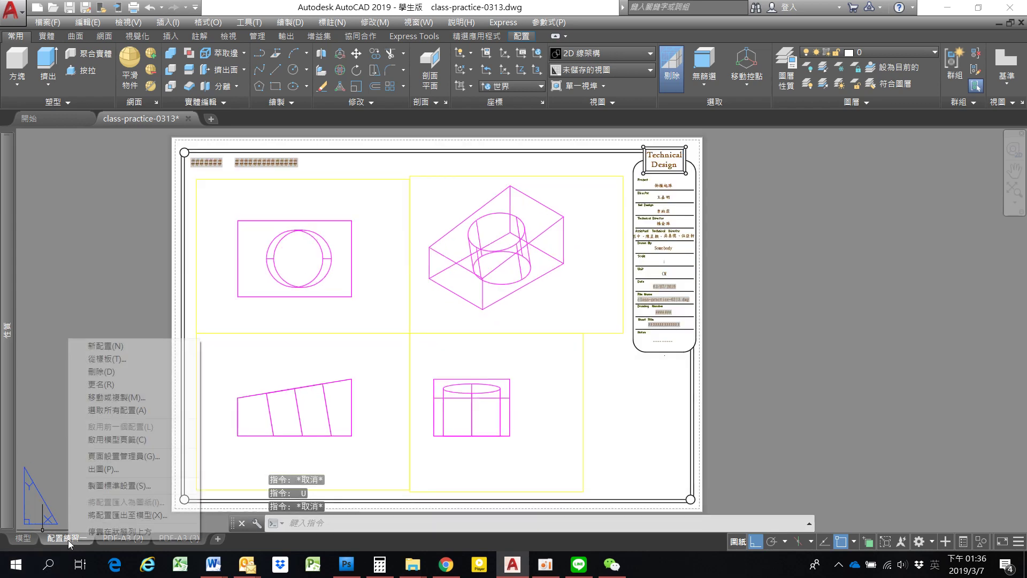
click(134, 456)
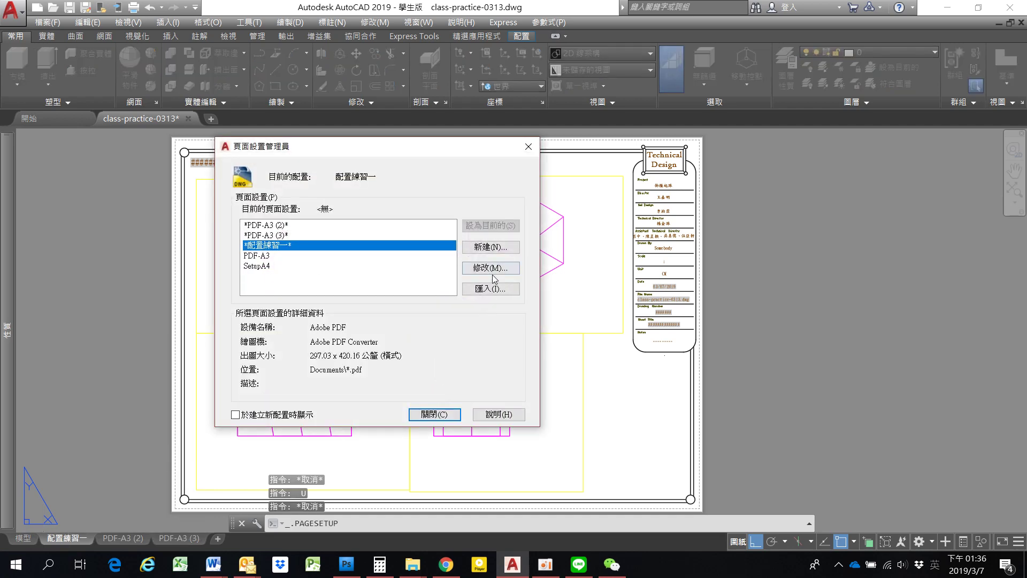
click(491, 269)
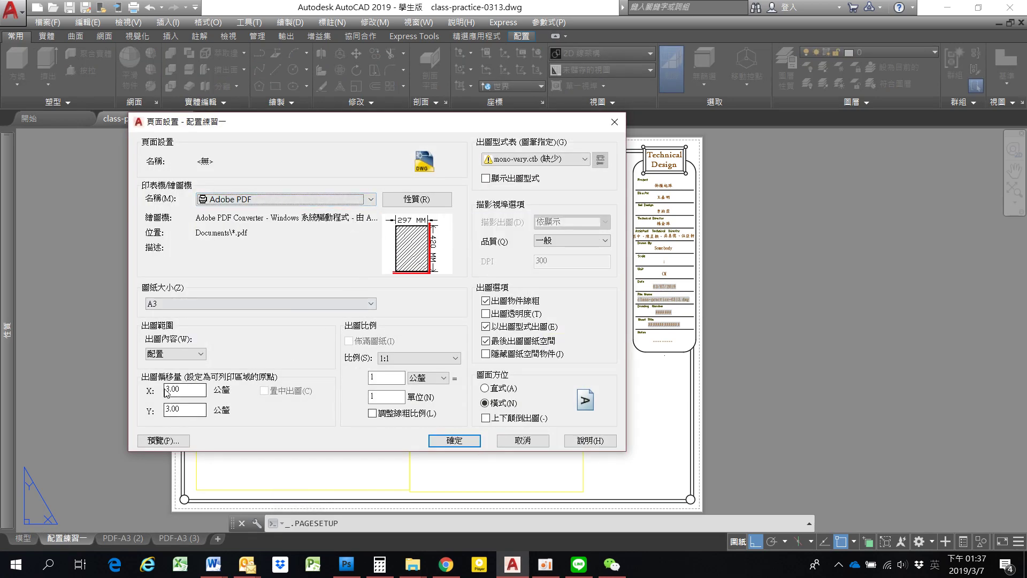
click(180, 356)
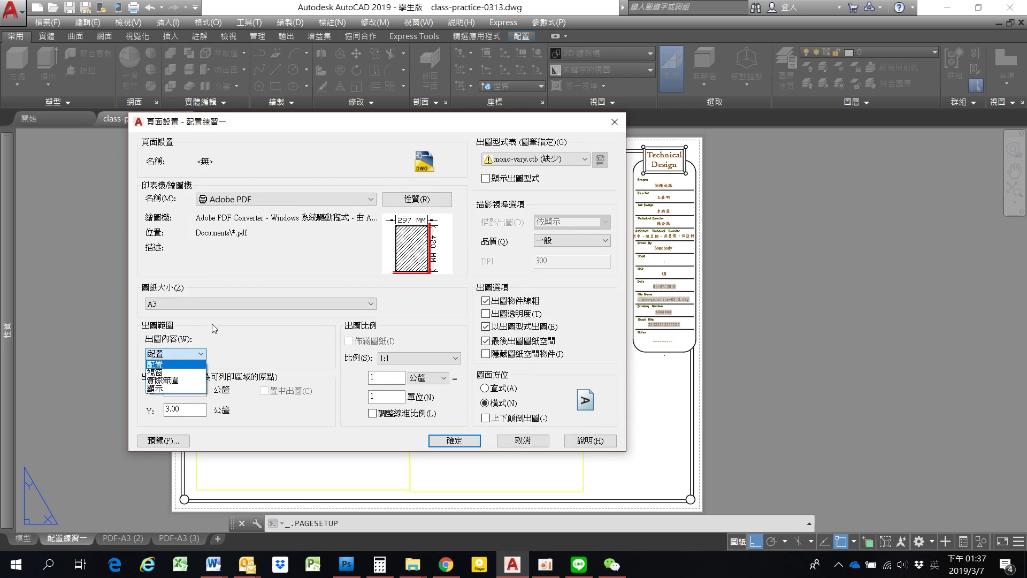
click(317, 354)
click(438, 442)
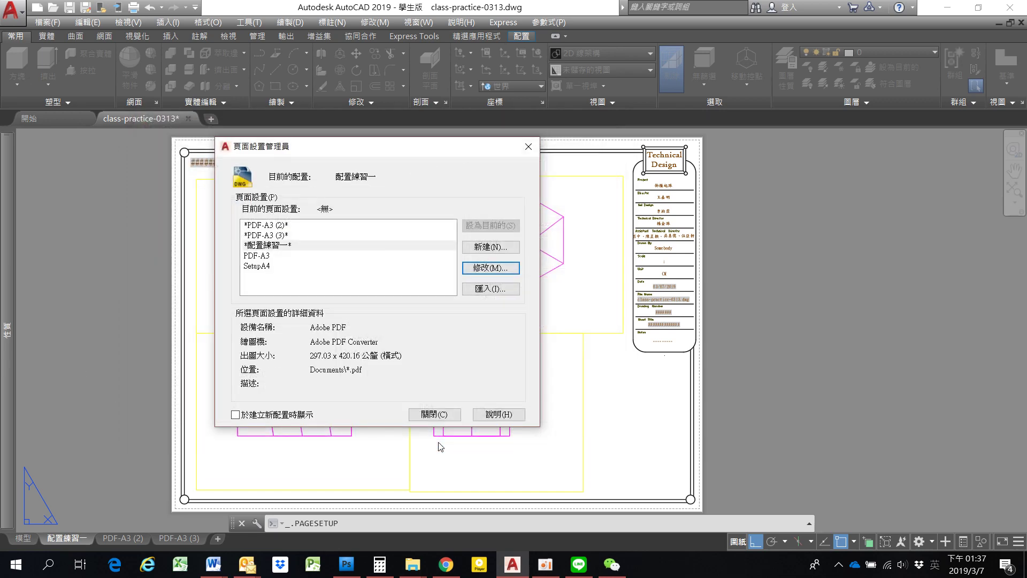
click(423, 413)
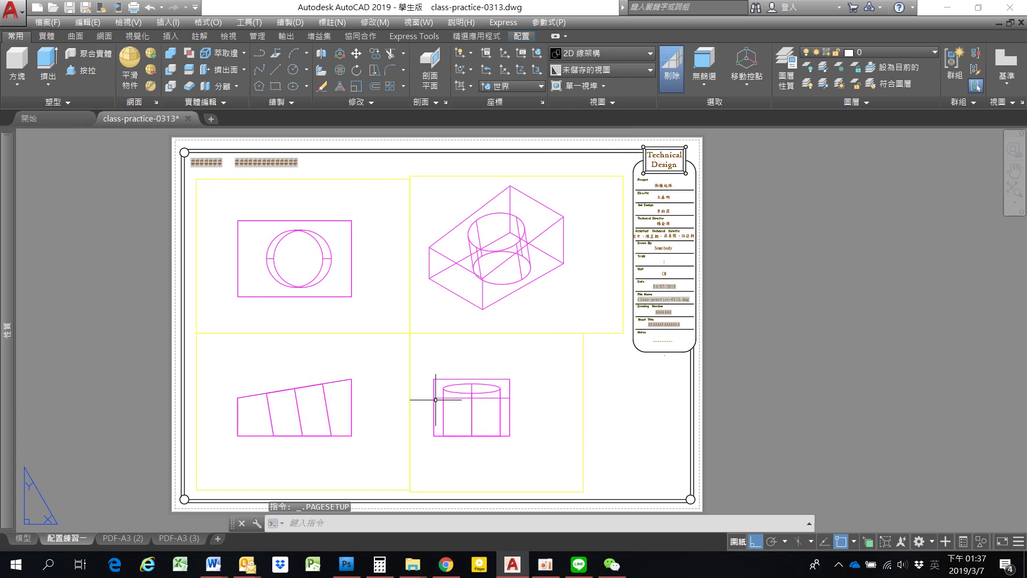
key(Return)
click(488, 267)
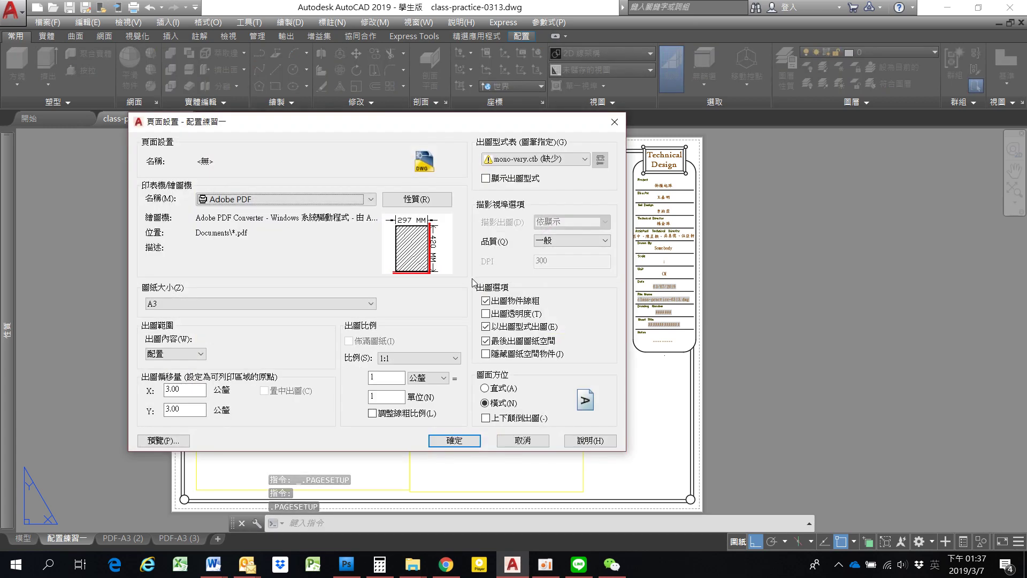
click(455, 440)
click(435, 415)
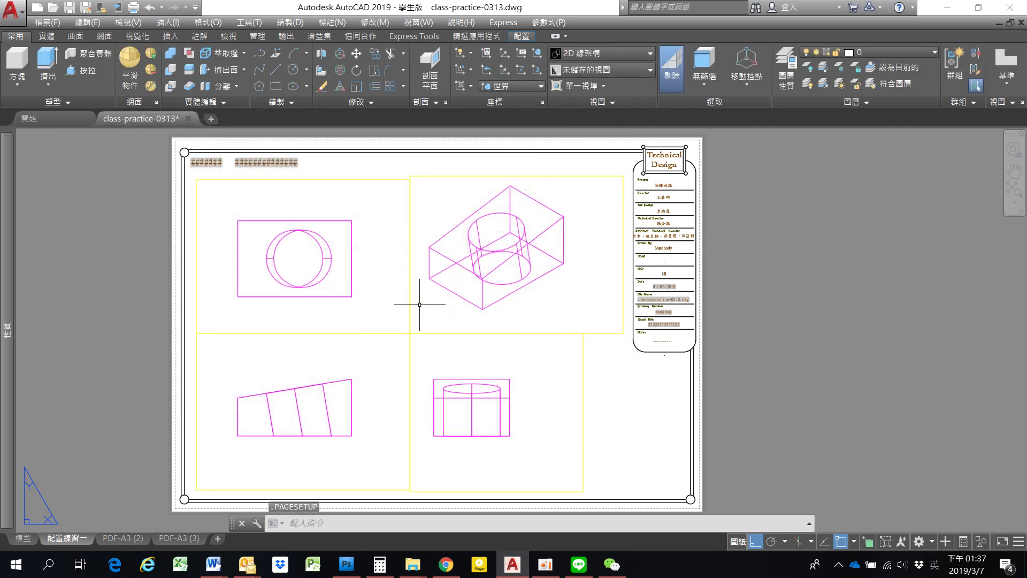
scroll(461, 357, down, 3)
scroll(463, 360, up, 2)
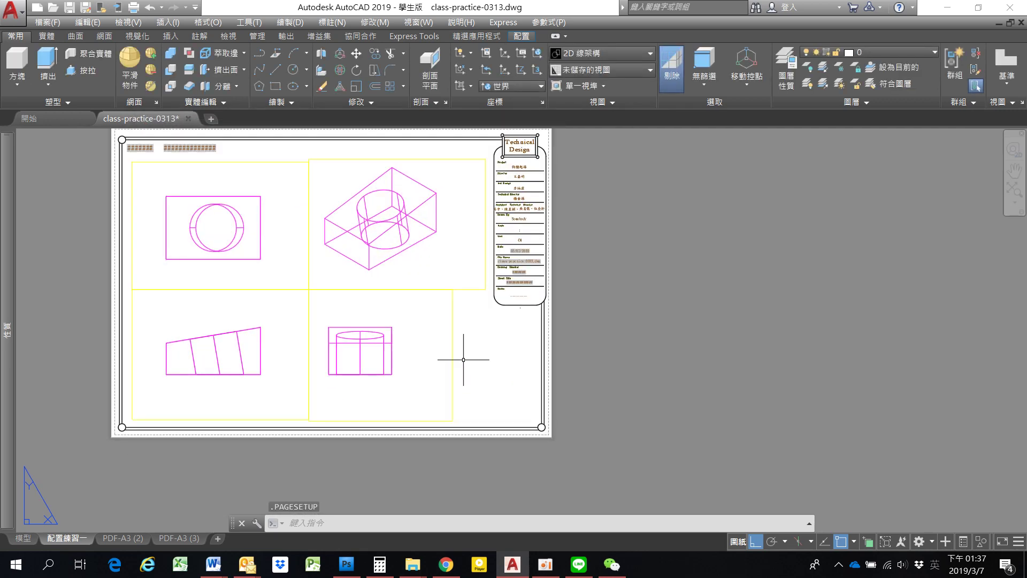
Draw a small new viewport at the sheet's lower right and set it to Top view.
text(mv)
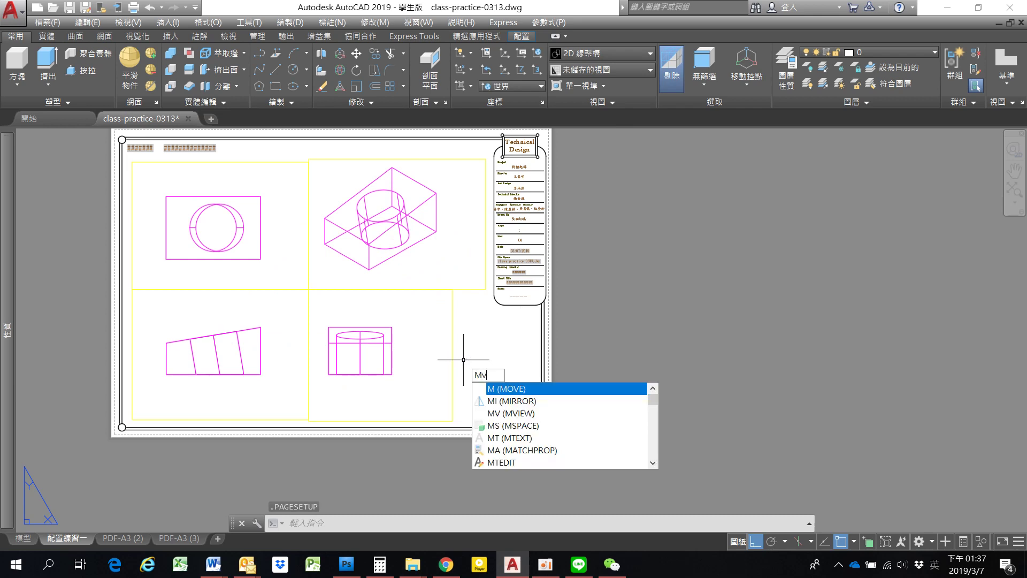
key(Return)
click(453, 290)
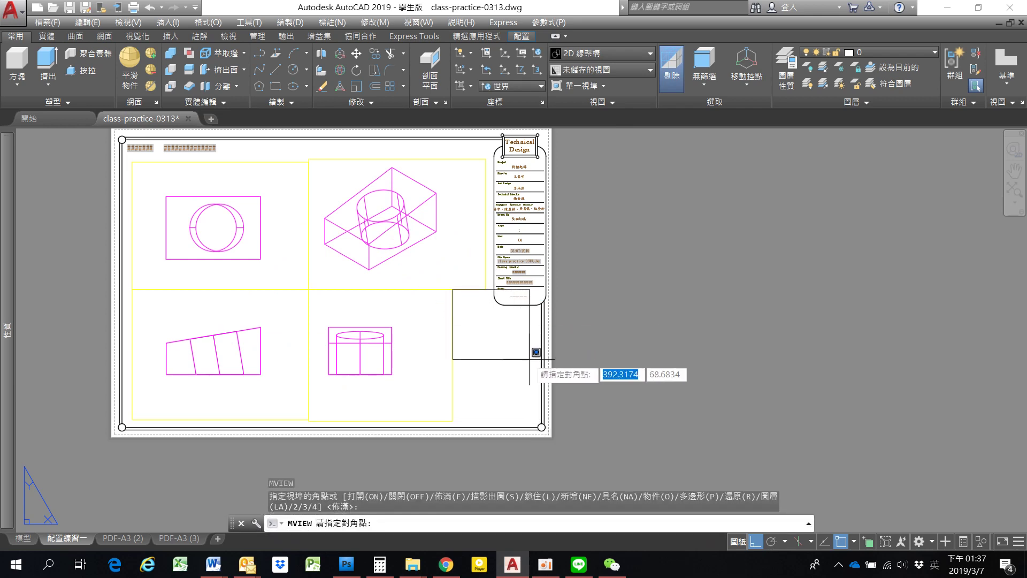
click(532, 362)
double_click(484, 319)
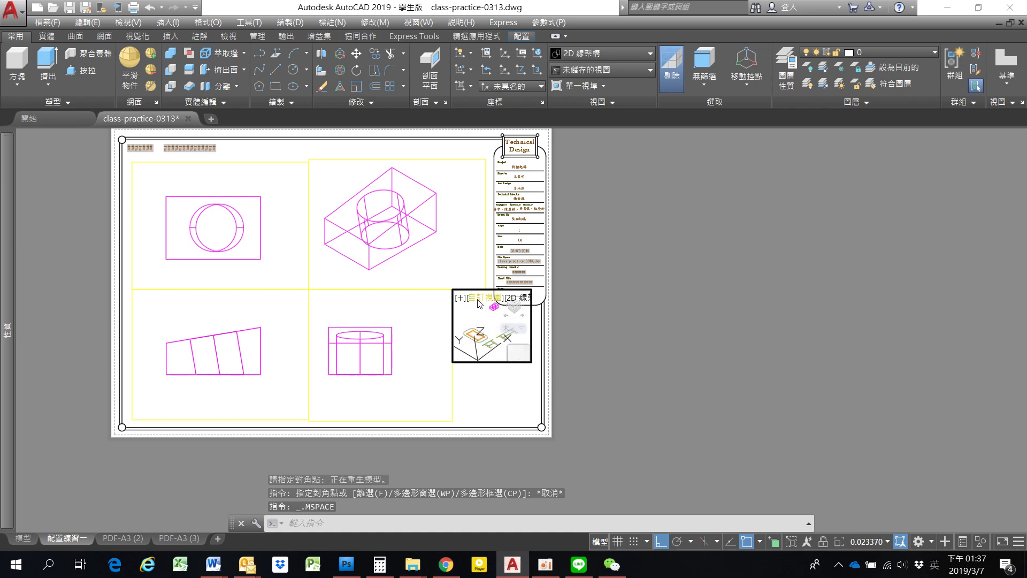
click(485, 298)
click(509, 333)
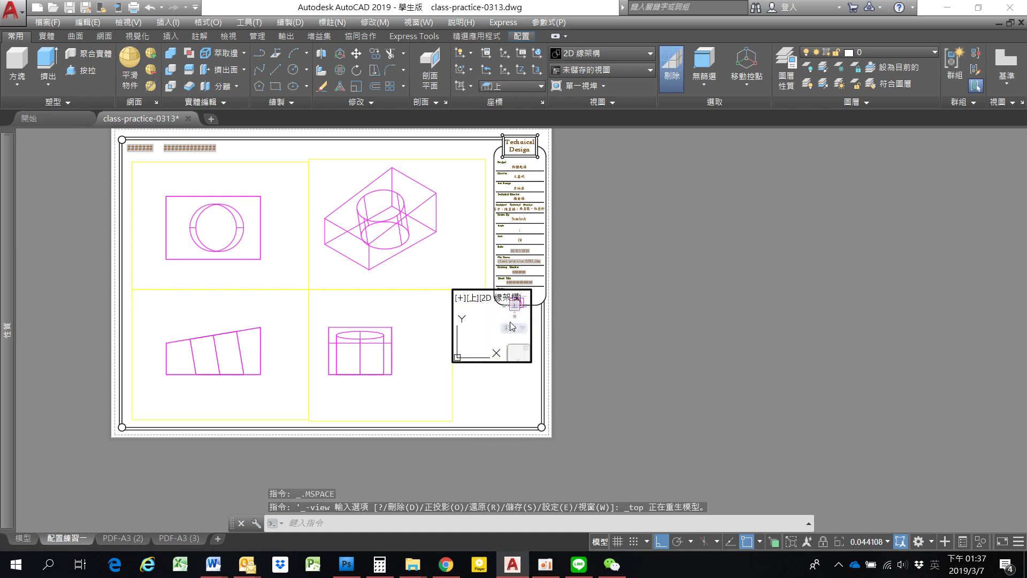
scroll(508, 322, up, 3)
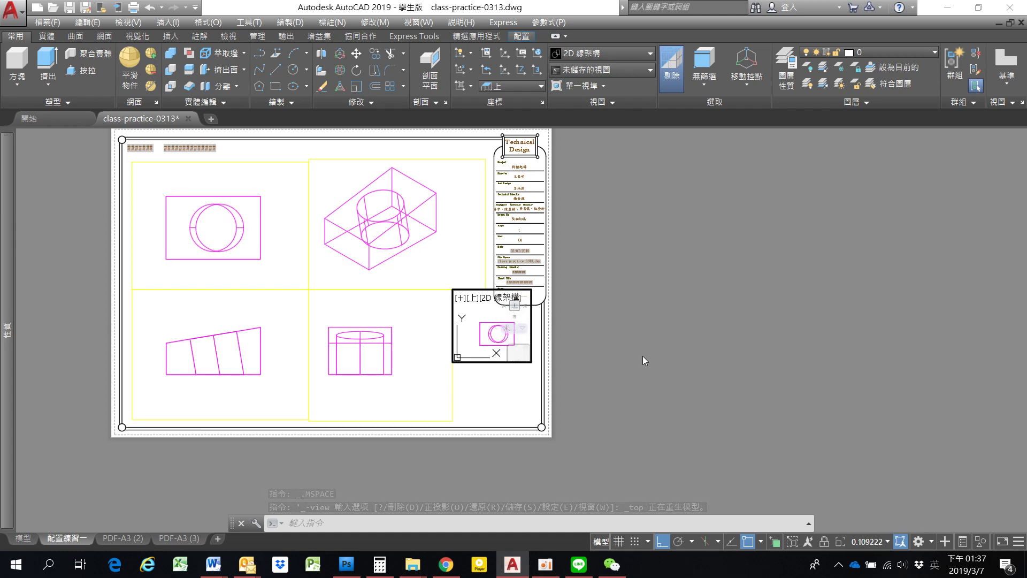
Set the new viewport's custom scale to .1 (1:10) in Properties.
double_click(601, 326)
scroll(528, 325, up, 2)
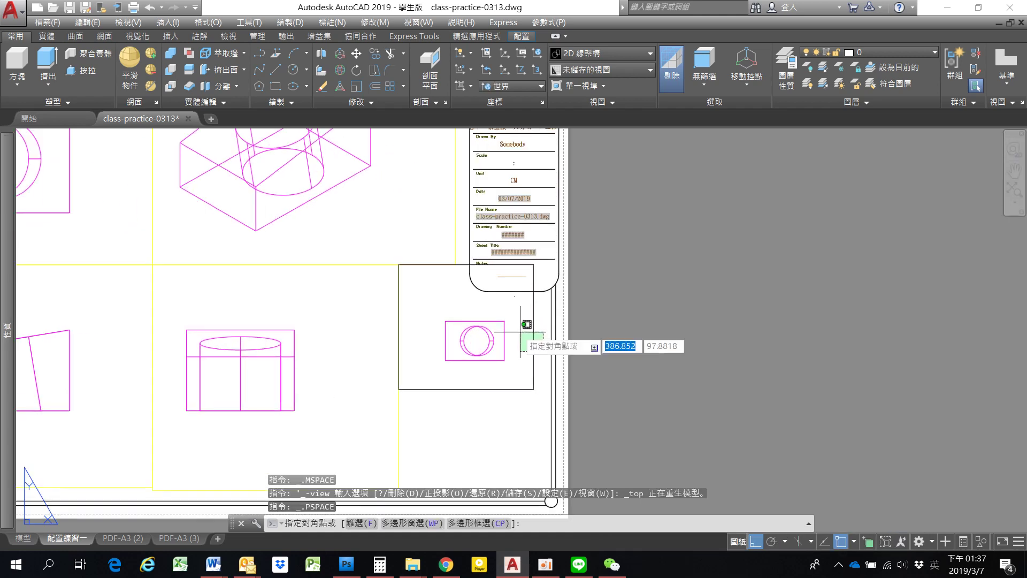
click(533, 326)
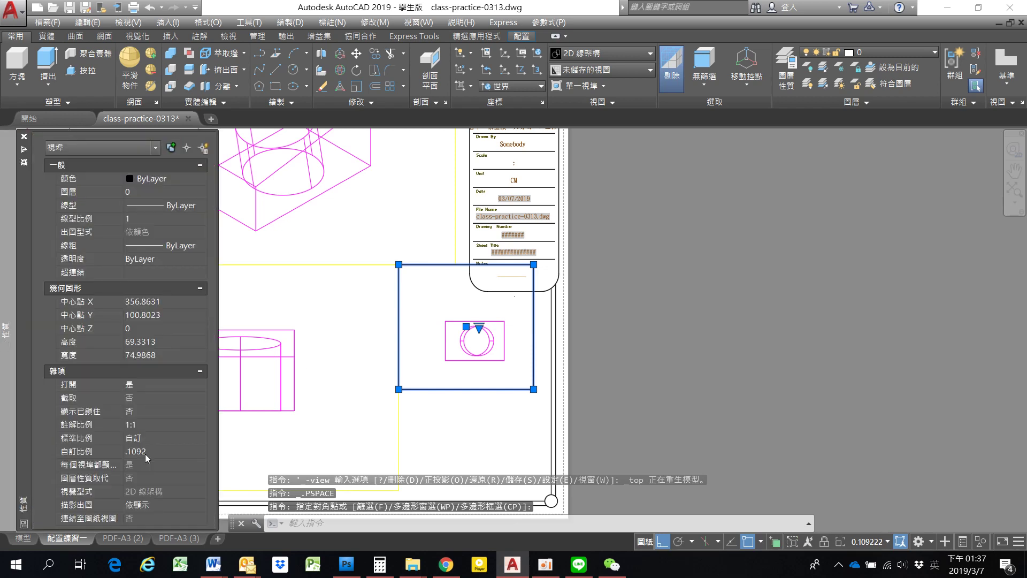
click(146, 452)
text(0)
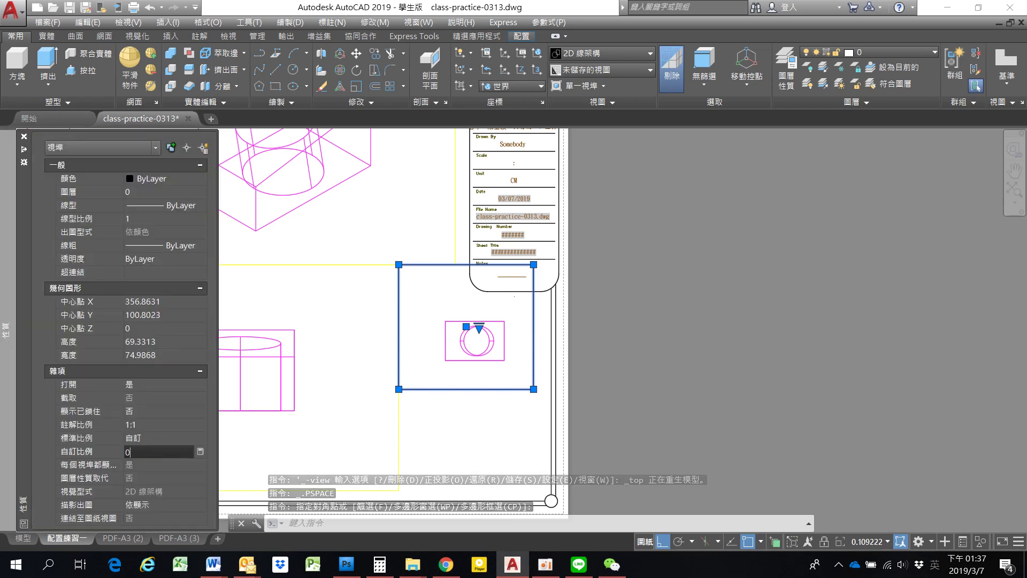
text(.1)
key(Return)
scroll(565, 350, down, 3)
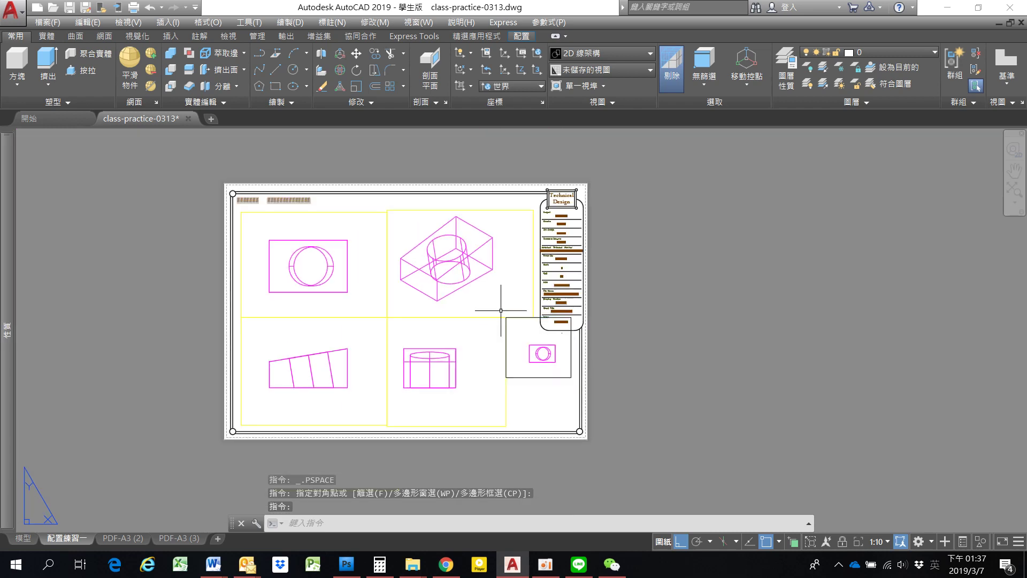
Select and then clear all the viewports on the sheet, and bring up the layout tab menu.
key(Escape)
scroll(321, 262, up, 2)
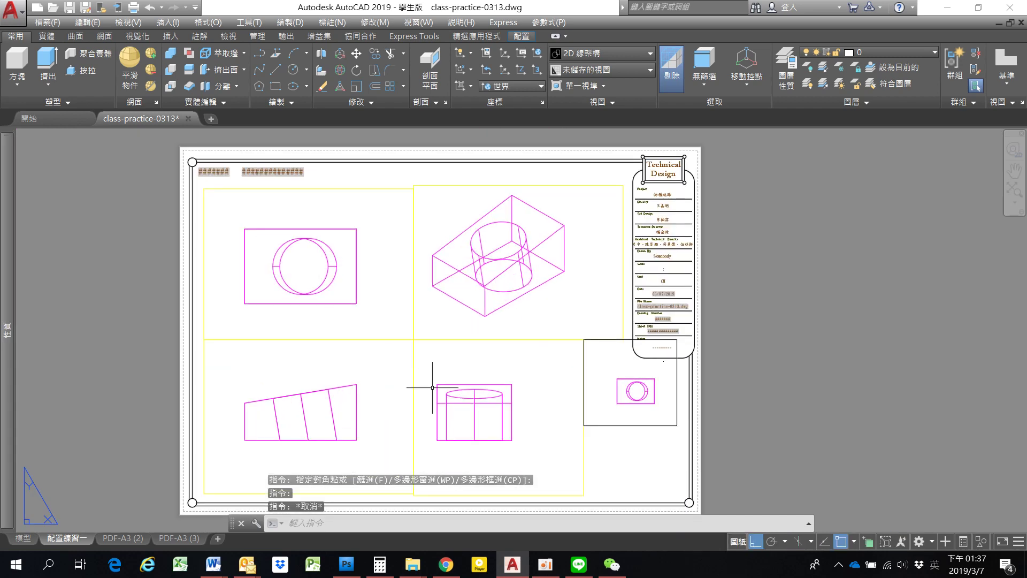
click(424, 390)
click(355, 294)
click(535, 343)
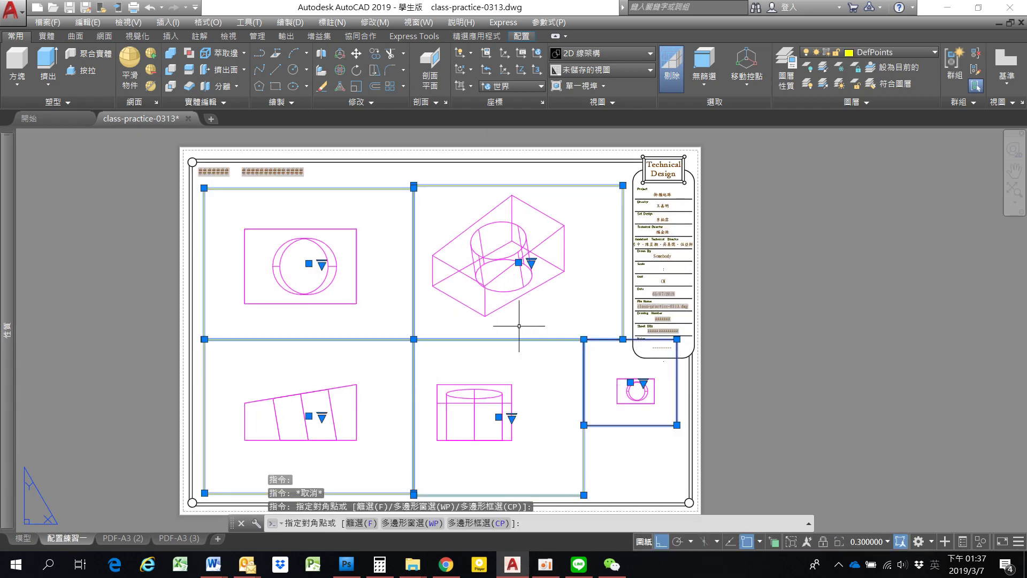
key(Escape)
right_click(73, 542)
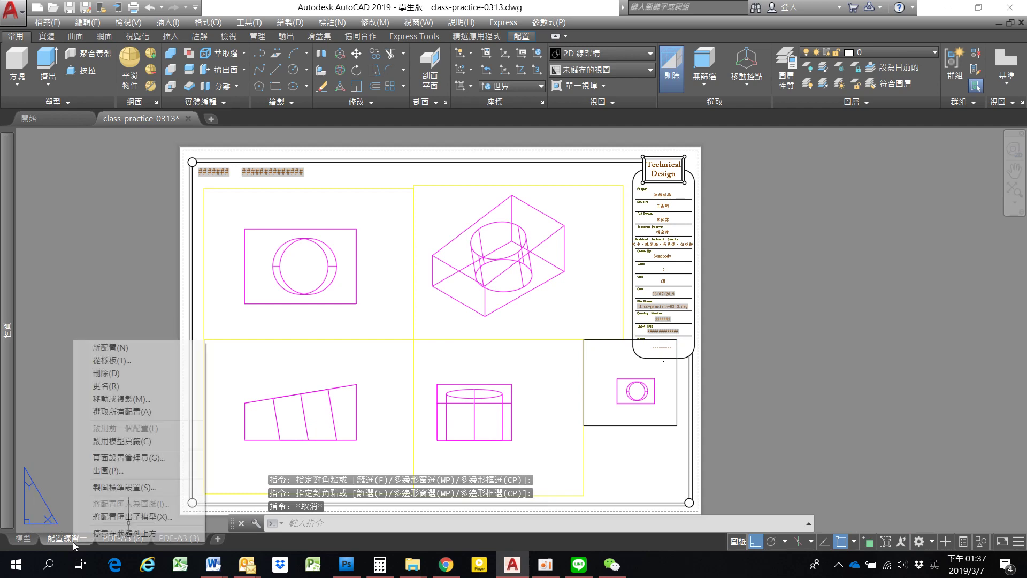
Modify the 配置練習一 page setup, keeping the 1:1 plot scale, and check the paper units.
click(130, 458)
click(485, 268)
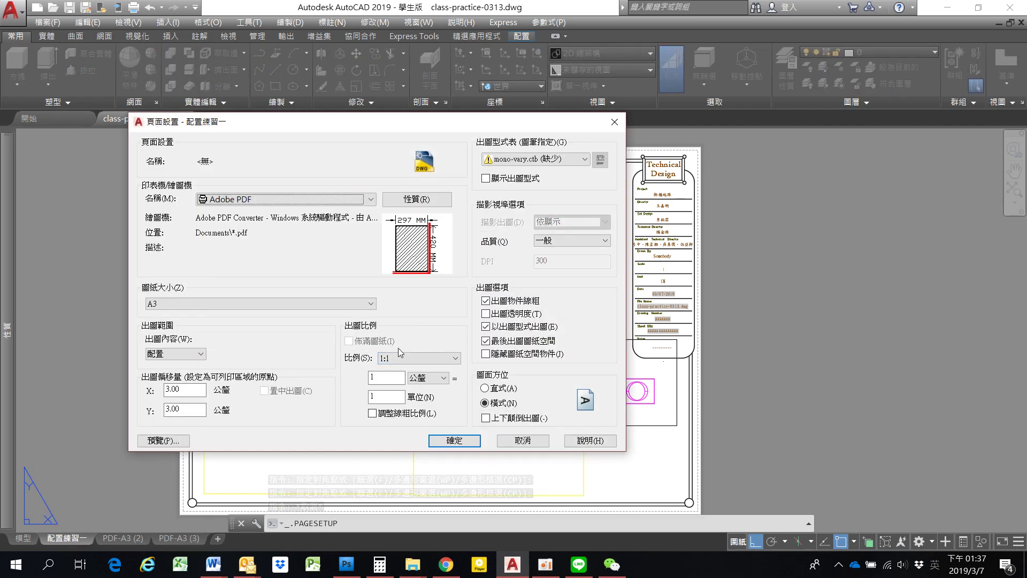
click(432, 374)
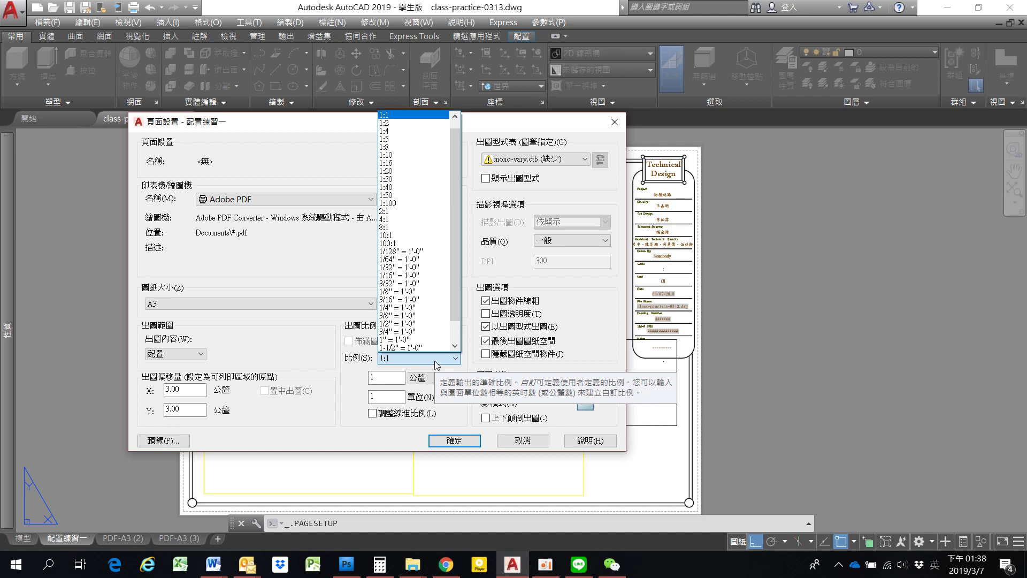
click(411, 358)
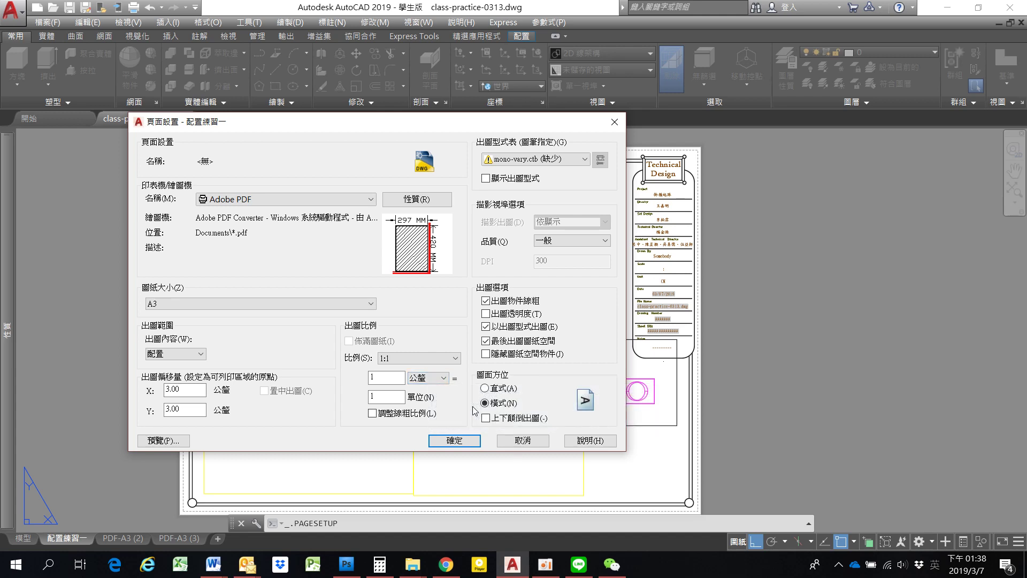
click(444, 380)
click(385, 397)
click(382, 378)
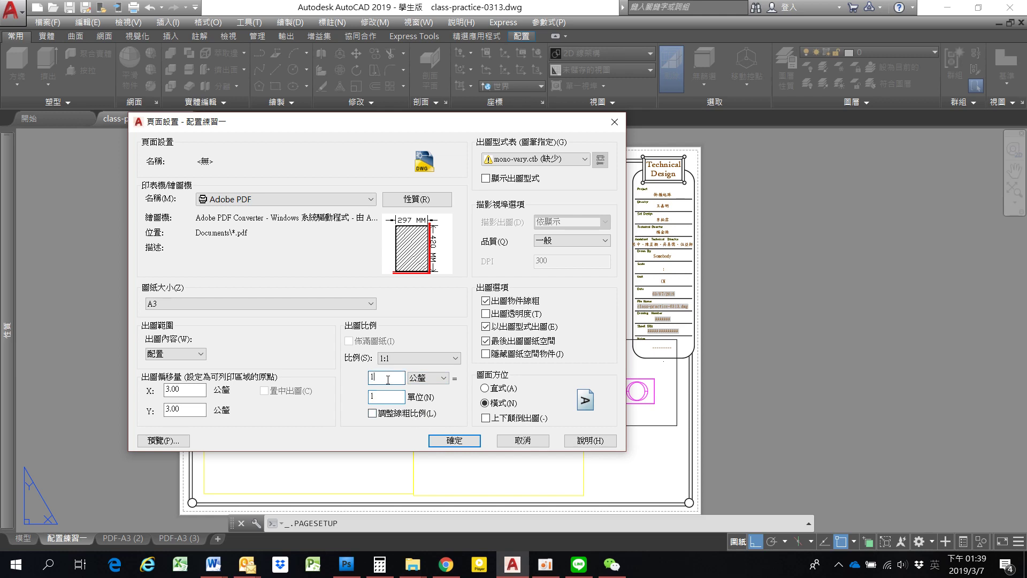
click(440, 380)
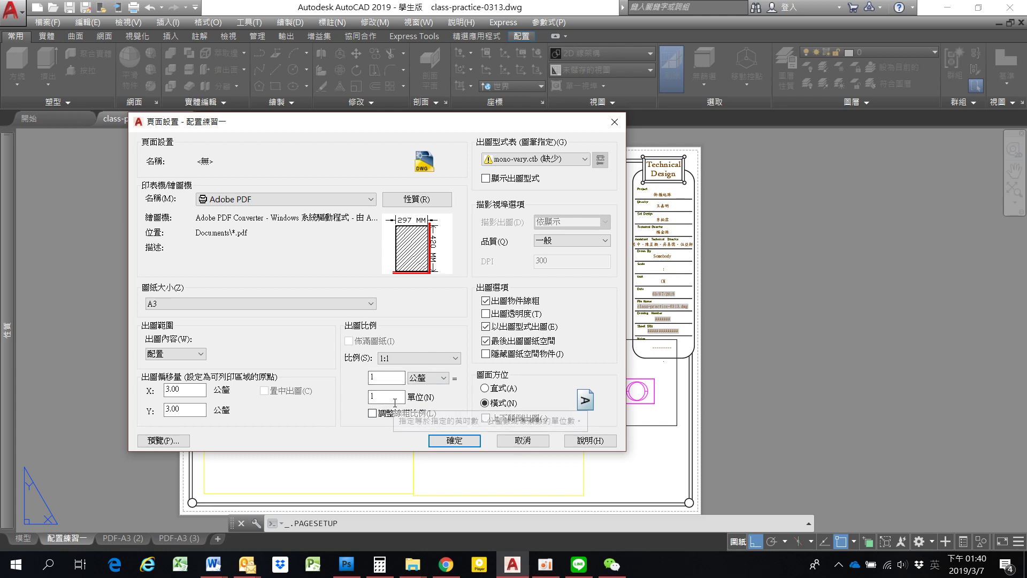
click(576, 160)
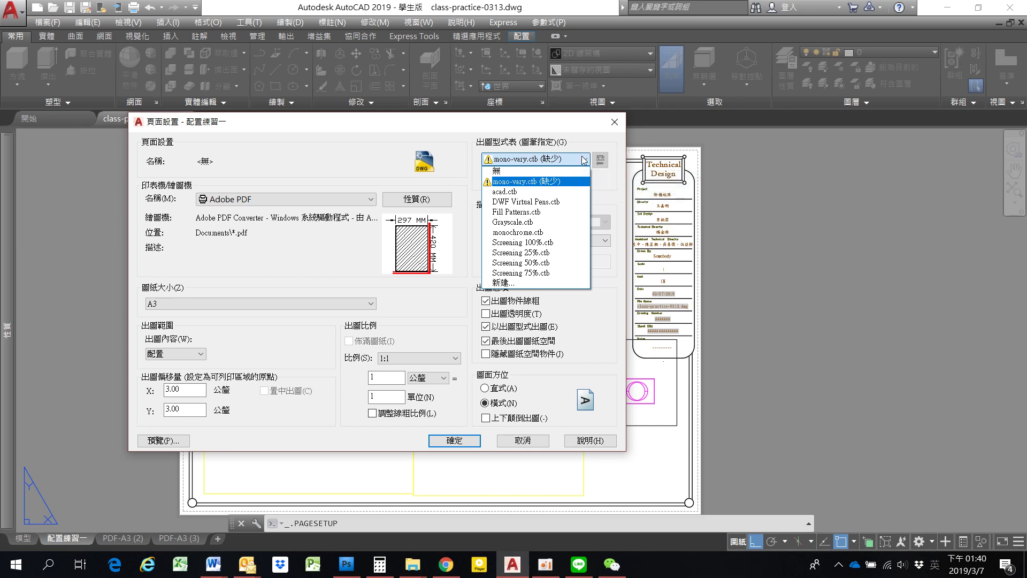
Leave the plot style list unchanged, then choose New... for a new plot style table.
click(584, 160)
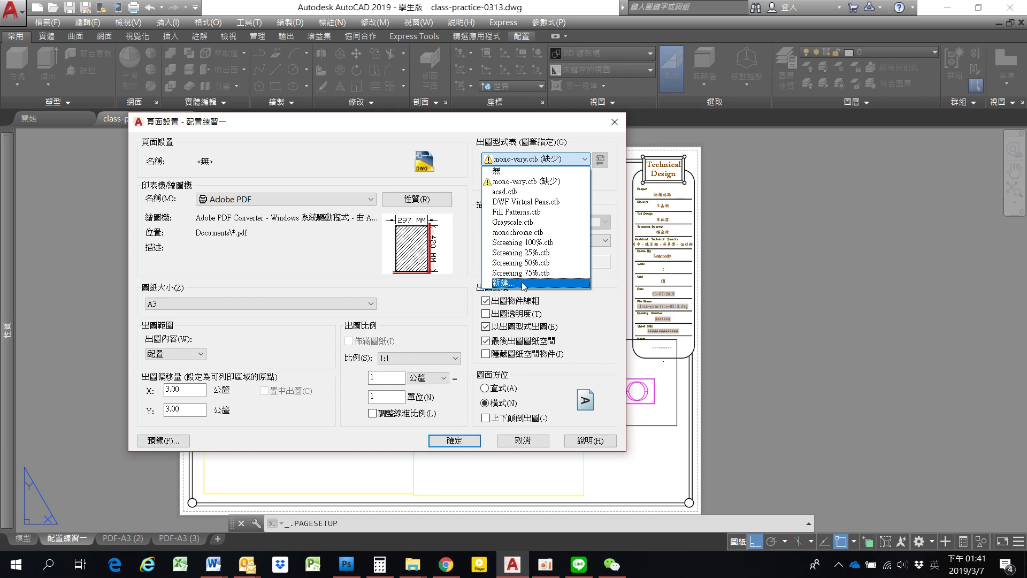
click(522, 283)
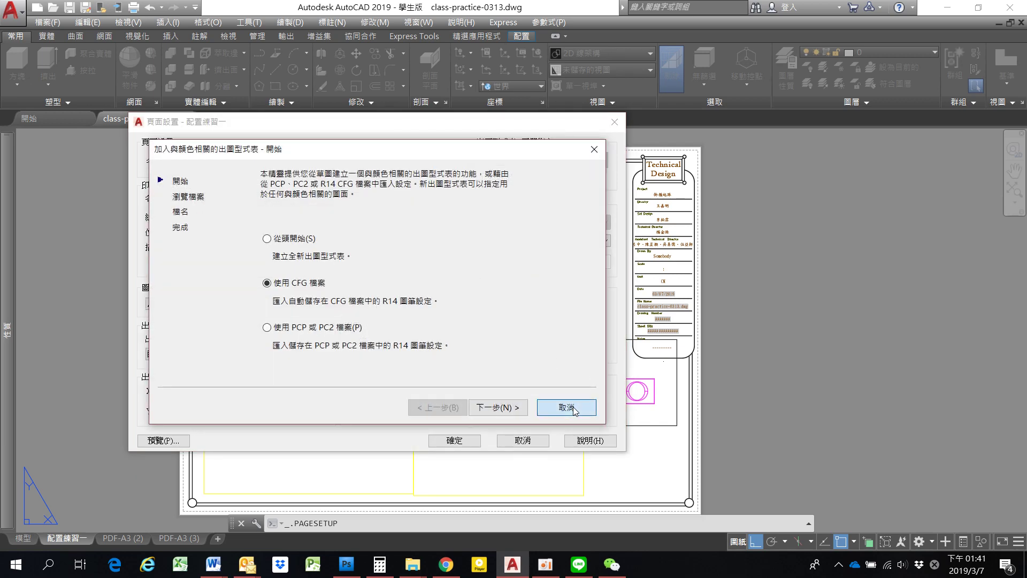
Relaunch the new plot style table wizard and briefly browse for a CFG file.
click(572, 408)
click(556, 159)
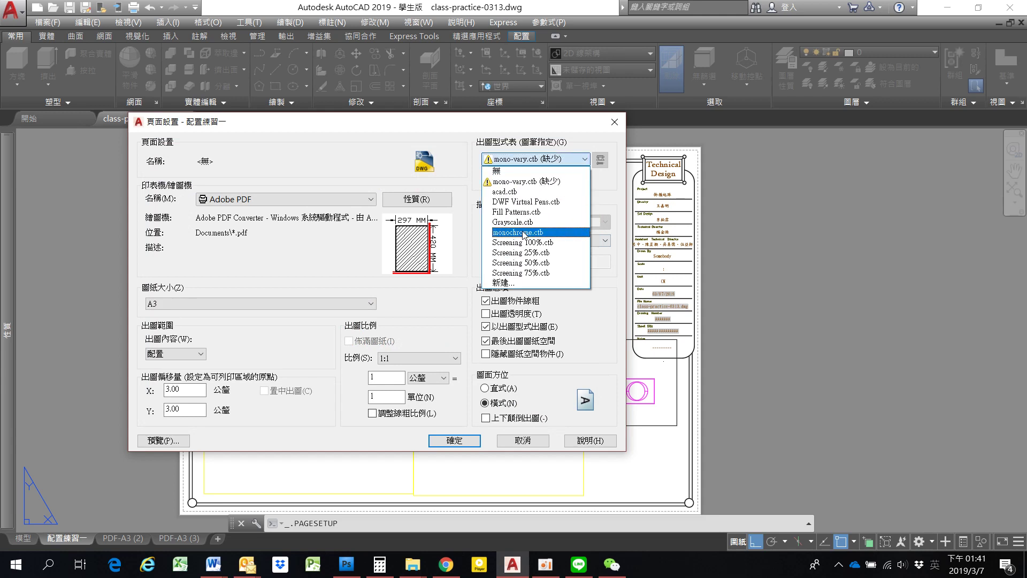
click(518, 284)
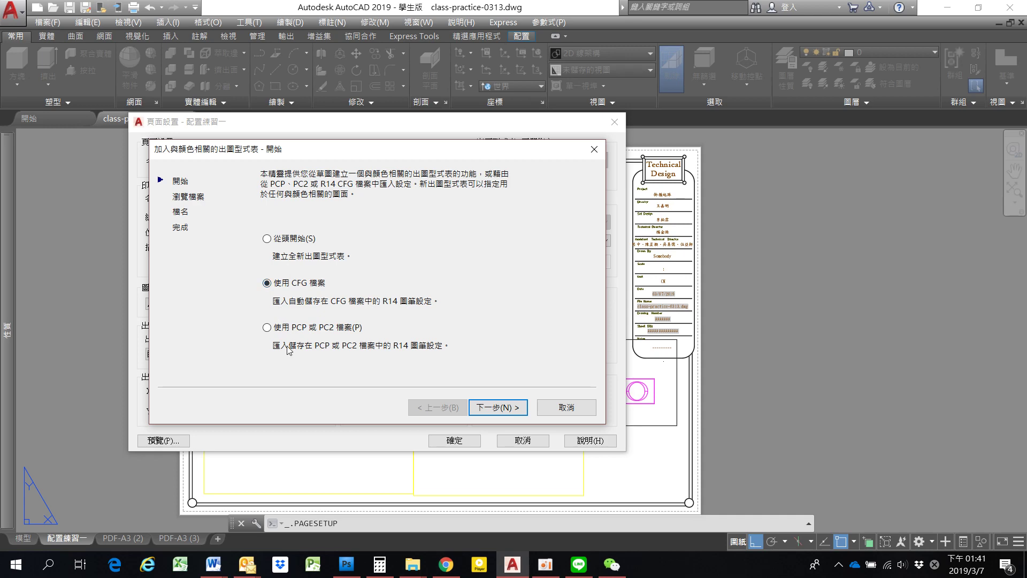
click(490, 406)
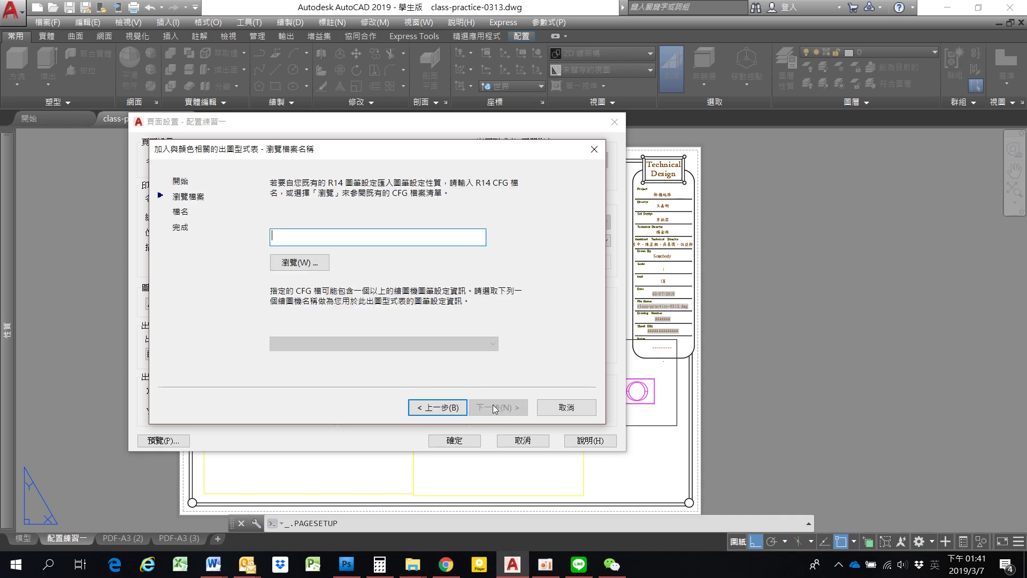
click(320, 264)
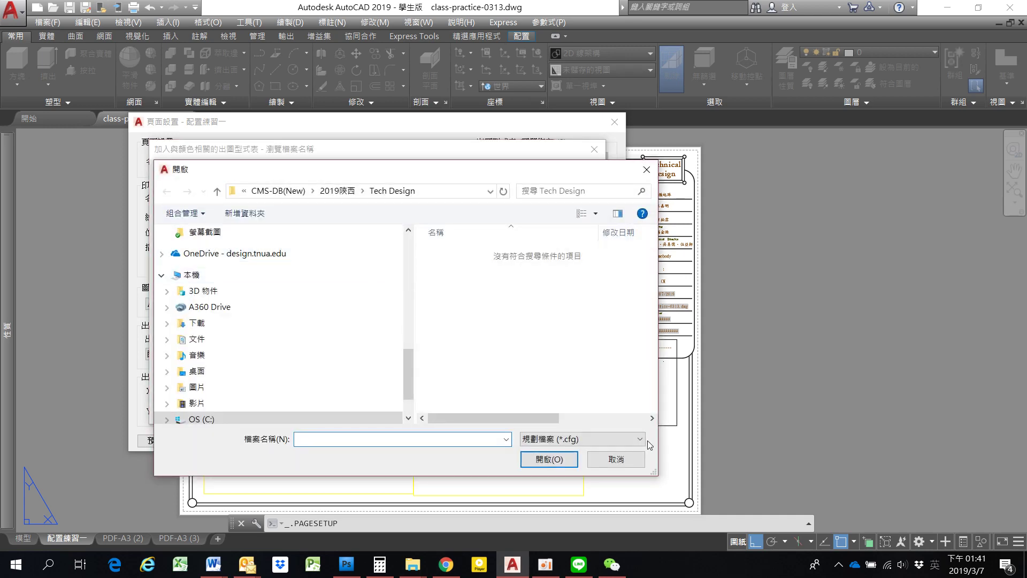
click(616, 459)
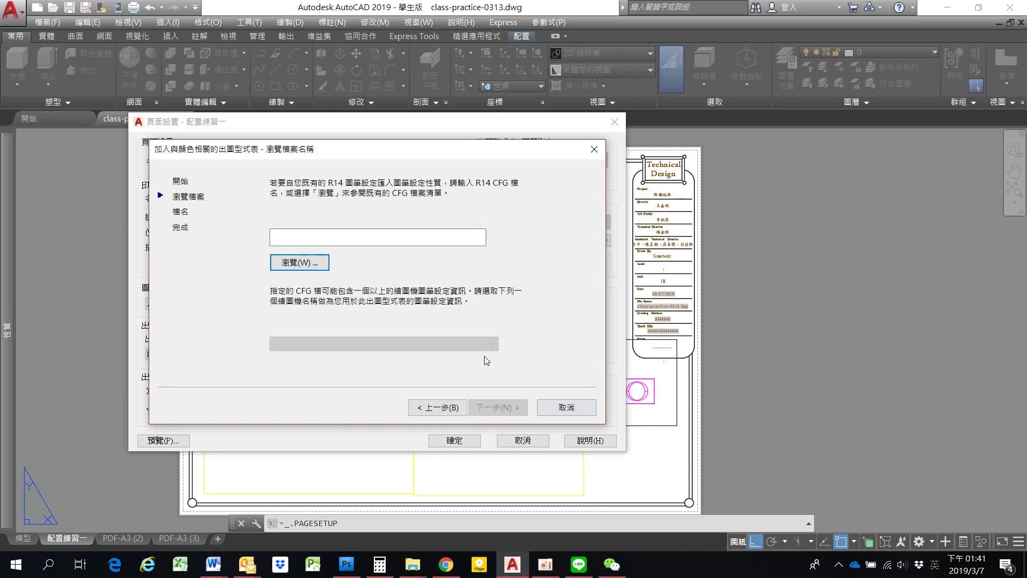
click(443, 410)
Start the plot style table from scratch and name it TEST.
click(305, 240)
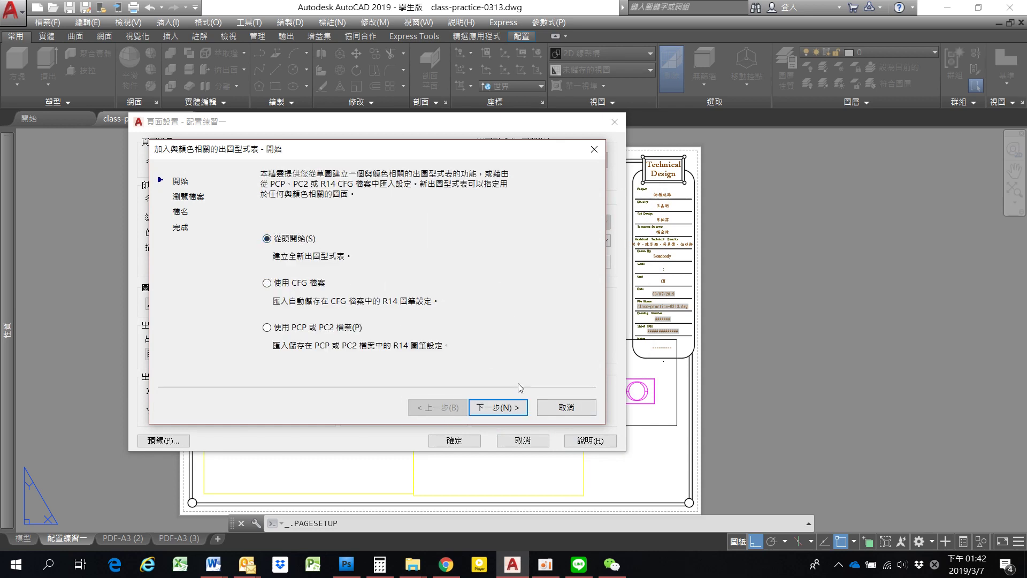
click(512, 409)
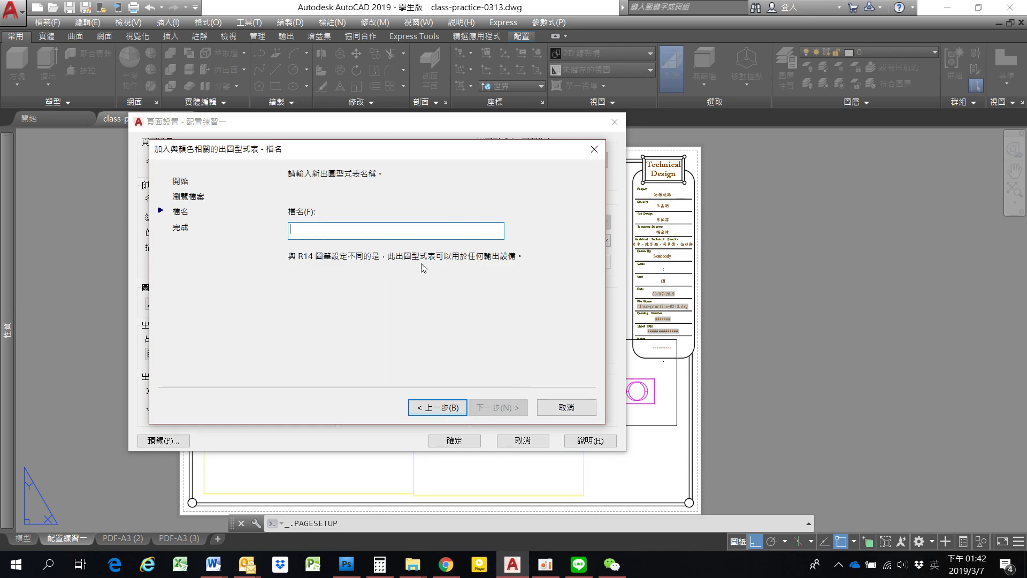
text(TEST)
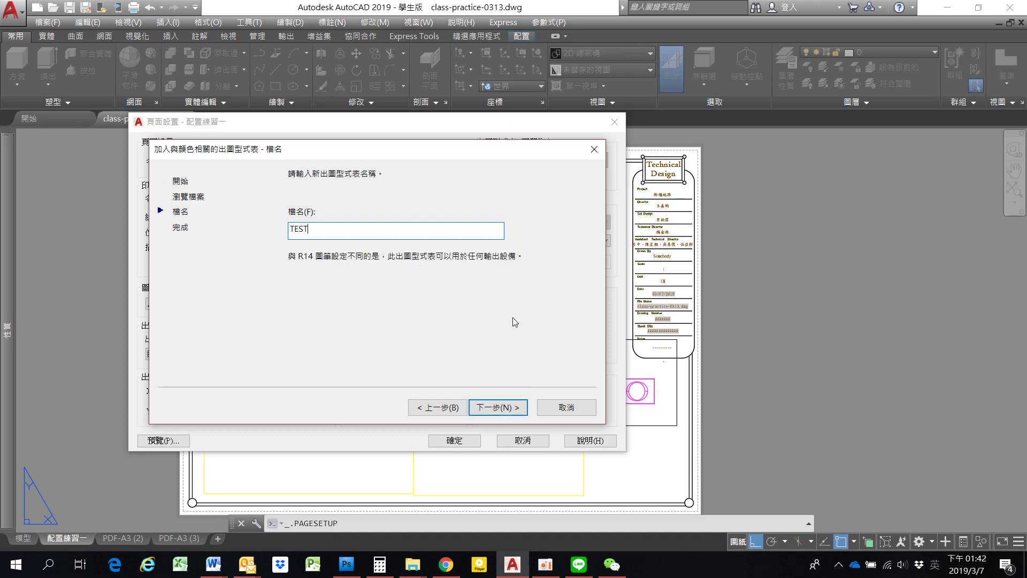
click(497, 407)
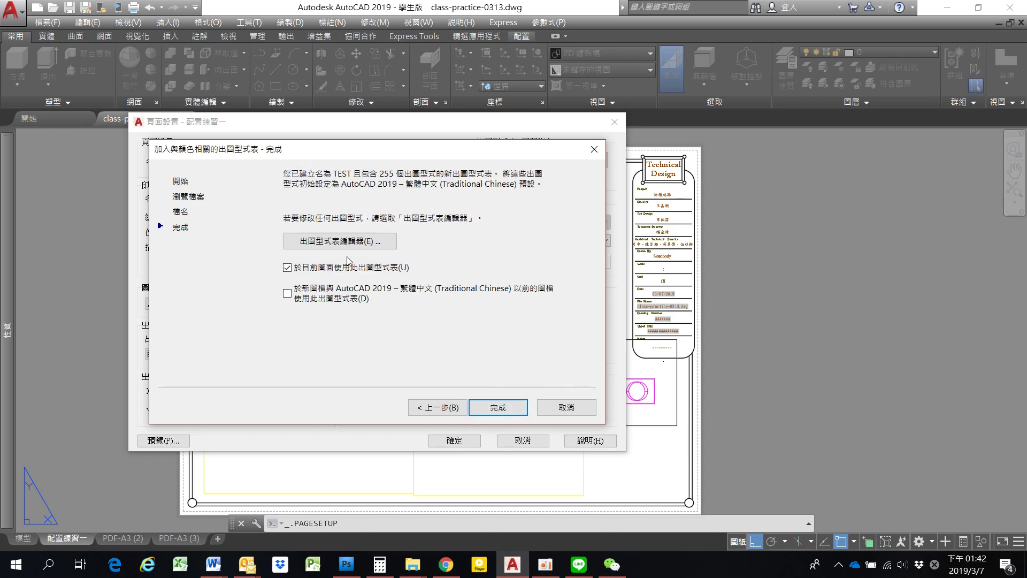
Open the TEST plot style editor and inspect 顏色 2's colour and lineweight options.
click(342, 243)
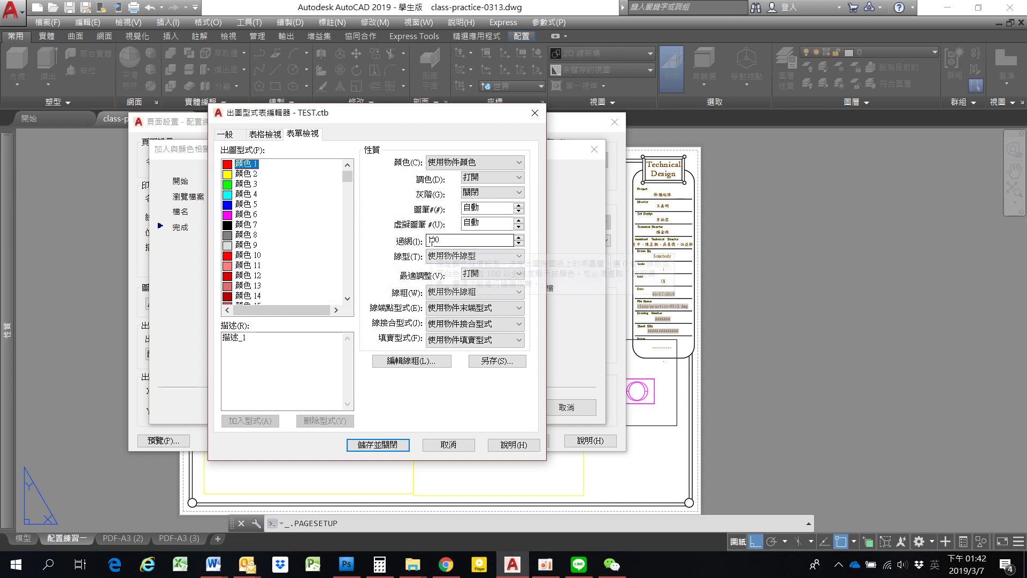
click(507, 163)
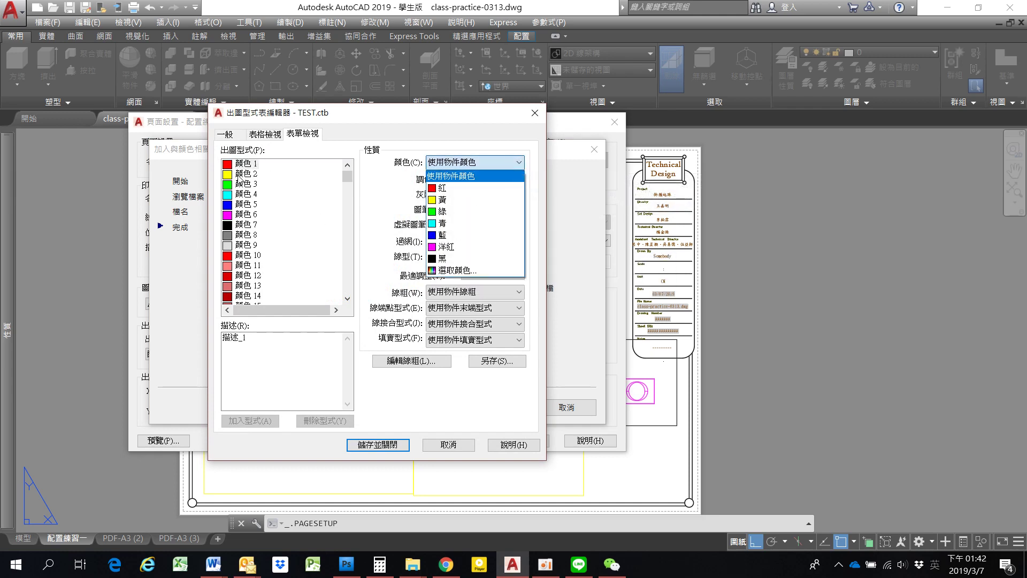
click(246, 174)
click(507, 162)
click(240, 177)
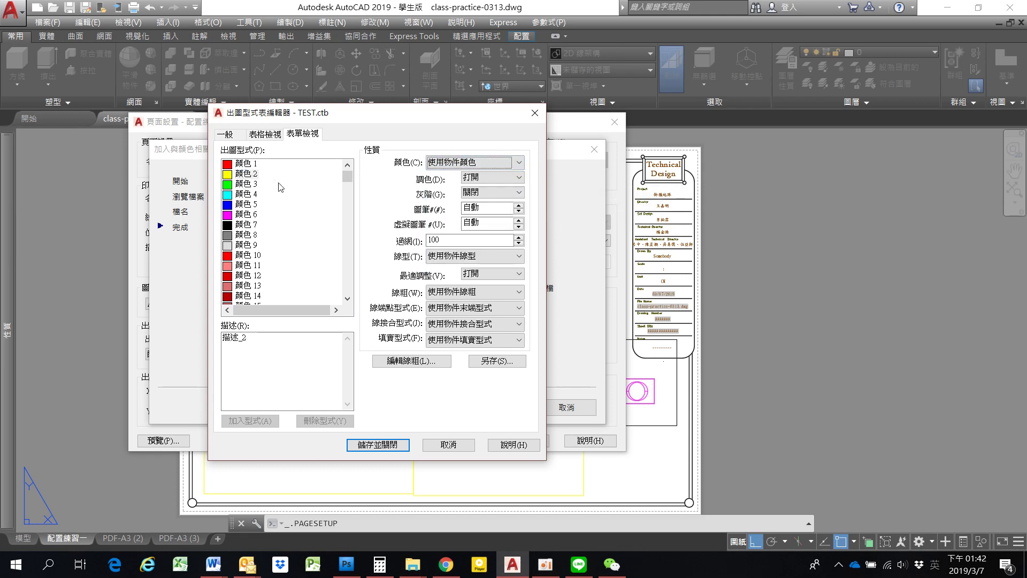
click(242, 178)
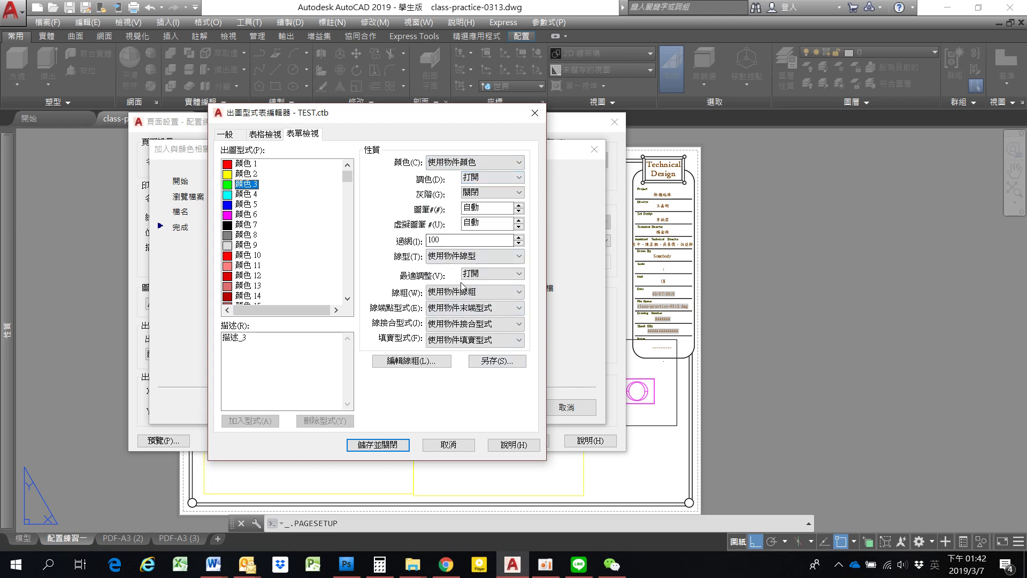
click(509, 292)
click(534, 270)
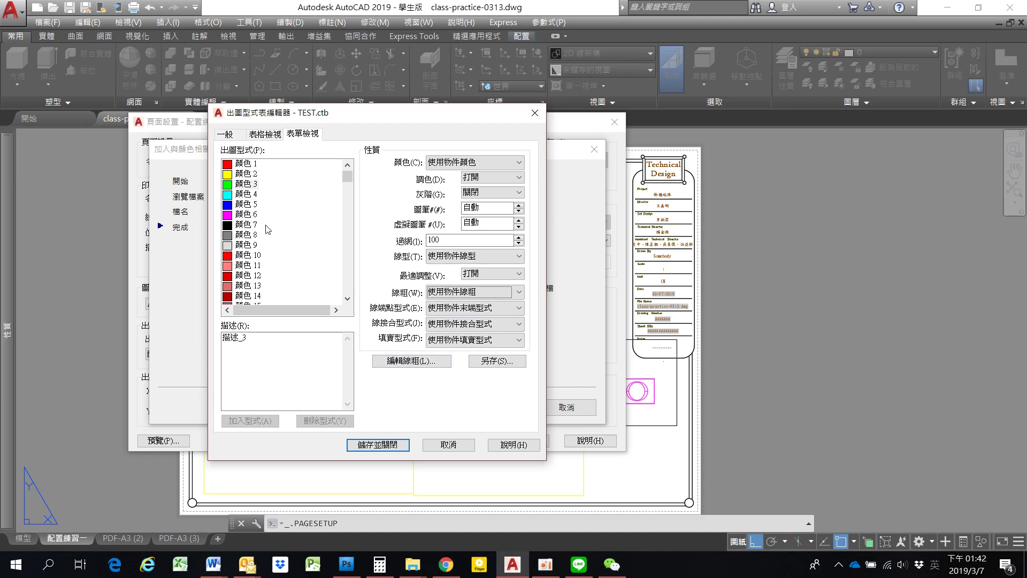
click(235, 174)
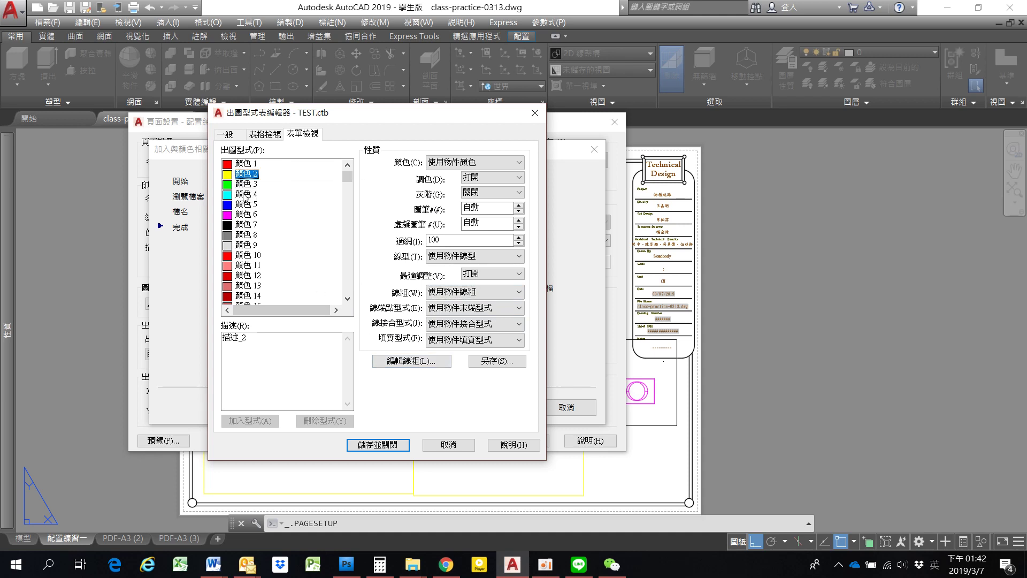
shift+click(246, 194)
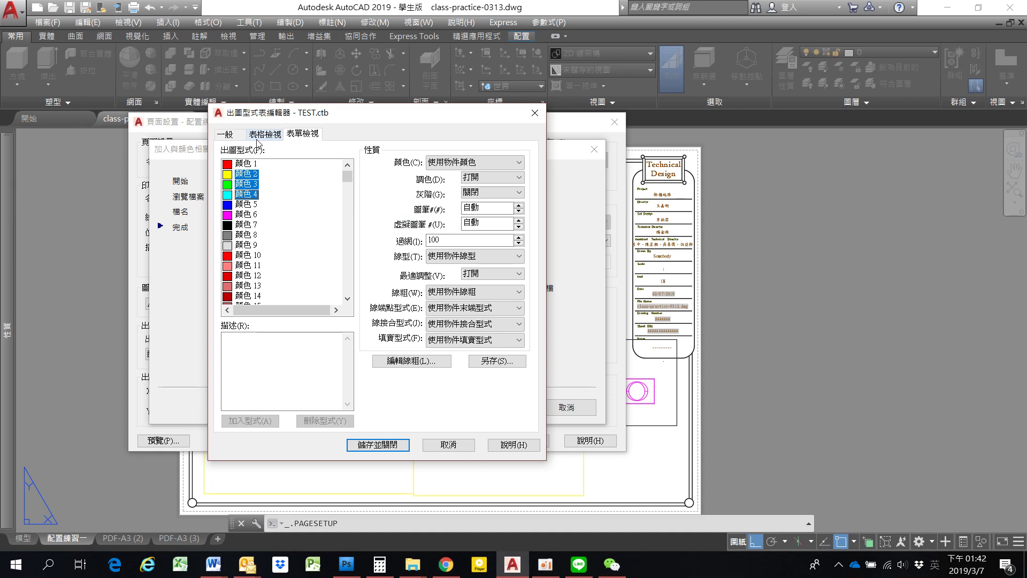
click(246, 174)
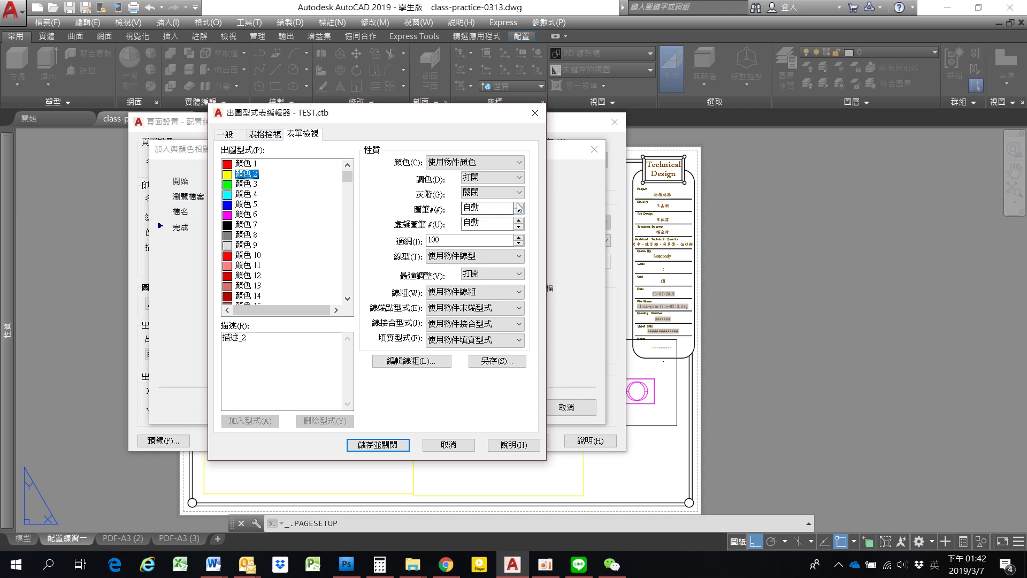
Set plot style 顏色 2 to index colour 31 and save the table.
click(492, 163)
click(493, 163)
click(493, 162)
click(482, 272)
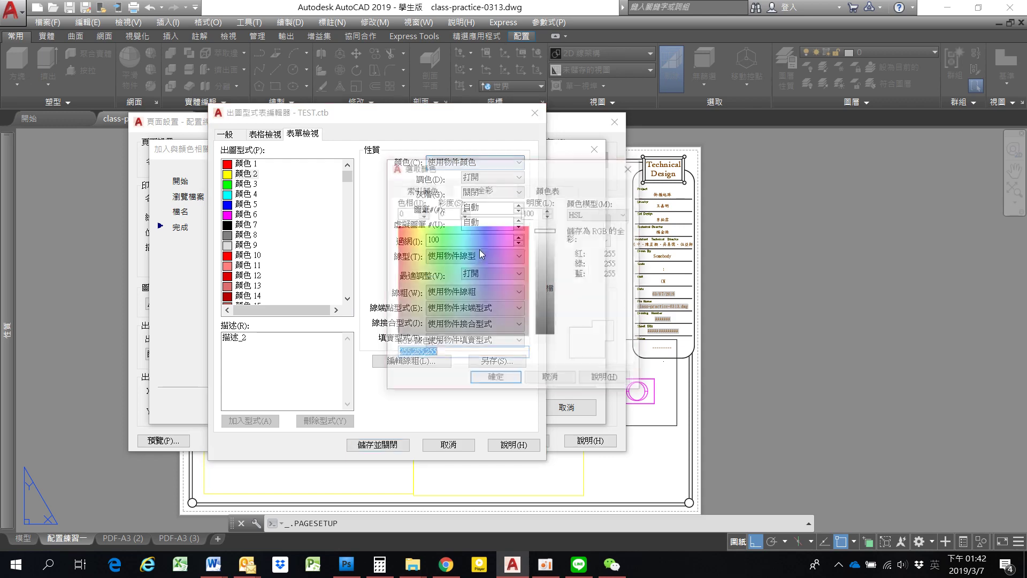
click(420, 189)
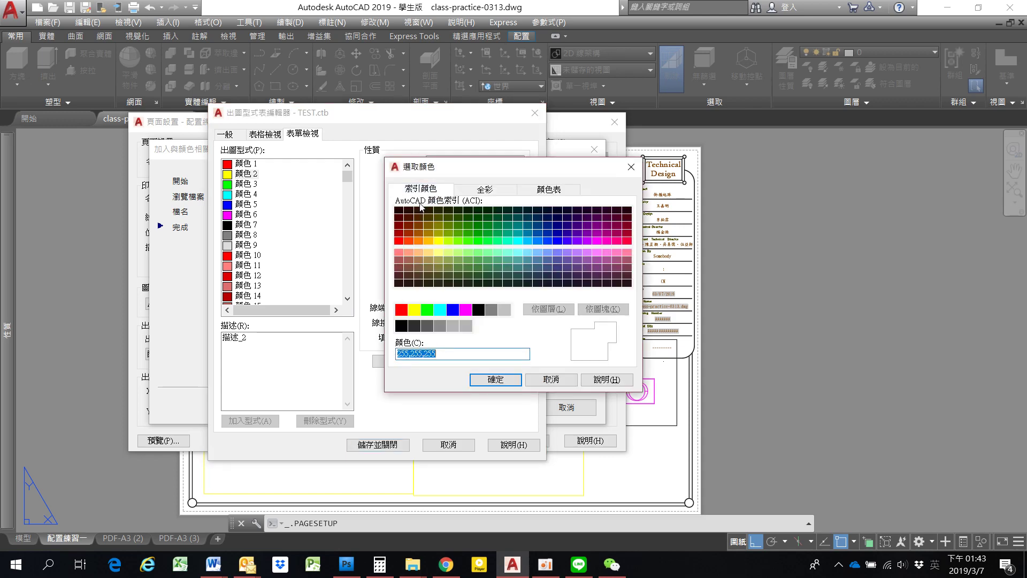
click(438, 241)
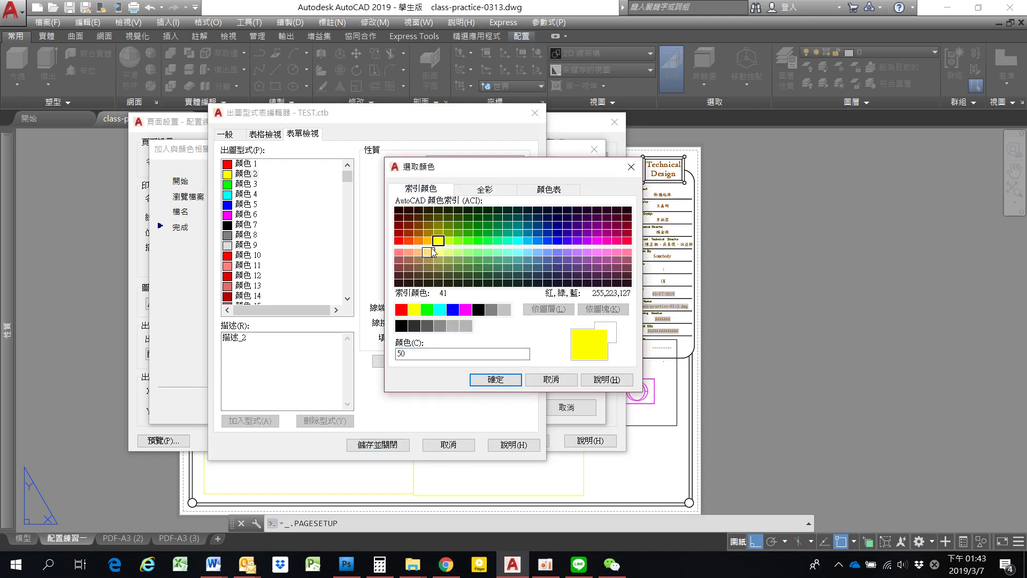
click(427, 252)
click(418, 253)
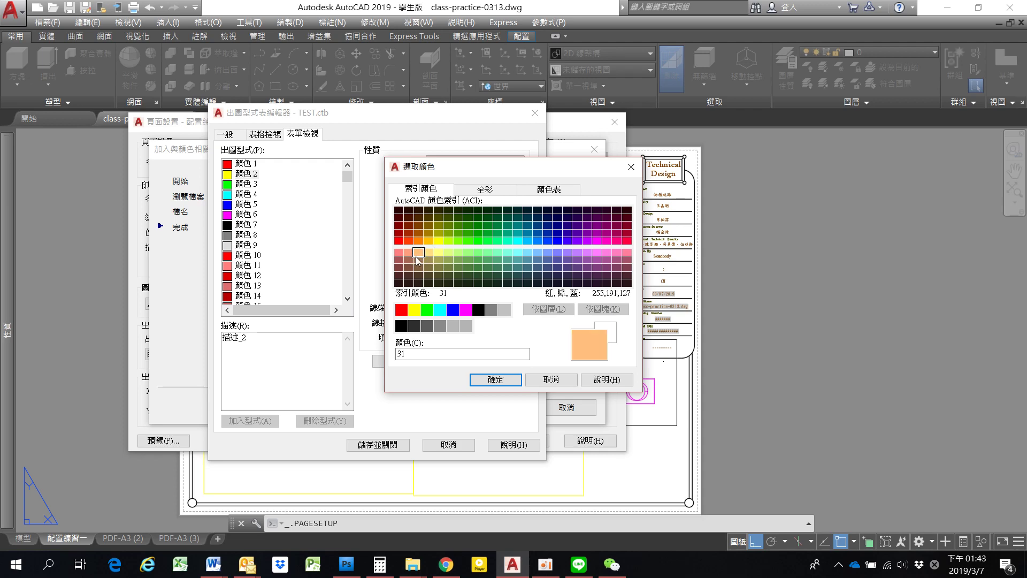
click(492, 380)
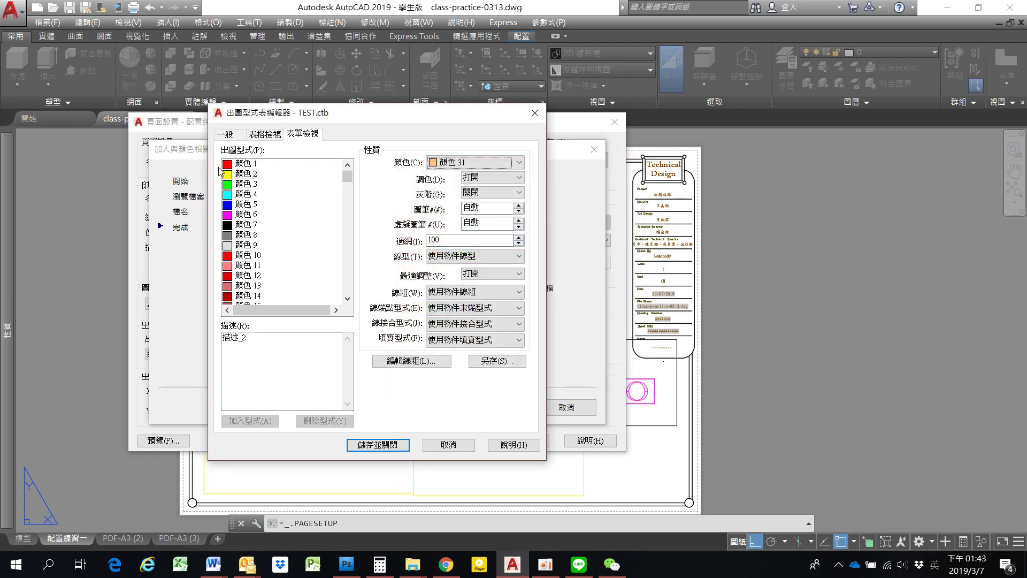
click(255, 174)
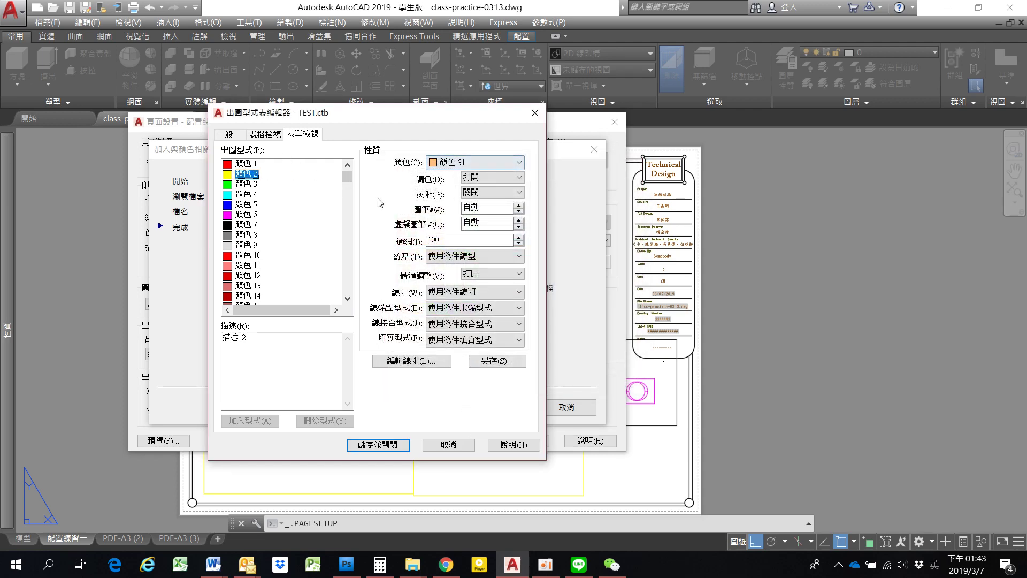
click(378, 445)
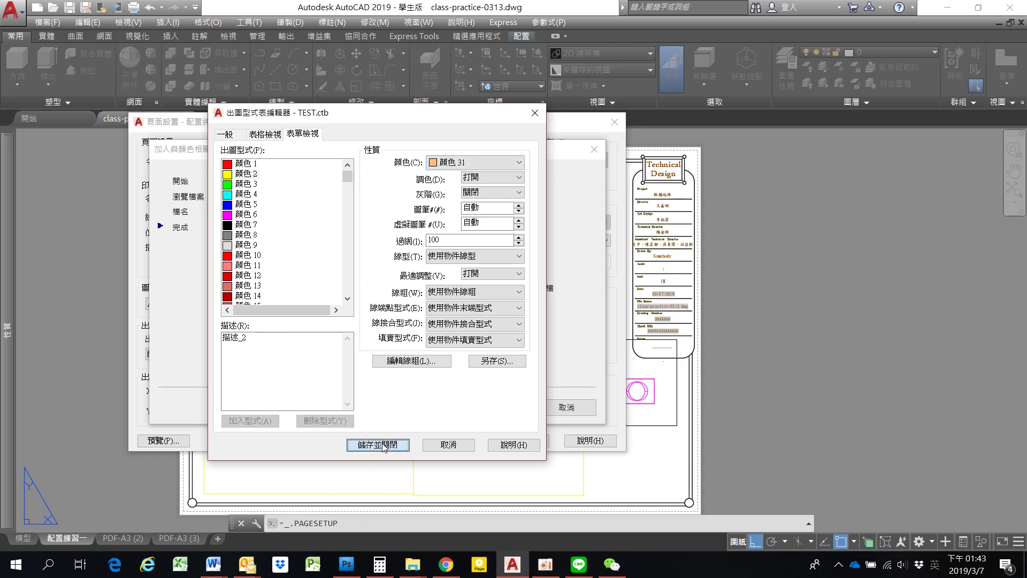
Finish the TEST.ctb wizard, then set the plot style table to acad.ctb and accept the page setup.
click(498, 407)
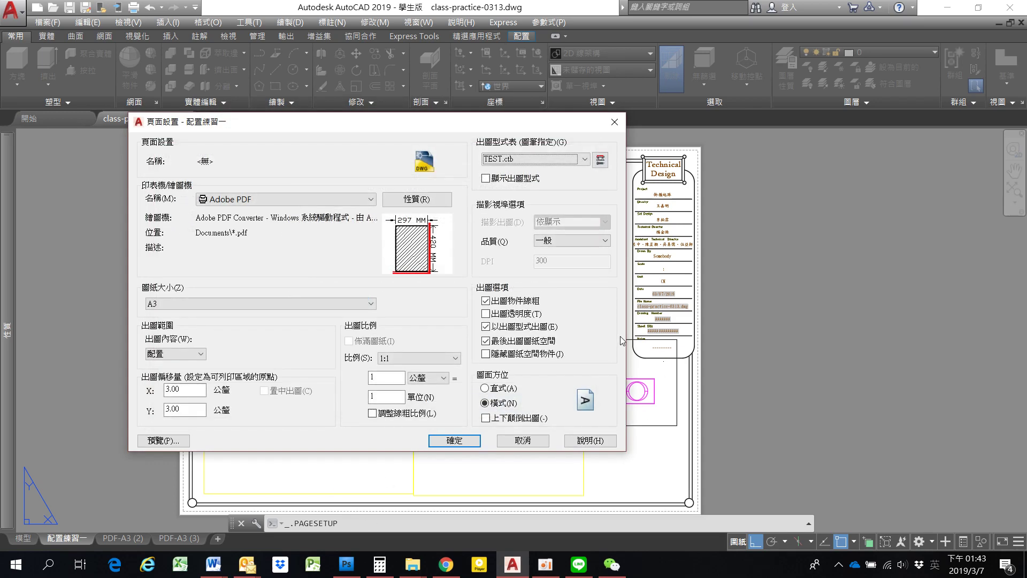
click(555, 168)
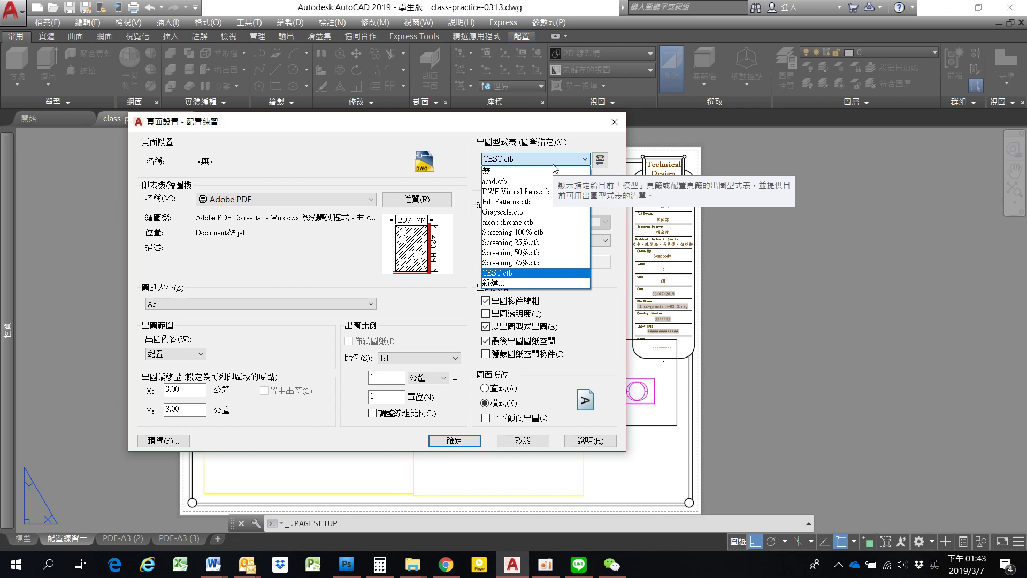
click(533, 182)
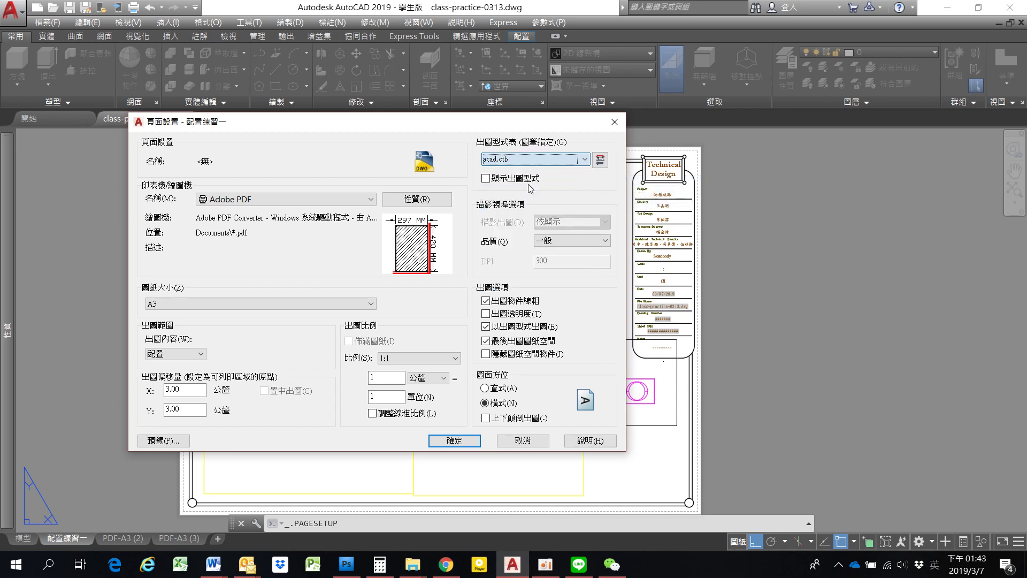
click(574, 160)
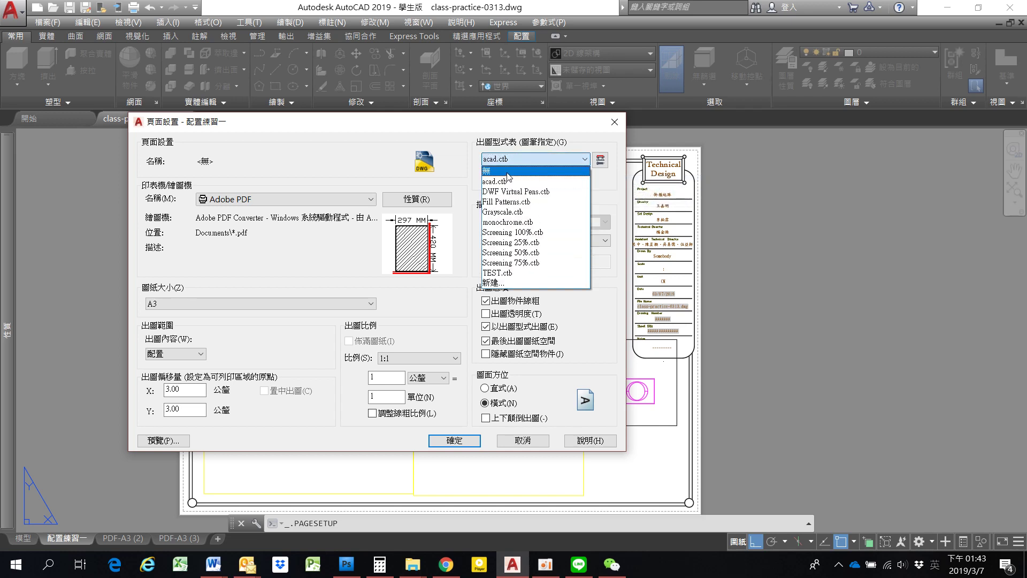
click(508, 173)
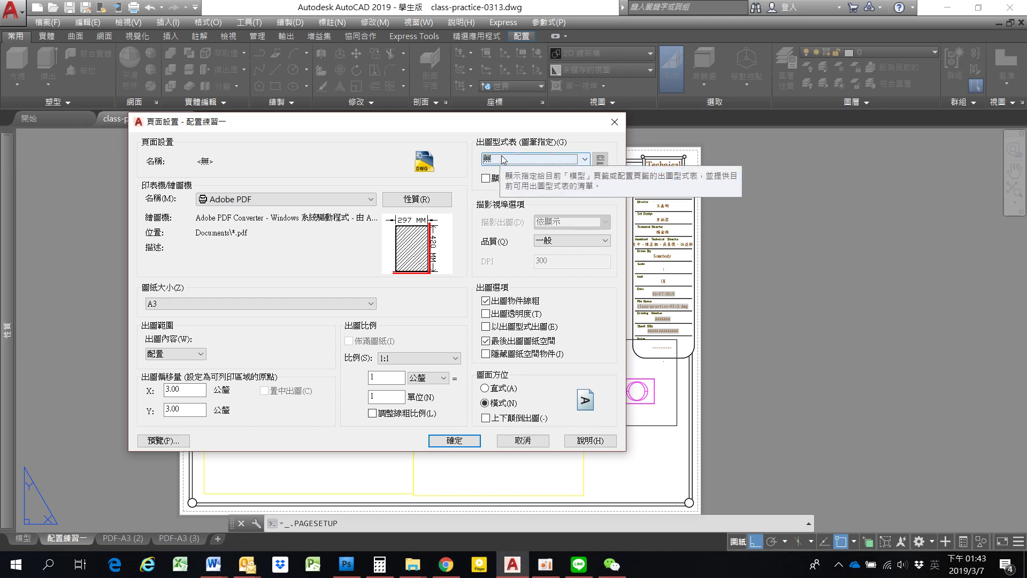
click(503, 159)
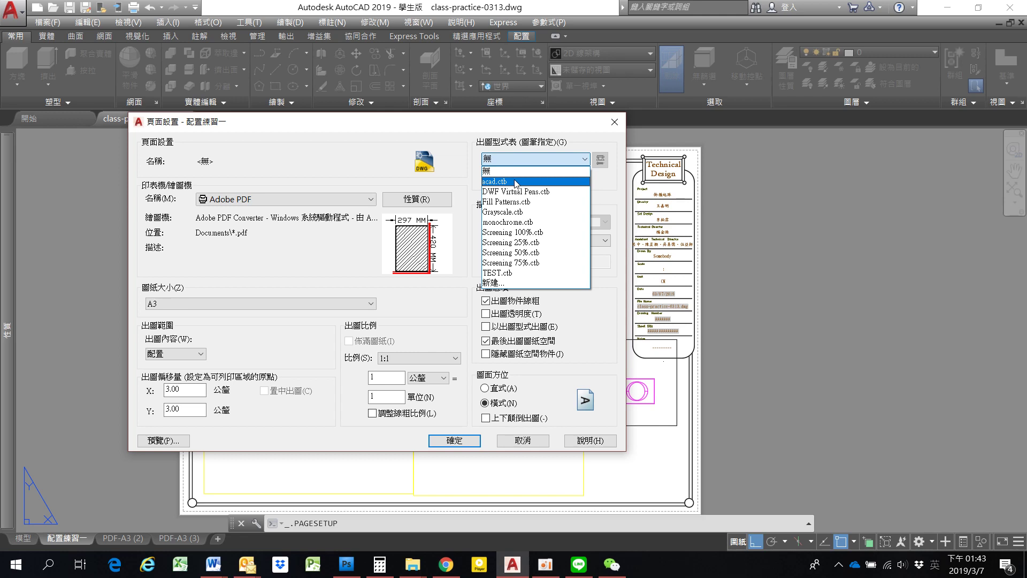
click(516, 182)
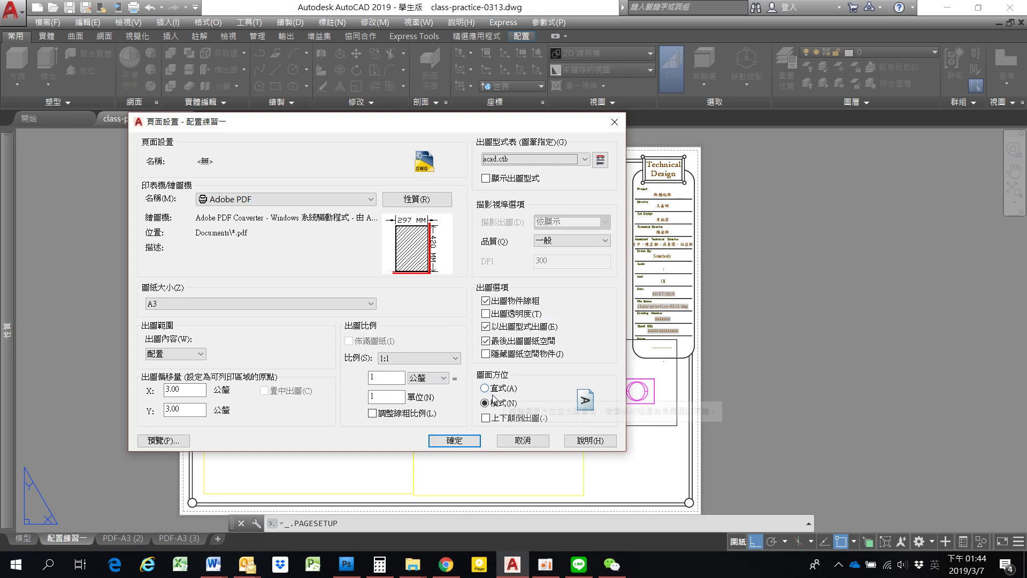
click(463, 440)
Start a single-sheet plot of the layout with Ctrl+P and open its preview.
click(428, 414)
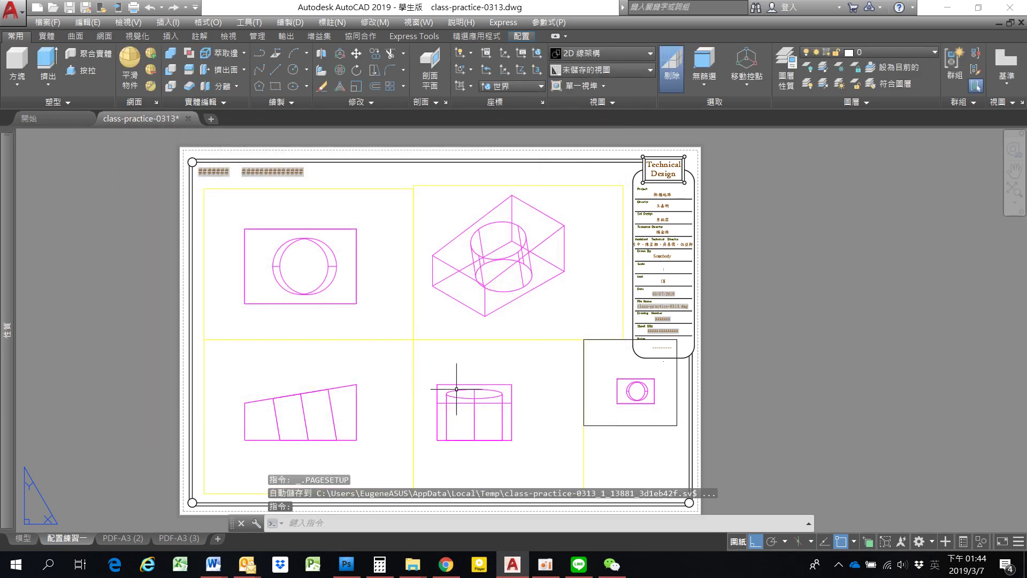
scroll(508, 375, down, 3)
scroll(513, 379, up, 2)
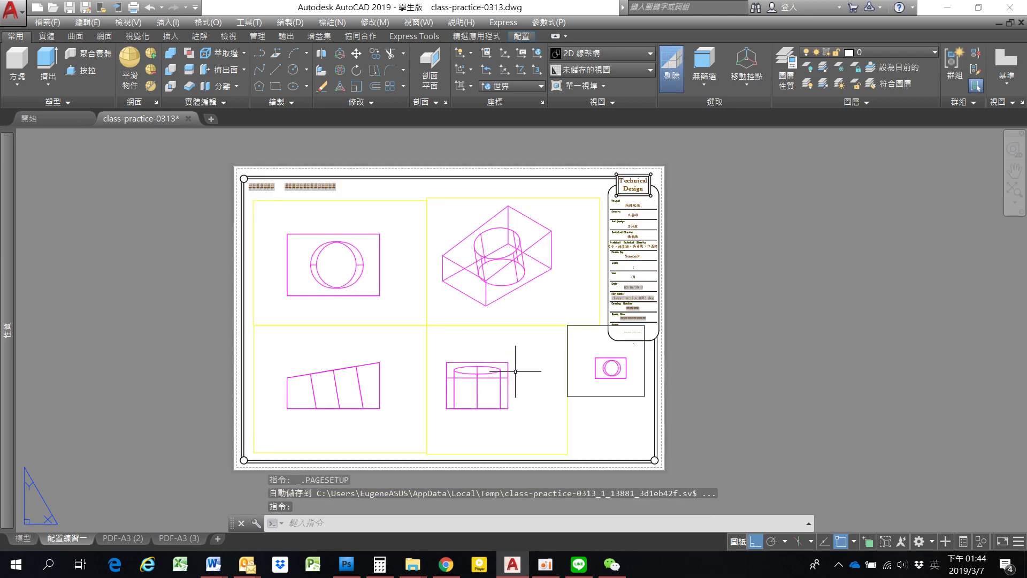
key(ctrl+p)
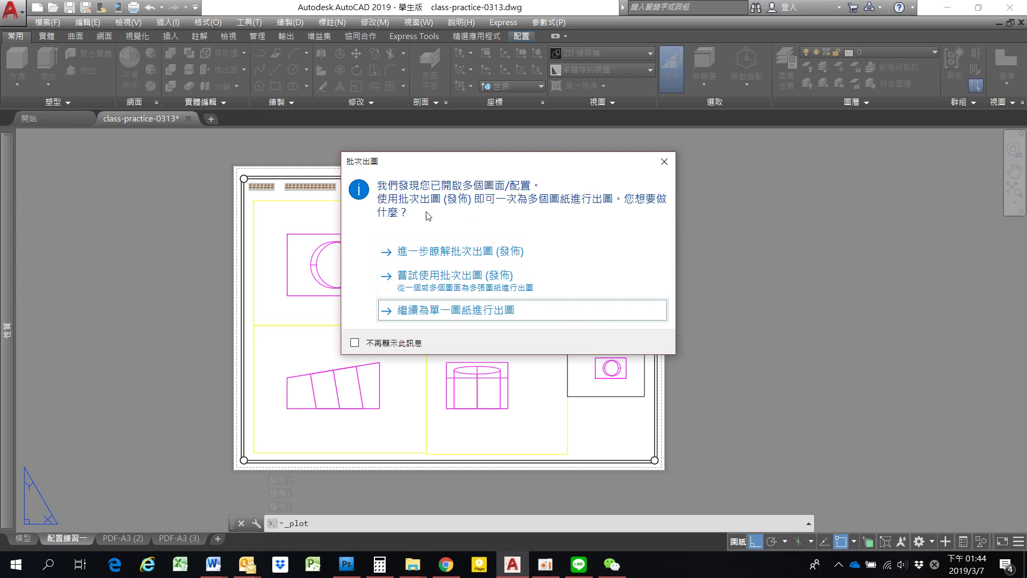
click(447, 314)
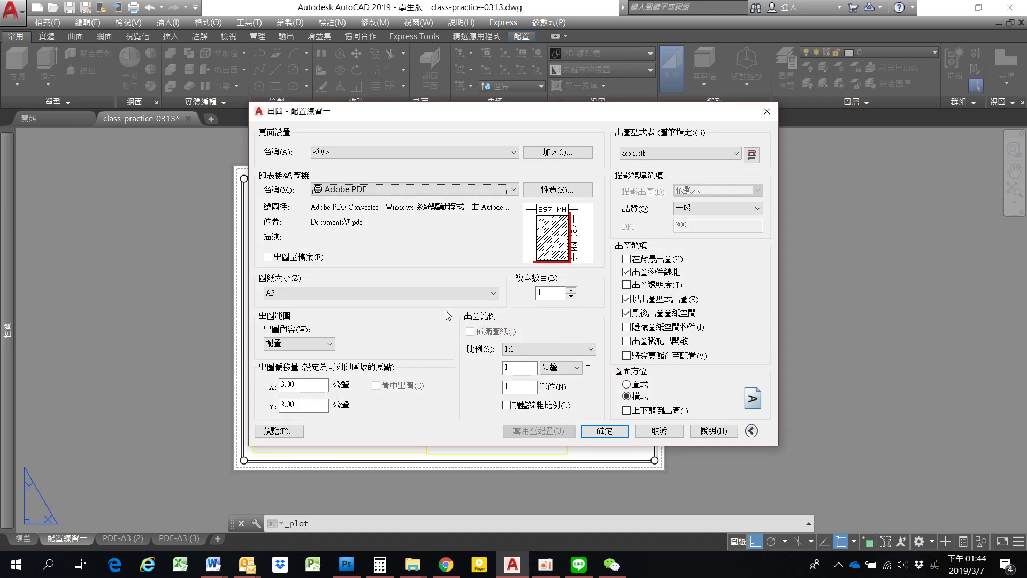
click(279, 431)
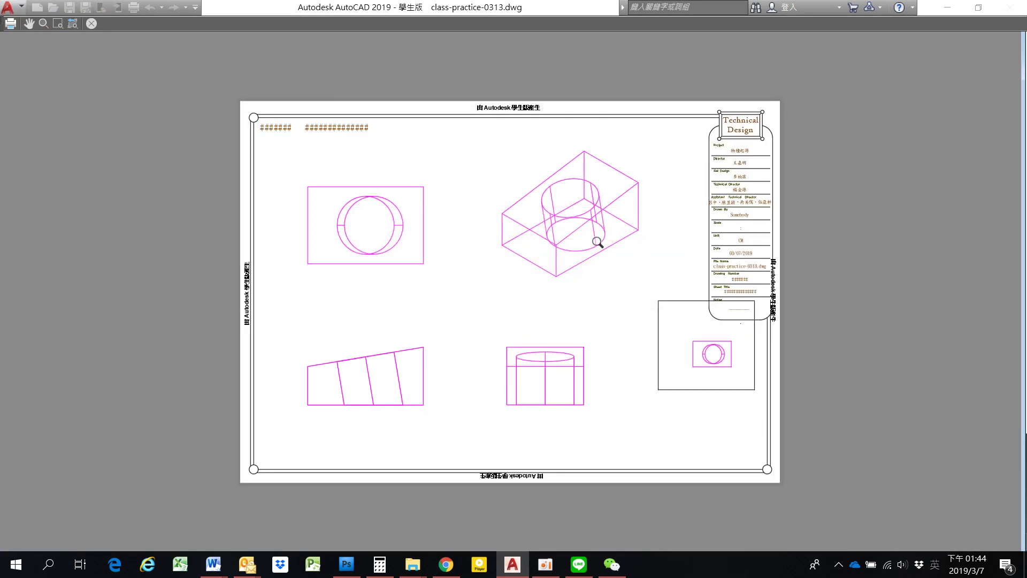
scroll(557, 99, up, 3)
scroll(557, 100, up, 2)
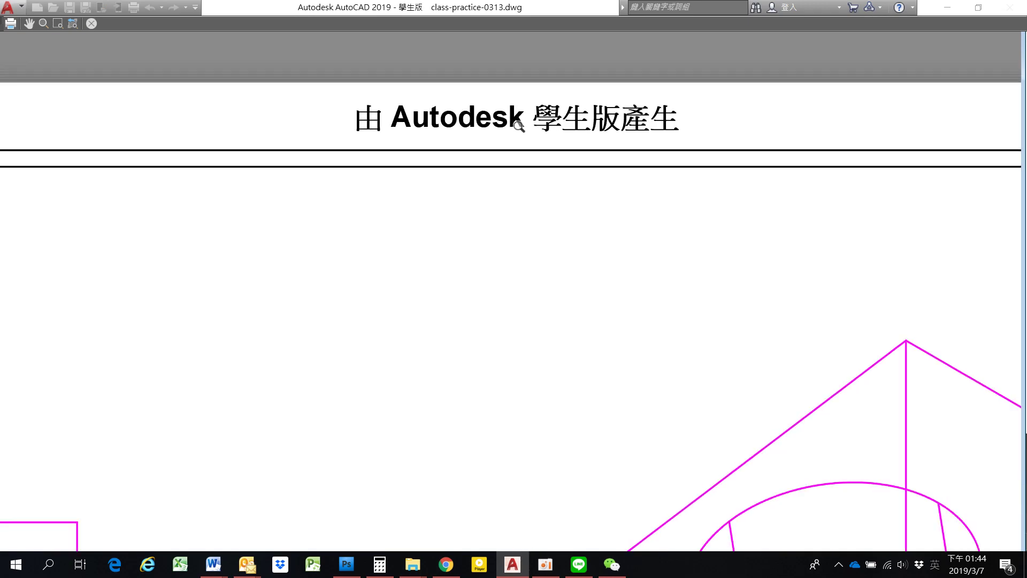
scroll(522, 220, down, 5)
scroll(522, 226, down, 1)
scroll(546, 442, up, 3)
scroll(535, 459, up, 4)
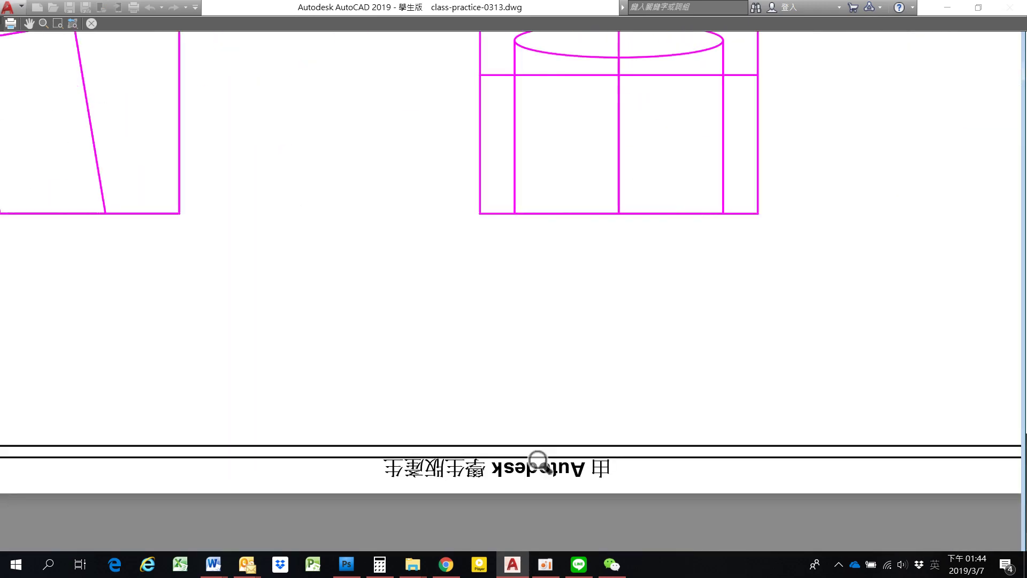
scroll(514, 452, down, 1)
scroll(470, 440, down, 3)
scroll(99, 218, up, 3)
scroll(236, 271, up, 2)
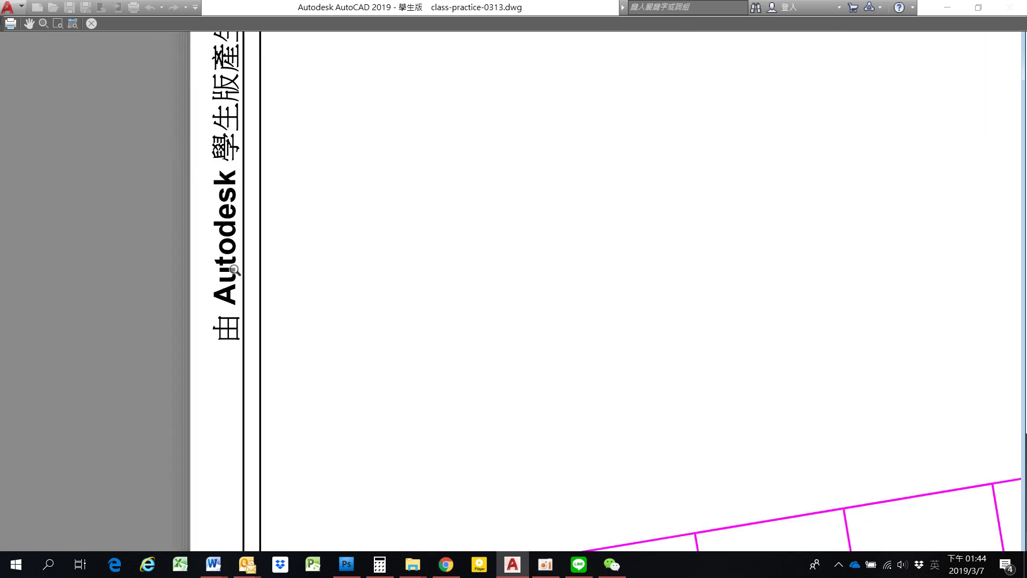
scroll(268, 323, down, 2)
scroll(244, 219, up, 4)
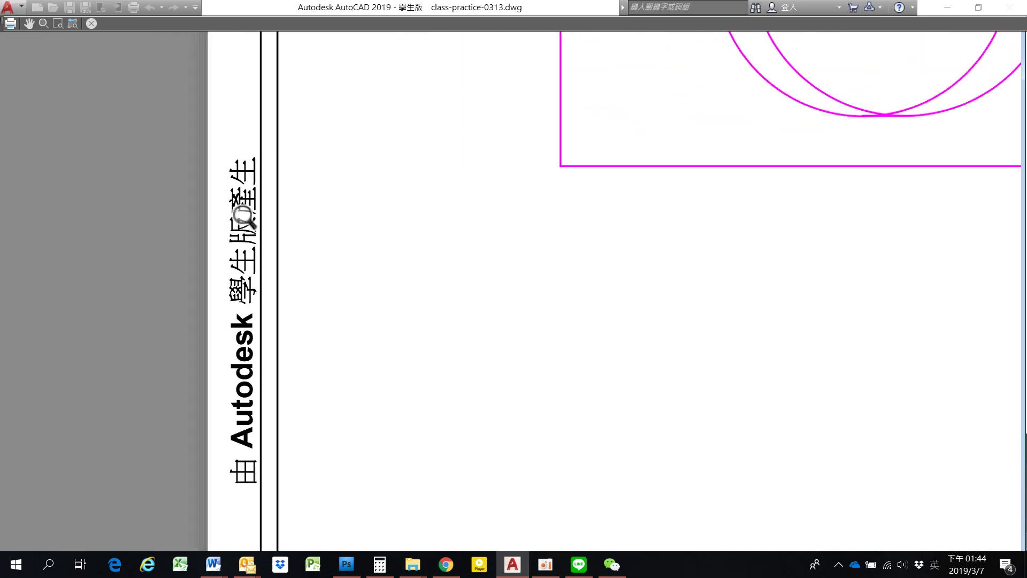
scroll(244, 216, down, 4)
scroll(214, 220, down, 1)
scroll(703, 282, up, 3)
scroll(768, 295, up, 2)
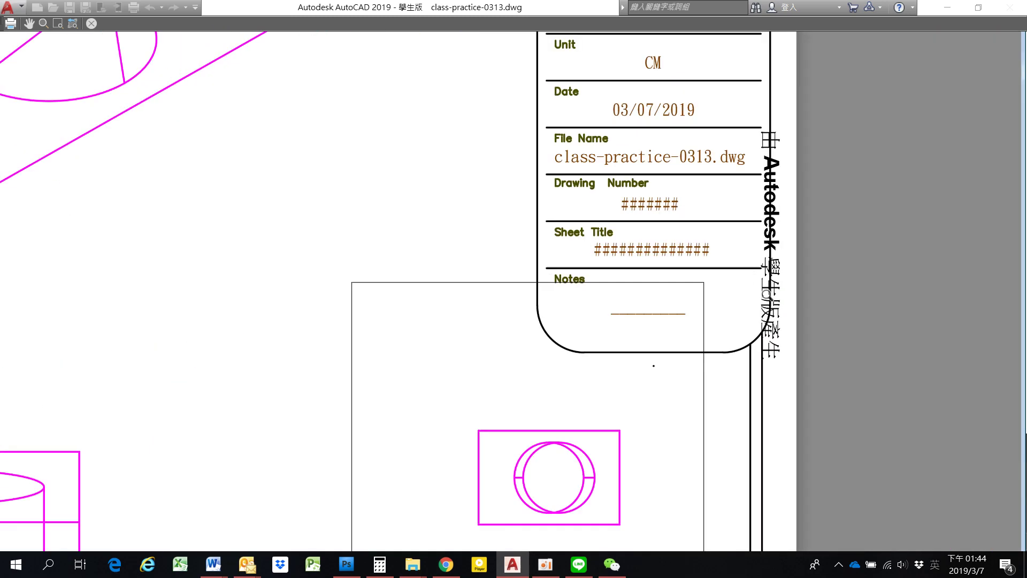
scroll(773, 324, down, 5)
scroll(610, 471, up, 1)
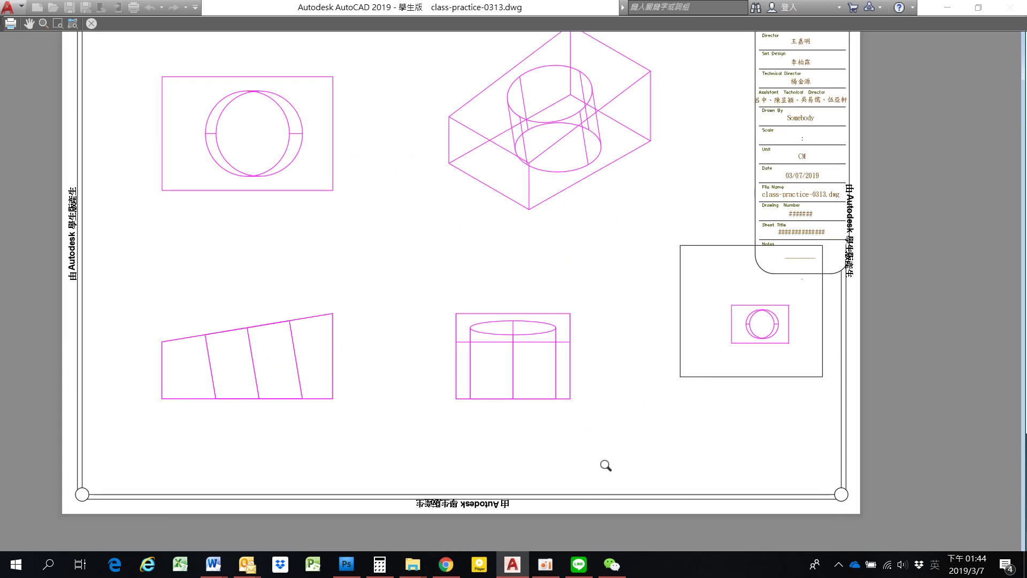
scroll(605, 466, down, 2)
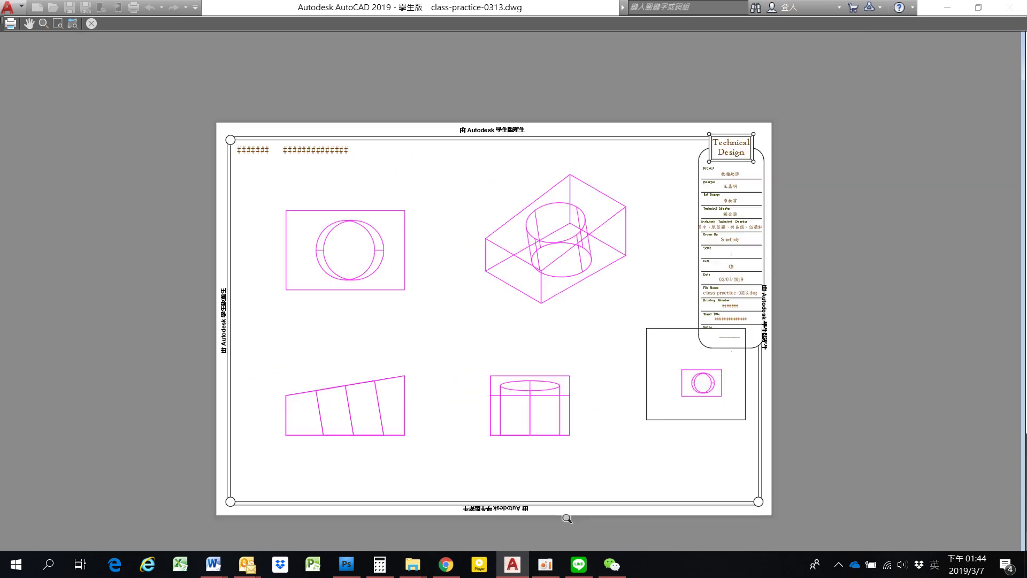
scroll(557, 455, down, 1)
scroll(525, 299, up, 1)
scroll(511, 275, down, 2)
right_click(511, 274)
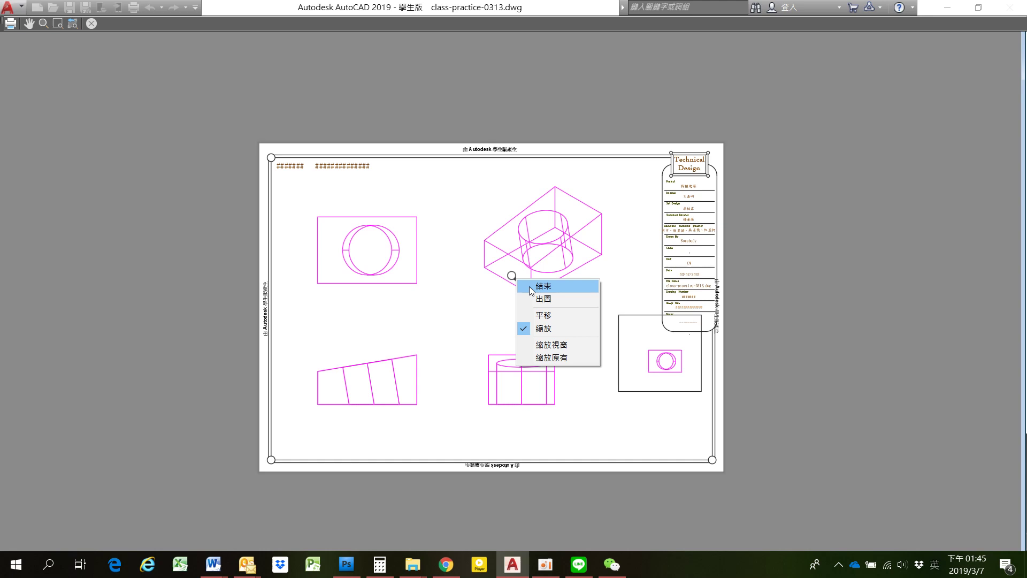
click(460, 164)
scroll(502, 150, up, 4)
scroll(501, 148, up, 2)
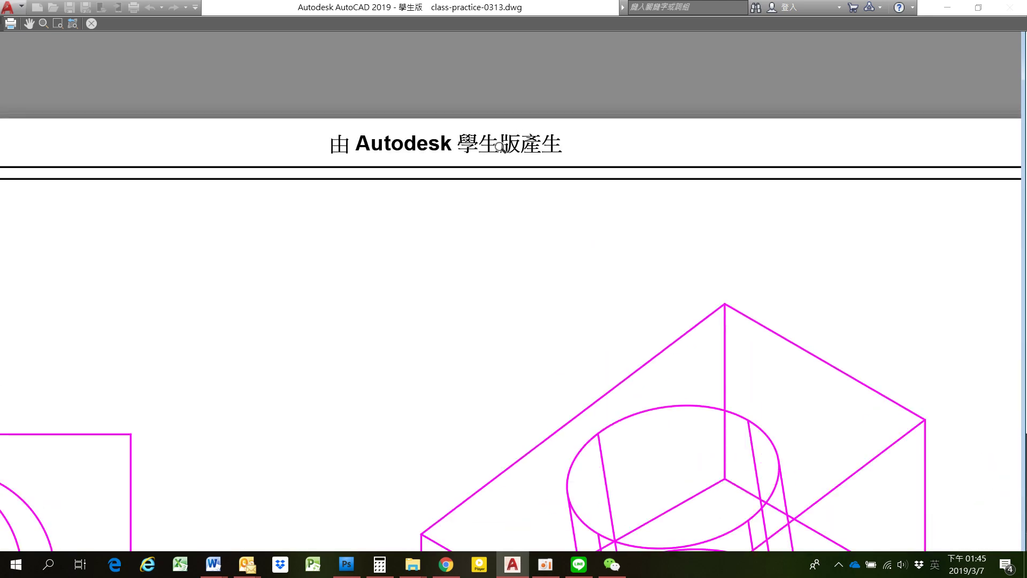
scroll(500, 147, down, 6)
right_click(518, 205)
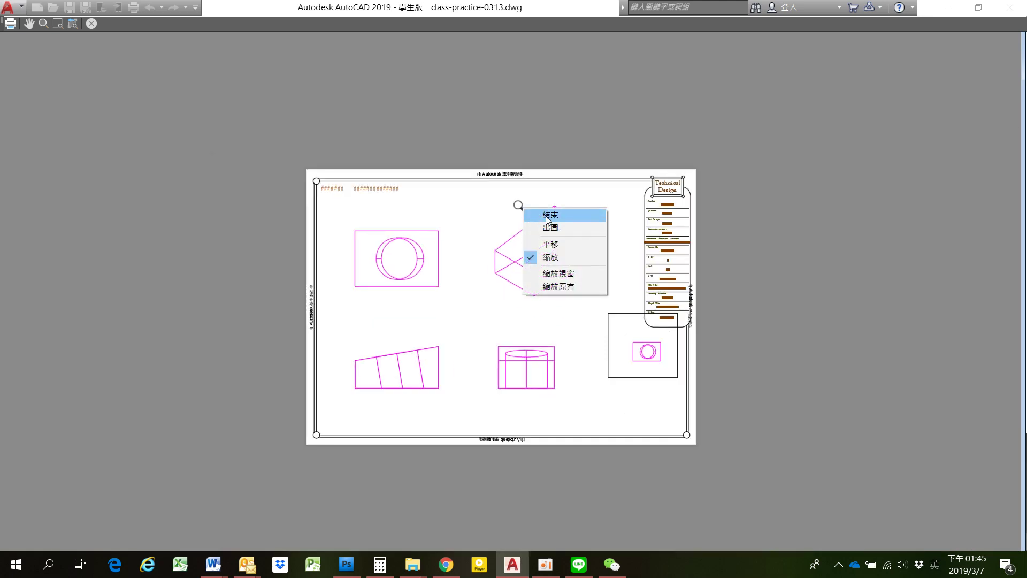
Exit the preview and save the PDF into D:\4_教學進行\教學17下\AutoCAD\classes.
click(547, 228)
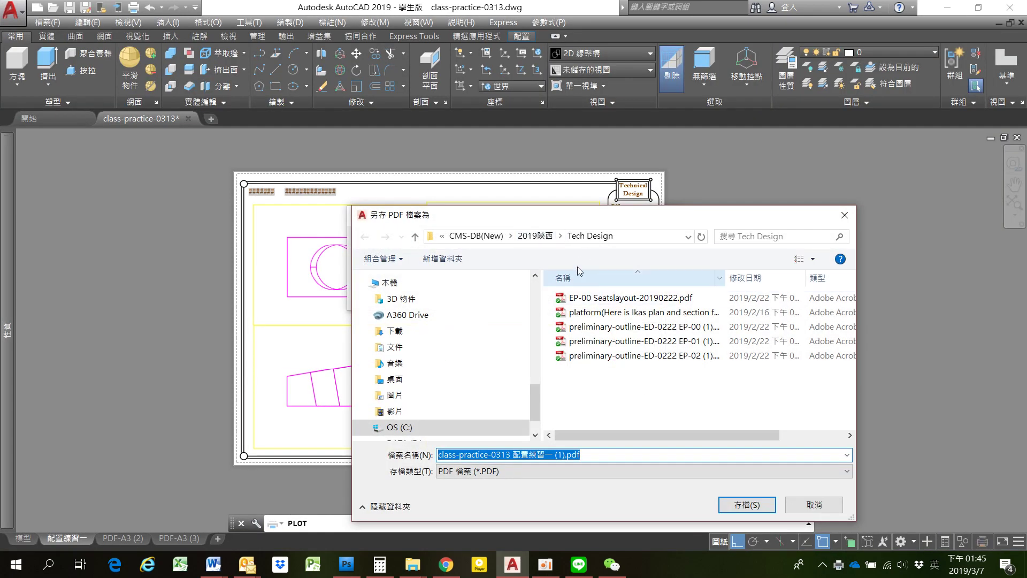
click(395, 334)
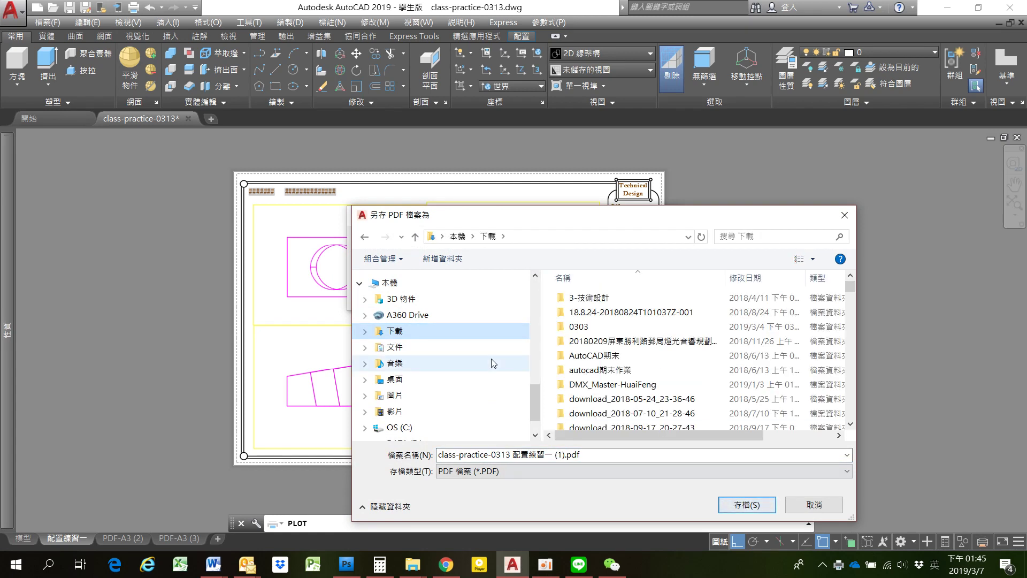
scroll(417, 410, down, 1)
click(418, 407)
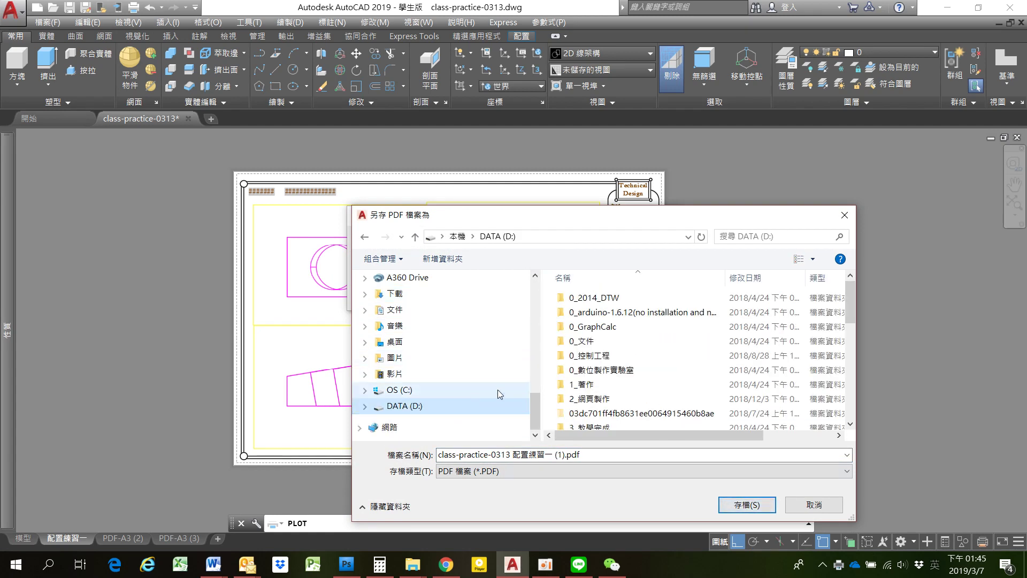
scroll(594, 367, down, 2)
scroll(594, 367, down, 1)
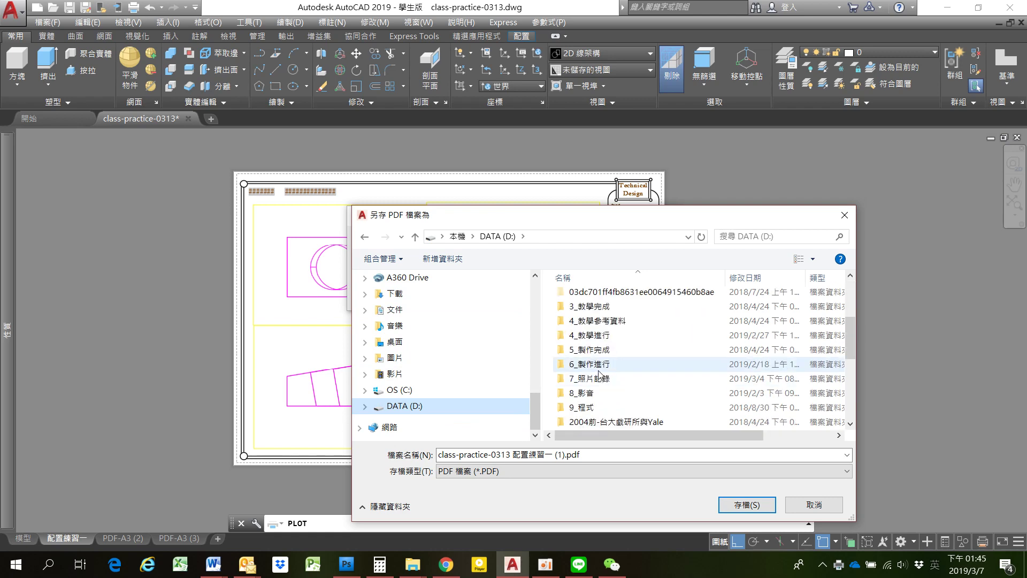
double_click(589, 334)
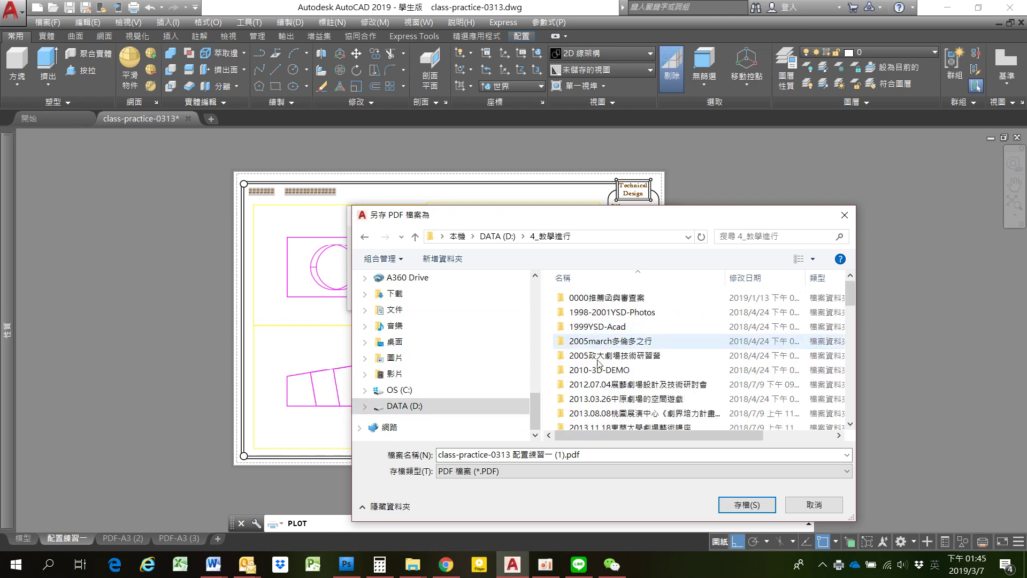
scroll(594, 342, down, 5)
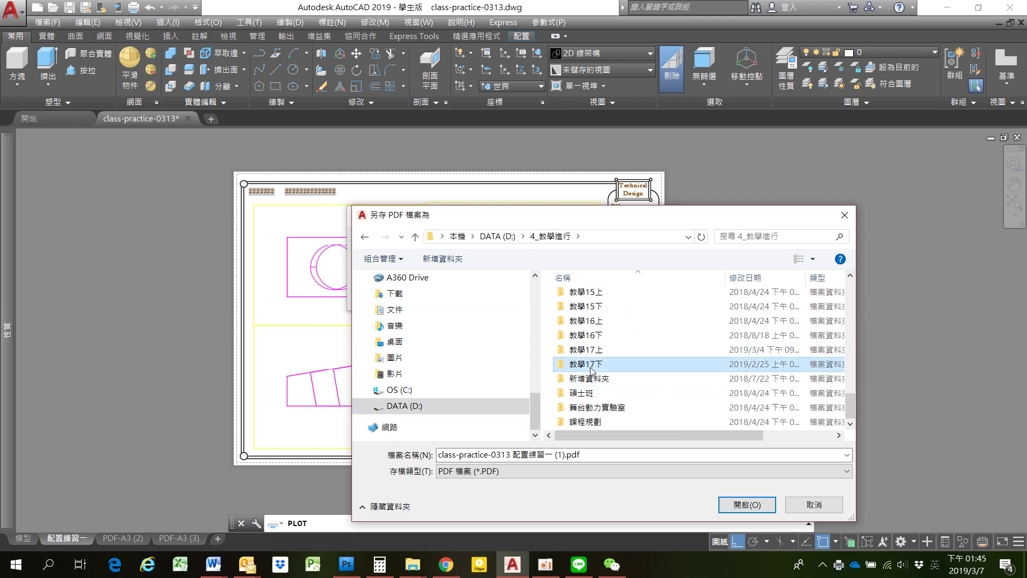
double_click(588, 363)
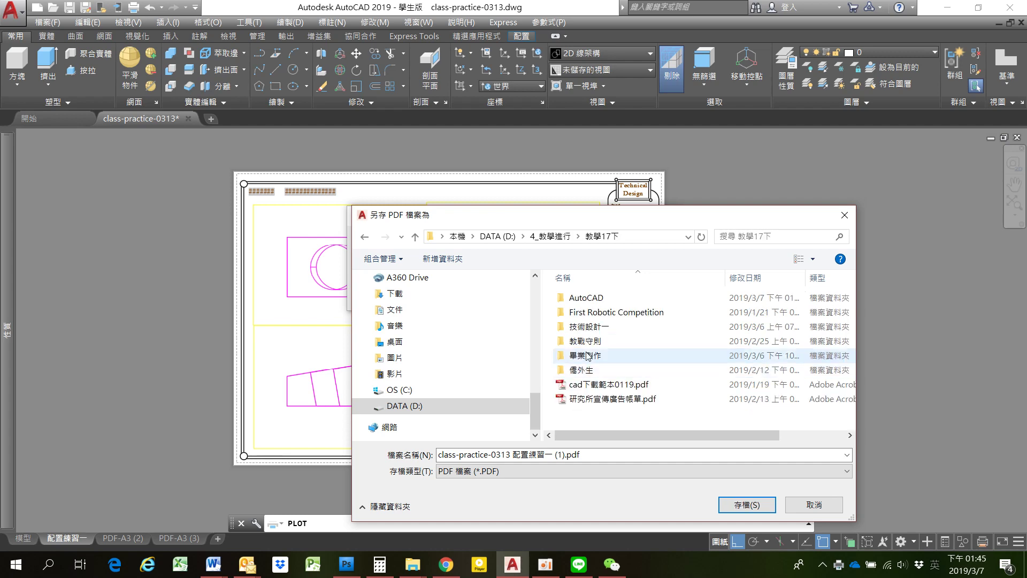
double_click(595, 299)
click(596, 300)
double_click(595, 299)
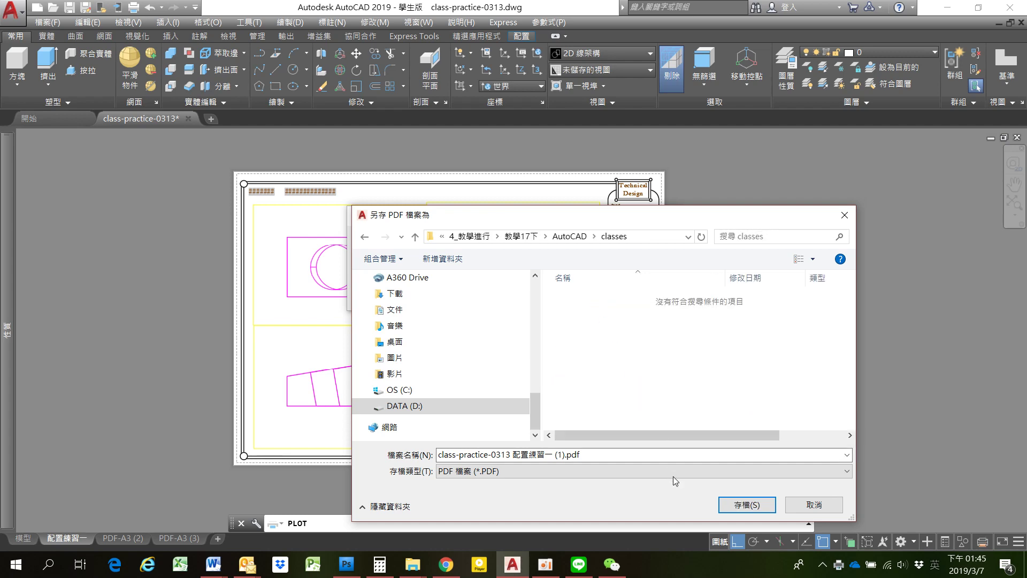
click(747, 505)
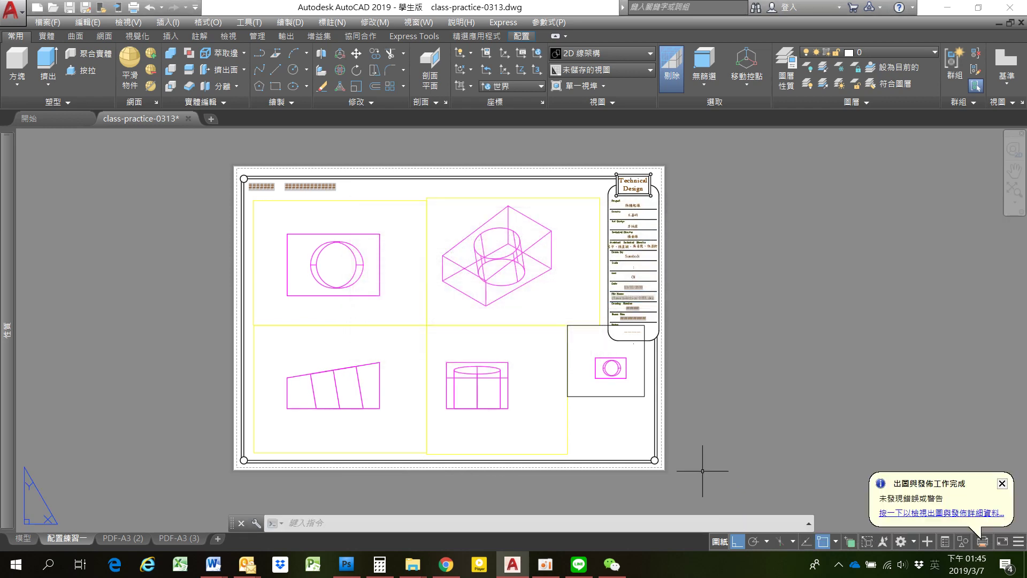
Rotate the plotted PDF page 90° counterclockwise and fit it in the window.
click(645, 564)
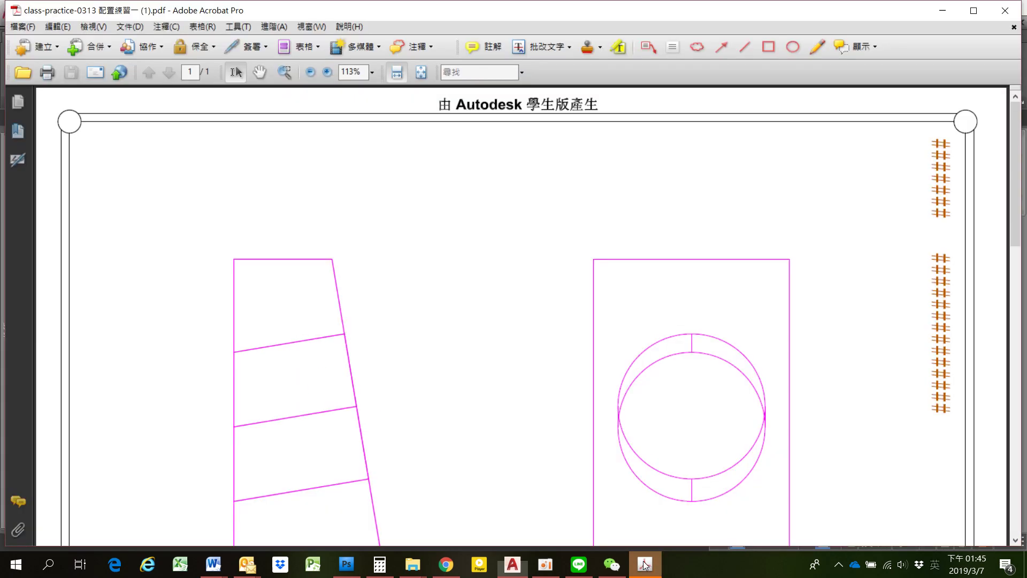
click(19, 101)
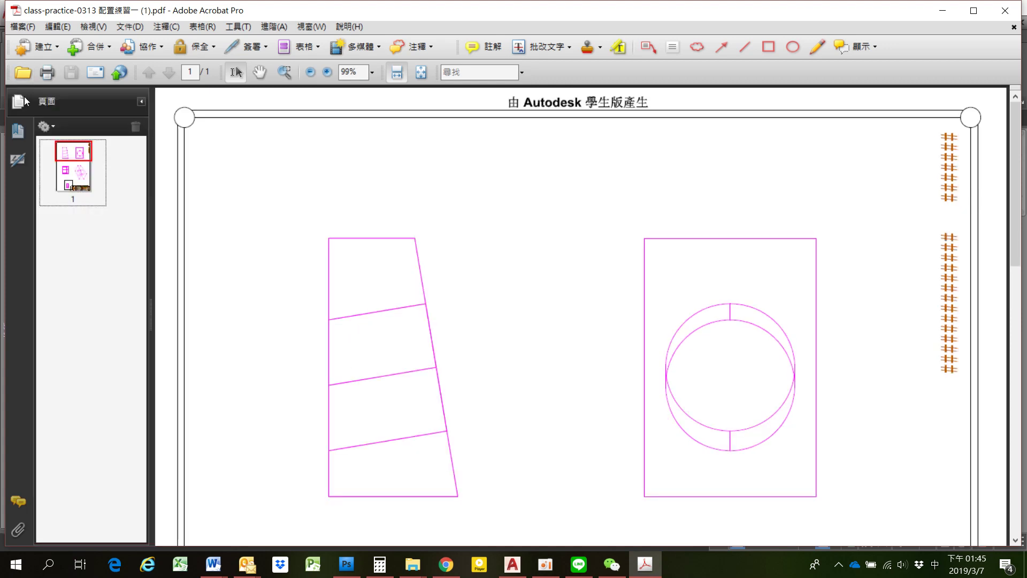
right_click(64, 149)
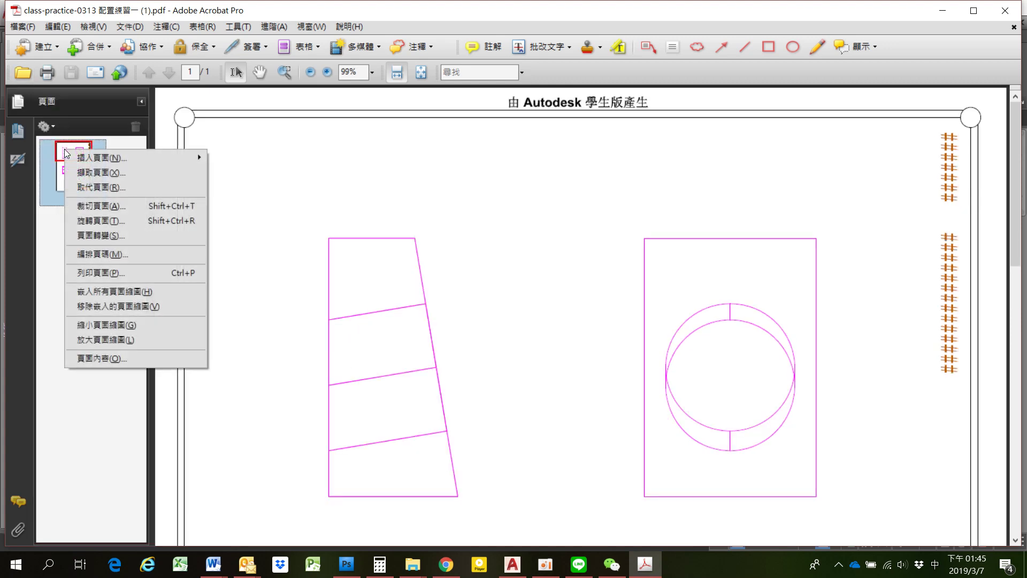
click(108, 224)
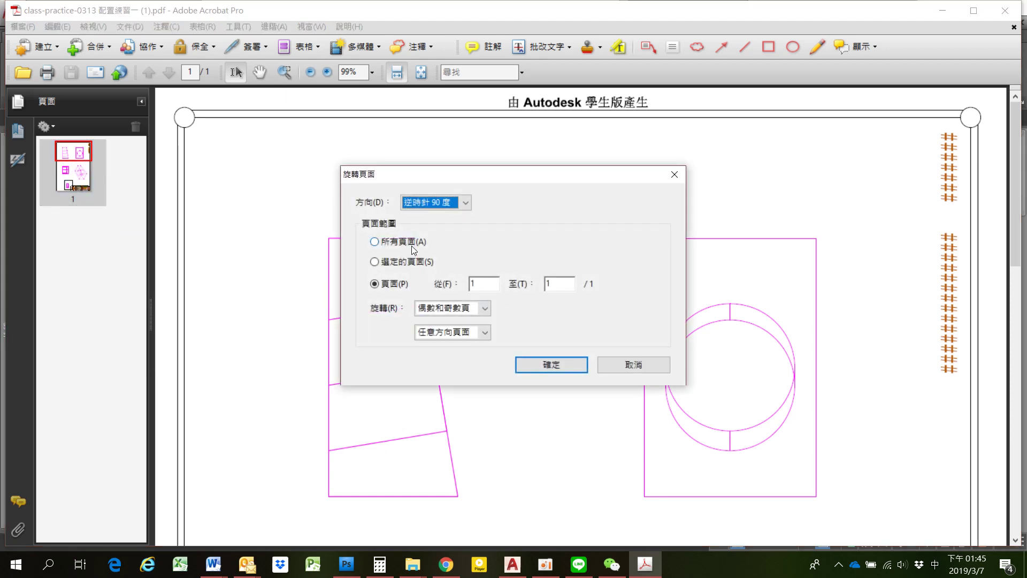
click(527, 363)
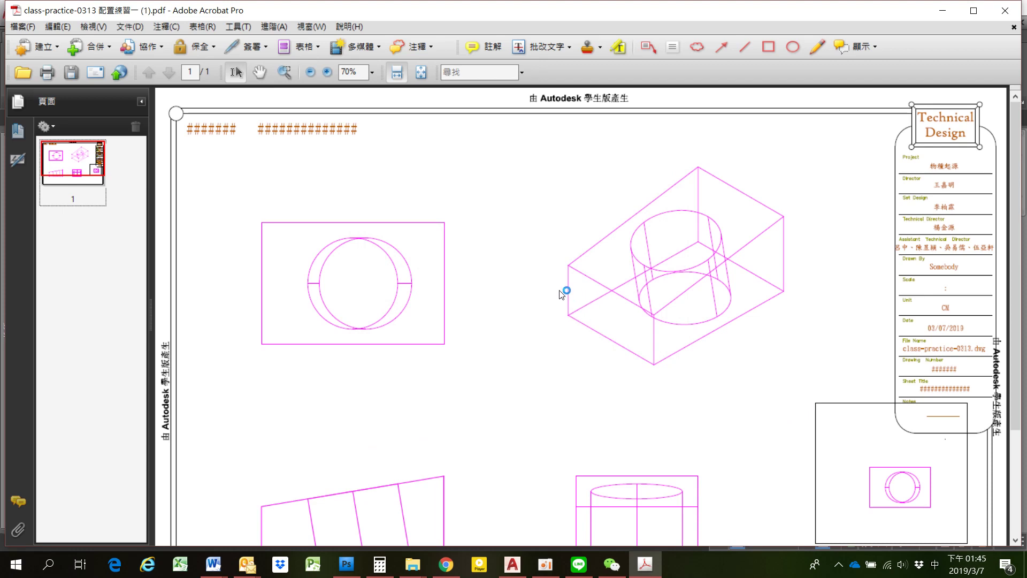
key(ctrl+0)
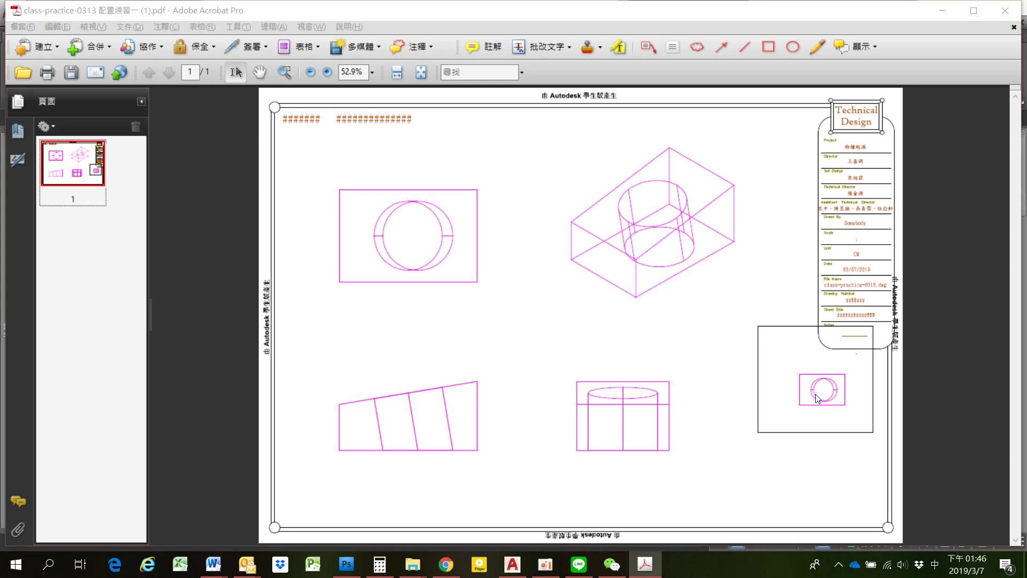
Erase the small viewport beside the title block in AutoCAD.
key(alt+Tab)
click(613, 396)
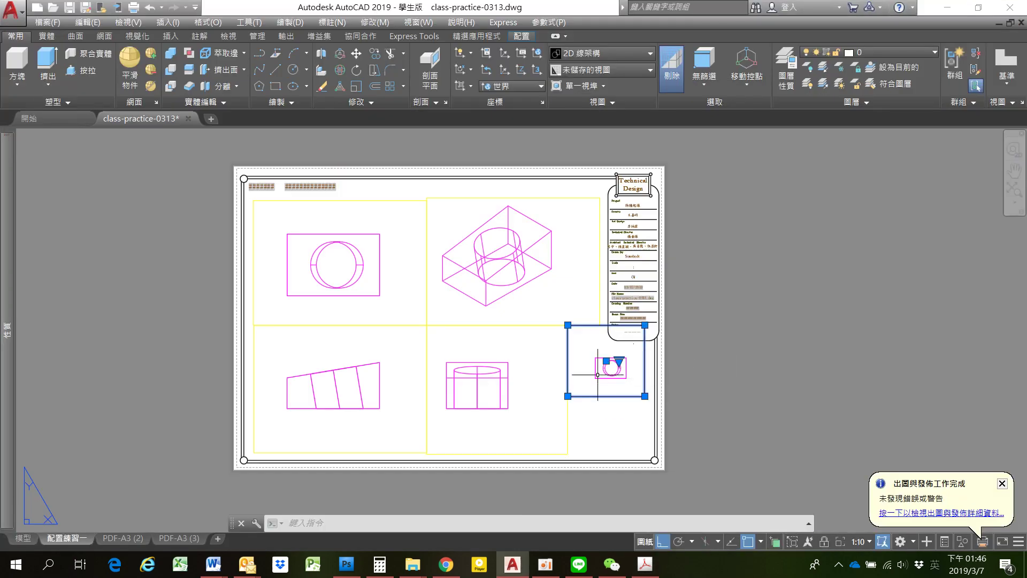
text(e)
key(Return)
key(alt+Tab)
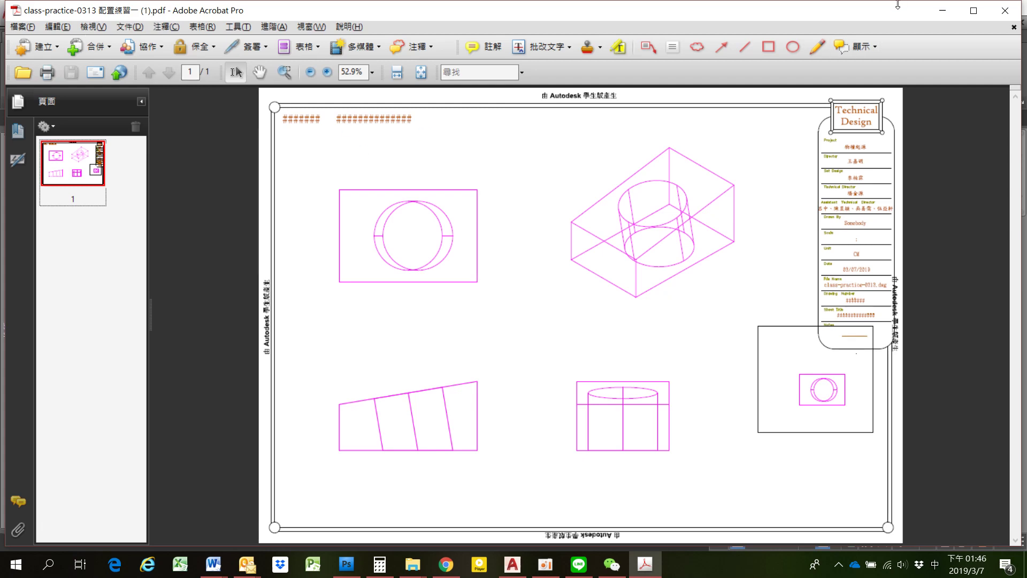
Minimize Acrobat and zoom around the 配置練習一 layout to review the sheet.
click(943, 10)
scroll(296, 342, up, 1)
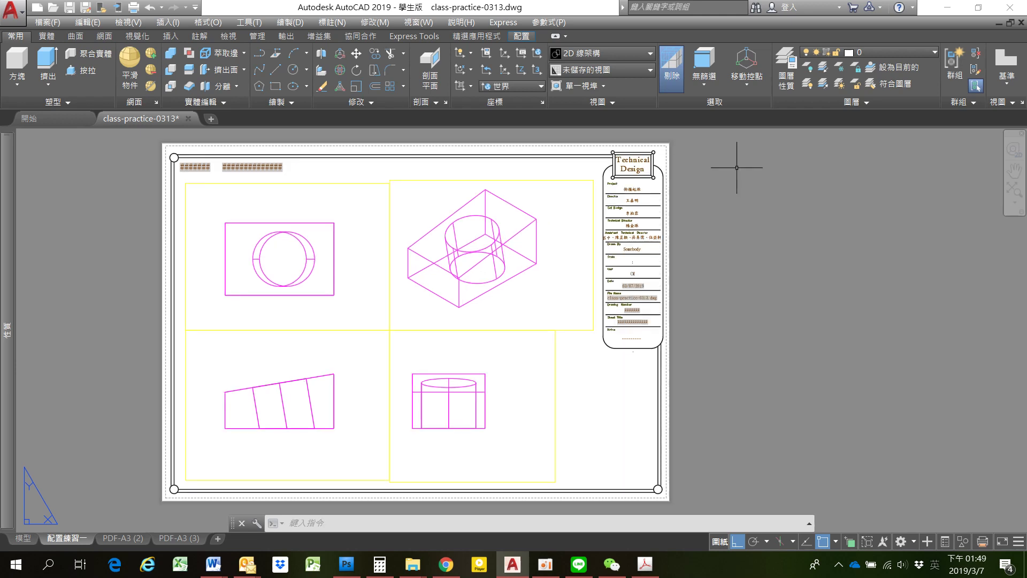
click(545, 564)
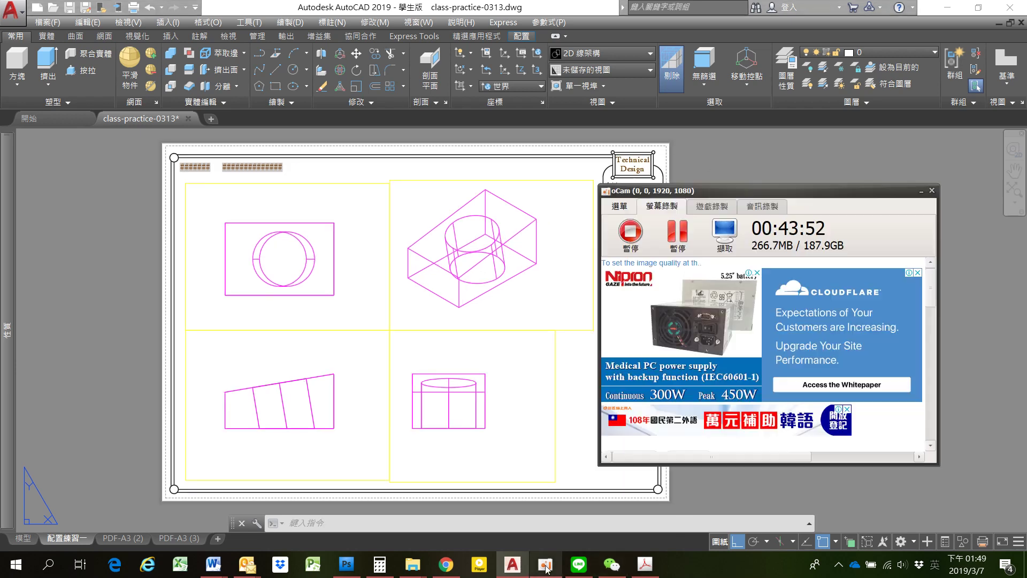
click(921, 191)
scroll(809, 262, down, 1)
scroll(268, 282, up, 1)
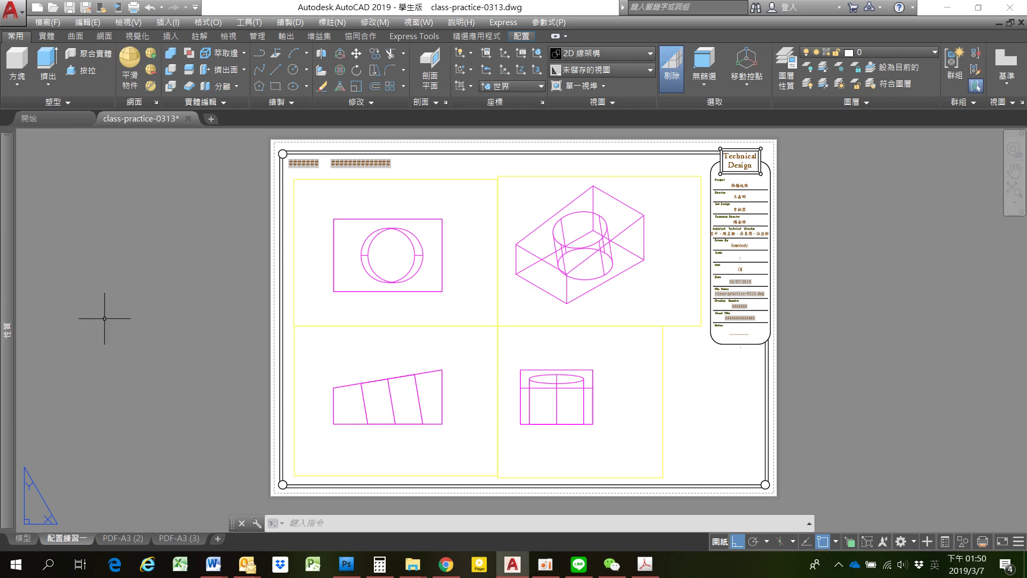
In model space, apply Visual Style 3 to the left isometric viewport.
click(23, 540)
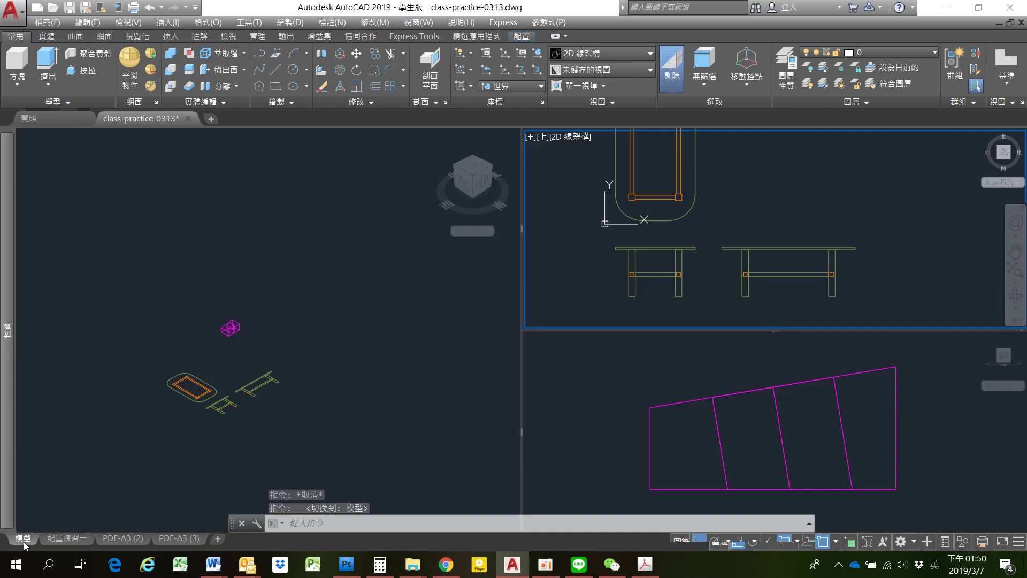
click(46, 143)
click(79, 135)
mouse_move(134, 149)
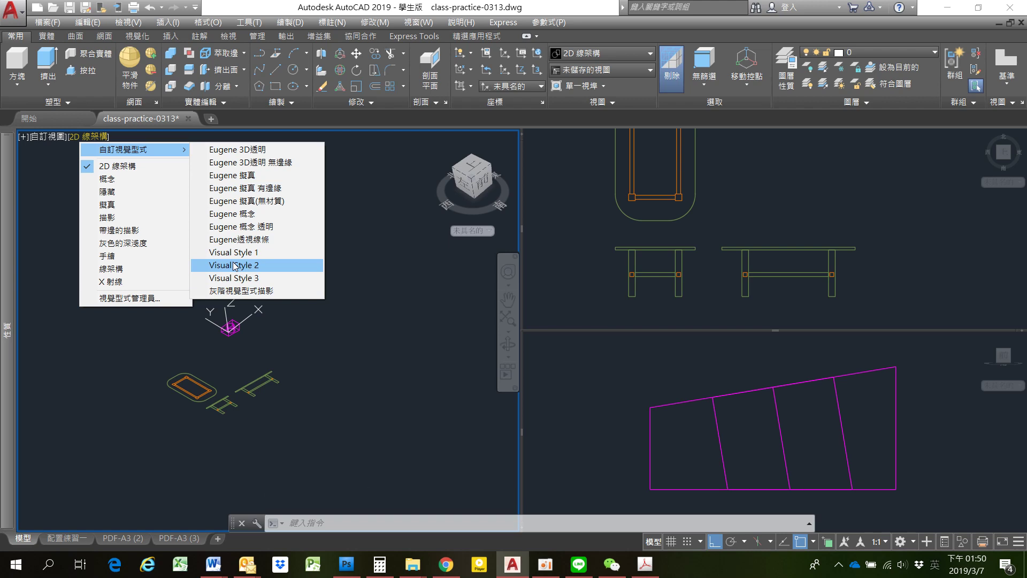
click(305, 390)
click(225, 335)
scroll(235, 320, up, 3)
key(Escape)
scroll(214, 308, up, 2)
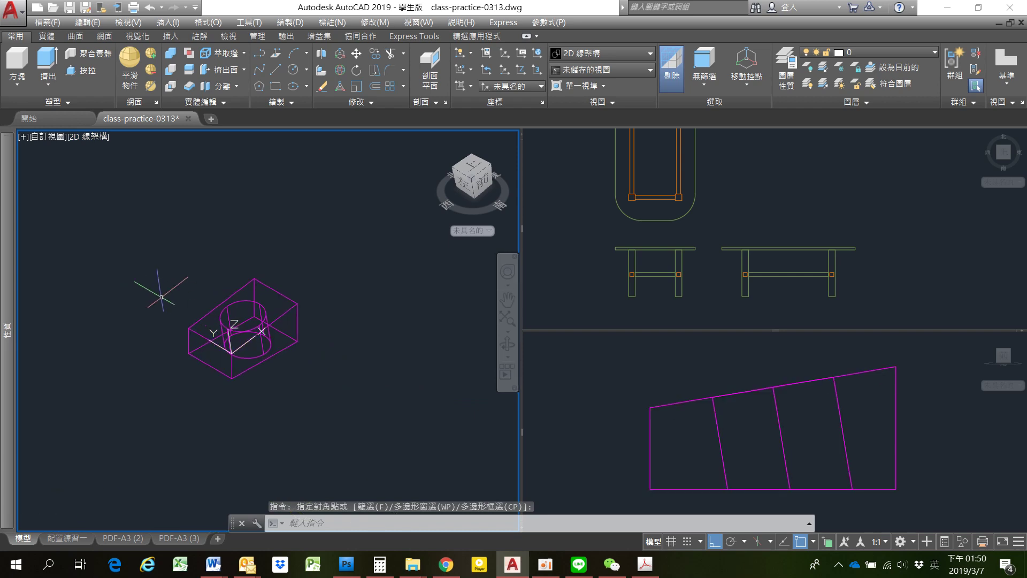
click(97, 138)
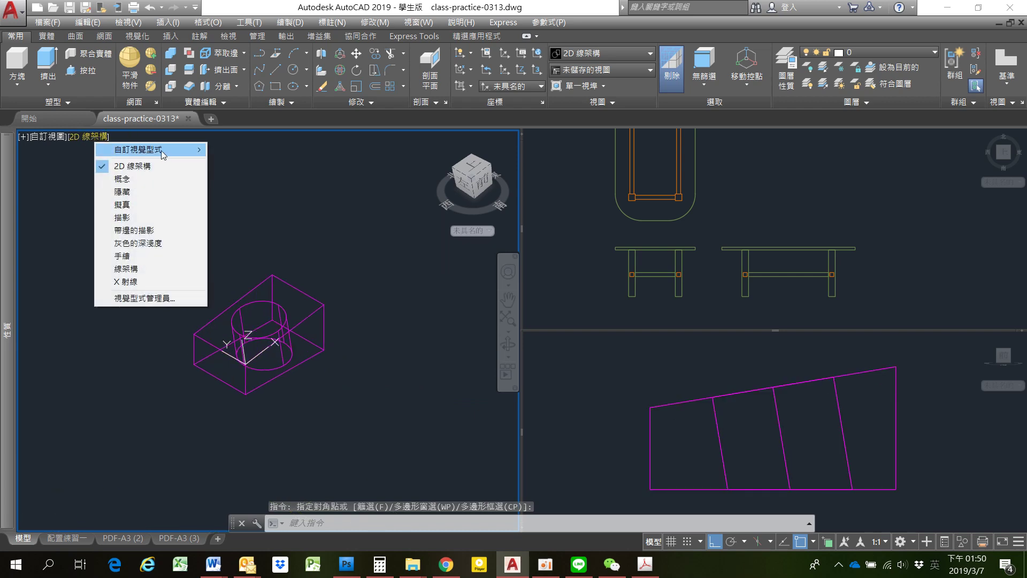
click(273, 278)
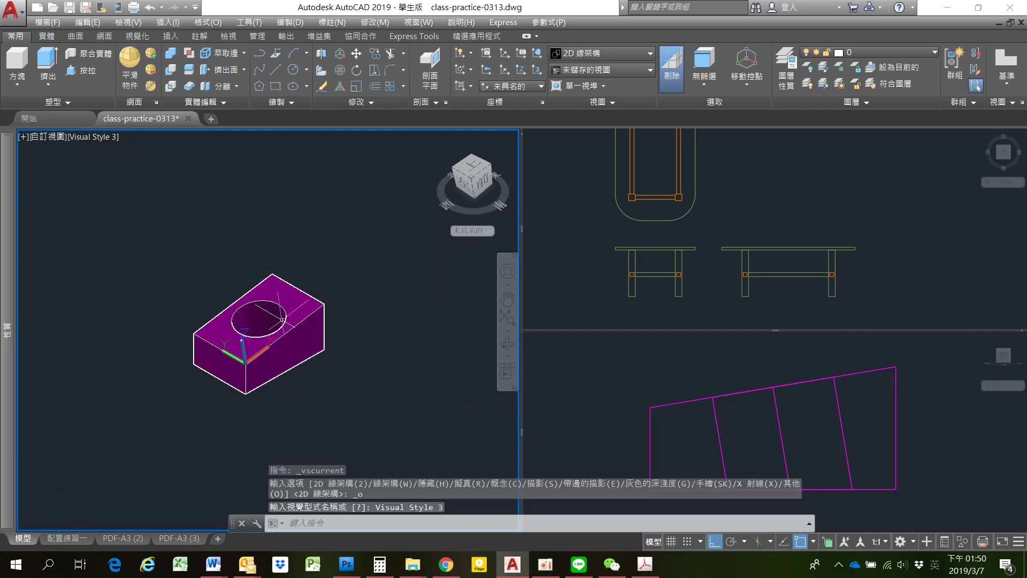
scroll(278, 364, up, 2)
scroll(278, 364, up, 2)
Activate the right-hand viewports, then settle back on the 配置練習一 layout sheet.
click(768, 416)
click(745, 264)
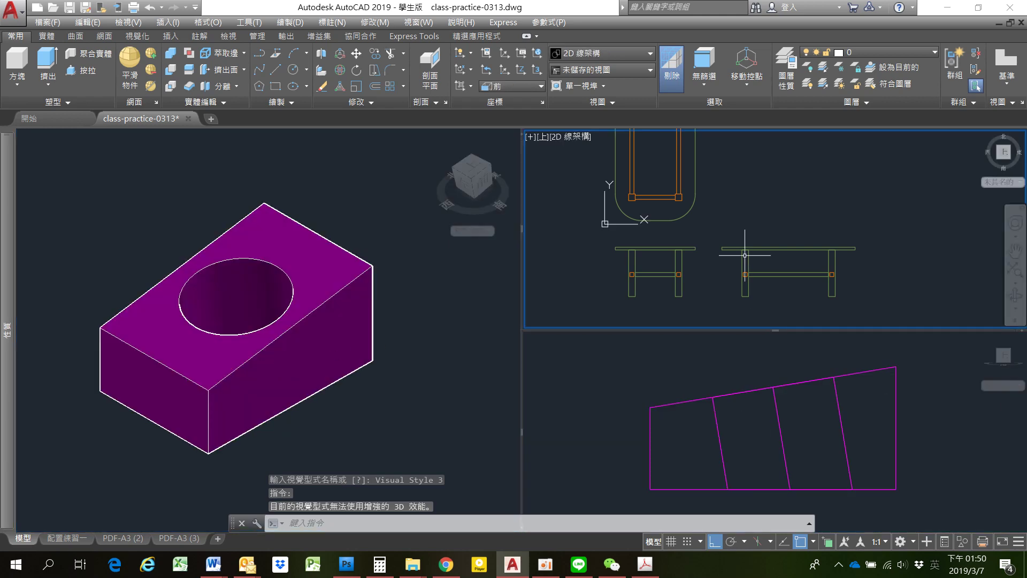
scroll(746, 264, down, 5)
click(756, 371)
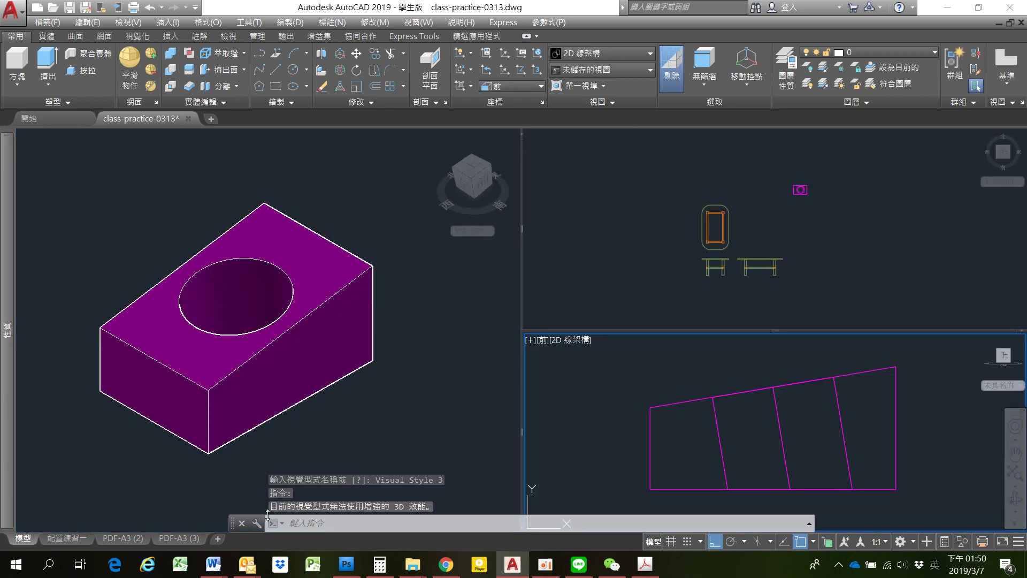
click(62, 541)
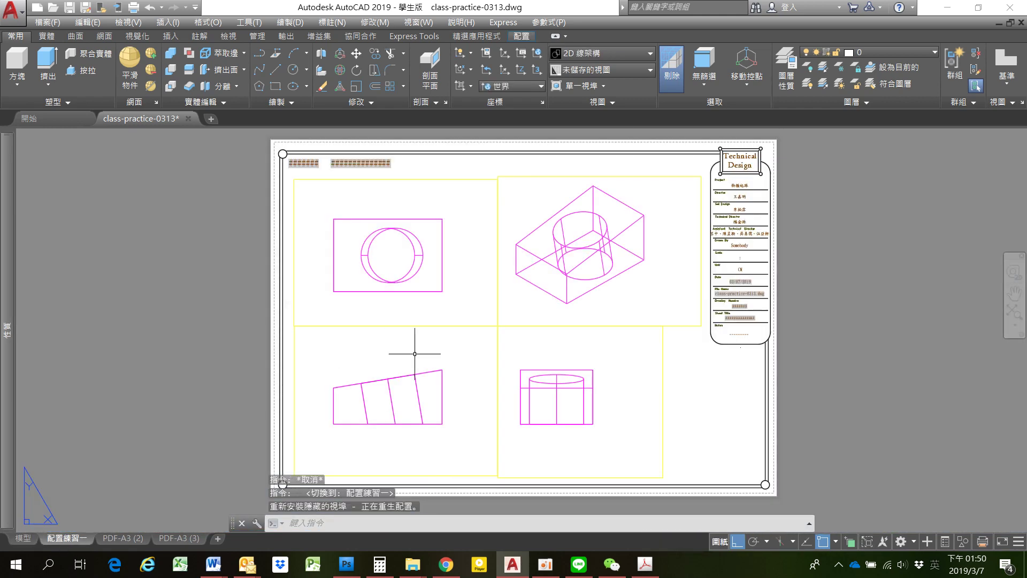
click(23, 538)
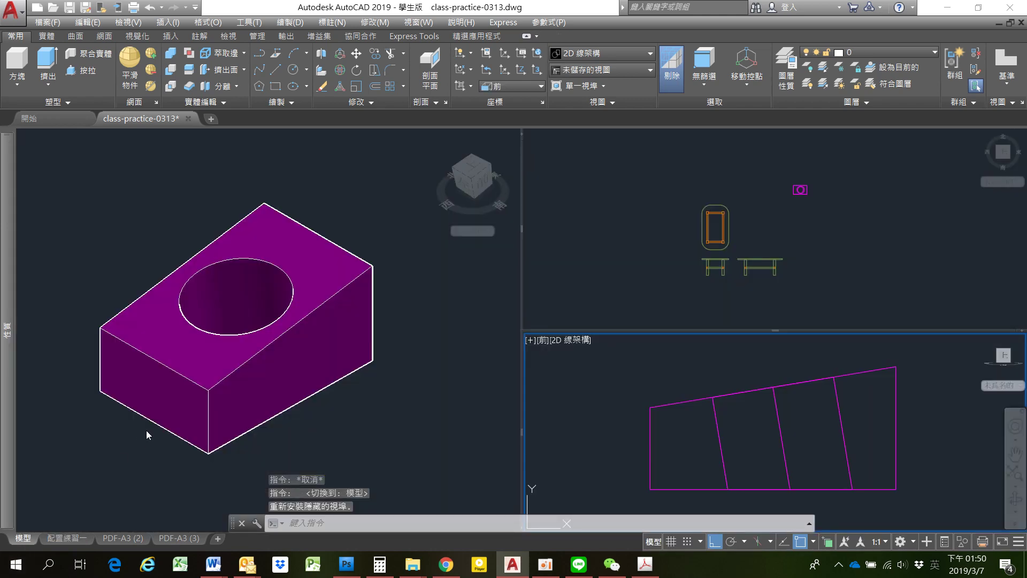
click(61, 541)
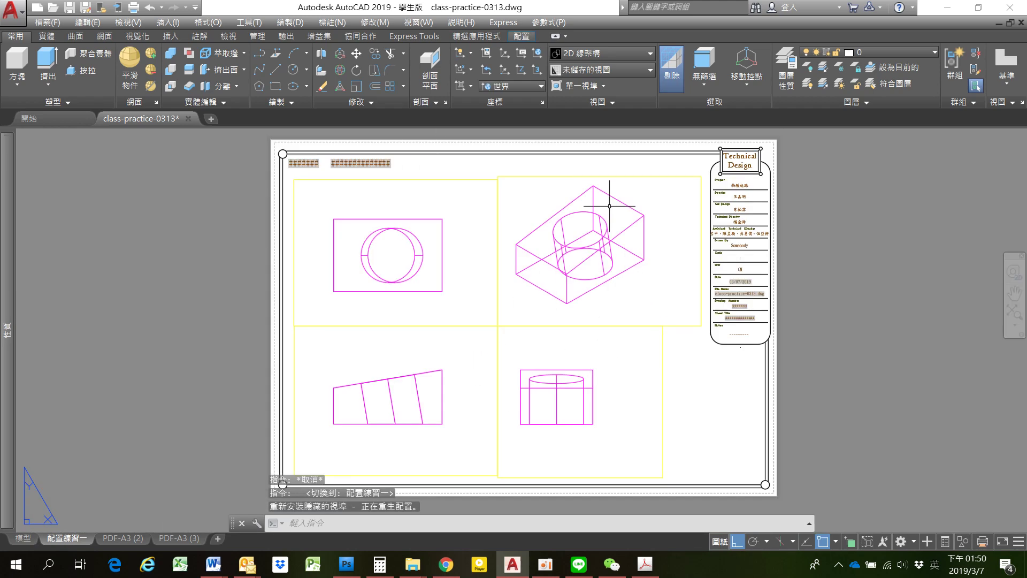
click(625, 216)
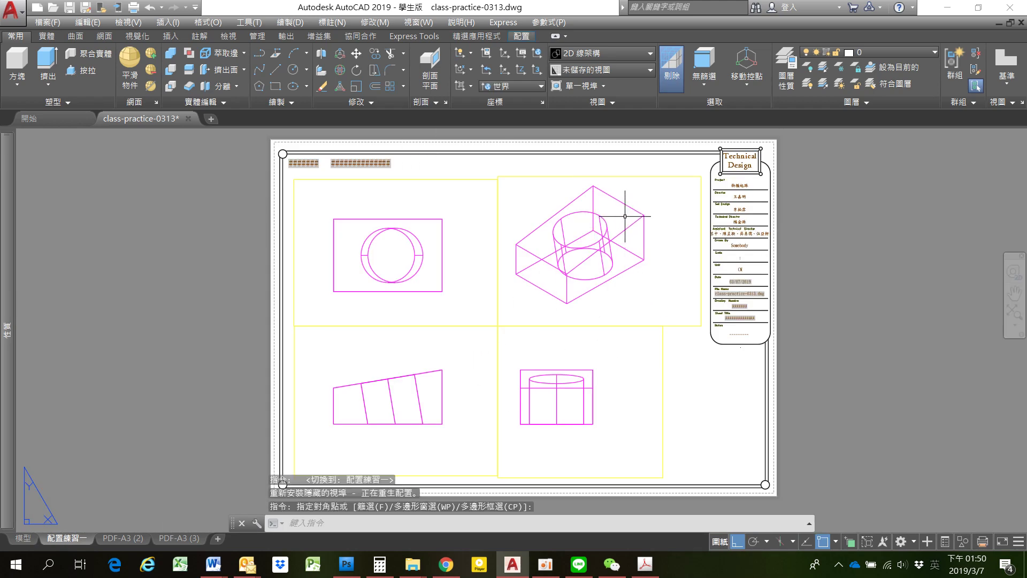
Enter the isometric viewport and open the Visual Styles Manager from Visualize.
double_click(624, 216)
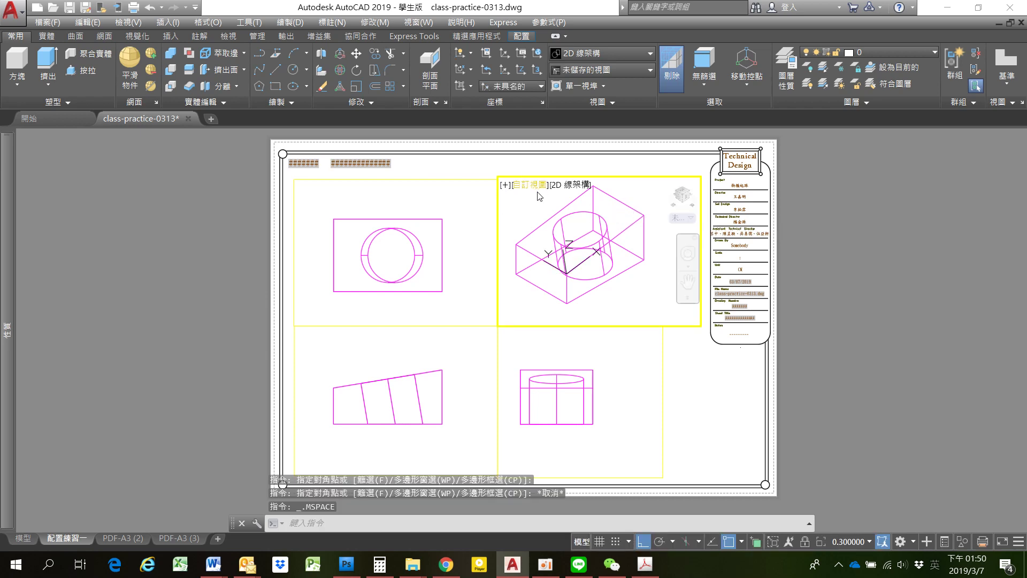
click(228, 36)
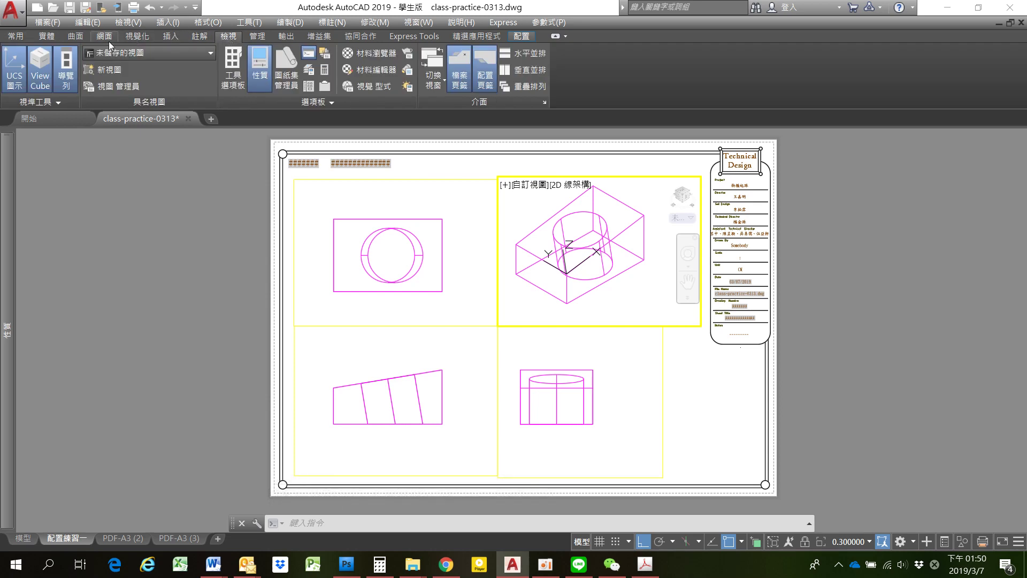
click(144, 36)
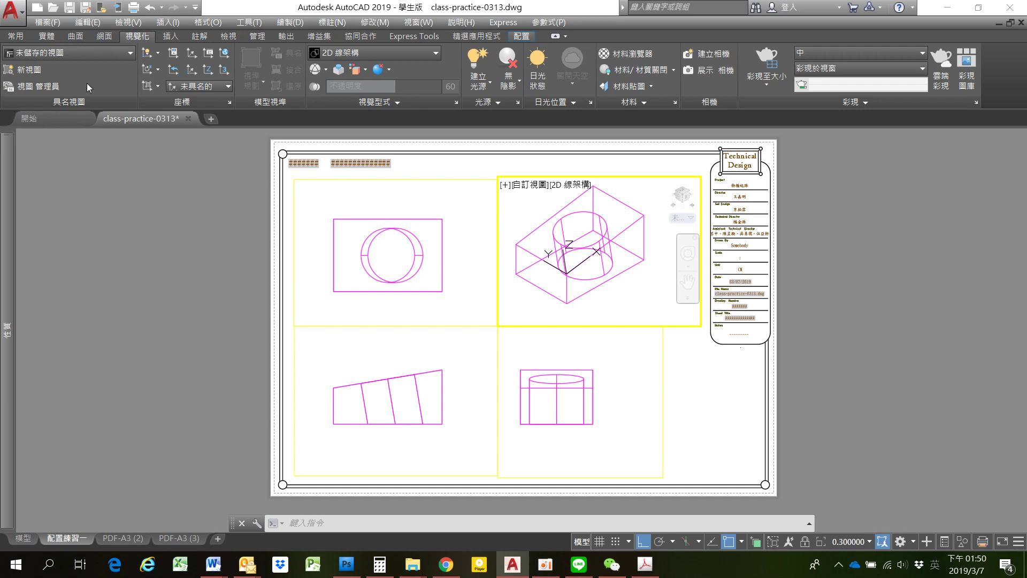
click(459, 105)
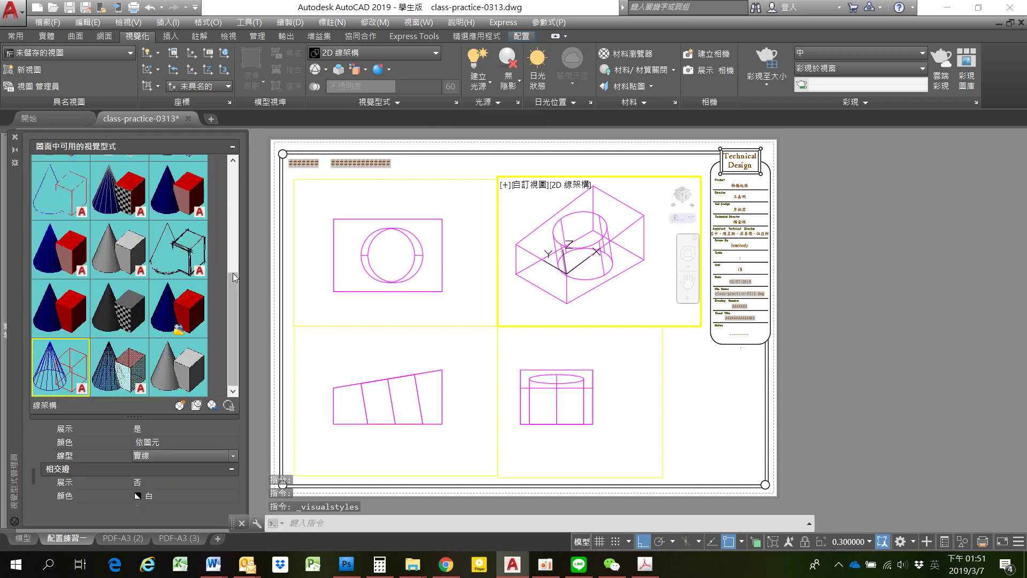
Try Visual Style 3, 隱藏 hidden-line and wireframe styles on the isometric viewport.
mouse_move(232, 292)
mouse_down()
mouse_move(226, 181)
mouse_move(231, 329)
mouse_move(217, 155)
mouse_move(246, 253)
mouse_move(252, 341)
mouse_up()
click(185, 307)
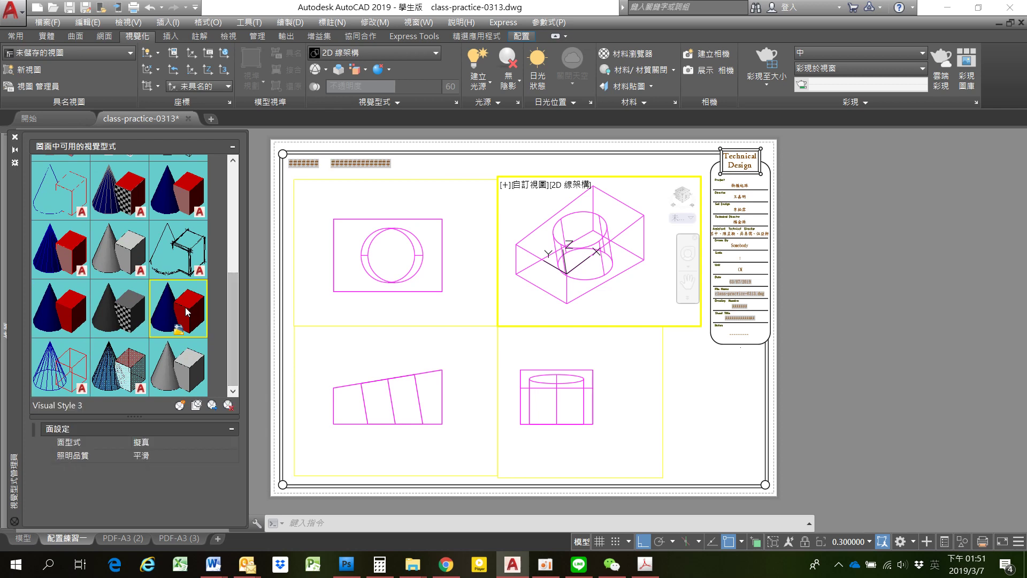
double_click(186, 307)
click(53, 186)
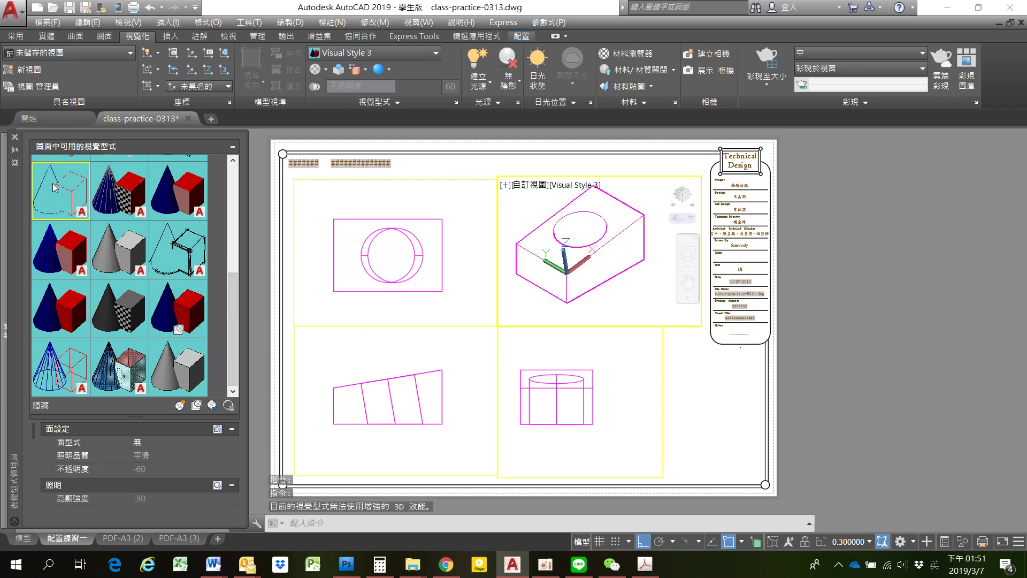
double_click(53, 187)
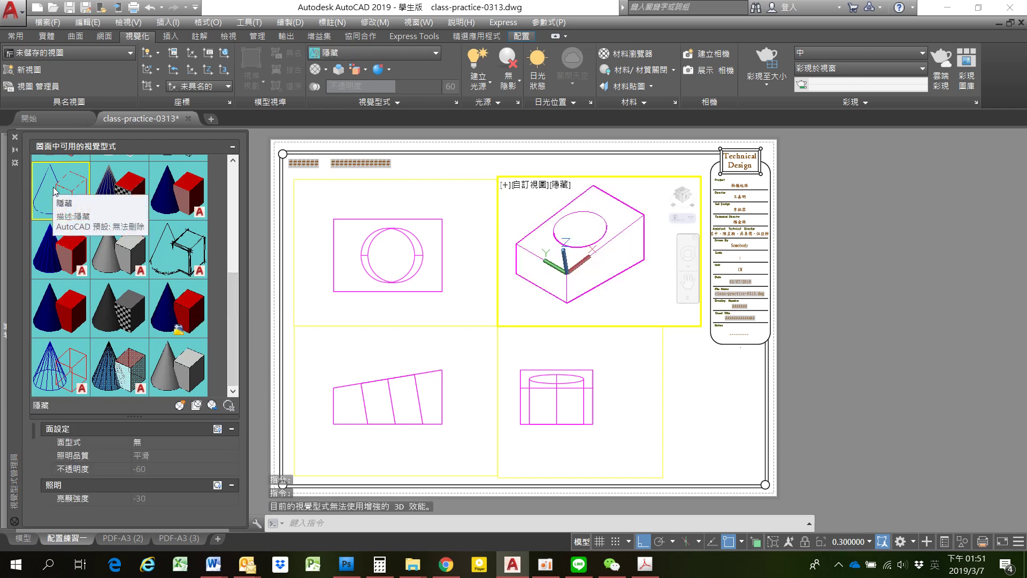
double_click(71, 372)
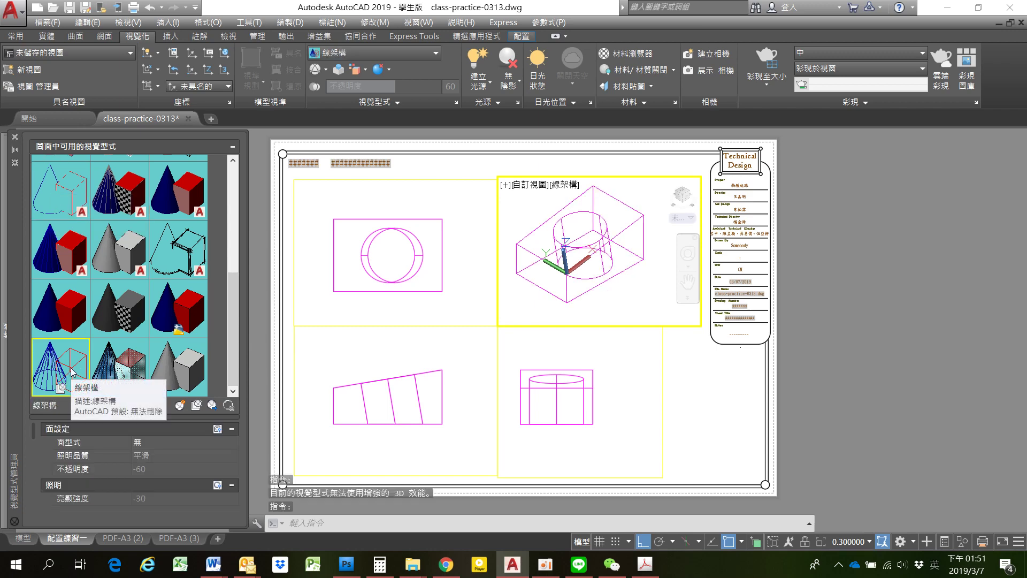
Apply Eugene 3D透明 to the viewport and review its Gooch, 30-opacity face settings.
scroll(123, 284, up, 5)
scroll(132, 267, up, 3)
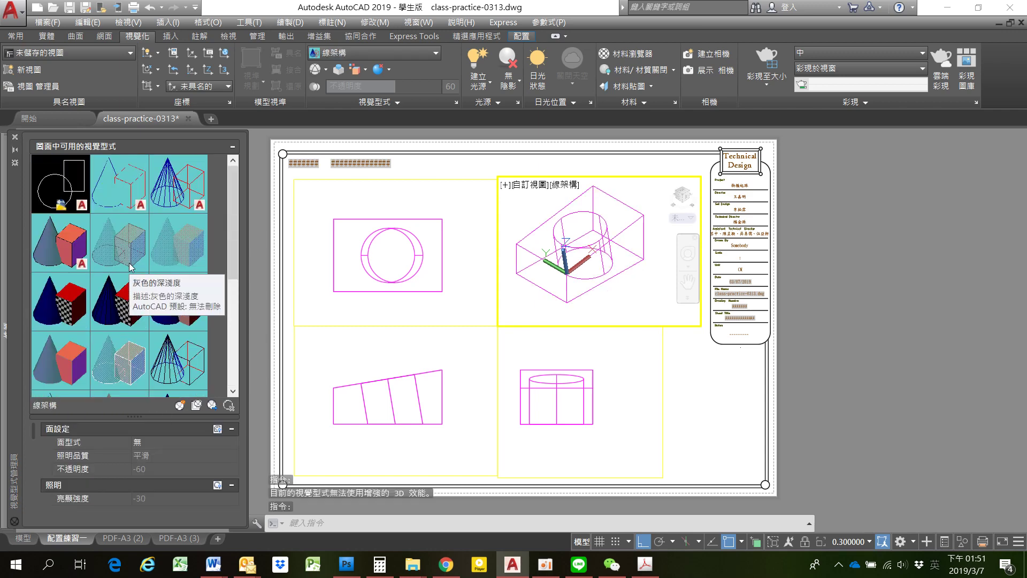
double_click(105, 247)
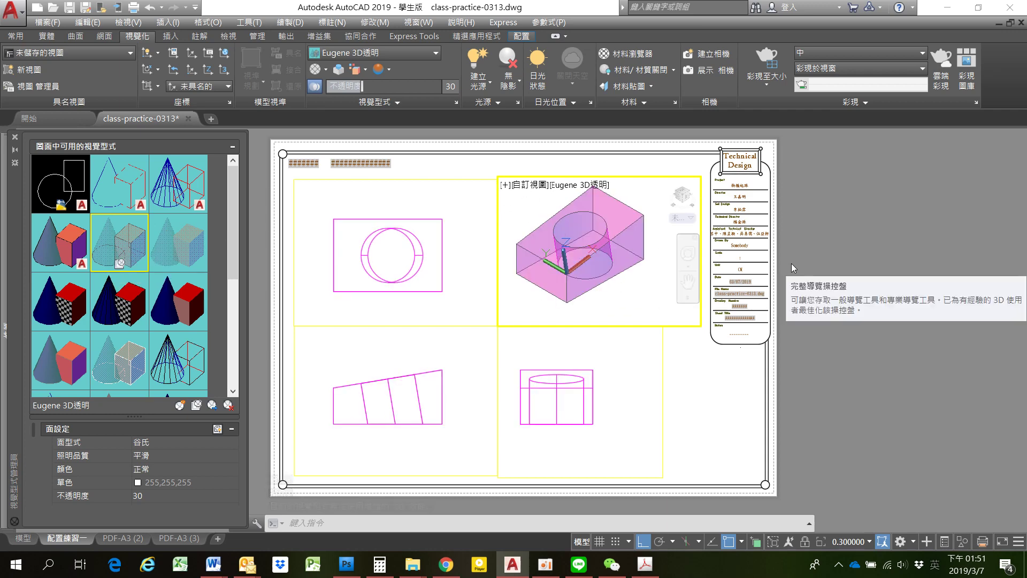
scroll(552, 192, up, 1)
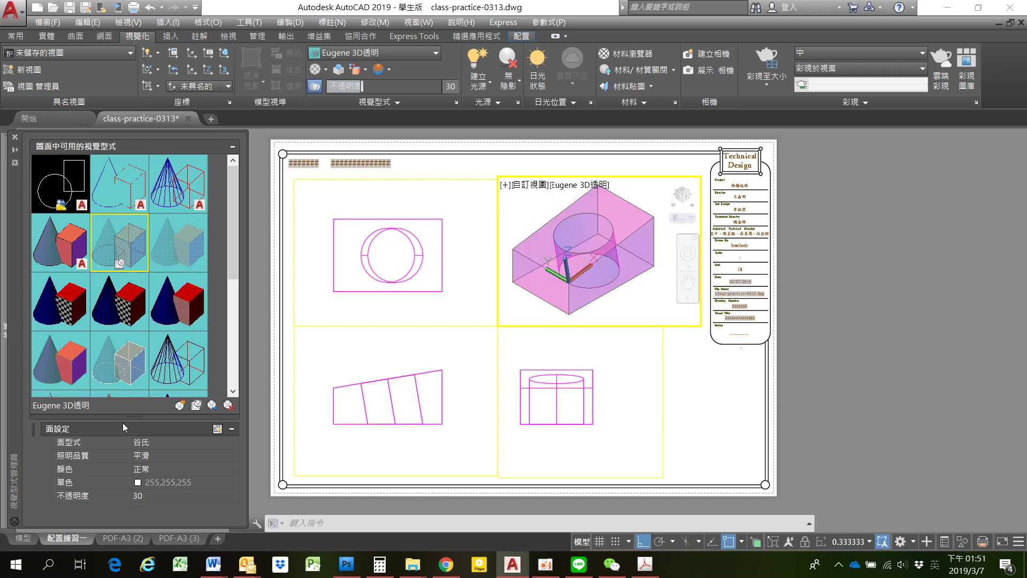
drag(136, 417, 138, 315)
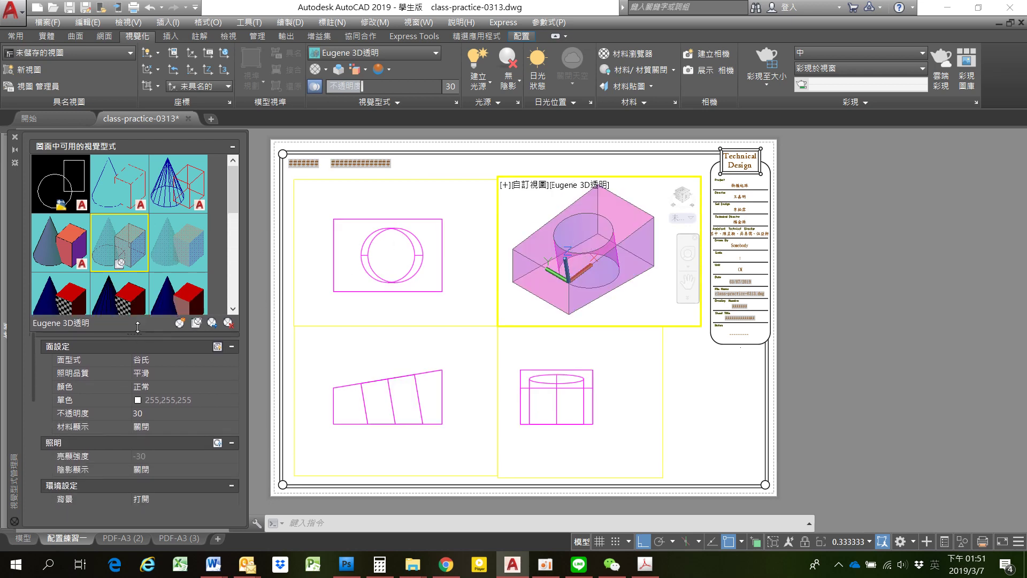
scroll(233, 193, down, 1)
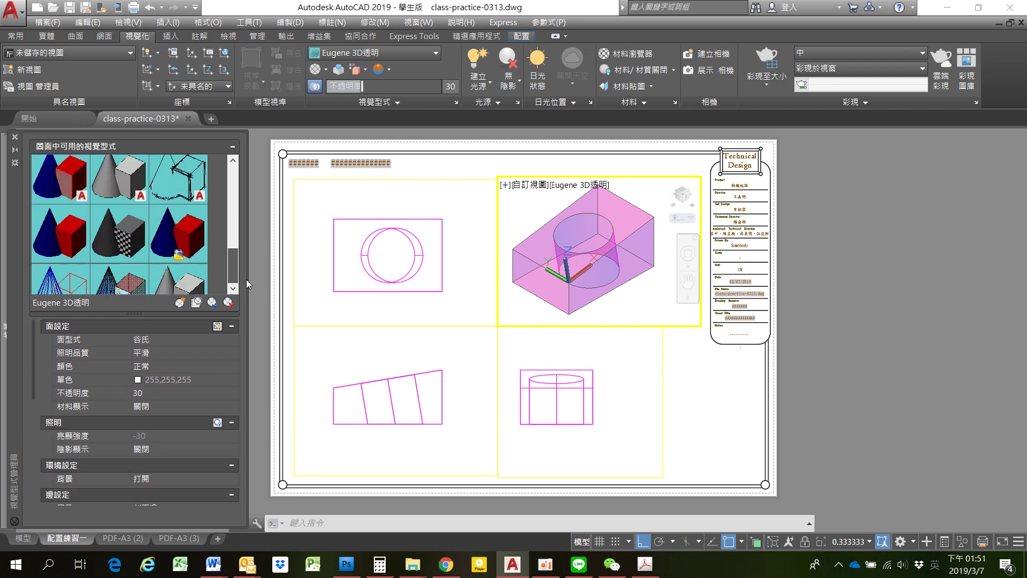
drag(233, 200, 247, 239)
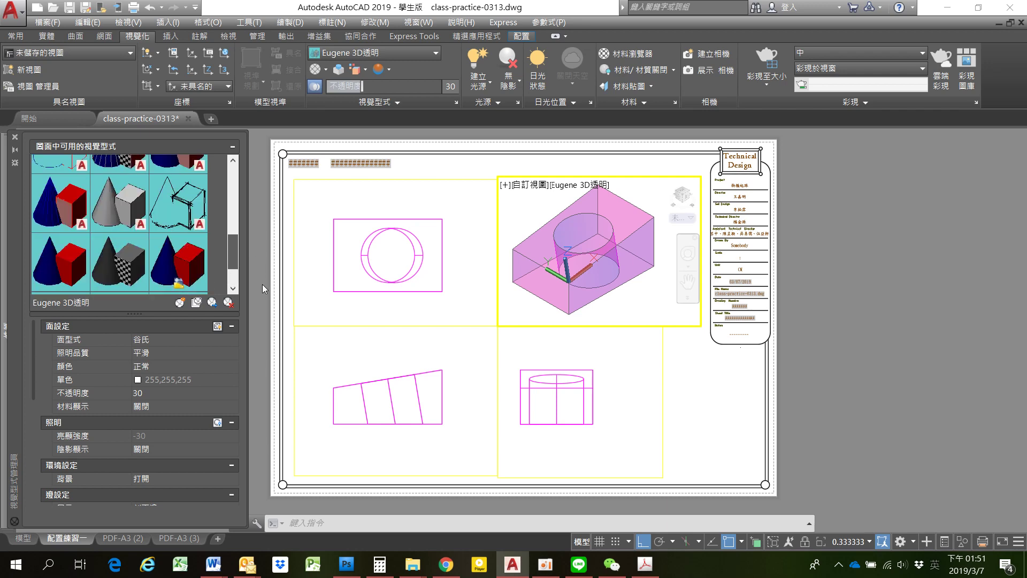
drag(247, 239, 252, 198)
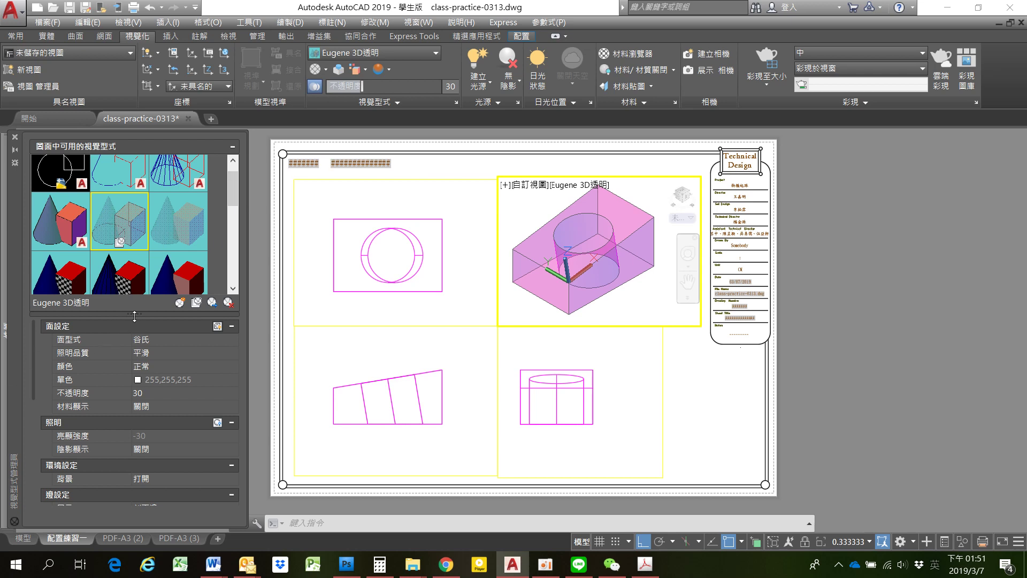
drag(134, 316, 134, 369)
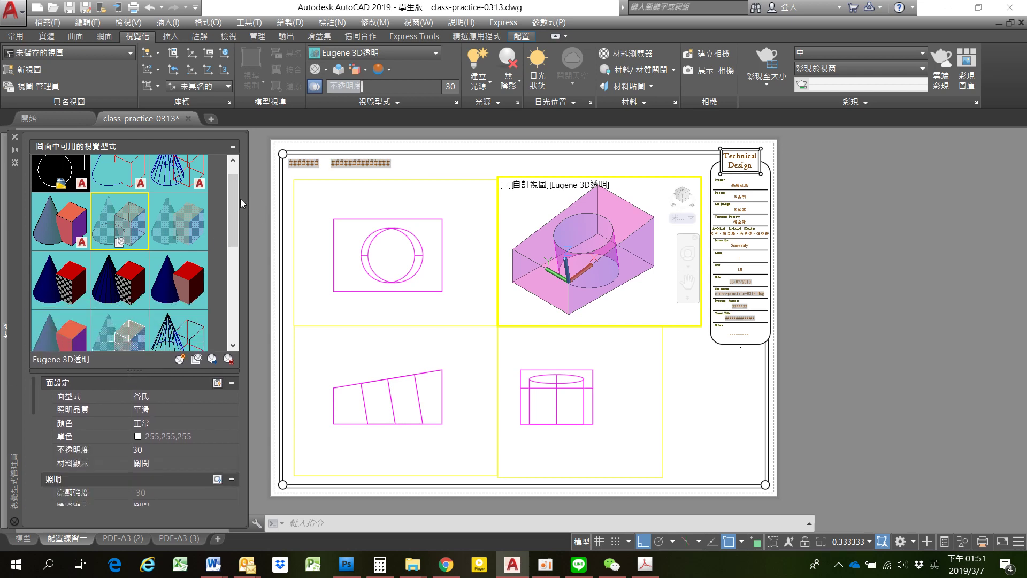
mouse_move(232, 193)
mouse_down()
mouse_move(249, 314)
mouse_move(239, 210)
mouse_up()
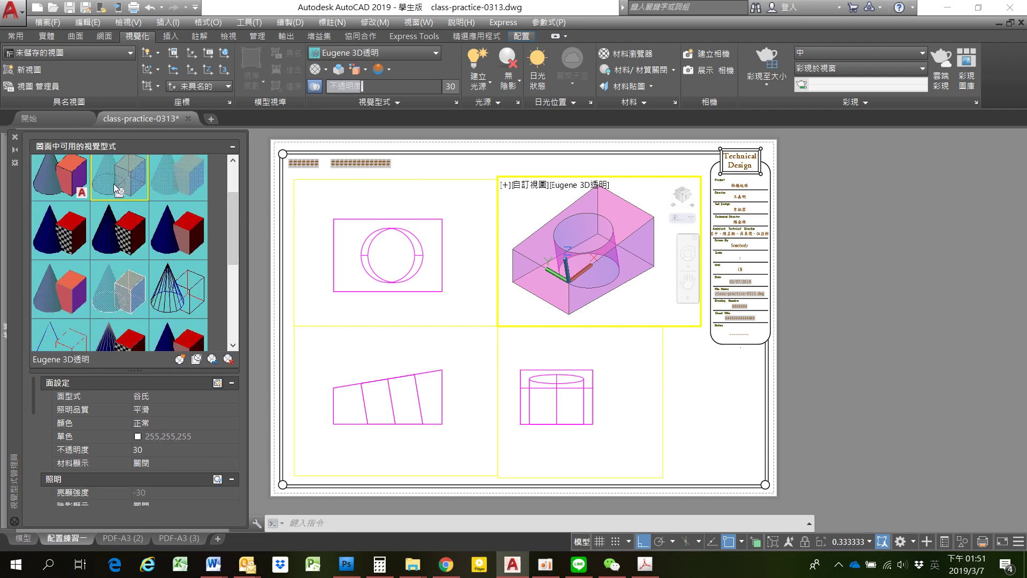
Copy and paste Eugene 3D透明 as Eugene 3D透明 複本 1, applying it to the isometric viewport.
right_click(115, 188)
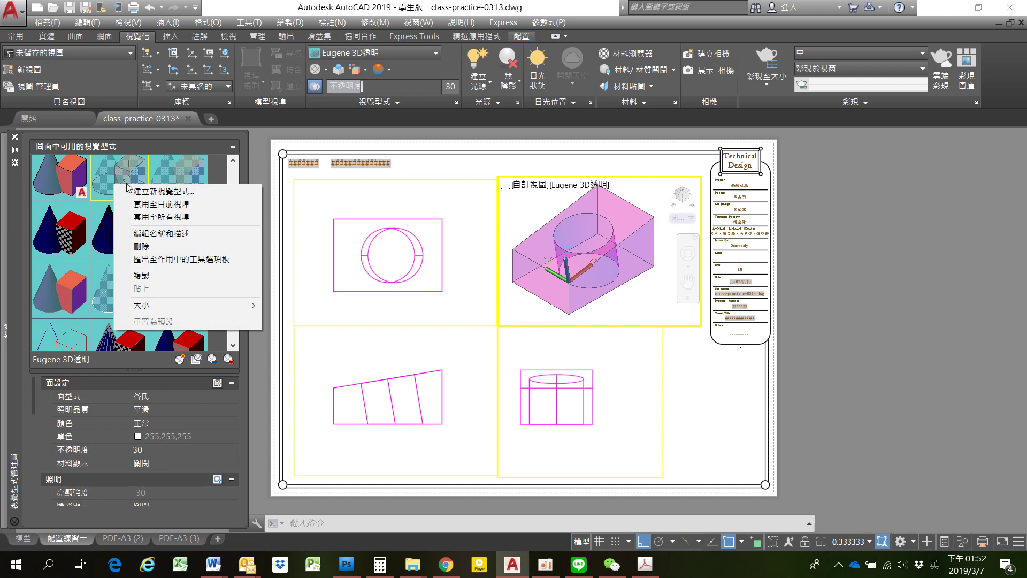
click(142, 276)
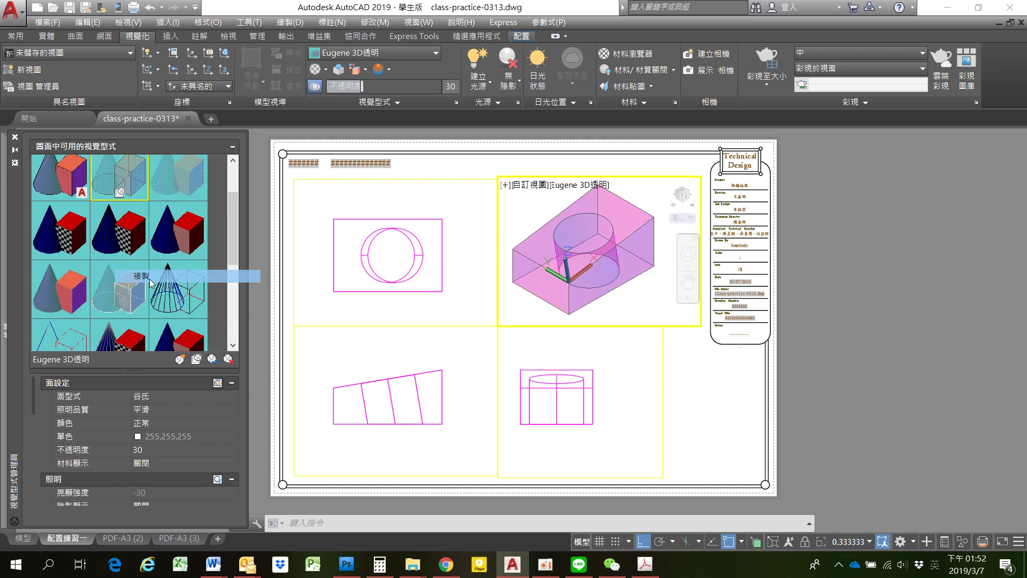
right_click(135, 204)
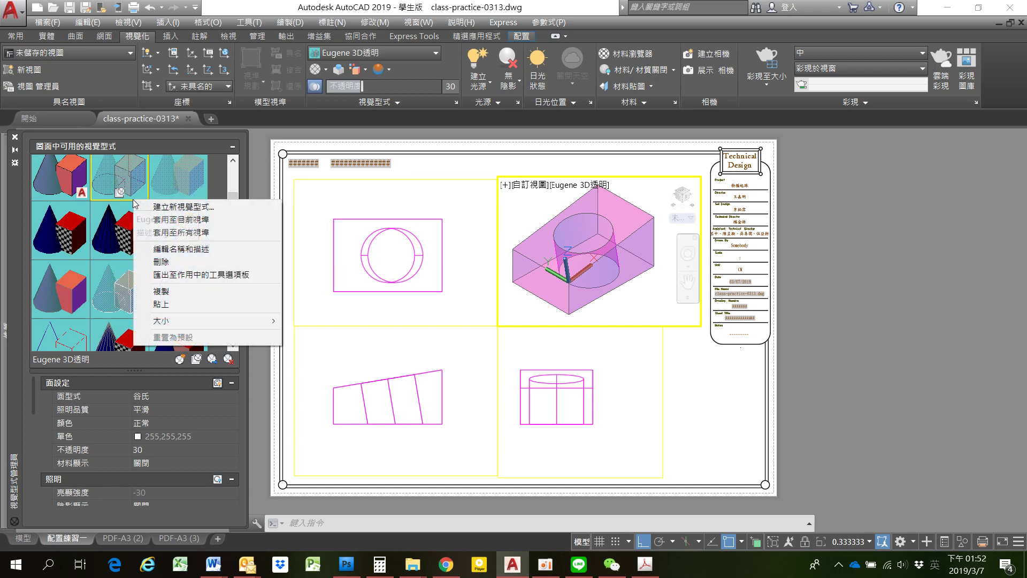
click(169, 306)
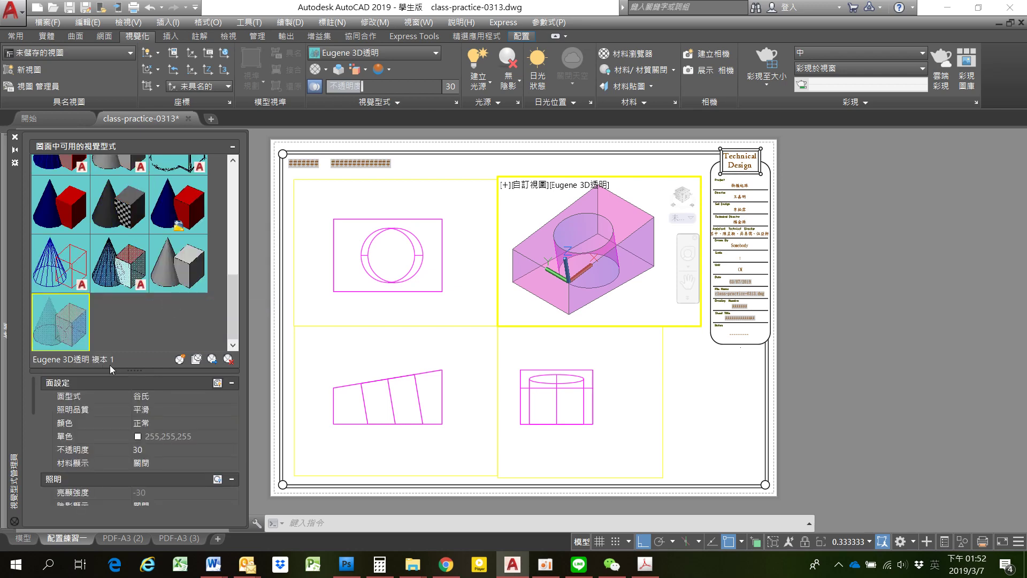
double_click(68, 335)
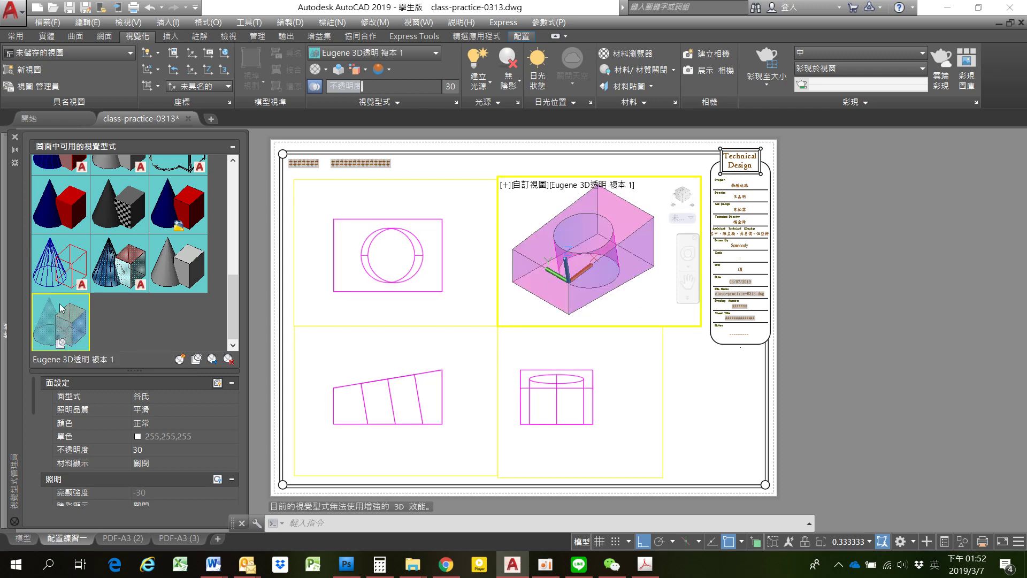
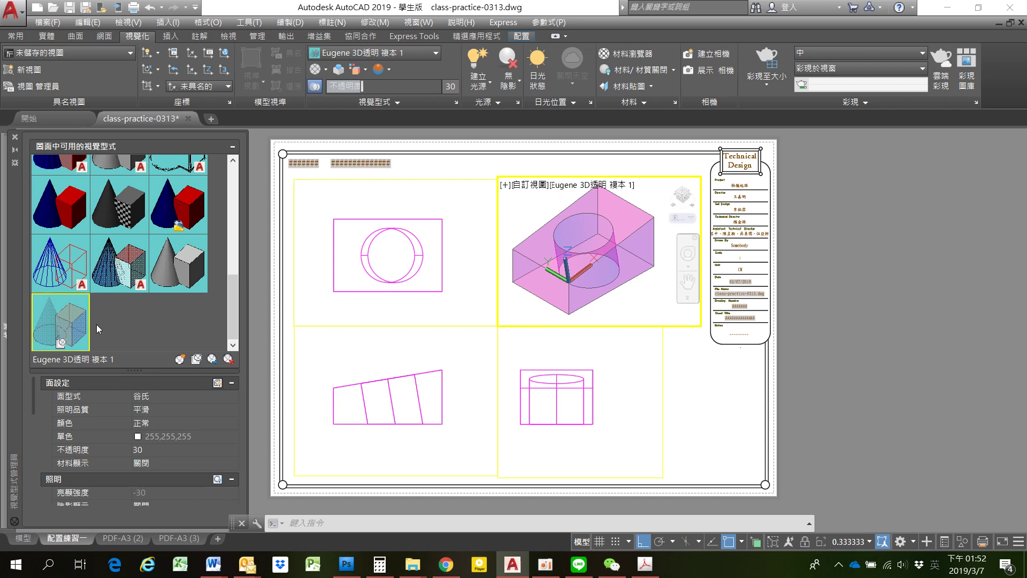
Set the Visual Styles Manager preview size to 小 (Small).
key(ctrl+1)
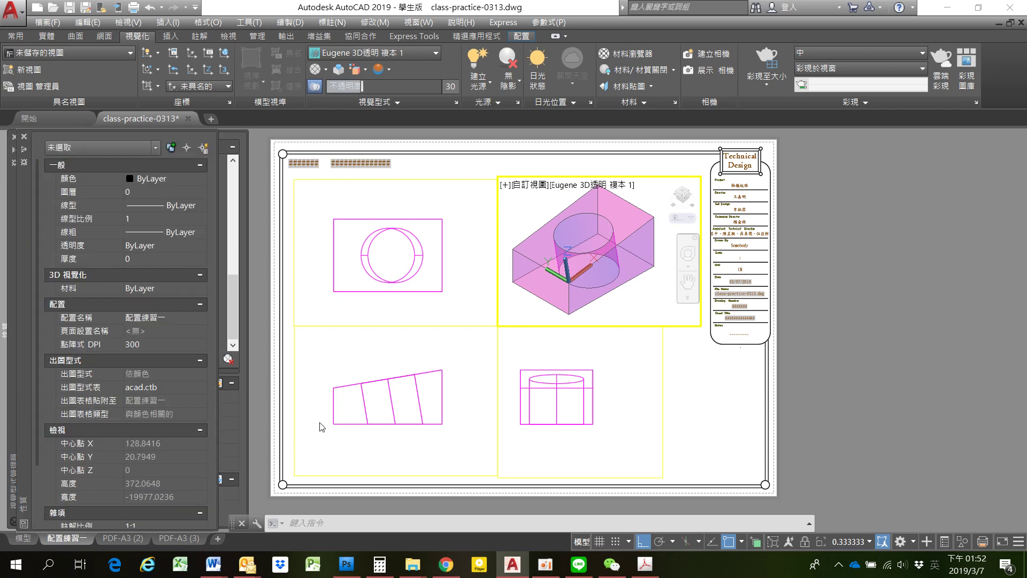
right_click(138, 313)
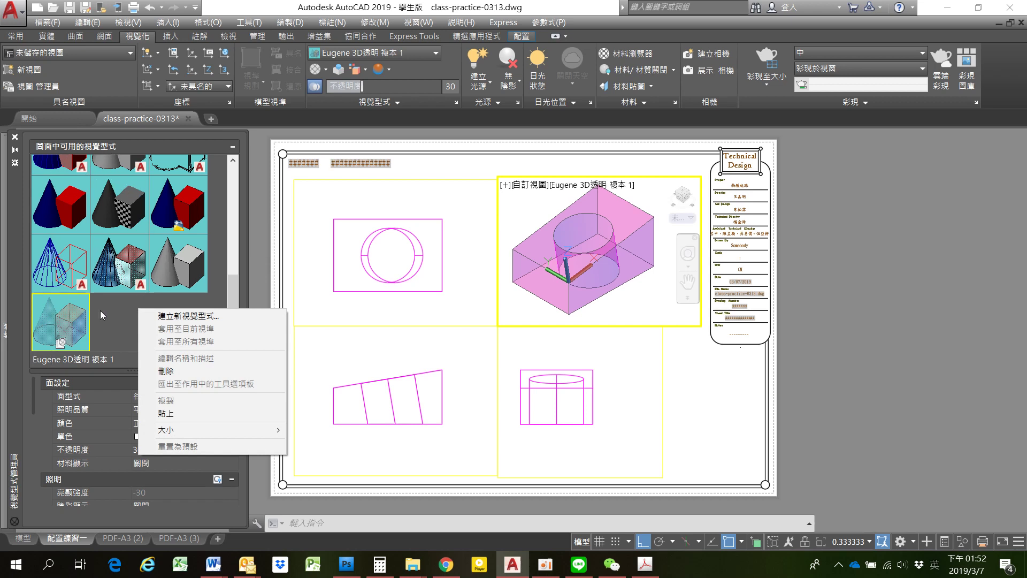
click(116, 308)
right_click(117, 311)
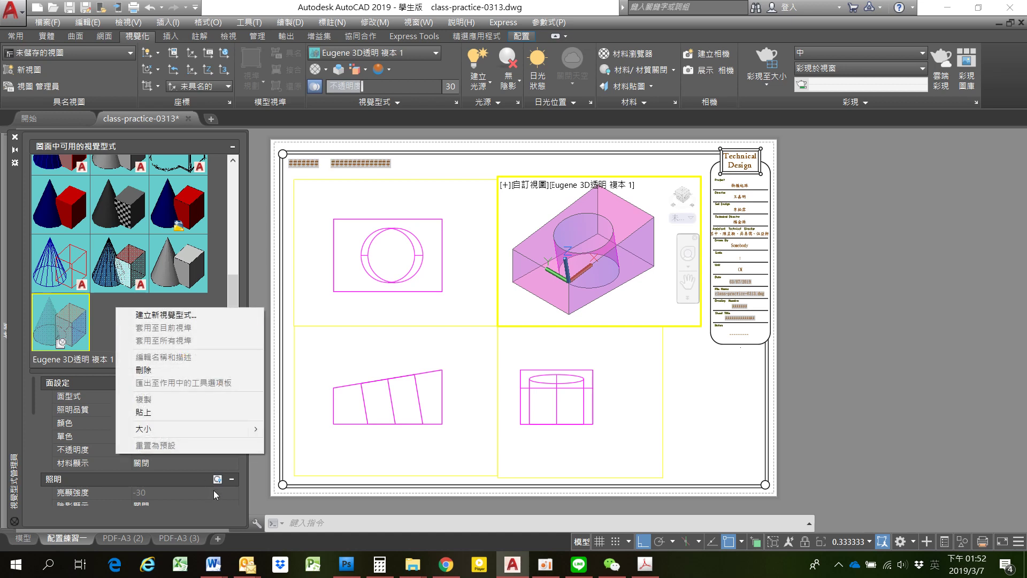
mouse_move(189, 429)
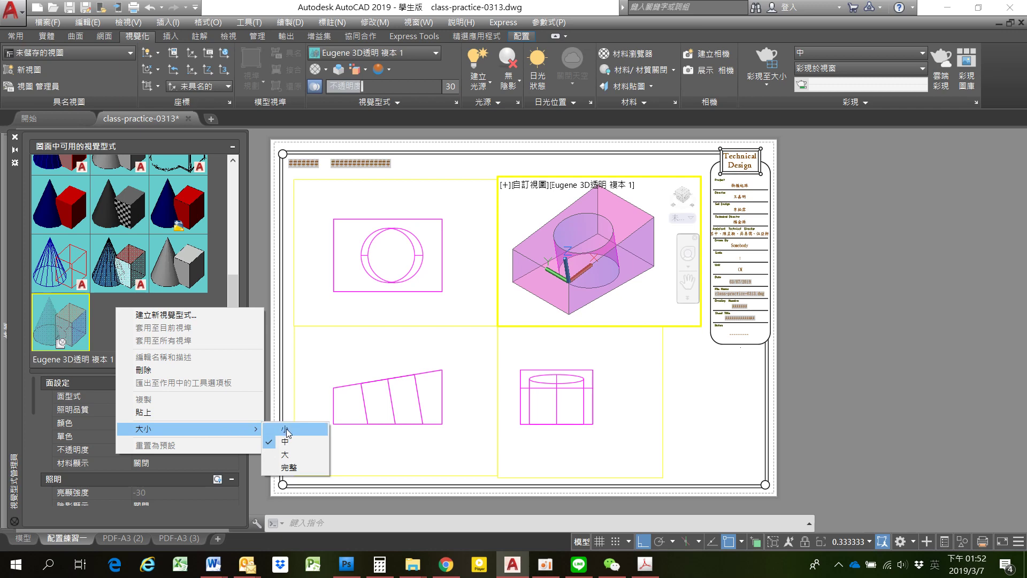
click(276, 426)
Enlarge the style settings pane and scroll to the 遮蔽邊 (Obscured Edges) section.
scroll(220, 322, up, 3)
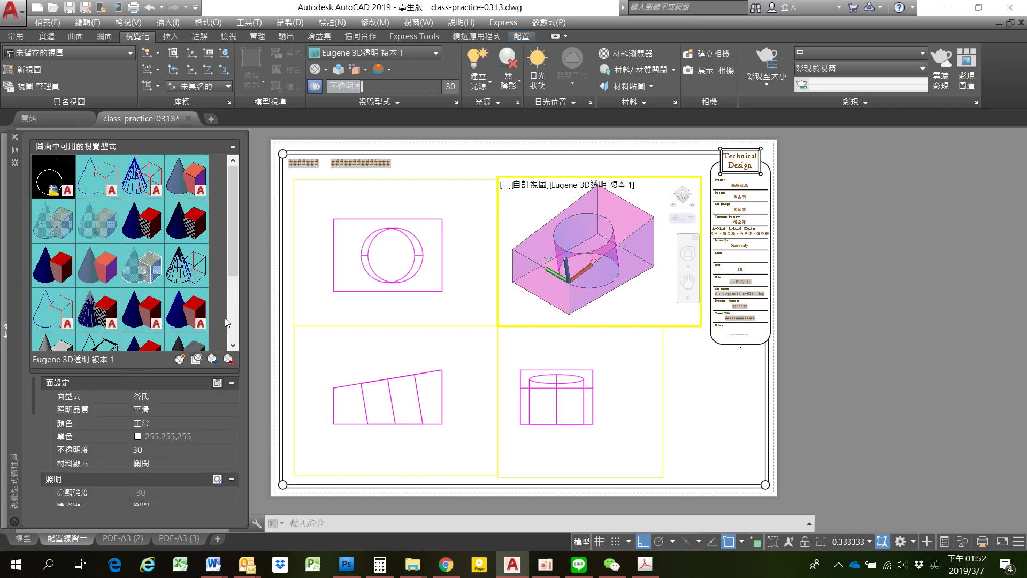
scroll(225, 318, down, 3)
scroll(123, 300, down, 1)
scroll(134, 267, up, 1)
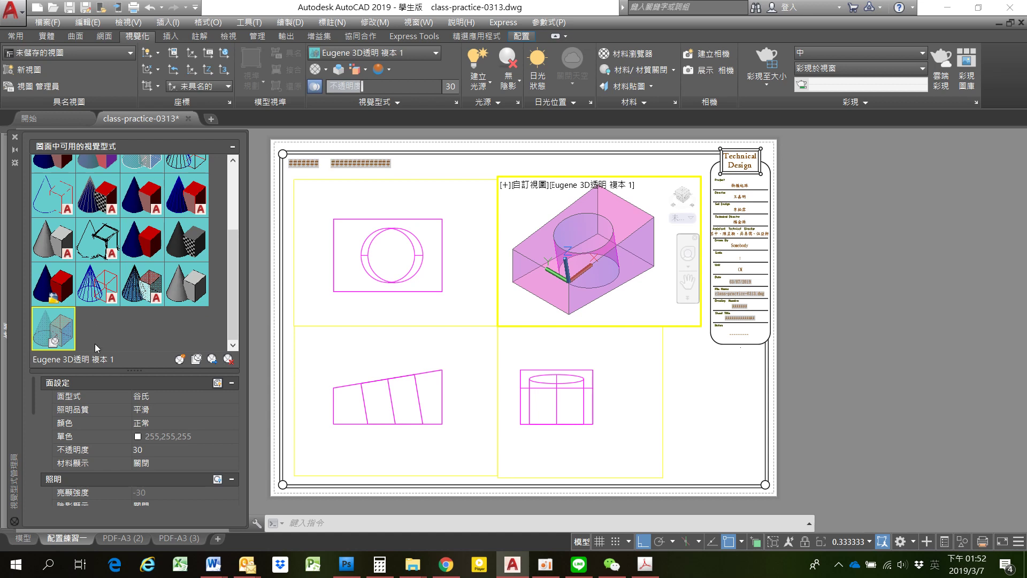
drag(122, 370, 122, 304)
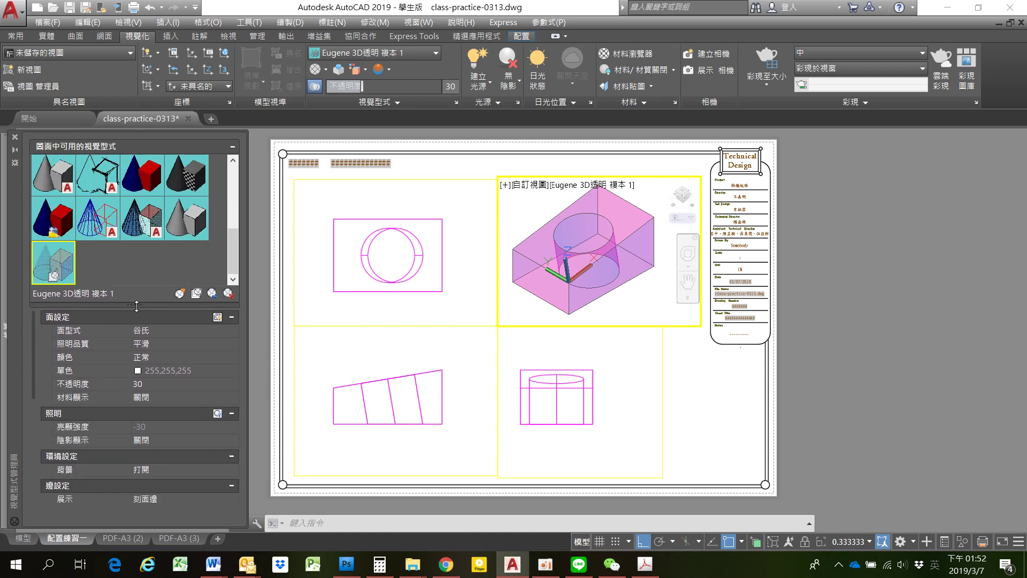
drag(136, 304, 137, 311)
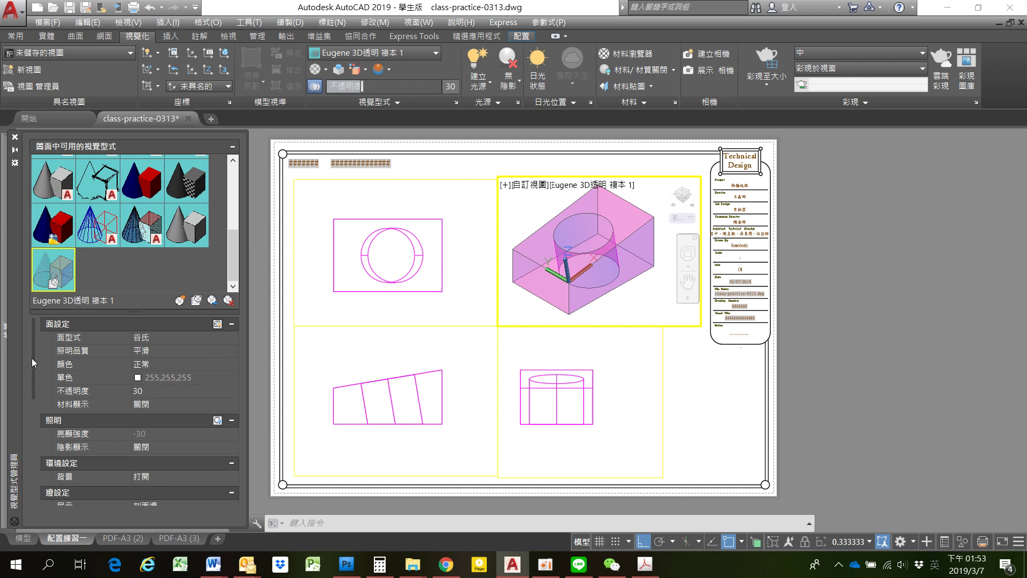
drag(31, 358, 31, 480)
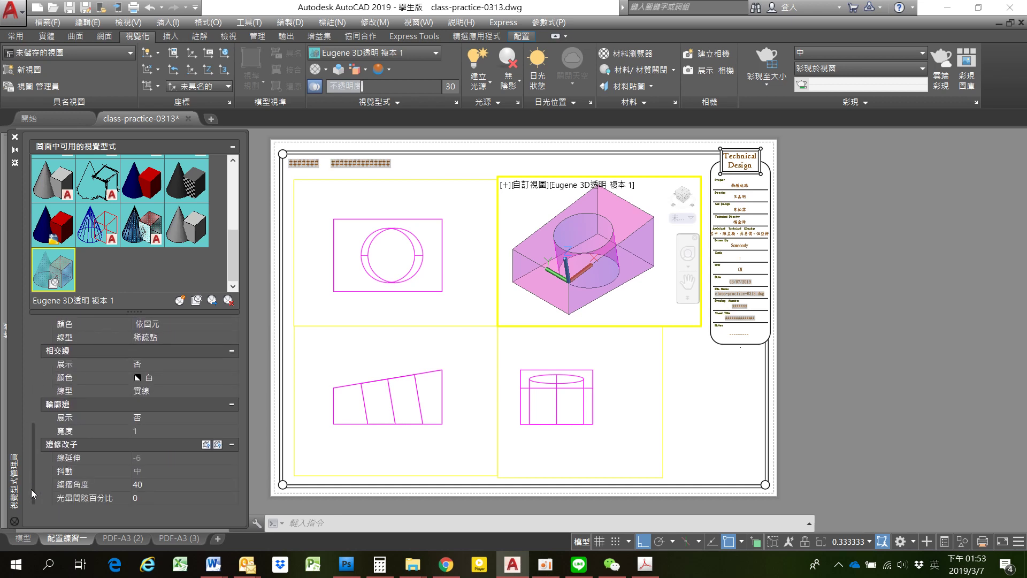
drag(31, 489, 31, 457)
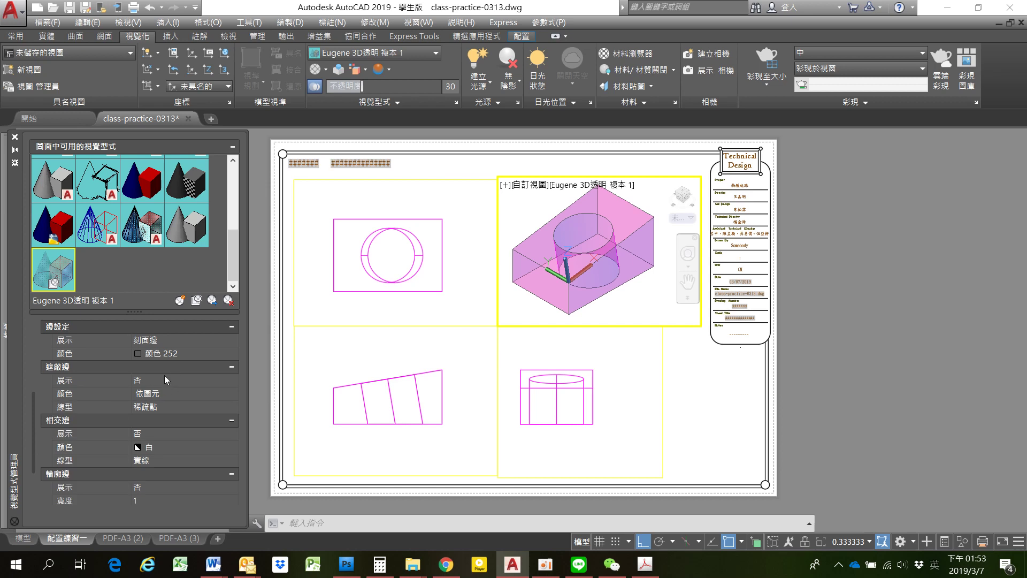
Set 遮蔽邊 展示 to 是 and its 線型 to 虛線 (dashed).
click(165, 380)
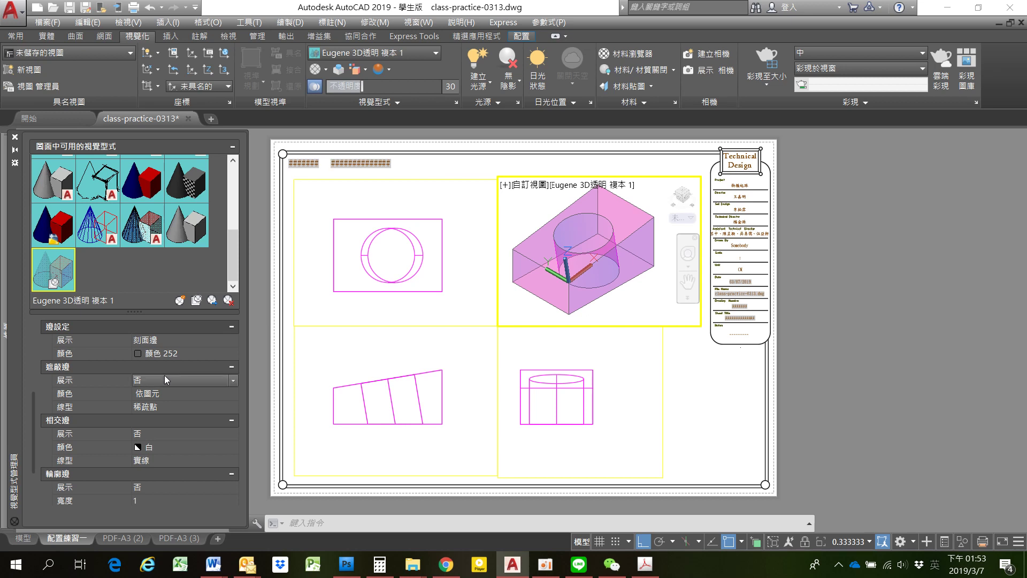
click(166, 379)
click(172, 394)
click(166, 406)
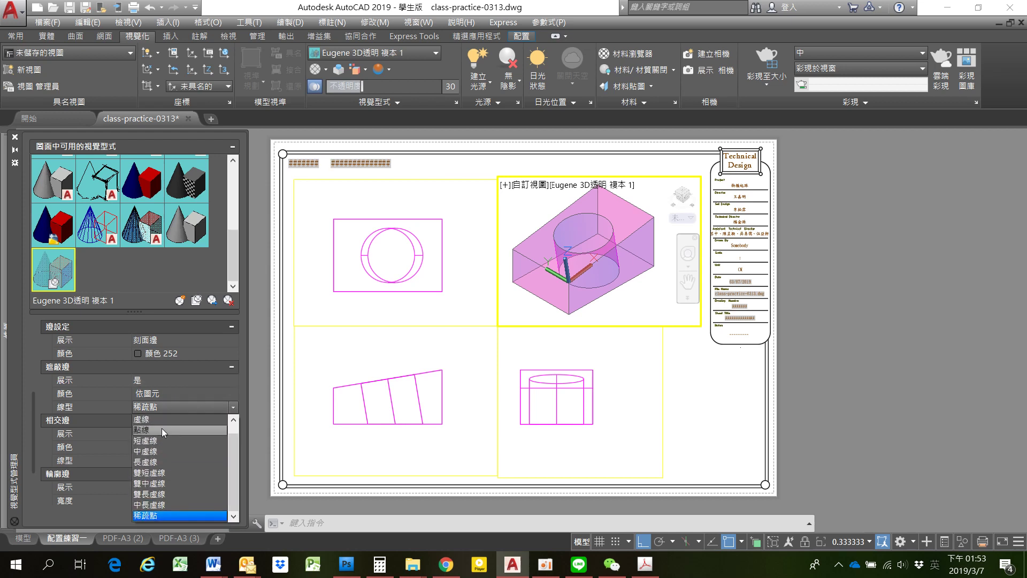
click(158, 418)
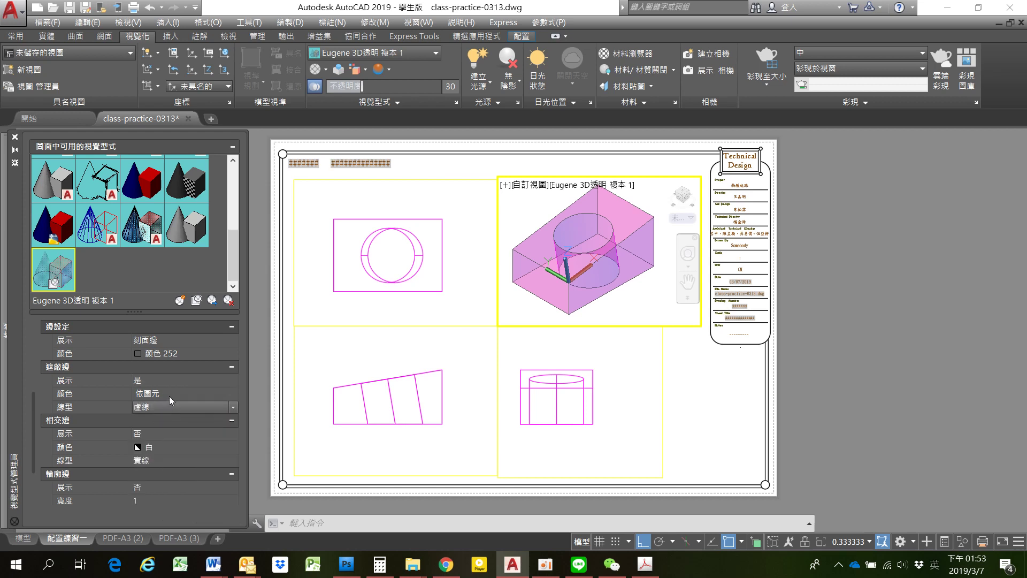
Re-enter the isometric viewport, try Visual Style 3 and 手繪, then reapply Eugene 3D透明 複本 1.
double_click(841, 268)
scroll(613, 248, up, 4)
scroll(670, 232, up, 3)
scroll(668, 238, down, 3)
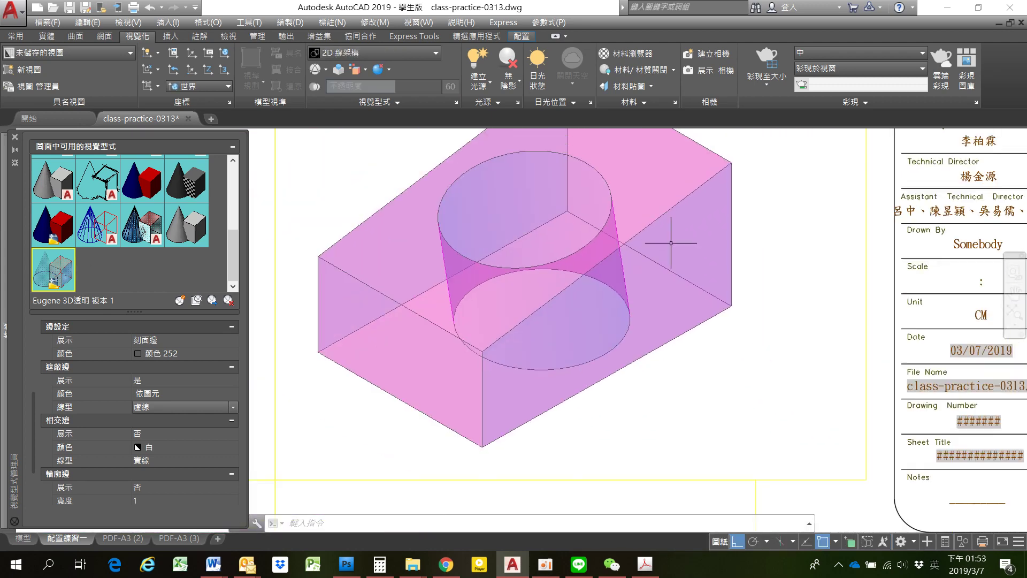
scroll(668, 238, down, 3)
scroll(688, 223, down, 3)
double_click(693, 218)
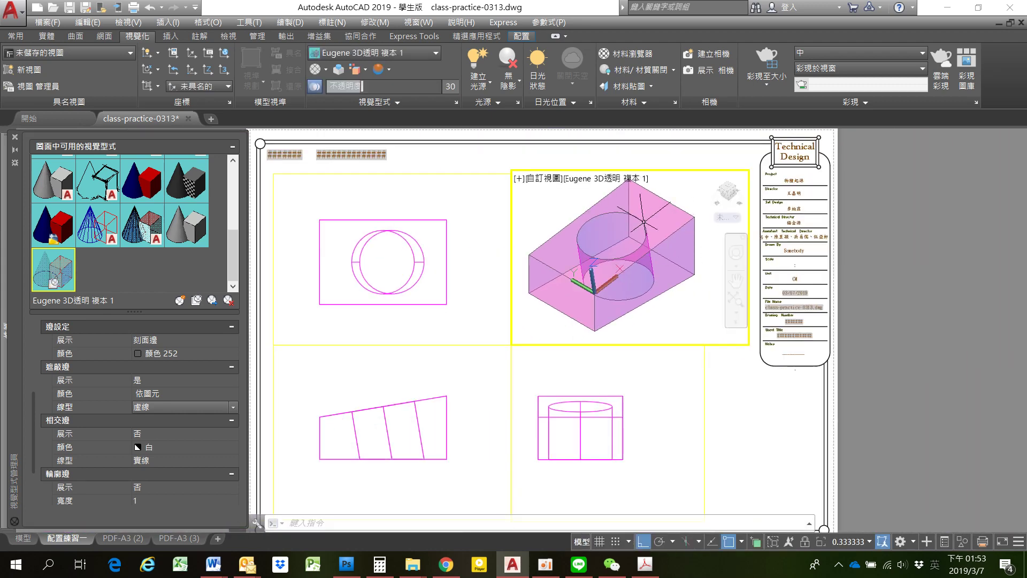
double_click(55, 241)
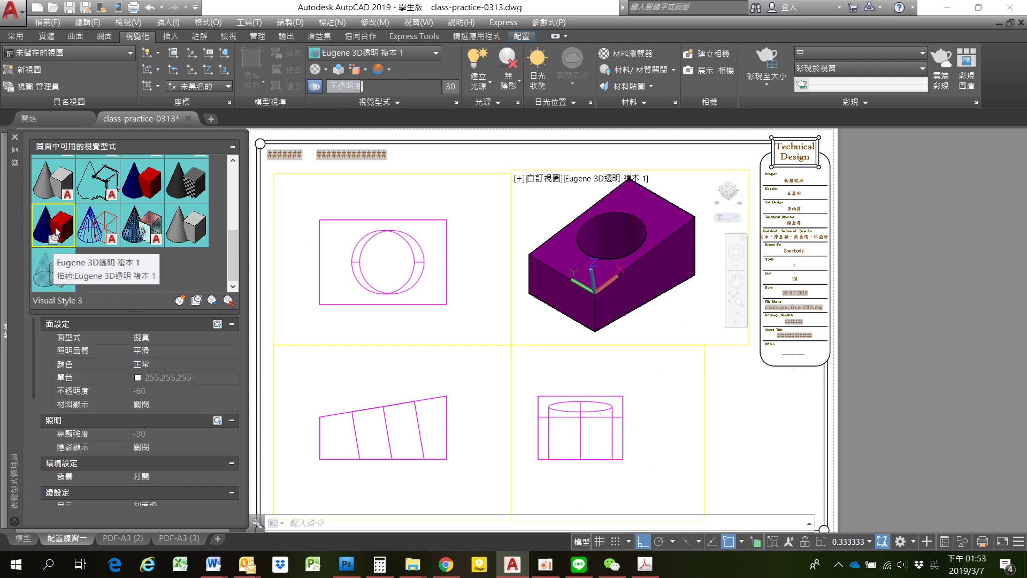
double_click(56, 262)
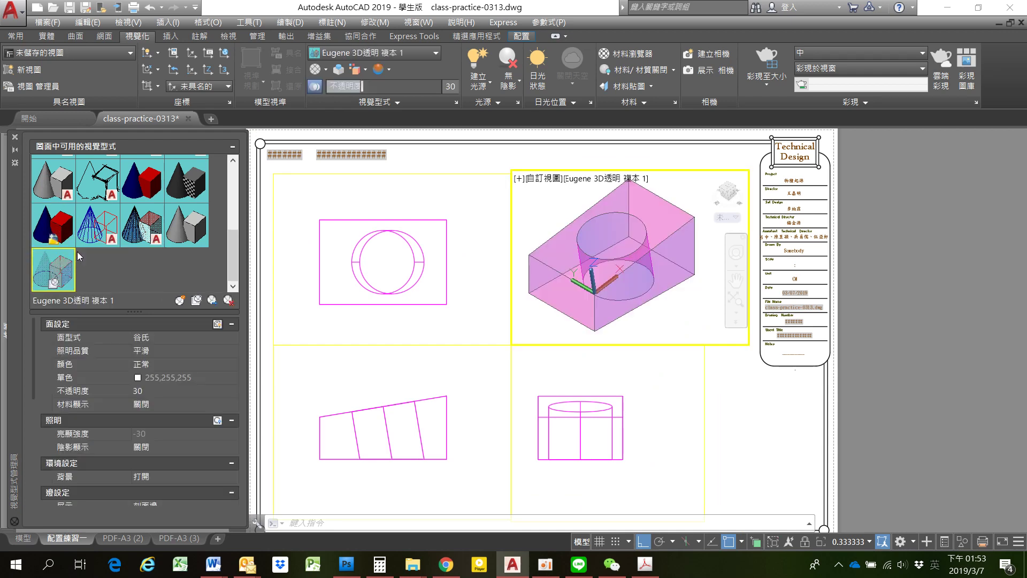
double_click(102, 182)
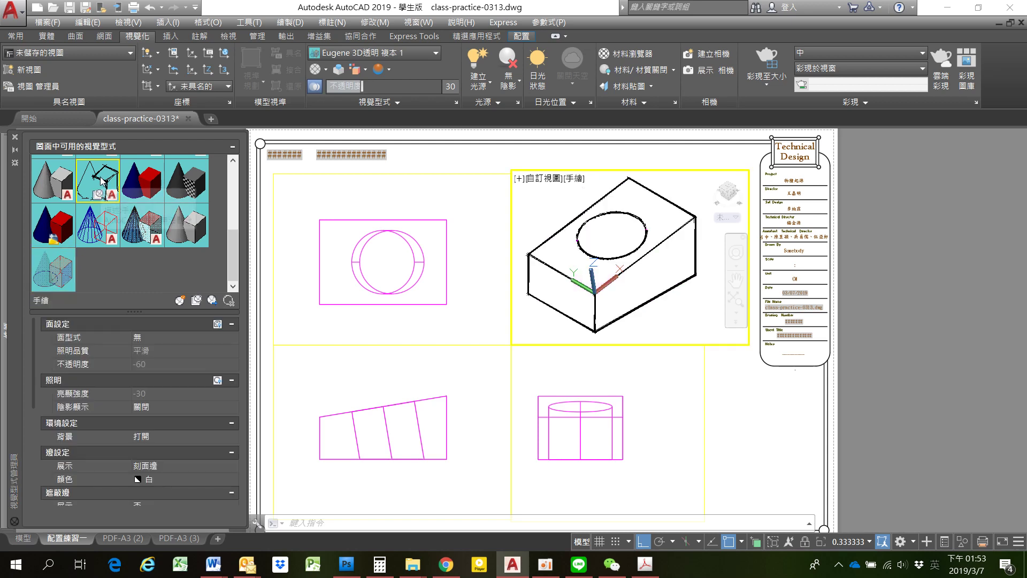
double_click(67, 268)
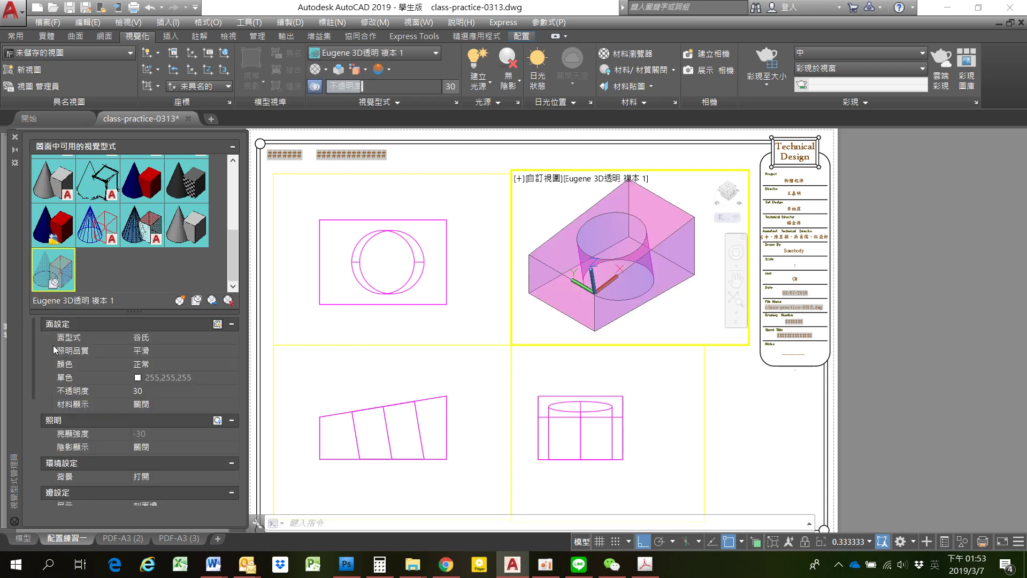
Set the 遮蔽邊 colour to 藍 (blue) and keep Eugene 3D透明 複本 1 applied.
drag(34, 358, 51, 477)
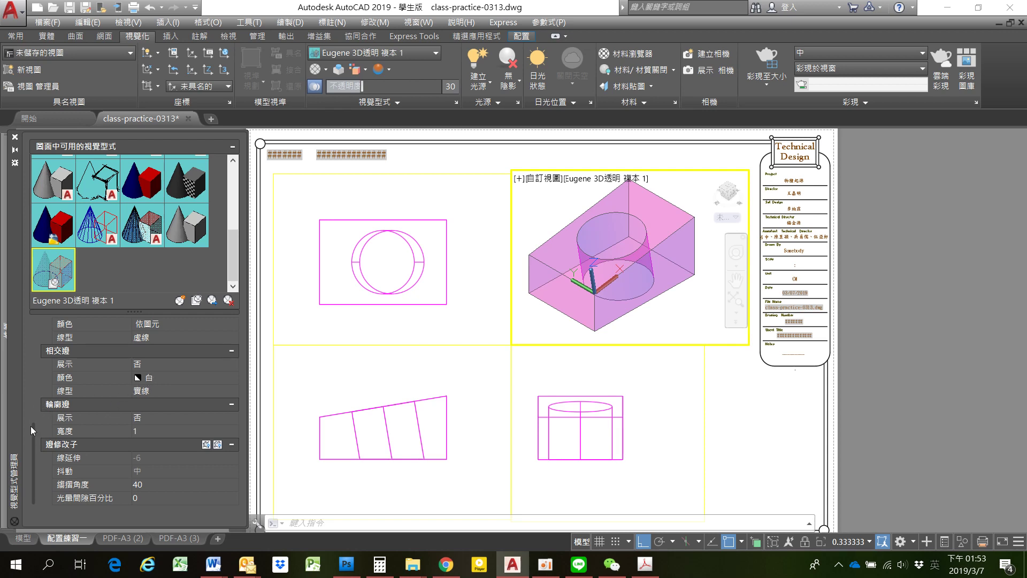
drag(33, 457, 34, 406)
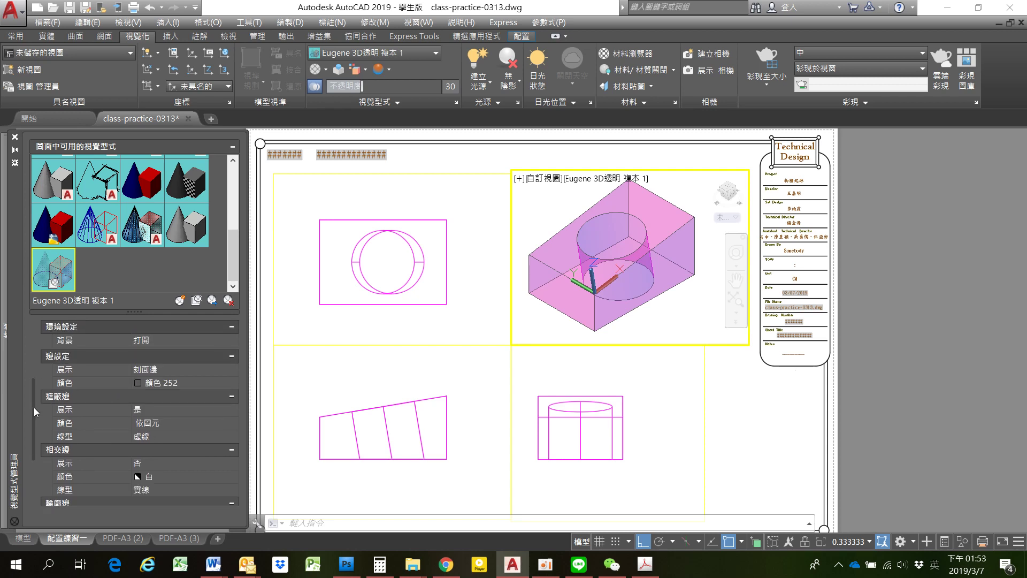
click(188, 424)
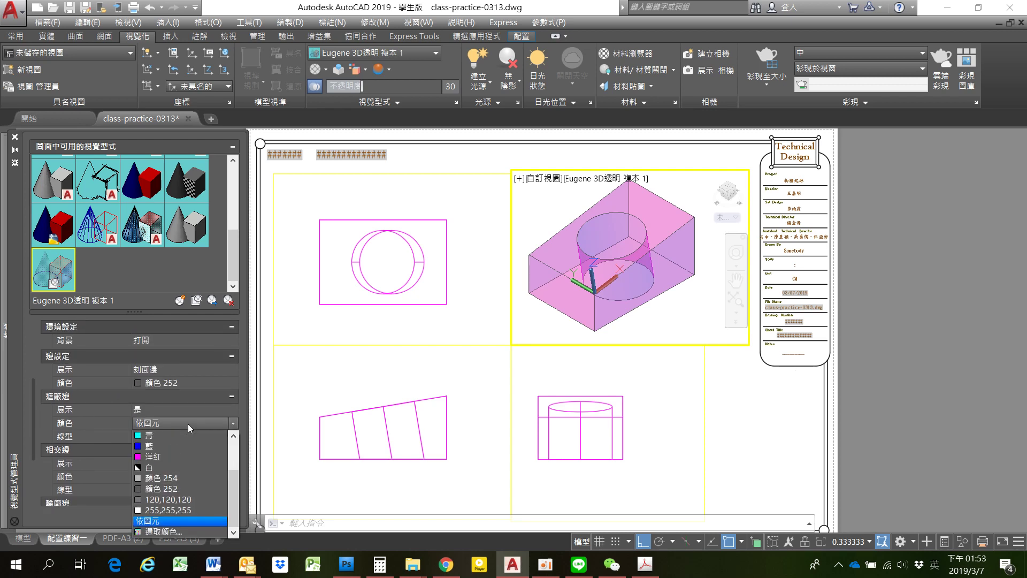
click(179, 445)
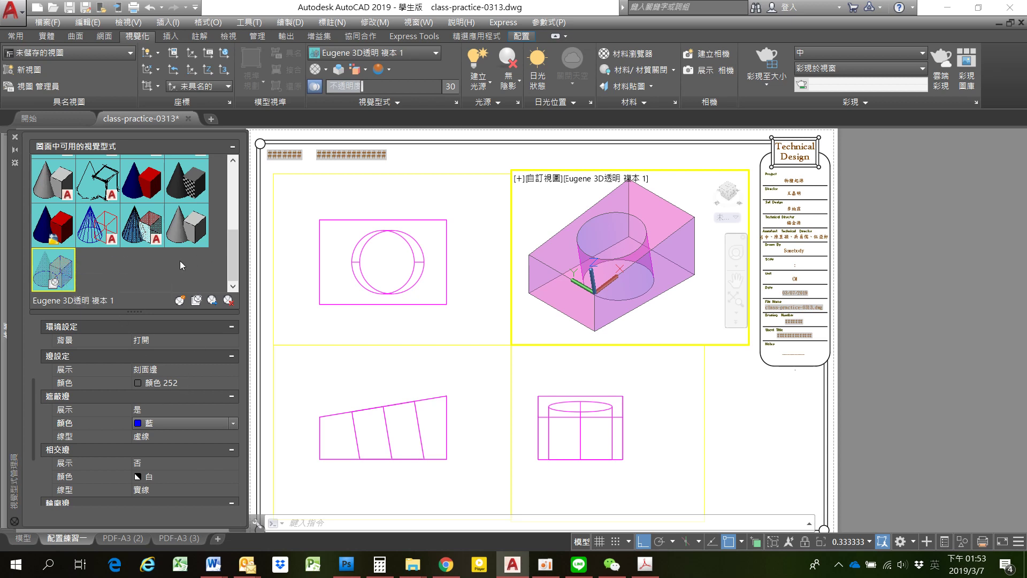
click(99, 228)
double_click(55, 271)
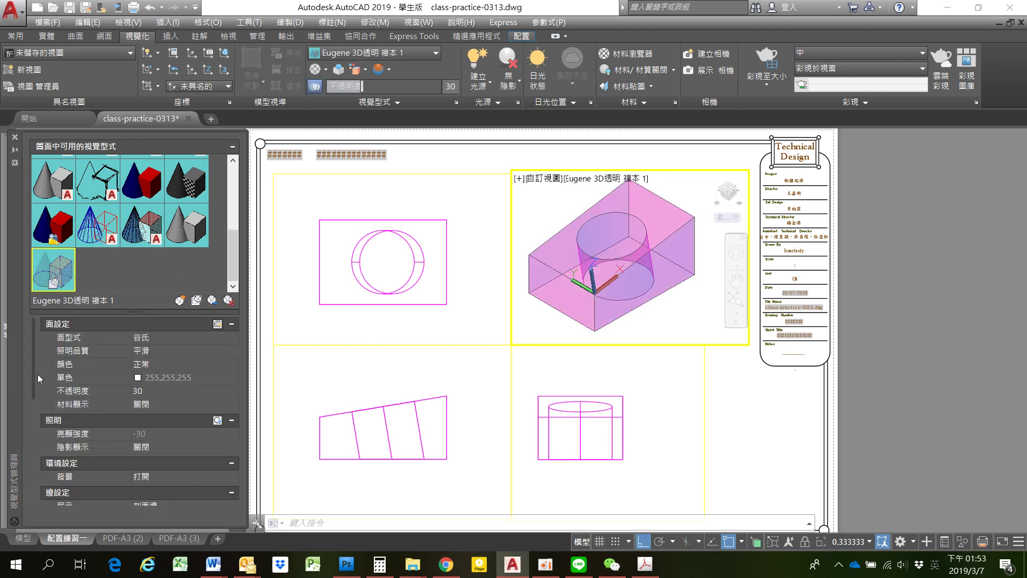
Make the style's visible edges blue and change the hidden edges to 紅 (red).
scroll(44, 445, down, 5)
scroll(50, 503, down, 3)
scroll(58, 428, up, 6)
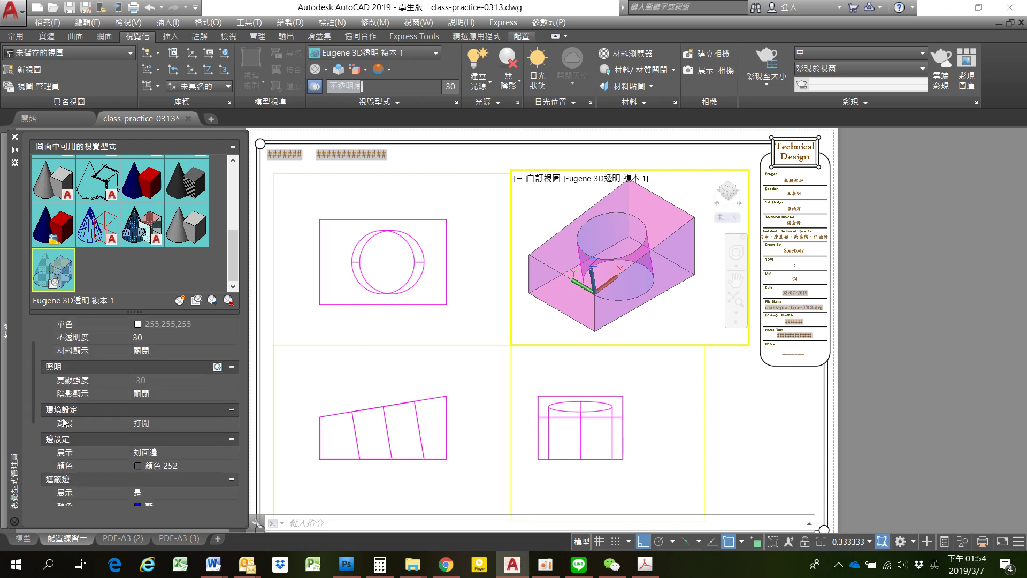
scroll(63, 422, down, 3)
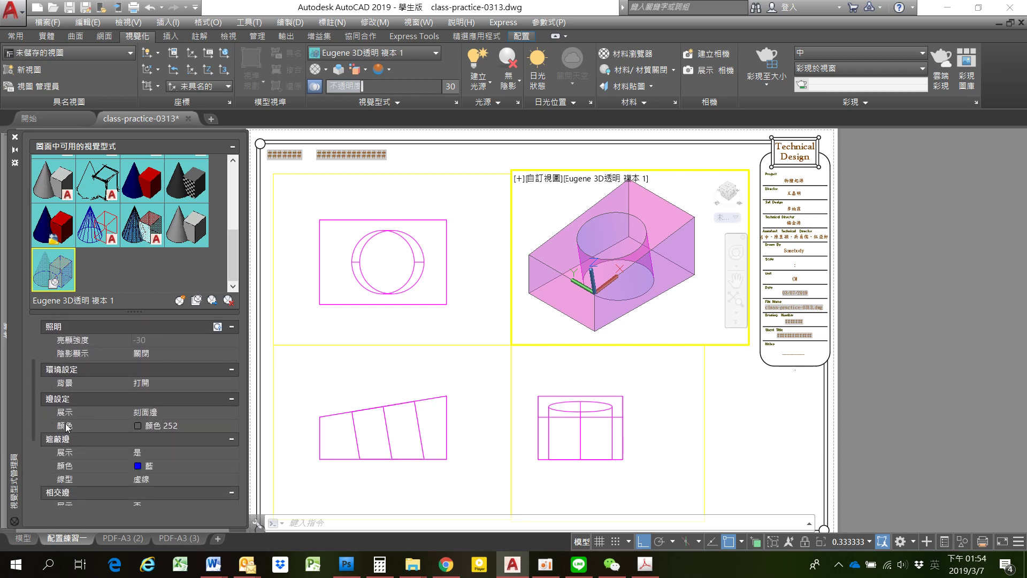
click(181, 413)
click(178, 426)
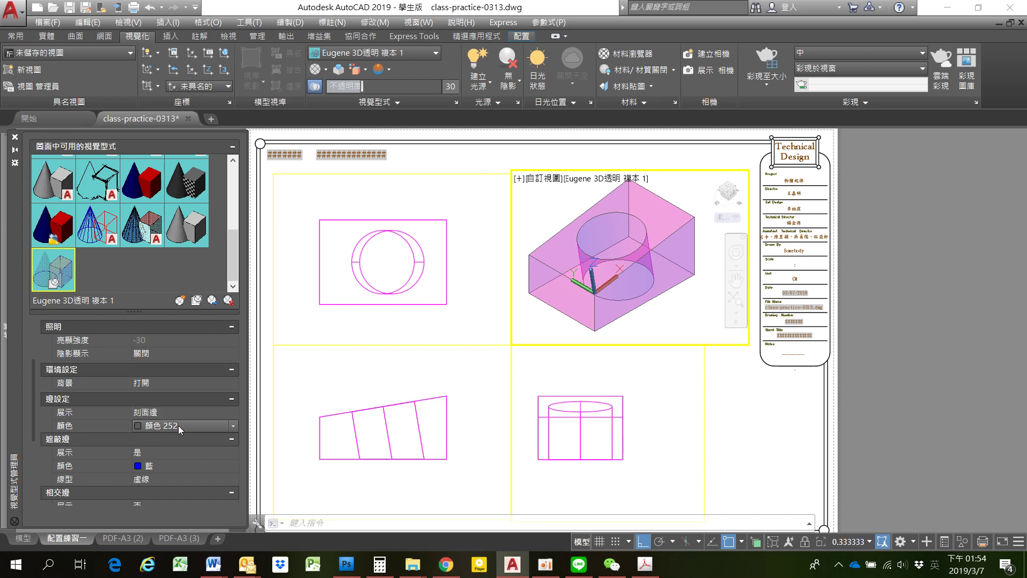
click(161, 449)
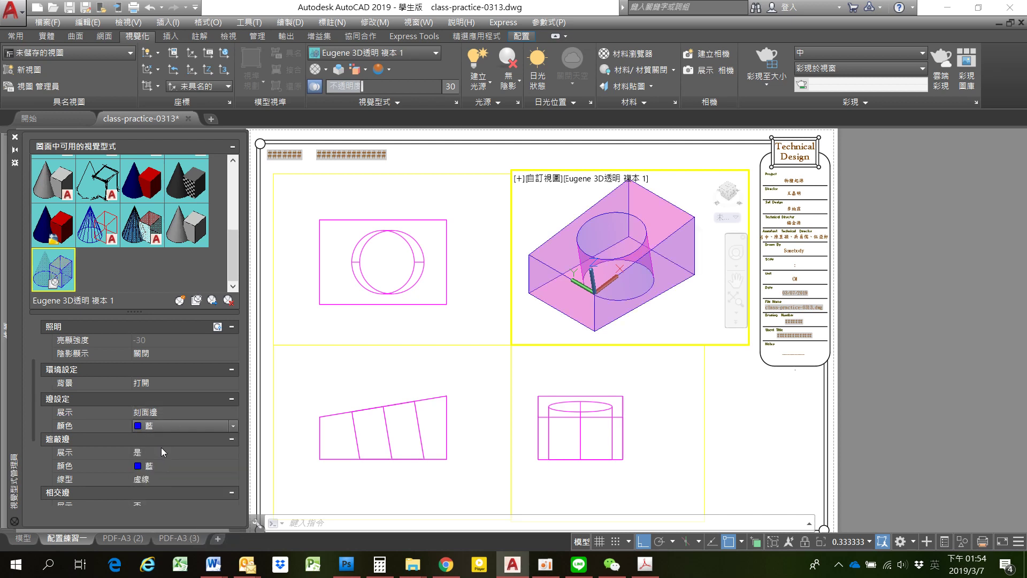
click(159, 465)
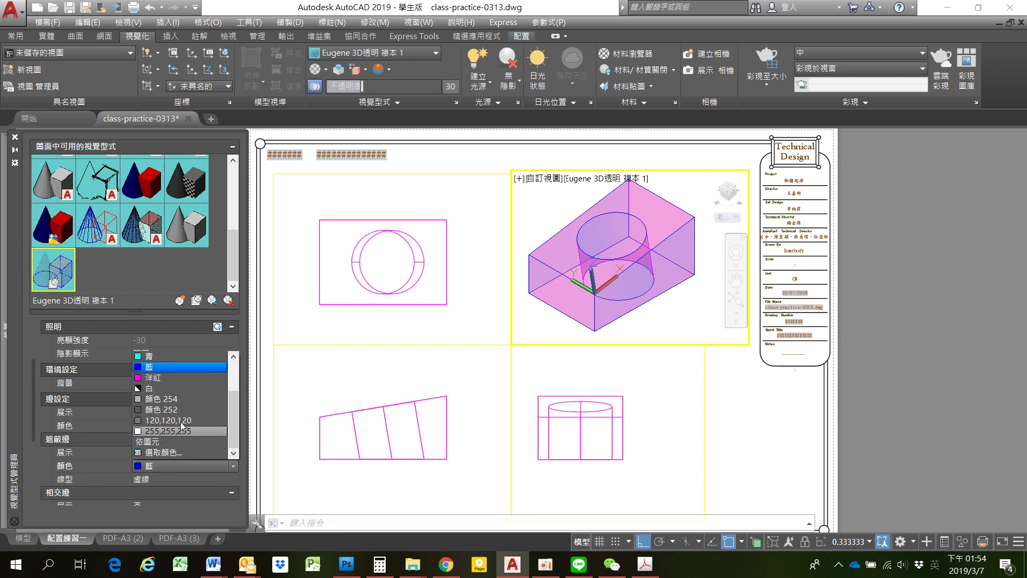
scroll(189, 407, up, 2)
click(152, 378)
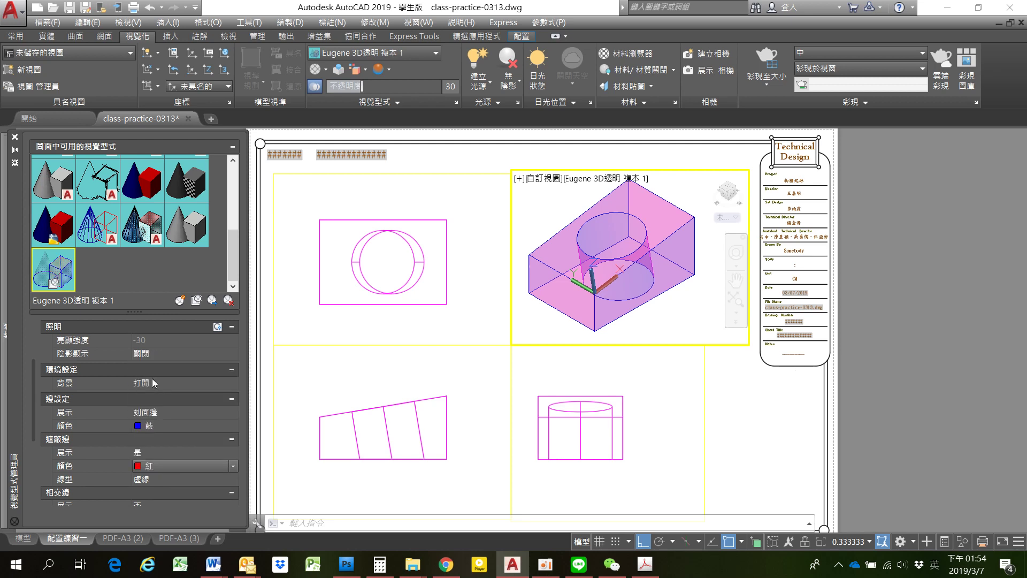
Return from the viewport to the sheet and zoom around the layout.
double_click(900, 302)
scroll(572, 268, up, 5)
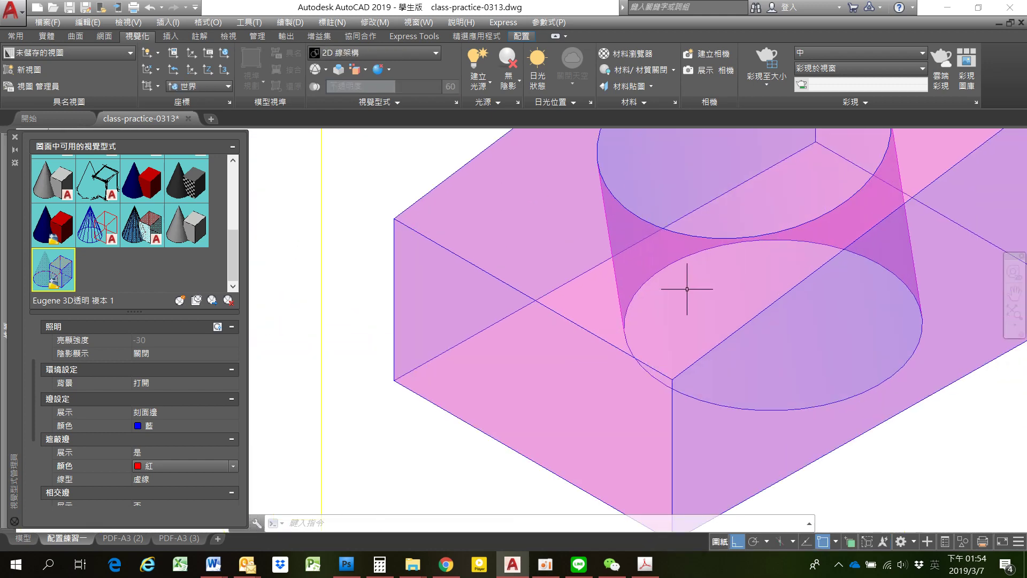
scroll(649, 314, down, 1)
scroll(664, 260, up, 1)
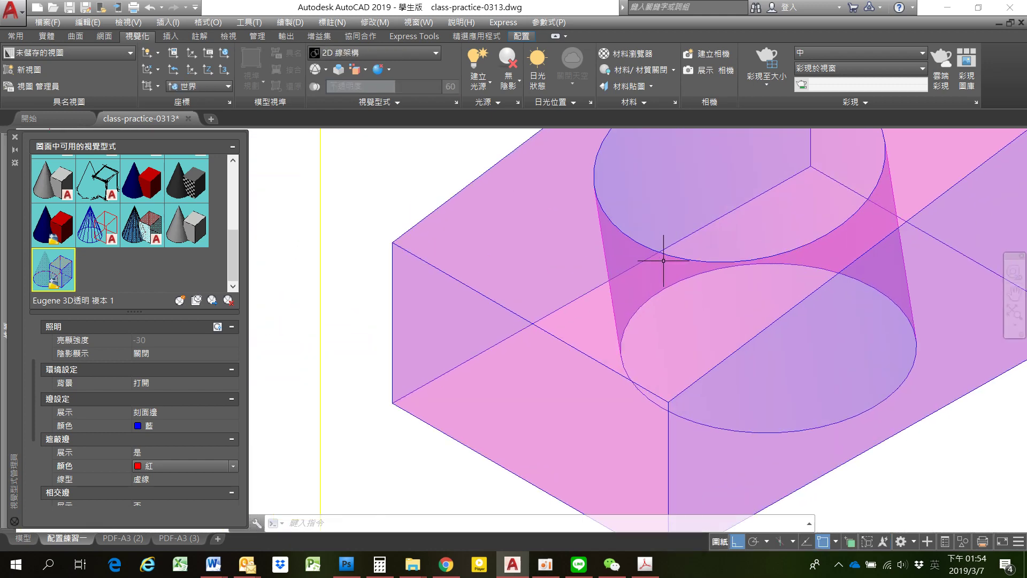
scroll(663, 261, down, 5)
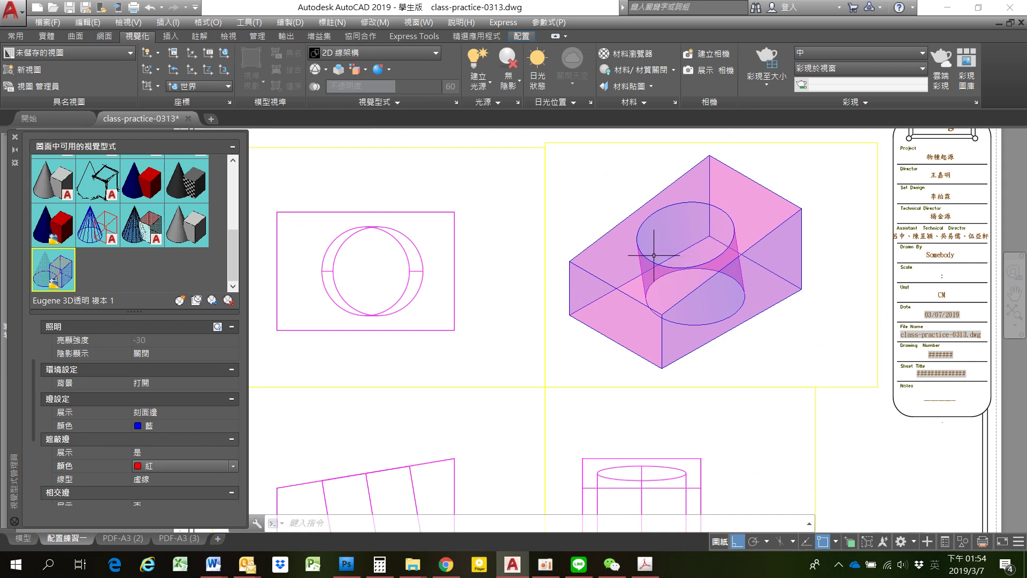
Turn on silhouette edges for the style with a width of 3.
mouse_move(232, 246)
mouse_down()
mouse_move(232, 232)
mouse_move(245, 317)
mouse_up()
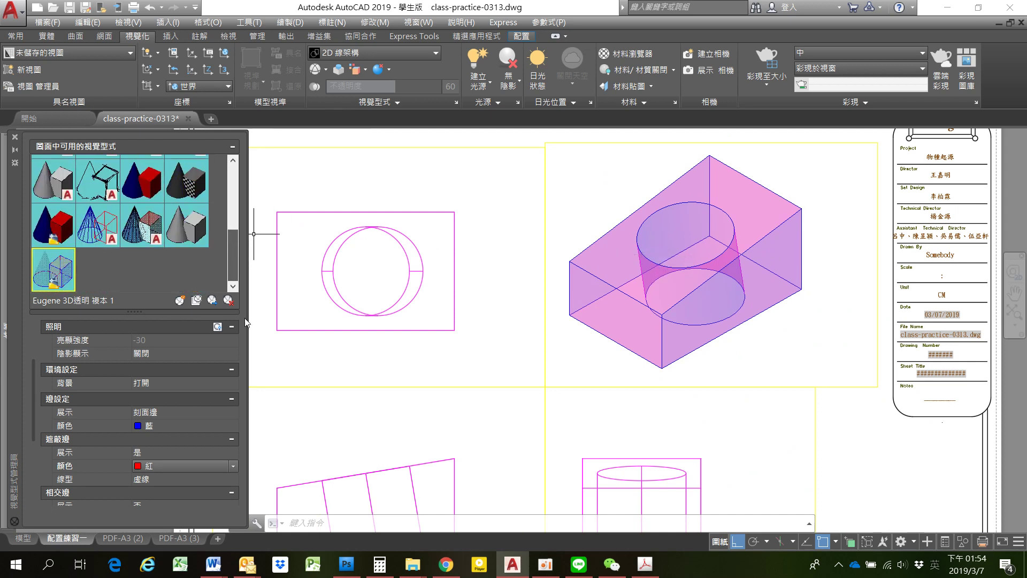
drag(37, 387, 44, 447)
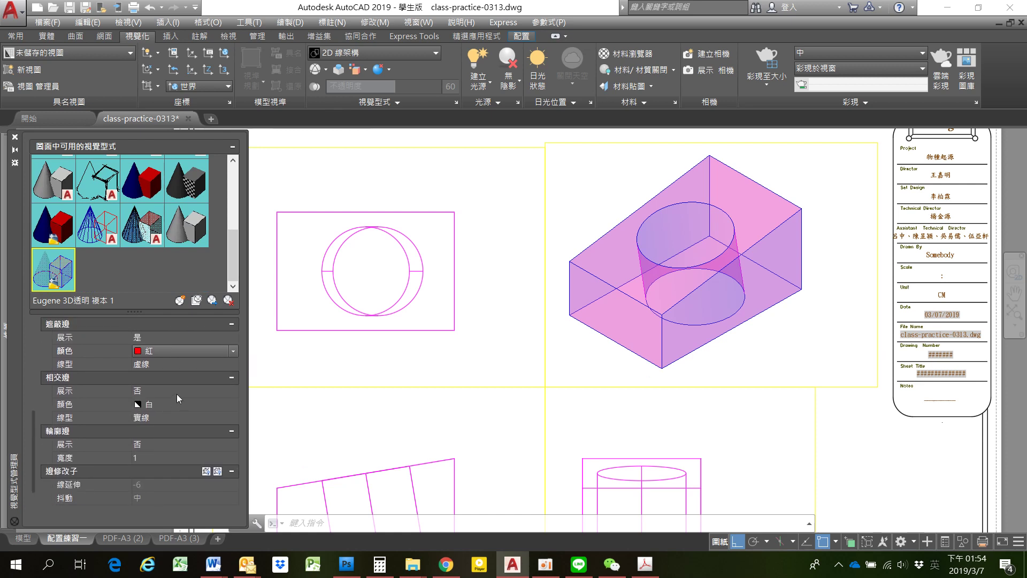
click(178, 395)
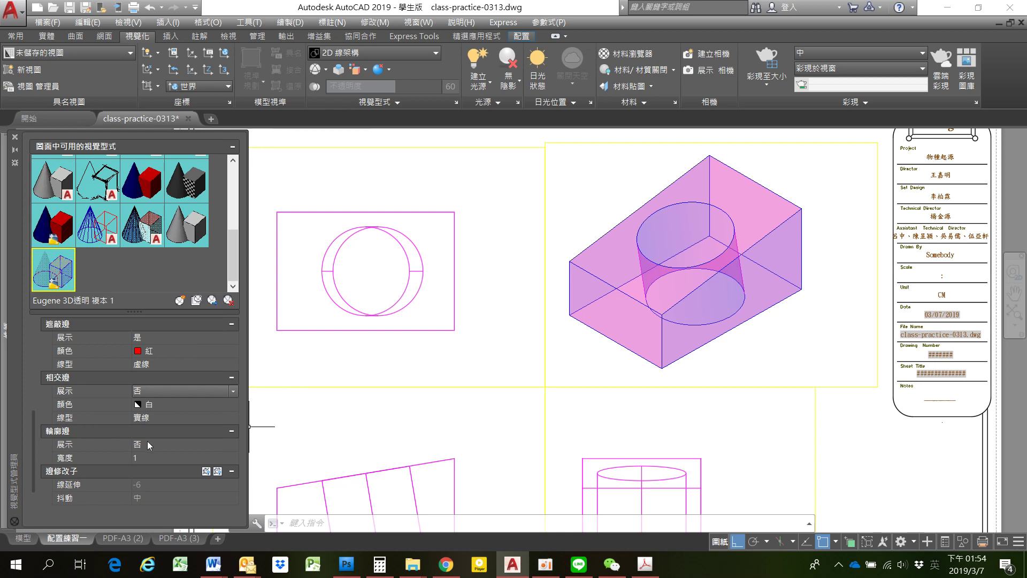
click(149, 445)
click(154, 458)
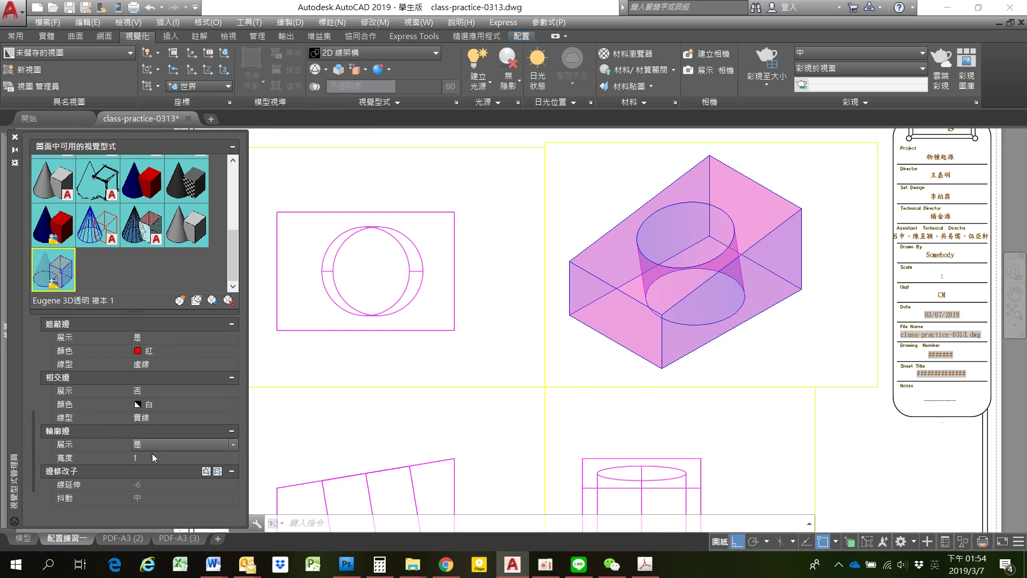
click(150, 458)
text(3)
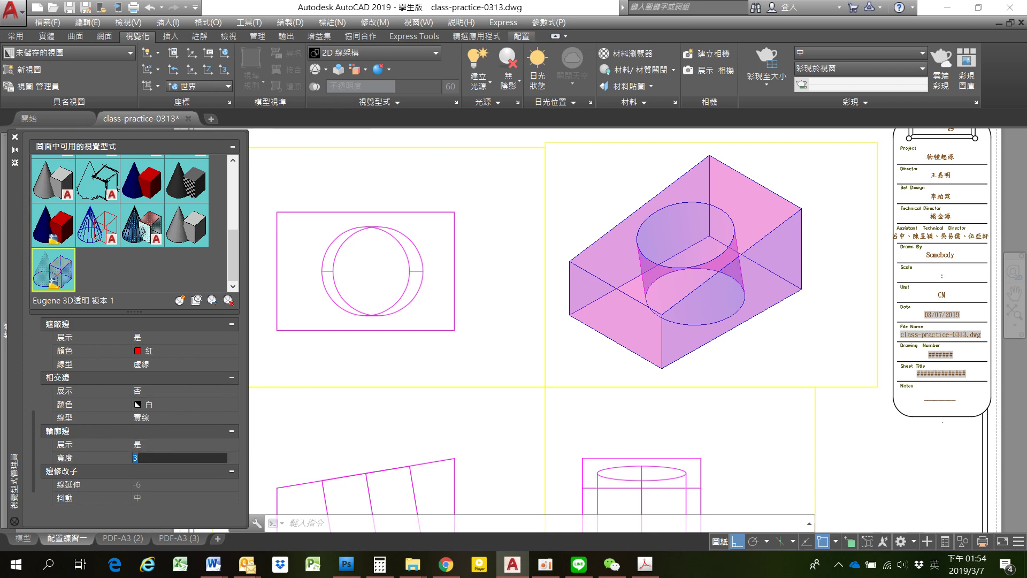
key(Return)
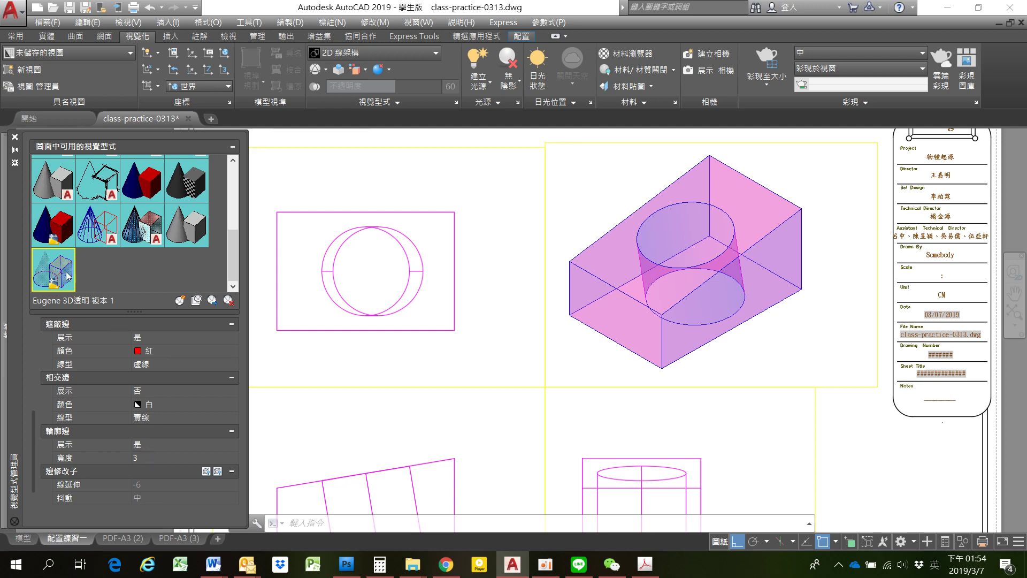
Reapply Eugene 3D透明 複本 1 inside the isometric viewport, then return to paper space.
double_click(56, 269)
click(563, 311)
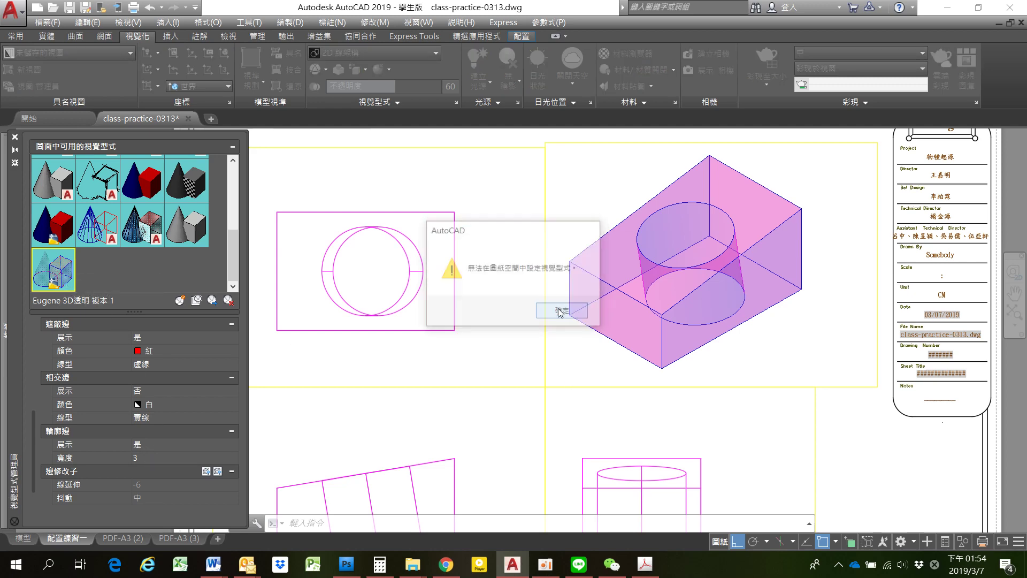
click(579, 262)
double_click(579, 262)
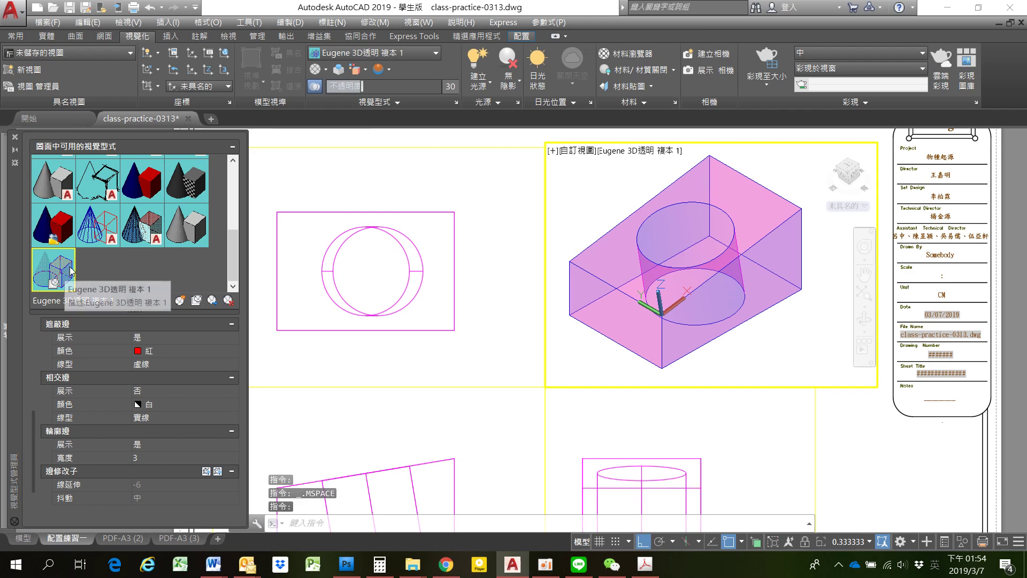
double_click(893, 454)
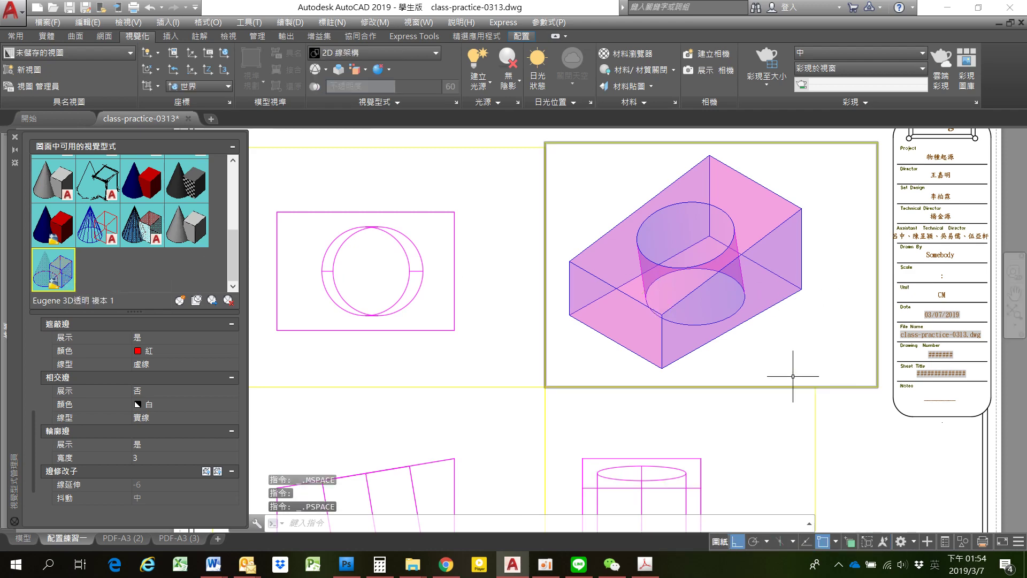
scroll(733, 337, down, 2)
scroll(734, 337, down, 2)
scroll(734, 337, up, 2)
scroll(733, 337, up, 1)
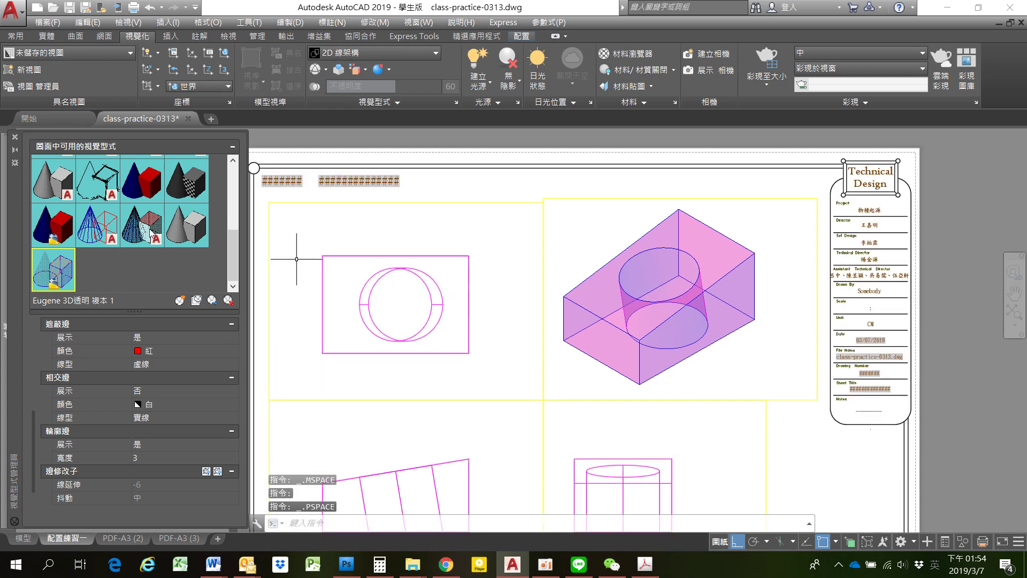
mouse_move(231, 257)
mouse_down()
mouse_move(230, 180)
mouse_move(231, 217)
mouse_up()
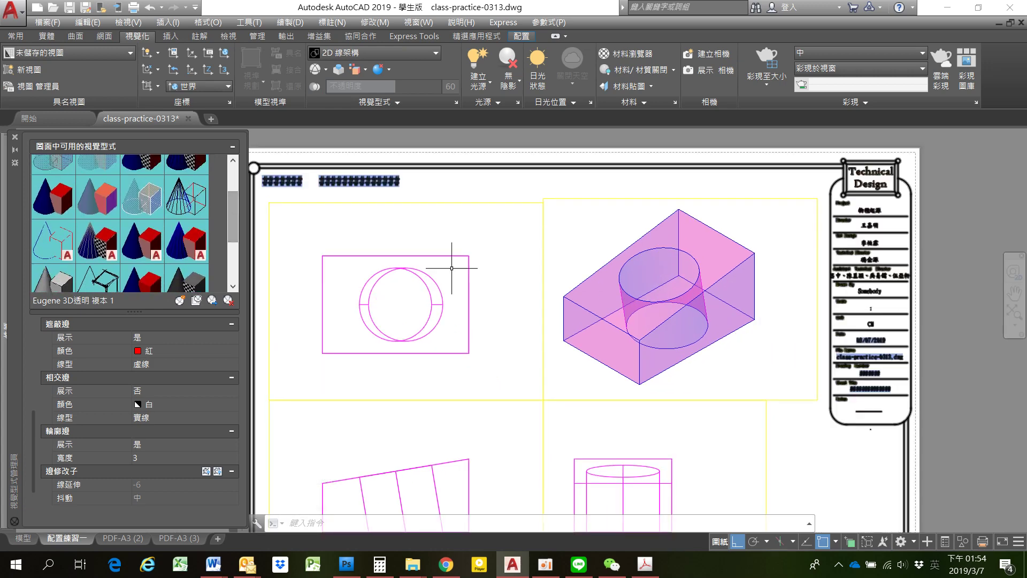
In the isometric viewport, try Eugene 概念 透明, then apply 隱藏 (Hidden).
double_click(603, 245)
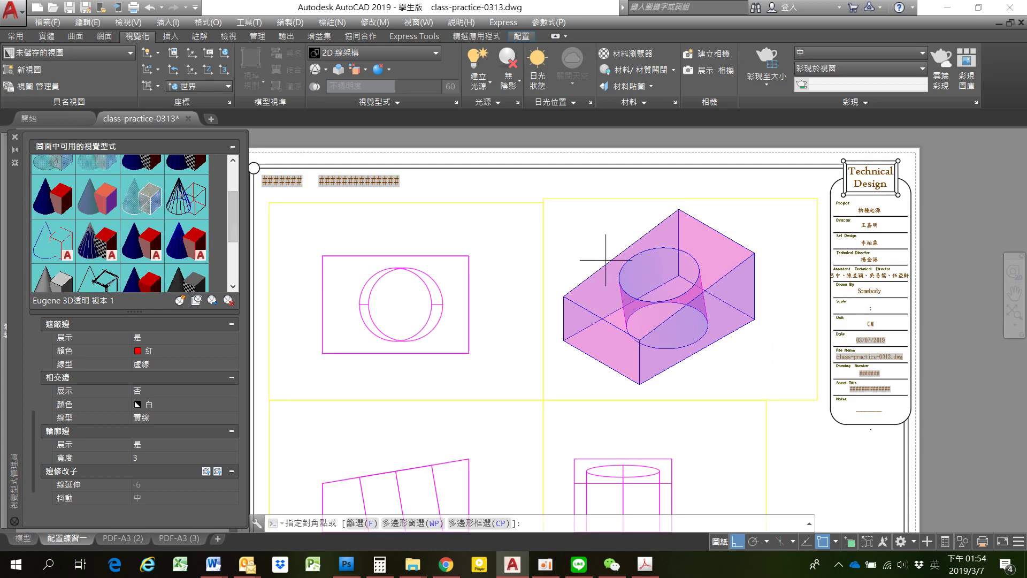
double_click(135, 198)
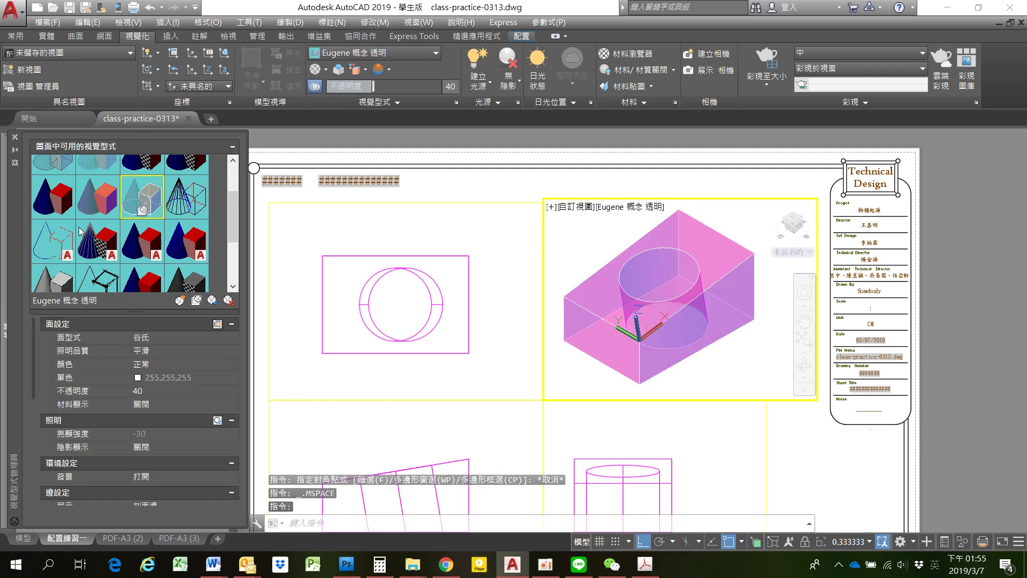
double_click(54, 239)
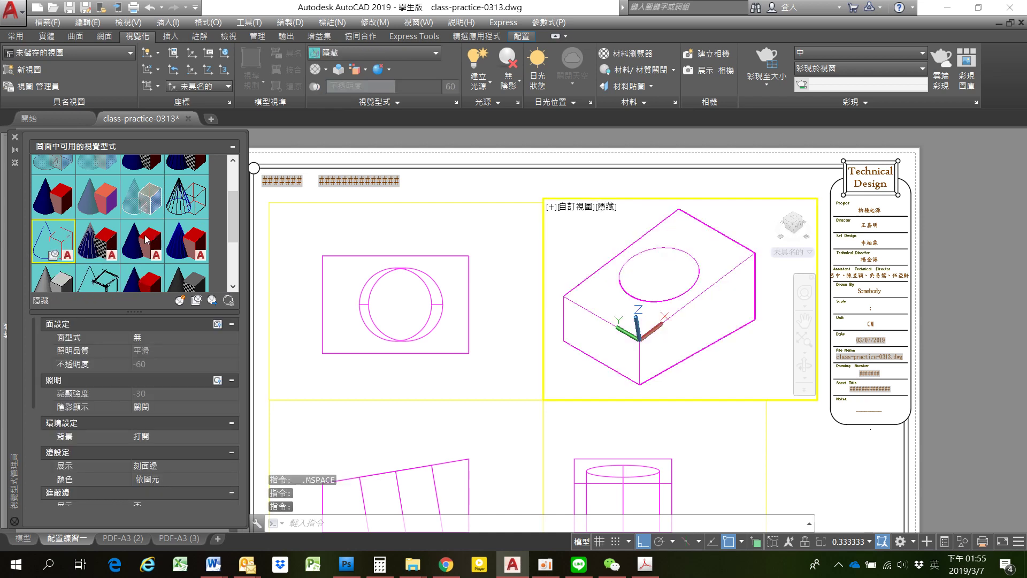
drag(233, 201, 233, 248)
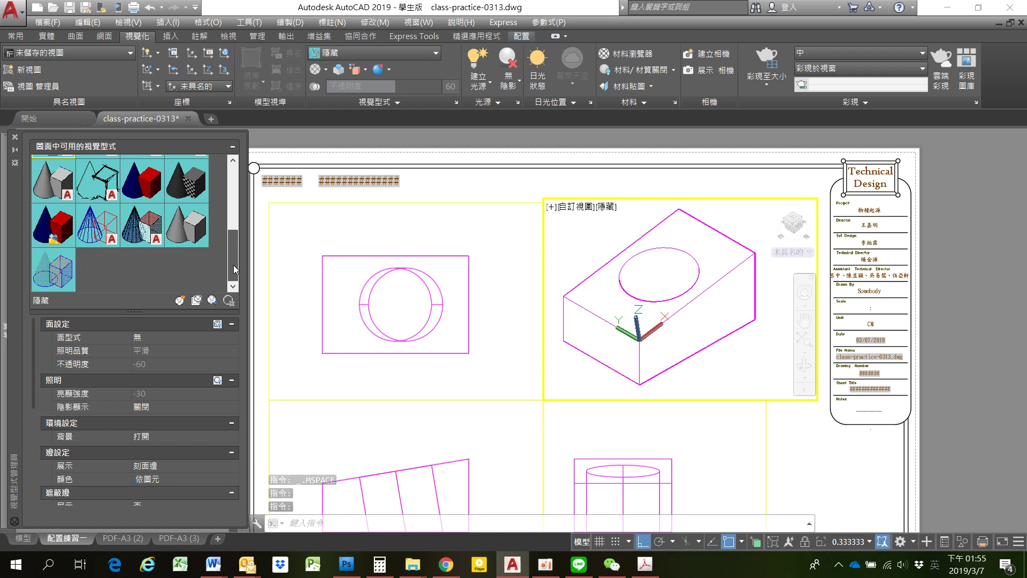
scroll(160, 239, up, 2)
Duplicate the Hidden style as 隱藏 複本 1 and apply it to the viewport.
right_click(62, 195)
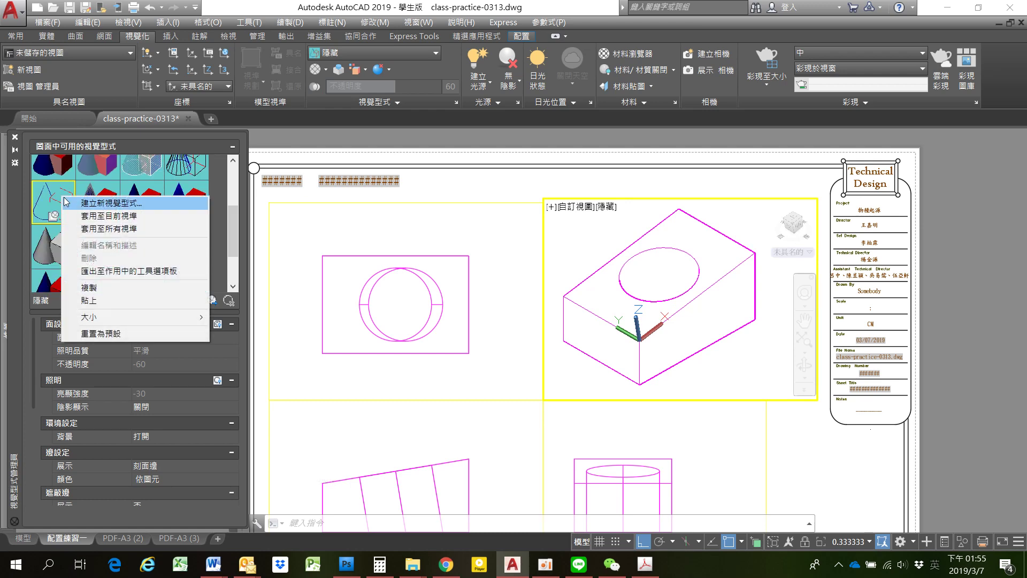
click(100, 288)
scroll(201, 230, down, 2)
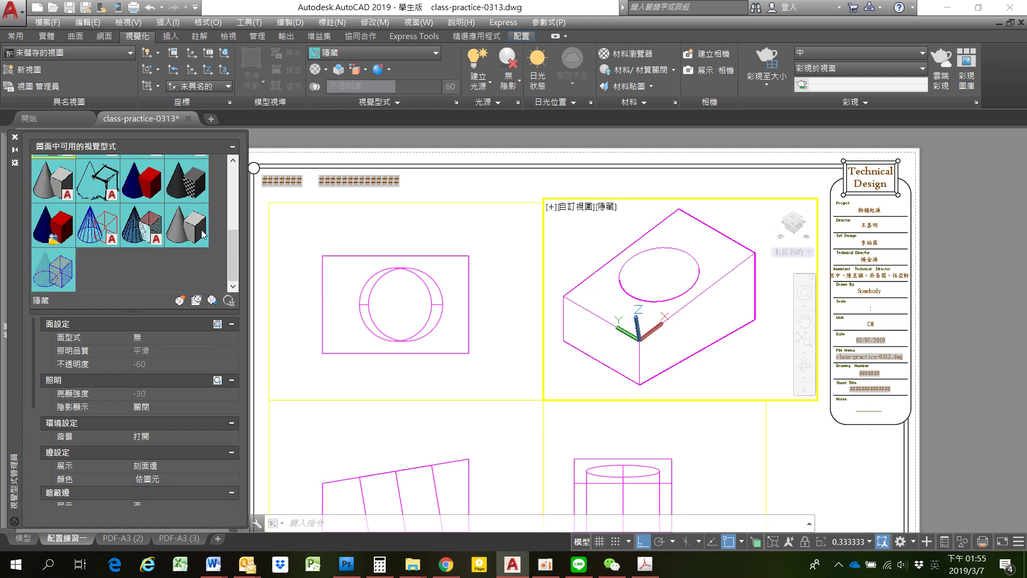
right_click(102, 271)
click(137, 380)
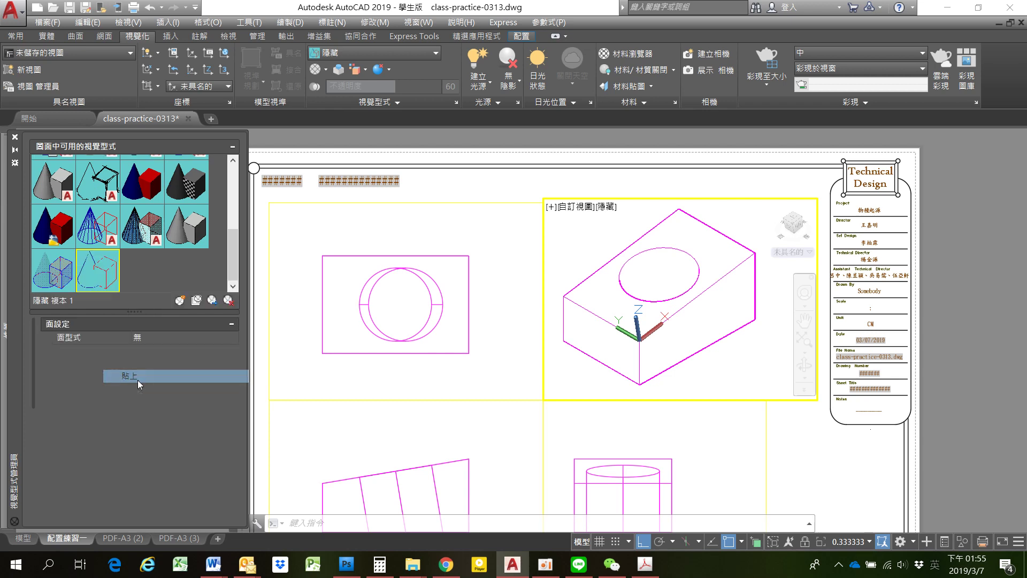
double_click(98, 282)
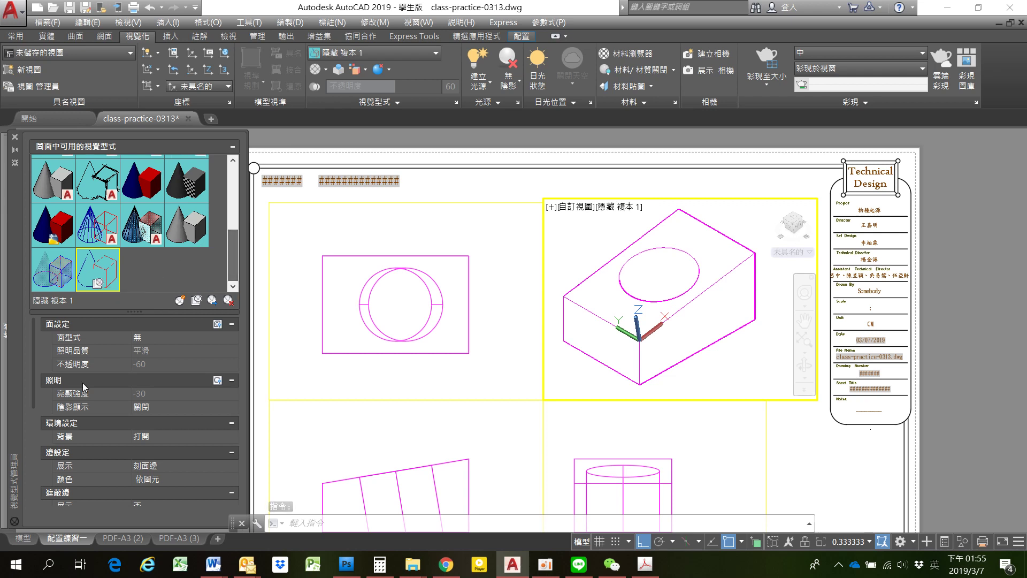
Turn on its obscured edges so hidden lines appear dashed, then return to the sheet.
mouse_move(37, 379)
mouse_down()
mouse_move(37, 471)
mouse_move(38, 454)
mouse_up()
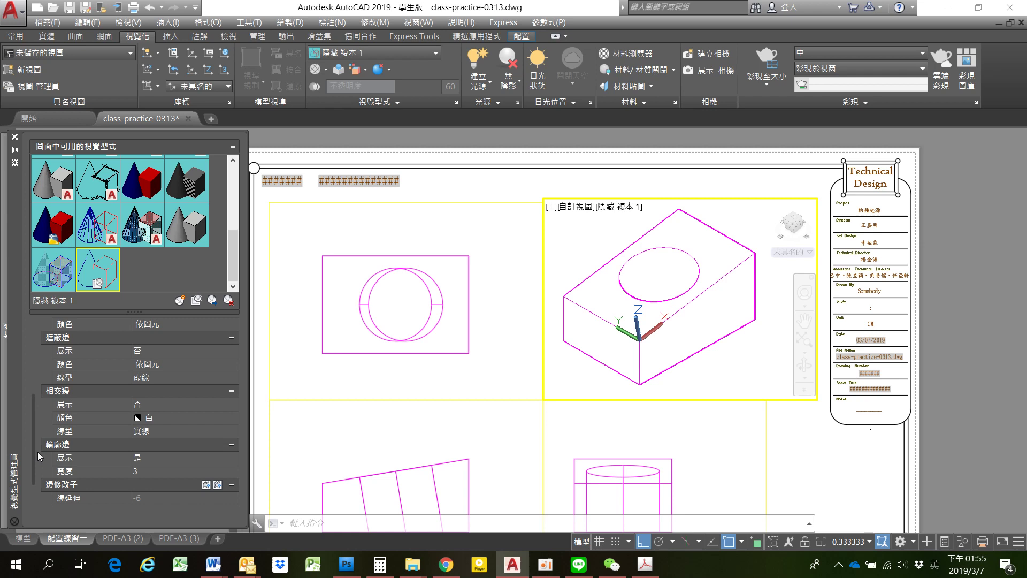
click(168, 349)
click(164, 363)
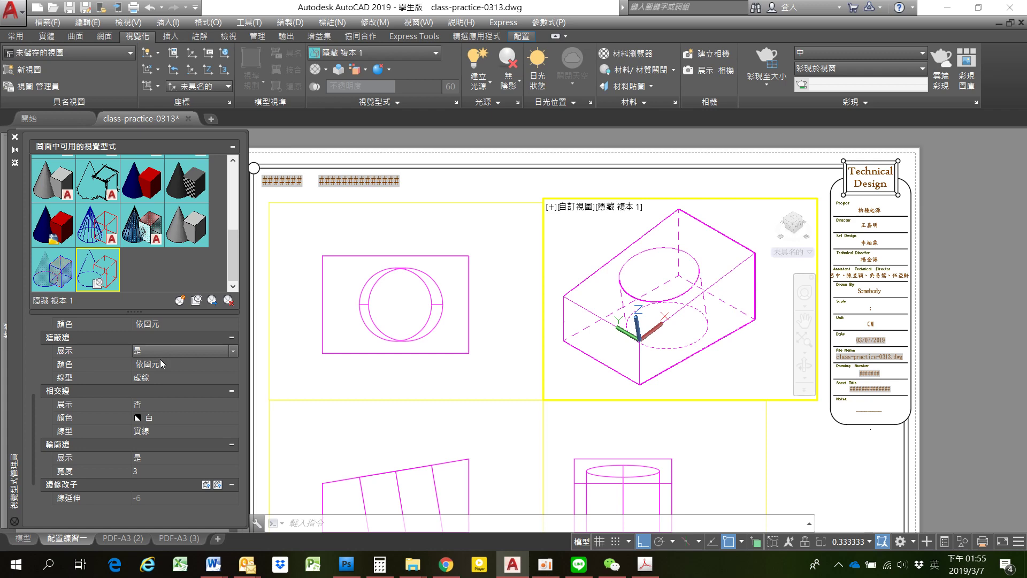
double_click(709, 192)
scroll(684, 249, up, 4)
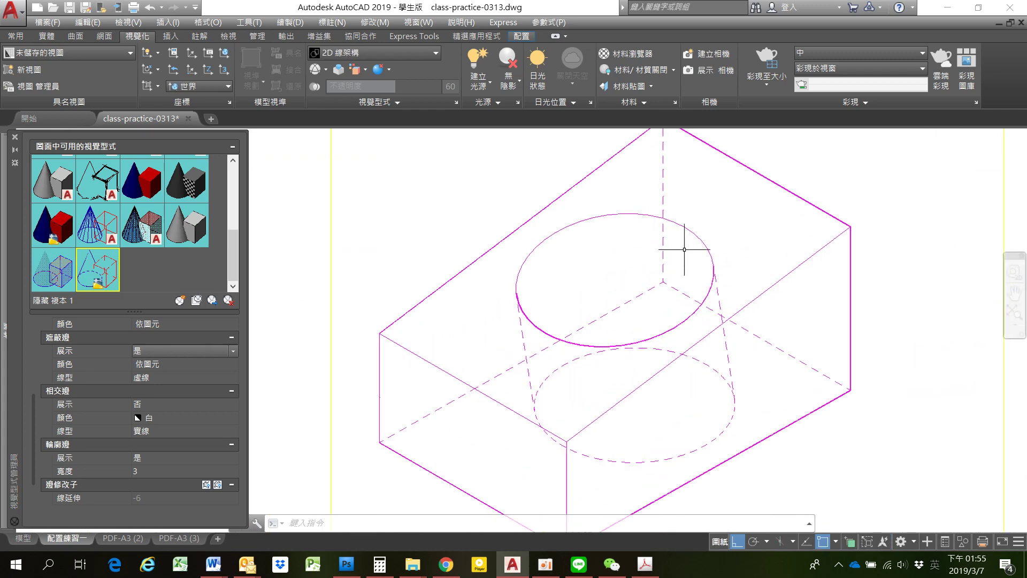
scroll(684, 249, down, 1)
scroll(669, 223, down, 2)
scroll(681, 292, down, 2)
scroll(679, 315, down, 2)
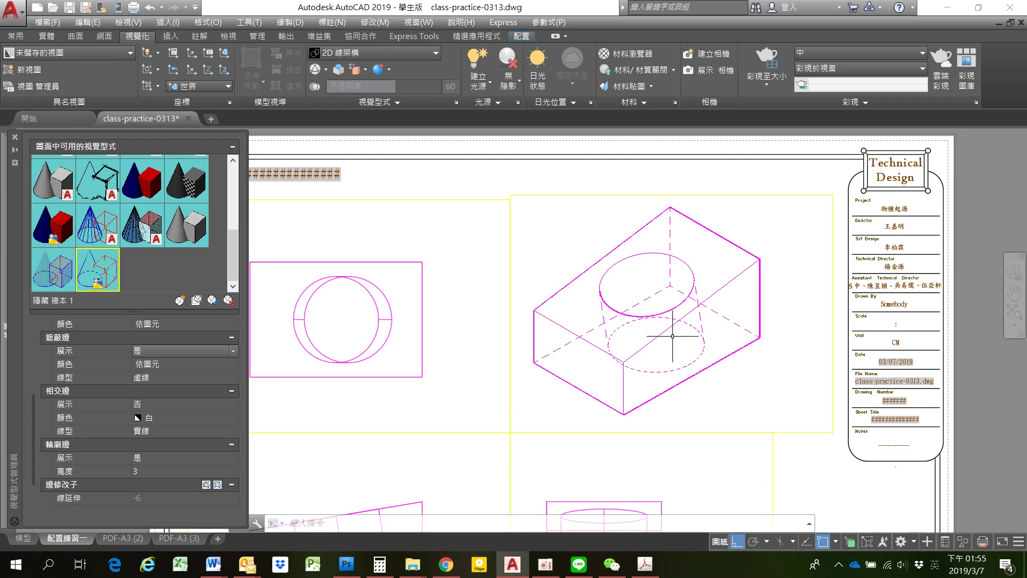
scroll(779, 321, down, 3)
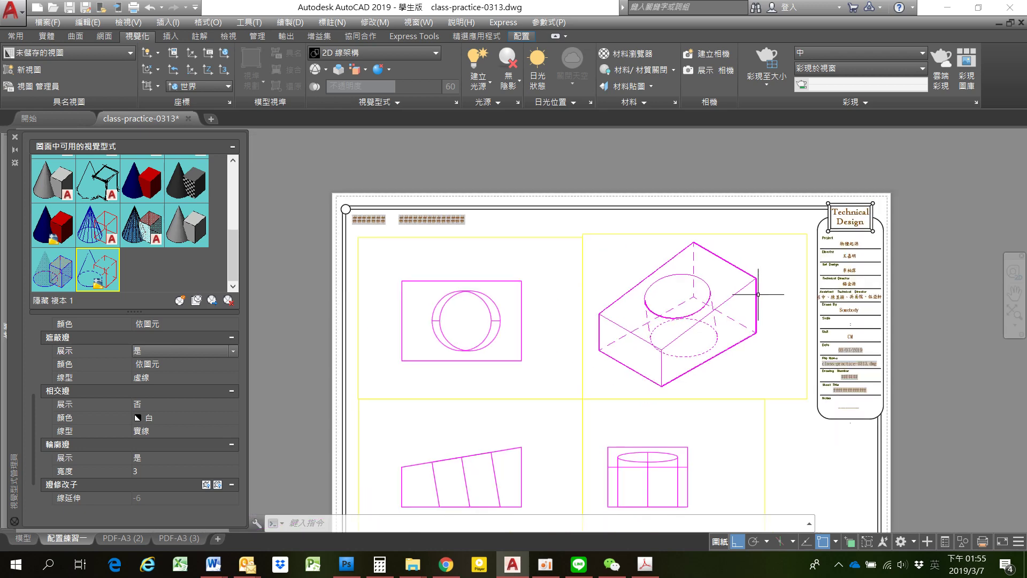
scroll(749, 289, up, 4)
scroll(795, 262, up, 2)
scroll(752, 268, down, 3)
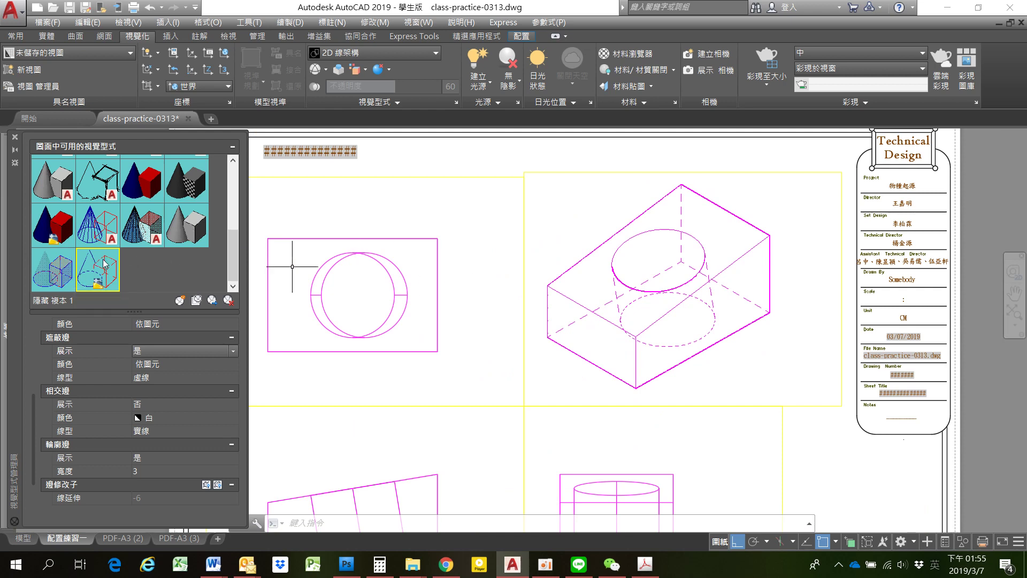
Re-enter the isometric viewport and inspect the edge display options without changing them.
double_click(559, 231)
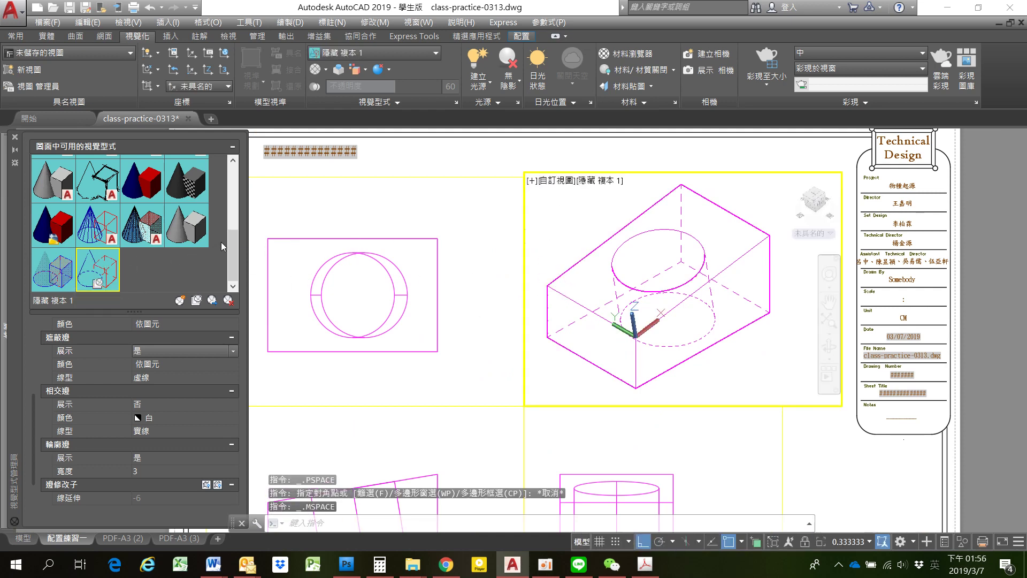
scroll(41, 453, up, 1)
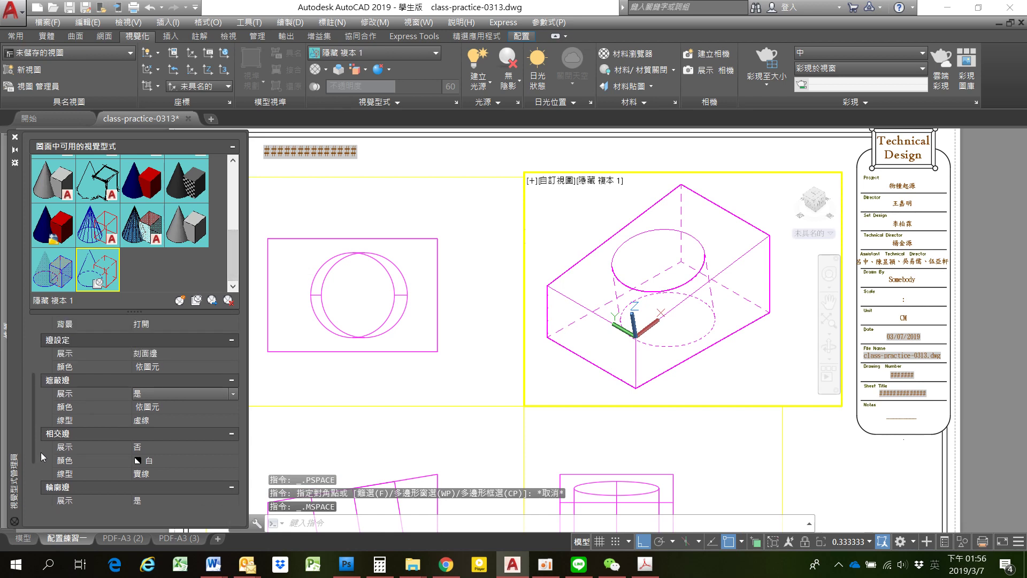
scroll(41, 451, up, 1)
scroll(40, 482, up, 1)
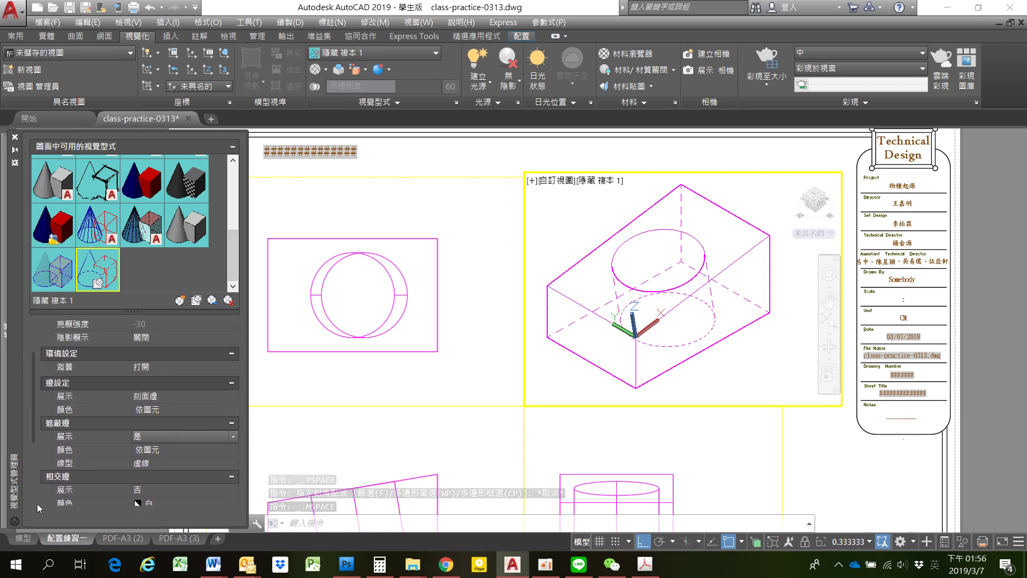
scroll(38, 473, down, 1)
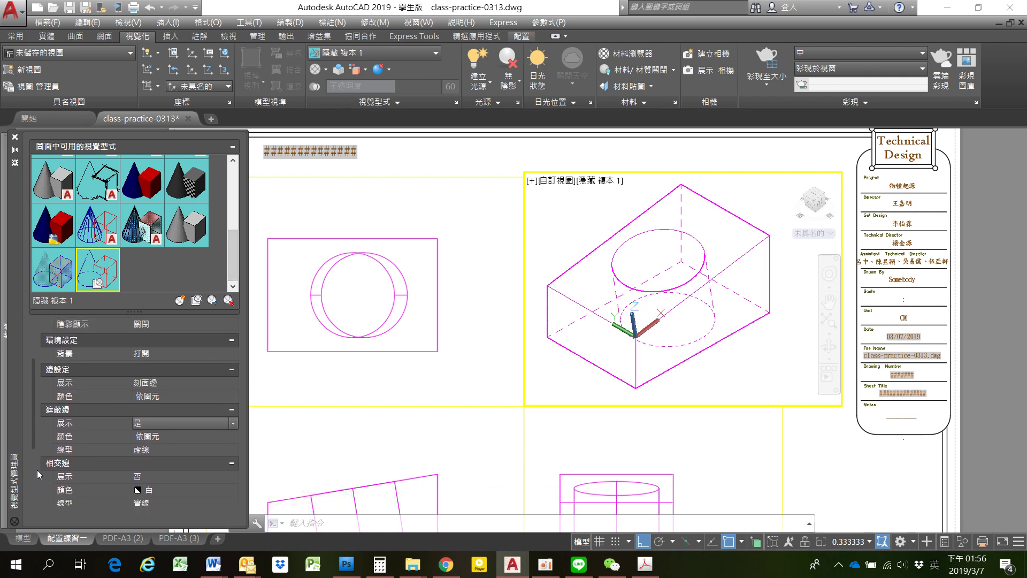
scroll(39, 470, down, 1)
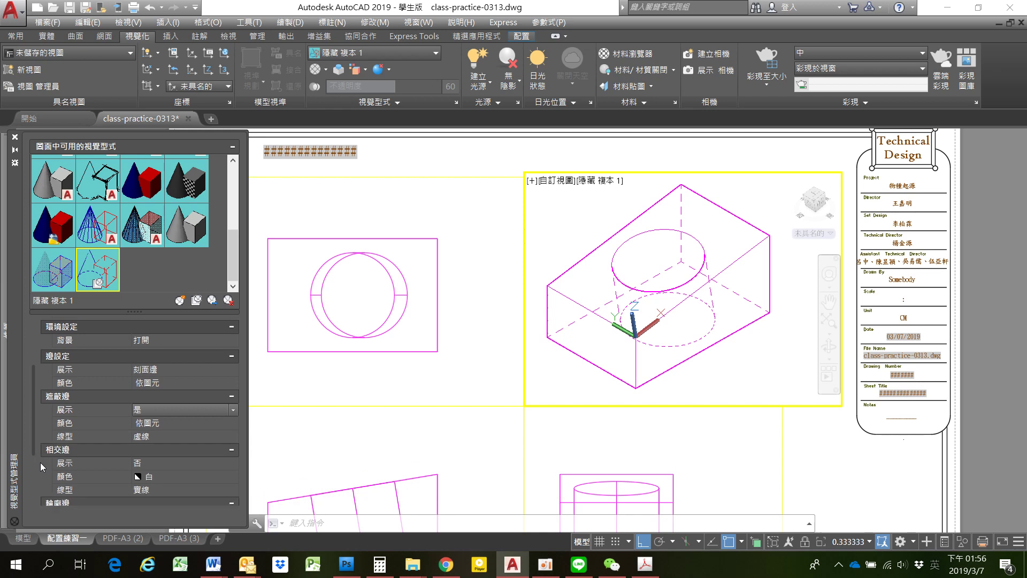
click(161, 371)
click(161, 381)
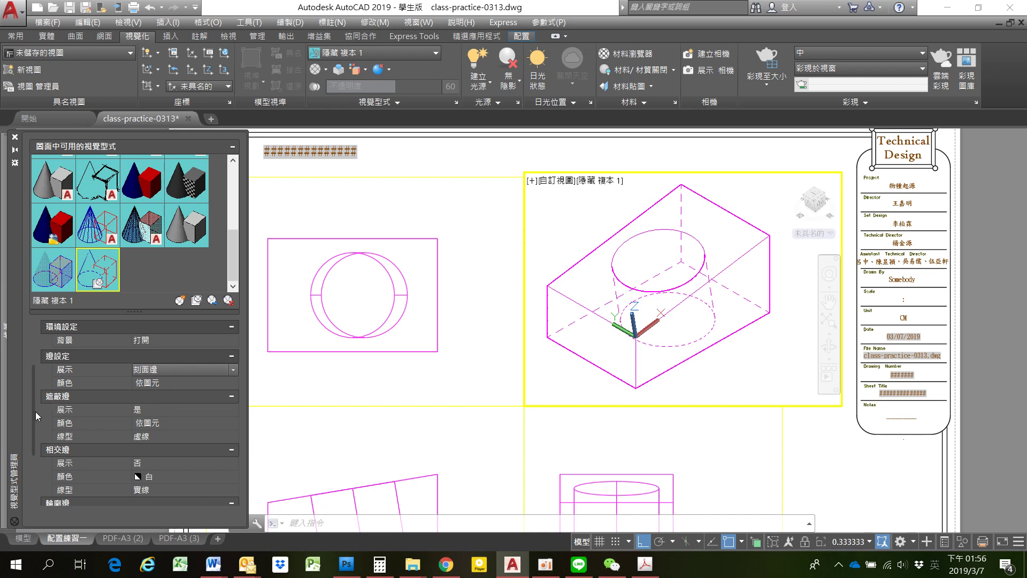
Change the 隱藏 複本 1 silhouette edge width from 3 to 5.
scroll(33, 401, down, 1)
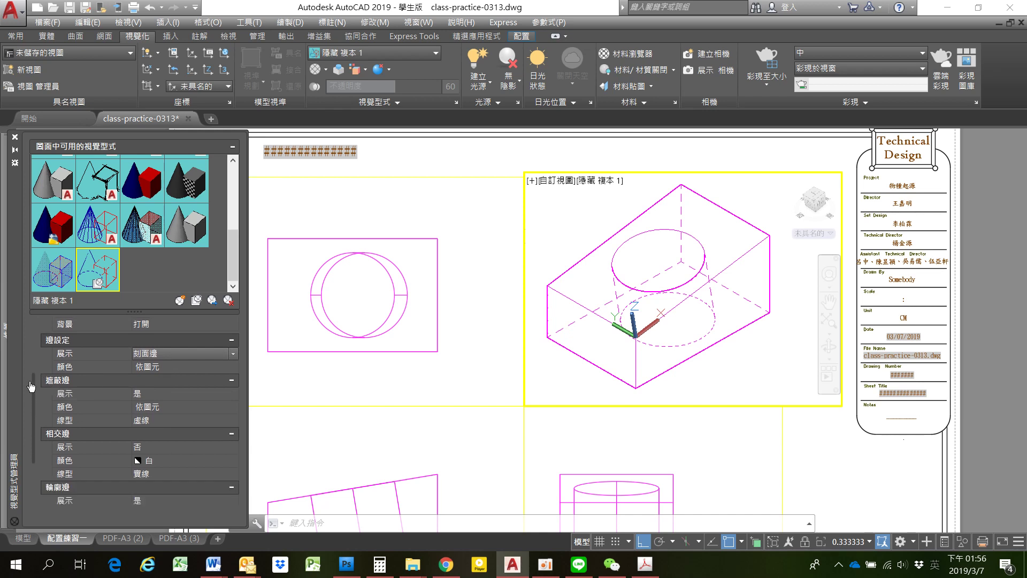
scroll(32, 379, down, 1)
scroll(33, 368, down, 1)
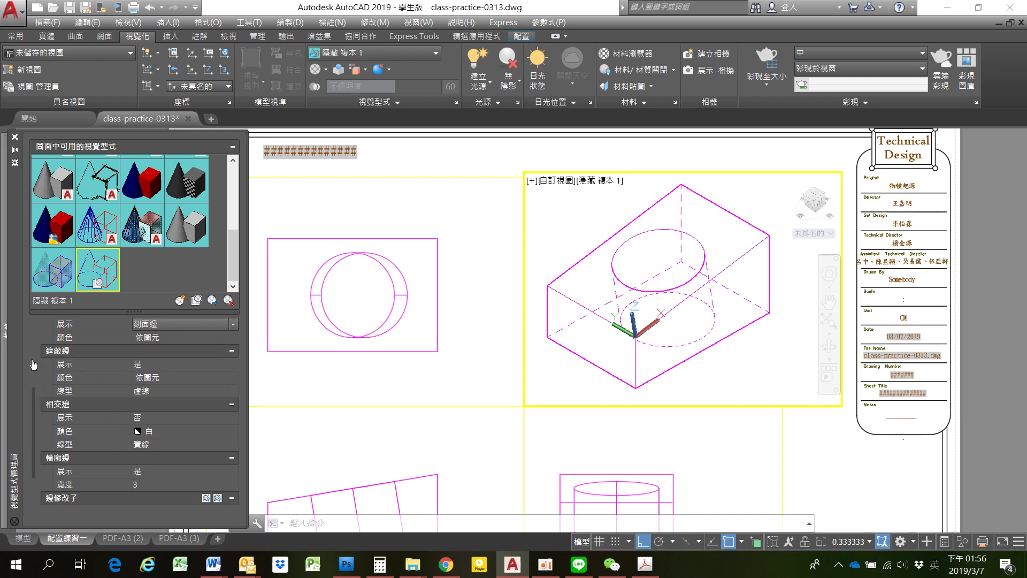
scroll(35, 365, down, 1)
scroll(80, 386, up, 1)
scroll(107, 417, up, 2)
scroll(115, 450, up, 1)
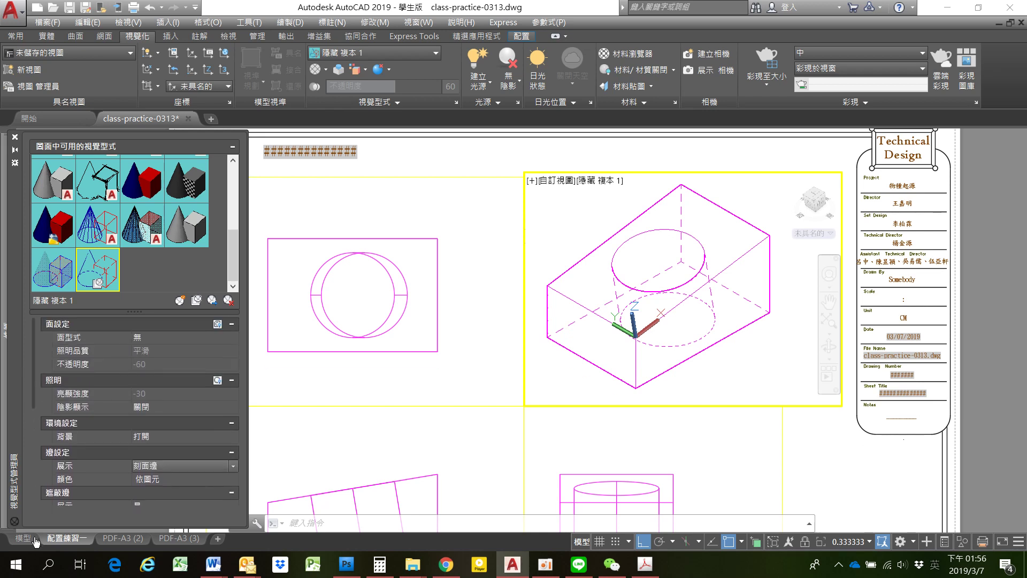
scroll(121, 477, up, 1)
scroll(121, 473, down, 3)
scroll(122, 476, down, 1)
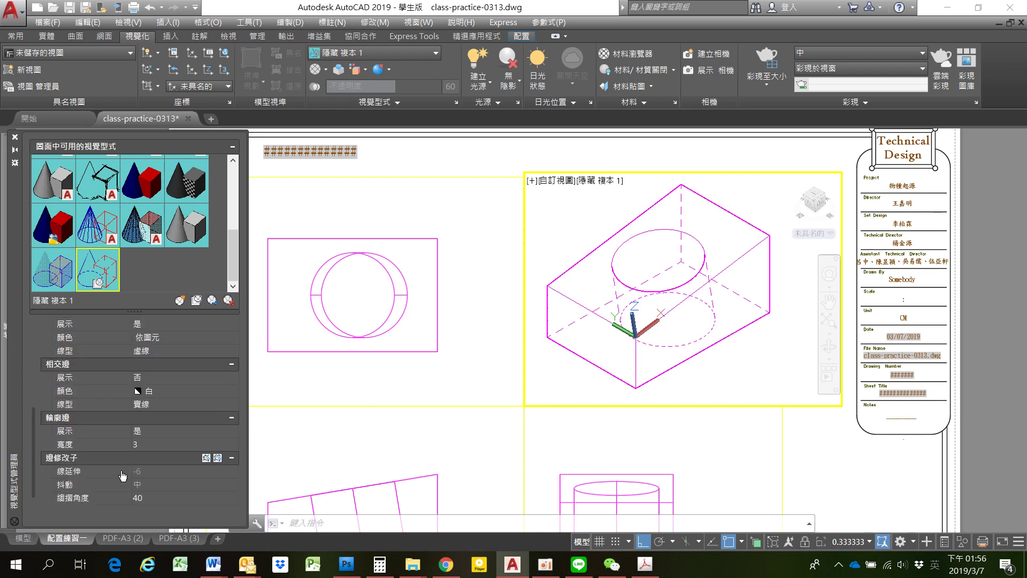
click(156, 430)
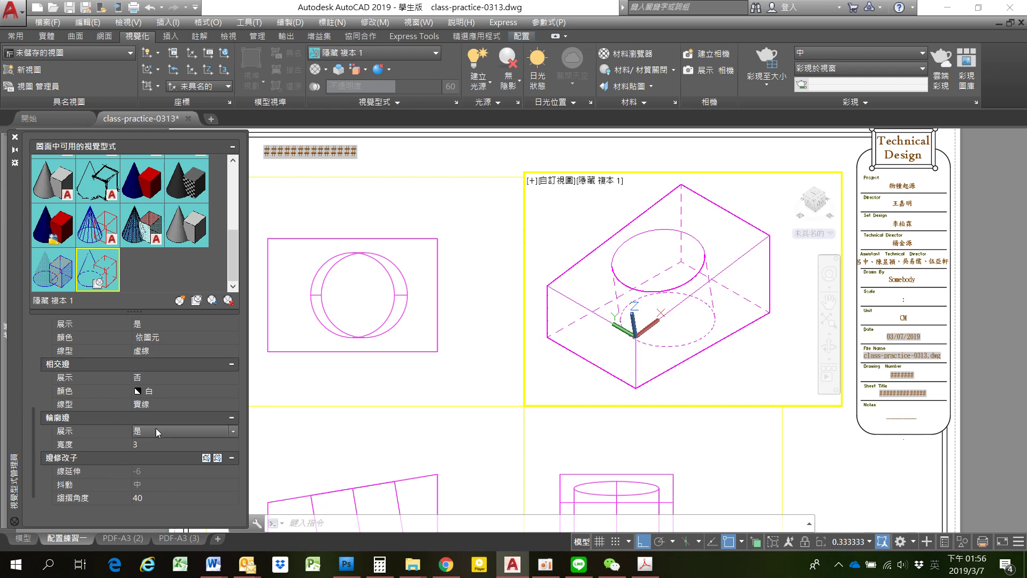
click(148, 445)
text(5)
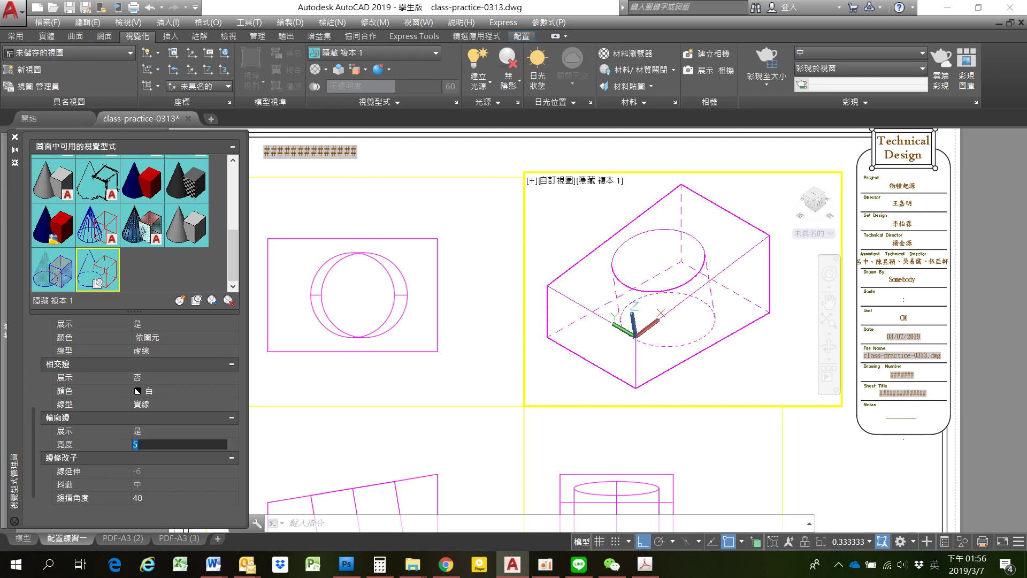
key(Return)
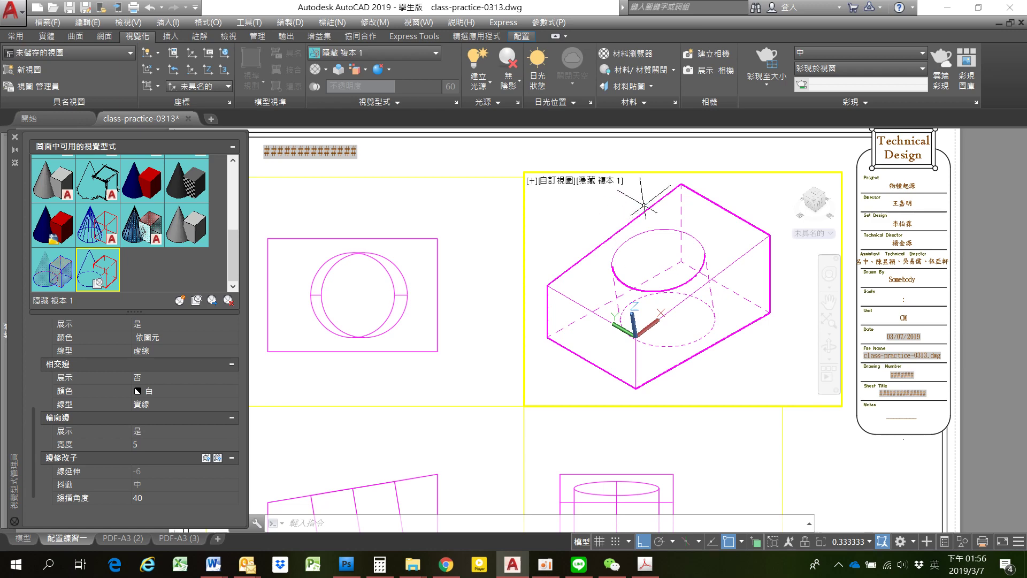
Return to paper space and zoom out to see all four viewports on the sheet.
double_click(638, 160)
scroll(696, 304, up, 3)
scroll(697, 304, down, 1)
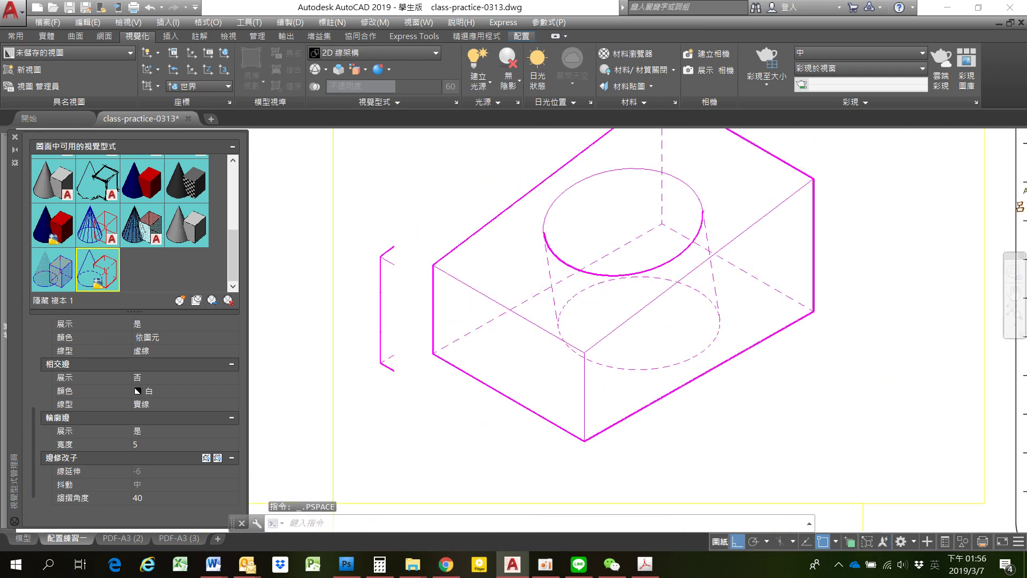
scroll(697, 305, down, 3)
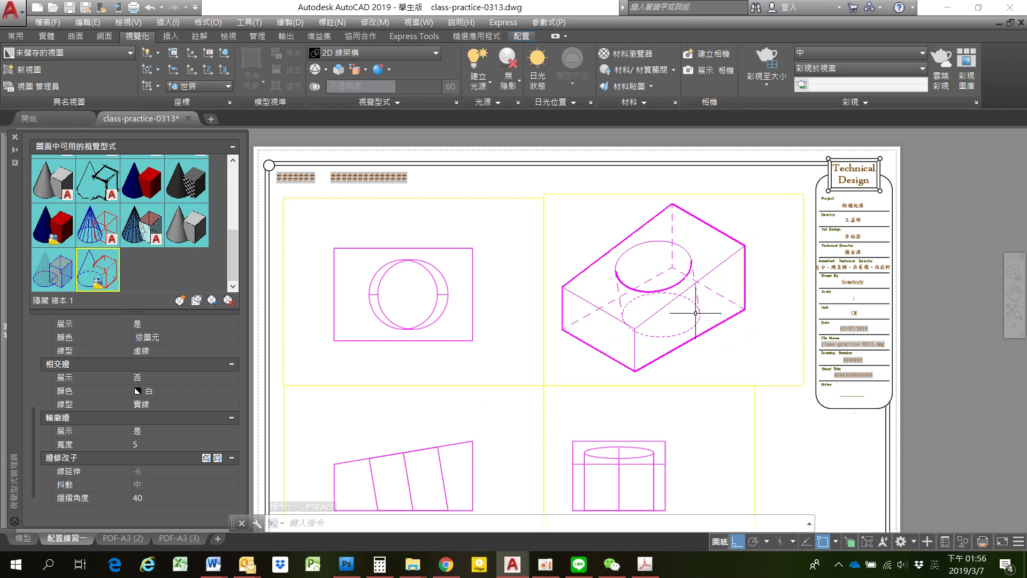
scroll(696, 313, down, 1)
scroll(659, 281, down, 1)
scroll(659, 281, up, 1)
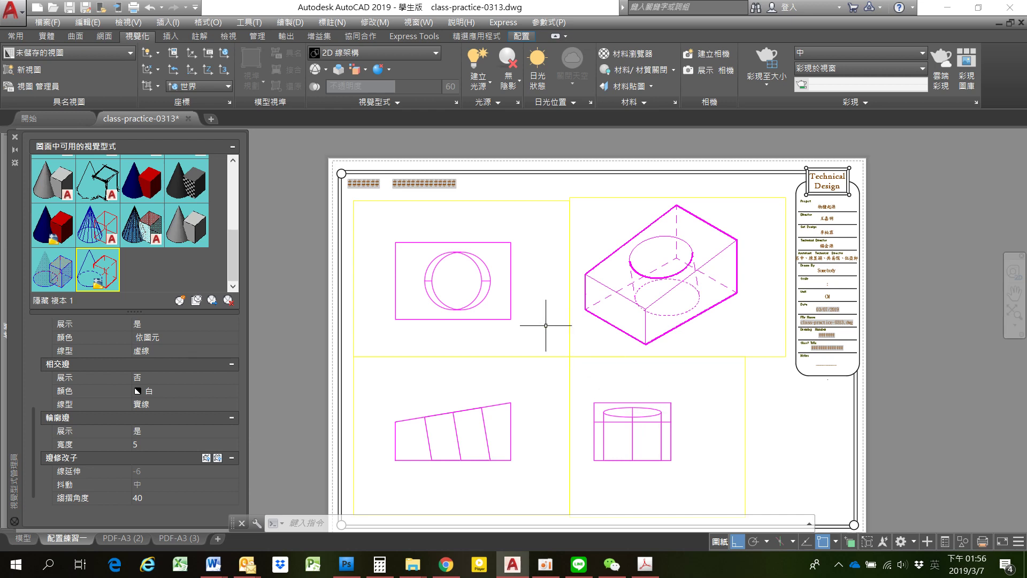
Show the Annotate tools, close the Visual Styles palette and review the Linear dimension list.
click(204, 37)
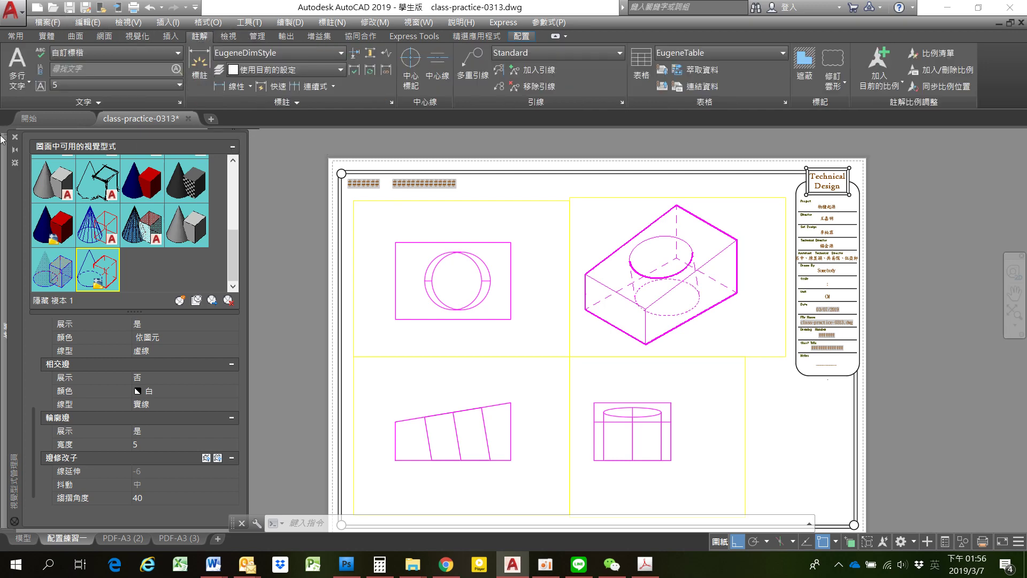
key(ctrl+1)
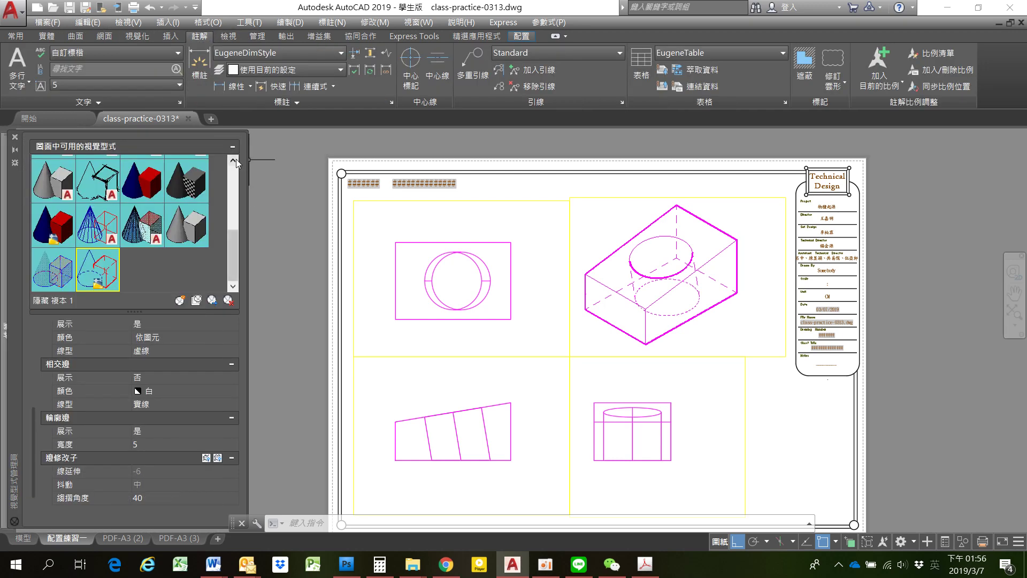
click(15, 137)
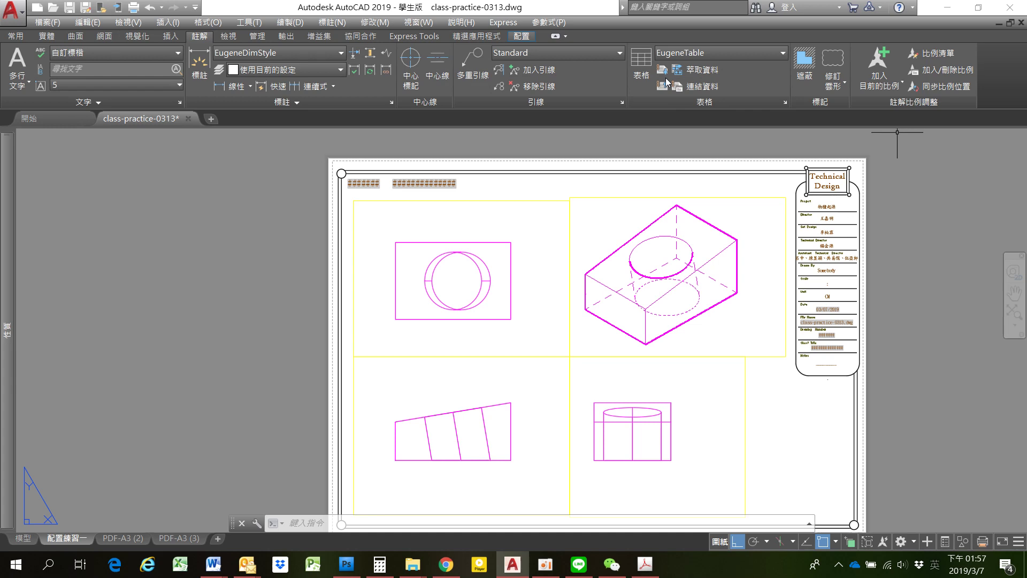
click(251, 87)
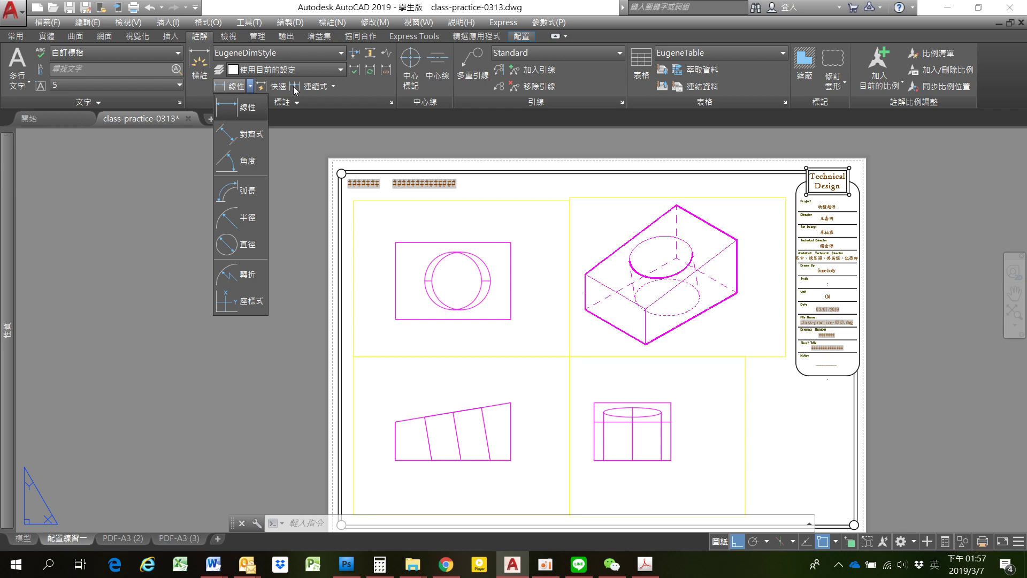
click(313, 123)
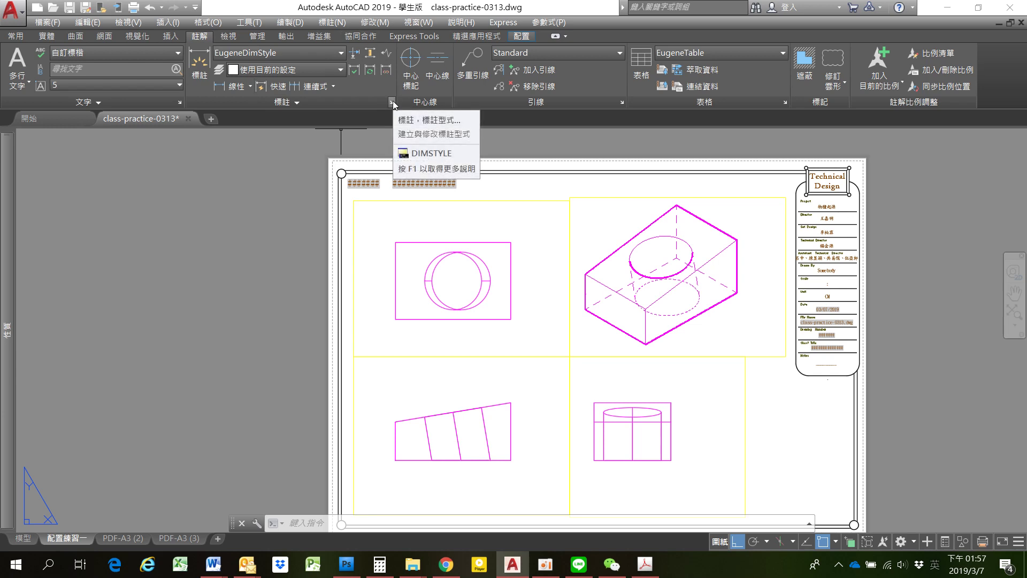
Open the Dimension Style Manager and start modifying EugeneDimStyle.
click(393, 103)
drag(488, 168, 220, 174)
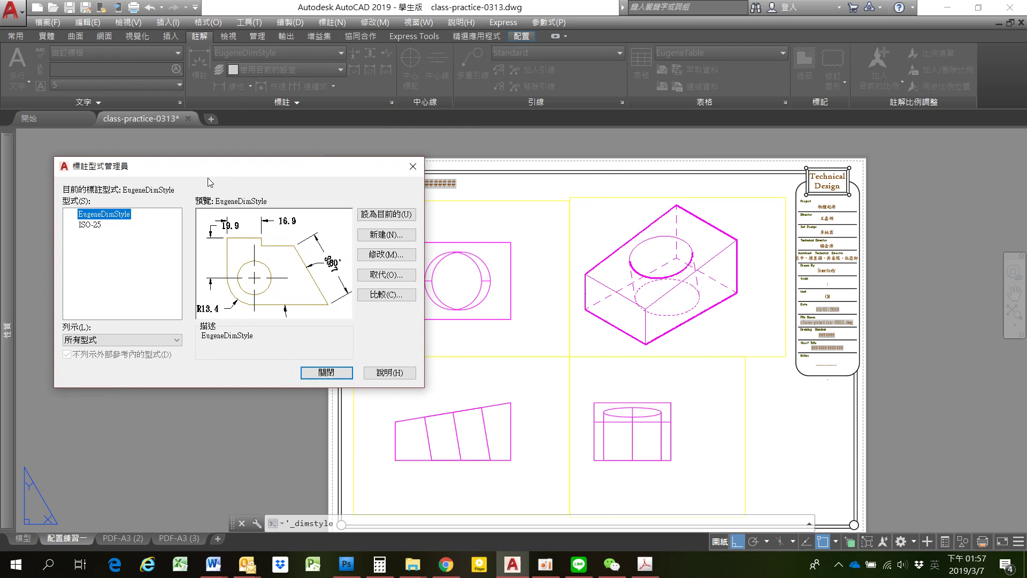
click(392, 256)
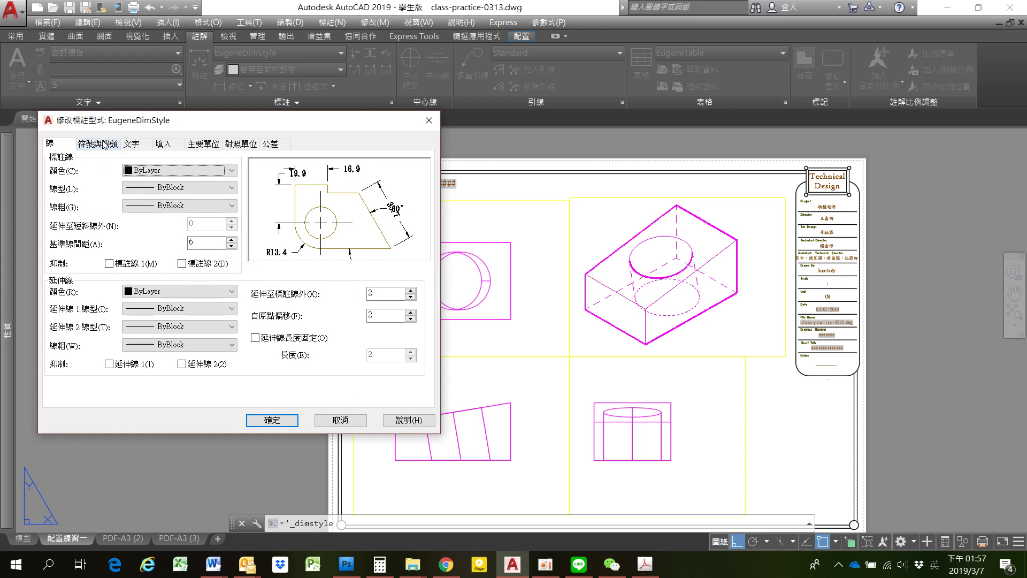
Review the Symbols and Arrows, Text and Fit tabs, leaving the arrowheads unchanged.
click(104, 145)
click(130, 145)
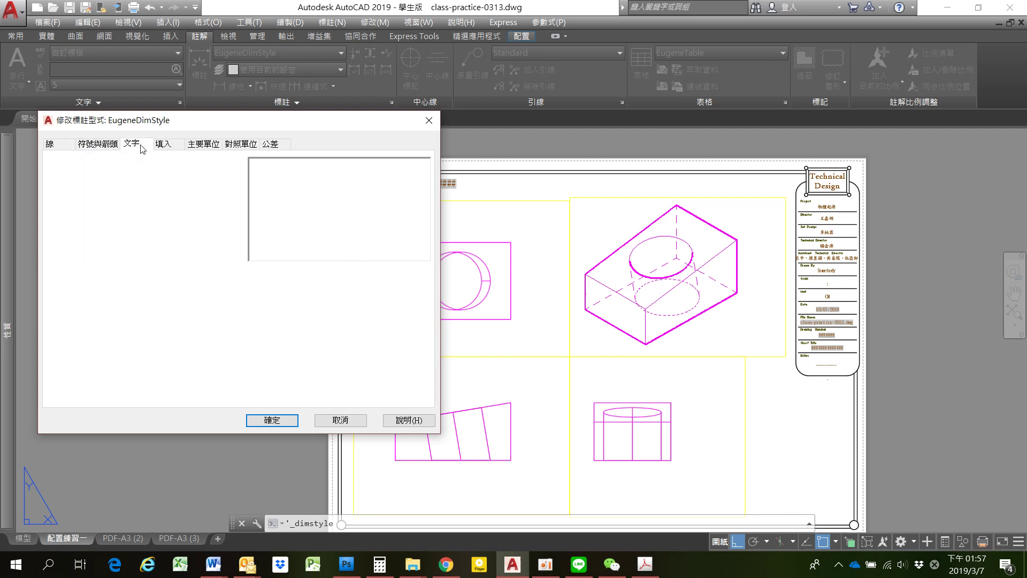
click(174, 145)
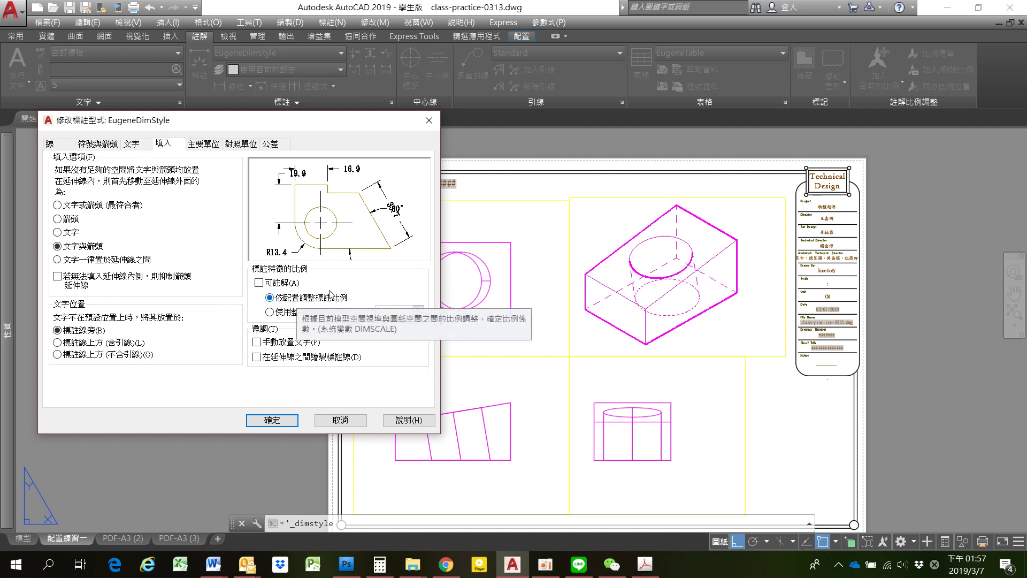
click(137, 151)
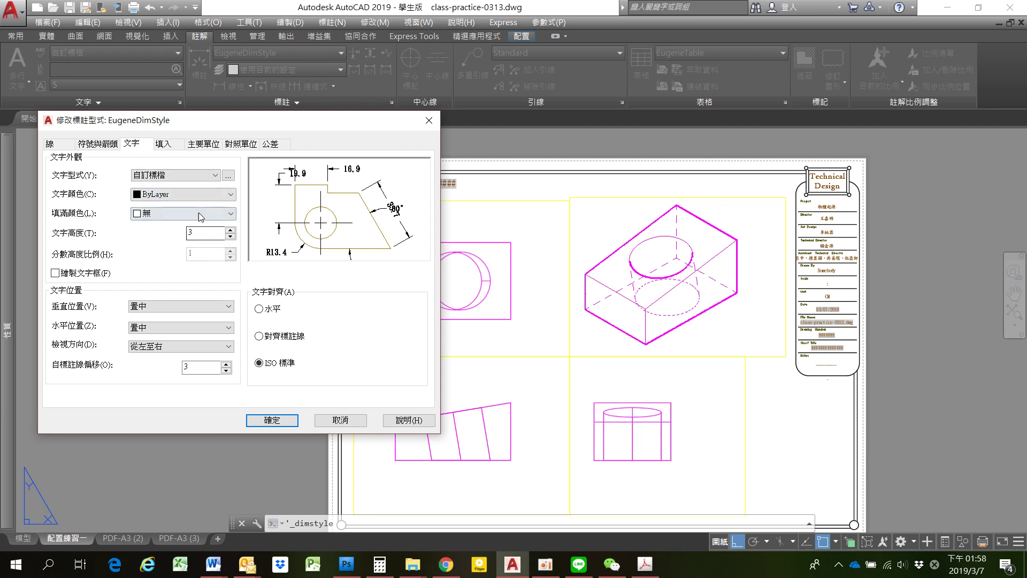
click(109, 148)
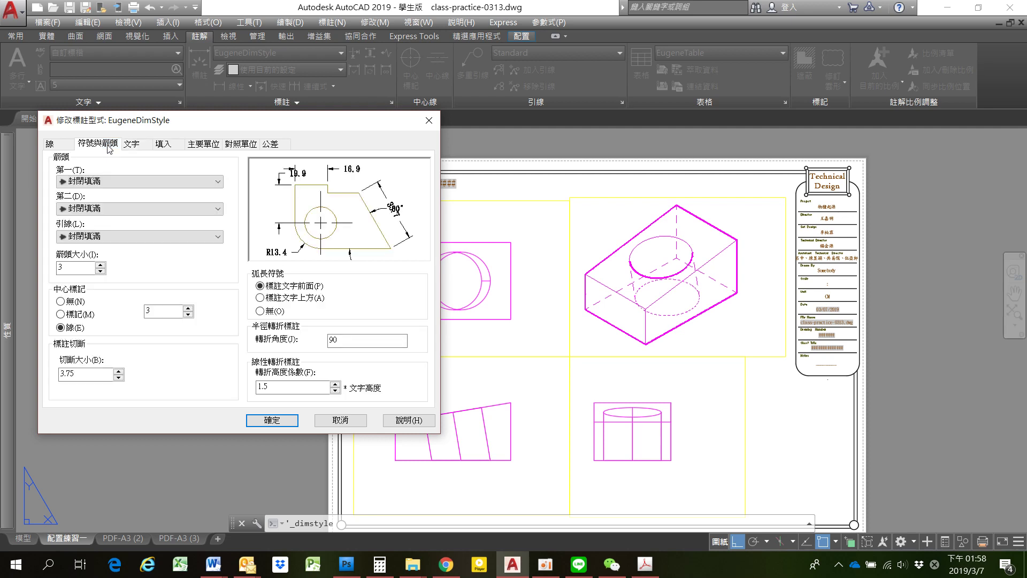
click(145, 181)
click(176, 184)
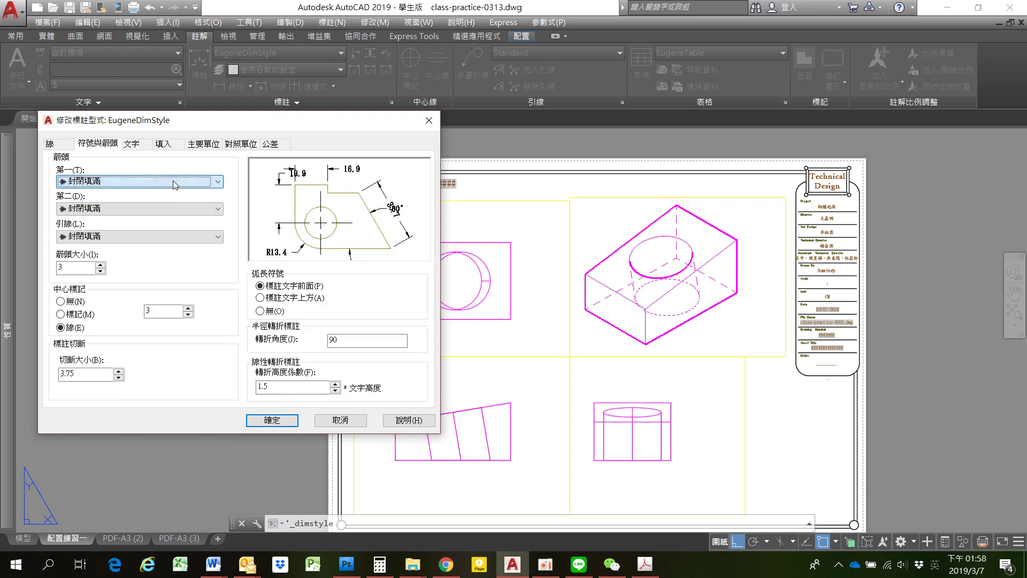
click(159, 209)
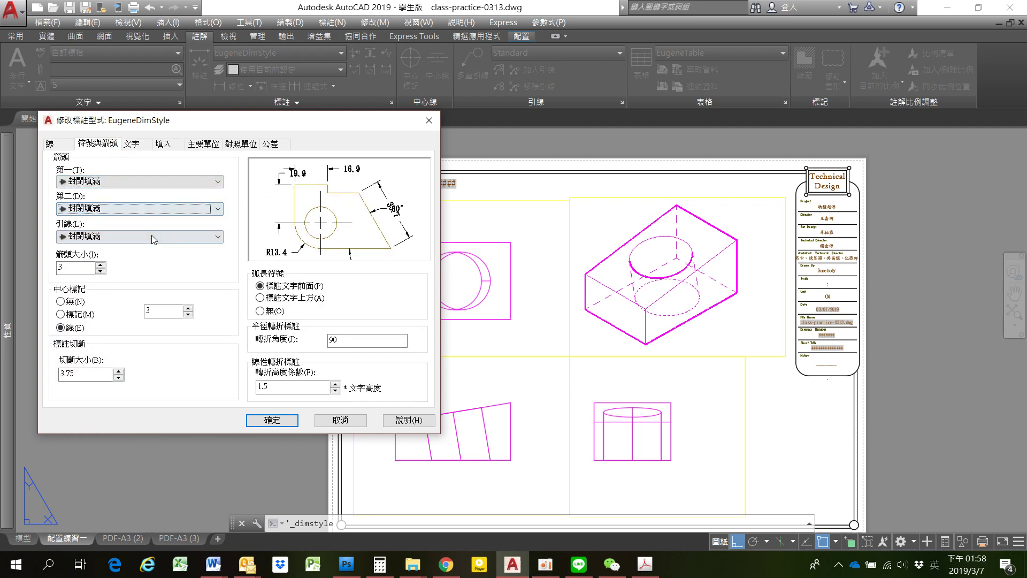
In Primary Units, keep 0.0 precision and try a 'mm' suffix, then clear it.
click(199, 149)
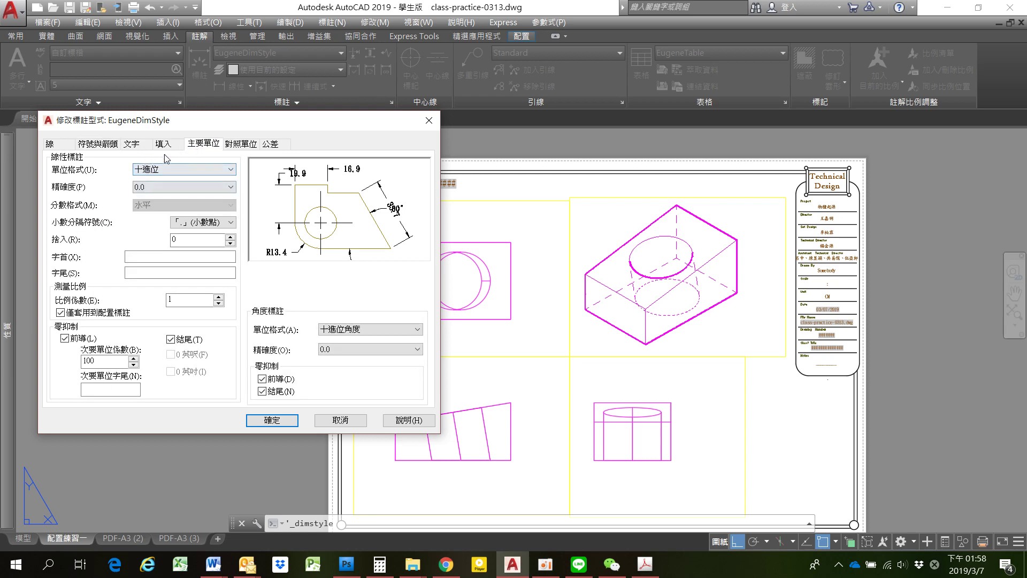
click(169, 188)
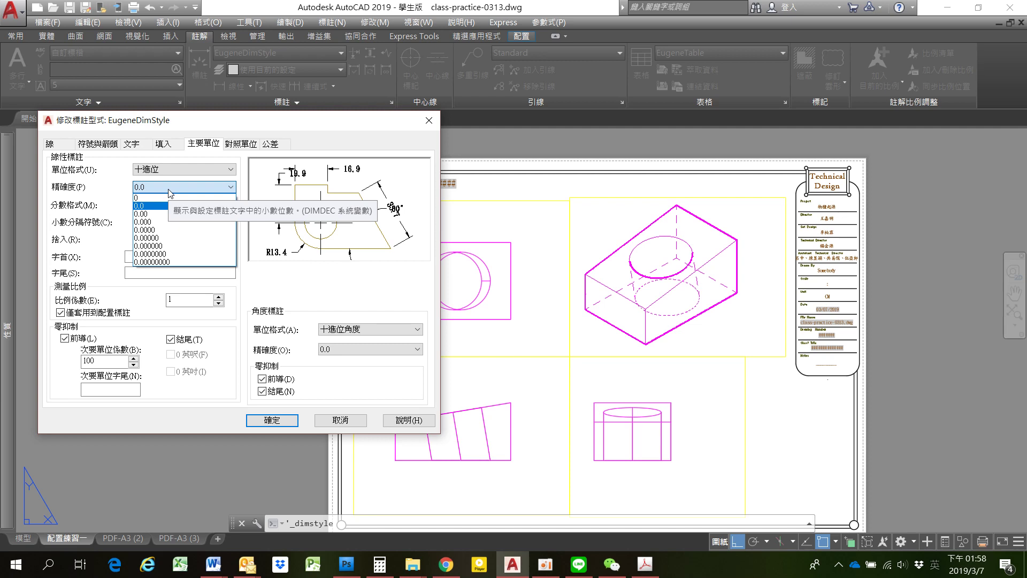
click(225, 154)
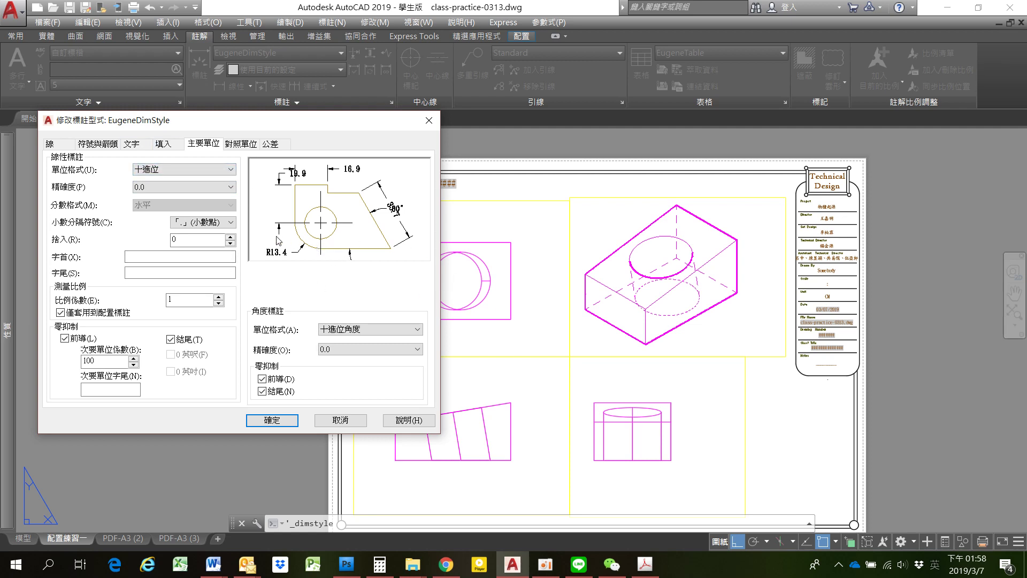
click(152, 257)
click(151, 272)
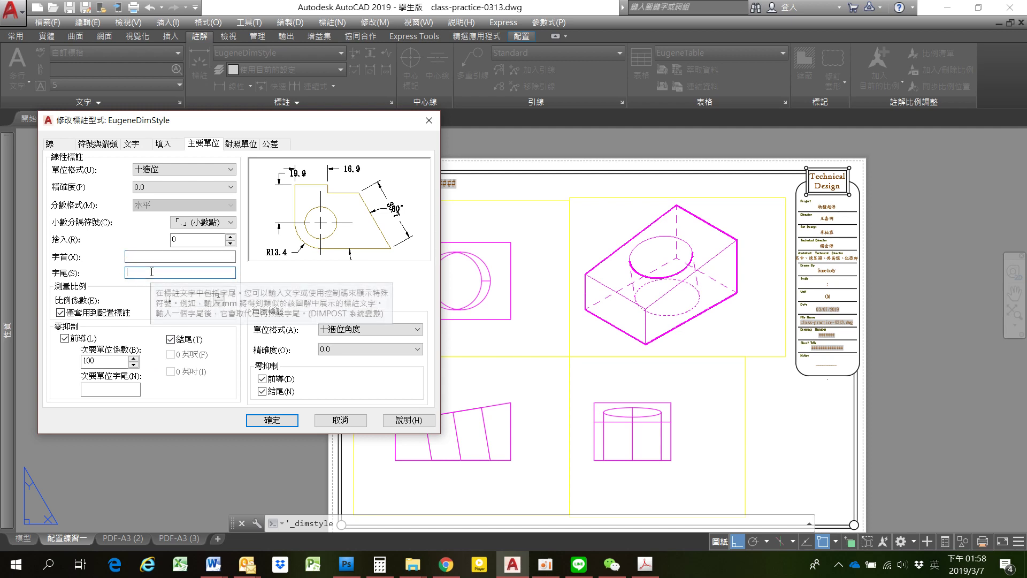
text(mm)
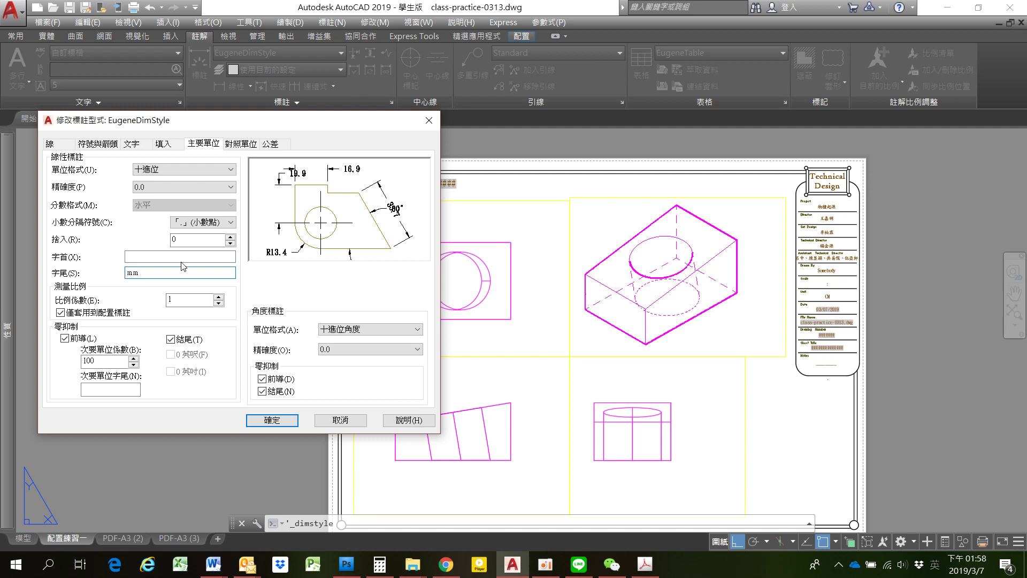
click(182, 260)
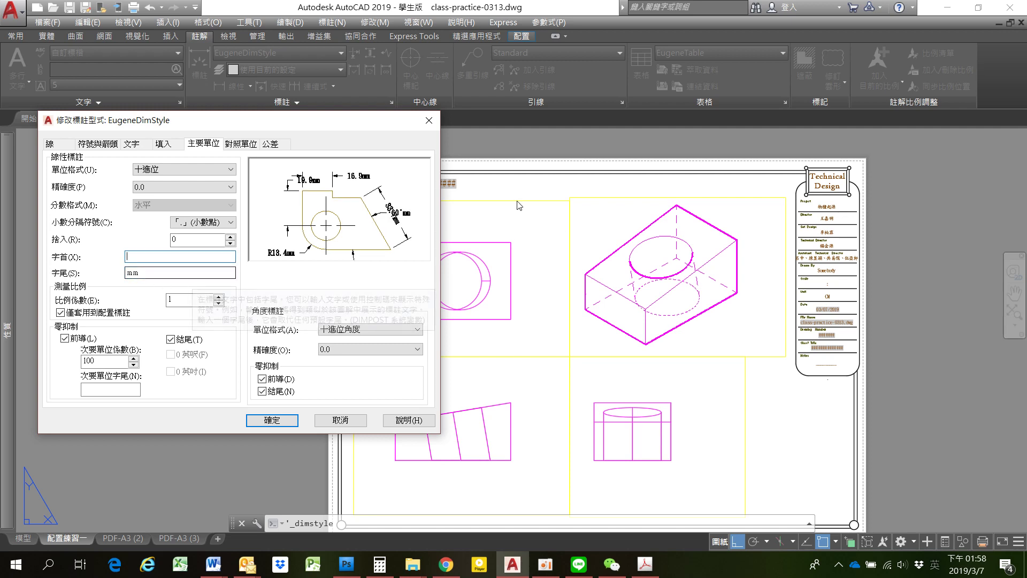
click(180, 272)
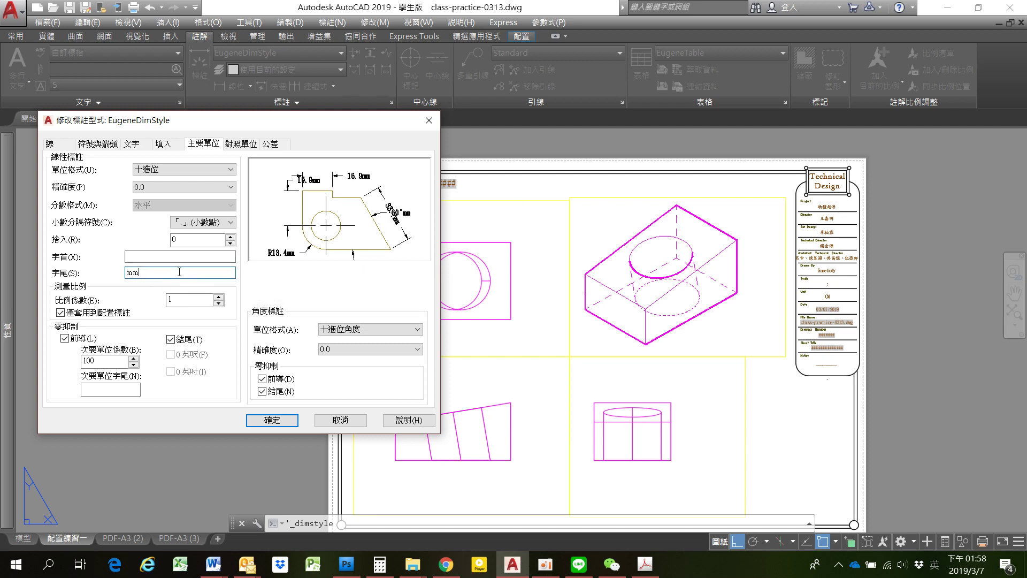
click(179, 257)
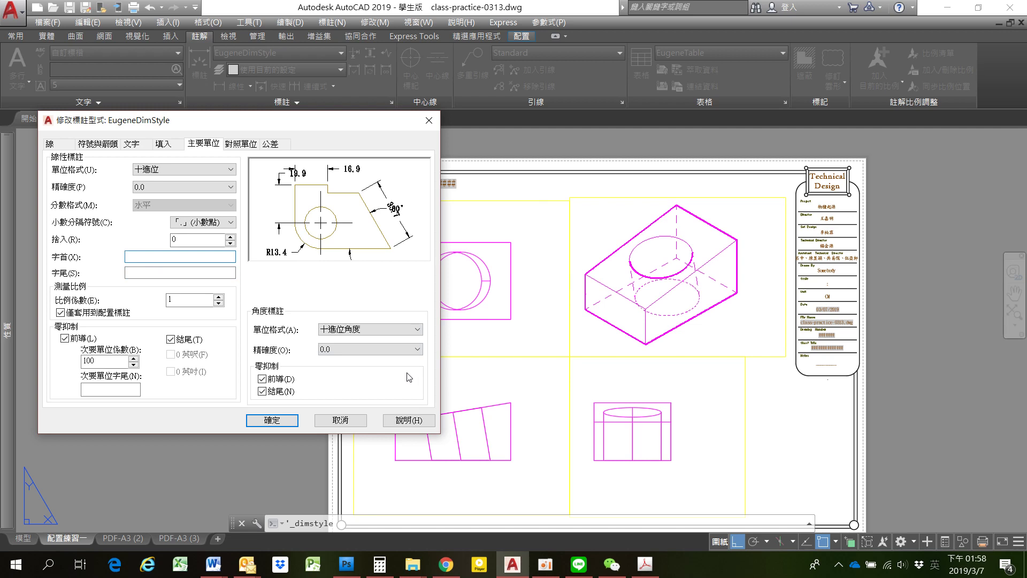
Review the Alternate Units, Tolerances and Lines tabs, then confirm the EugeneDimStyle edits.
click(251, 144)
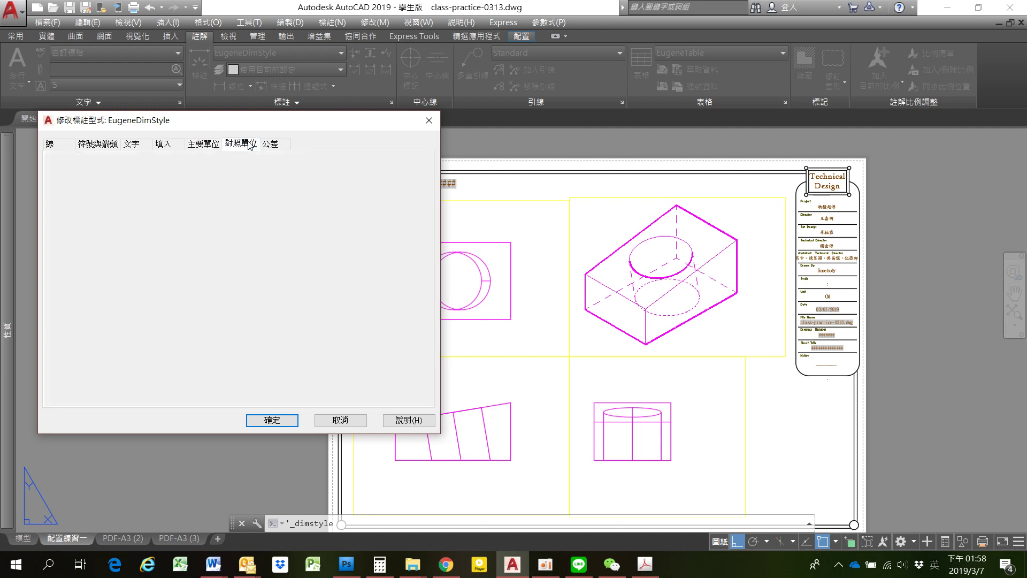
click(216, 144)
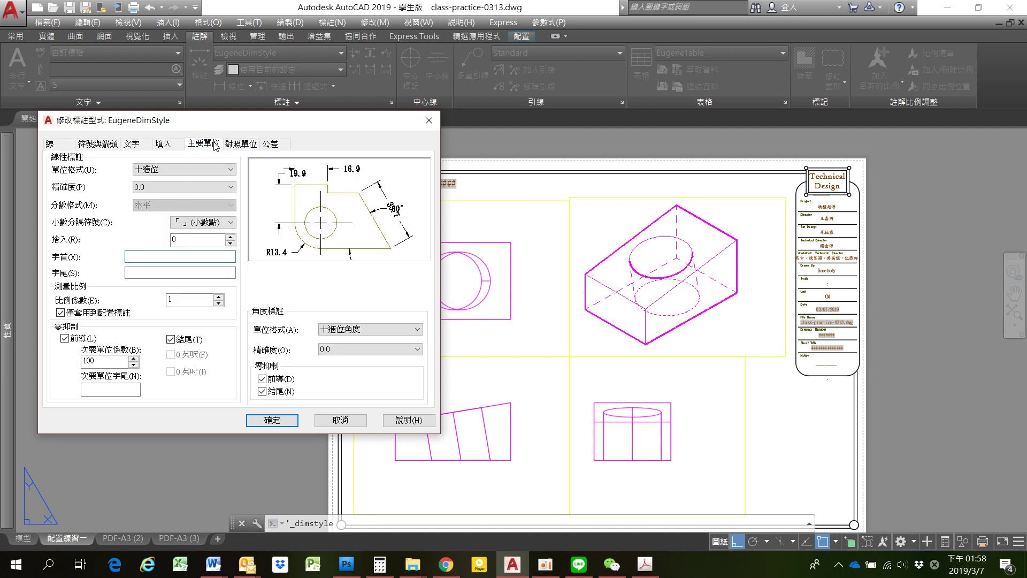
click(270, 145)
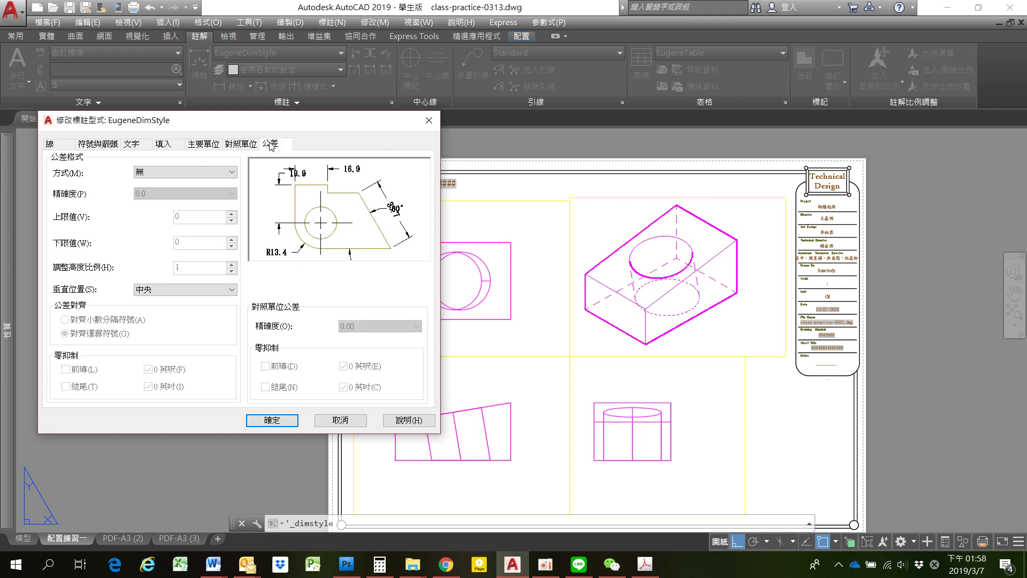
click(239, 144)
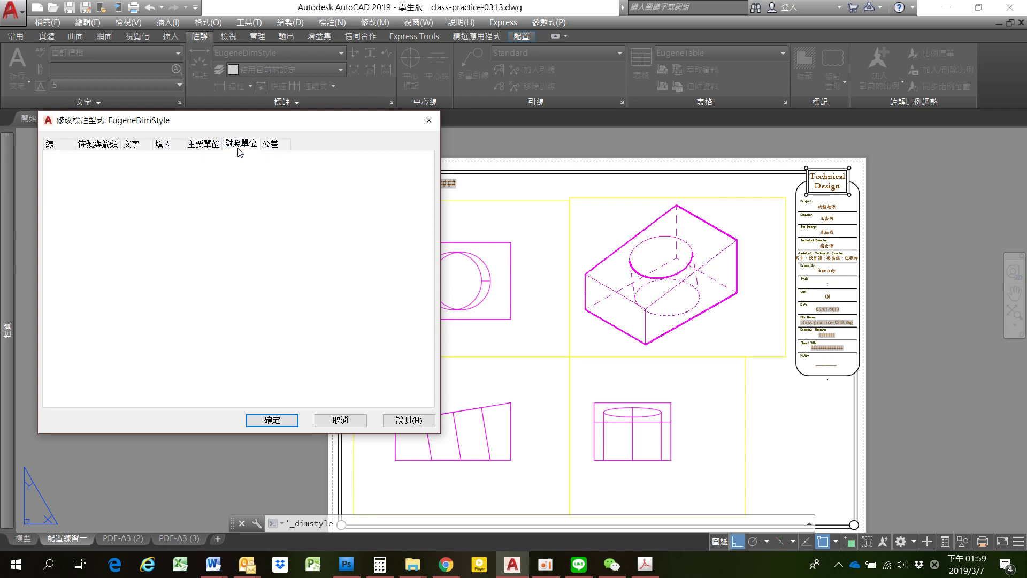
click(281, 145)
click(209, 145)
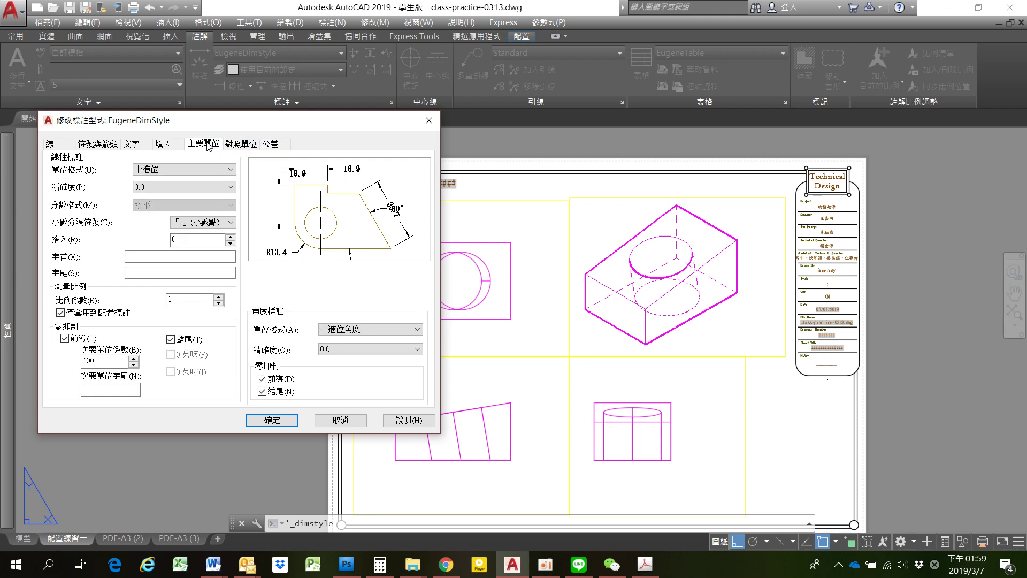
click(63, 147)
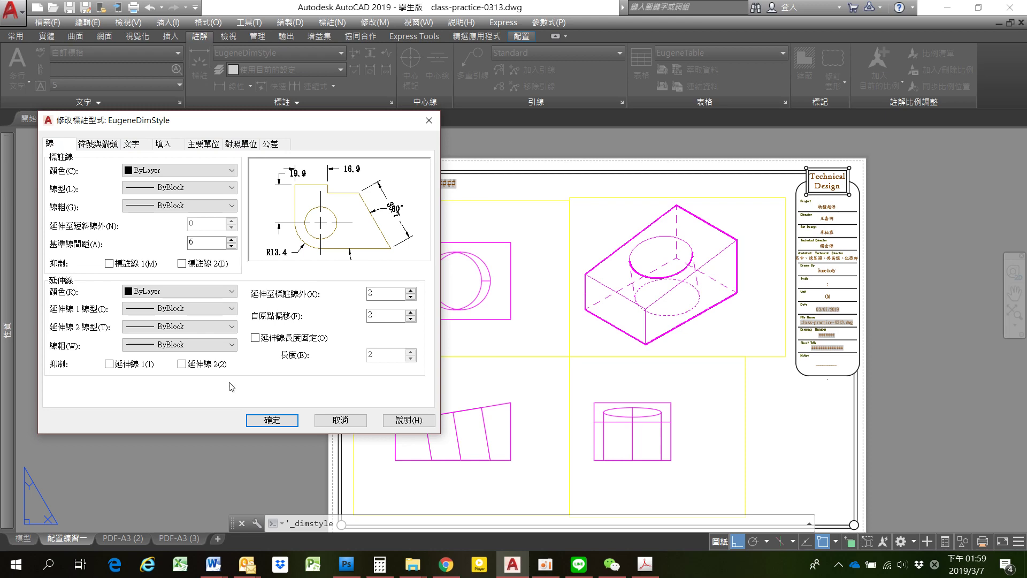
click(273, 420)
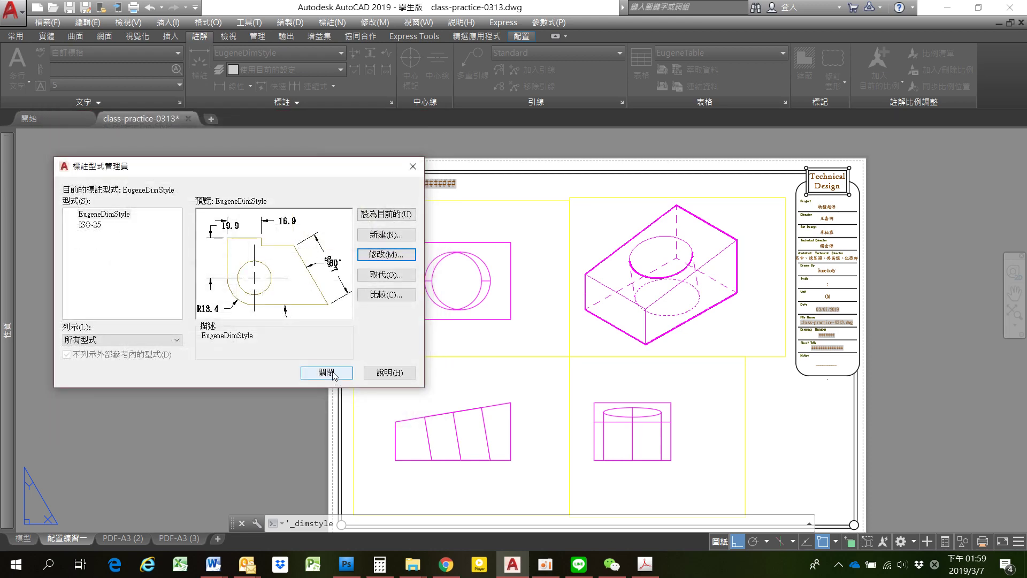
Keep EugeneDimStyle selected, close the Dimension Style Manager, and cancel a stray linear dimension.
click(103, 216)
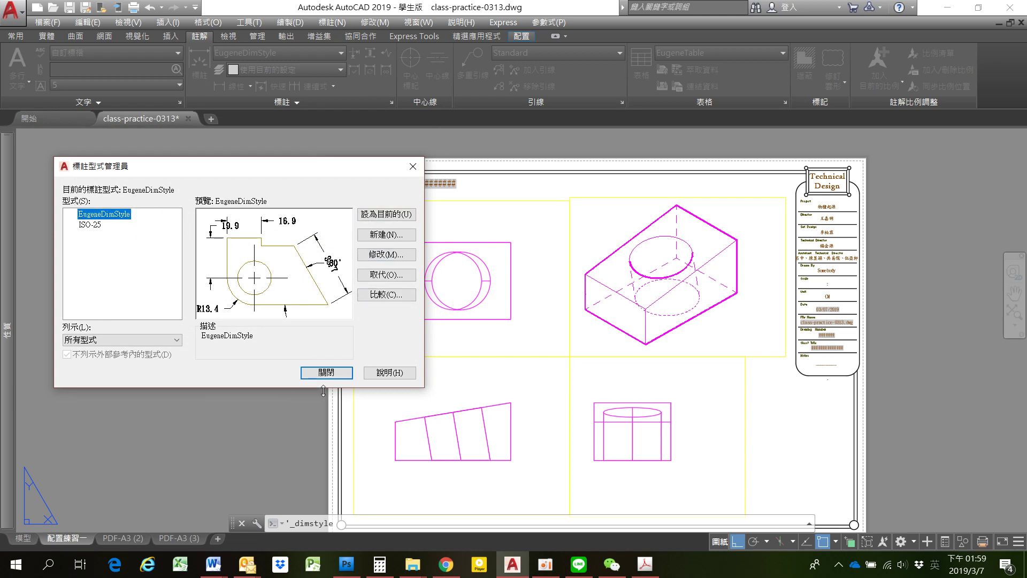
click(326, 373)
click(233, 87)
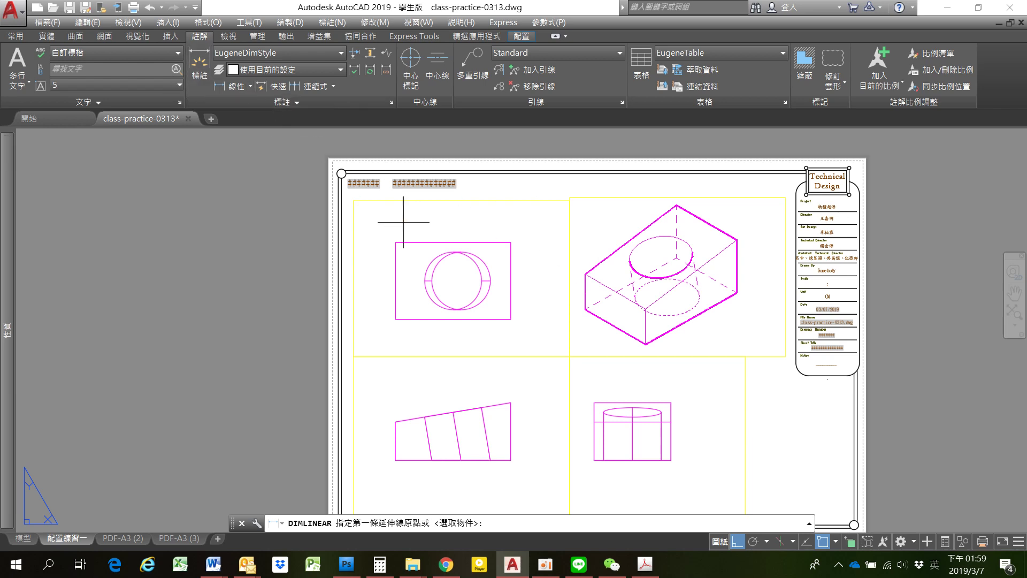
scroll(418, 230, up, 3)
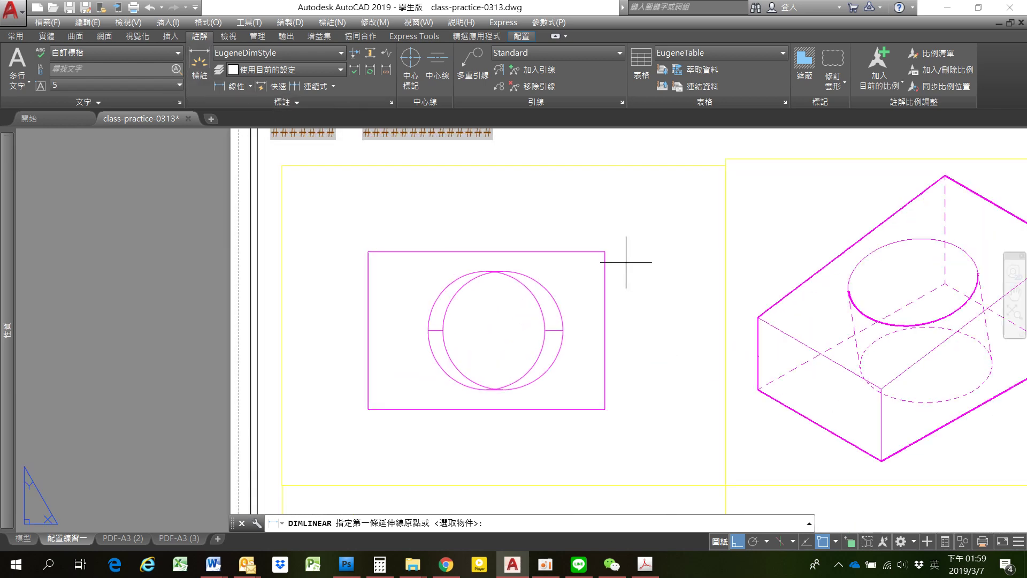
key(Escape)
Make 0_Dim the current layer, then return to the Annotate tools.
click(16, 37)
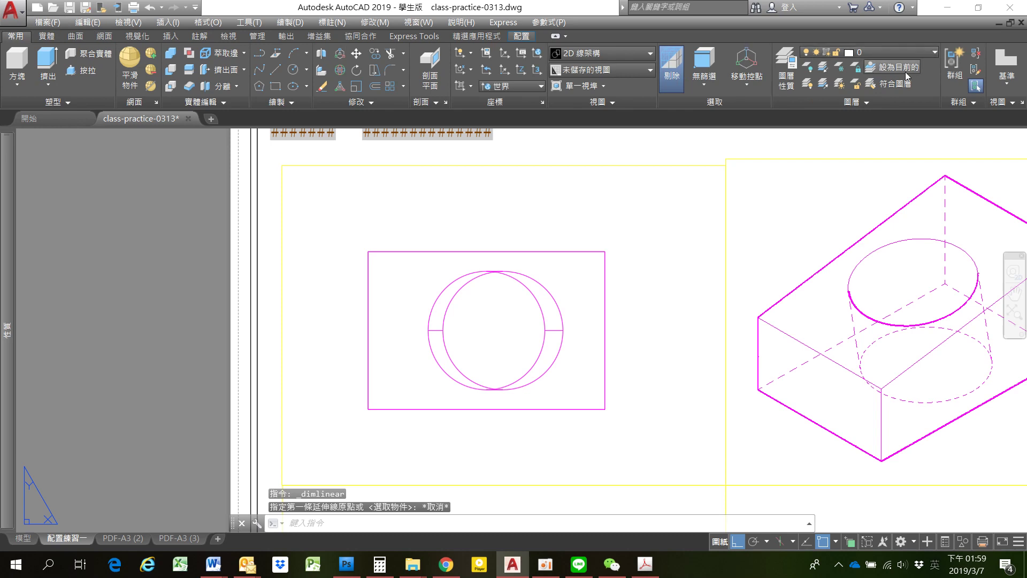
click(904, 52)
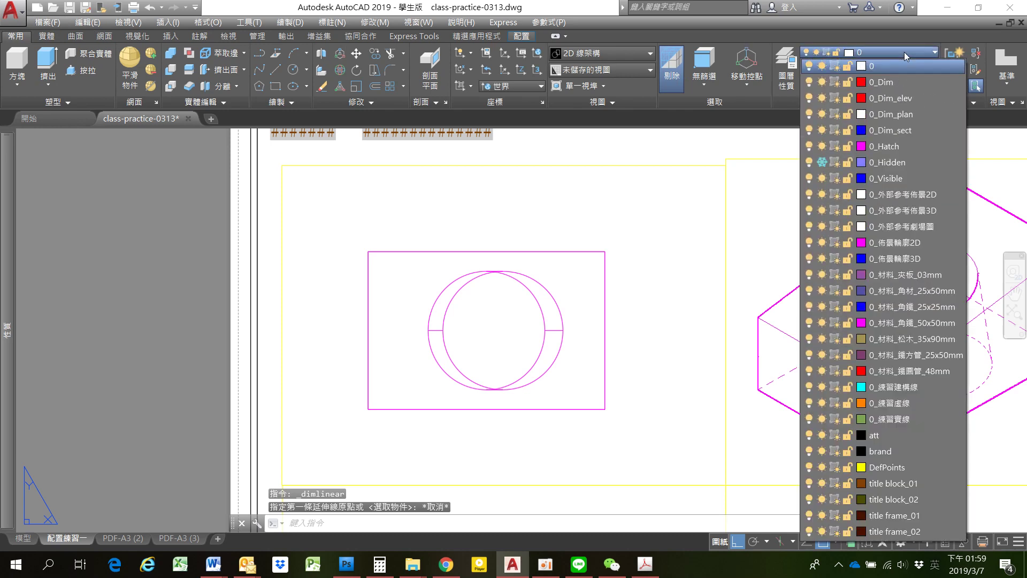
click(904, 80)
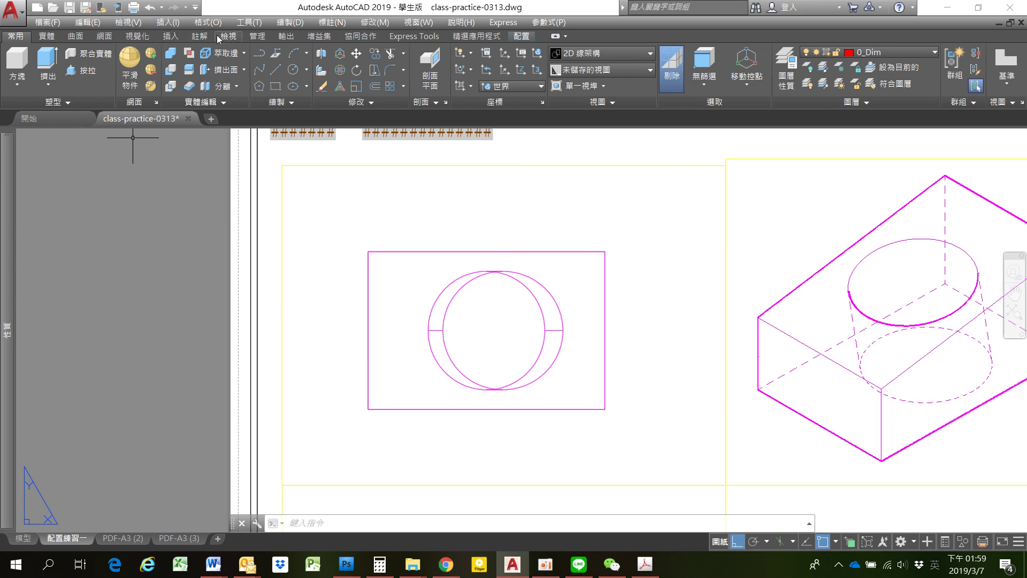
click(199, 37)
Dimension the top edge of the top-left rectangle as 300.
click(234, 87)
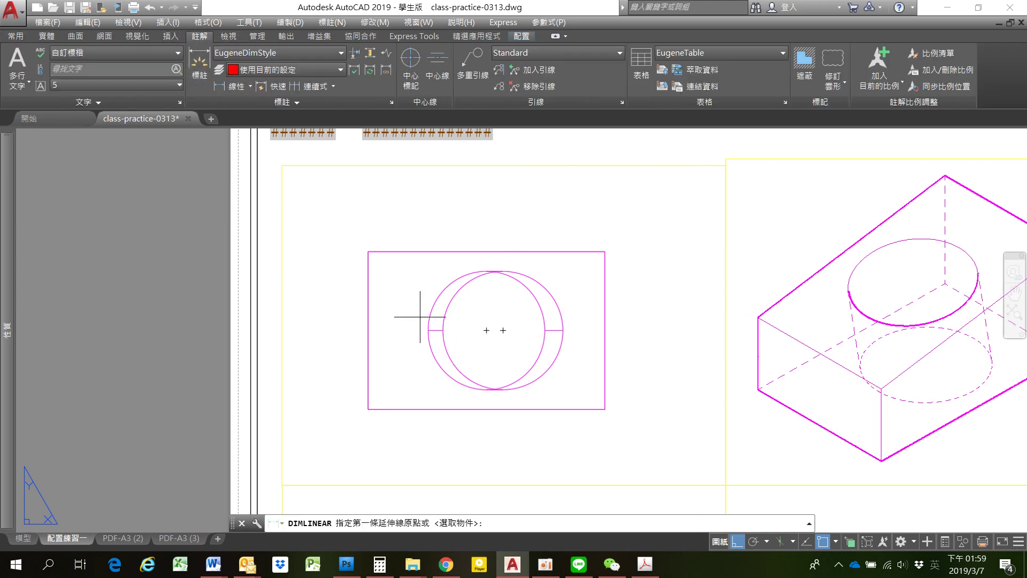
click(368, 252)
click(602, 257)
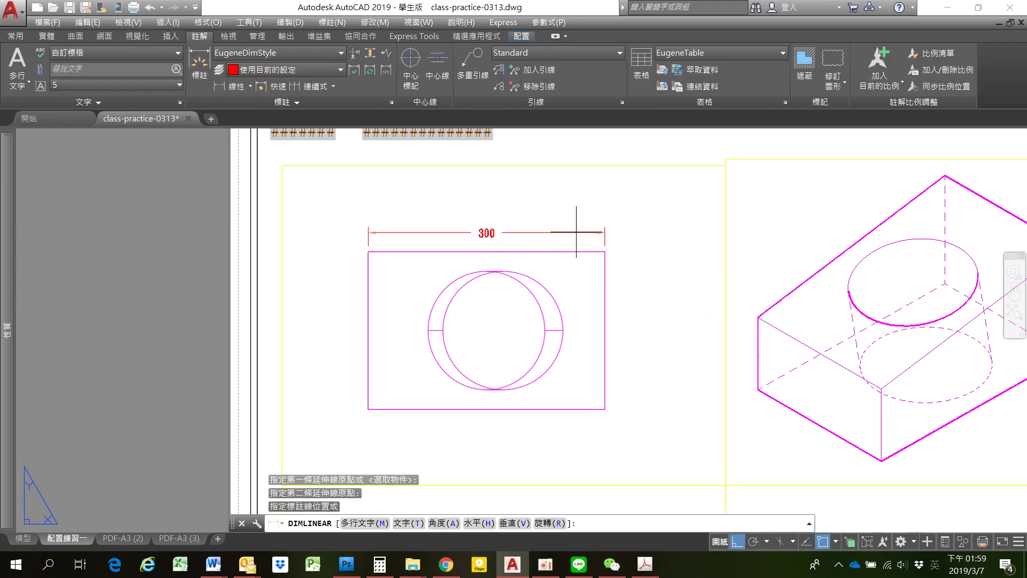
click(551, 221)
key(Return)
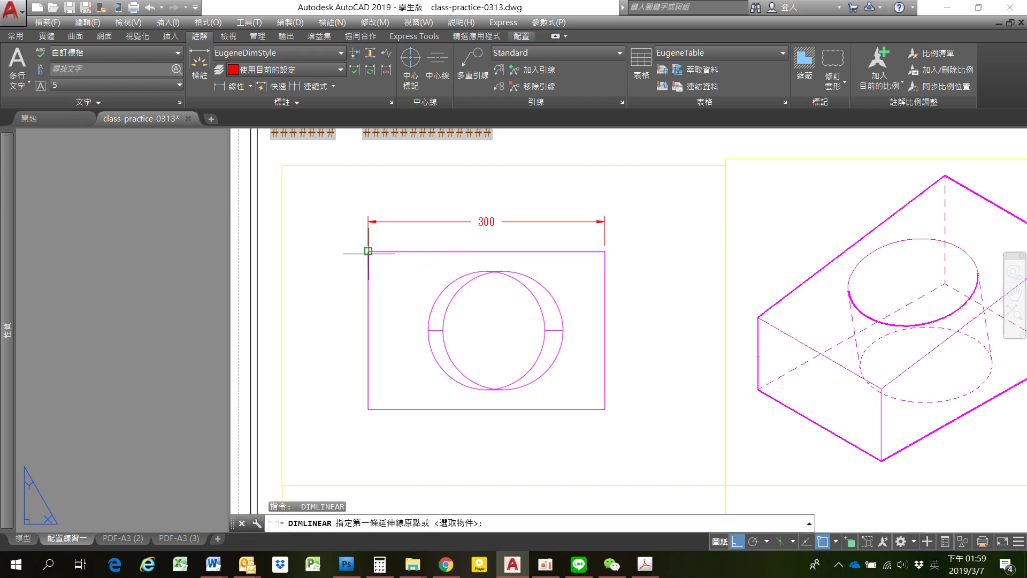
click(368, 252)
key(Escape)
key(Escape)
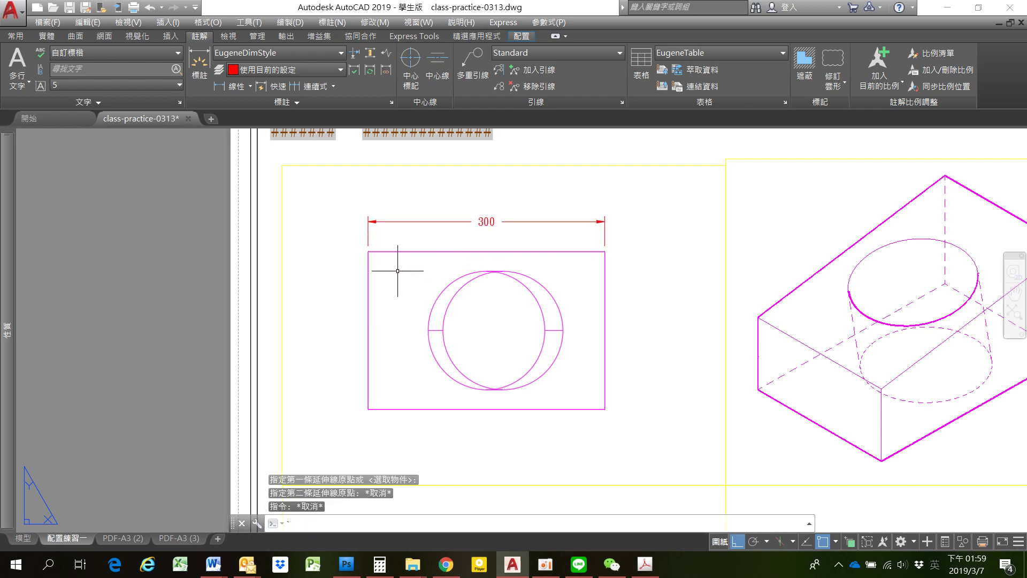
Add the rectangle's 200 left, 200 right and 300 bottom dimensions.
click(238, 88)
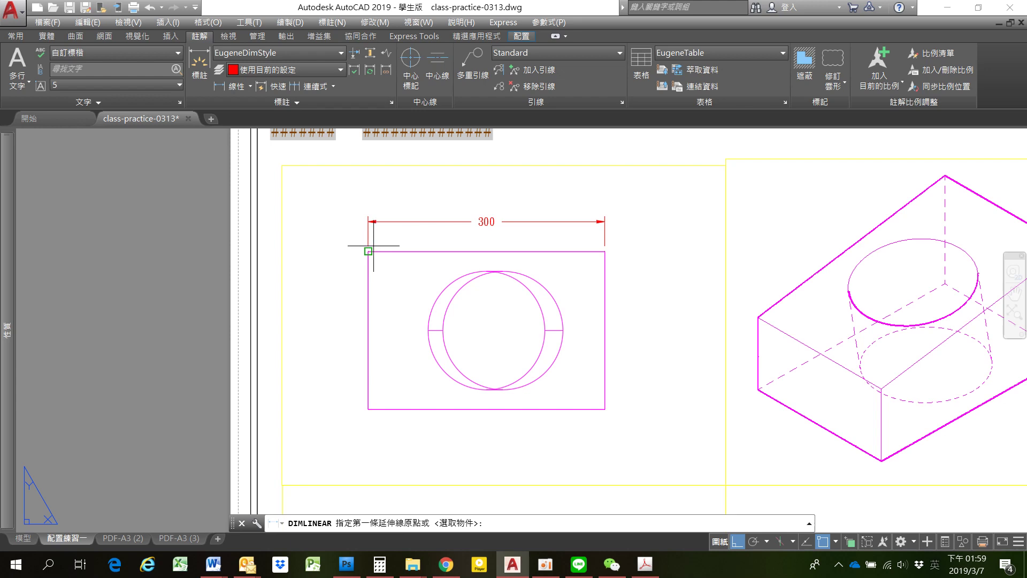
click(369, 250)
click(368, 410)
click(339, 358)
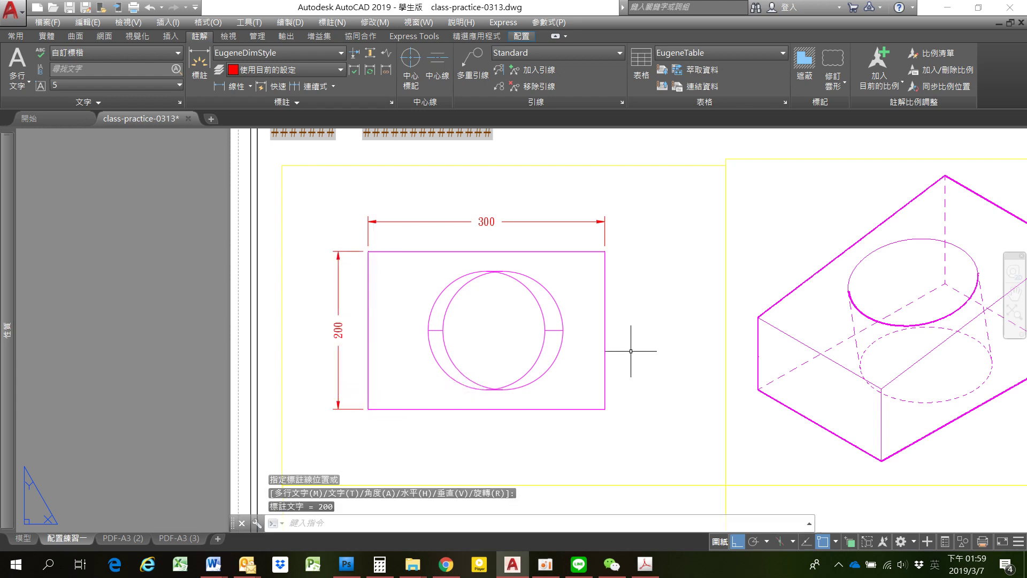
key(Return)
click(605, 251)
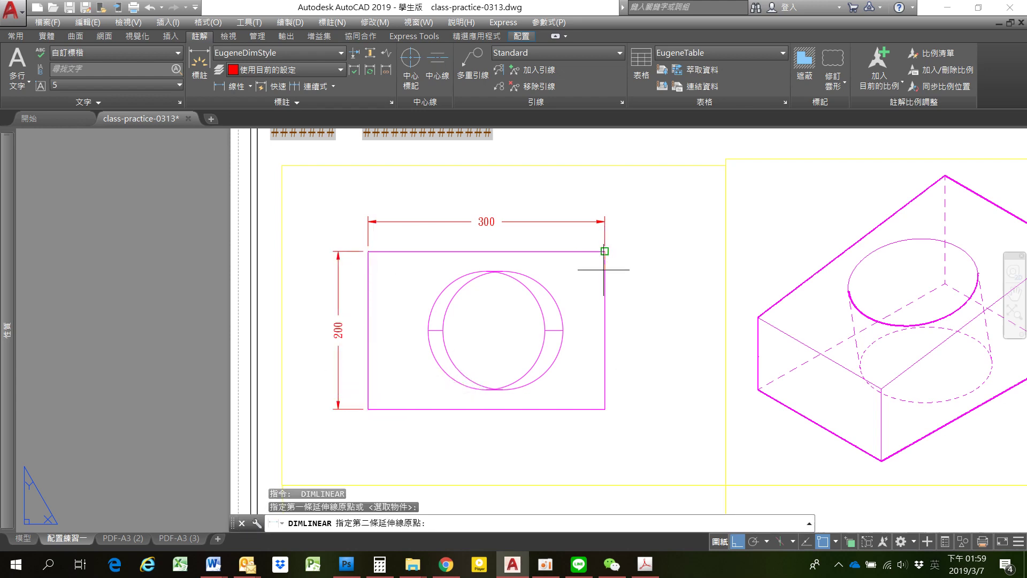
click(605, 410)
click(632, 329)
key(Return)
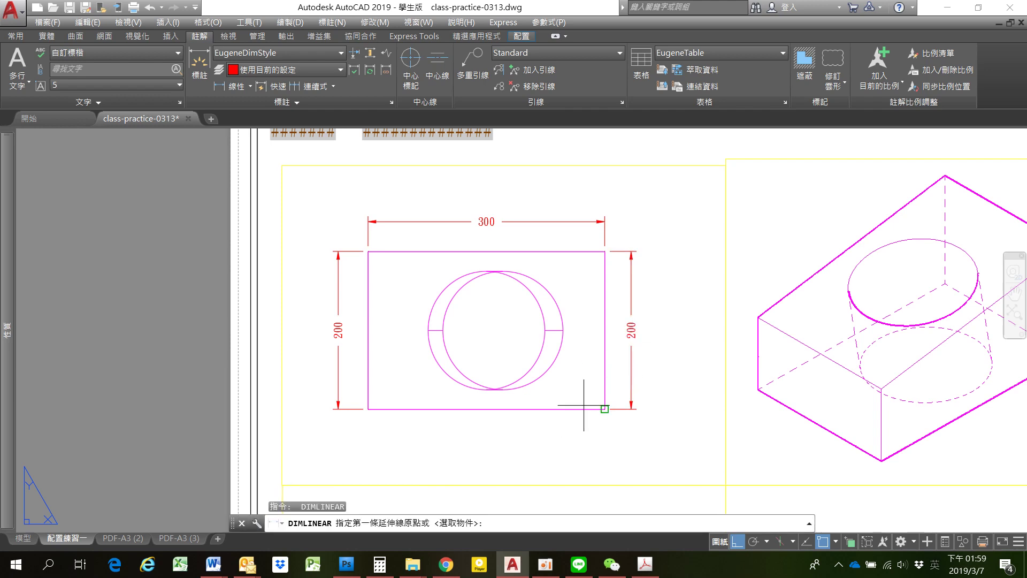
click(605, 409)
click(368, 409)
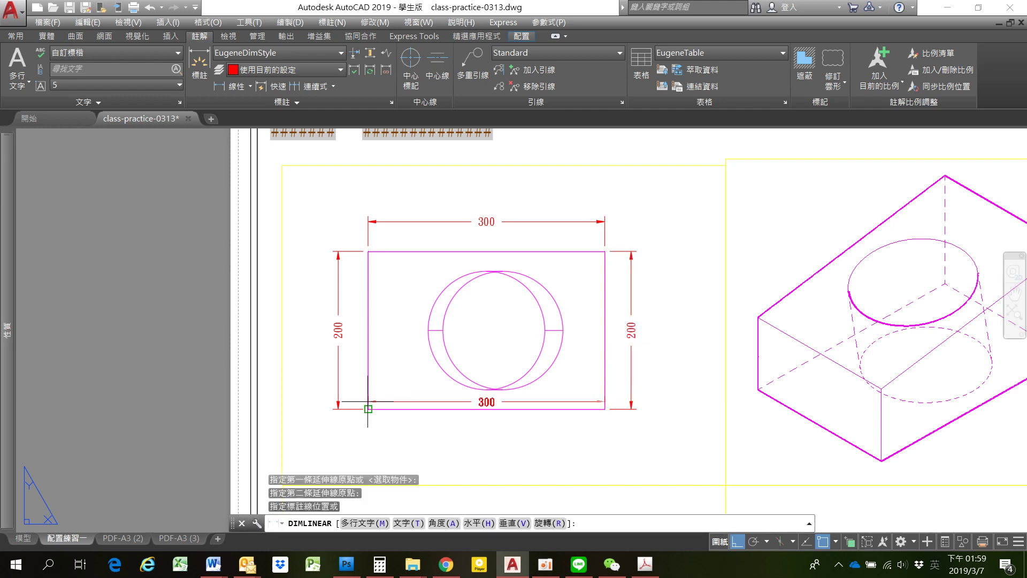
click(475, 436)
Dimension the tapered auxiliary view's right-edge height as 150.
scroll(528, 245, down, 5)
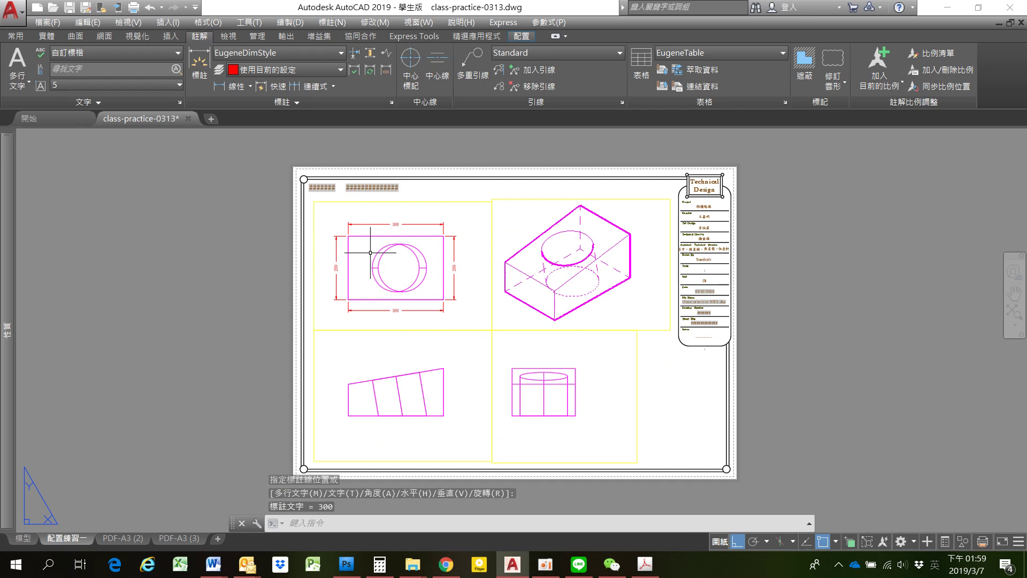
scroll(474, 371, up, 1)
scroll(482, 355, up, 1)
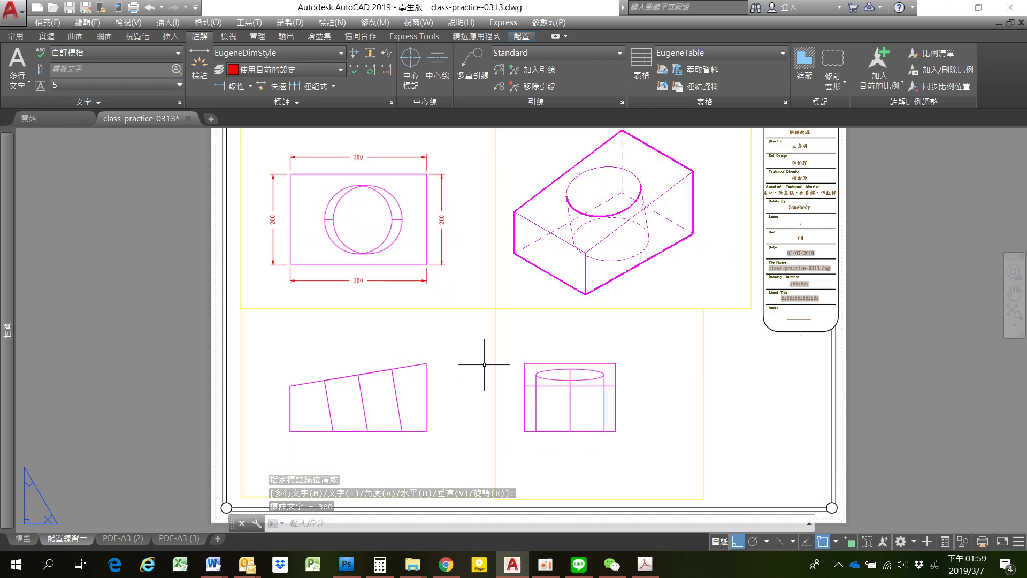
click(229, 91)
click(427, 431)
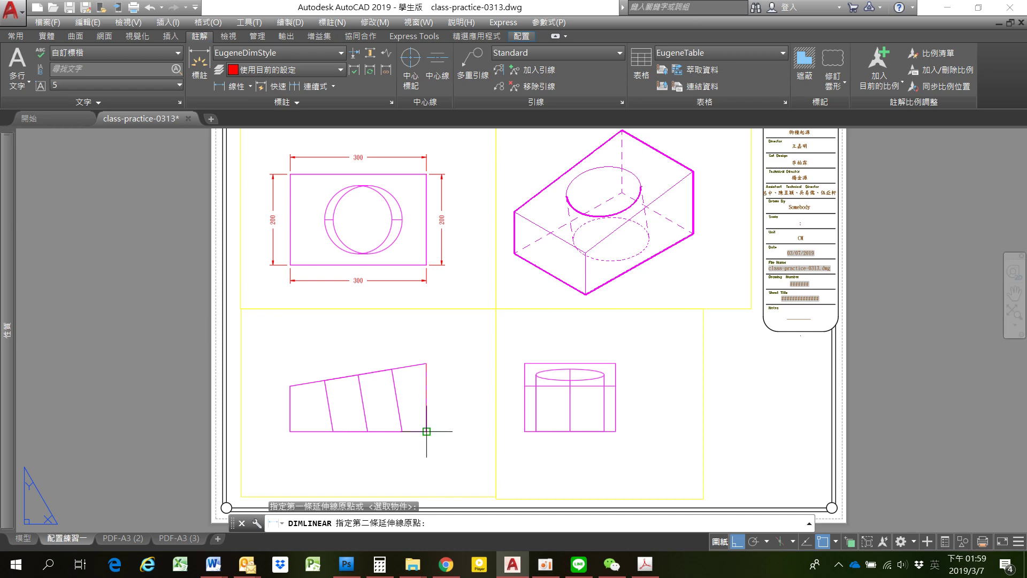
click(427, 363)
click(445, 399)
Zoom around the sheet to check the dimensions, then switch to Model space.
scroll(626, 417, up, 1)
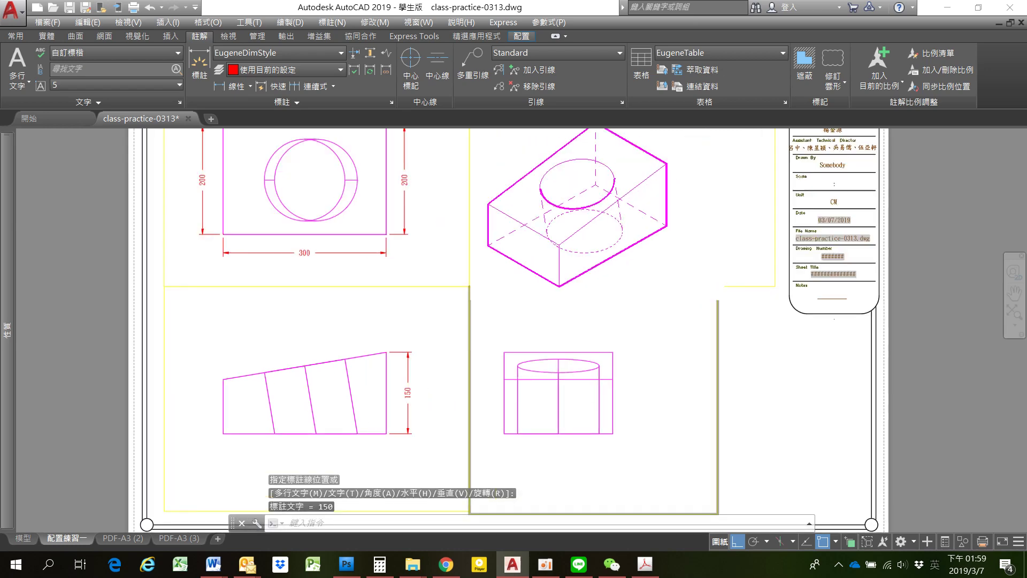
scroll(481, 401, down, 1)
scroll(481, 401, down, 1)
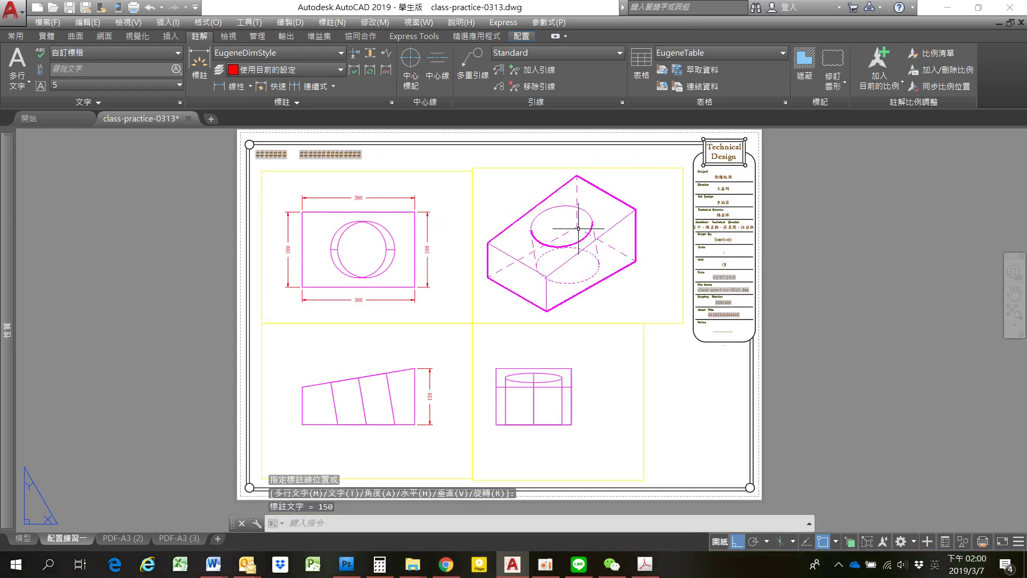
scroll(370, 216, up, 1)
scroll(370, 215, up, 3)
scroll(370, 216, up, 3)
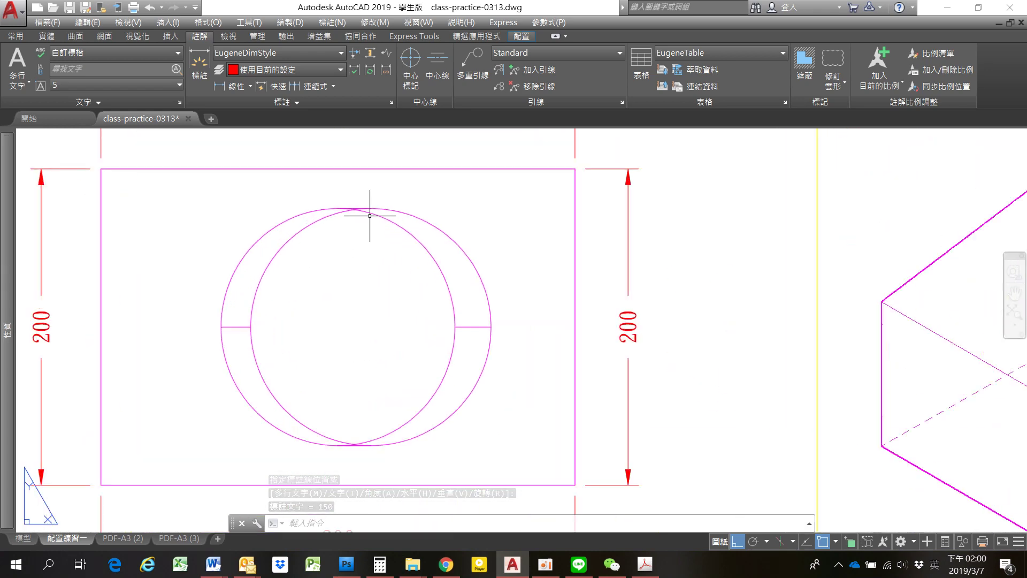
scroll(370, 216, down, 2)
scroll(367, 217, down, 1)
scroll(408, 270, down, 1)
scroll(409, 270, down, 1)
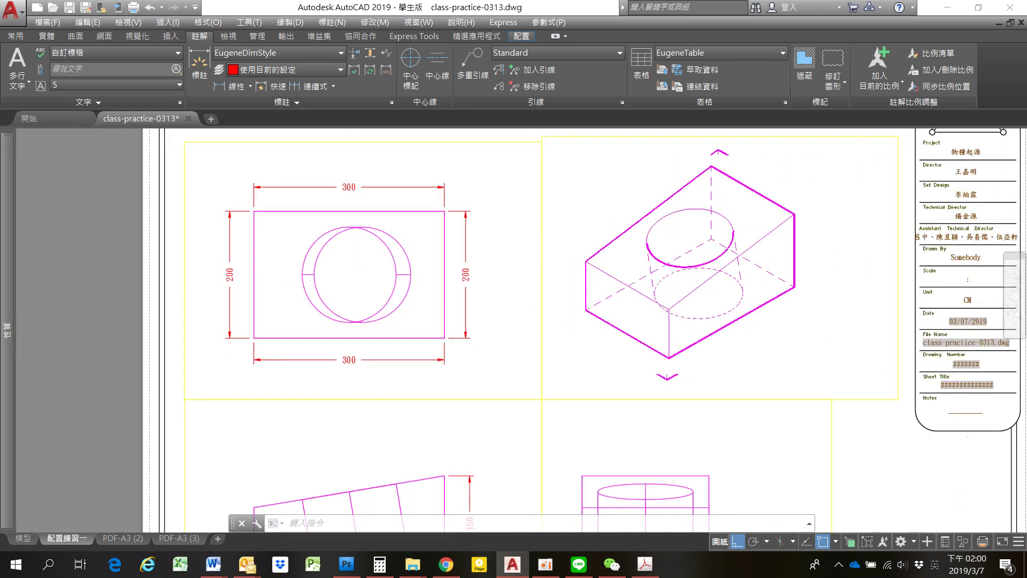
scroll(524, 231, up, 1)
scroll(525, 230, up, 1)
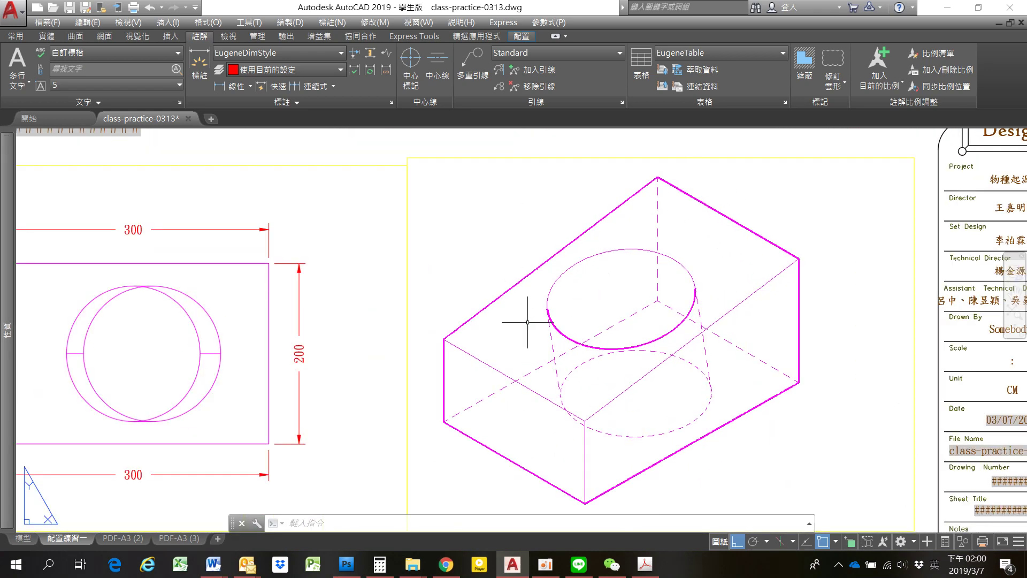
scroll(589, 218, down, 3)
scroll(592, 223, up, 2)
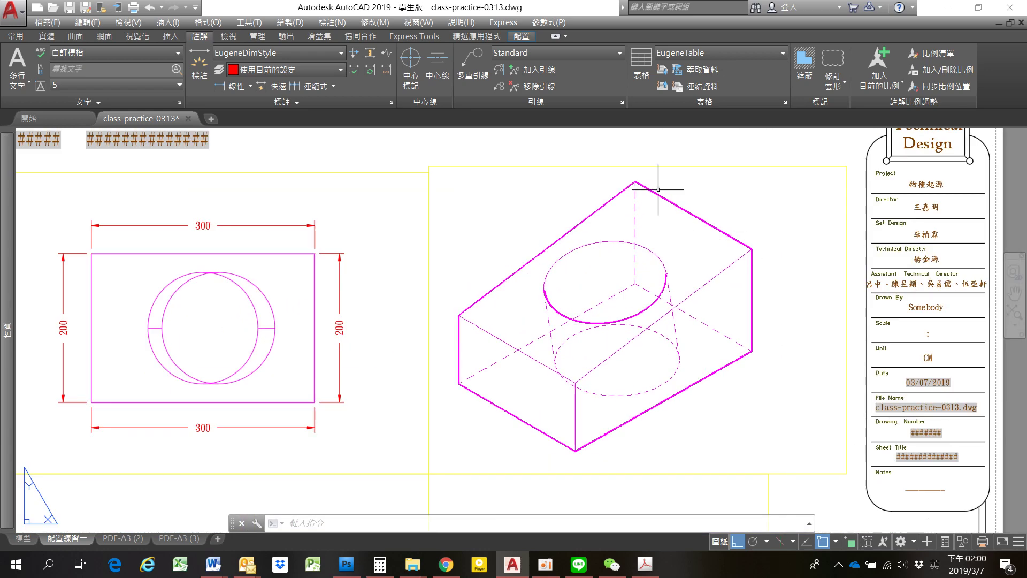
scroll(660, 191, down, 4)
scroll(659, 191, up, 4)
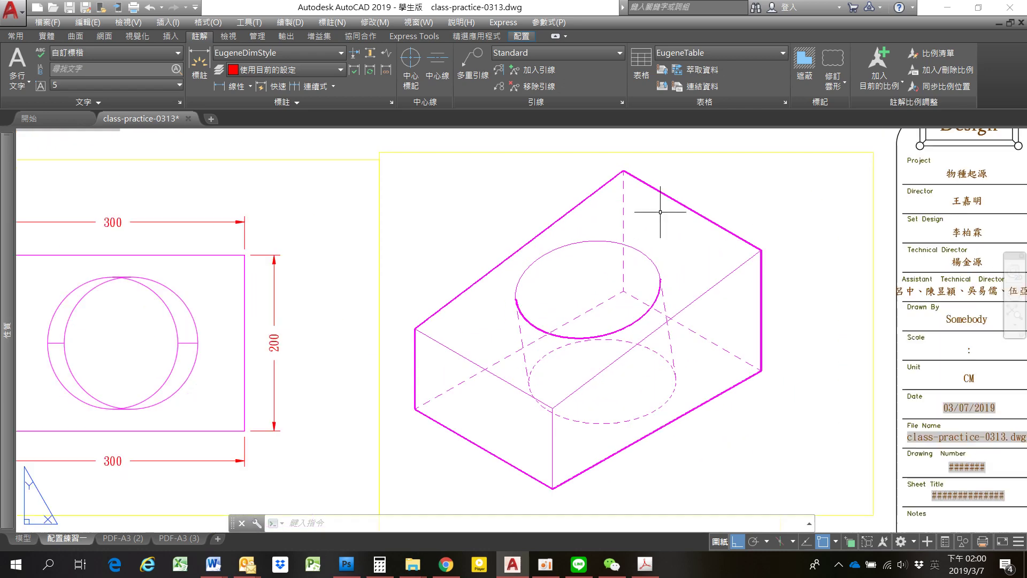
scroll(660, 214, down, 1)
scroll(659, 230, down, 1)
scroll(429, 275, up, 4)
scroll(538, 349, down, 4)
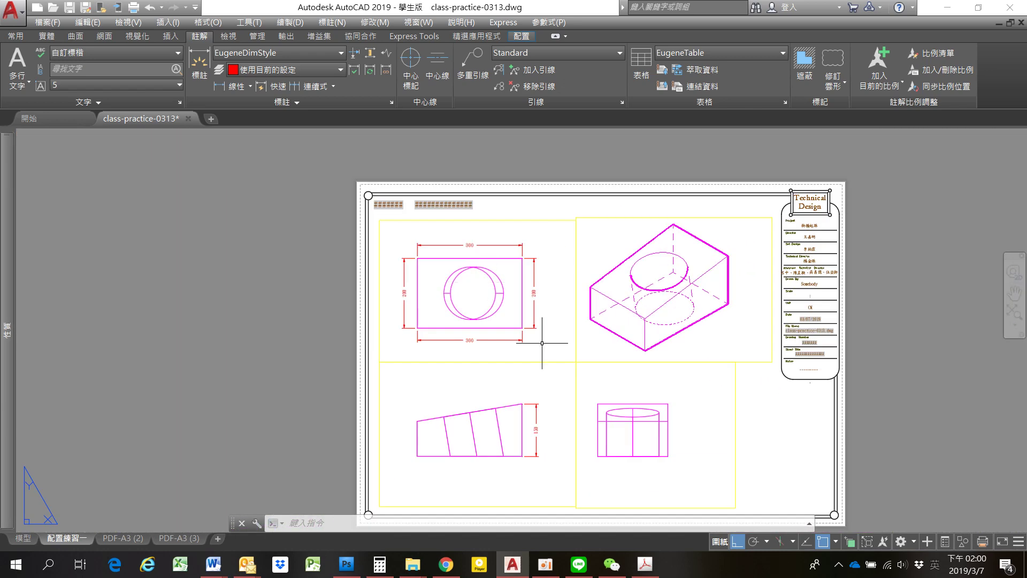
scroll(659, 420, up, 2)
scroll(495, 349, down, 2)
scroll(514, 342, down, 1)
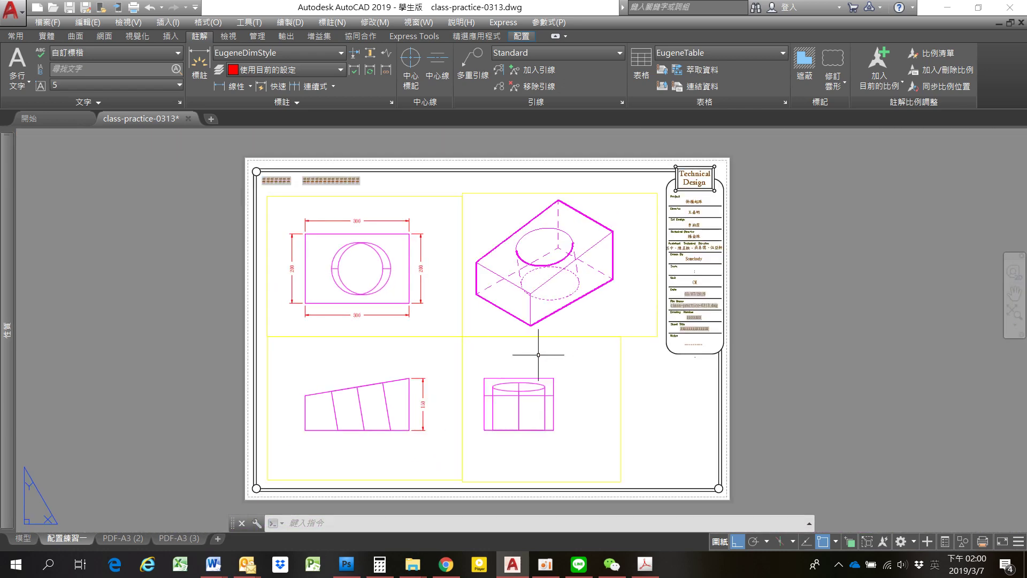
scroll(533, 364, up, 2)
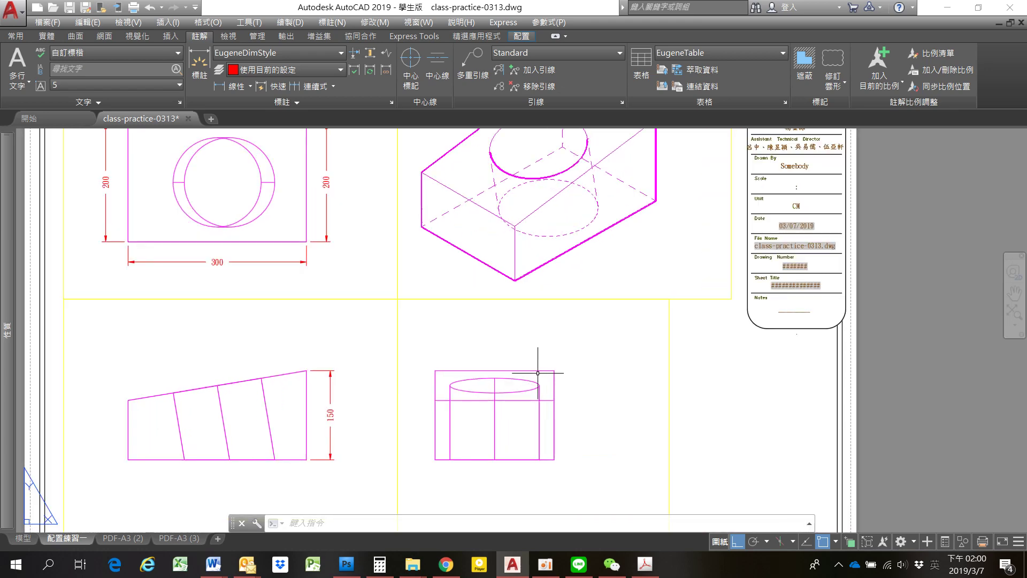
scroll(538, 373, down, 2)
scroll(473, 266, up, 1)
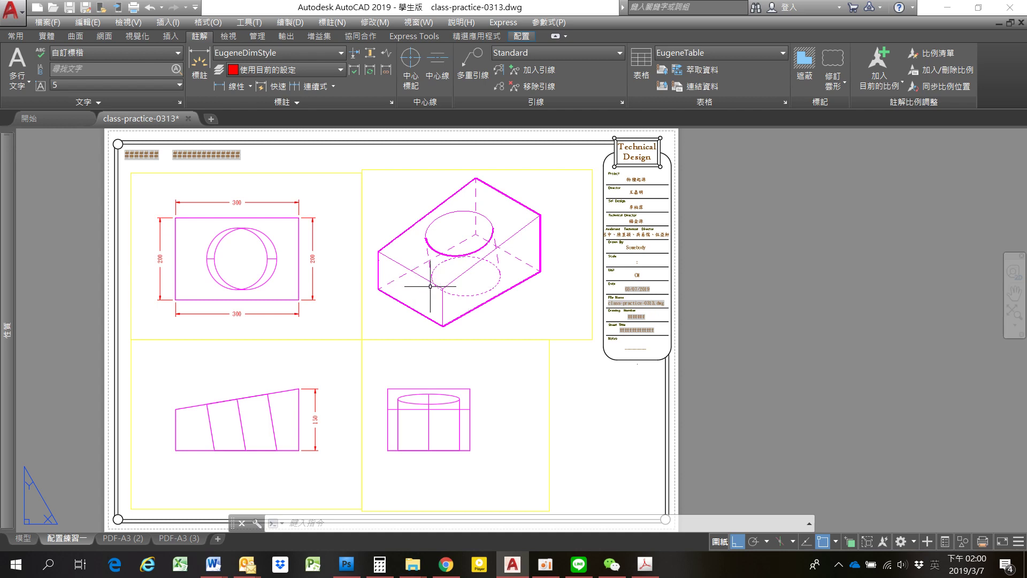
click(24, 538)
Activate the 3D block viewport and save the current UCS under the name 'rake'.
click(377, 240)
scroll(263, 328, down, 1)
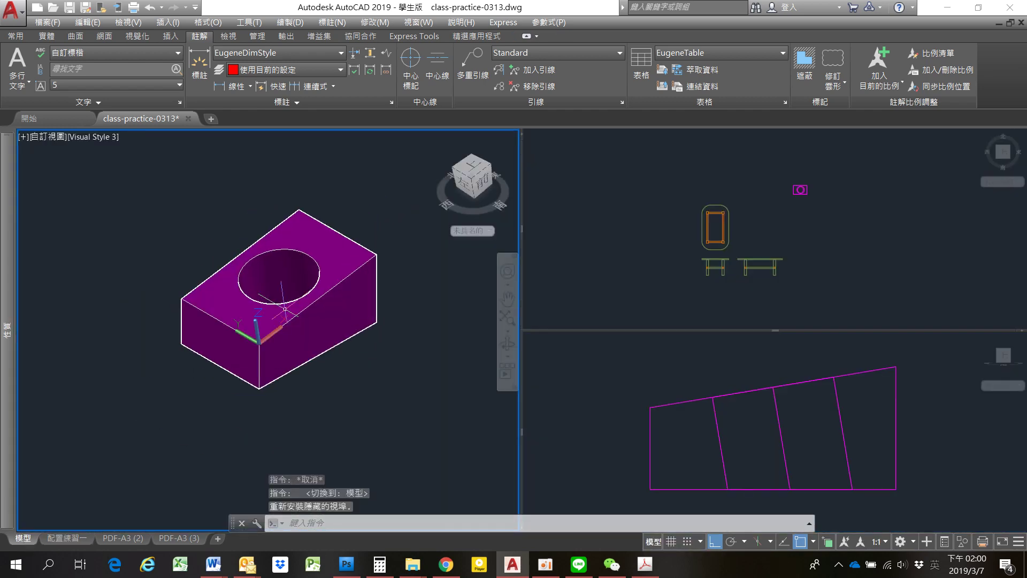
scroll(237, 340, up, 1)
scroll(260, 296, up, 2)
scroll(195, 380, down, 1)
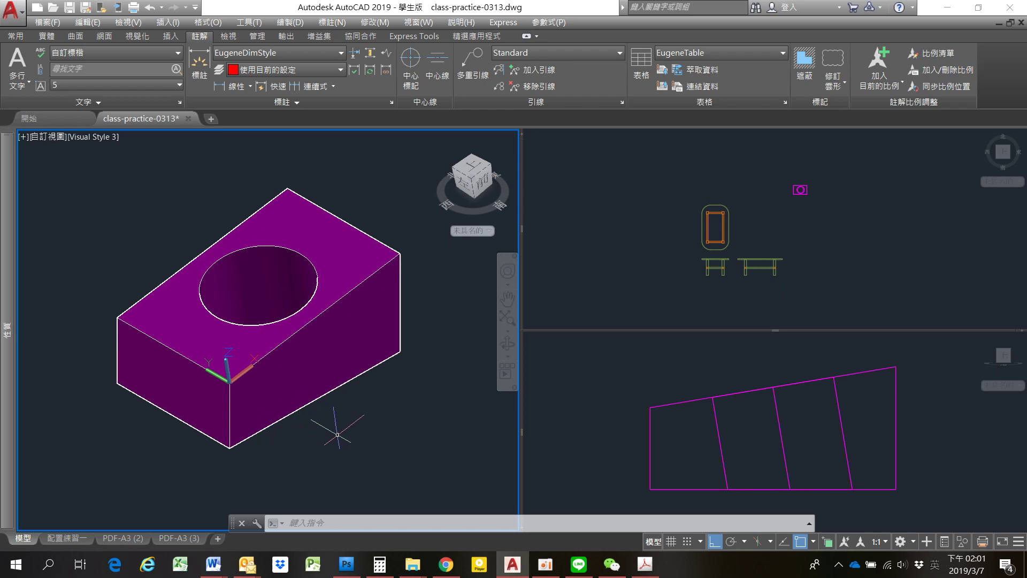
text(ucs)
key(Return)
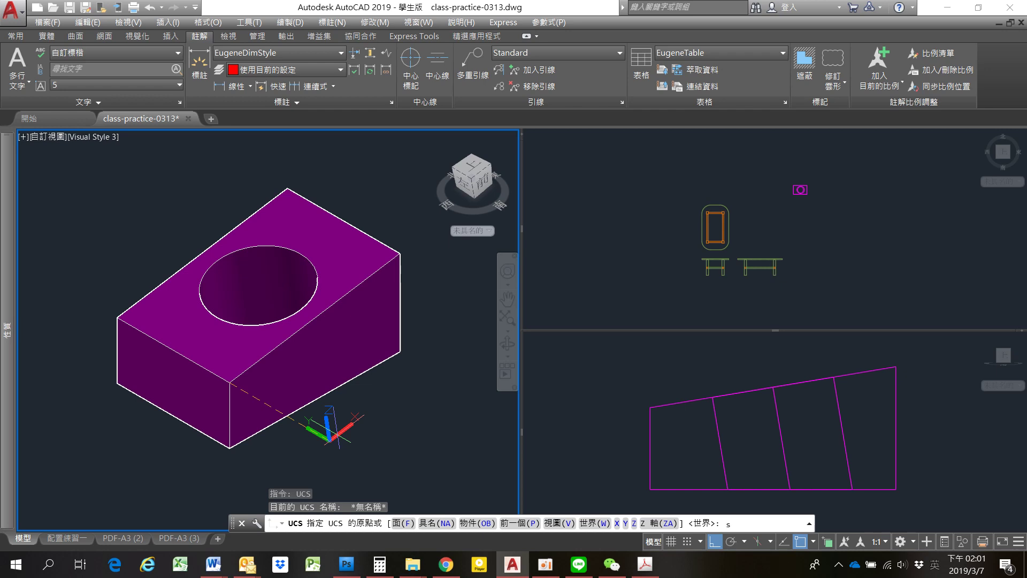
key(Return)
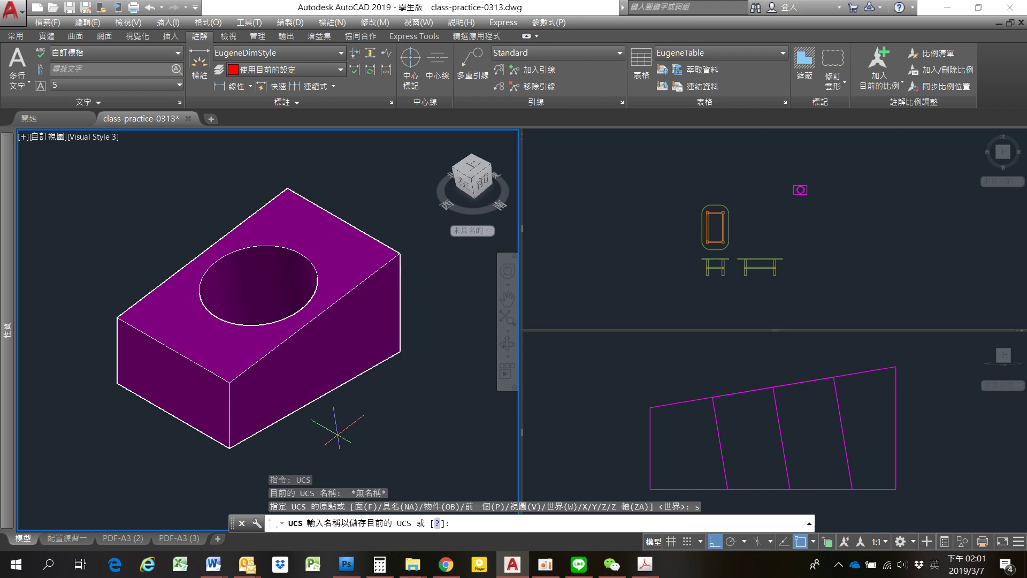
text(rake)
key(Return)
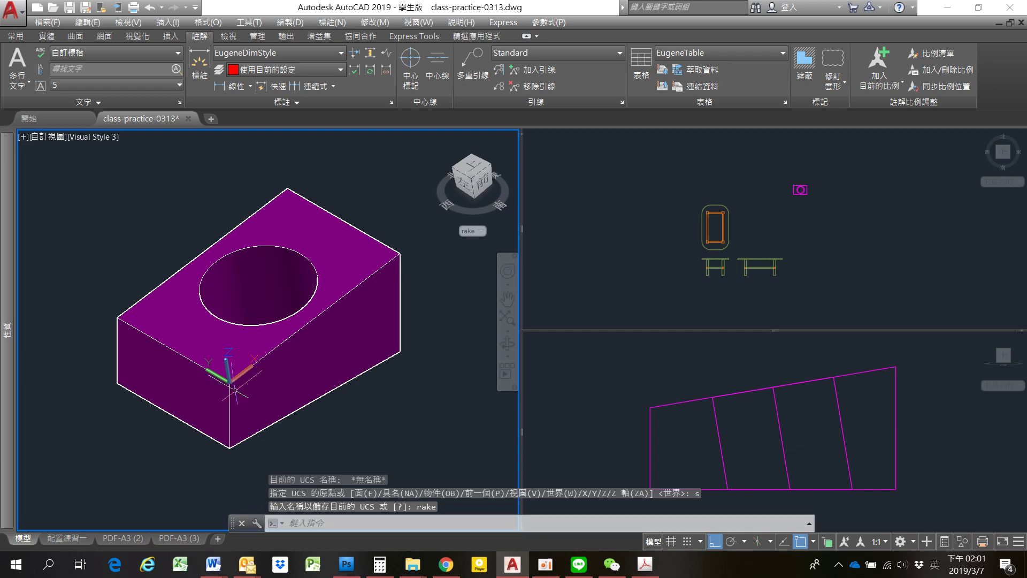
Back on the 配置練習一 layout, draw a new viewport beside the sheet with MV.
click(65, 540)
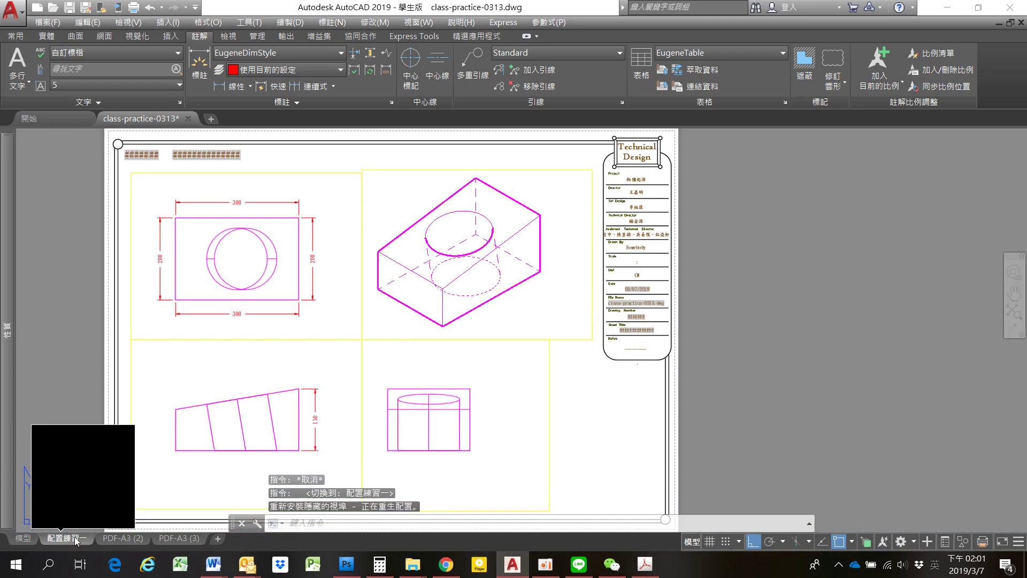
scroll(424, 190, up, 2)
scroll(424, 190, up, 2)
scroll(490, 257, down, 3)
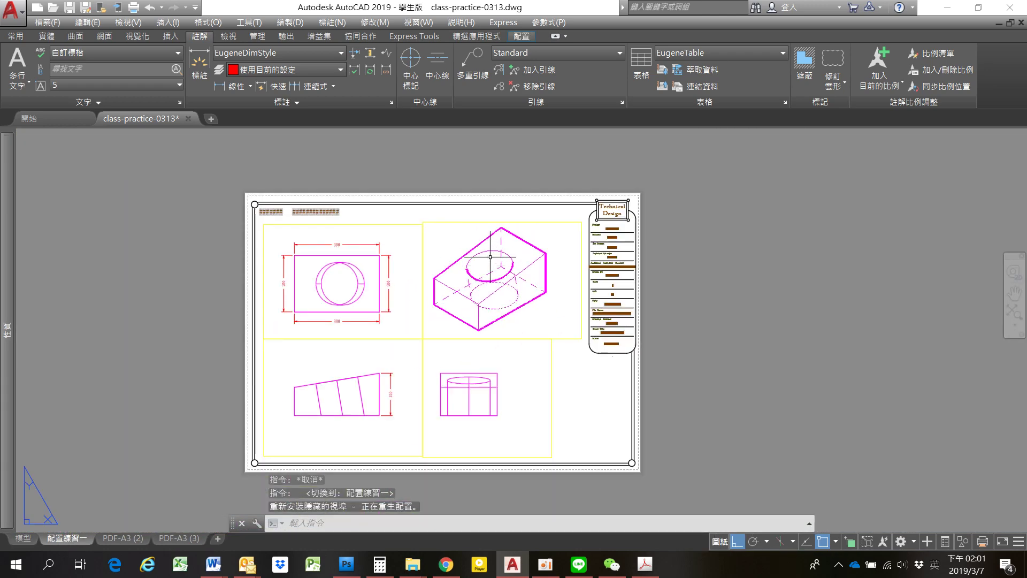
scroll(649, 374, up, 2)
scroll(633, 376, down, 1)
scroll(648, 349, up, 1)
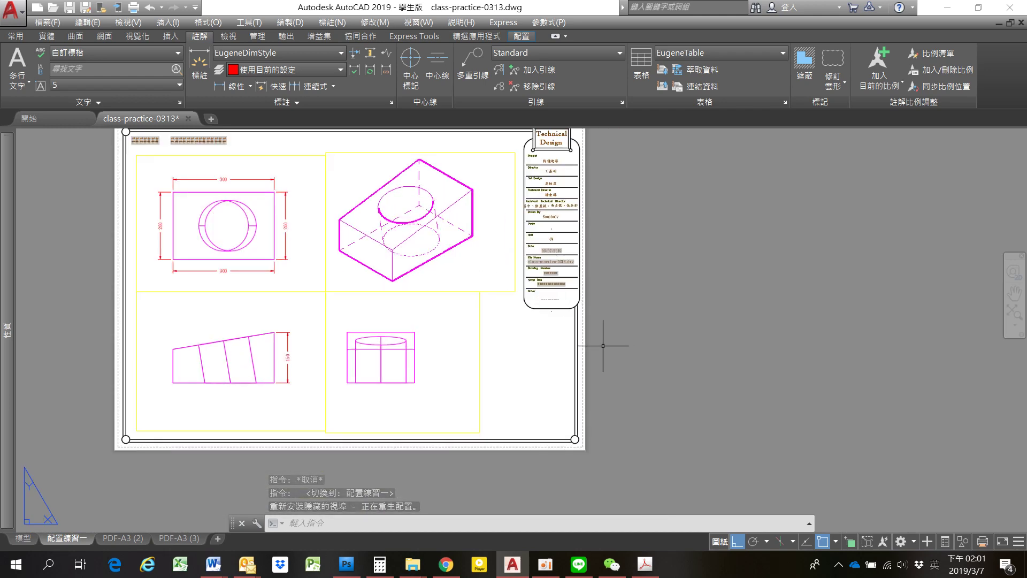
text(mv)
key(Return)
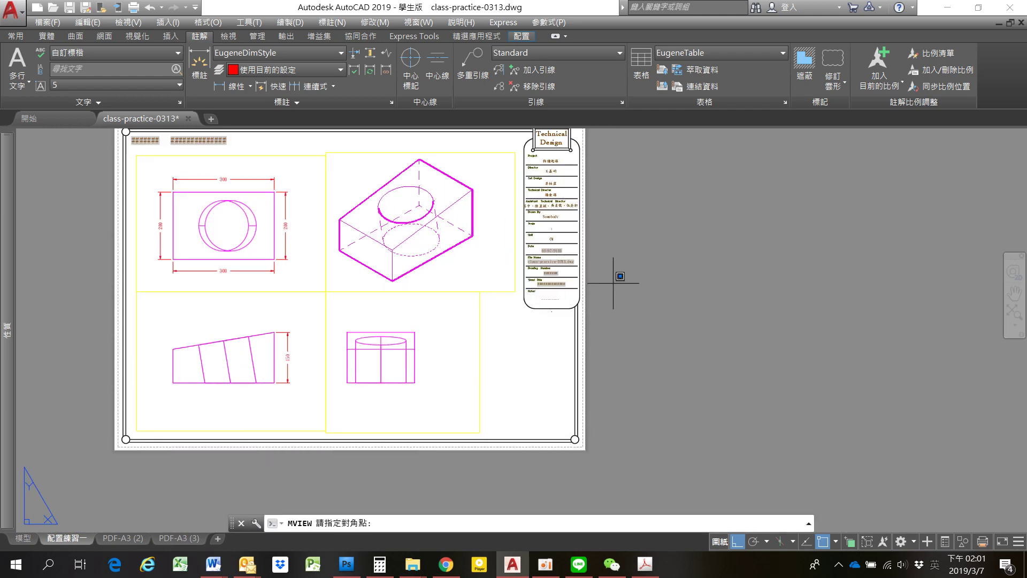
click(613, 283)
click(836, 427)
Set the new viewport to Top view with the 2D Wireframe visual style.
scroll(791, 415, up, 2)
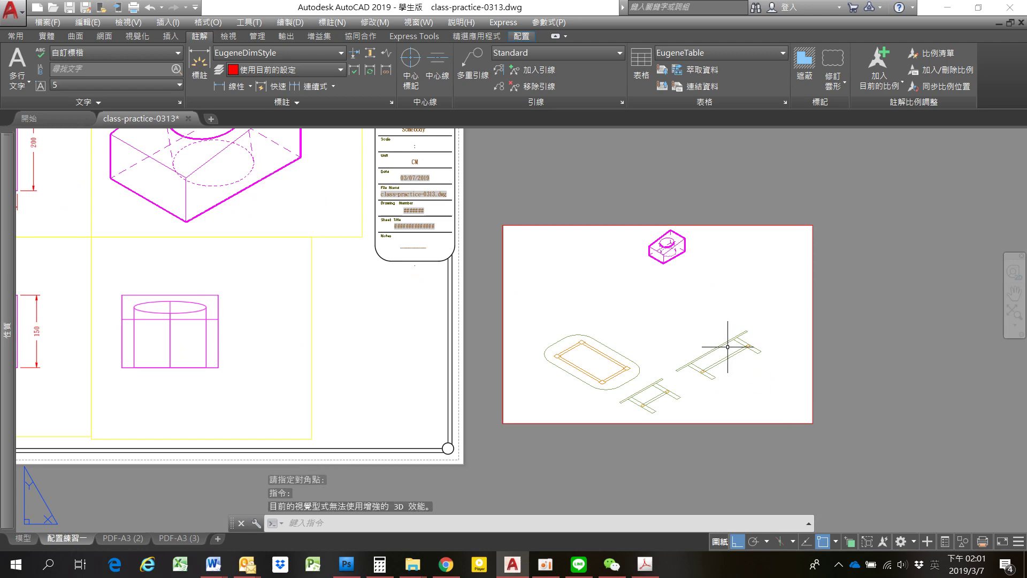
scroll(634, 335, down, 2)
scroll(653, 321, up, 1)
scroll(650, 321, up, 1)
scroll(645, 337, up, 2)
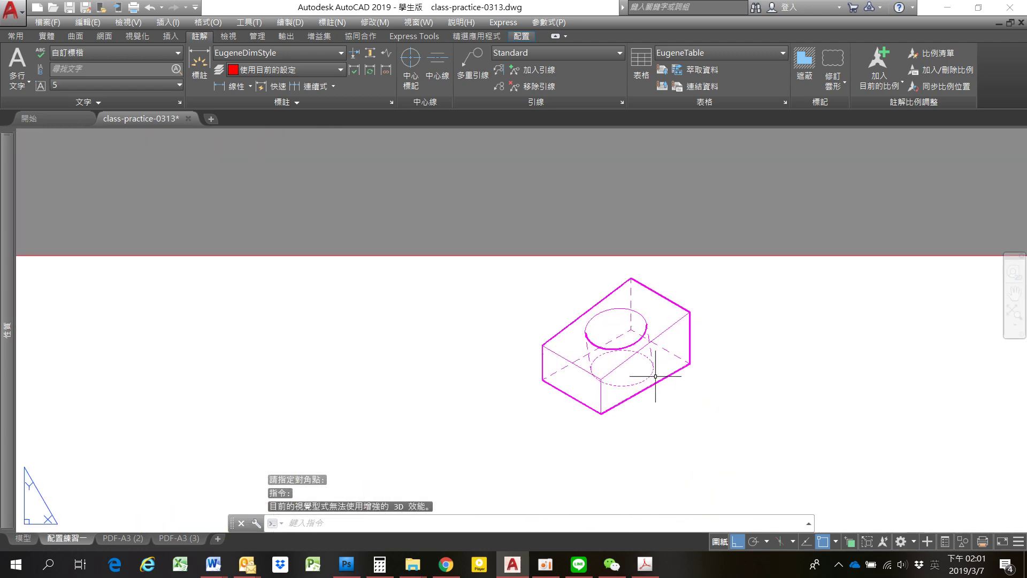
scroll(637, 340, down, 3)
scroll(688, 322, down, 2)
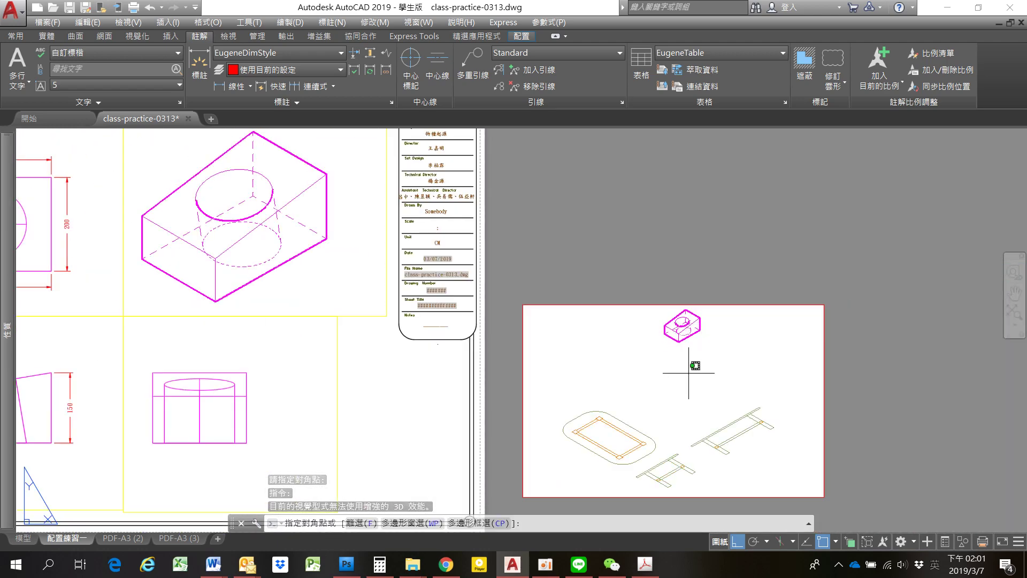
double_click(689, 371)
click(560, 313)
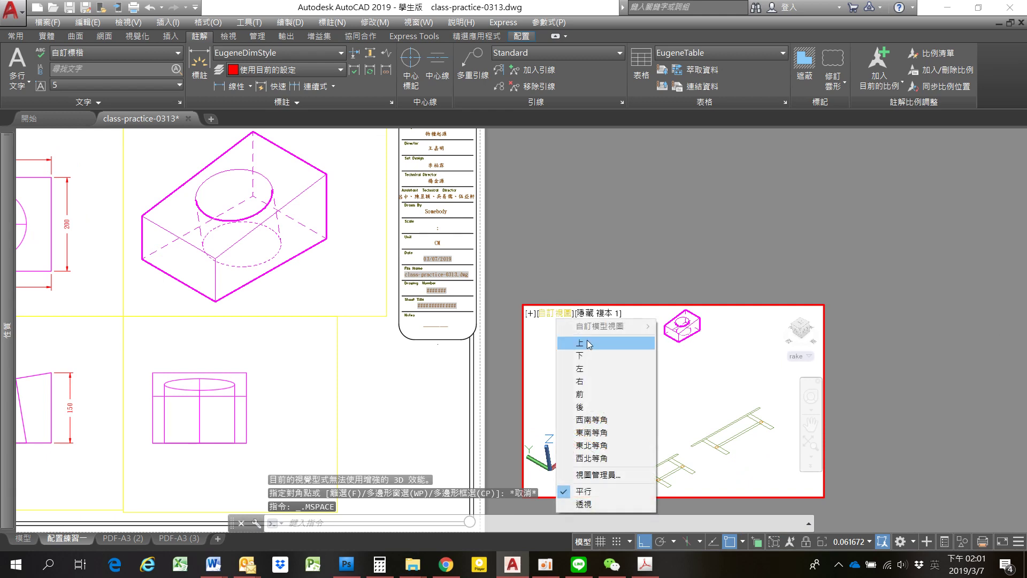
click(586, 339)
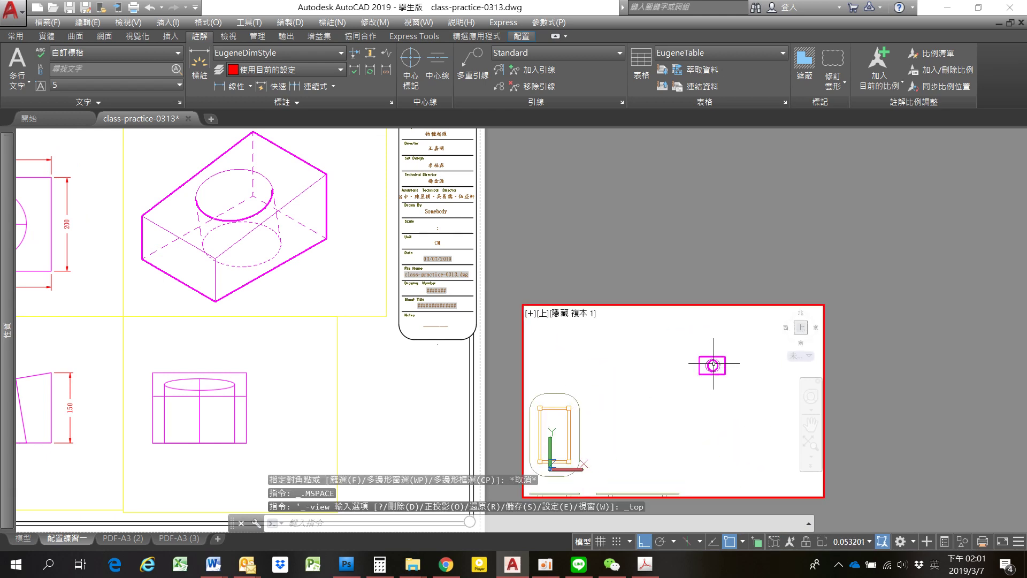
click(575, 313)
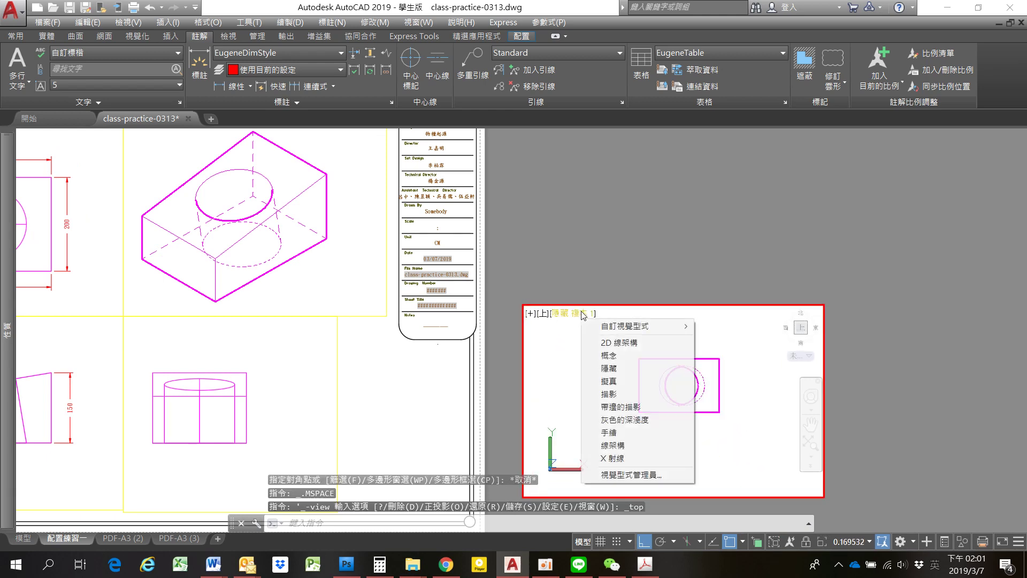
click(604, 343)
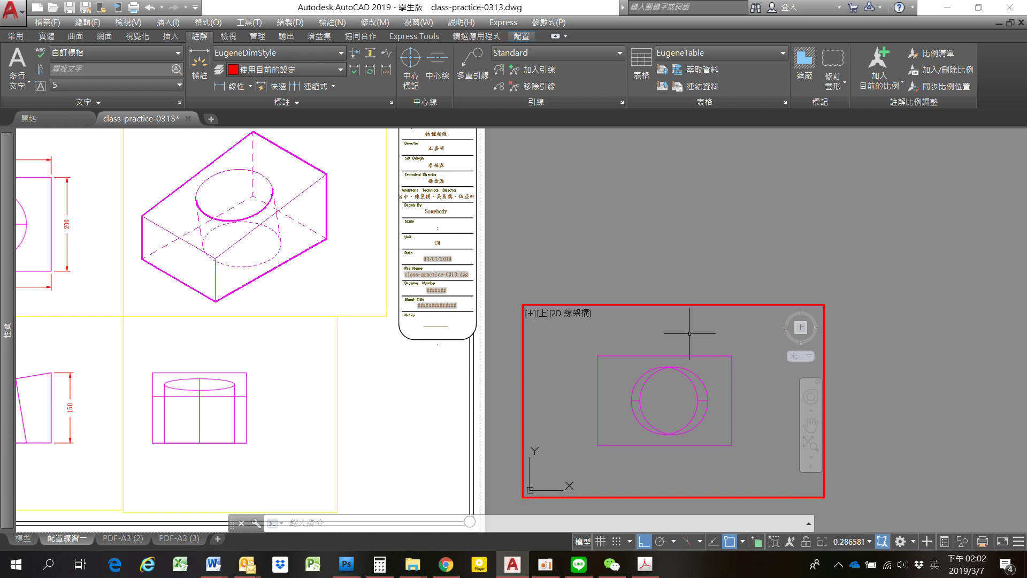
List the saved UCS names, then restore the 'rake' UCS in the viewport.
text(ucs)
key(Return)
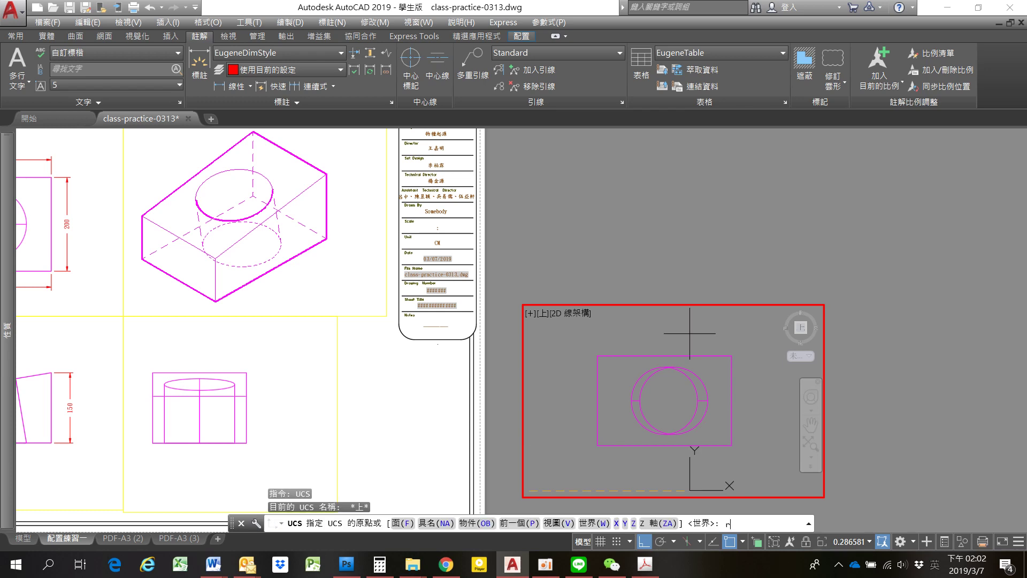
key(Return)
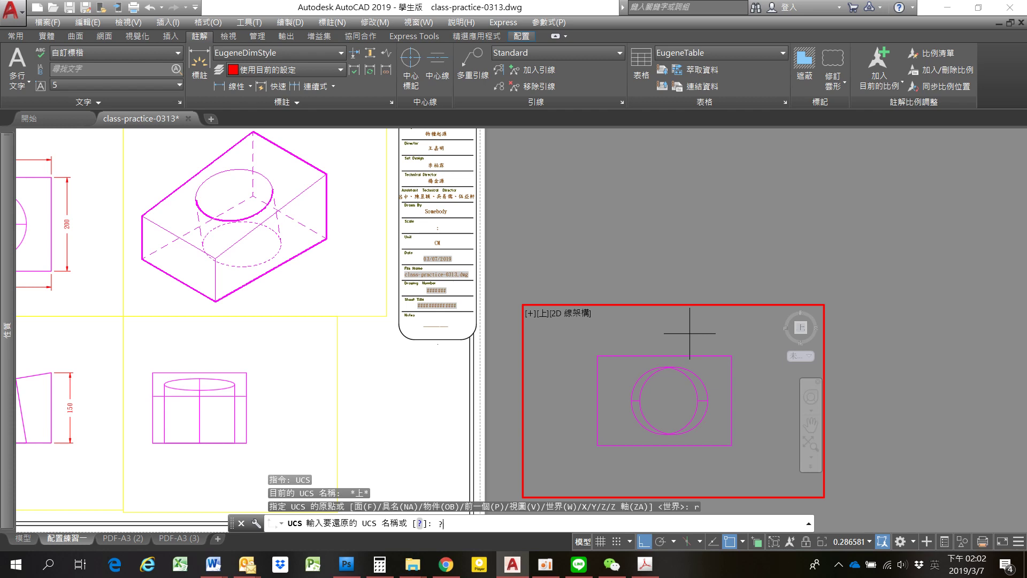
key(Return)
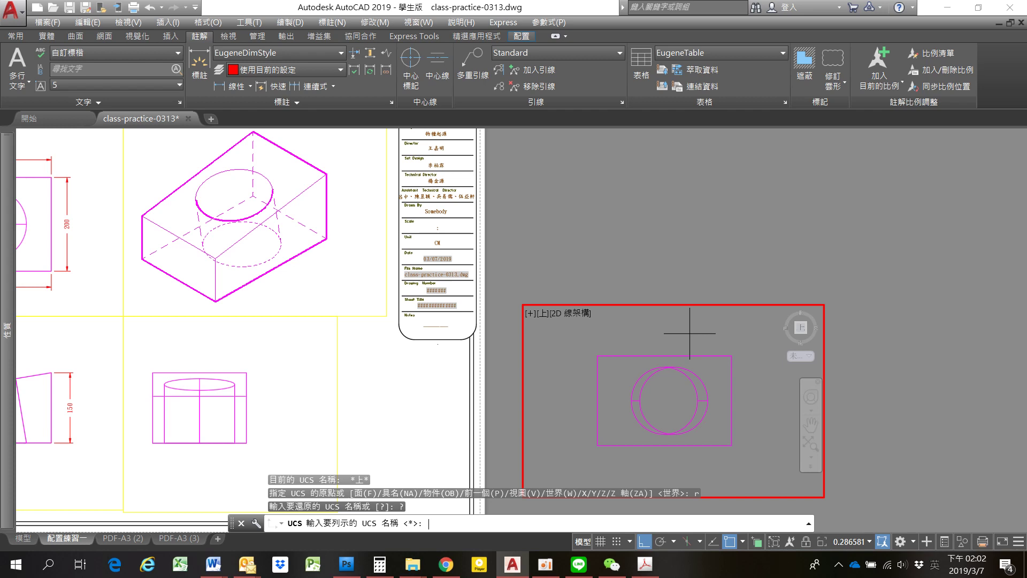
key(Return)
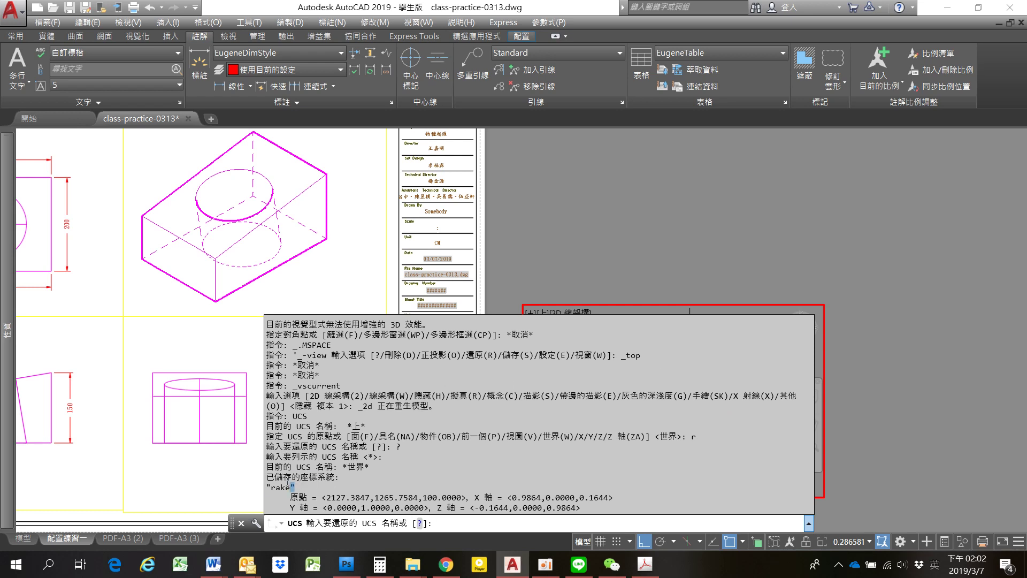
drag(295, 489, 264, 477)
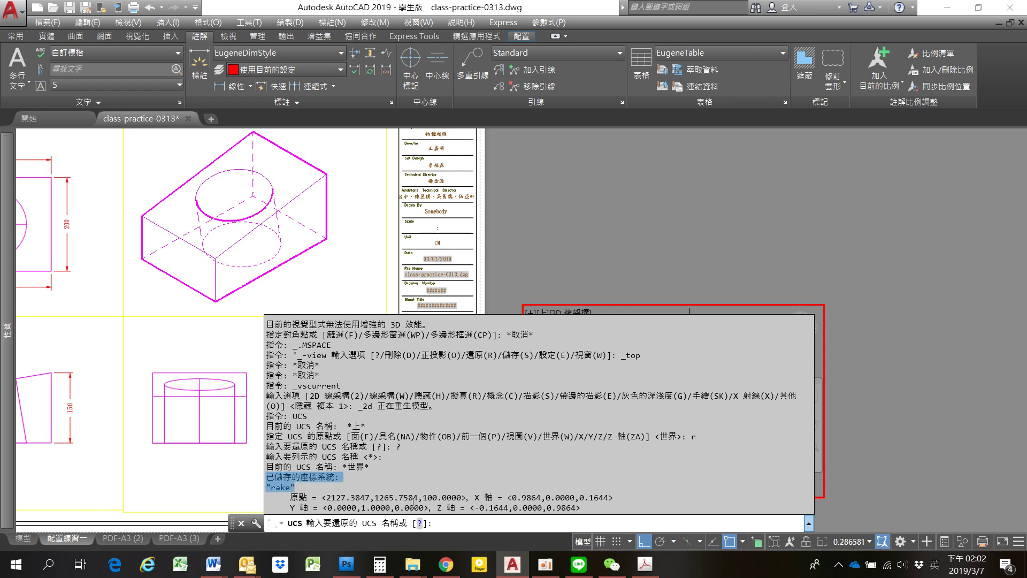
click(453, 524)
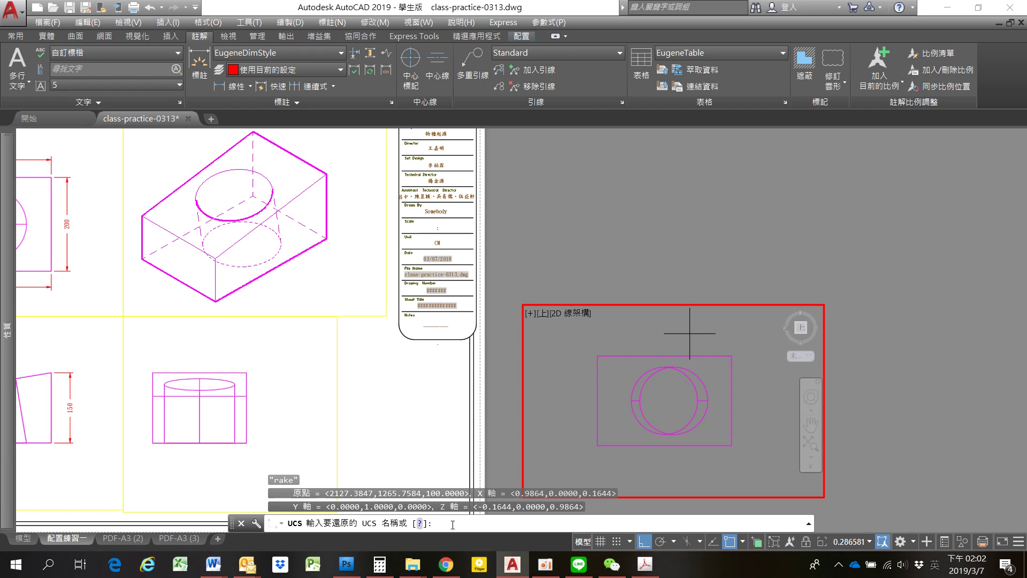
text(rake)
key(Return)
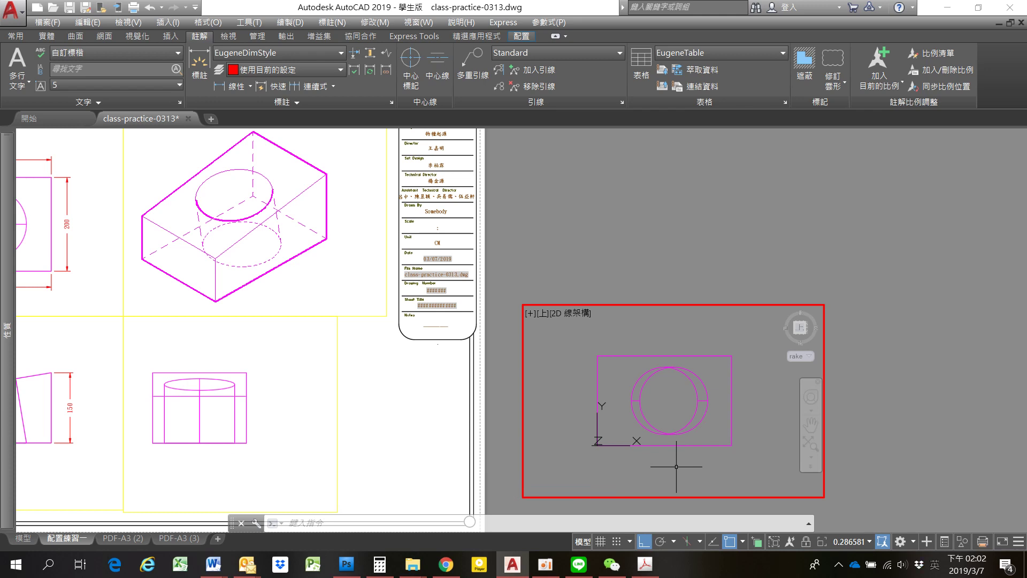
key(Escape)
text(p)
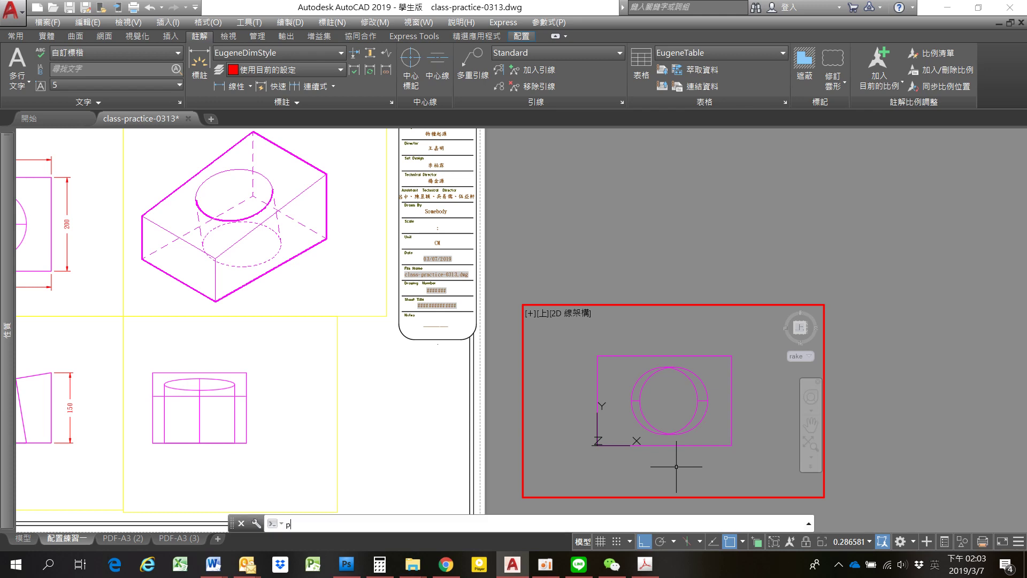
Run PLAN for the current 'rake' UCS and zoom to frame the auxiliary view.
text(PLAN)
key(Return)
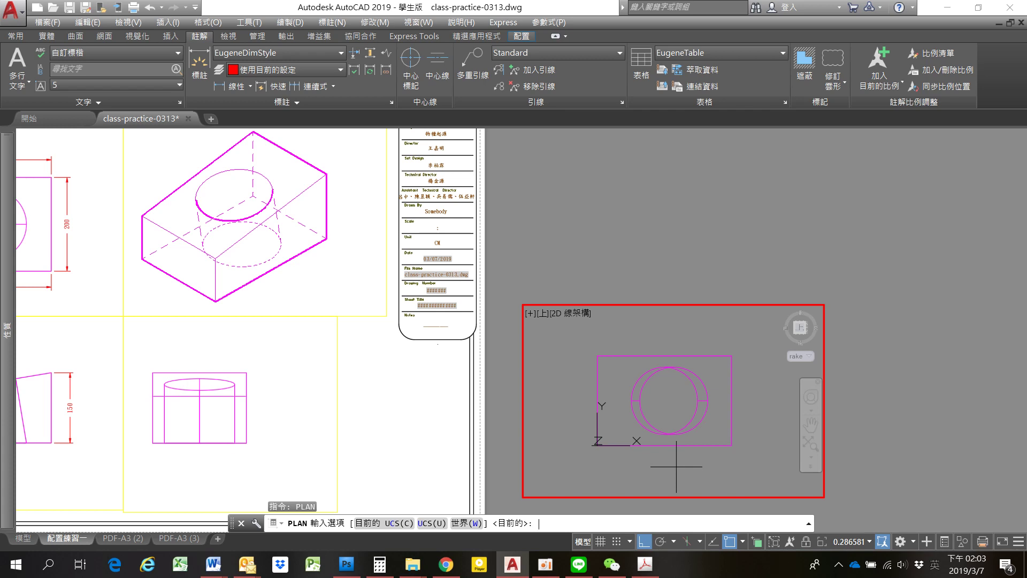
key(Return)
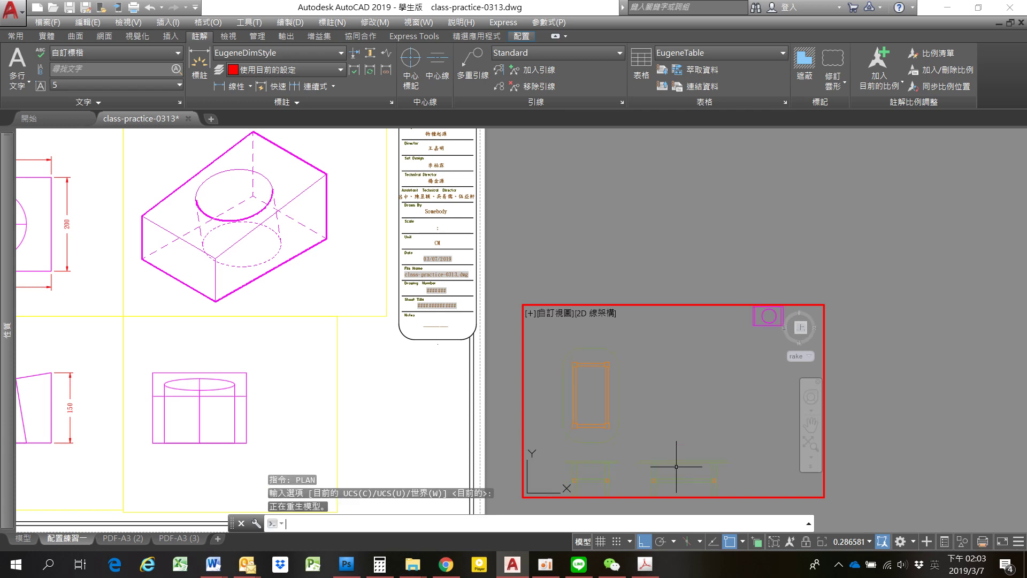
scroll(688, 401, down, 3)
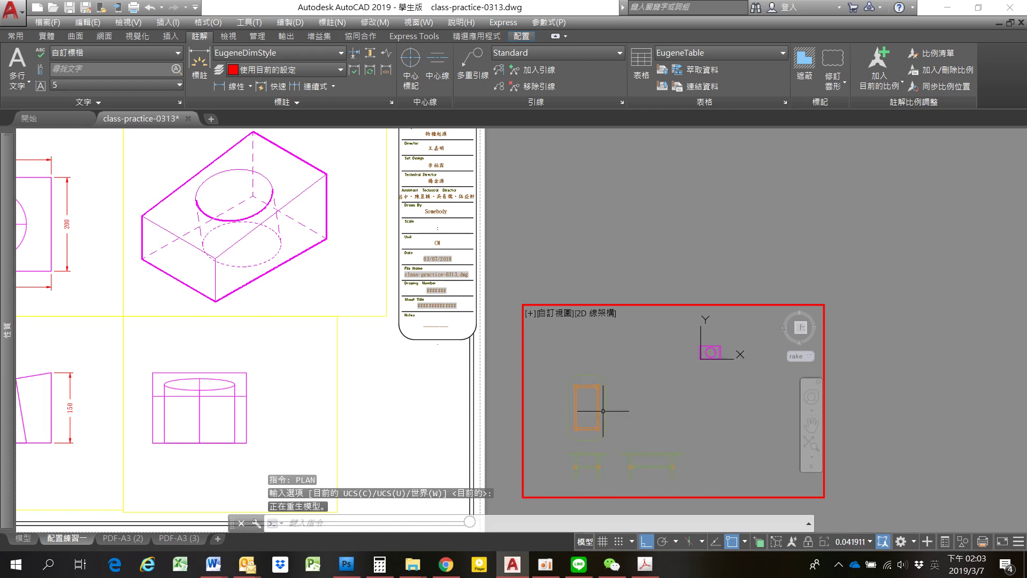
scroll(714, 348, up, 2)
scroll(715, 348, up, 4)
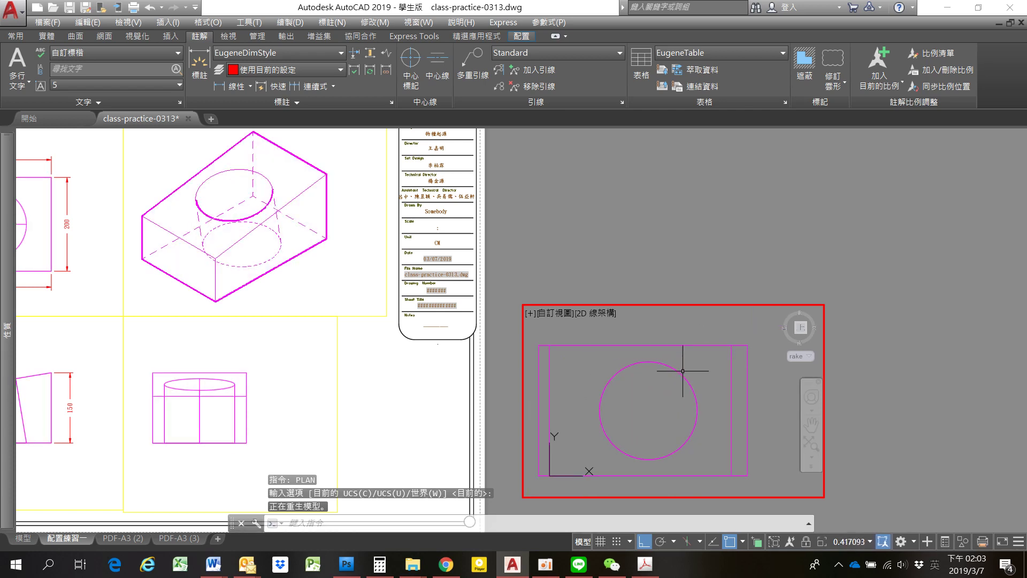
scroll(712, 371, down, 1)
scroll(613, 410, up, 1)
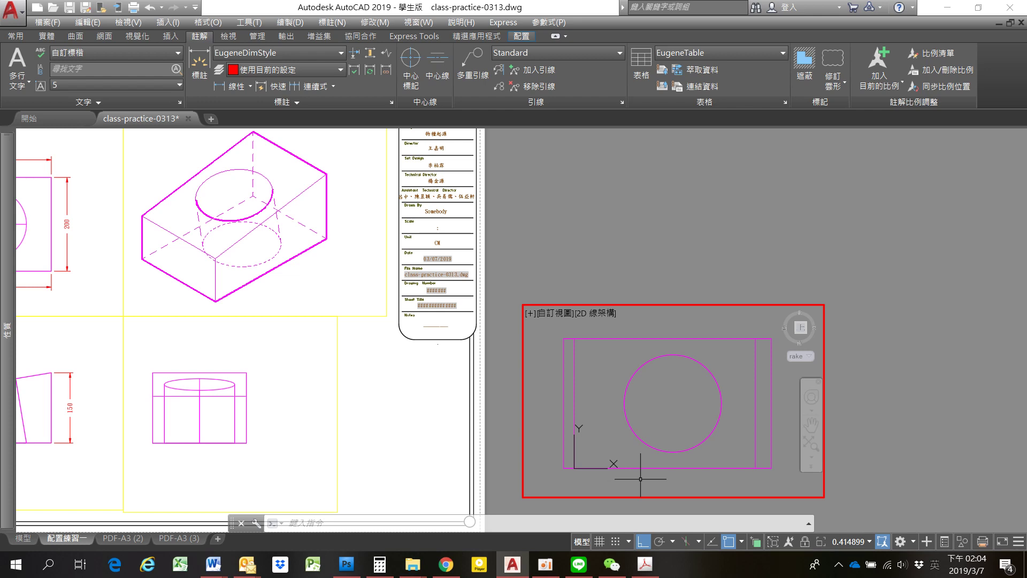
Return to paper space and move the auxiliary viewport onto the sheet's lower right.
double_click(904, 443)
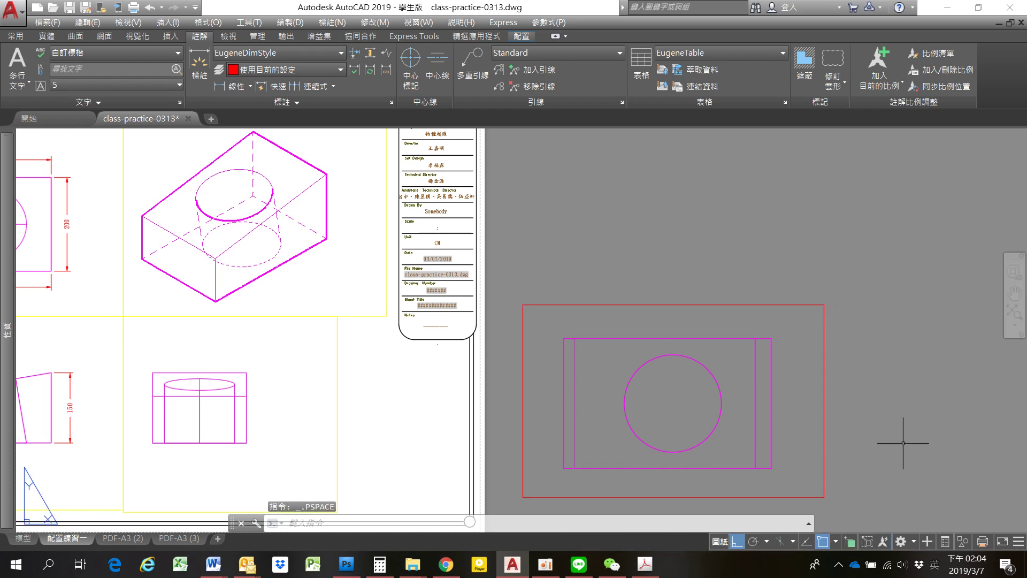
scroll(857, 435, down, 3)
scroll(814, 423, up, 2)
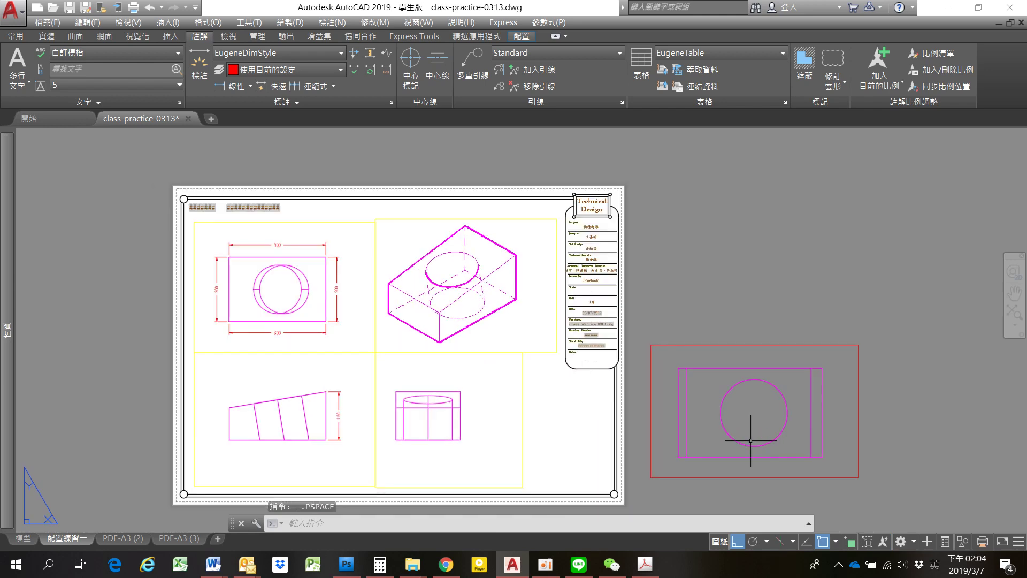
click(868, 473)
click(854, 450)
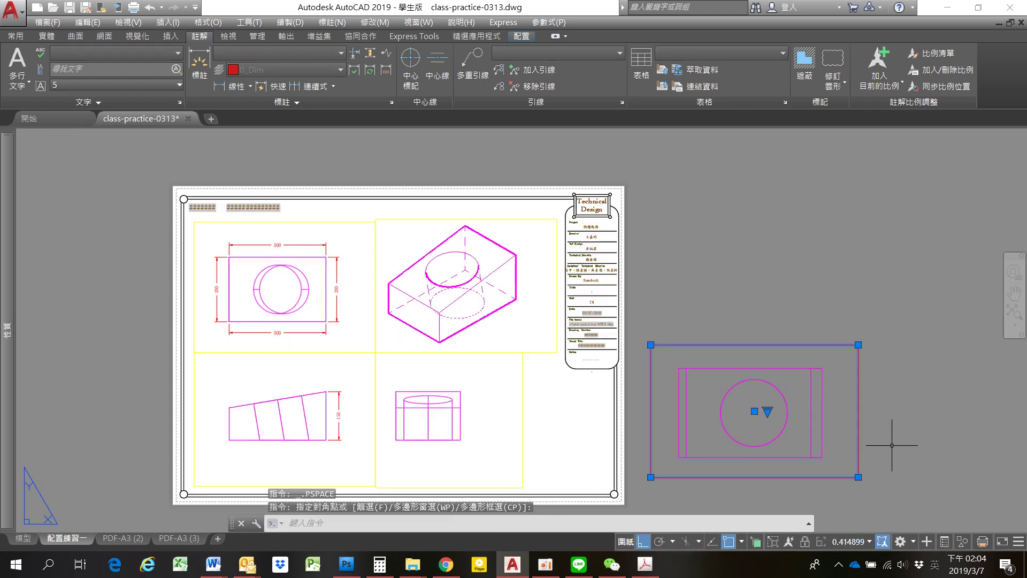
text(m)
key(Return)
click(847, 275)
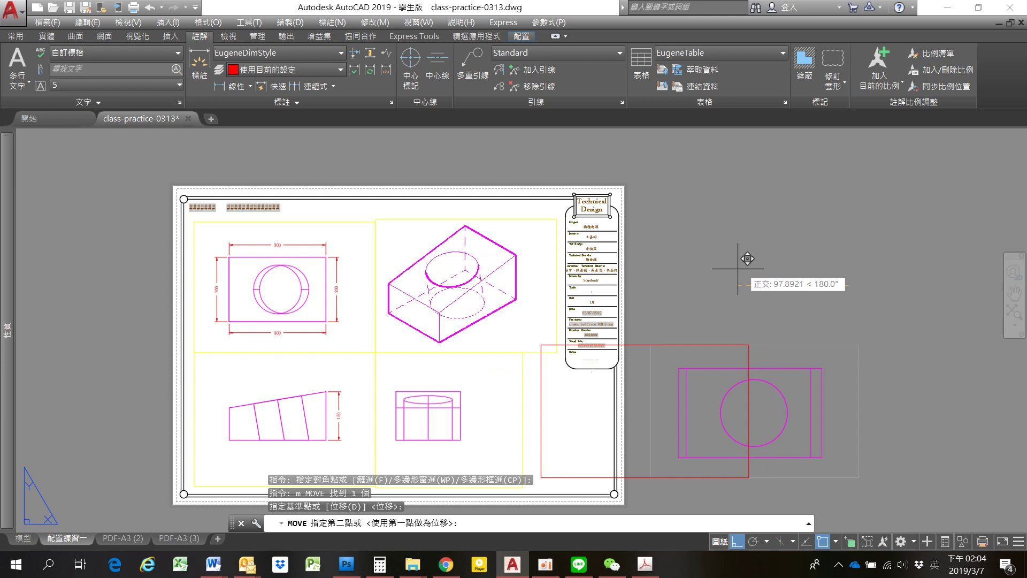
click(675, 256)
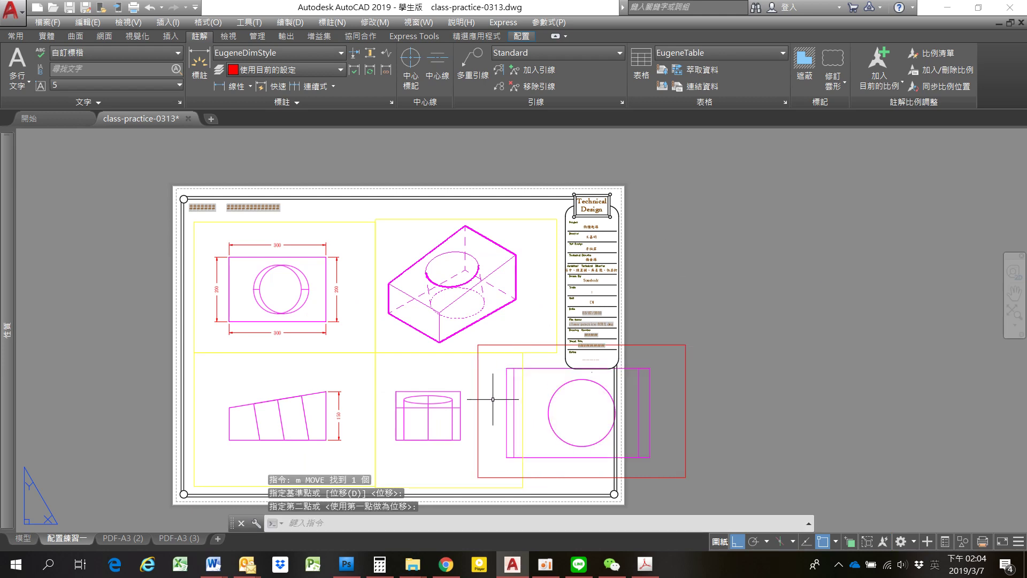
Review the moved viewport's placement, cancelling an accidental stretch of its frame corner.
scroll(209, 404, up, 2)
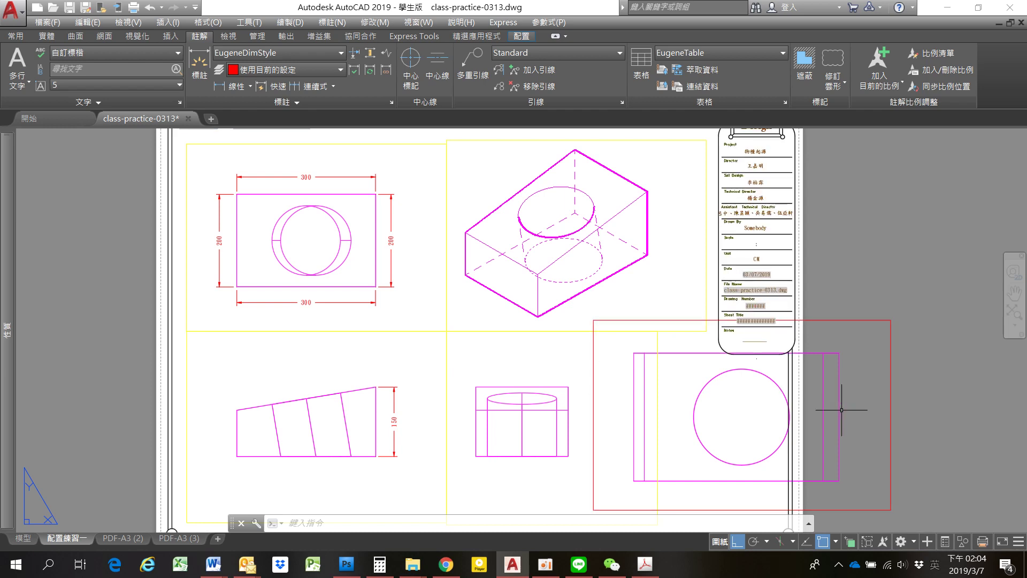
scroll(841, 409, down, 2)
scroll(864, 453, down, 1)
scroll(843, 453, up, 1)
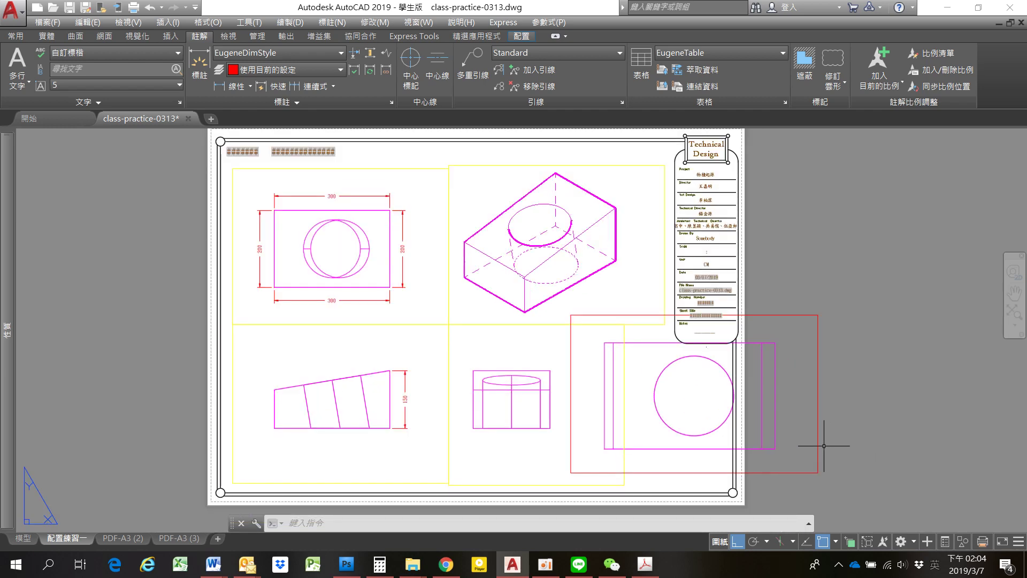
click(818, 473)
click(818, 473)
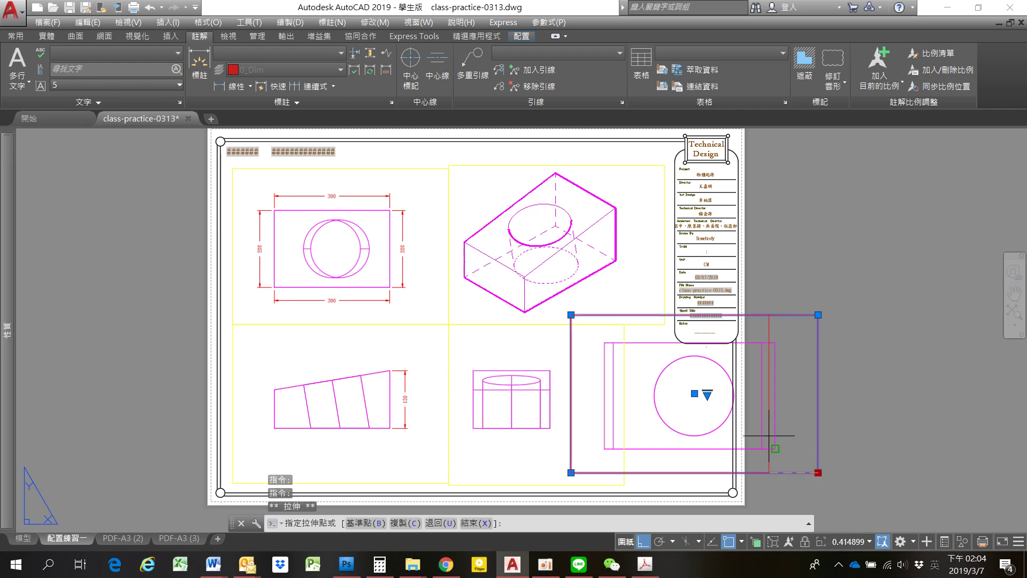
key(Escape)
key(Escape)
key(Escape)
scroll(750, 401, up, 2)
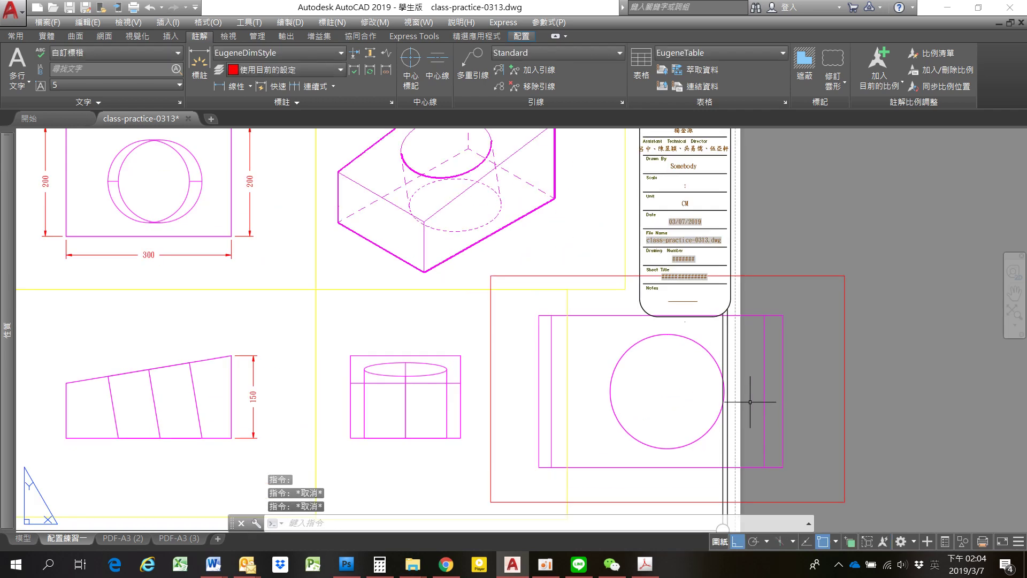
scroll(663, 374, up, 1)
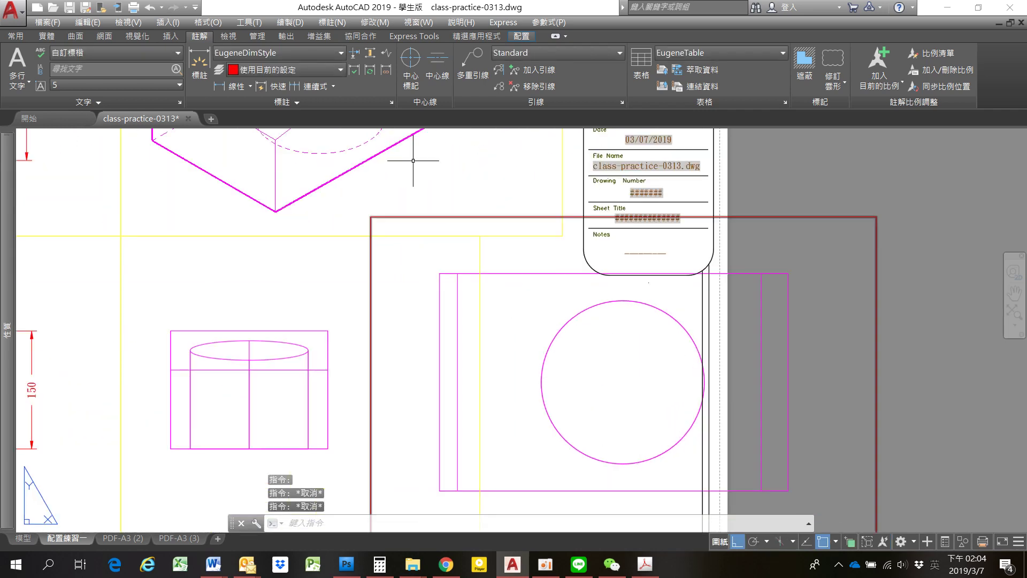
scroll(381, 167, down, 1)
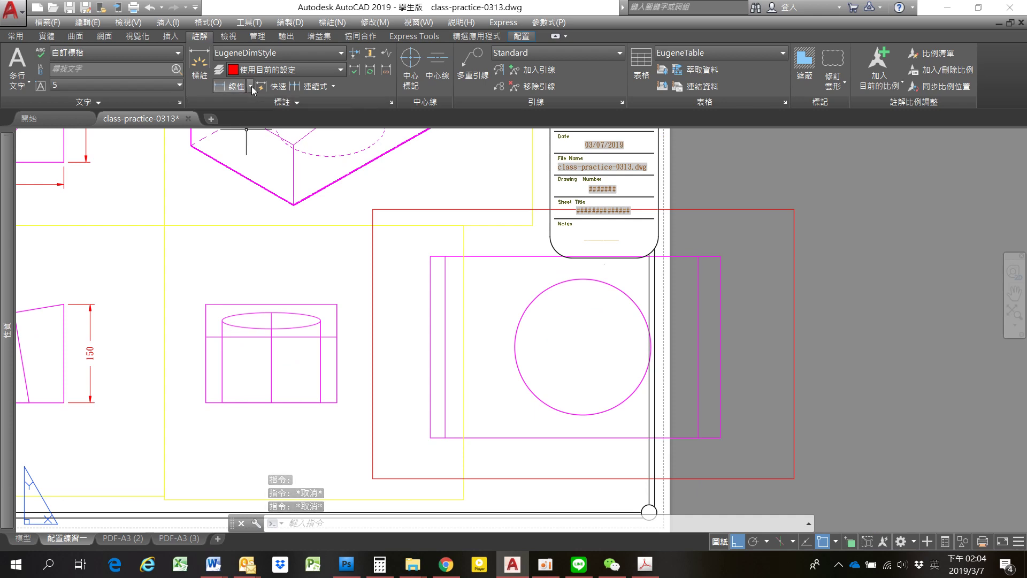
click(250, 86)
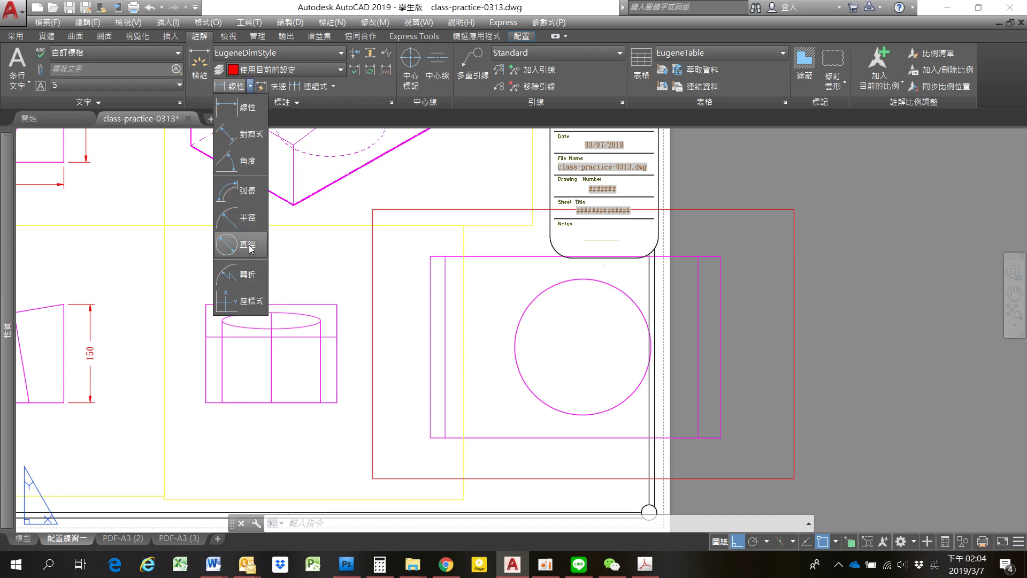
Add an R75 radius dimension and a Ø150 diameter dimension to the auxiliary view's circle.
click(247, 217)
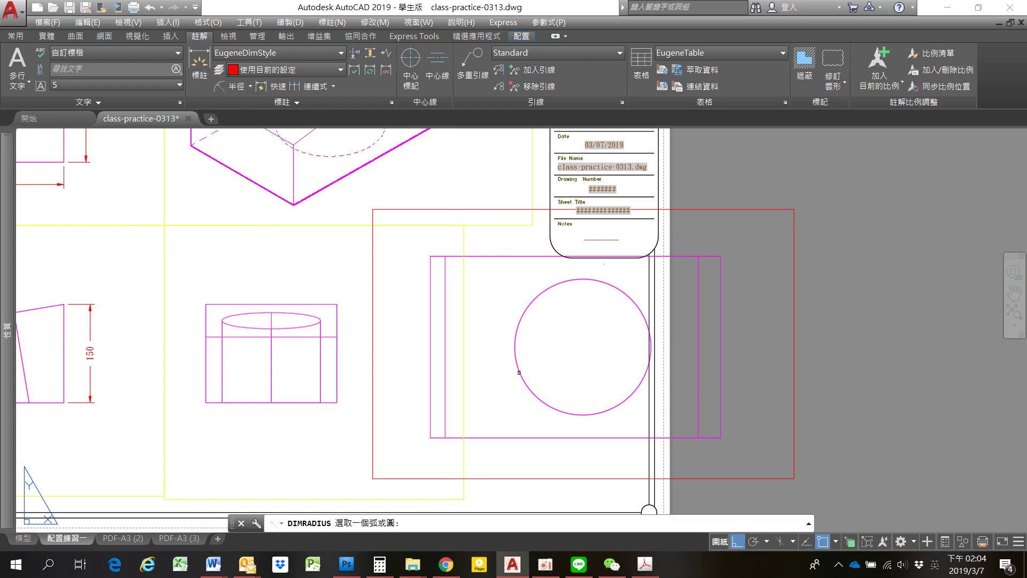
click(520, 375)
click(494, 406)
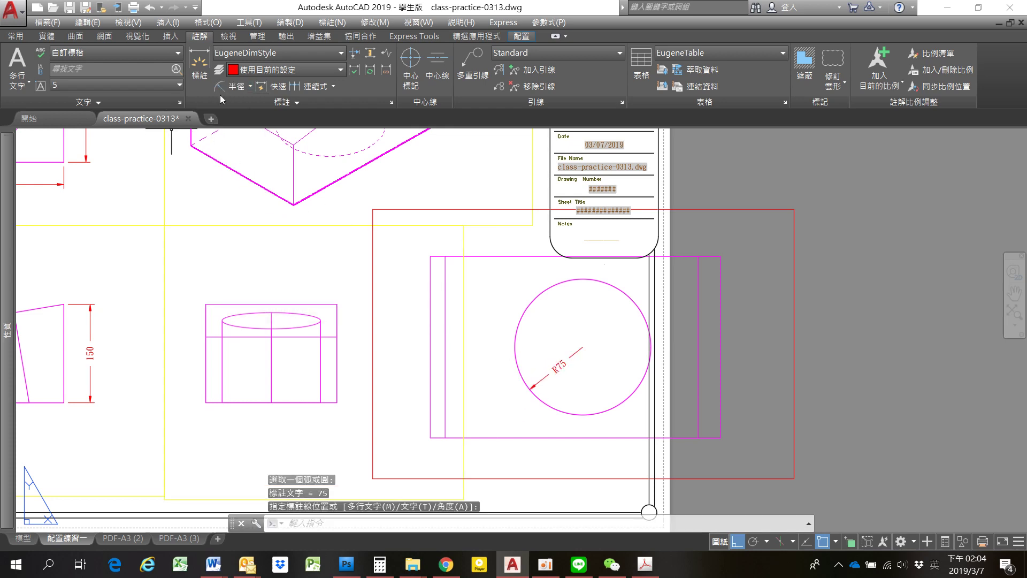
click(250, 86)
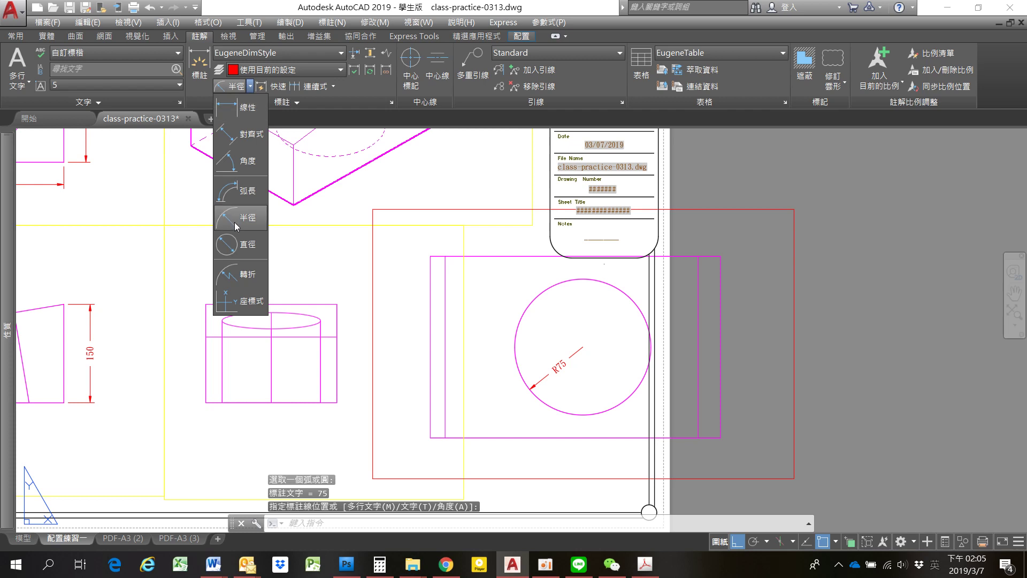
click(255, 254)
click(523, 315)
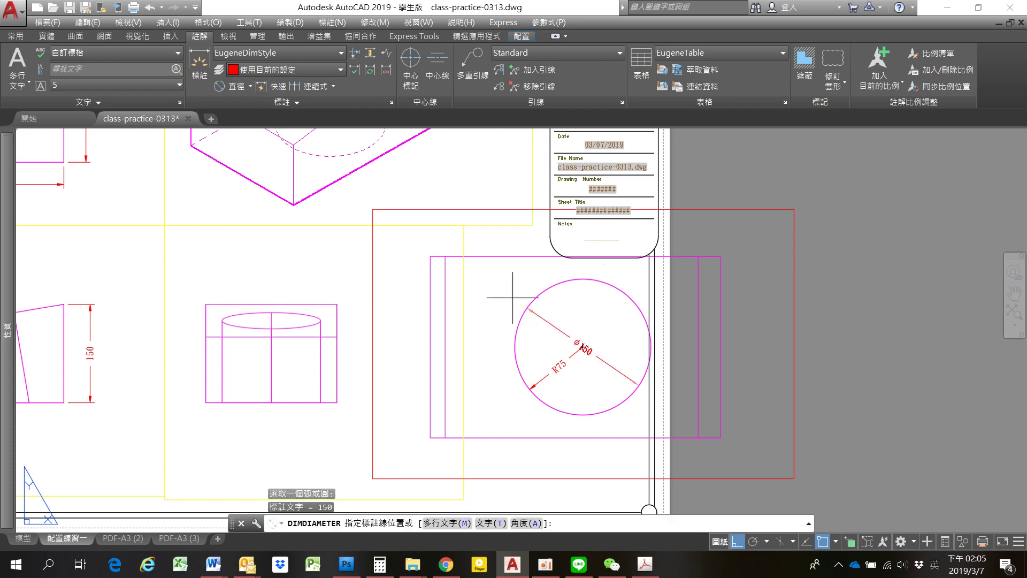
click(596, 351)
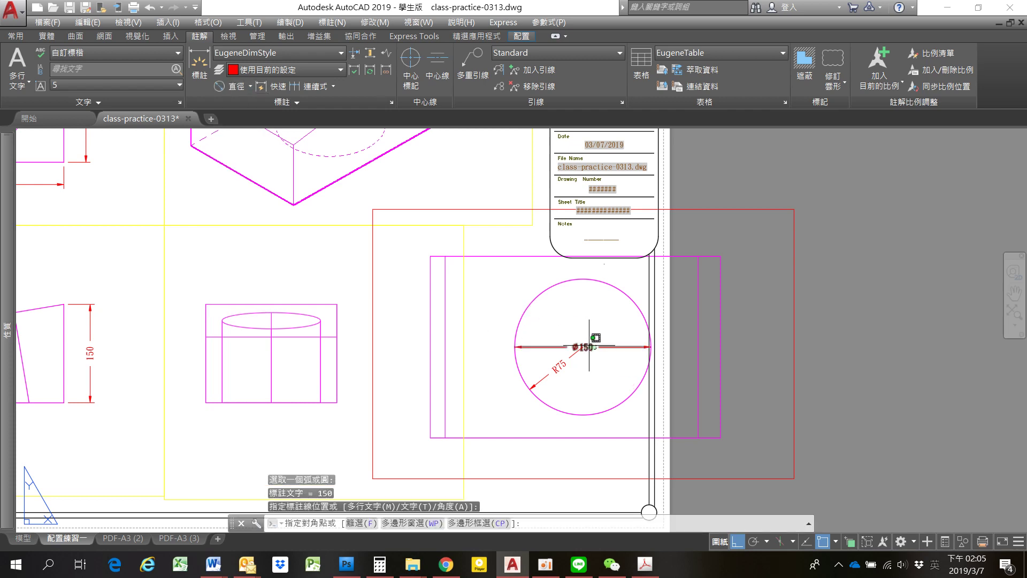
Drag the Ø150 dimension text diagonally to the circle's upper left with Ortho off.
click(584, 348)
click(583, 347)
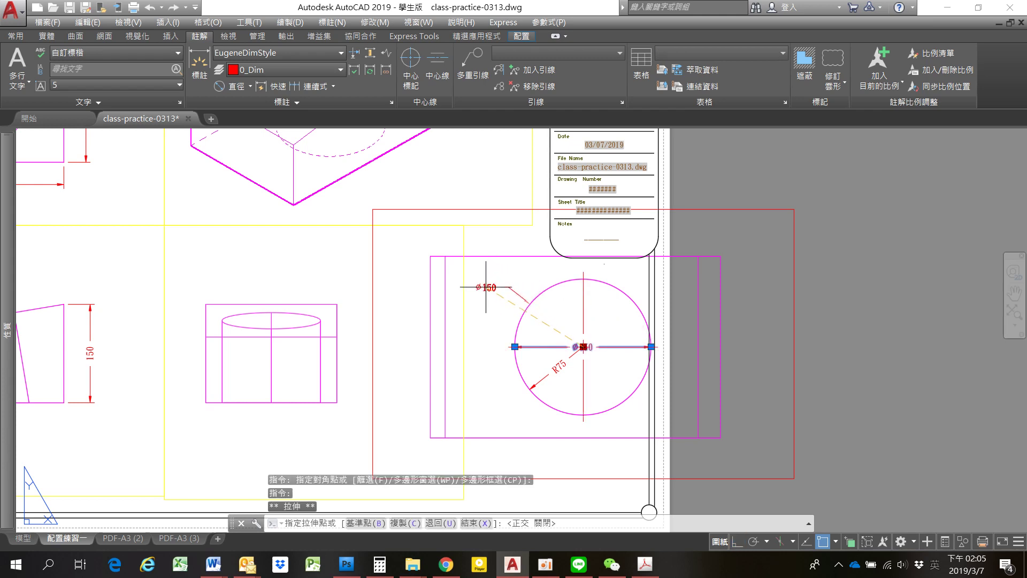
key(F8)
key(Escape)
key(Escape)
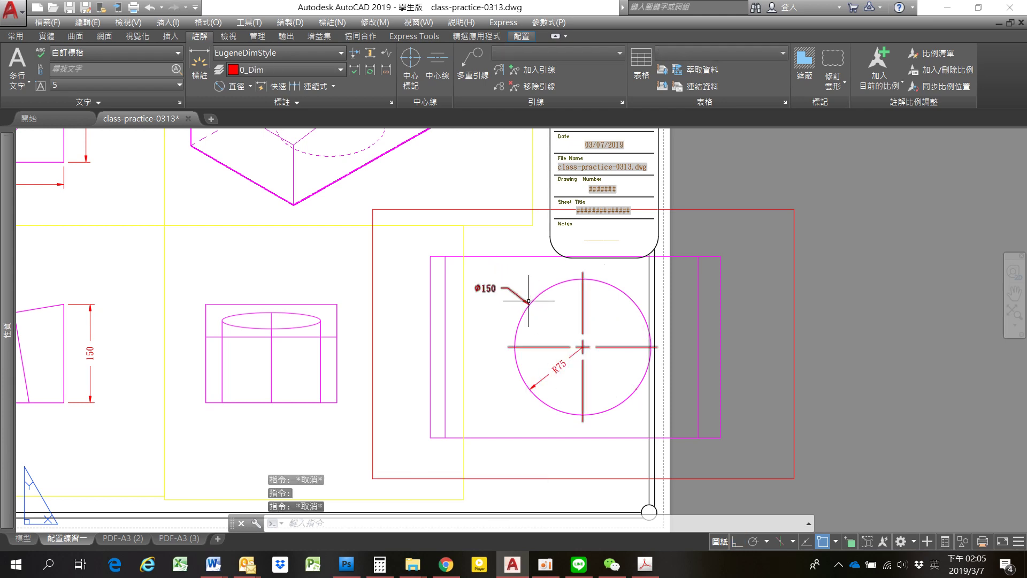
scroll(409, 364, down, 2)
scroll(180, 332, up, 3)
Shift the vertical 150 dimension line inward so it sits just right of the tapered shape.
click(271, 385)
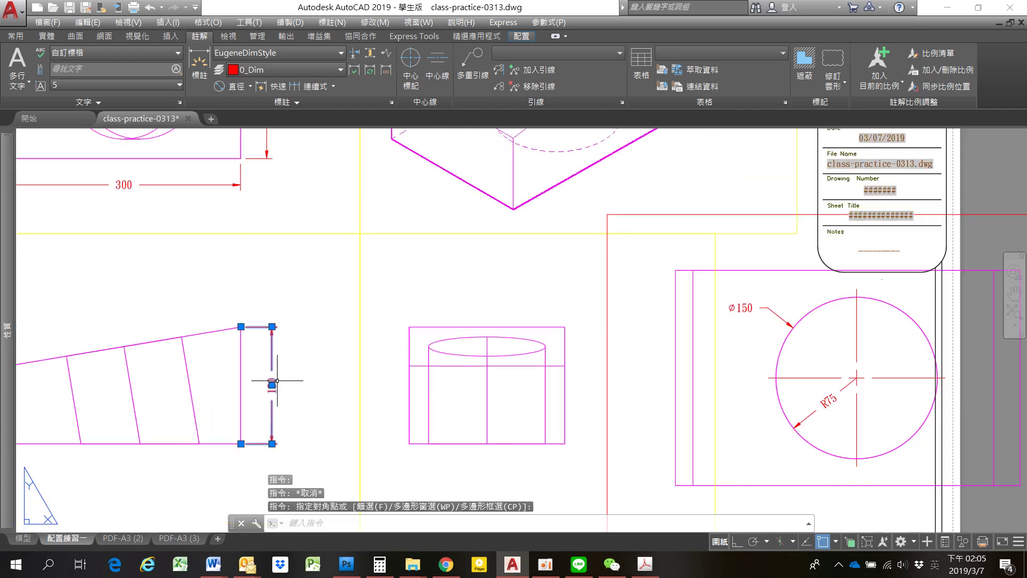
click(272, 385)
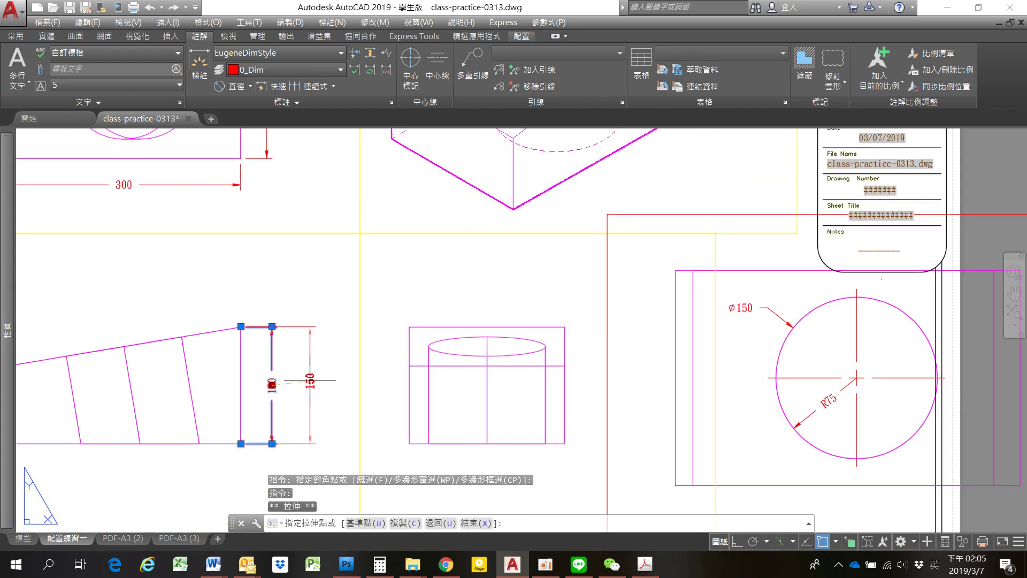
key(F8)
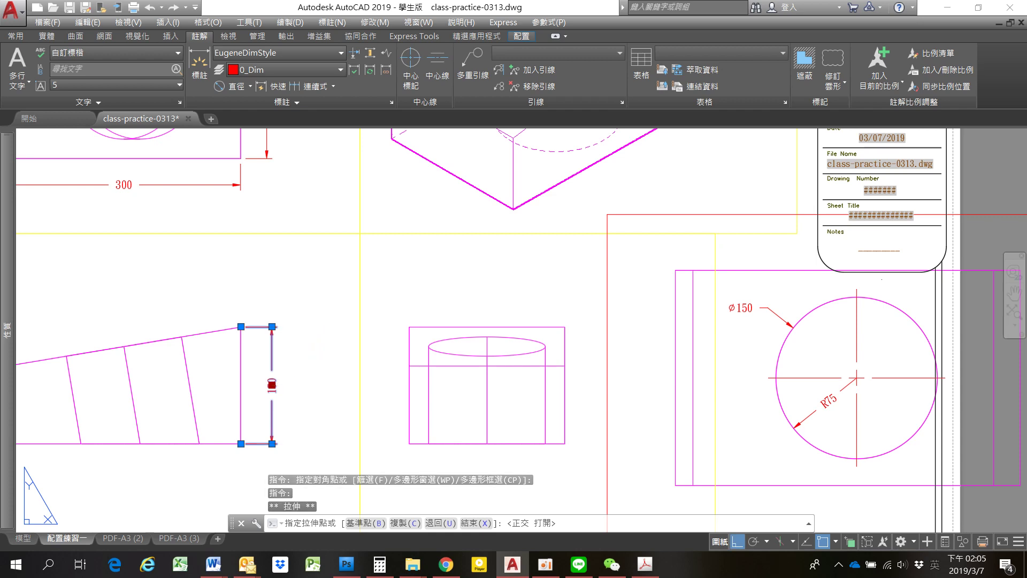
click(303, 384)
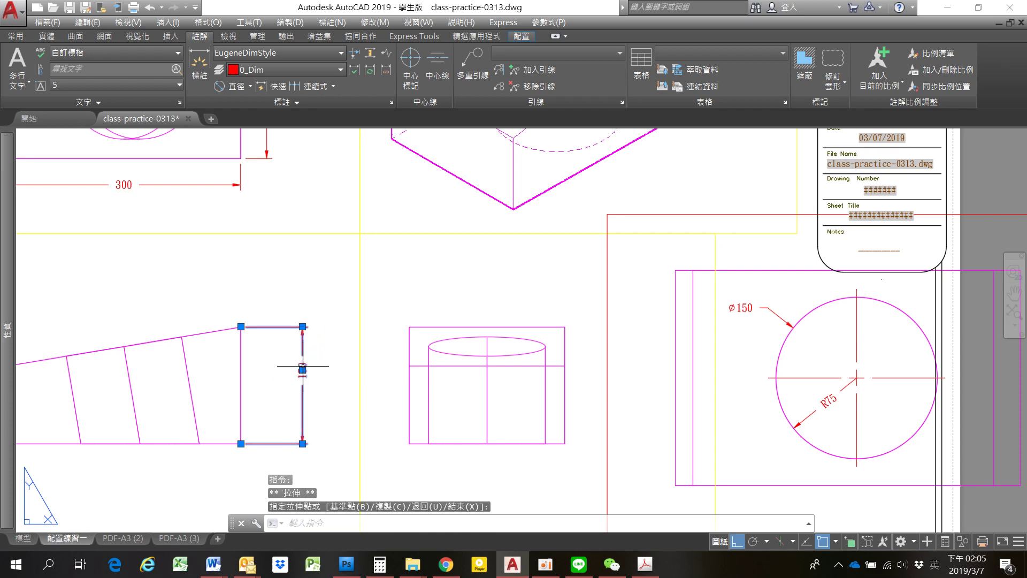
click(303, 369)
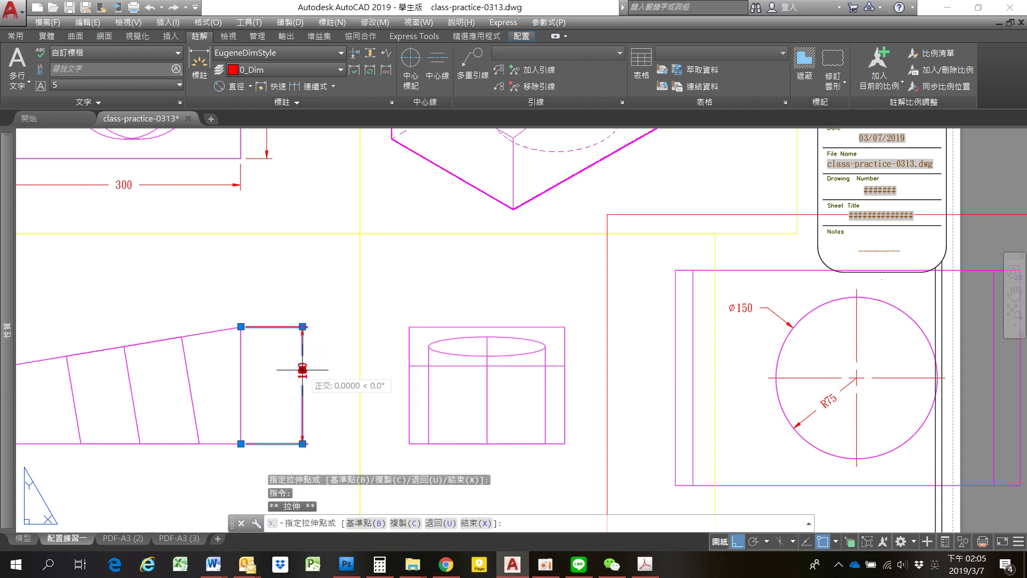
key(F8)
click(260, 404)
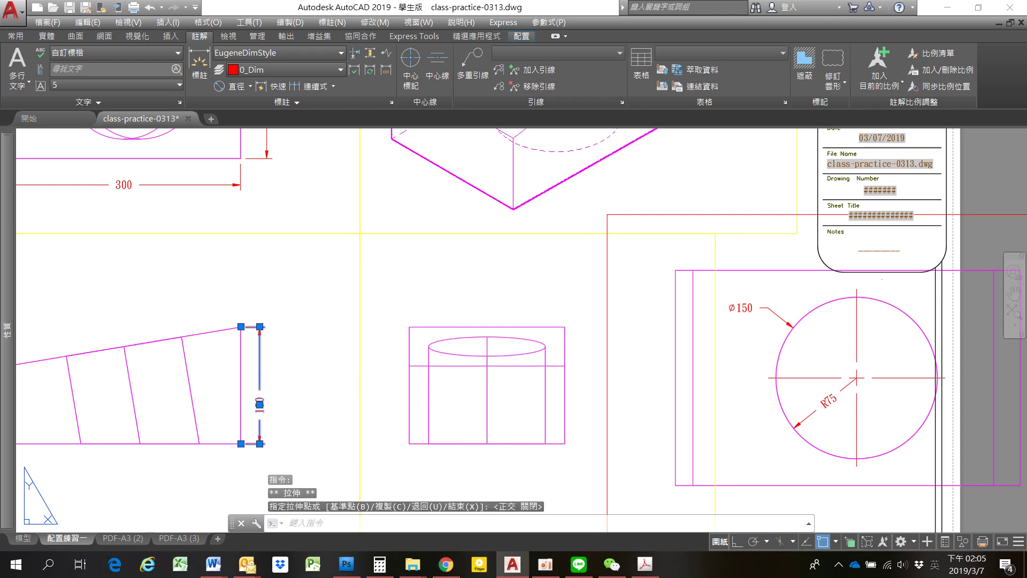
key(Escape)
key(Escape)
scroll(275, 389, down, 5)
scroll(651, 409, up, 3)
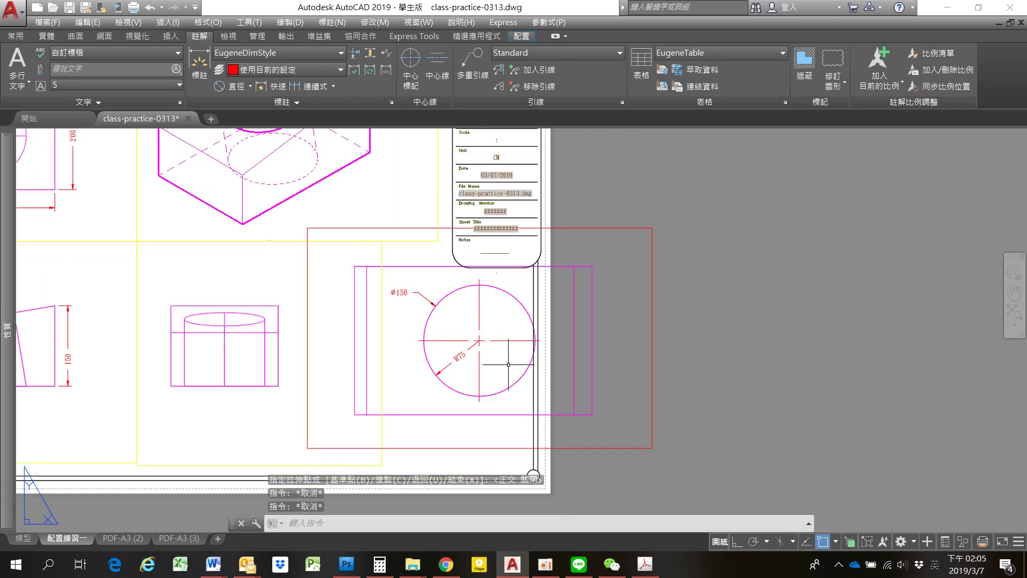
scroll(509, 365, down, 1)
scroll(679, 367, down, 3)
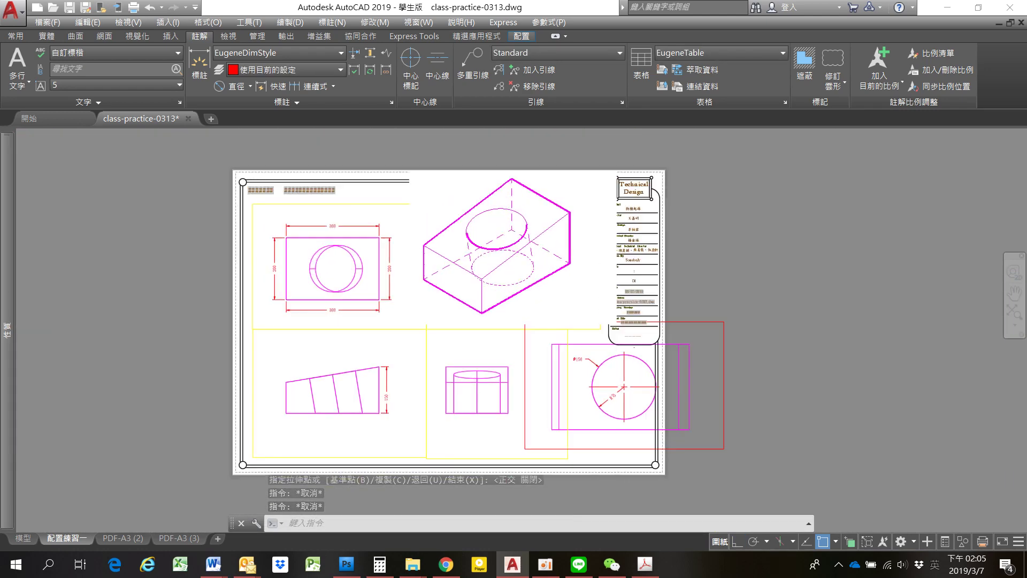
scroll(335, 289, up, 3)
Draw a small rectangular viewport with MV above the tapered auxiliary view.
text(mv)
key(Return)
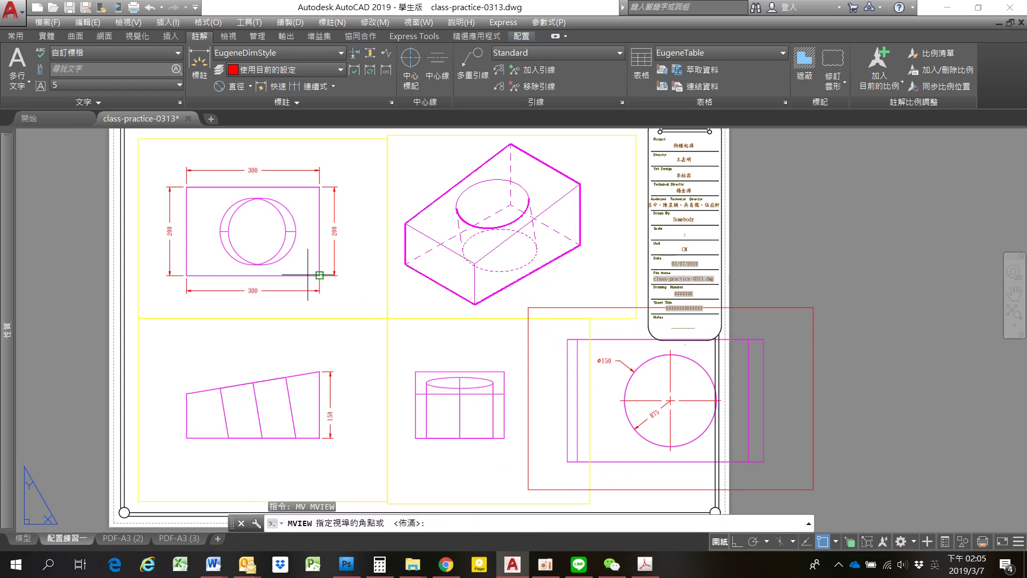
scroll(143, 330, up, 2)
click(204, 338)
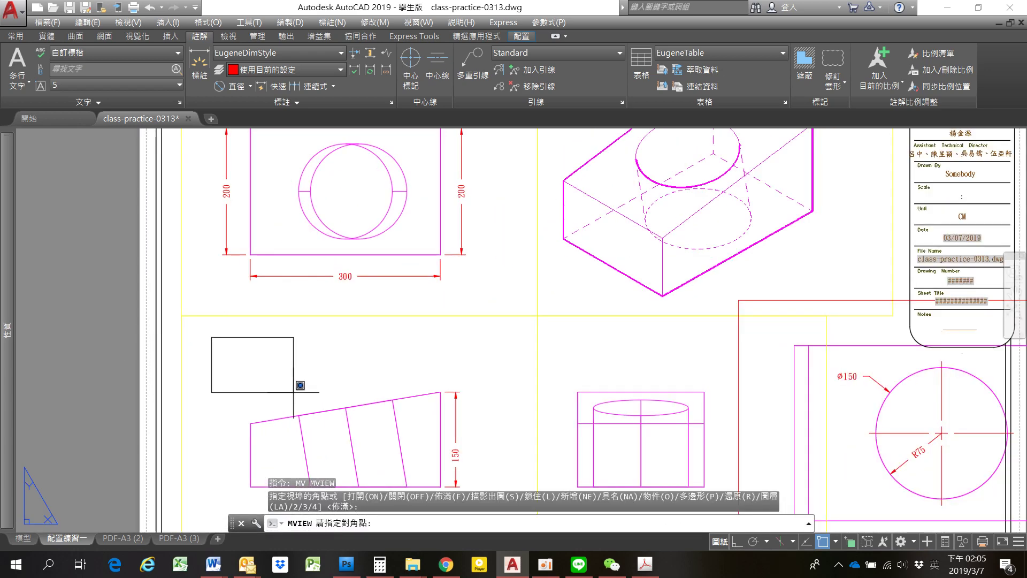
scroll(322, 342, down, 3)
scroll(347, 377, up, 2)
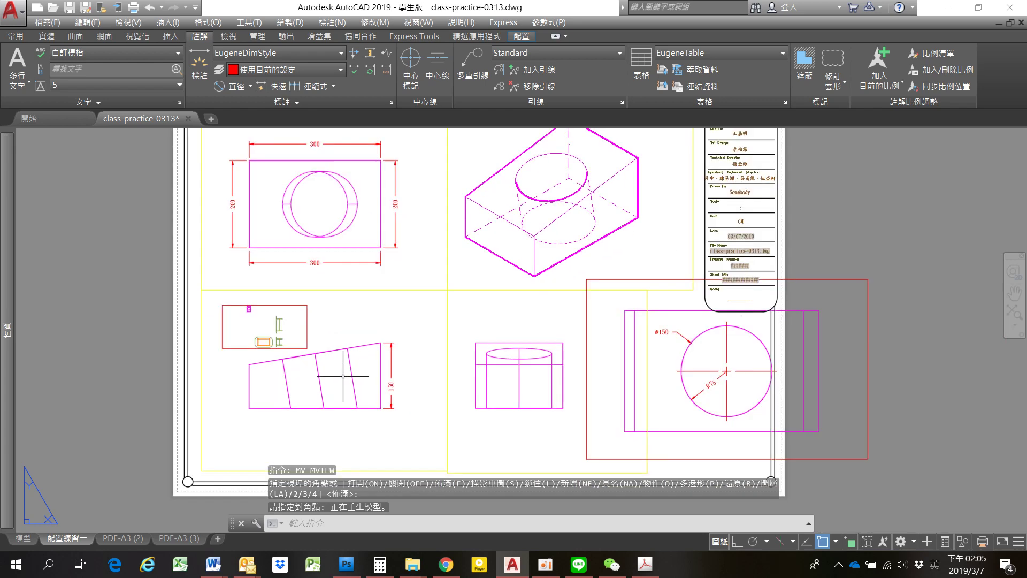
key(Escape)
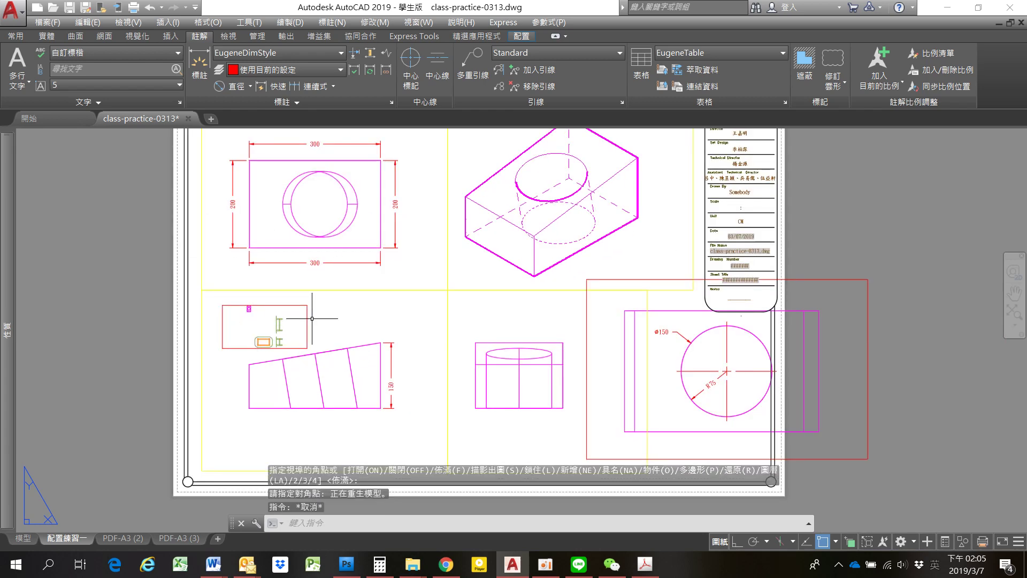
scroll(238, 325, up, 2)
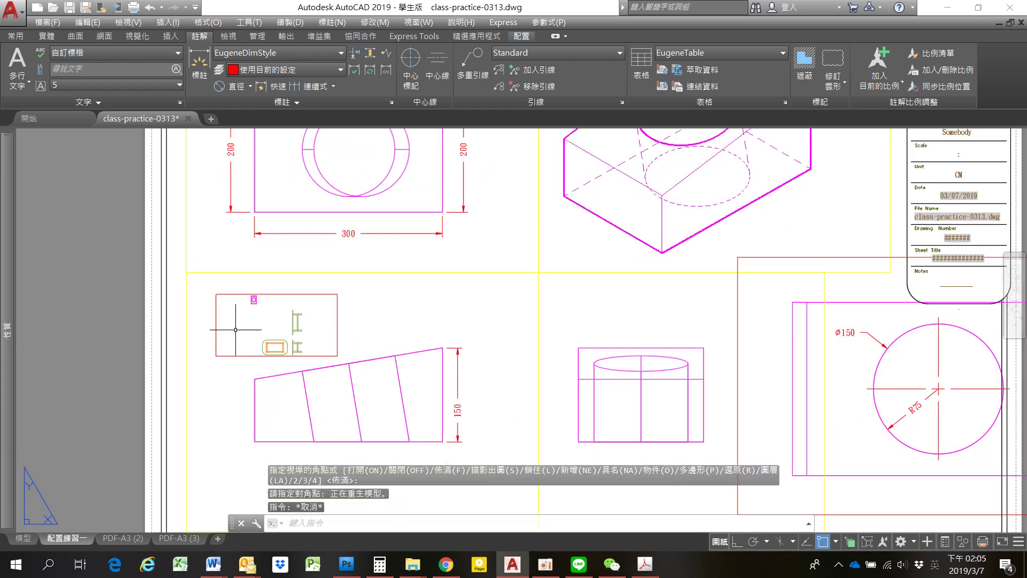
Check the new small viewport's frame, then make the lower-left viewport active.
click(339, 319)
scroll(273, 274, down, 1)
key(Escape)
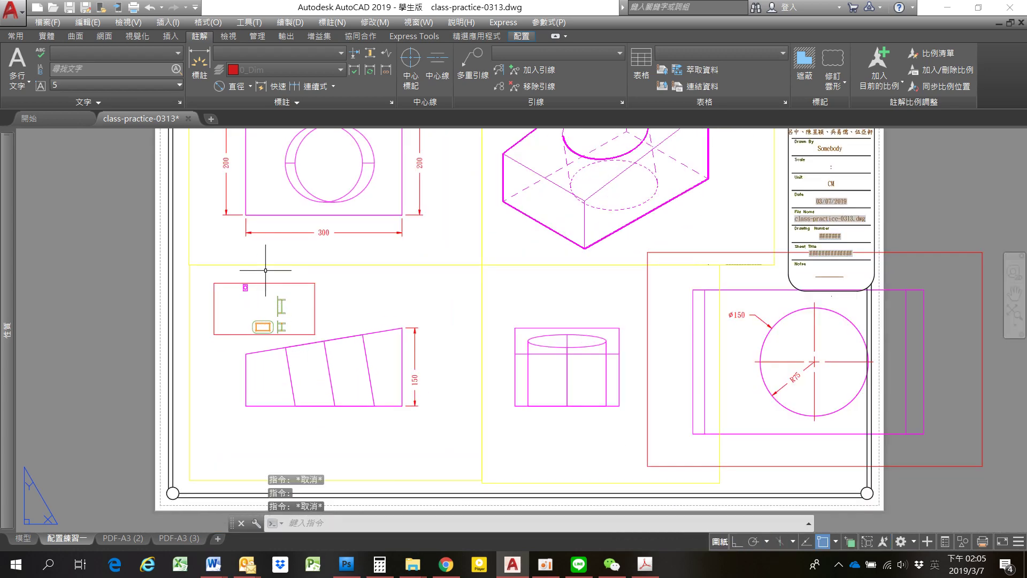
click(265, 266)
key(Escape)
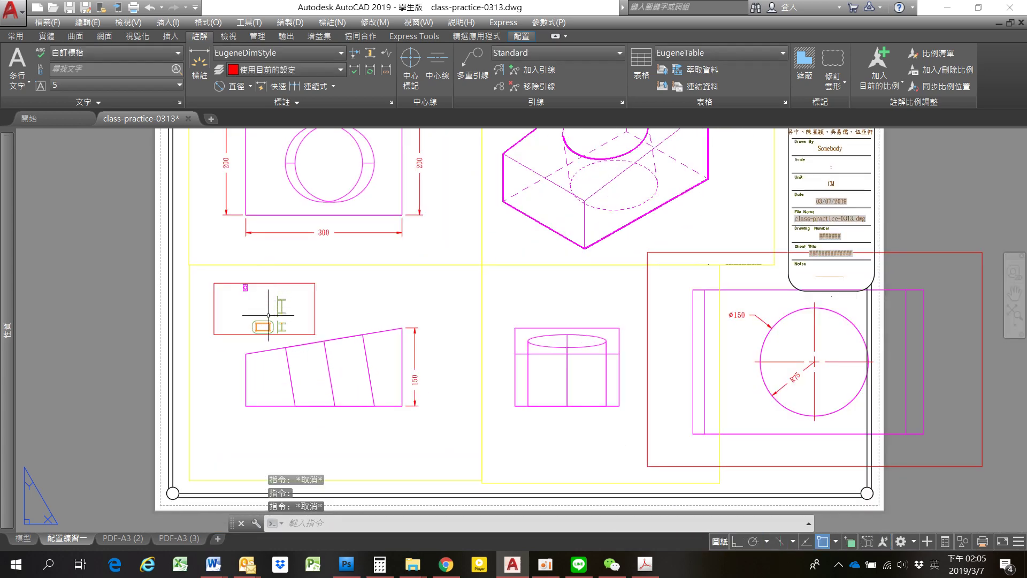
scroll(202, 351, down, 1)
scroll(214, 417, up, 1)
double_click(217, 418)
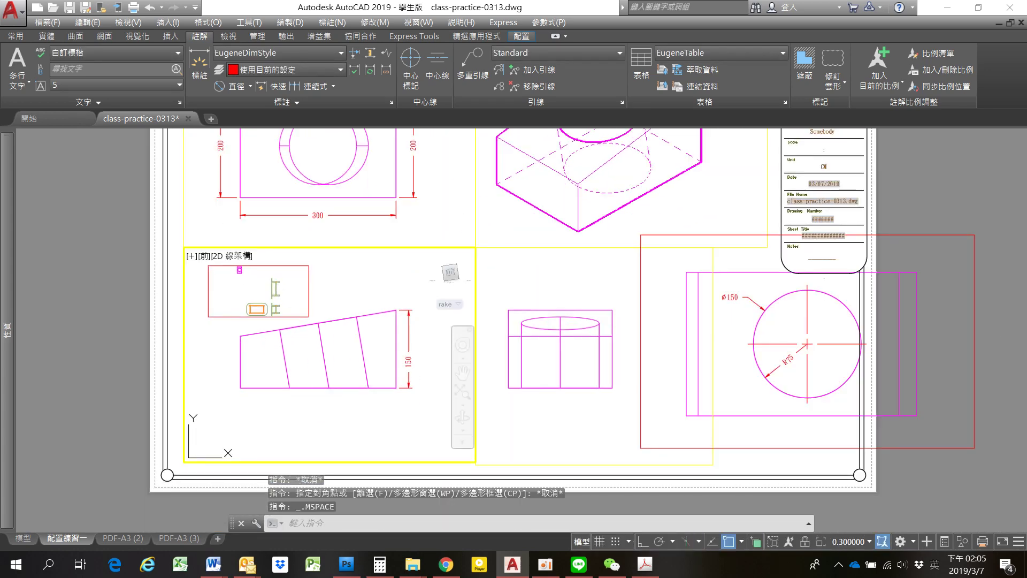
Activate the bottom, right, isometric and top-left viewports in turn, then return to paper space.
click(516, 344)
click(788, 380)
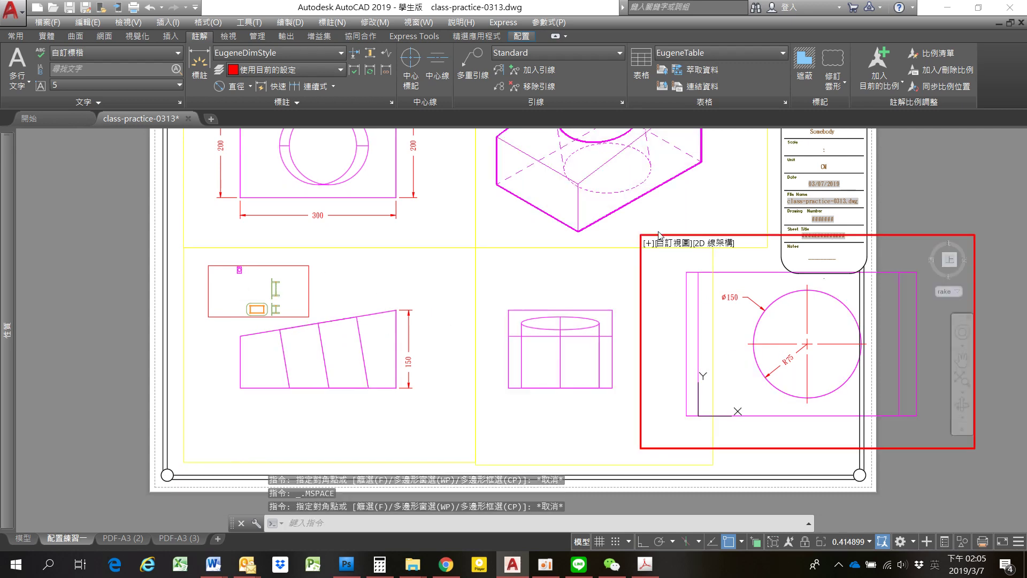
click(651, 206)
click(328, 199)
double_click(120, 217)
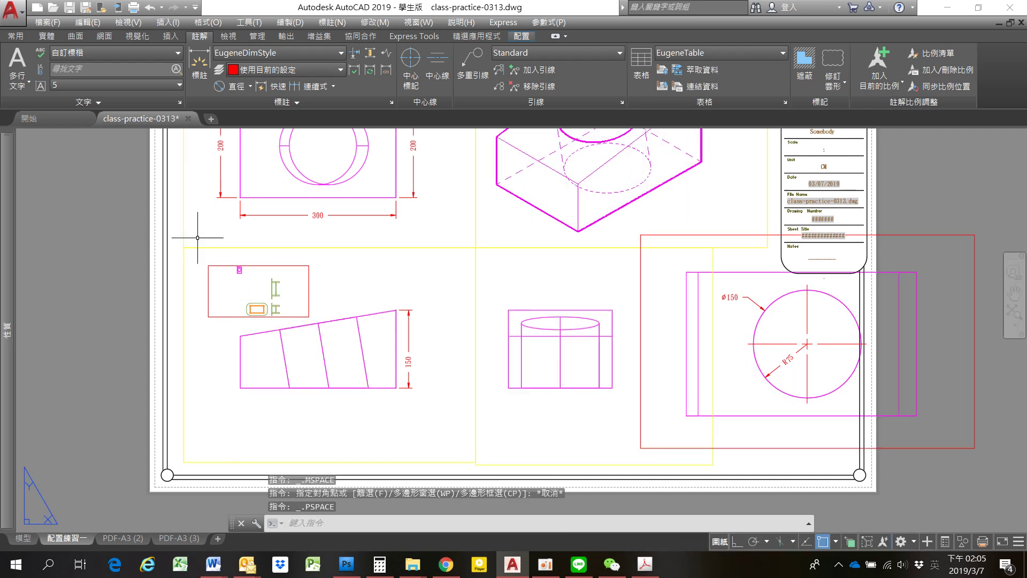
click(232, 294)
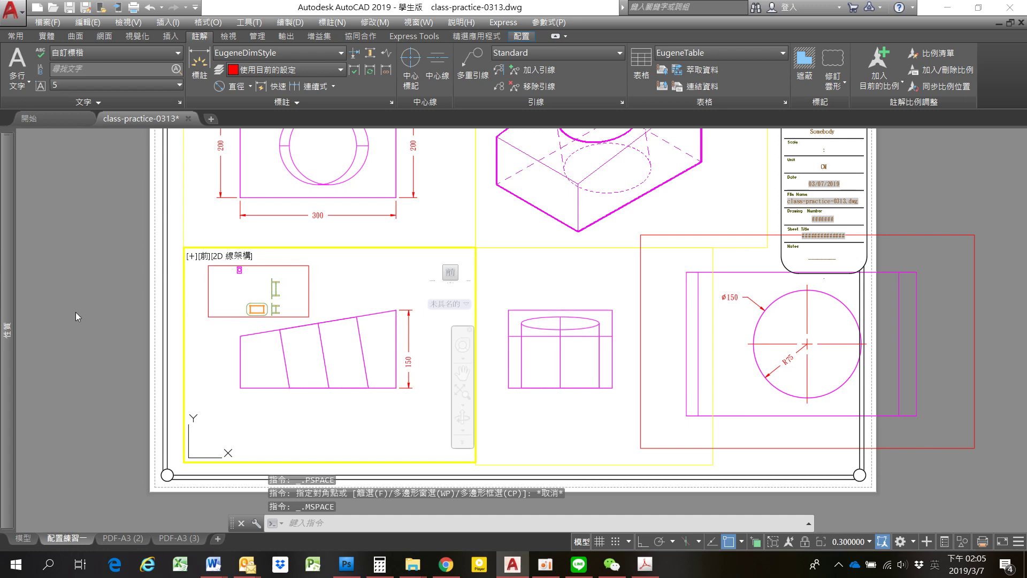
click(547, 324)
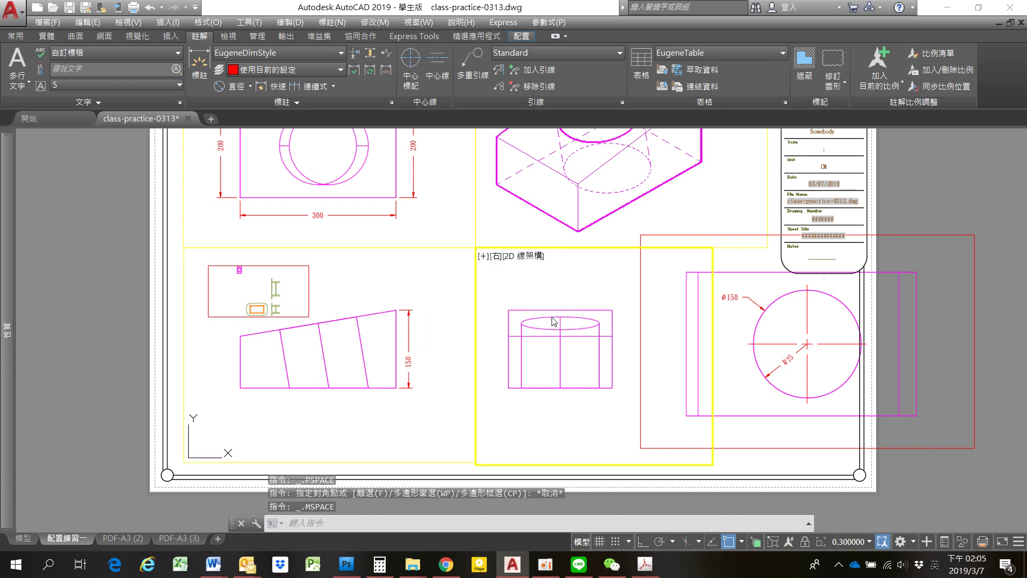
click(869, 364)
double_click(935, 213)
scroll(455, 332, down, 3)
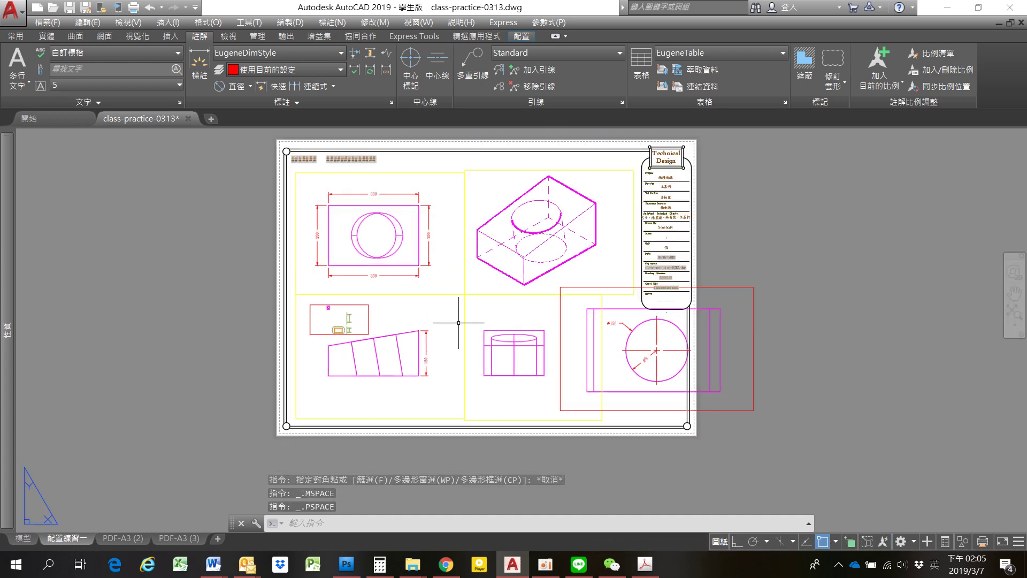
scroll(449, 326, up, 2)
scroll(268, 370, up, 1)
Cycle through the viewports with Ctrl+R, zoom the small viewport's contents, and return to paper space.
double_click(240, 385)
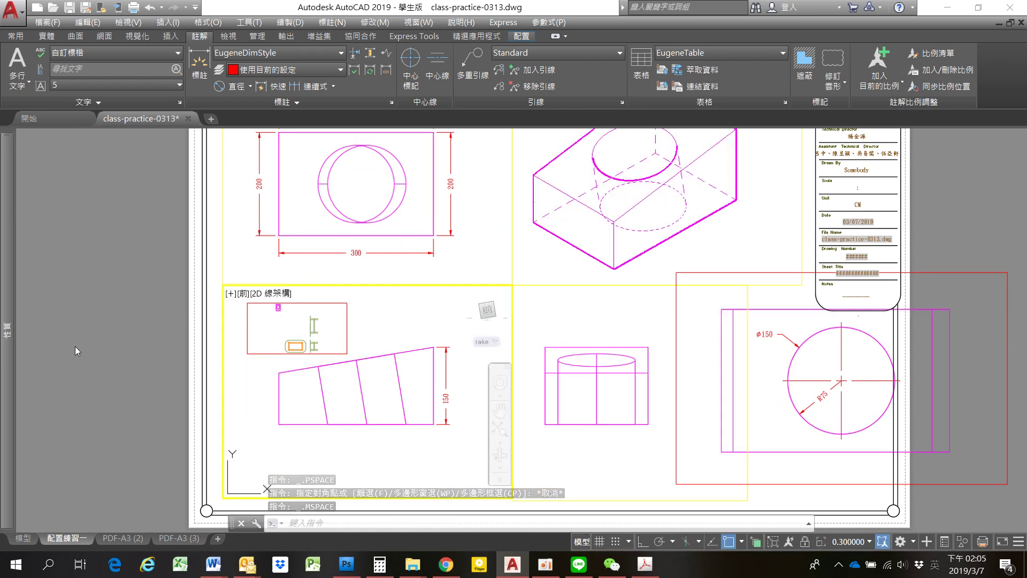
key(ctrl+r)
key(ctrl+r)
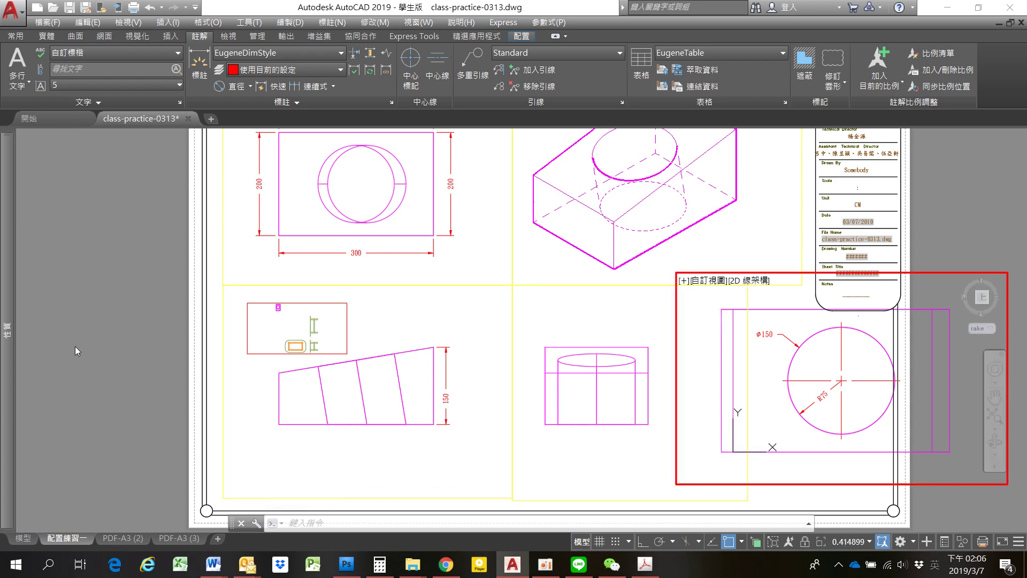
key(ctrl+r)
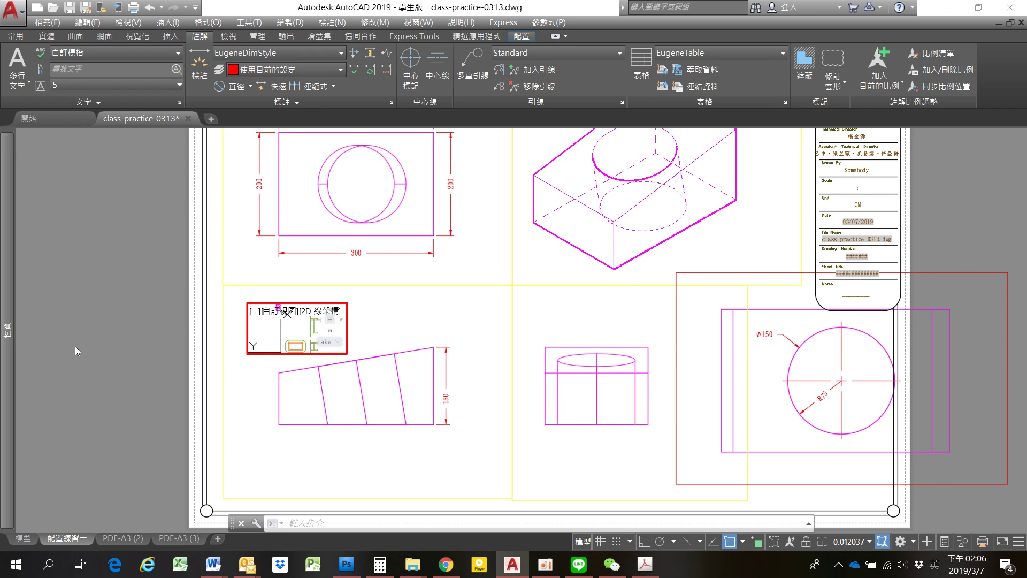
key(ctrl+r)
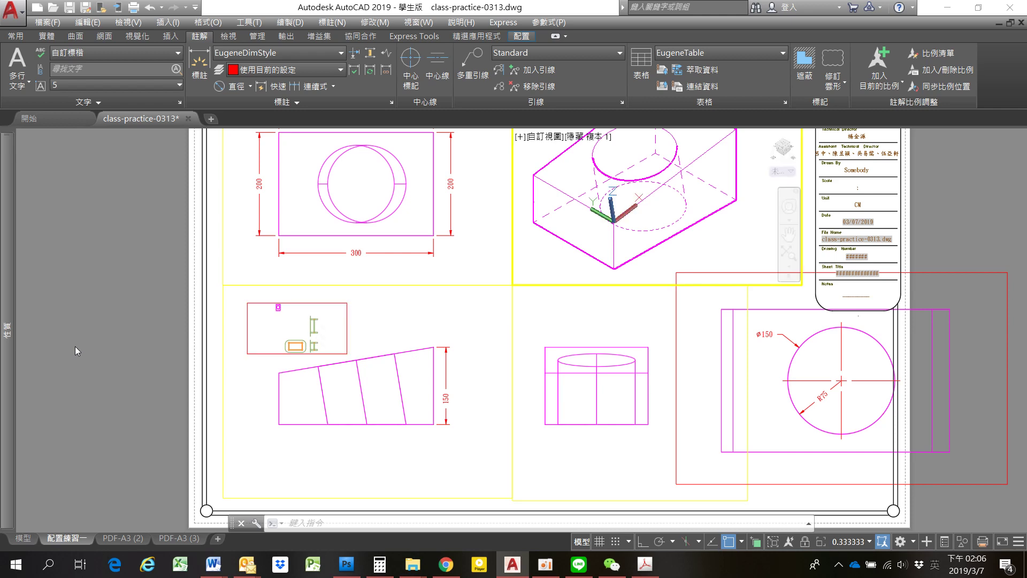
key(ctrl+r)
key(ctrl+r)
key(ctrl+r)
key(ctrl+r)
key(ctrl+r)
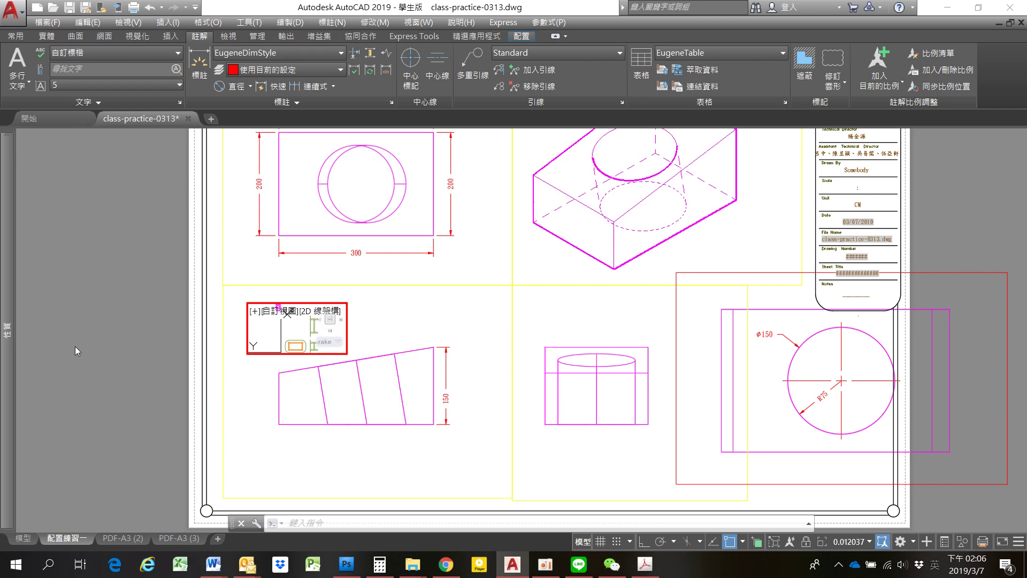
scroll(287, 314, up, 1)
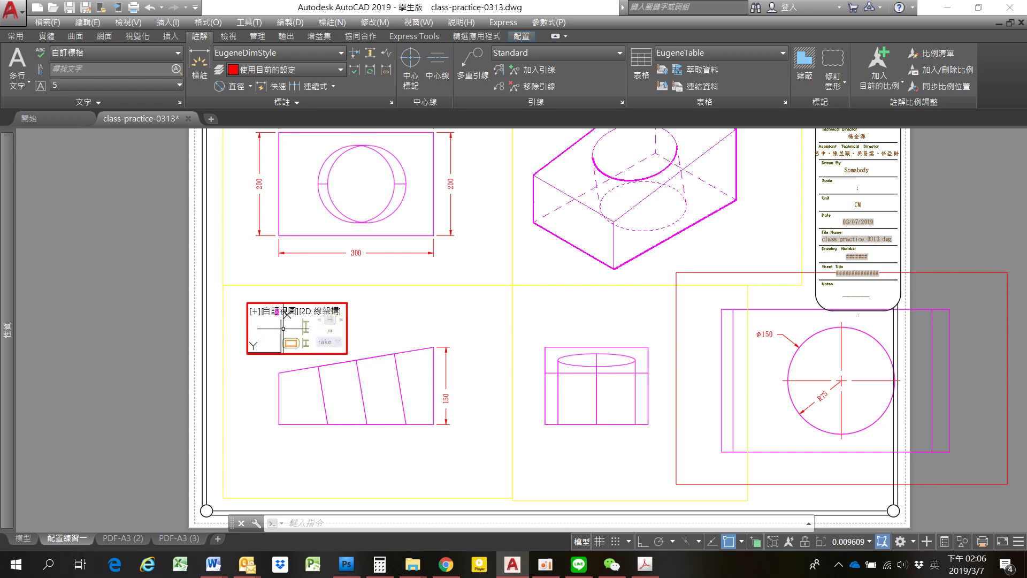
scroll(287, 314, up, 1)
double_click(217, 316)
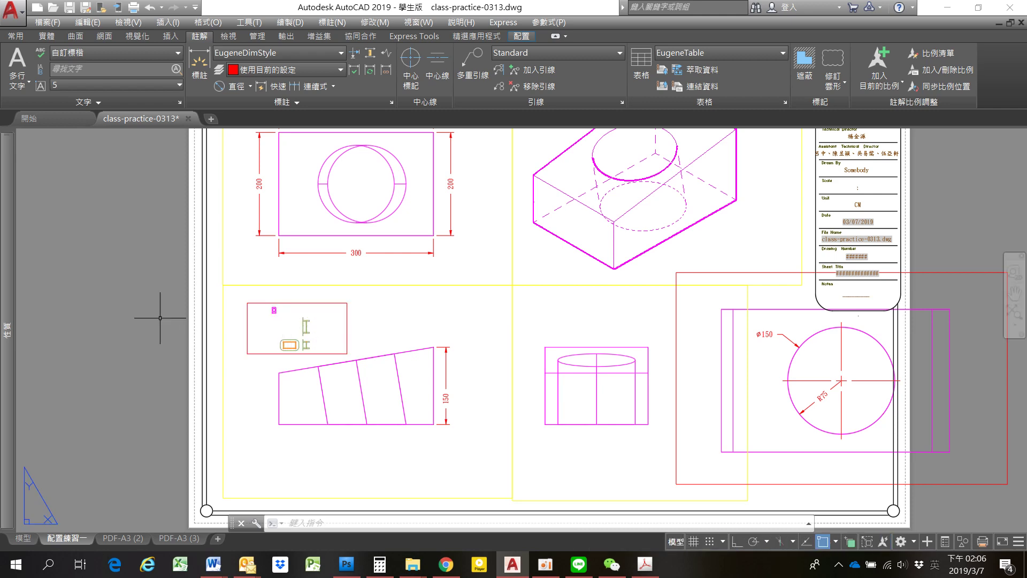
scroll(217, 321, down, 3)
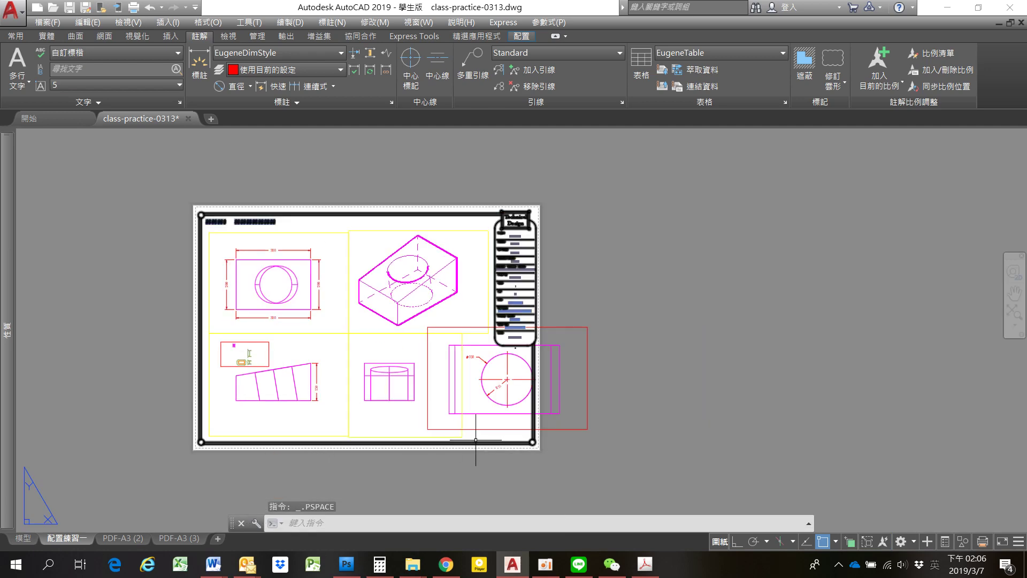
Erase the small stray rectangle above the tapered view.
scroll(478, 383, up, 2)
scroll(480, 391, down, 1)
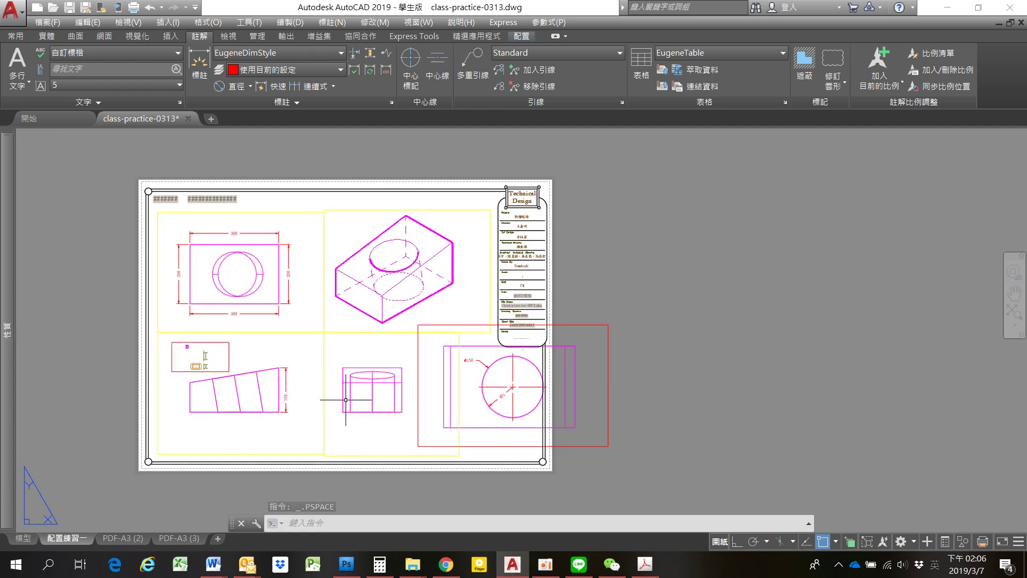
scroll(208, 385, up, 1)
scroll(208, 385, up, 2)
click(207, 385)
click(305, 318)
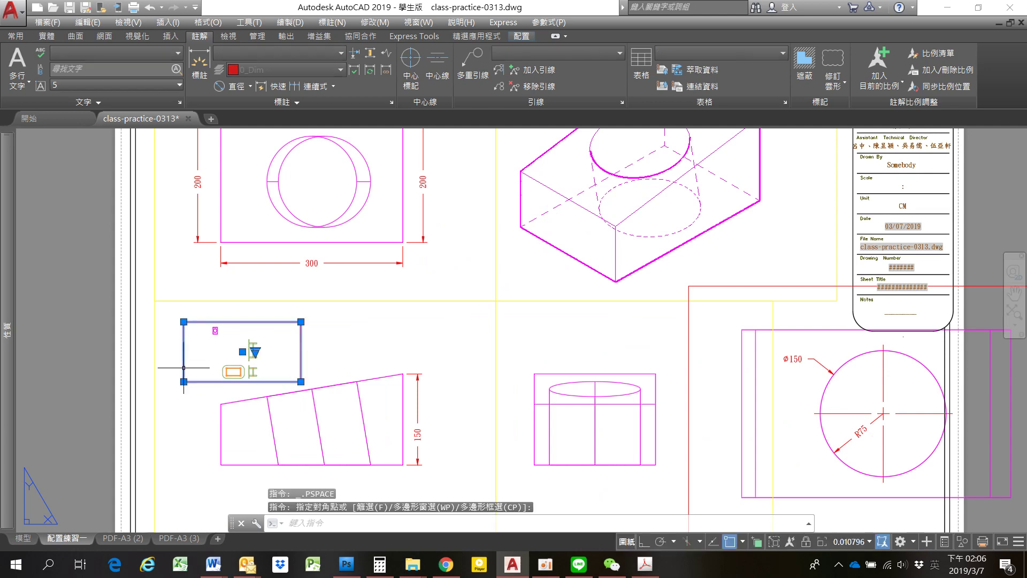
text(e)
key(Return)
scroll(633, 413, down, 2)
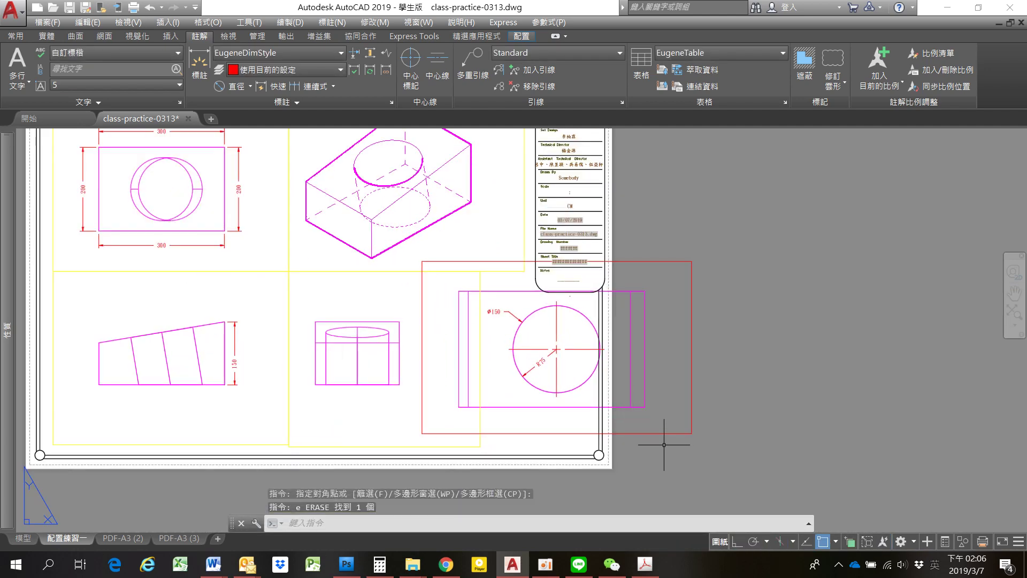
Move the auxiliary circle viewport from its lower-left corner to the trapezoid's top-left corner.
drag(663, 444, 641, 416)
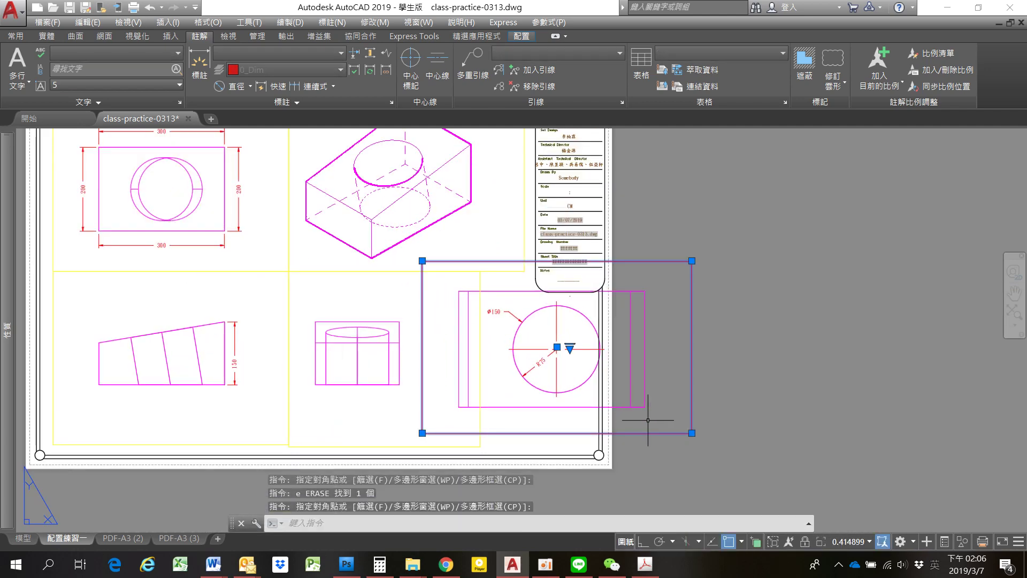
text(m)
key(Return)
click(459, 407)
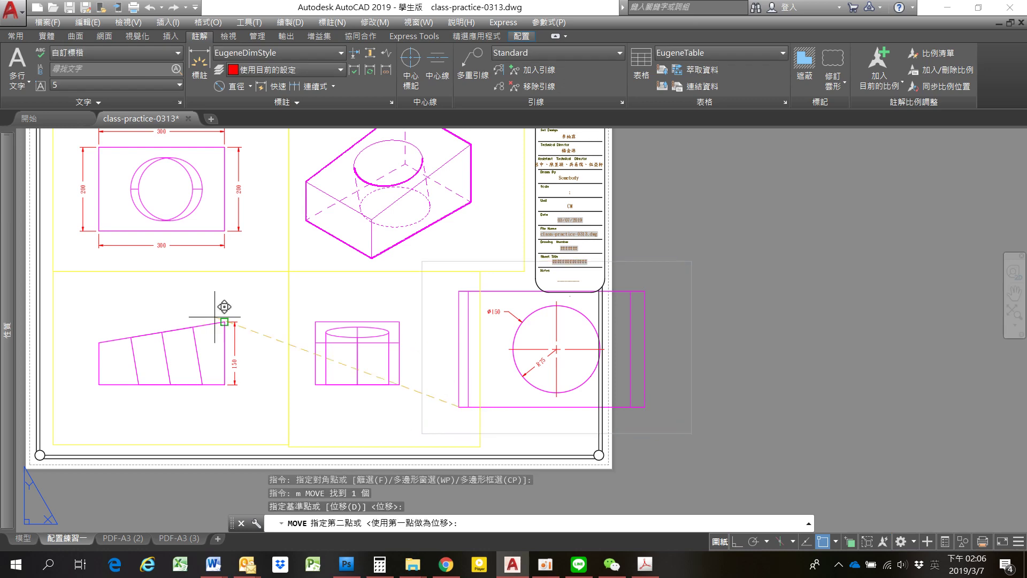
click(99, 342)
scroll(44, 291, up, 2)
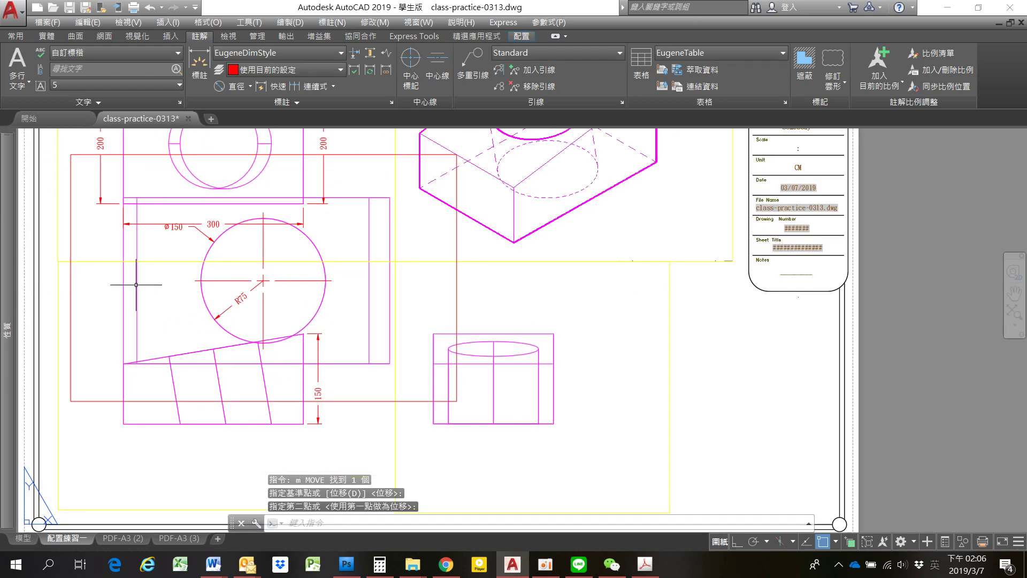
scroll(136, 284, down, 3)
scroll(383, 352, up, 2)
Rotate the auxiliary viewport about the sloped edge's left end, using Reference to match that edge.
text(r)
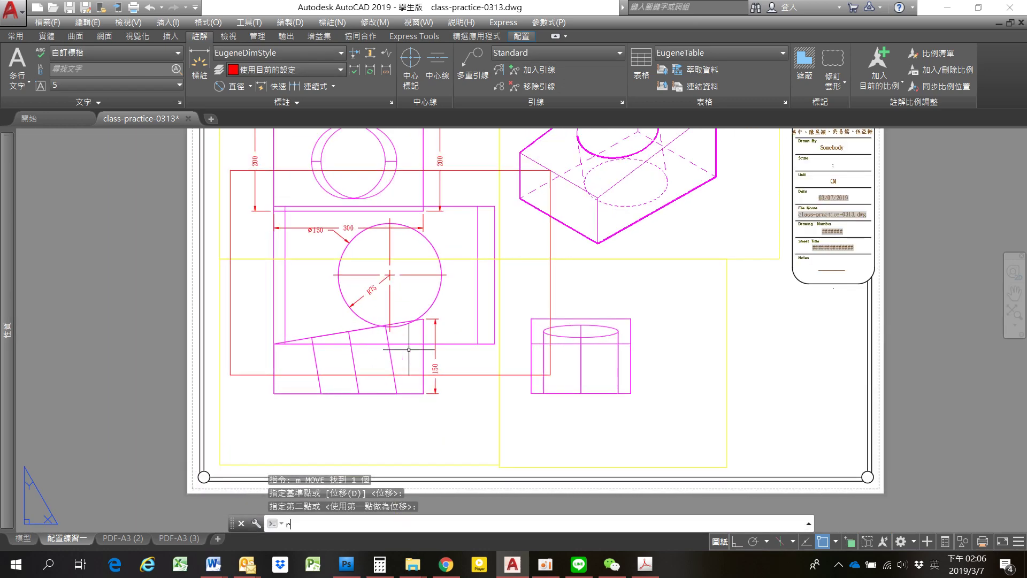
text(o)
key(Return)
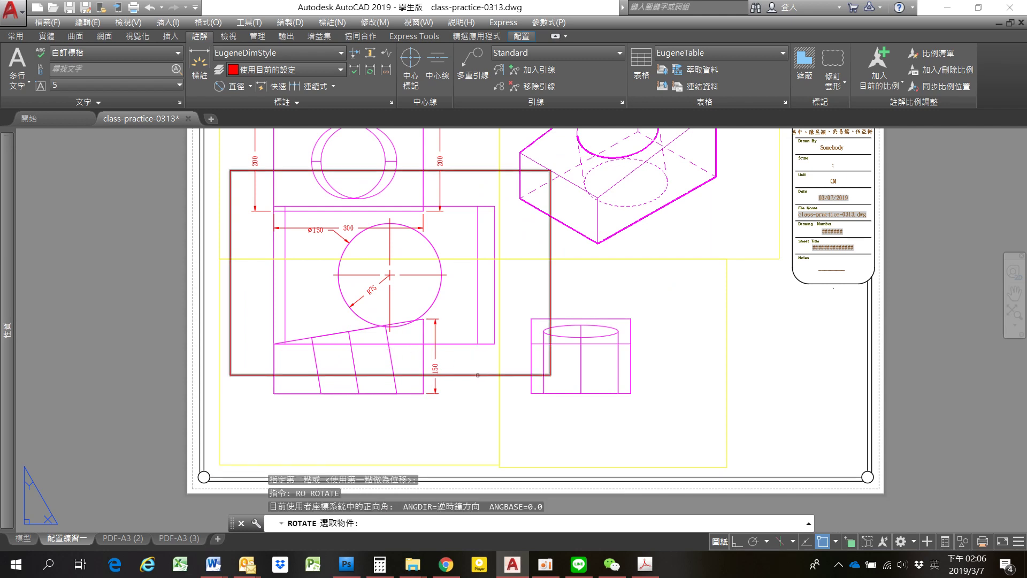
click(478, 375)
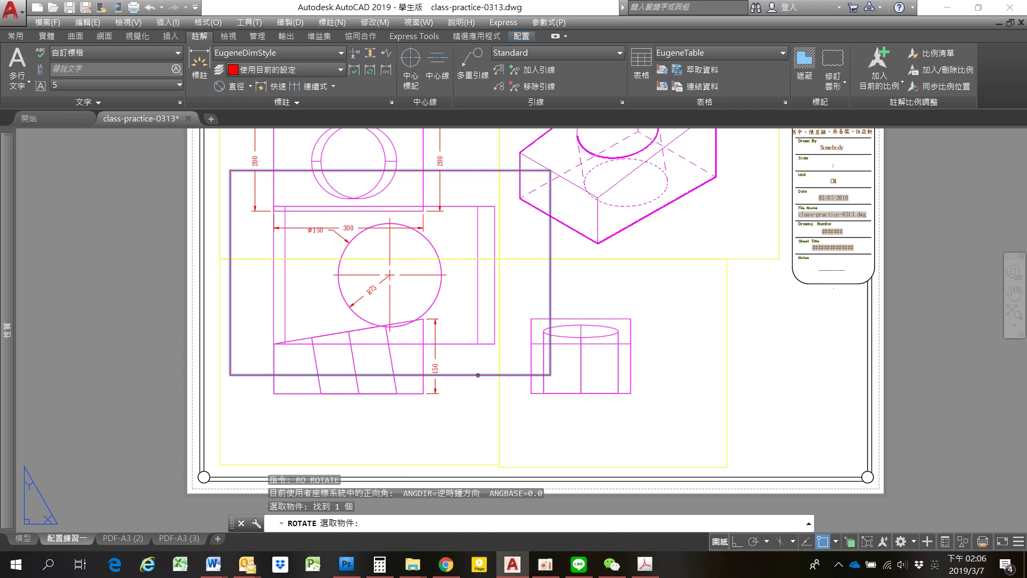
key(Return)
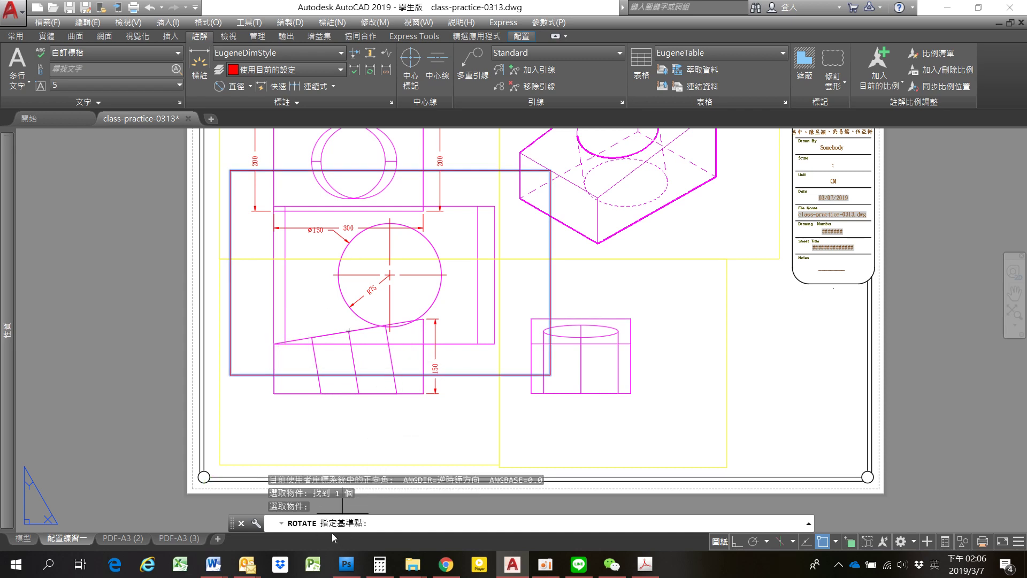
click(274, 343)
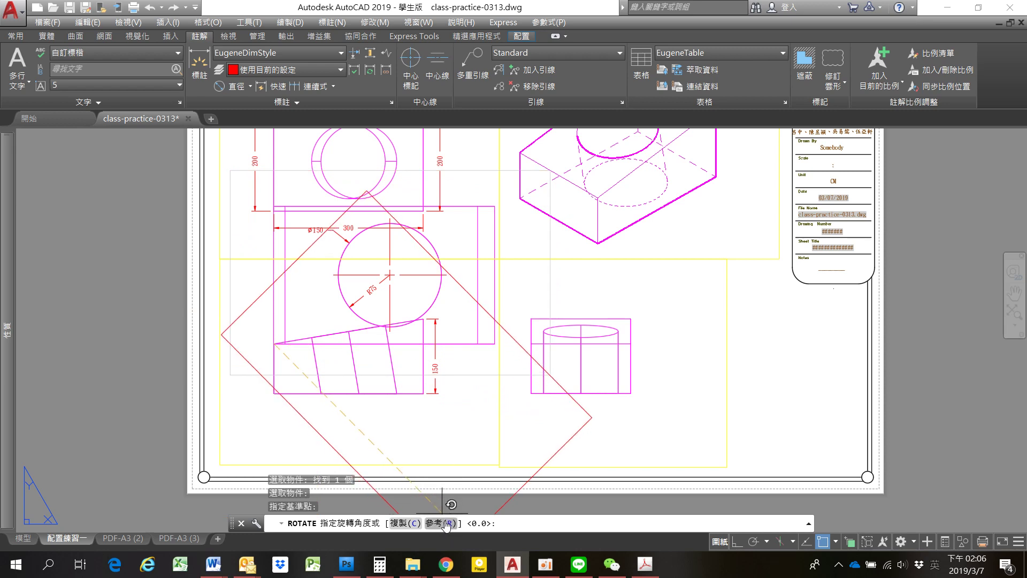
text(r)
key(Return)
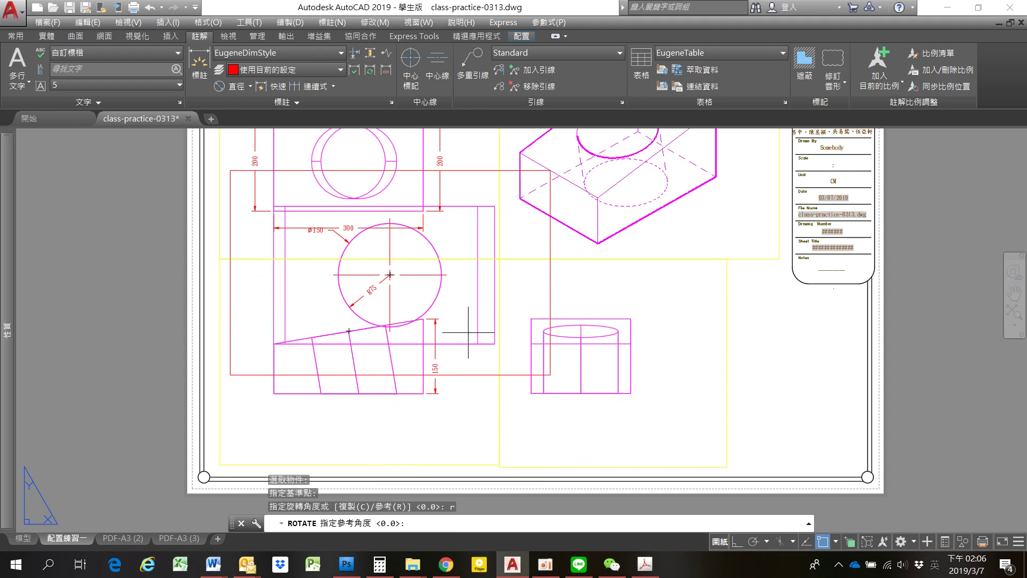
click(274, 344)
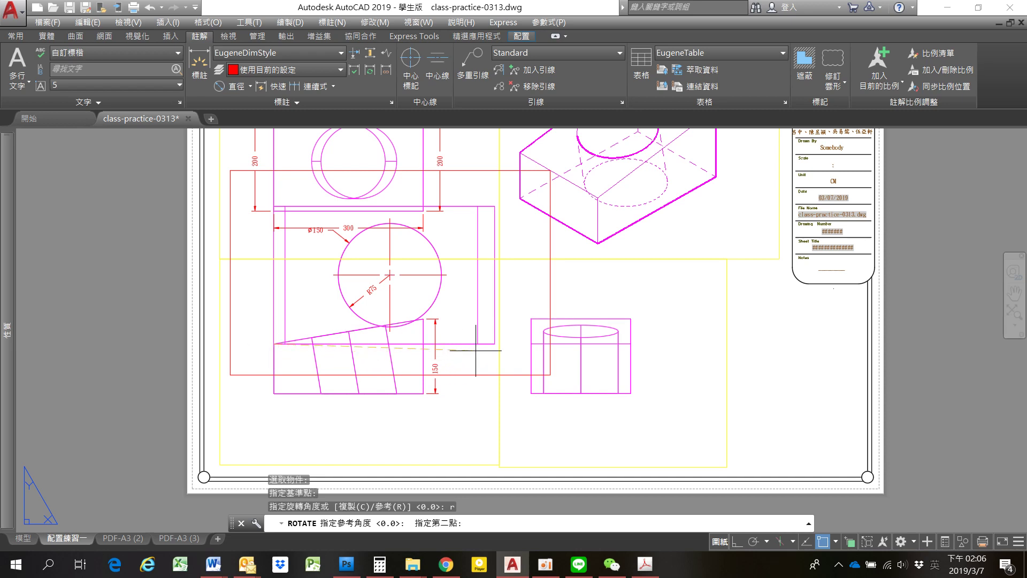
click(435, 323)
click(431, 321)
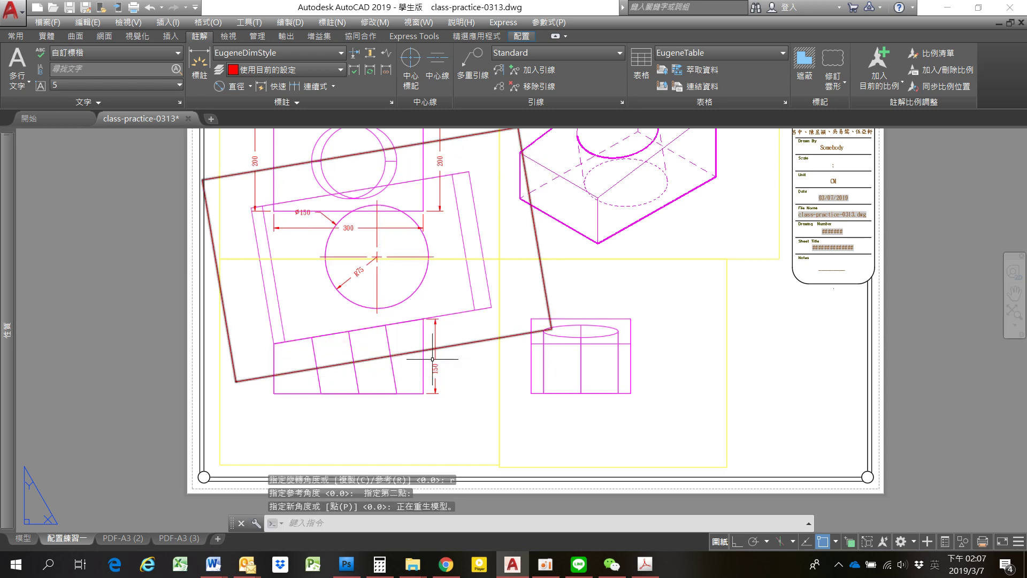
scroll(431, 382, down, 2)
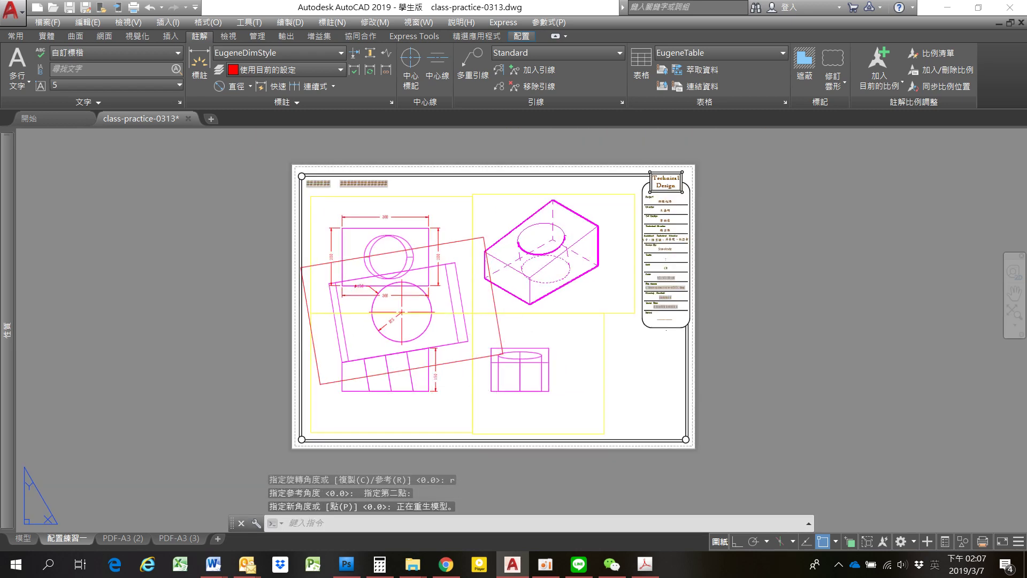
click(498, 323)
text(0.3)
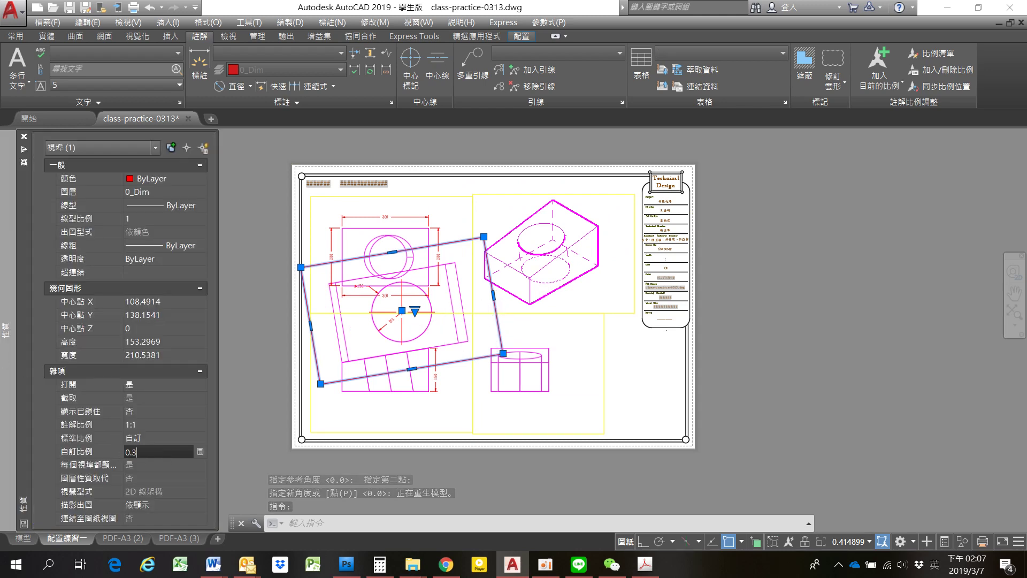
Apply the 0.3 custom scale to the rotated auxiliary viewport and deselect it.
key(Return)
key(Escape)
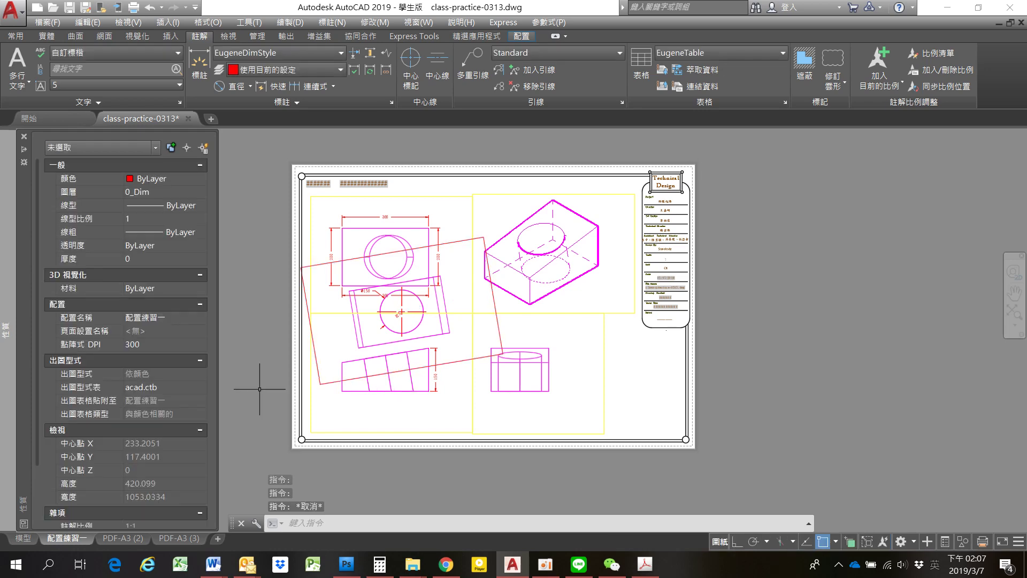
scroll(412, 385, up, 1)
scroll(418, 378, up, 1)
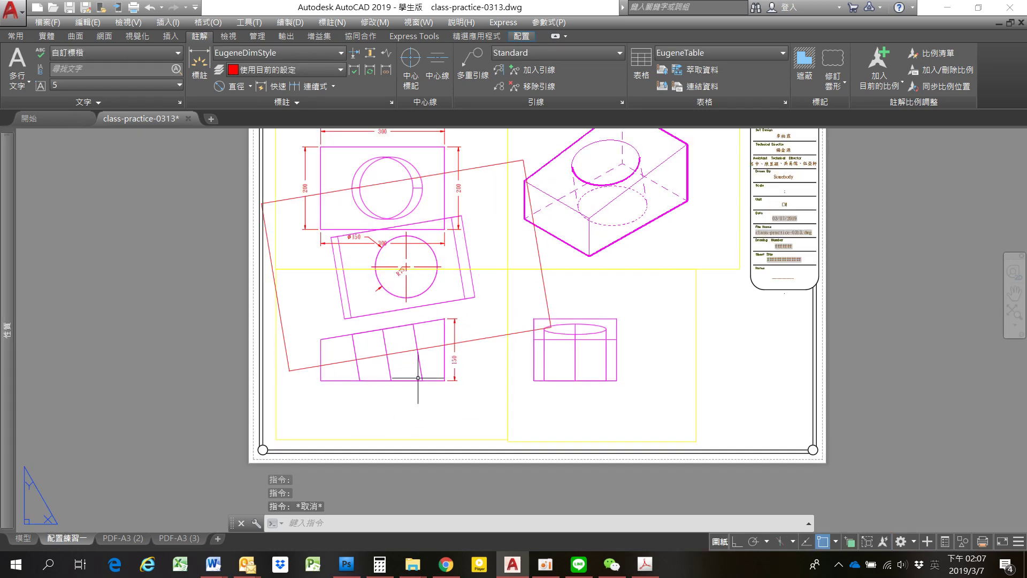
scroll(418, 377, down, 1)
scroll(407, 278, up, 1)
scroll(478, 312, up, 2)
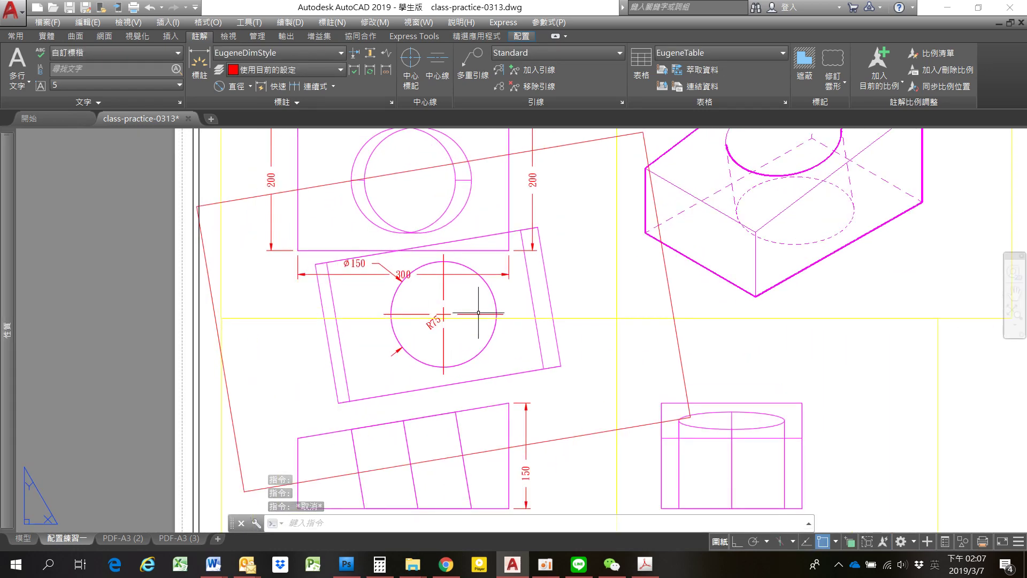
scroll(471, 307, down, 3)
scroll(651, 327, up, 1)
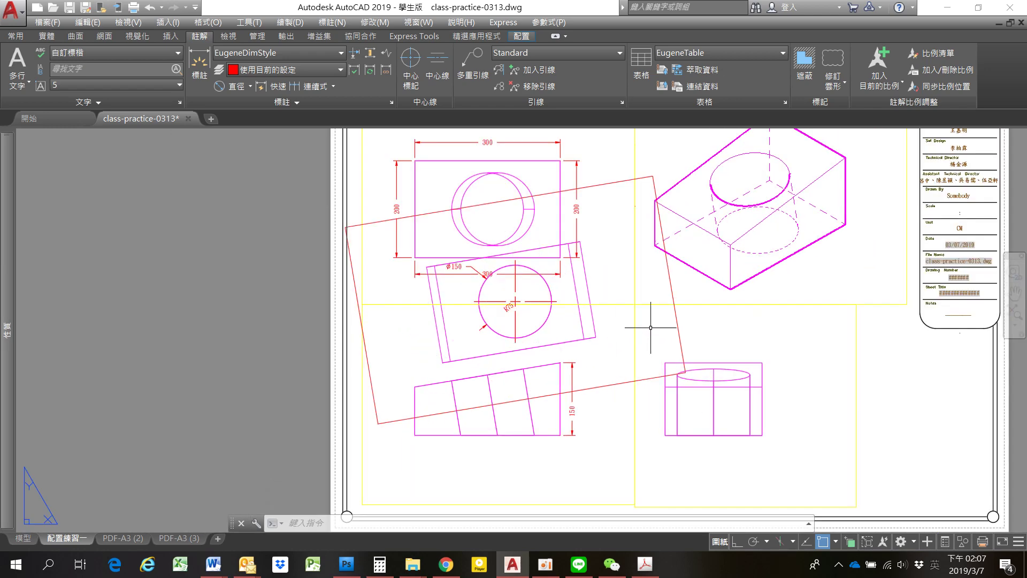
Move the rotated auxiliary viewport further down and to the left.
click(683, 365)
text(m)
key(Return)
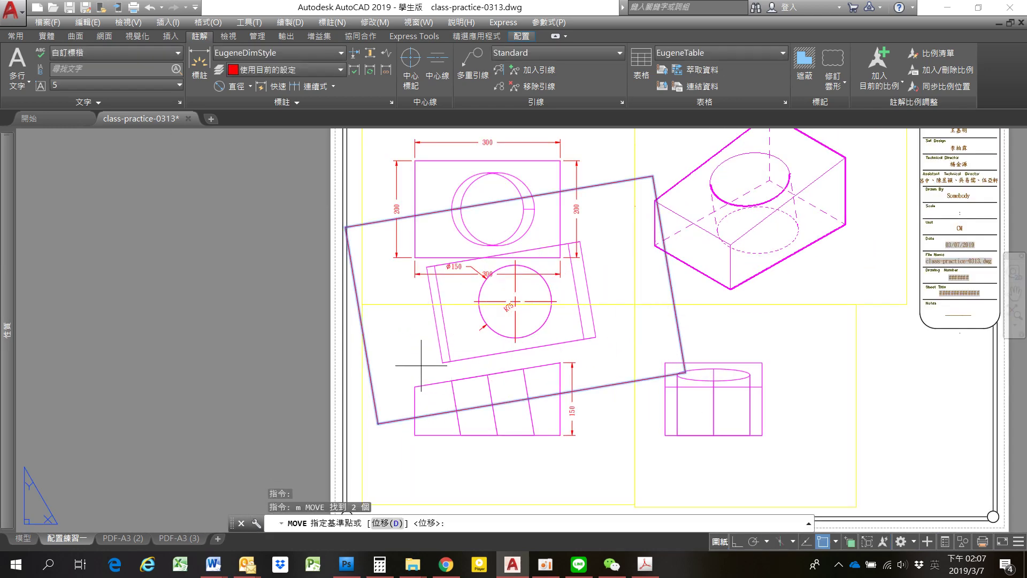
click(436, 360)
click(410, 382)
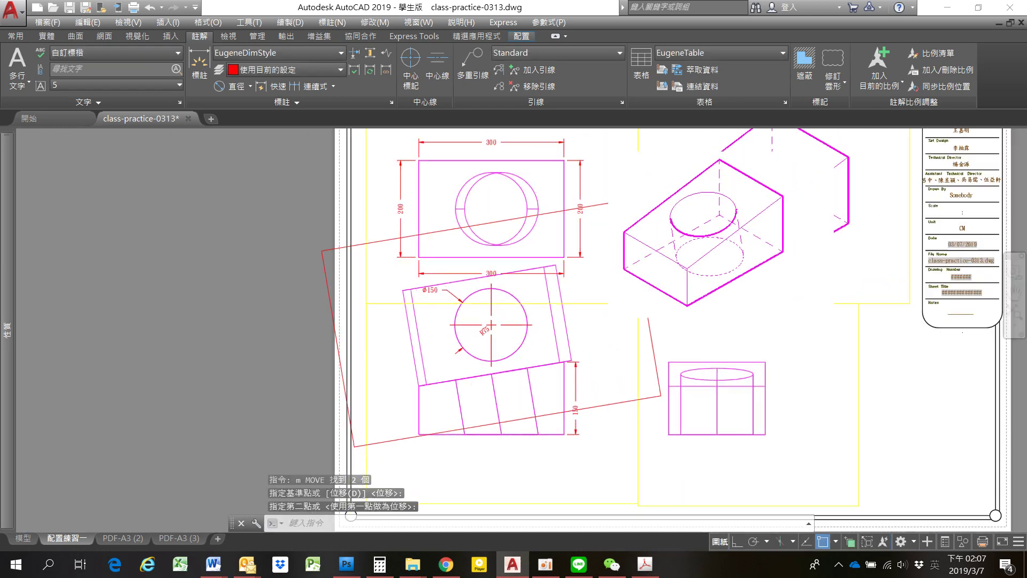
Move the viewport again so its view sits against the trapezoid's sloped edge.
scroll(554, 350, down, 3)
scroll(554, 350, up, 2)
scroll(554, 350, up, 1)
scroll(554, 351, up, 1)
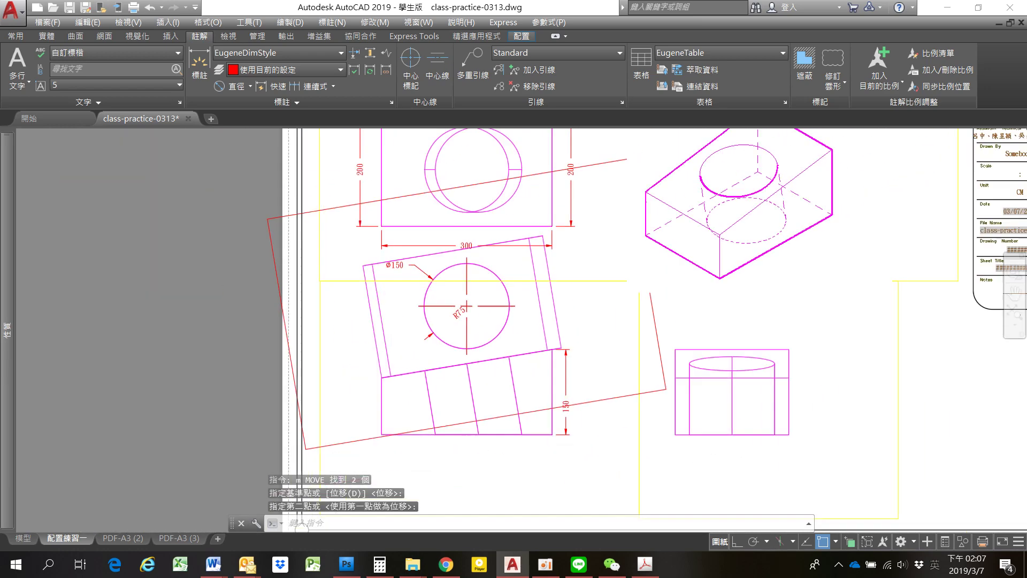
scroll(557, 350, up, 1)
scroll(557, 350, up, 1)
key(Return)
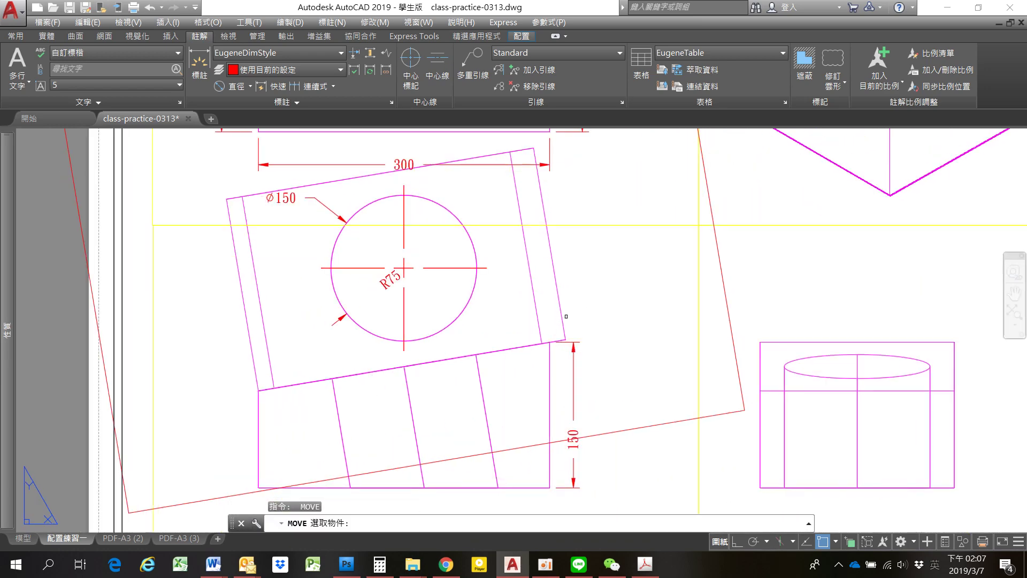
text(p)
key(Return)
key(Return)
click(565, 339)
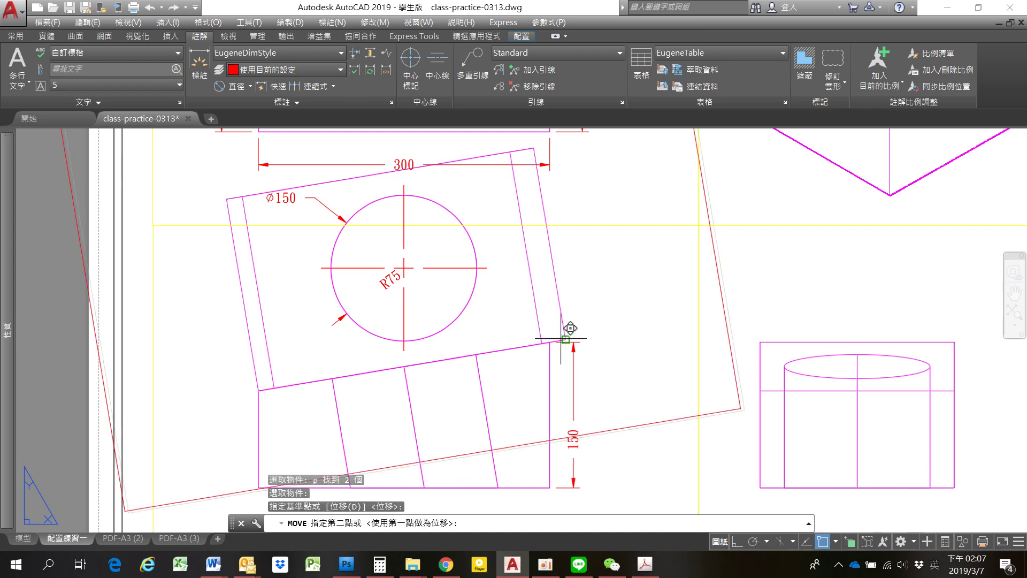
click(551, 334)
Pan to the upper part of the sheet and select the top-left front-view viewport.
scroll(535, 386, down, 2)
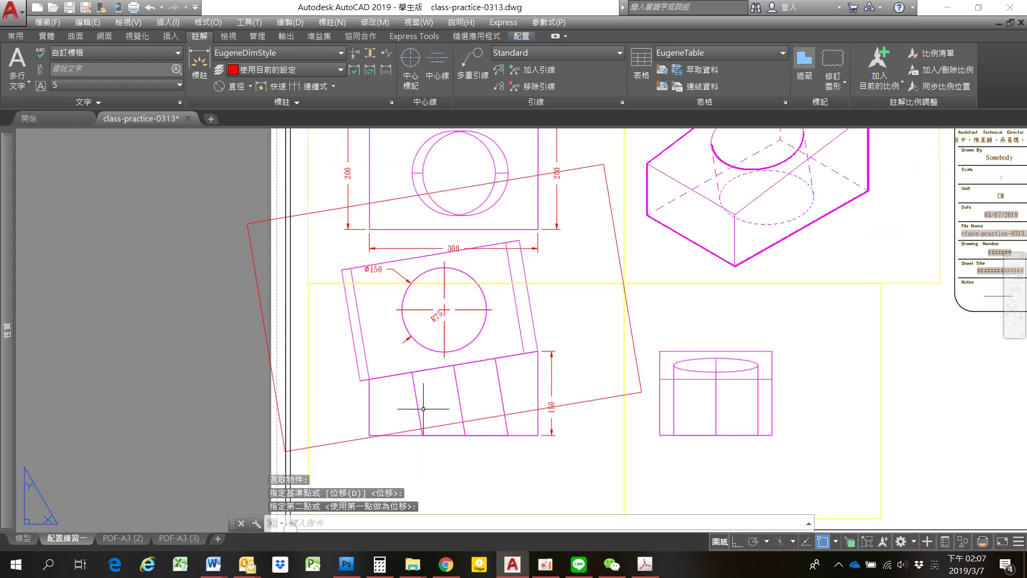
middle_drag(361, 377, 361, 289)
scroll(481, 321, down, 2)
scroll(509, 316, down, 1)
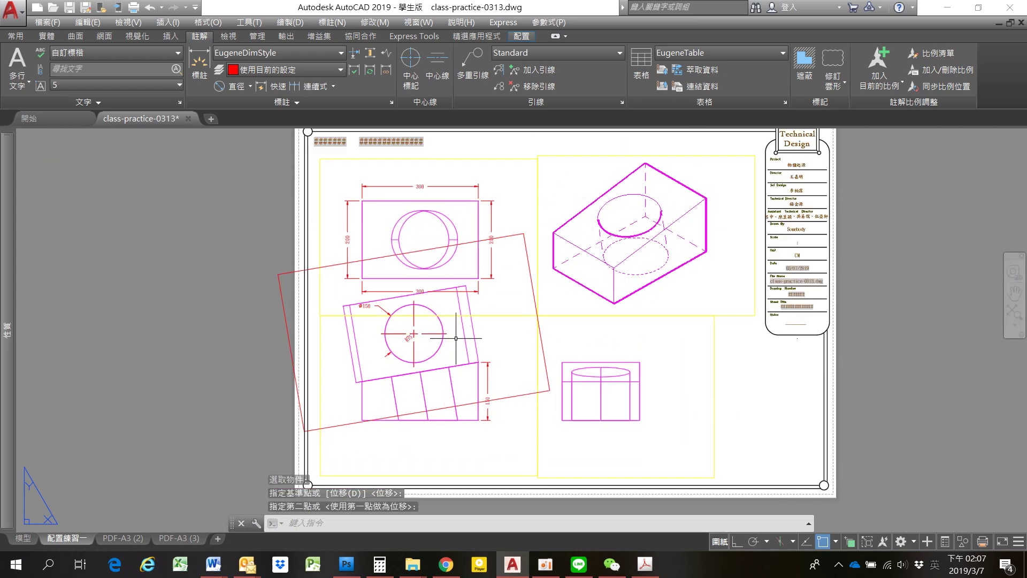
scroll(531, 312, up, 1)
scroll(531, 311, down, 1)
scroll(489, 413, up, 1)
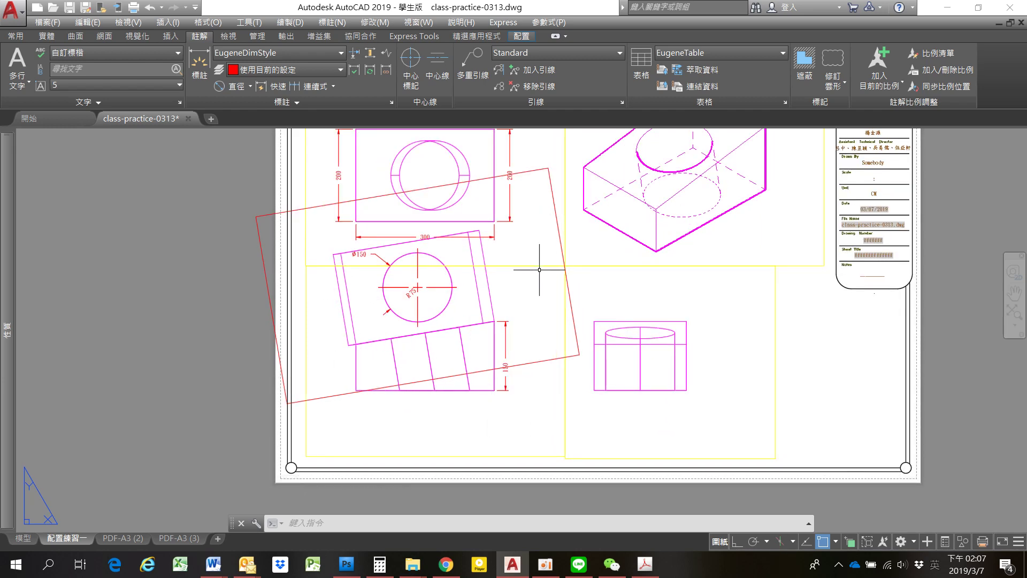
scroll(530, 379, down, 1)
scroll(521, 316, up, 1)
click(541, 236)
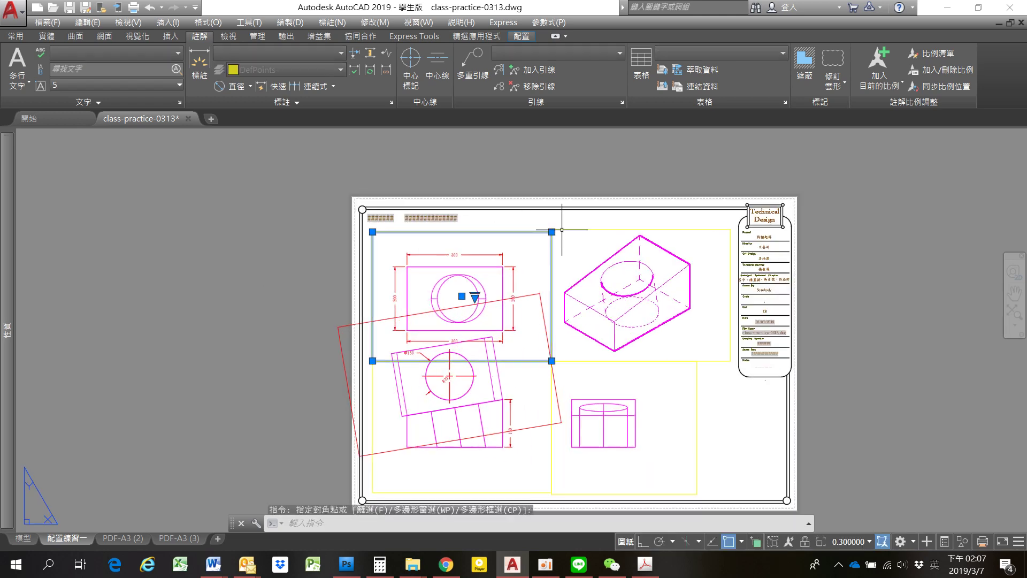
Move the front-view and isometric viewports straight upward with Ortho on.
click(708, 266)
text(m)
key(Return)
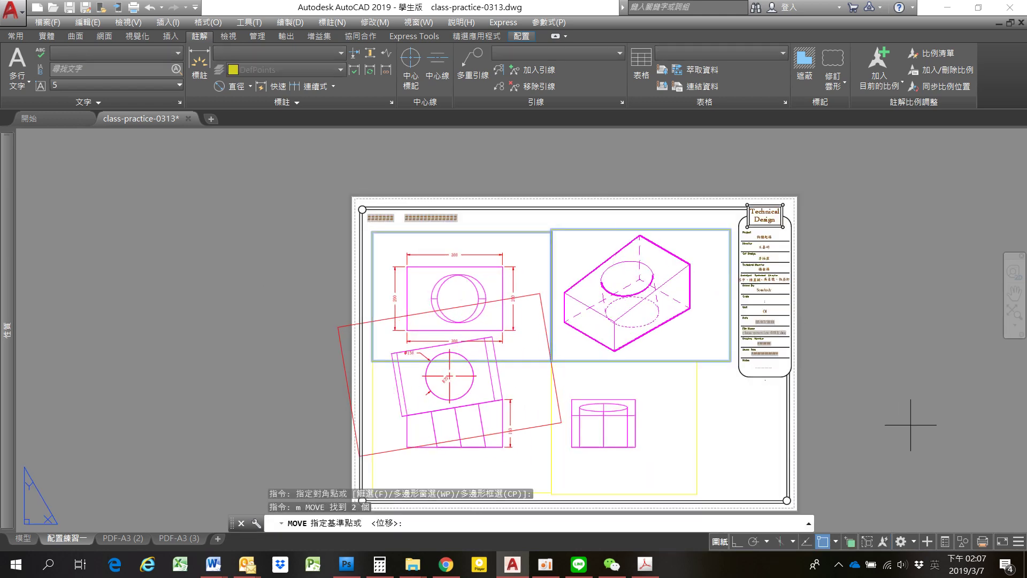
click(893, 406)
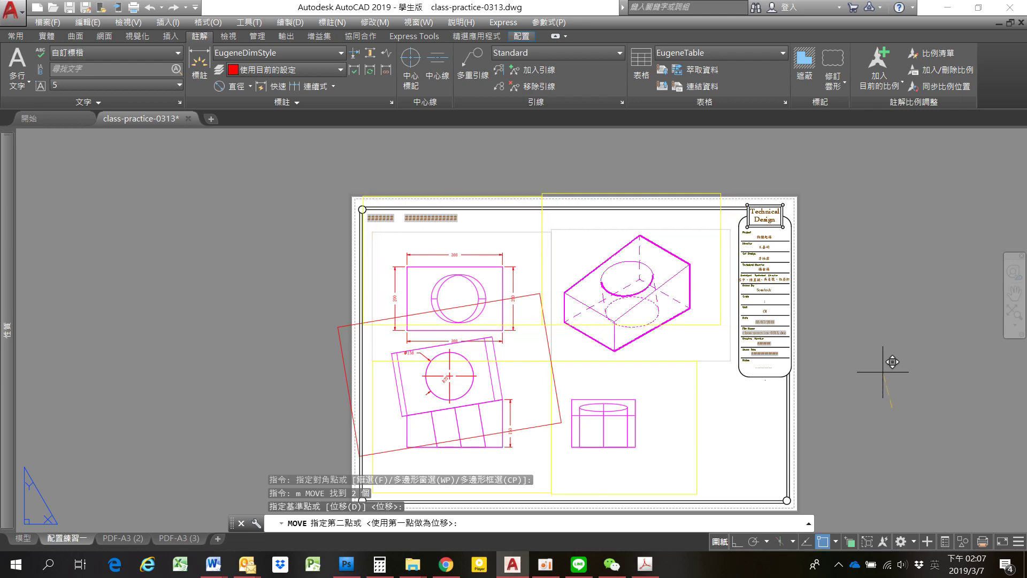
key(F8)
click(891, 376)
Move the rotated auxiliary viewport into place using a nearest-point snap.
scroll(332, 307, up, 1)
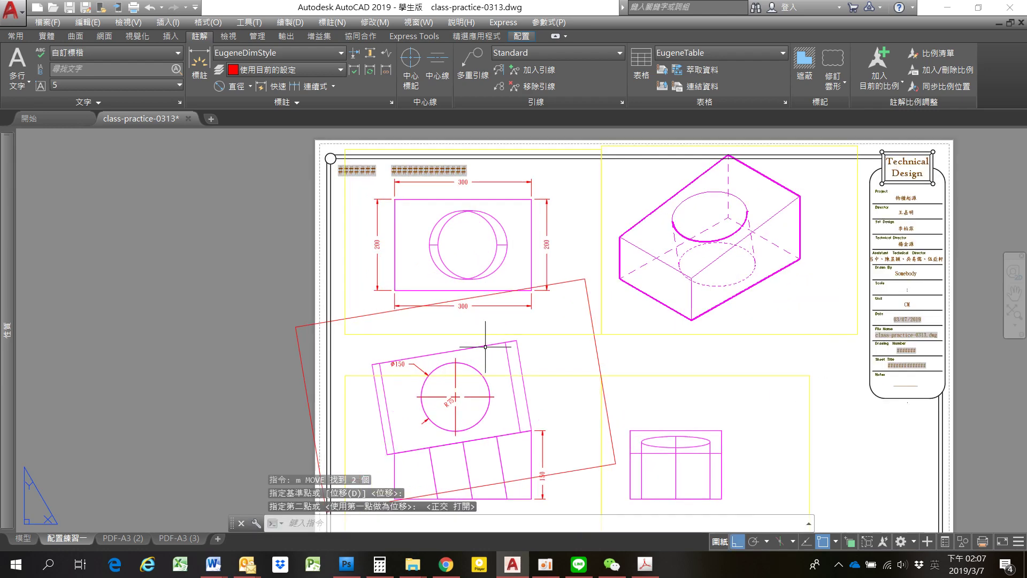
click(592, 355)
scroll(225, 378, up, 1)
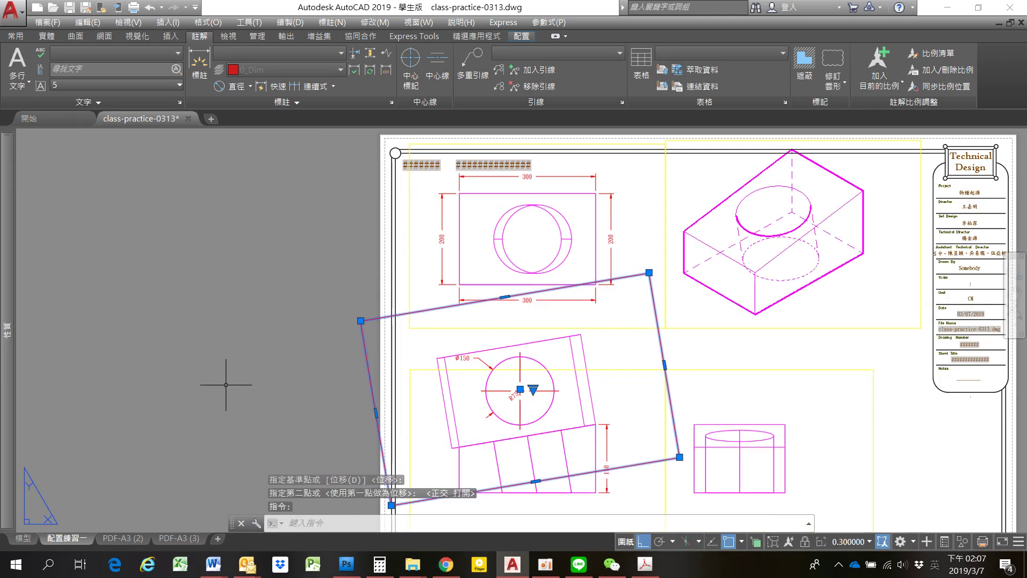
scroll(225, 378, down, 1)
scroll(436, 477, up, 3)
scroll(400, 414, up, 2)
text(m)
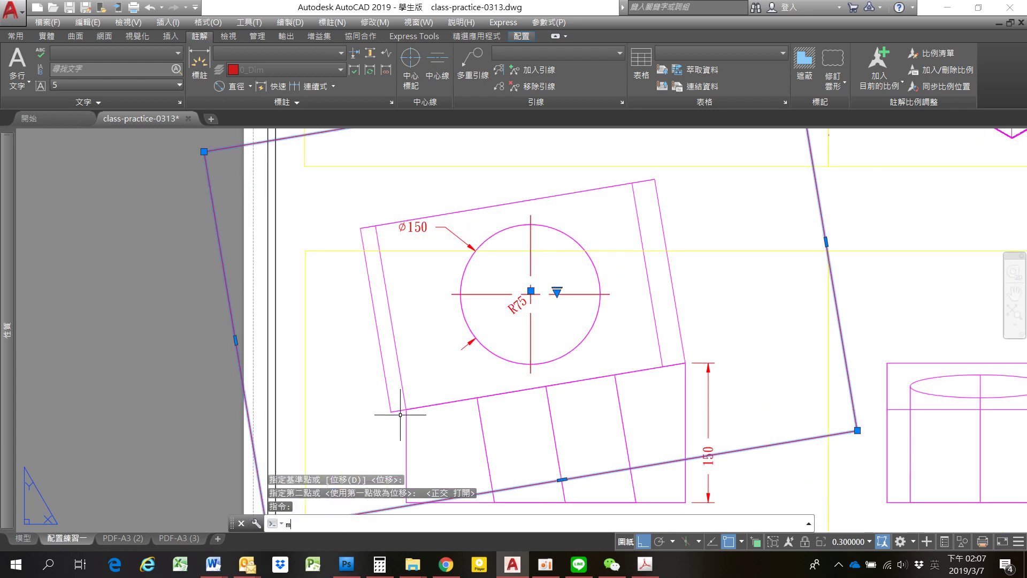
key(Return)
scroll(400, 414, up, 1)
click(389, 411)
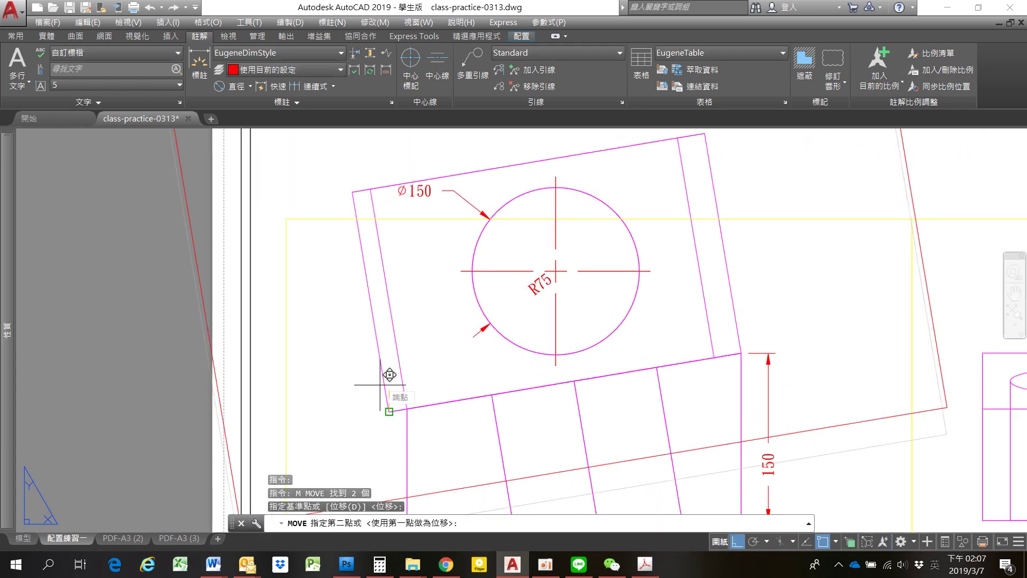
text(nea)
key(Return)
click(383, 374)
Confirm in Properties that the rotated viewport keeps its 0.3 custom scale.
scroll(382, 376, down, 3)
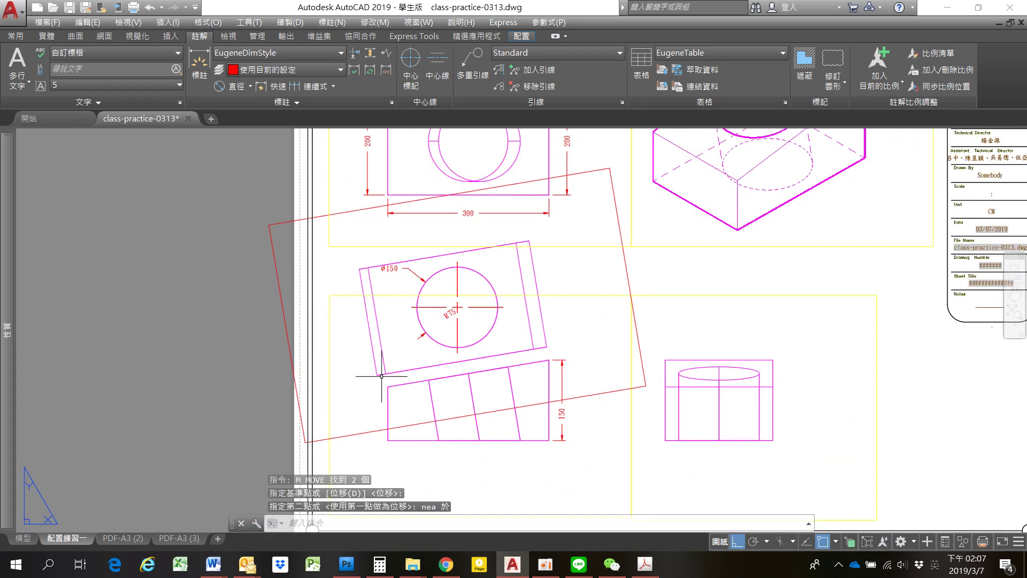
scroll(381, 376, down, 3)
scroll(433, 348, up, 2)
scroll(439, 359, up, 1)
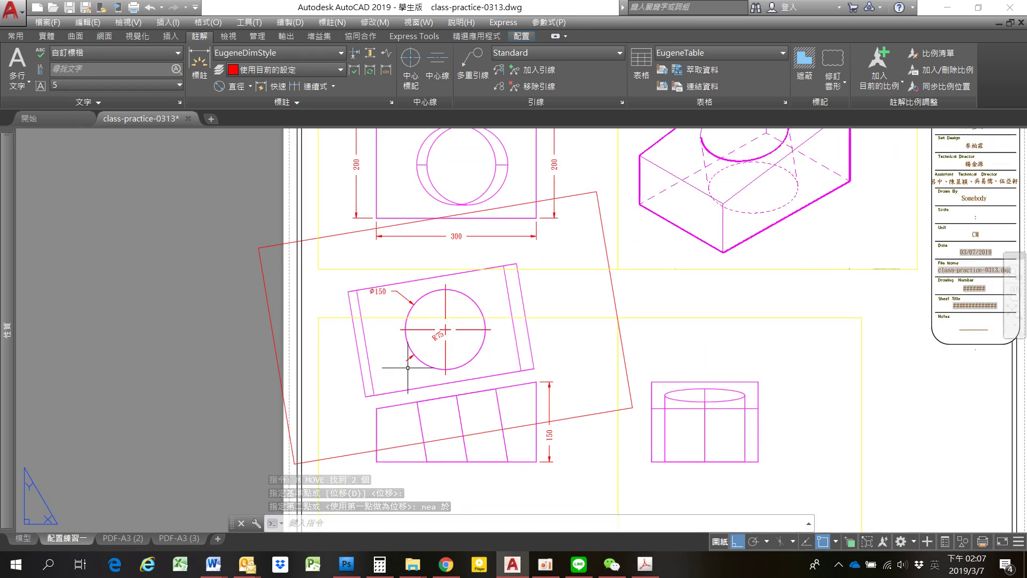
scroll(492, 428, down, 2)
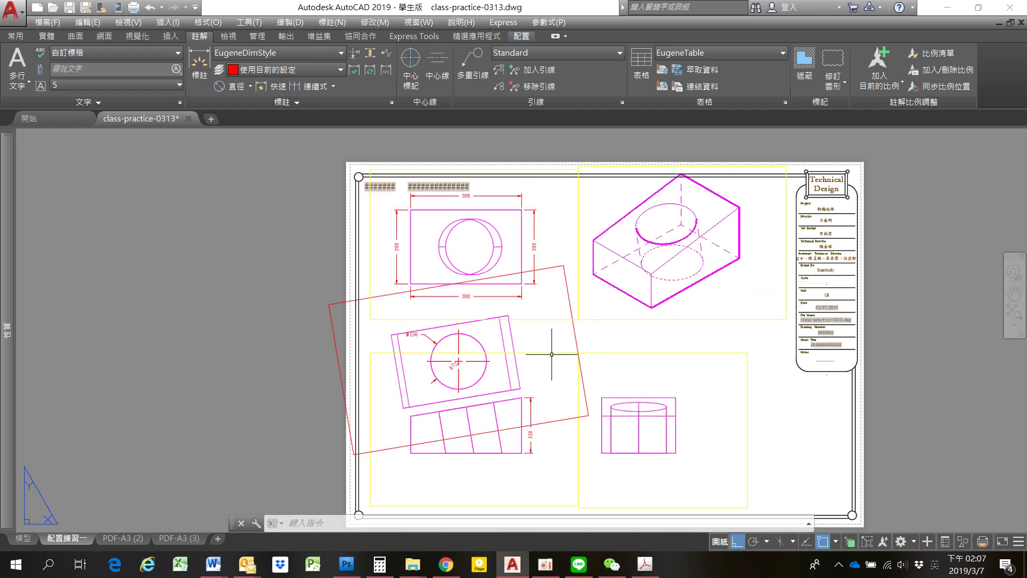
click(575, 338)
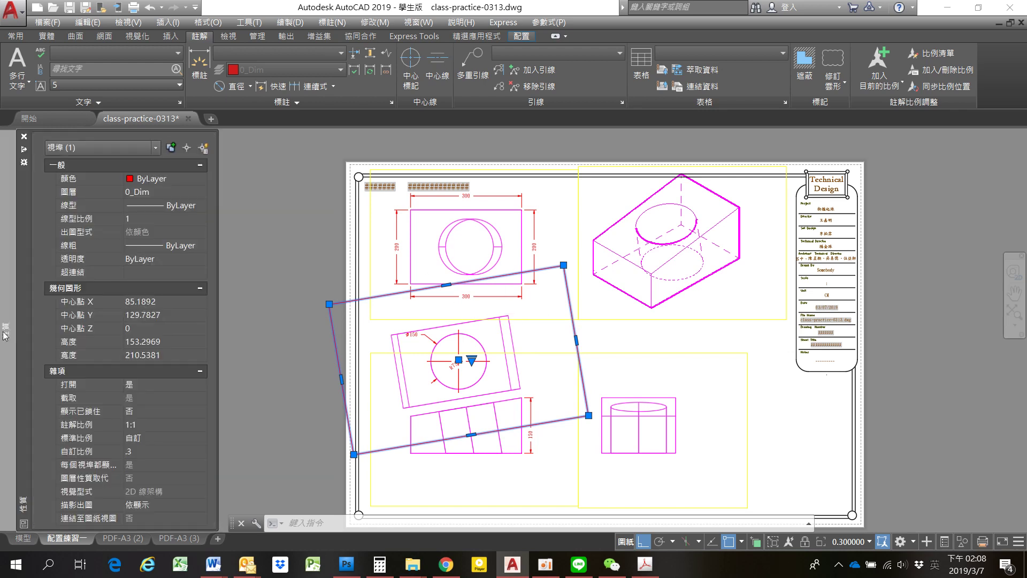
click(143, 451)
key(Escape)
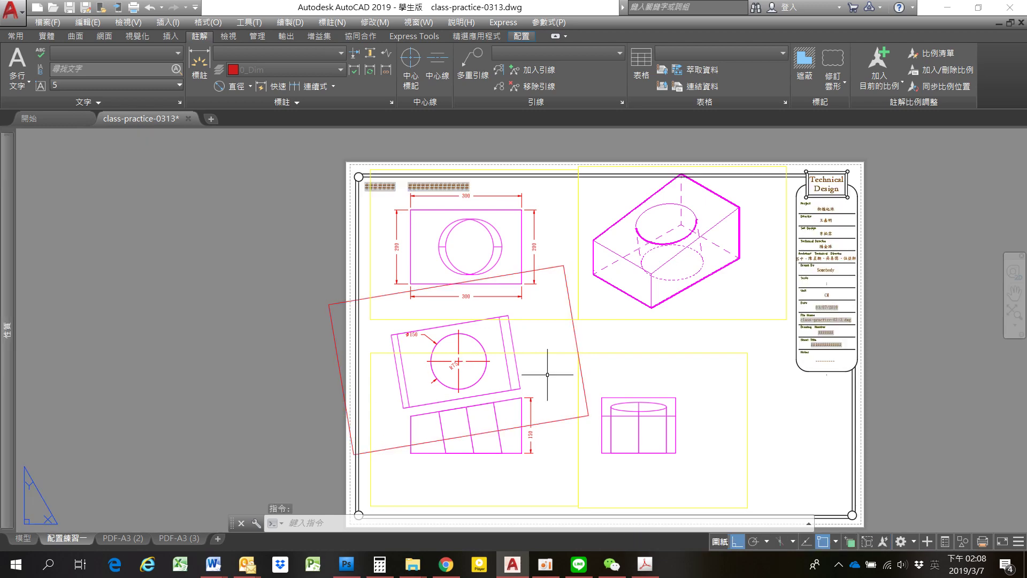
key(Escape)
key(Escape)
key(Escape)
scroll(358, 375, down, 2)
scroll(529, 408, up, 2)
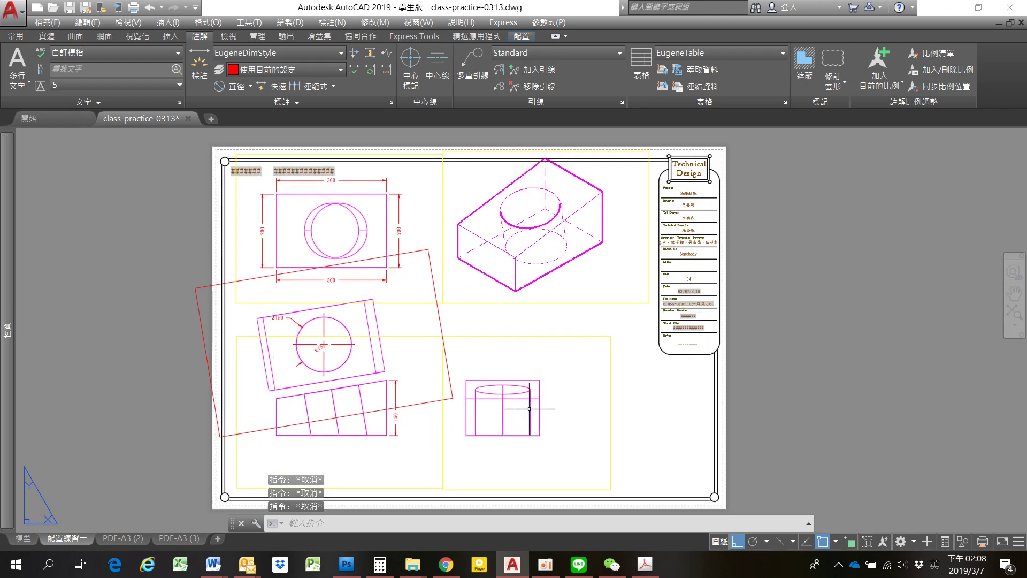
scroll(529, 409, down, 2)
scroll(528, 206, up, 4)
scroll(479, 228, down, 4)
Copy the isometric viewport to the lower right of the sheet with Ortho off.
scroll(479, 228, up, 3)
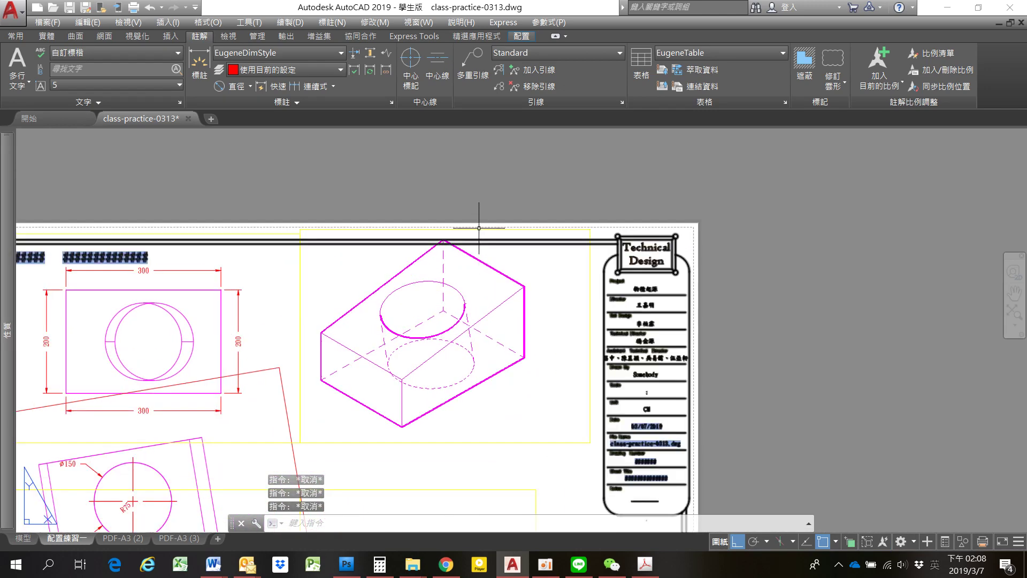
click(479, 229)
scroll(357, 232, down, 2)
text(c)
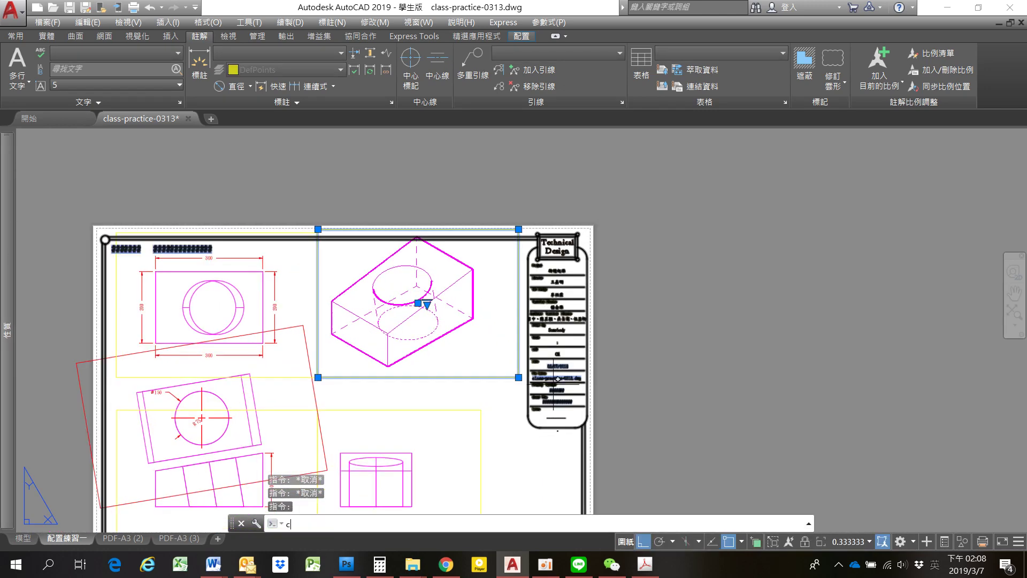
text(p)
key(Return)
scroll(493, 403, down, 2)
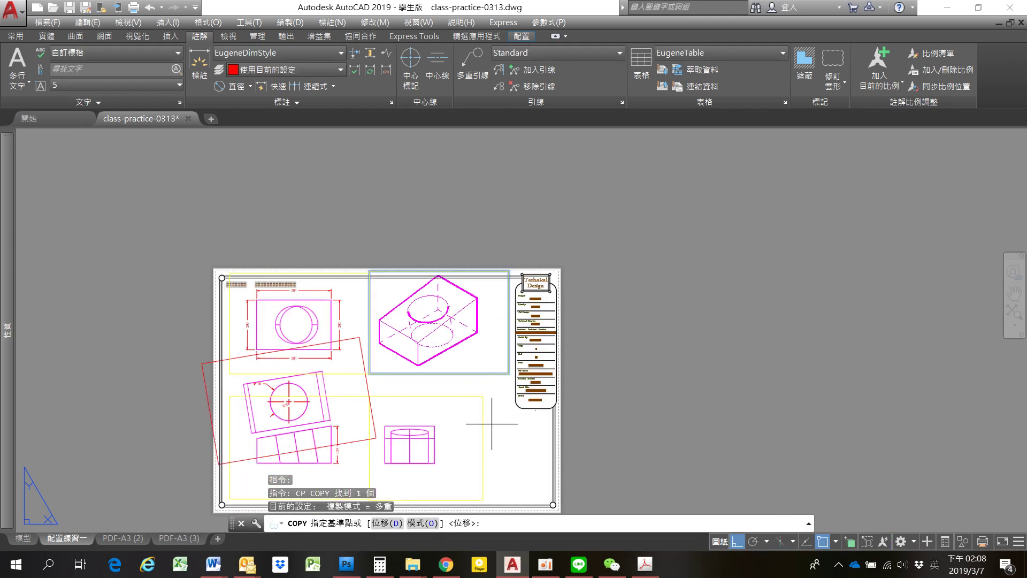
click(506, 421)
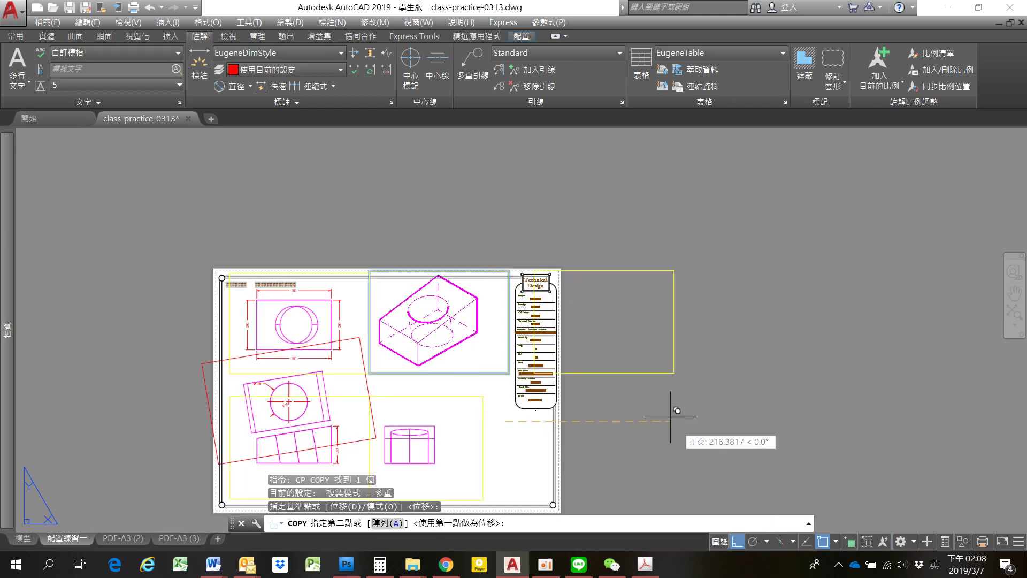
scroll(612, 346, down, 2)
key(F8)
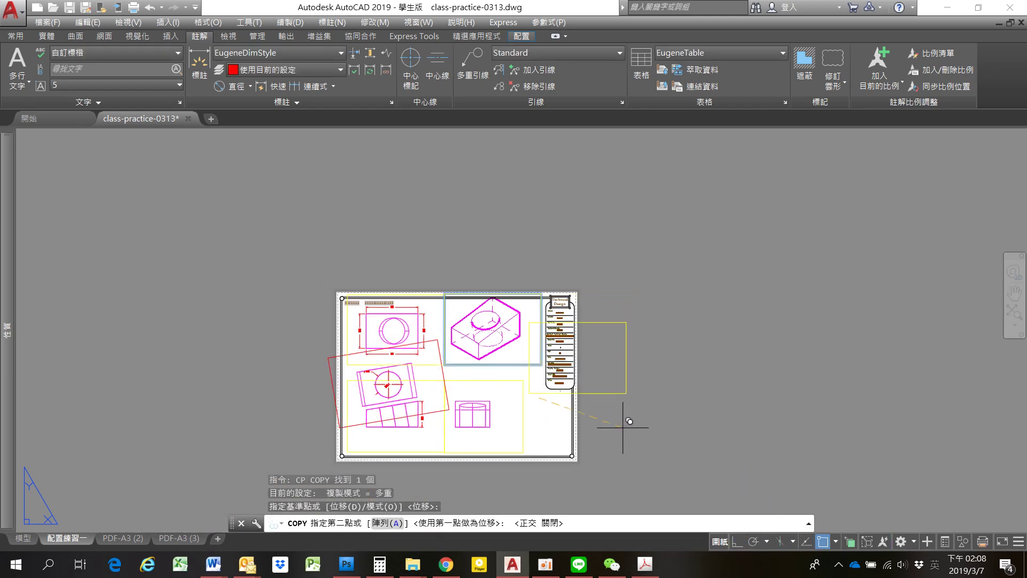
click(583, 478)
key(Escape)
Check the copied lower-right viewport and begin the VCLIP command.
scroll(530, 423, up, 2)
scroll(525, 417, up, 2)
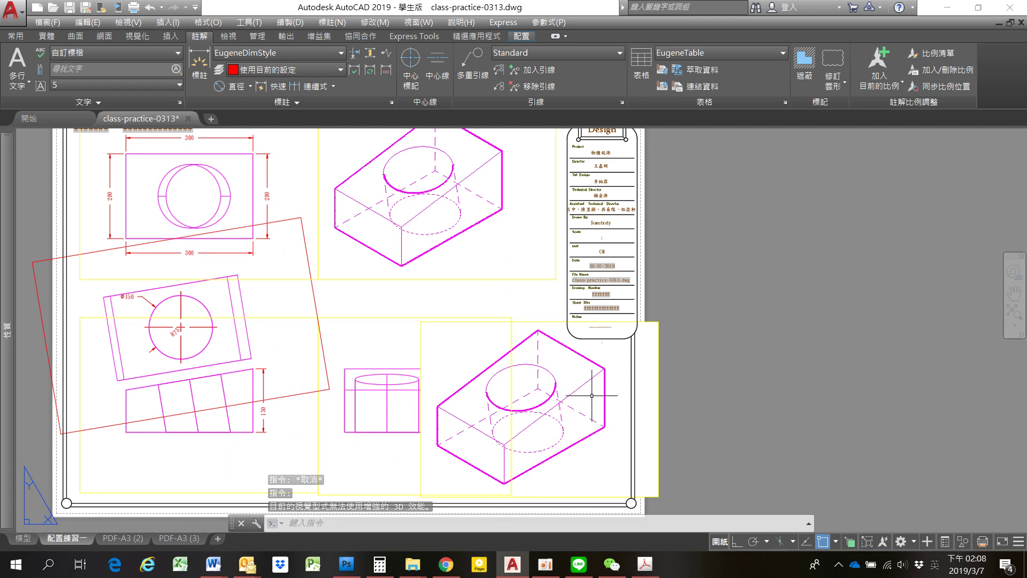
click(659, 384)
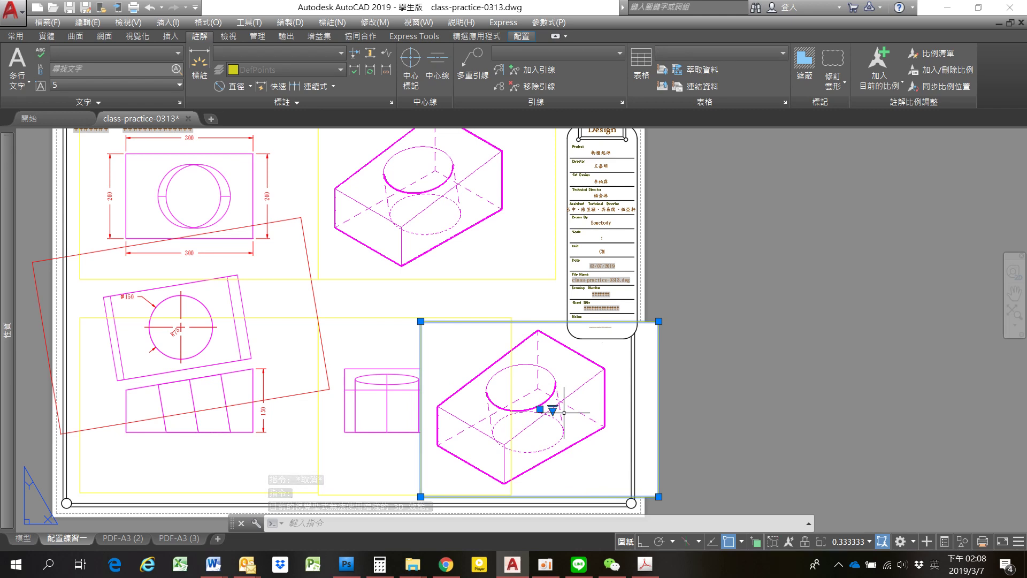
key(Escape)
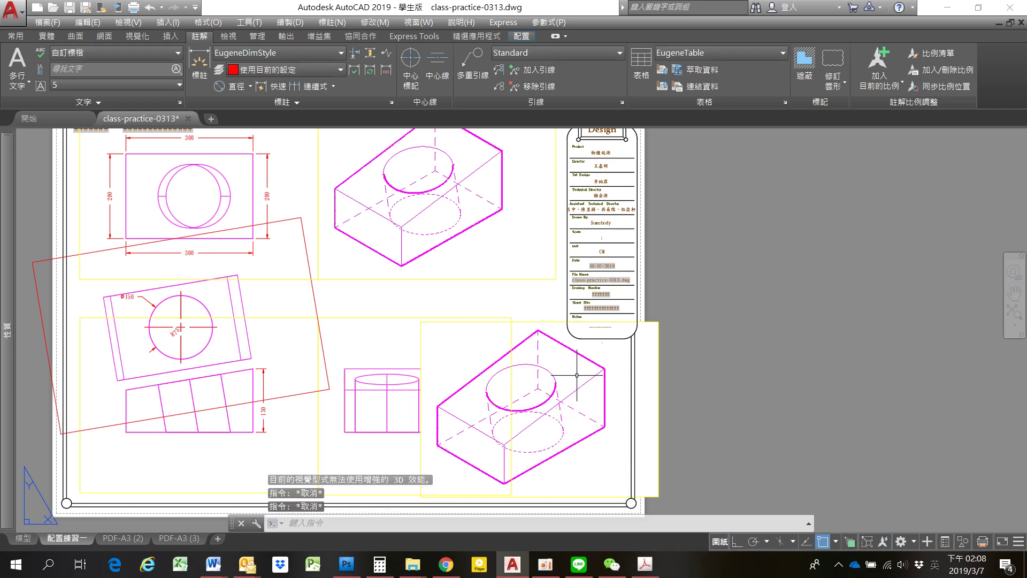
text(vclip)
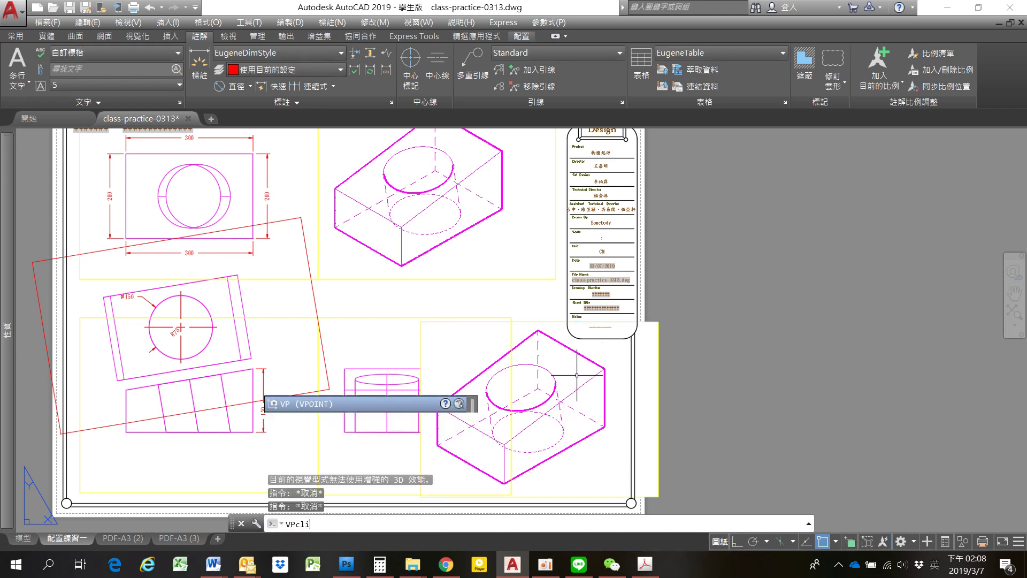
key(Return)
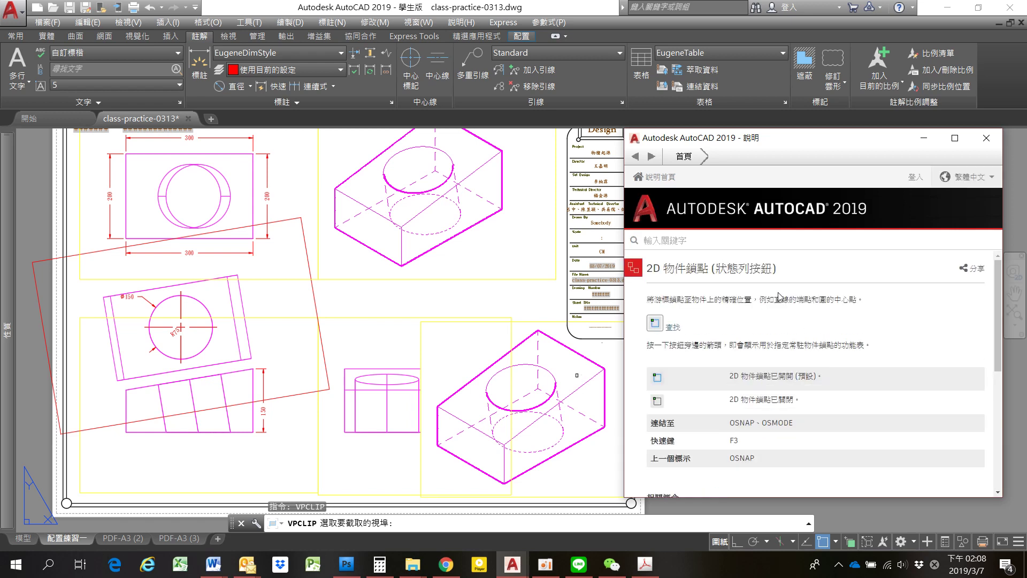
click(986, 138)
key(Escape)
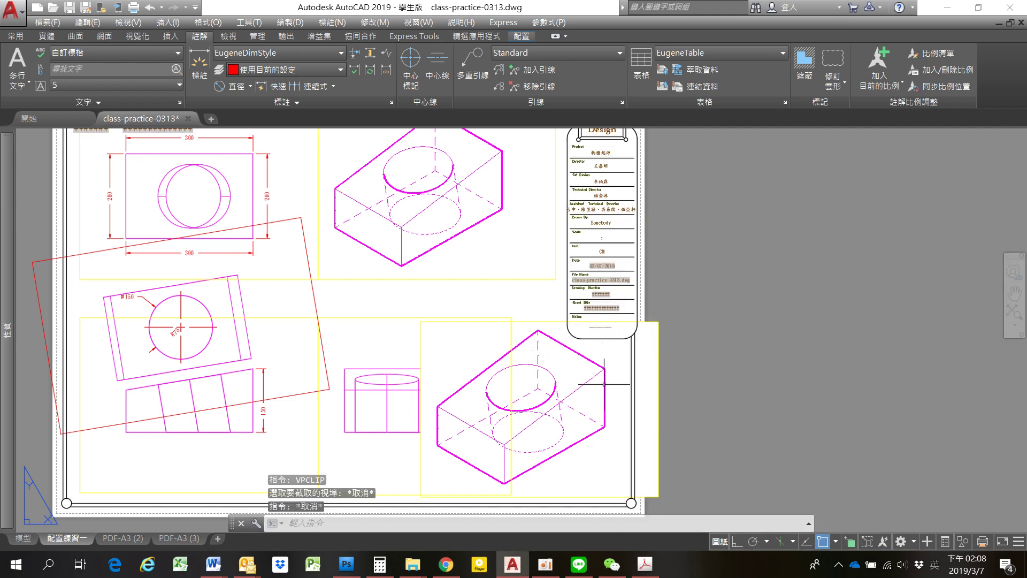
scroll(689, 462, down, 1)
scroll(690, 462, up, 2)
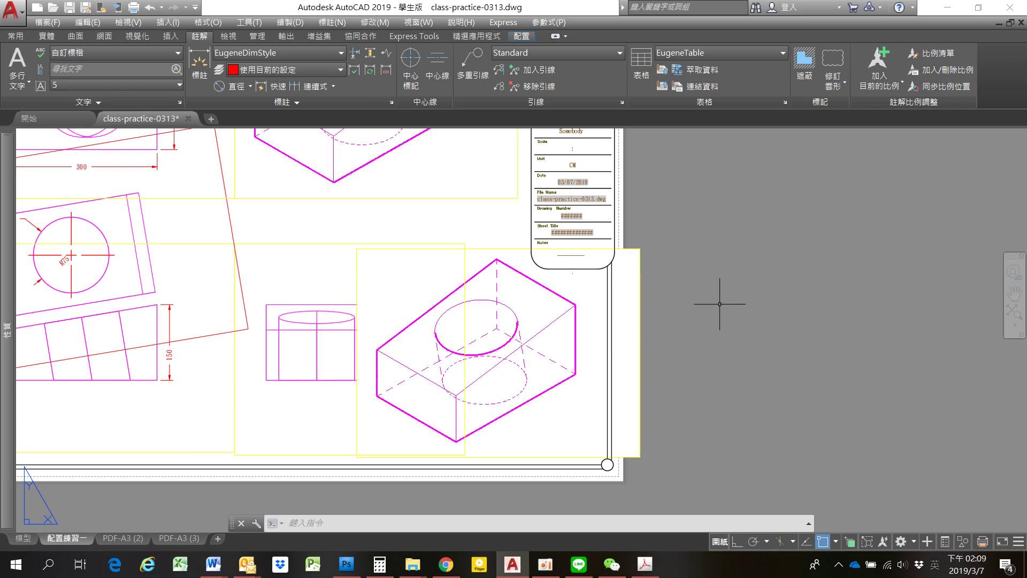
Draw a rectangle and a closed four-sided polyline outline beside the sheet.
text(rec)
key(Return)
click(689, 320)
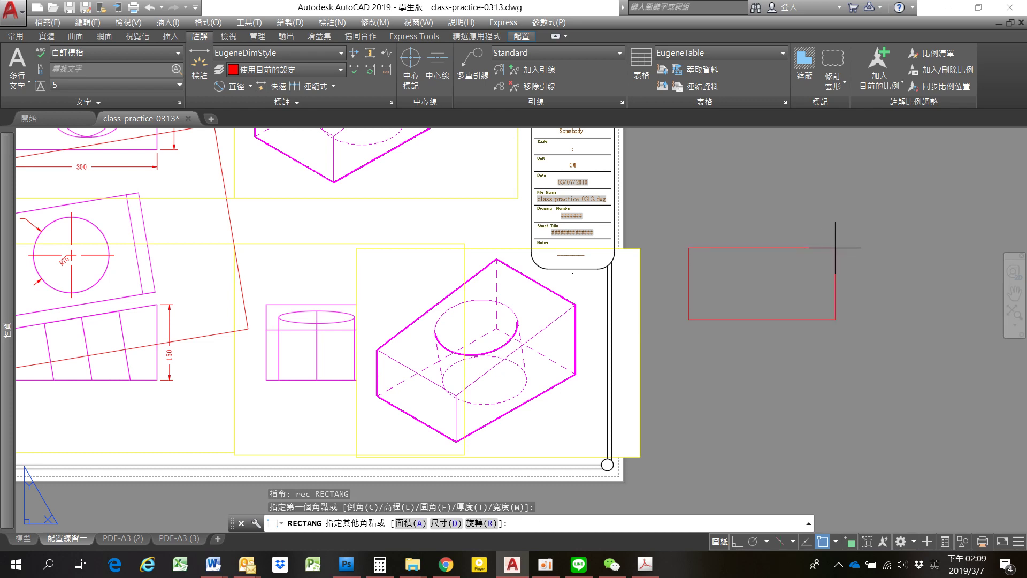
text(pl)
key(Return)
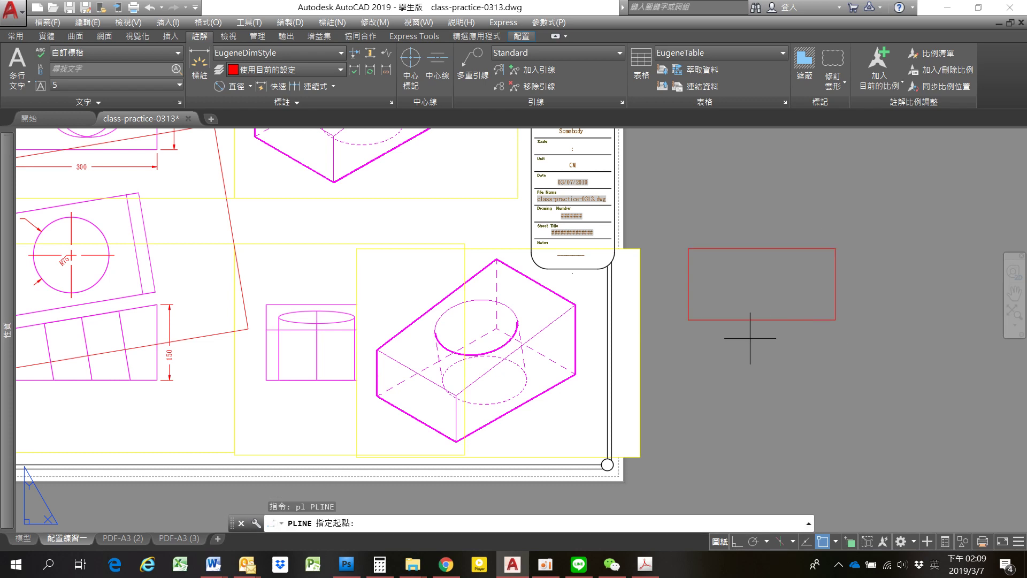
click(751, 338)
click(680, 352)
click(713, 417)
click(832, 431)
click(819, 354)
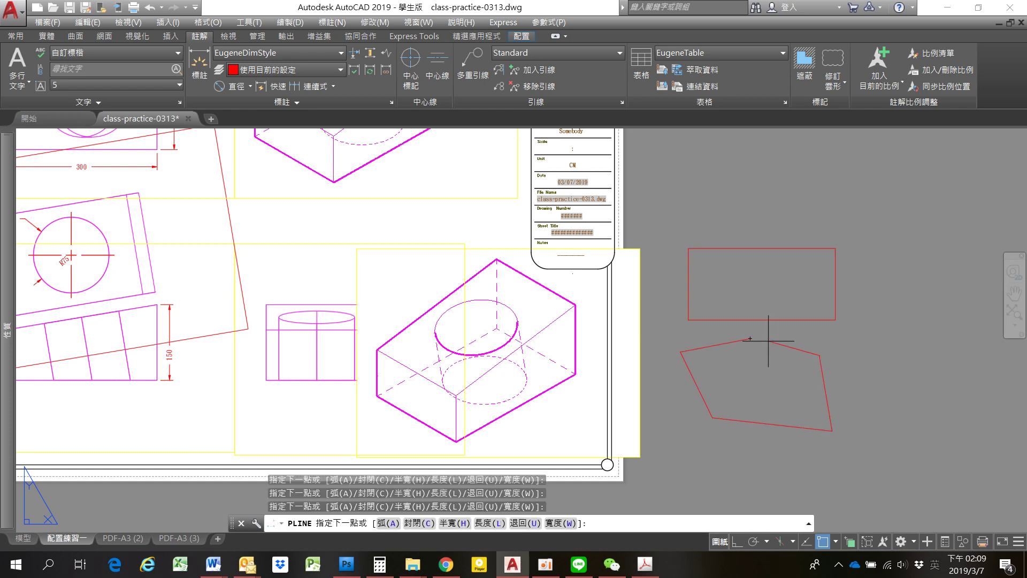
click(751, 338)
key(Escape)
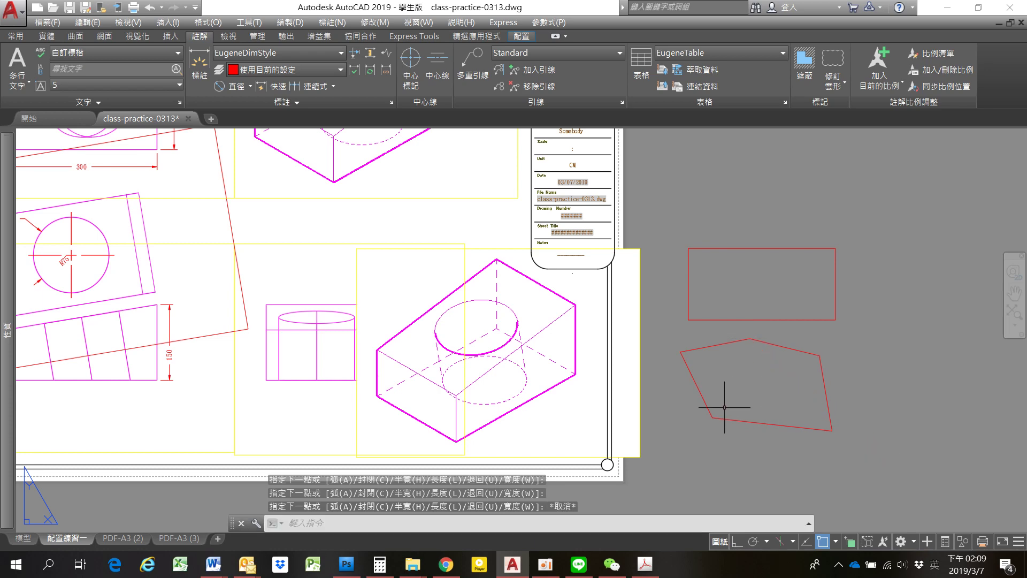
Draw a radius-75 circle below the polygon outline.
scroll(689, 463, up, 1)
scroll(652, 374, down, 1)
scroll(619, 349, up, 1)
scroll(619, 348, down, 2)
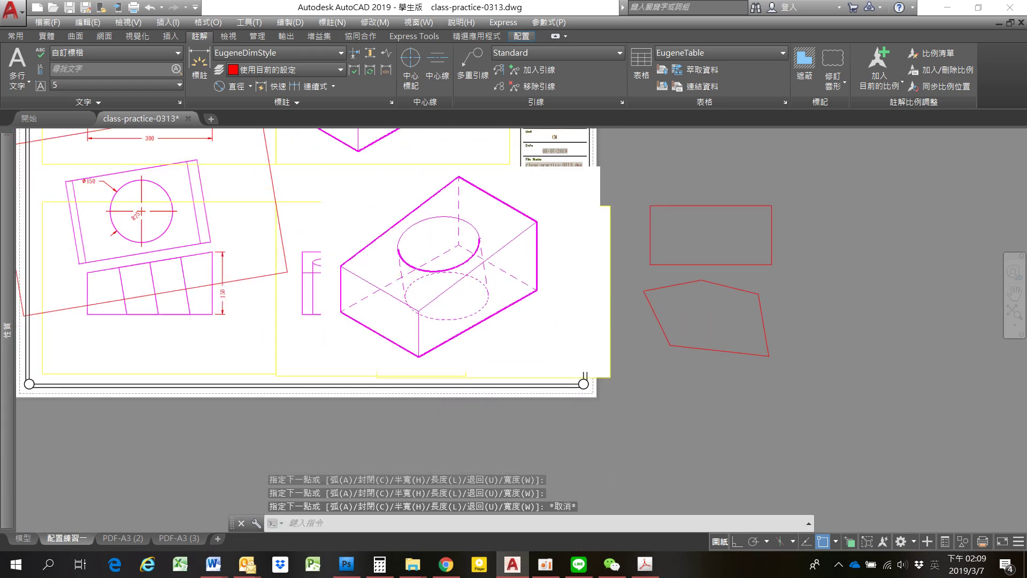
text(c)
key(Return)
click(667, 442)
click(693, 372)
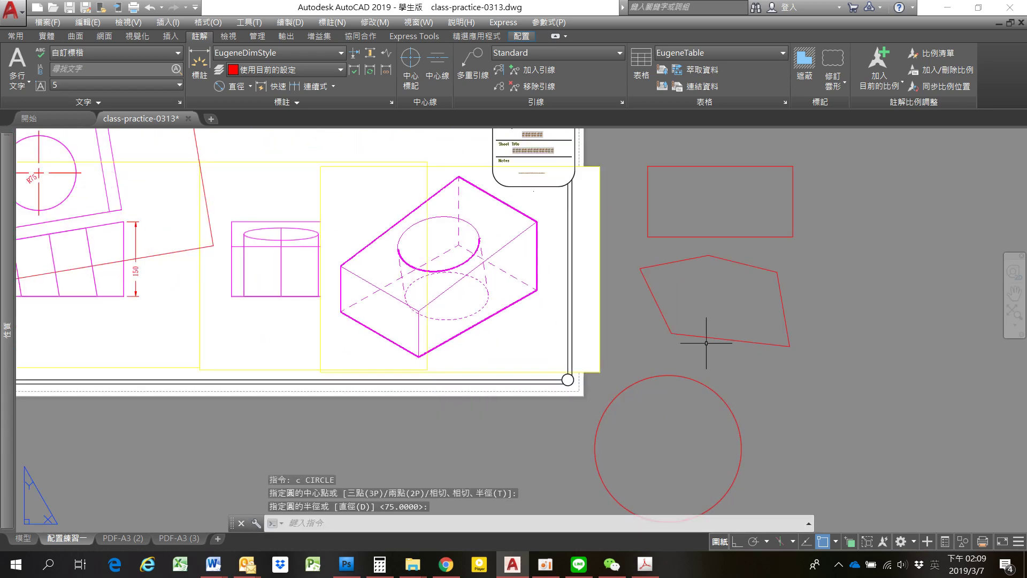
Move the red circle over the duplicate isometric view.
scroll(714, 345, down, 3)
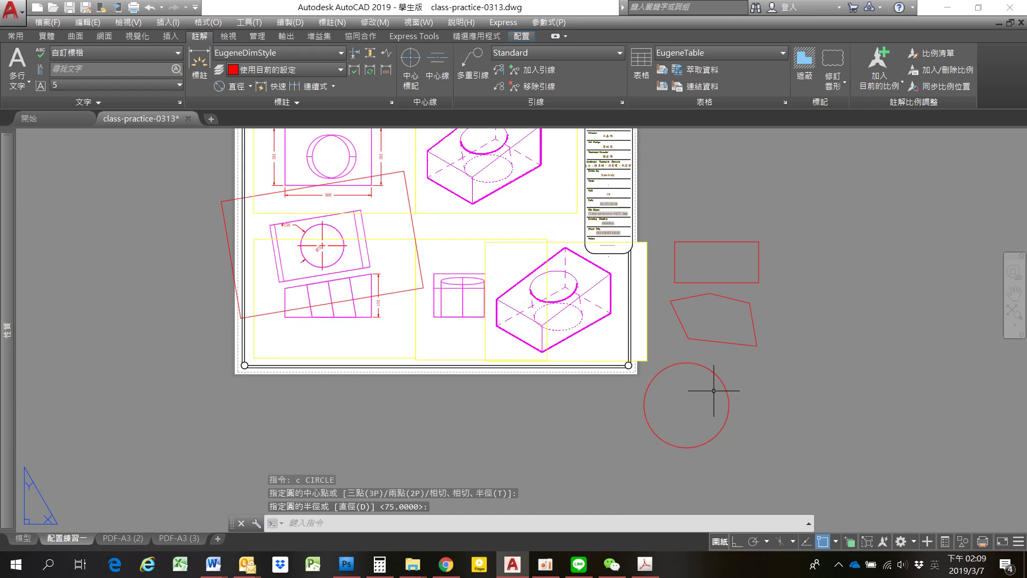
click(718, 371)
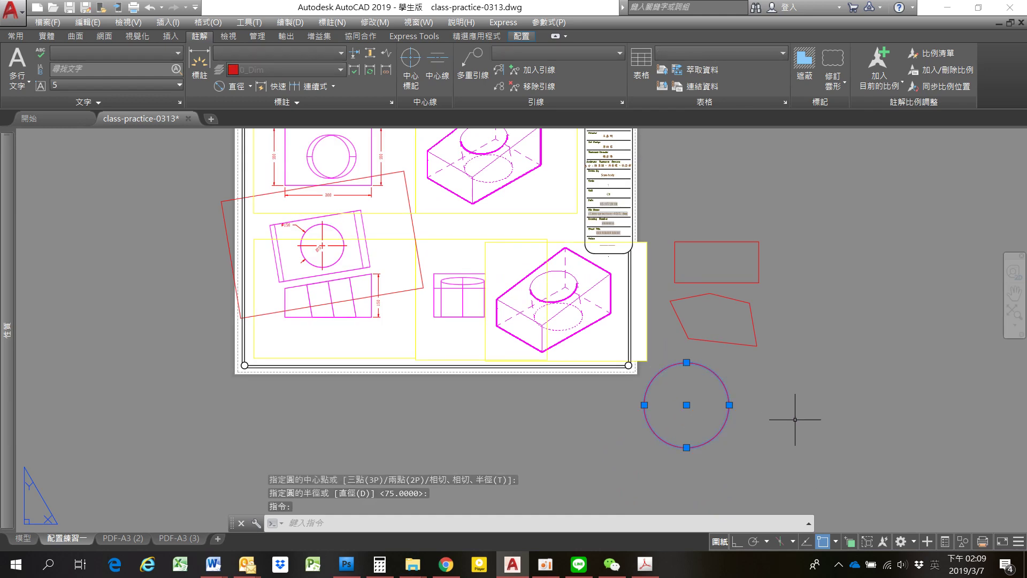
text(m)
key(Return)
click(812, 437)
Finish placing the red circle, then select and release the isometric viewport.
click(734, 364)
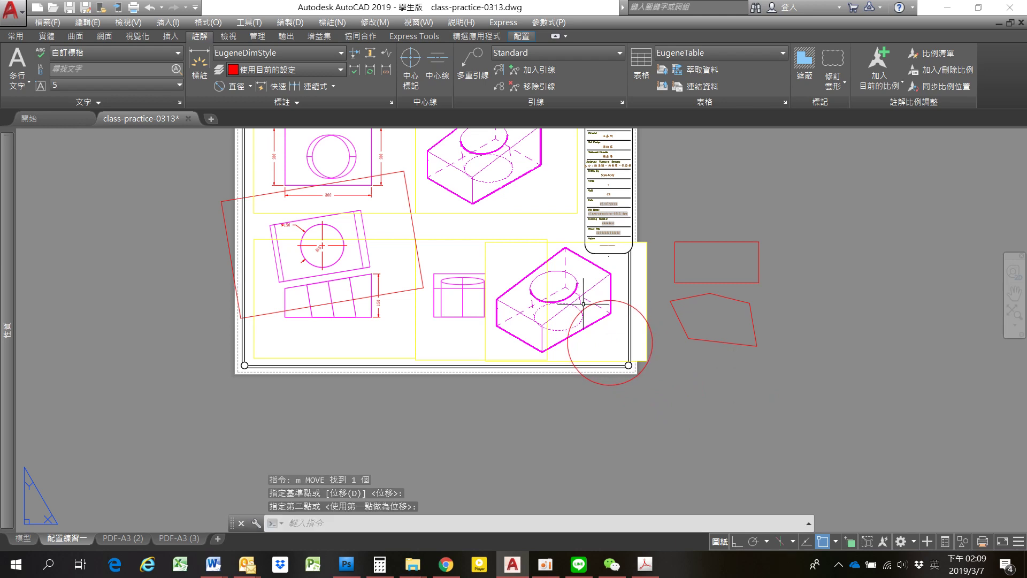
scroll(590, 289, up, 2)
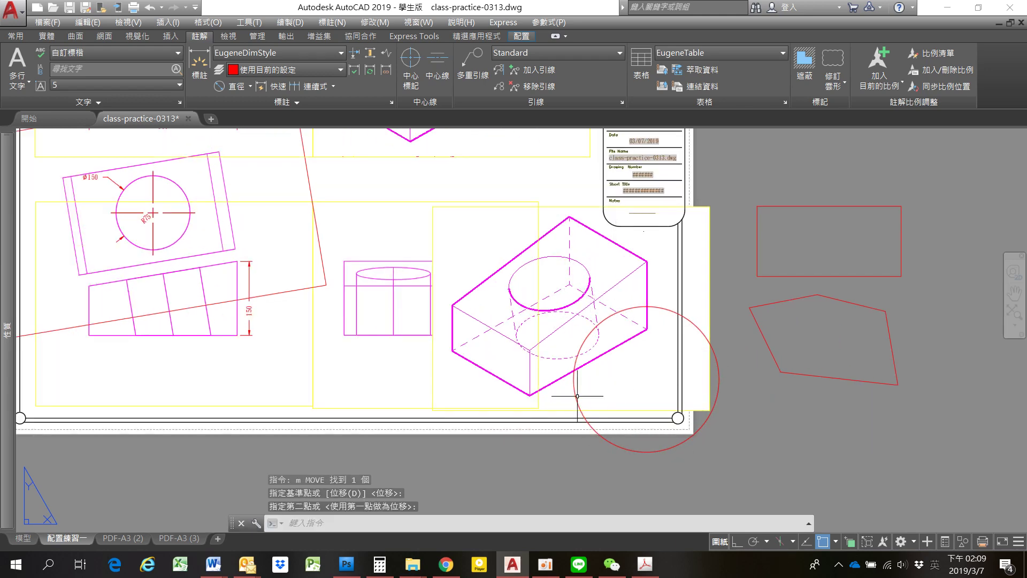
click(575, 206)
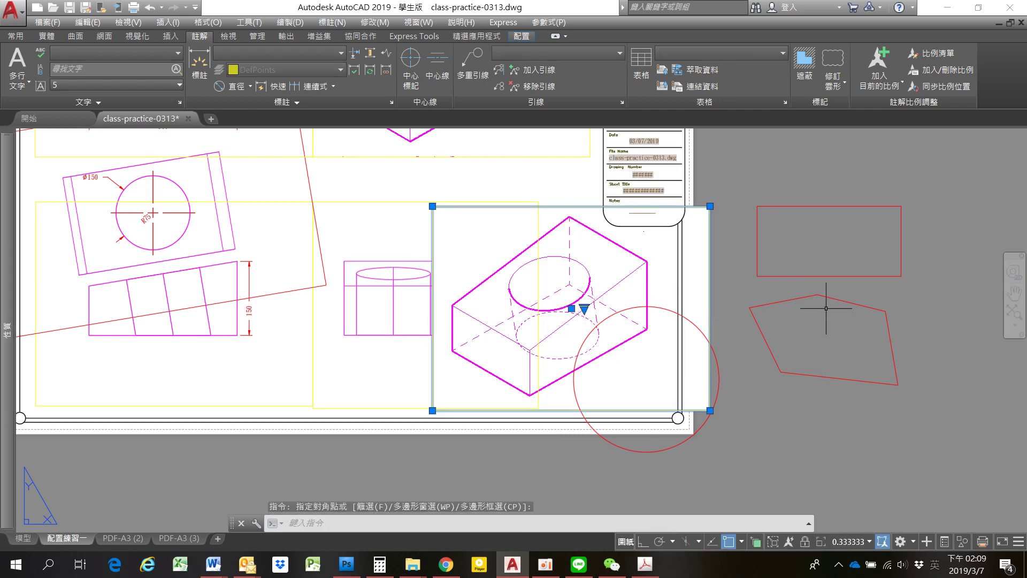
click(739, 315)
scroll(707, 412, down, 1)
scroll(707, 412, down, 1)
scroll(707, 412, up, 2)
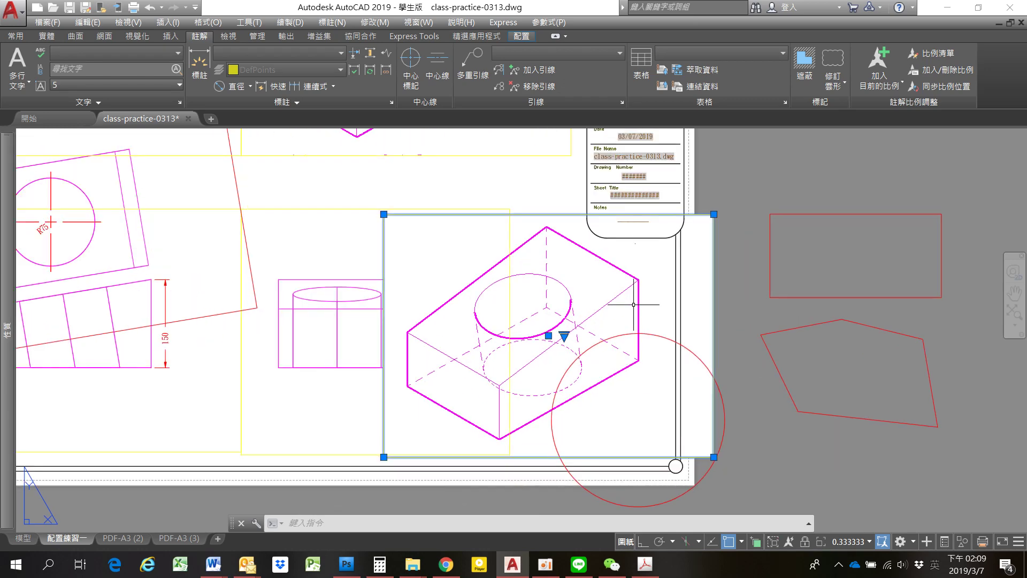
scroll(706, 412, down, 1)
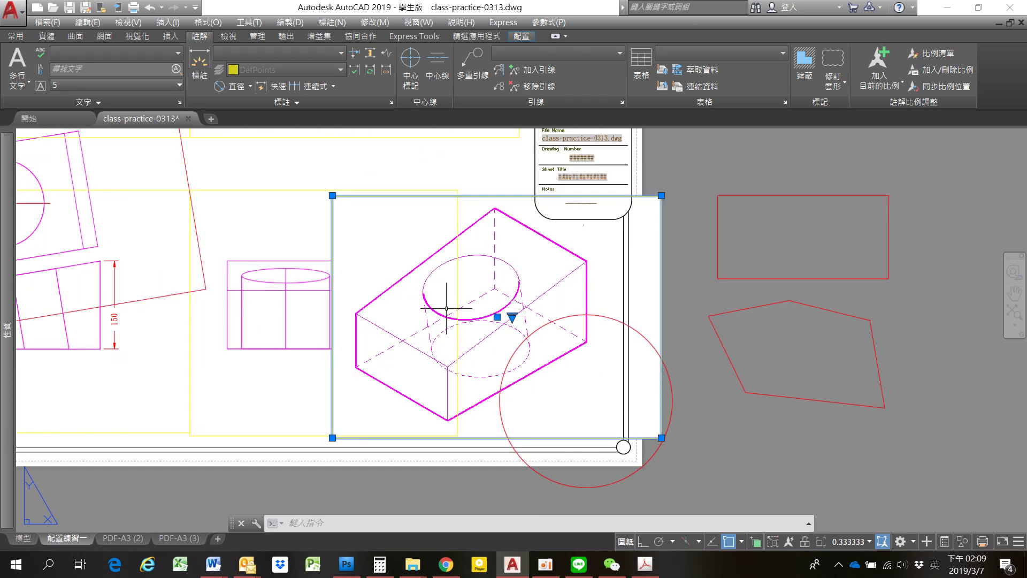
scroll(447, 309, down, 1)
scroll(529, 321, up, 1)
scroll(544, 353, up, 1)
key(Escape)
key(Escape)
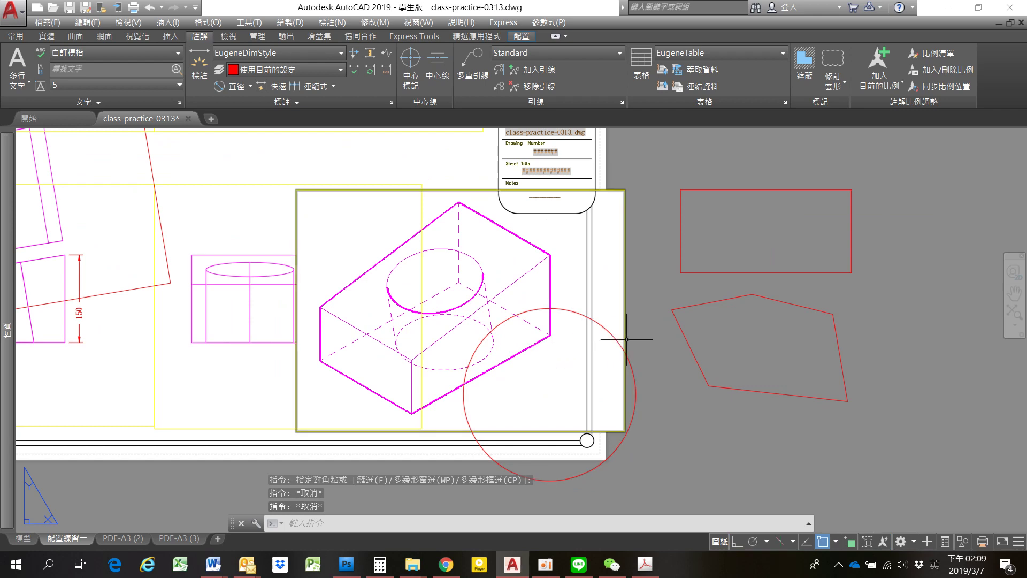
Clip the isometric viewport with VPCLIP using the red circle as boundary.
text(VPCLI)
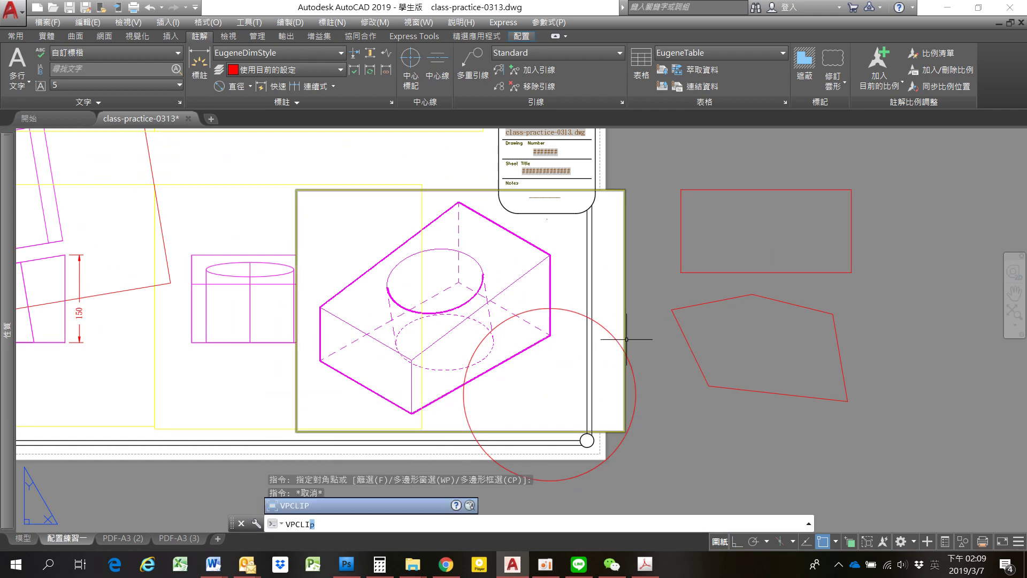
text(P)
key(Return)
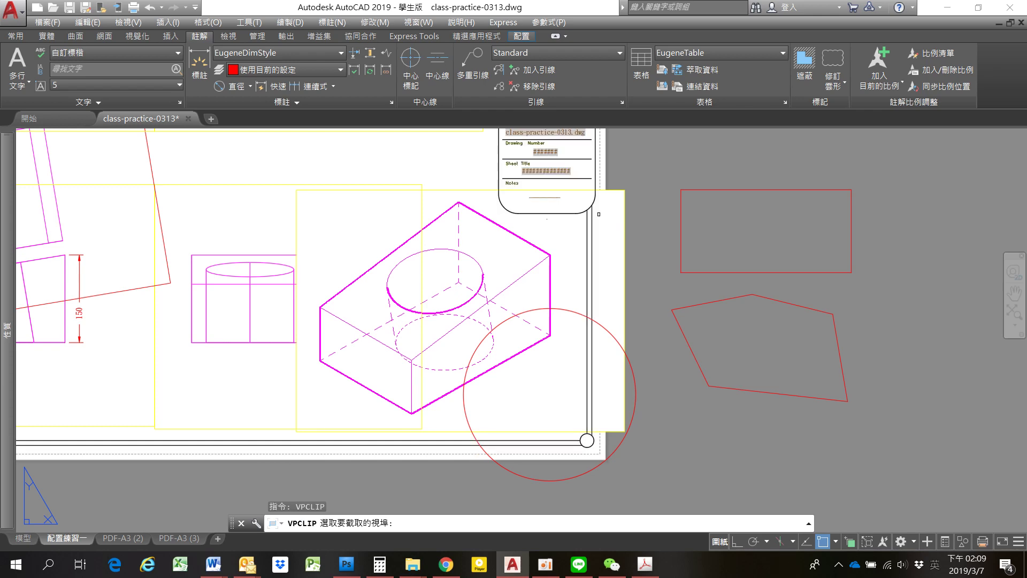
click(625, 227)
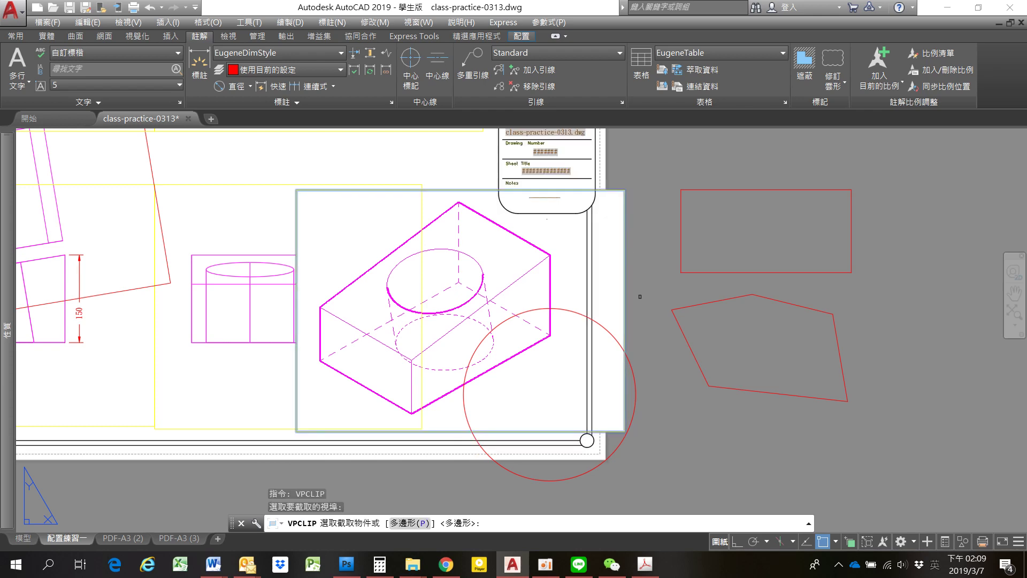
click(629, 361)
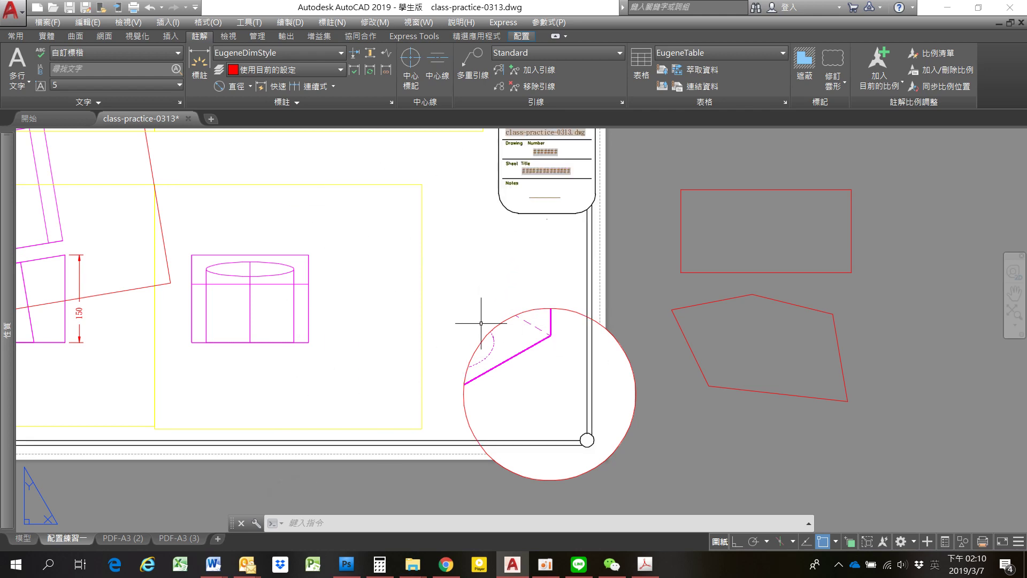
Pan the circular viewport's isometric view to frame the cylindrical hole and near block corner.
double_click(541, 367)
text(p)
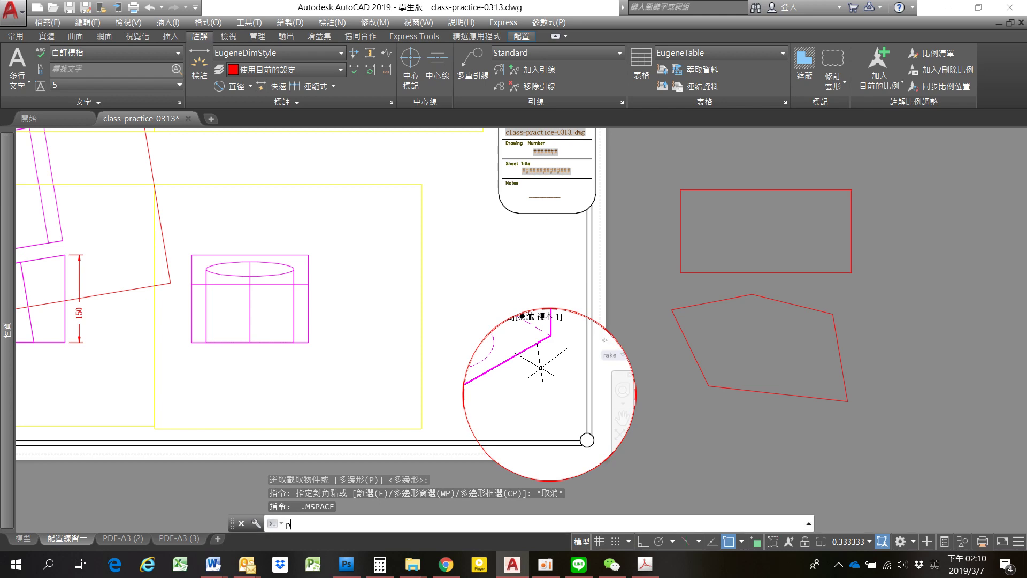
key(Return)
mouse_move(523, 348)
mouse_down()
mouse_move(566, 404)
mouse_move(540, 394)
mouse_move(547, 359)
mouse_move(565, 349)
mouse_up()
key(Escape)
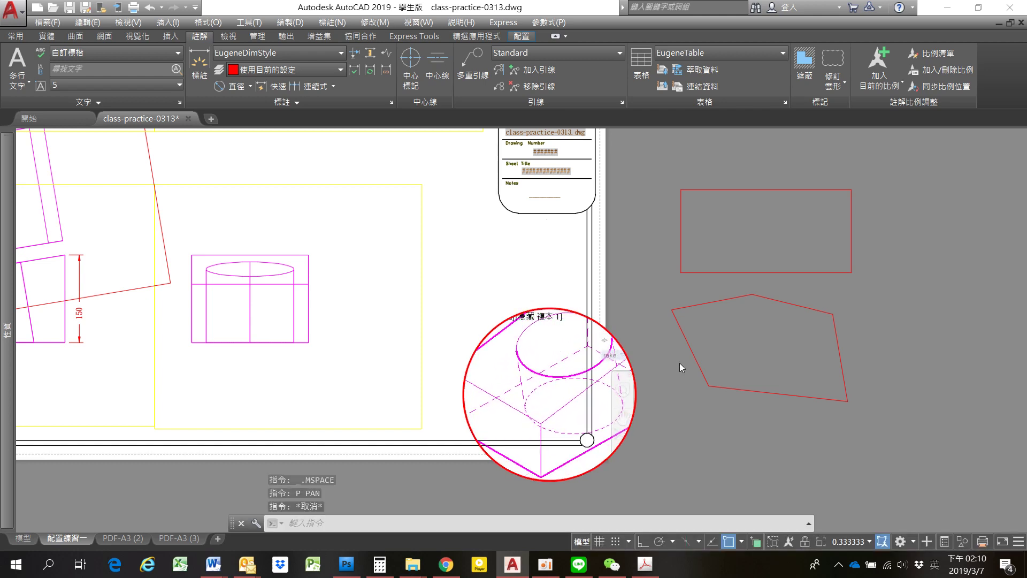
double_click(677, 361)
Zoom in and out on the layout sheet to check the detail, clearing a stray selection.
scroll(615, 332, down, 2)
scroll(550, 313, up, 2)
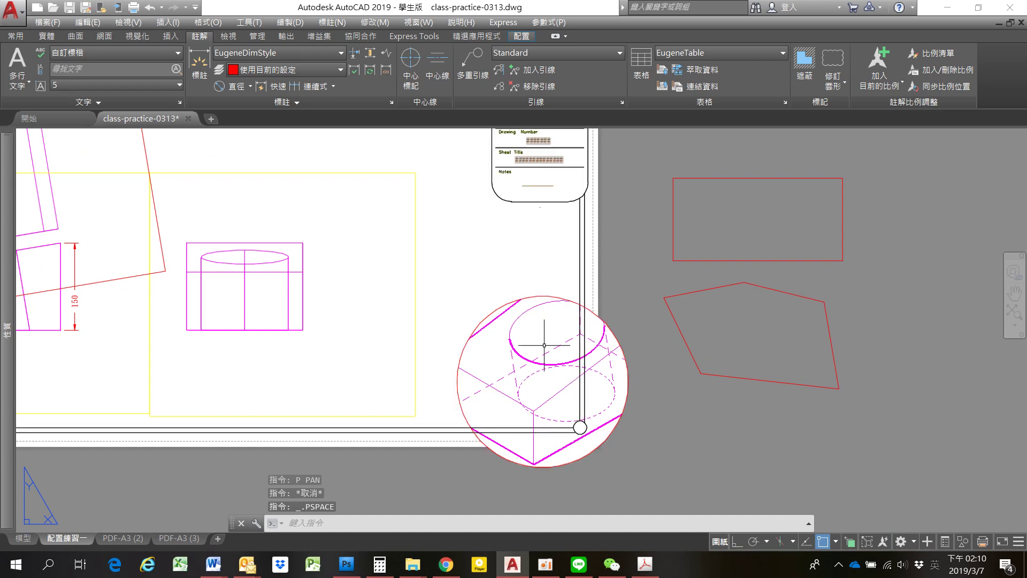
scroll(550, 313, down, 2)
scroll(550, 313, up, 1)
scroll(331, 304, down, 1)
scroll(331, 304, up, 1)
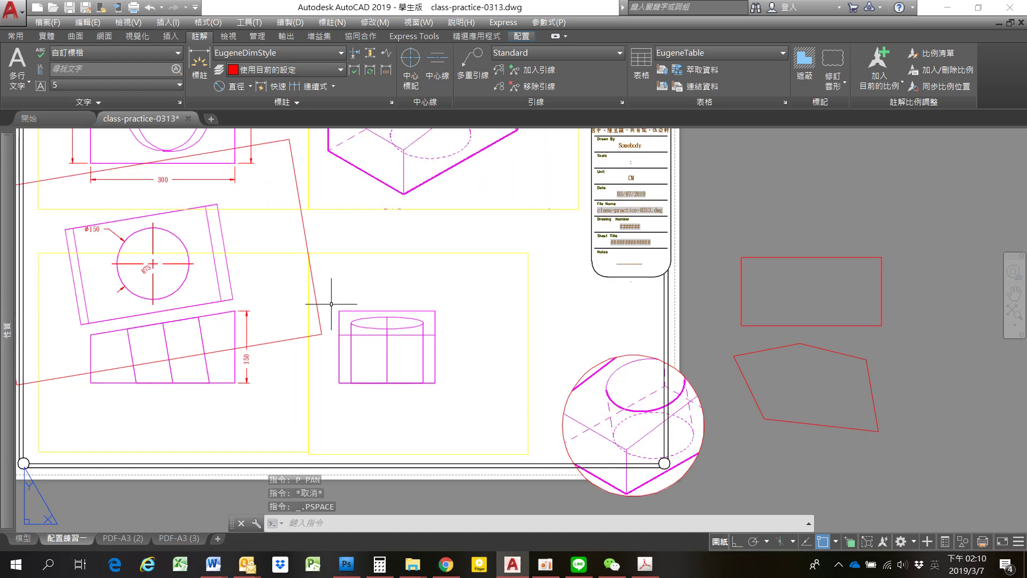
scroll(339, 294, down, 2)
scroll(350, 246, up, 2)
click(372, 251)
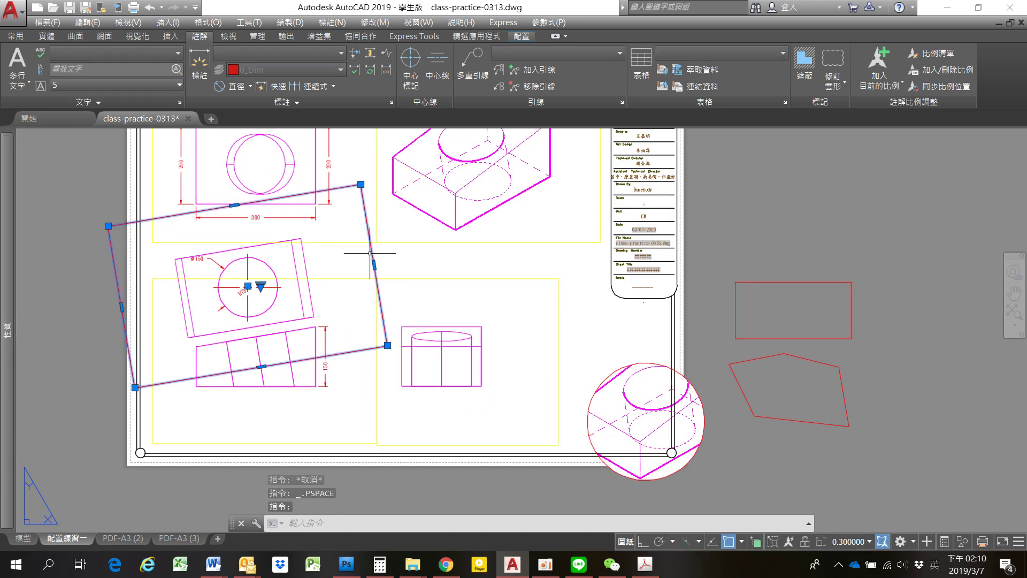
key(Escape)
Inspect the circle-clipped corner detail beside the red outlines, cancelling an accidental viewport selection.
scroll(303, 220, down, 2)
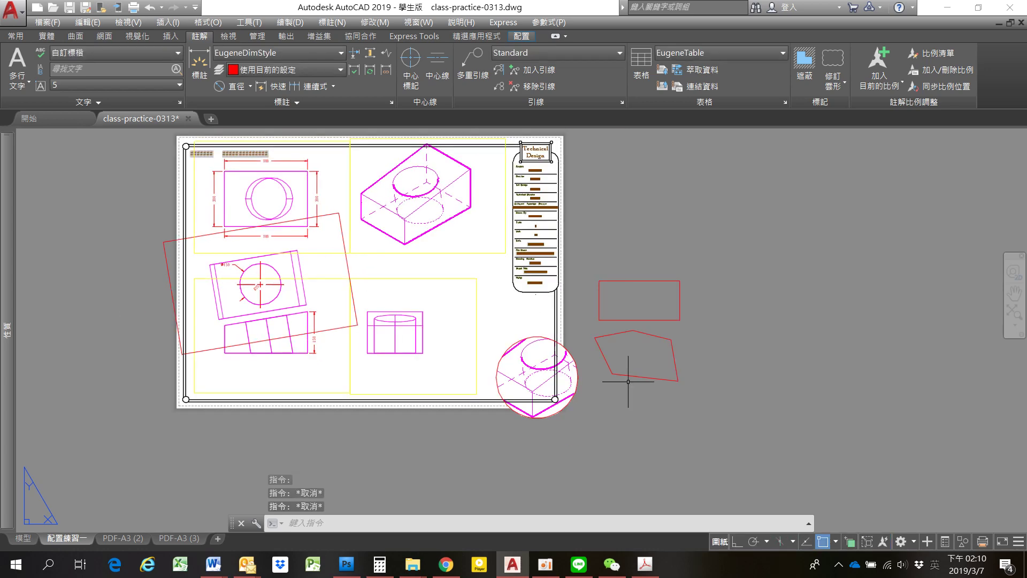
scroll(562, 375, up, 2)
scroll(482, 299, up, 2)
scroll(637, 476, down, 3)
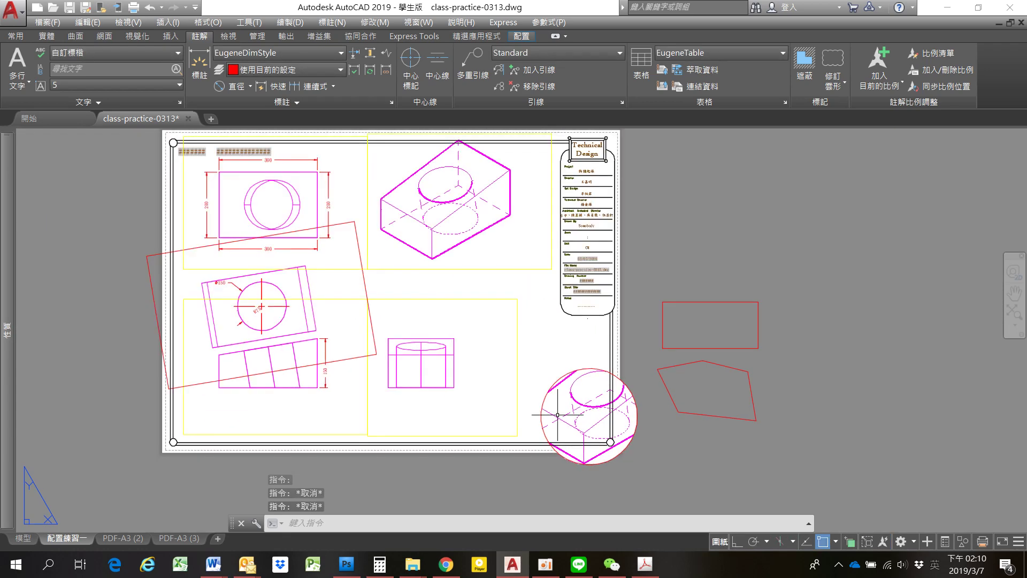
click(517, 366)
click(496, 354)
key(Escape)
scroll(597, 425, up, 2)
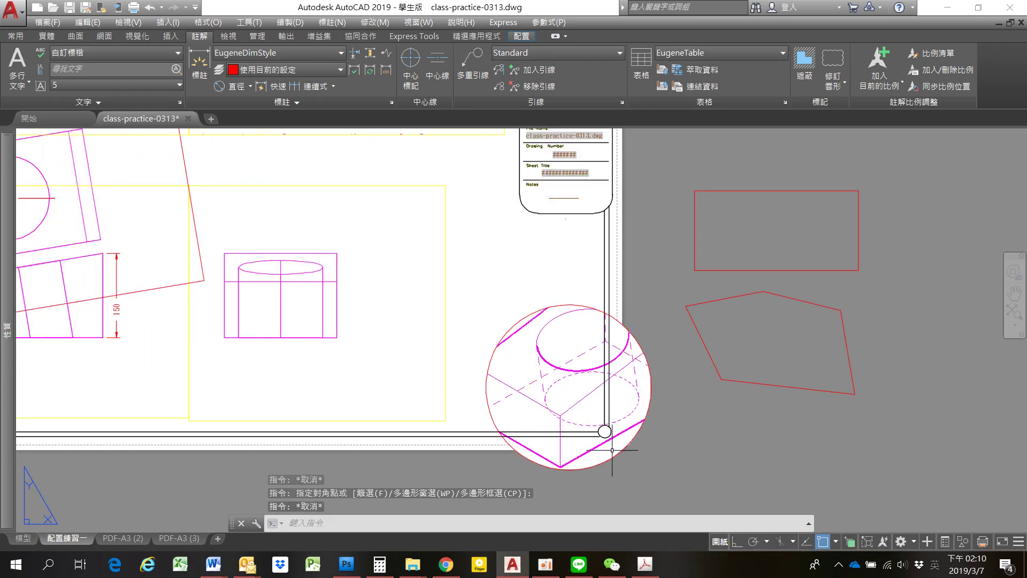
scroll(796, 340, down, 1)
scroll(749, 315, up, 1)
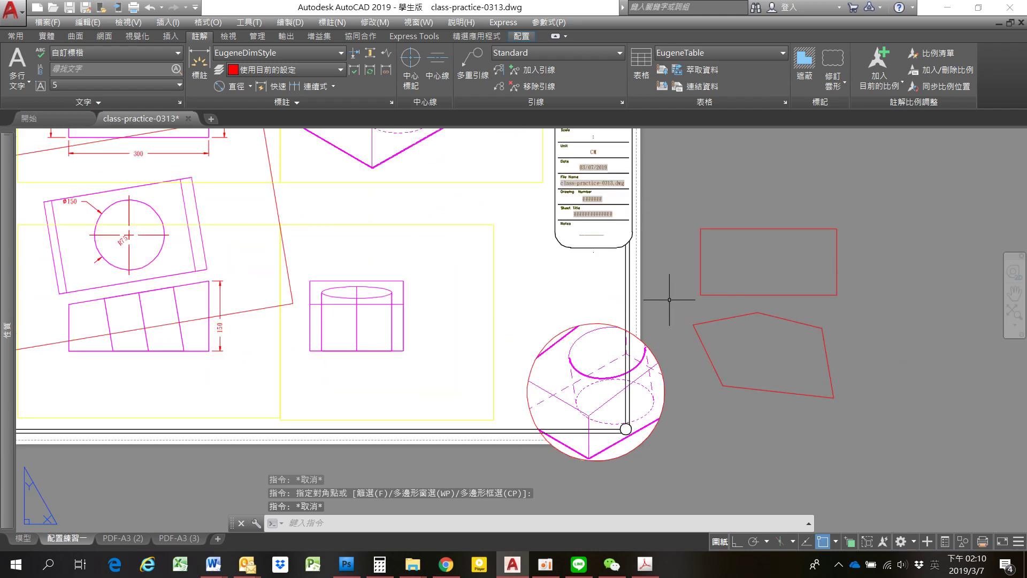
scroll(631, 439, up, 2)
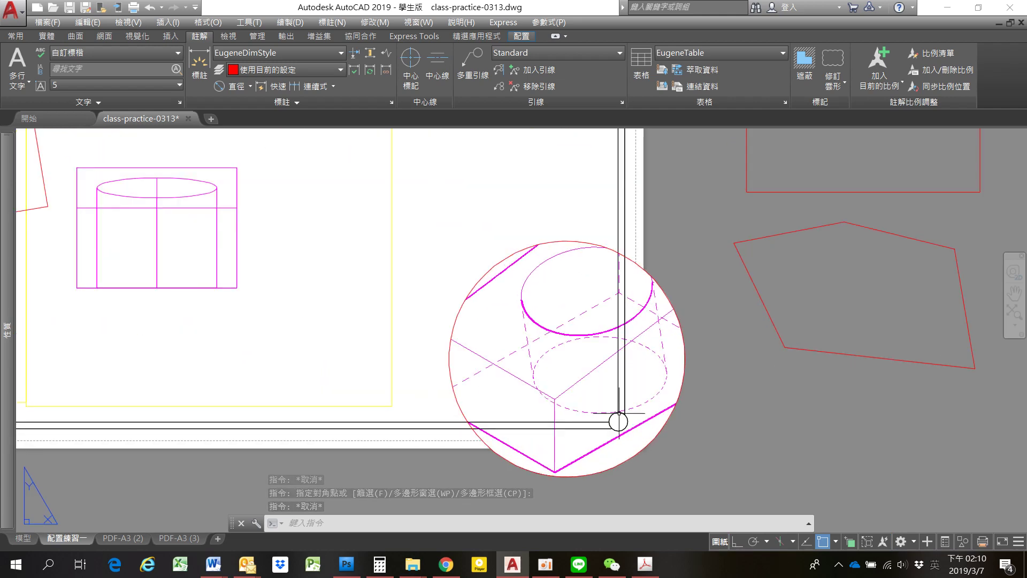
scroll(485, 350, down, 1)
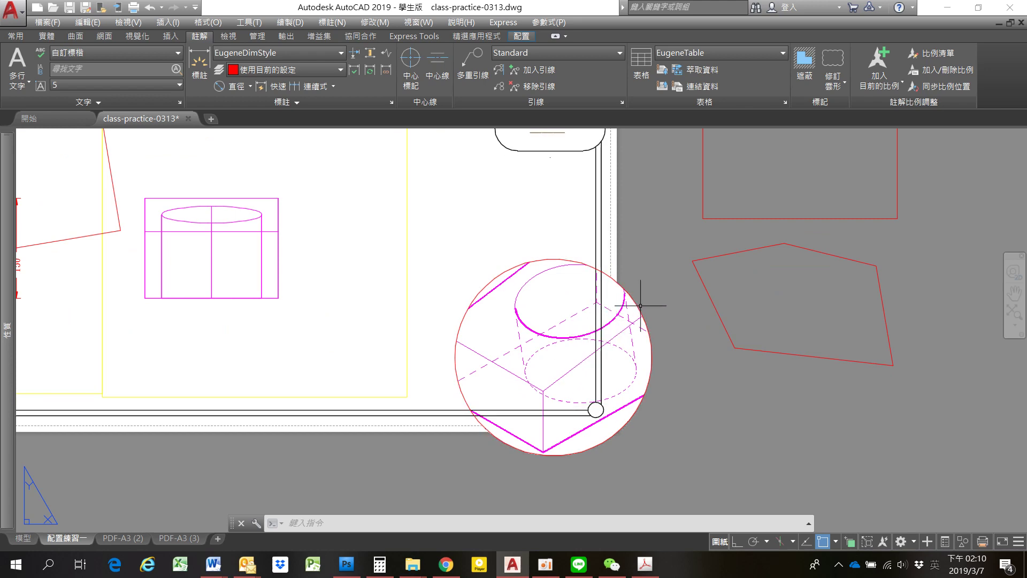
click(682, 441)
click(652, 349)
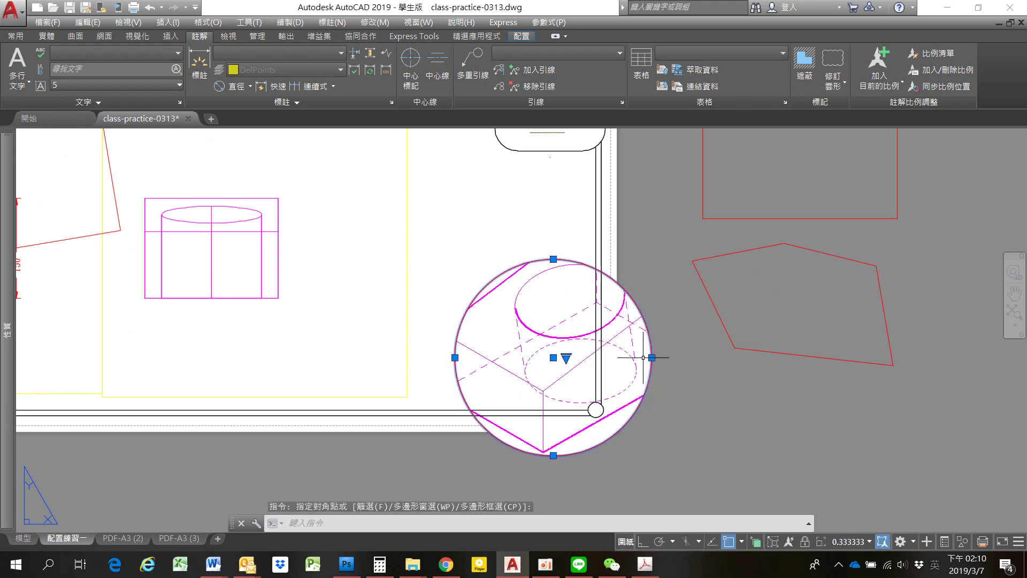
click(100, 142)
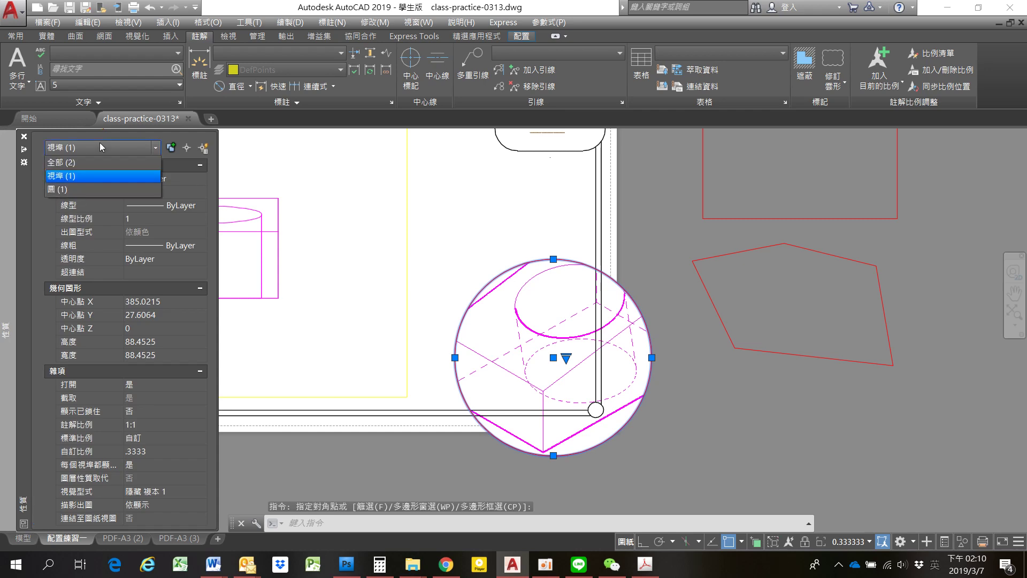
click(92, 176)
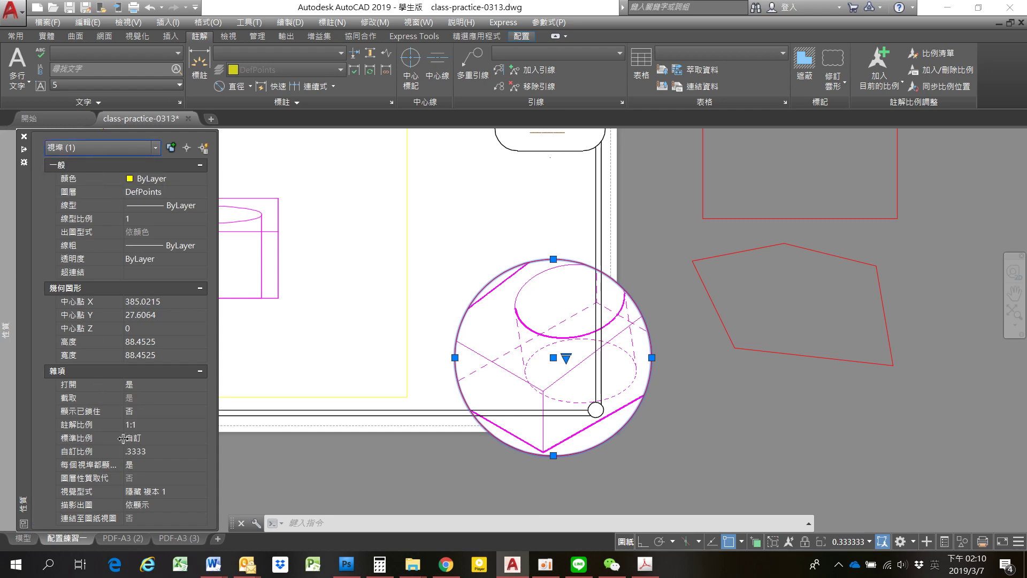
click(151, 455)
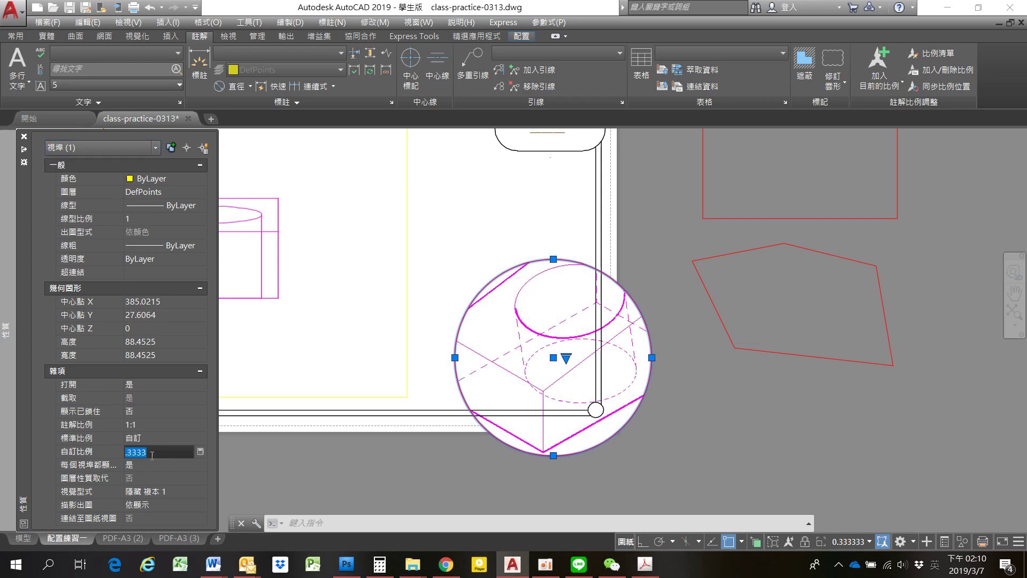
key(Escape)
key(Escape)
scroll(684, 451, down, 3)
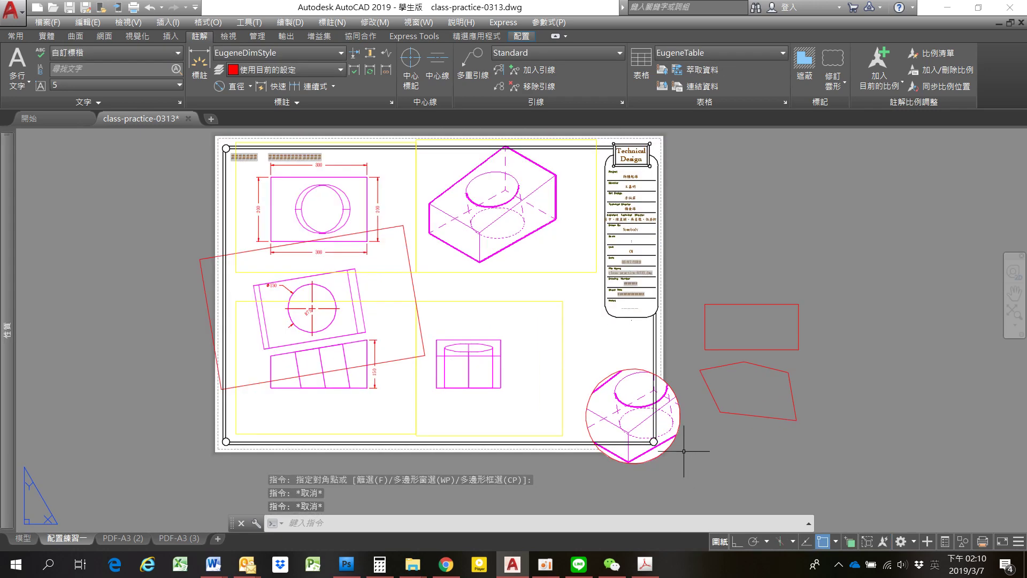
scroll(684, 451, down, 2)
scroll(433, 428, up, 2)
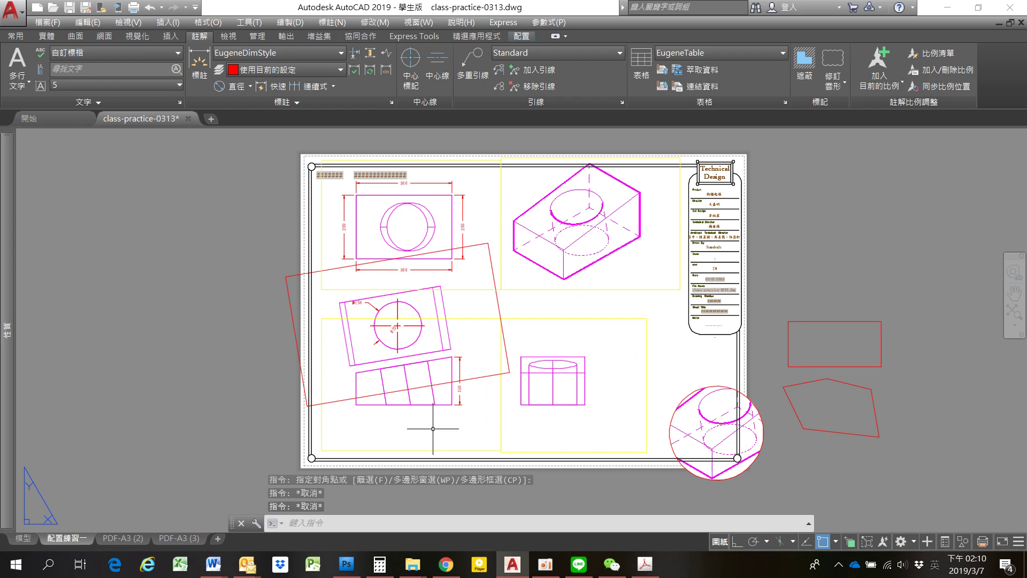